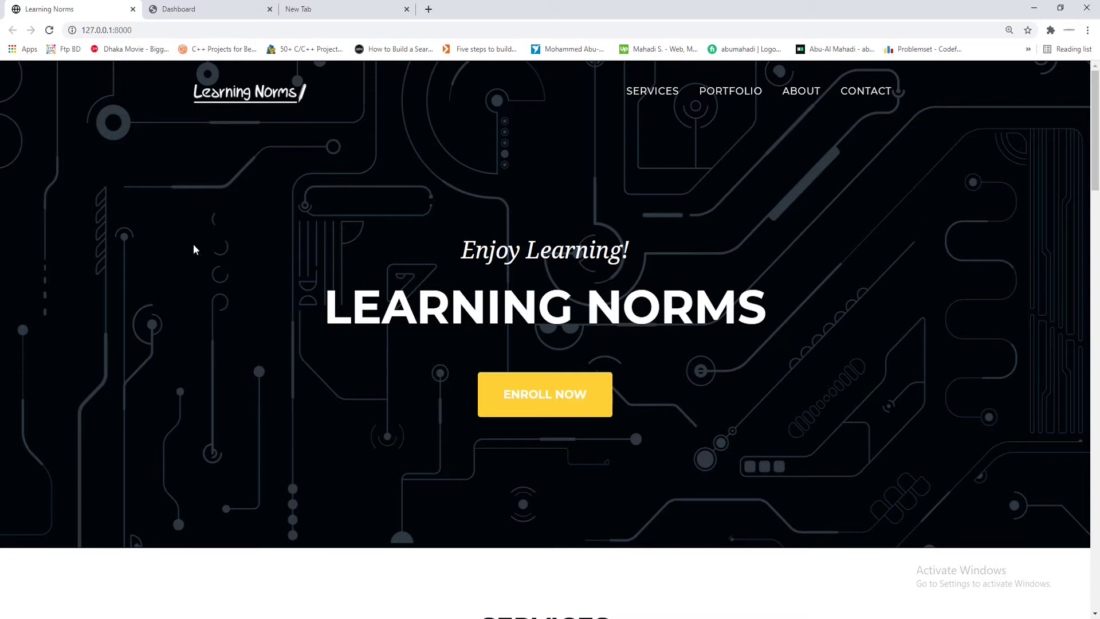
# Browse the Learning Norms homepage sections, then switch to the admin Main page tab
pyautogui.scroll(-13, 772, 390)
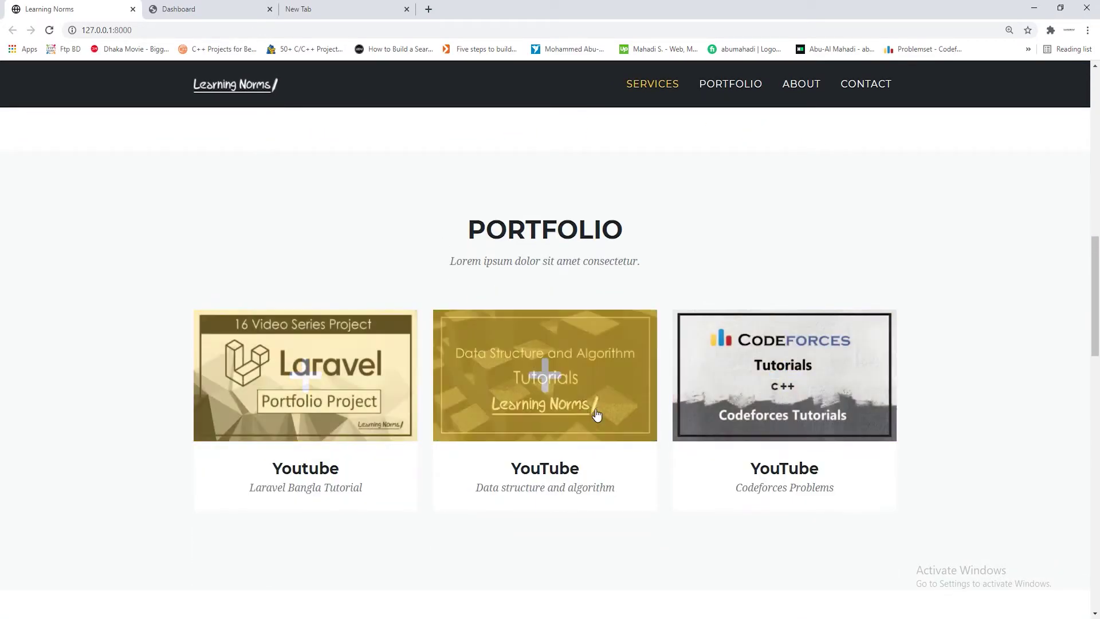
pyautogui.scroll(-3, 1013, 240)
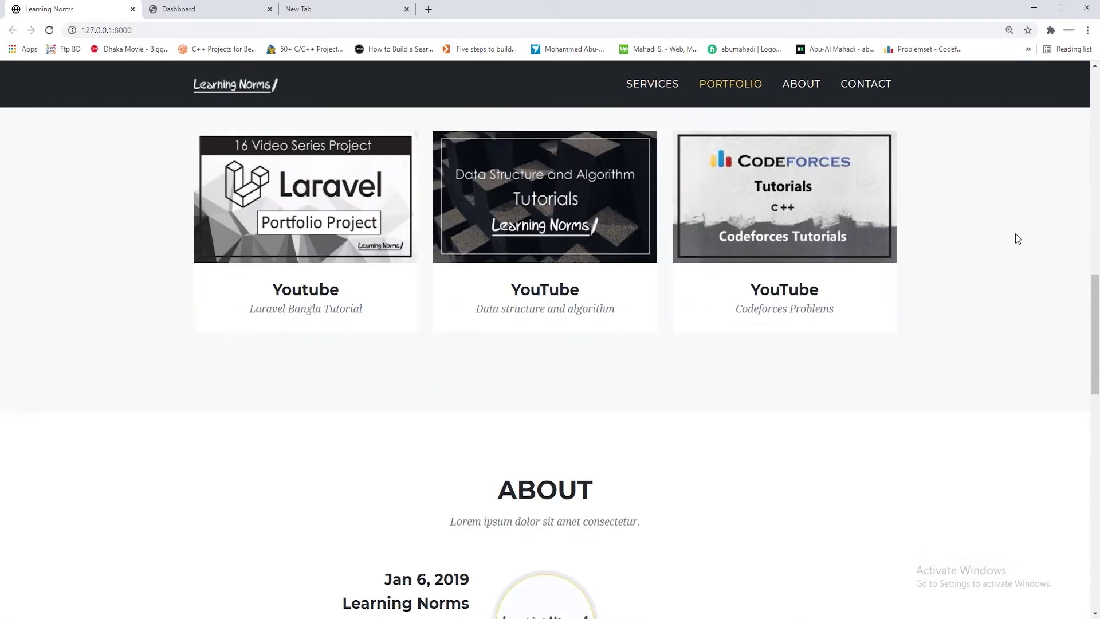
pyautogui.scroll(15, 118, 410)
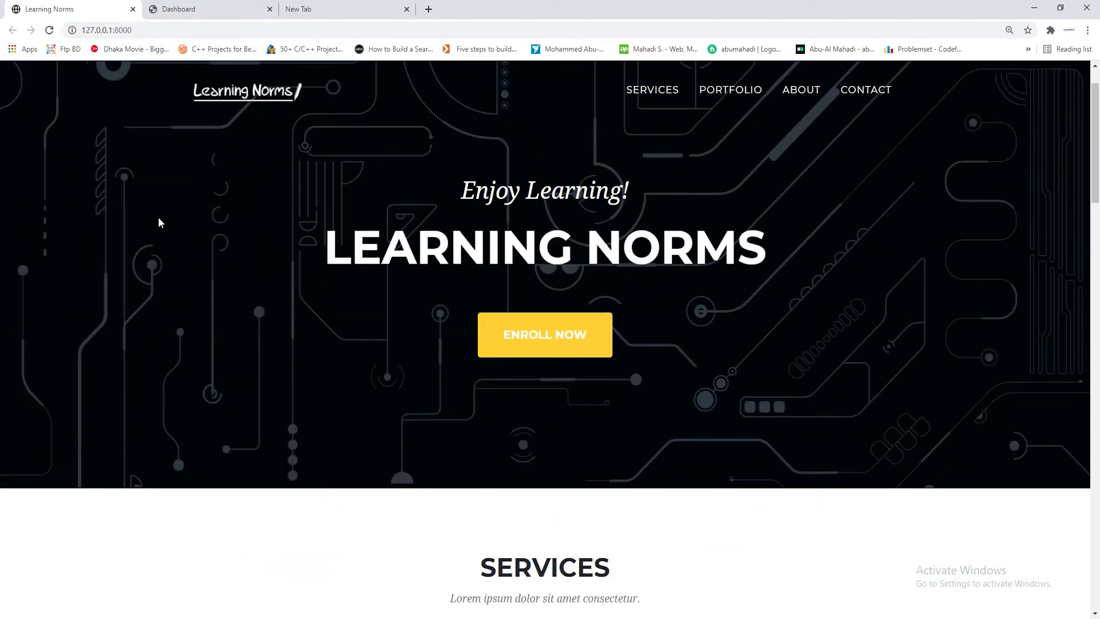
pyautogui.click(214, 7)
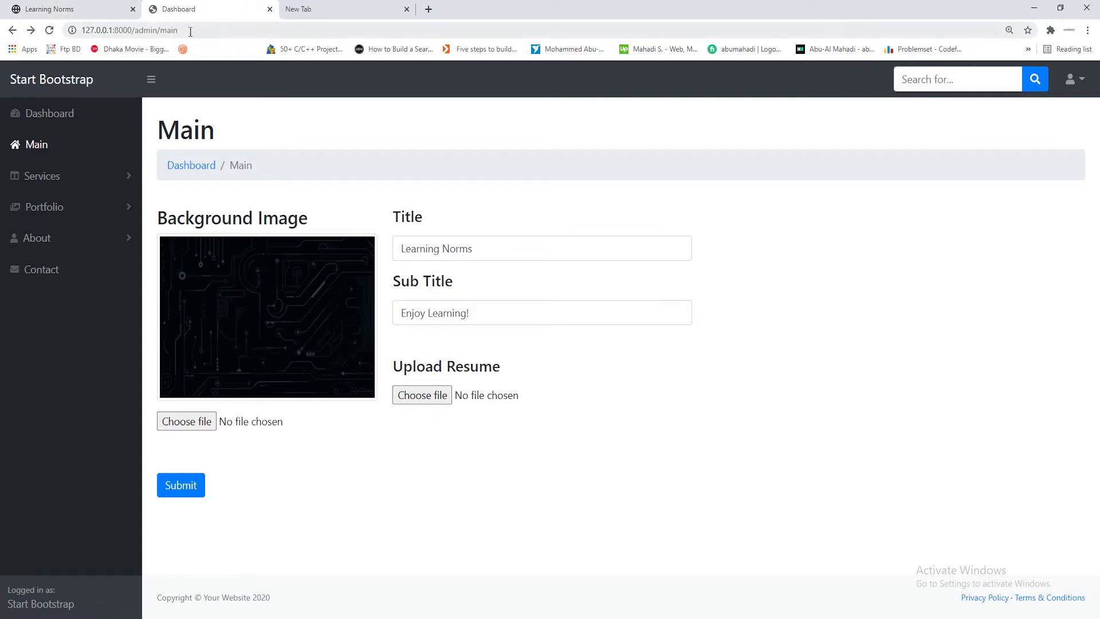
# Load 127.0.0.1:8000/login, step Back and Forward, then open the Register form
pyautogui.moveTo(182, 30); pyautogui.dragTo(131, 33)
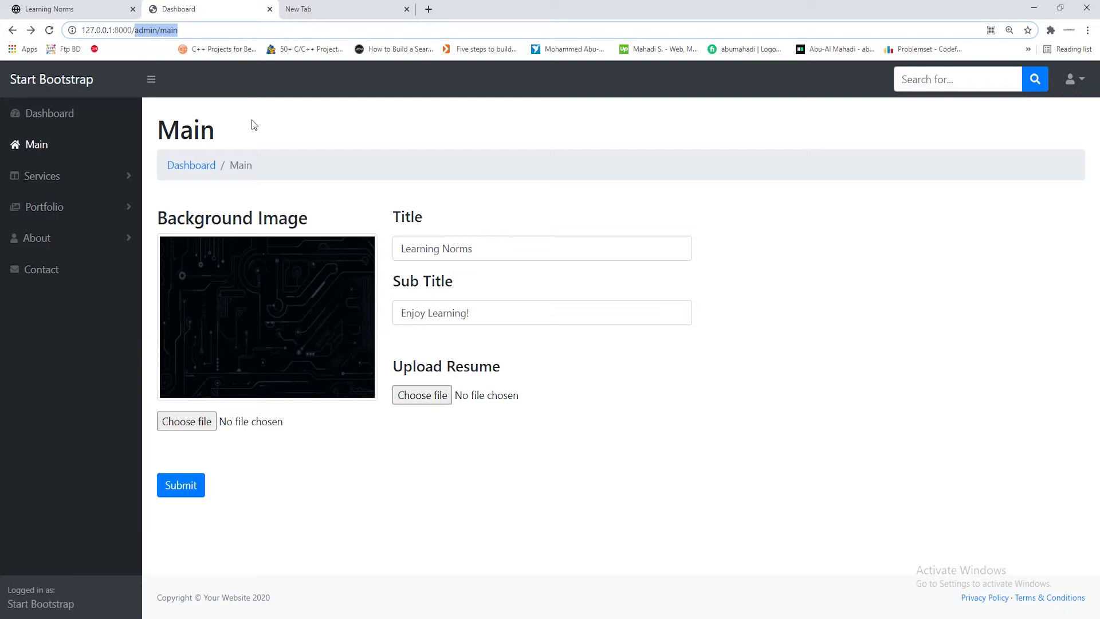
pyautogui.write('login')
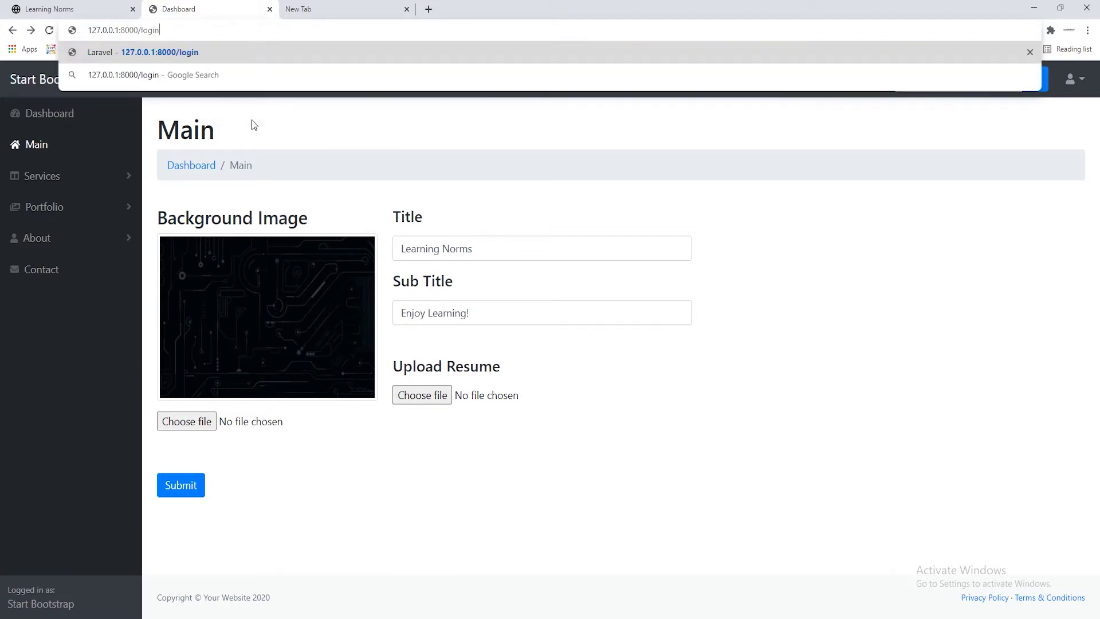
pyautogui.press('Return')
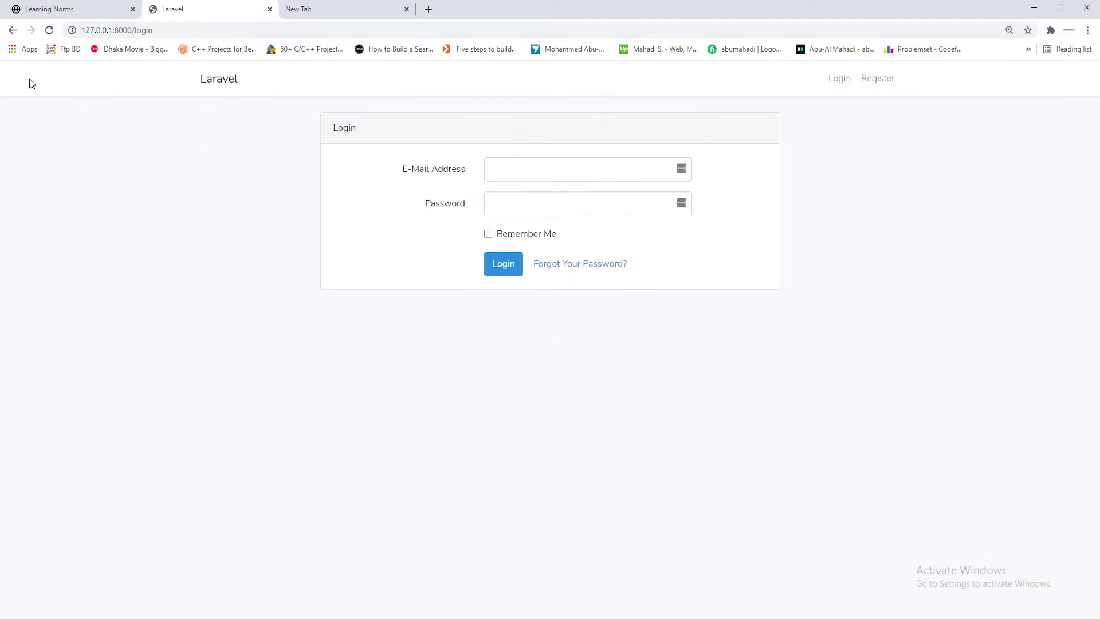
pyautogui.click(13, 30)
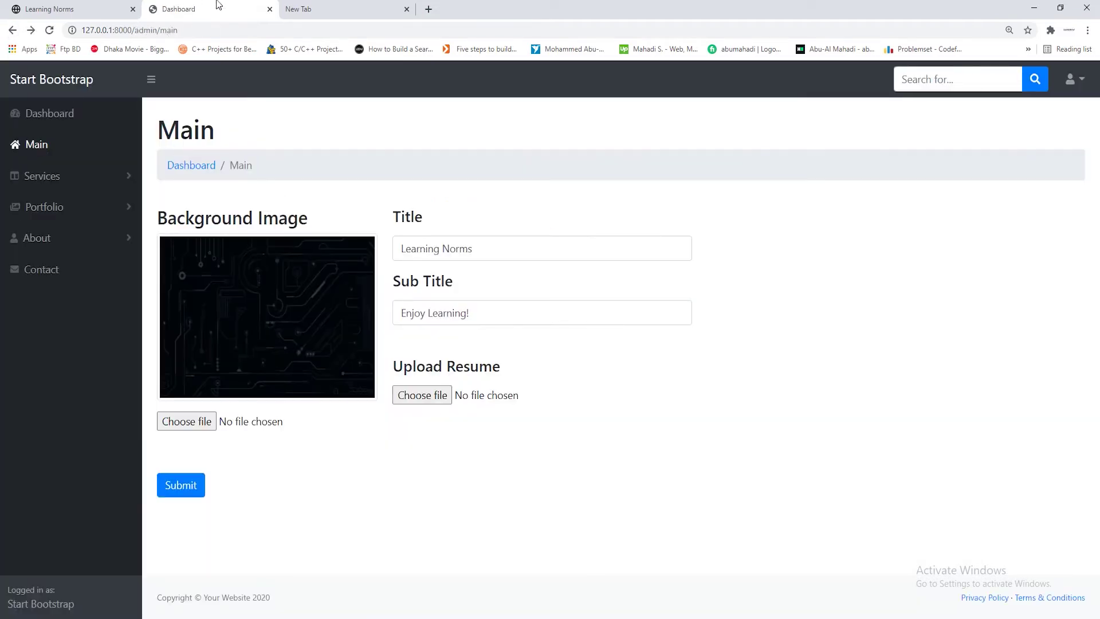
pyautogui.click(31, 29)
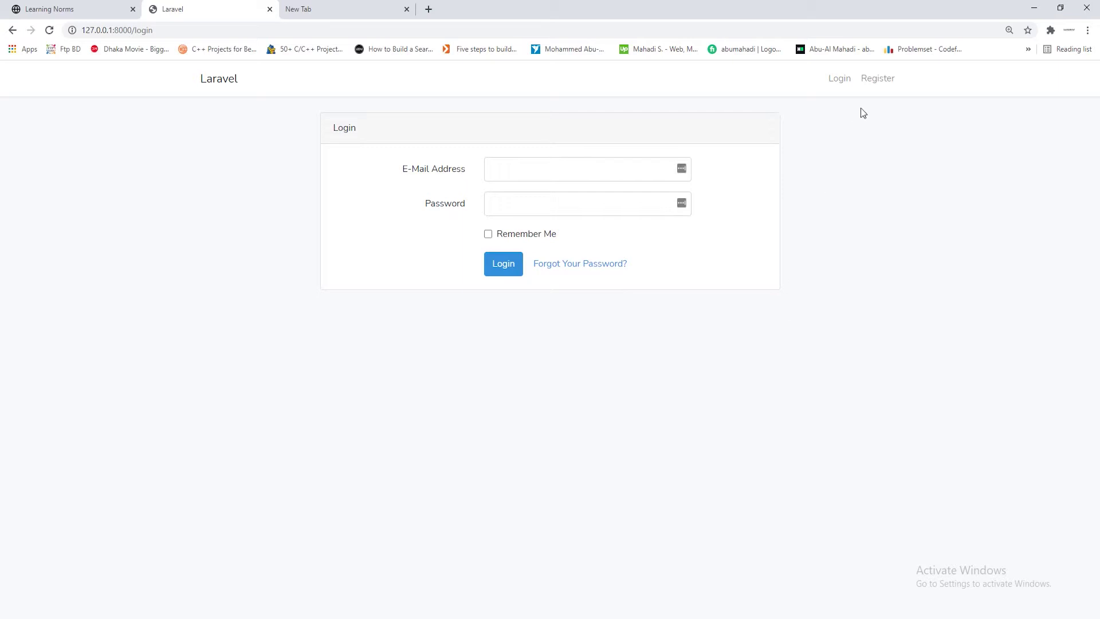
pyautogui.click(878, 79)
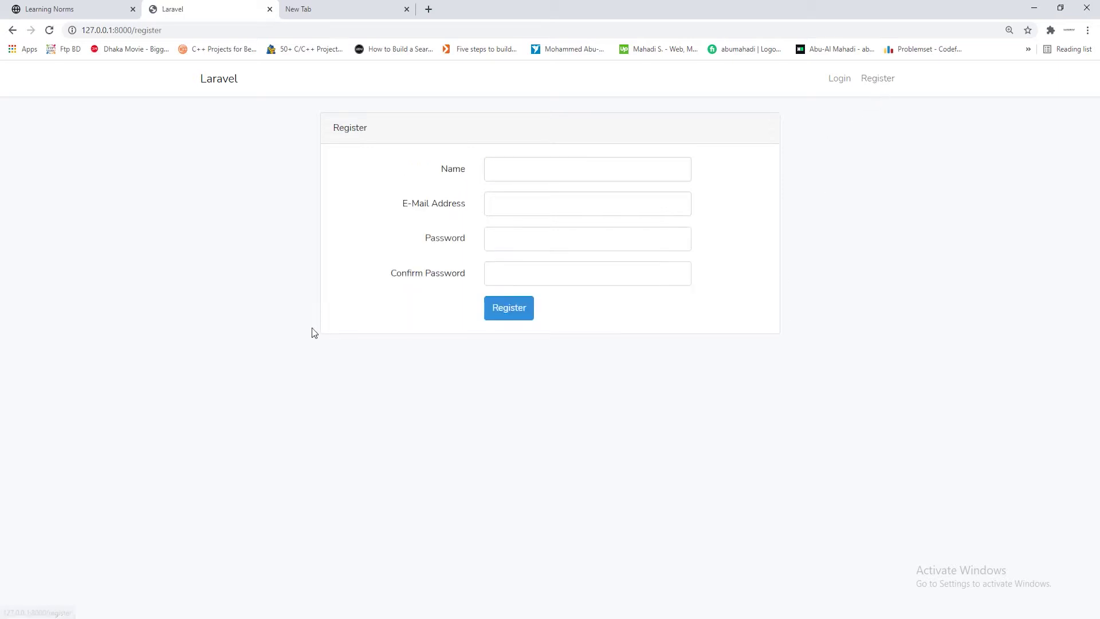
# Submit the Register form with an account name, an e-mail address and a password
pyautogui.click(537, 170)
pyautogui.write('learning norms')
pyautogui.click(561, 213)
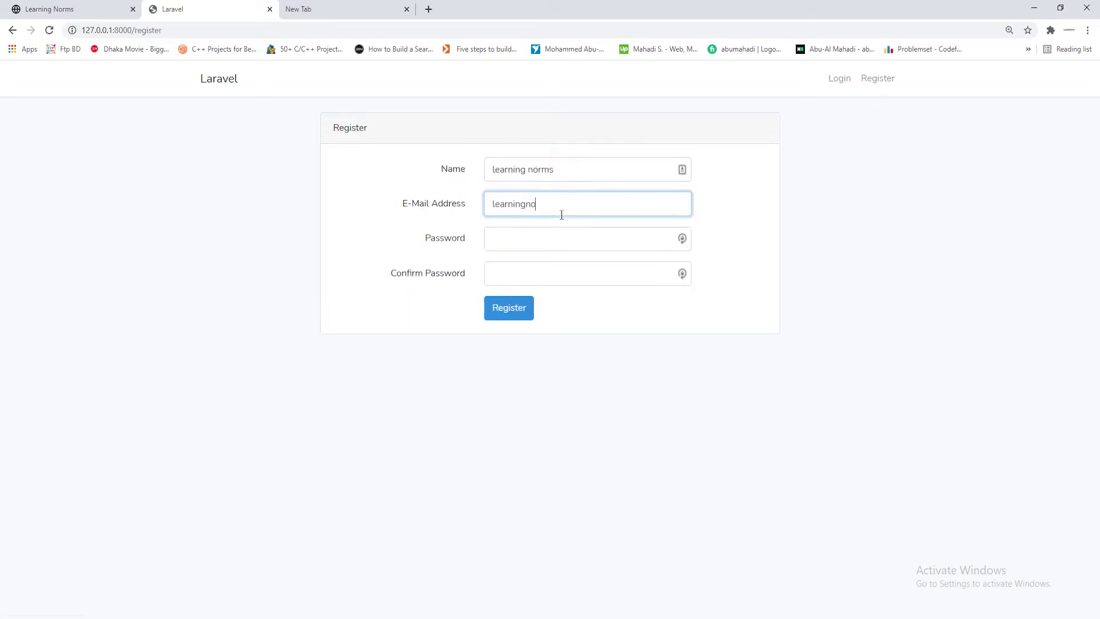
pyautogui.click(577, 234)
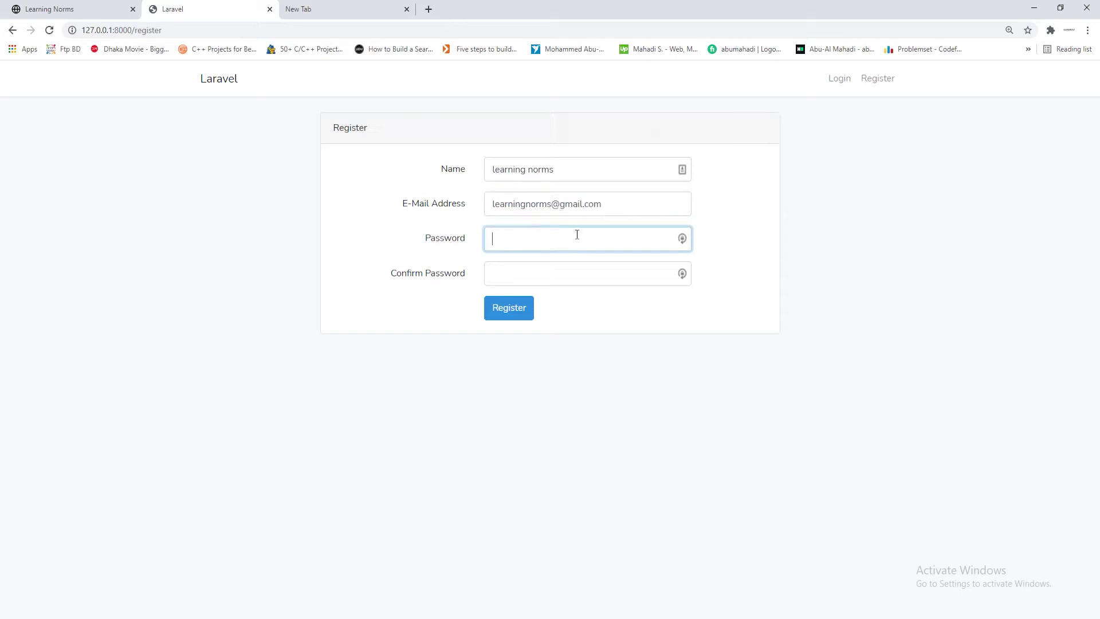
pyautogui.write('12345678')
pyautogui.click(580, 277)
pyautogui.write('1234')
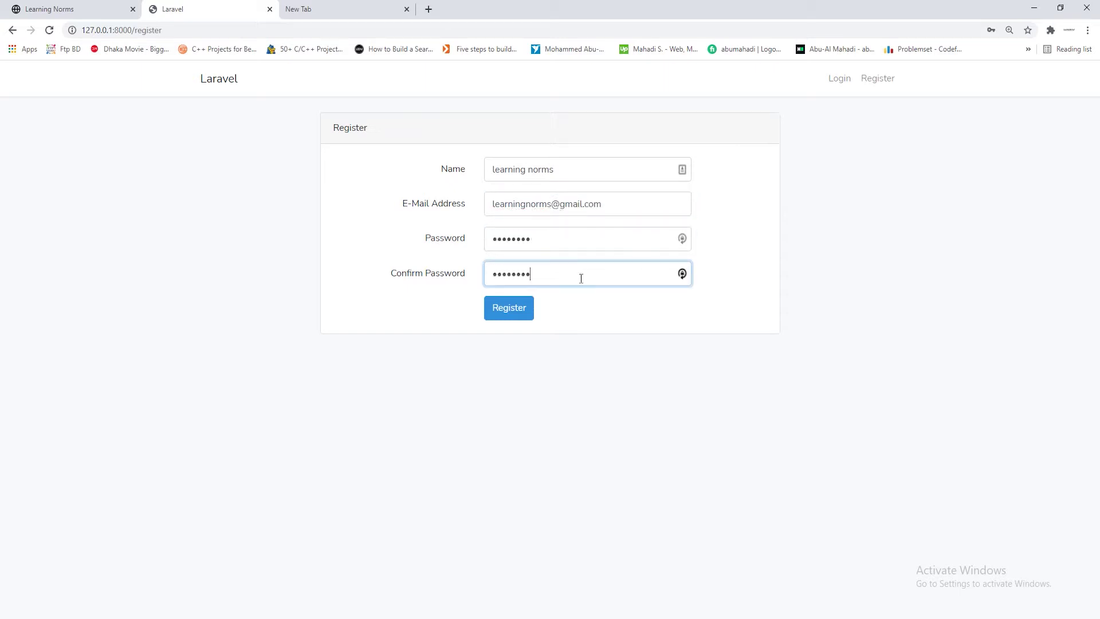
pyautogui.click(518, 312)
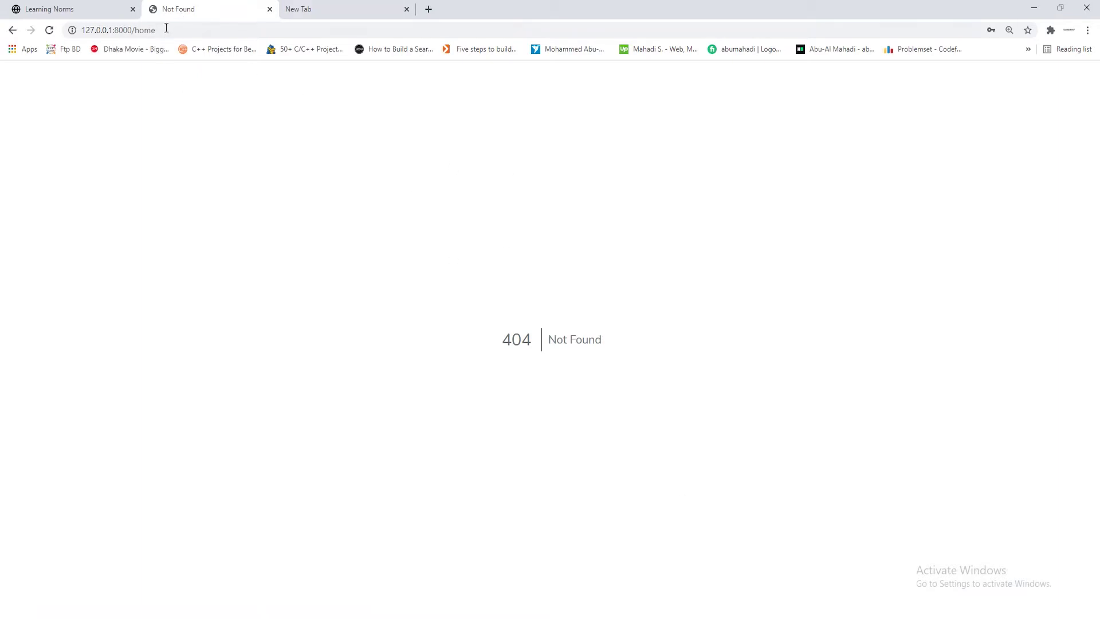
# Look at the /home address of the 404 page, then switch to VS Code
pyautogui.moveTo(166, 29); pyautogui.dragTo(133, 28)
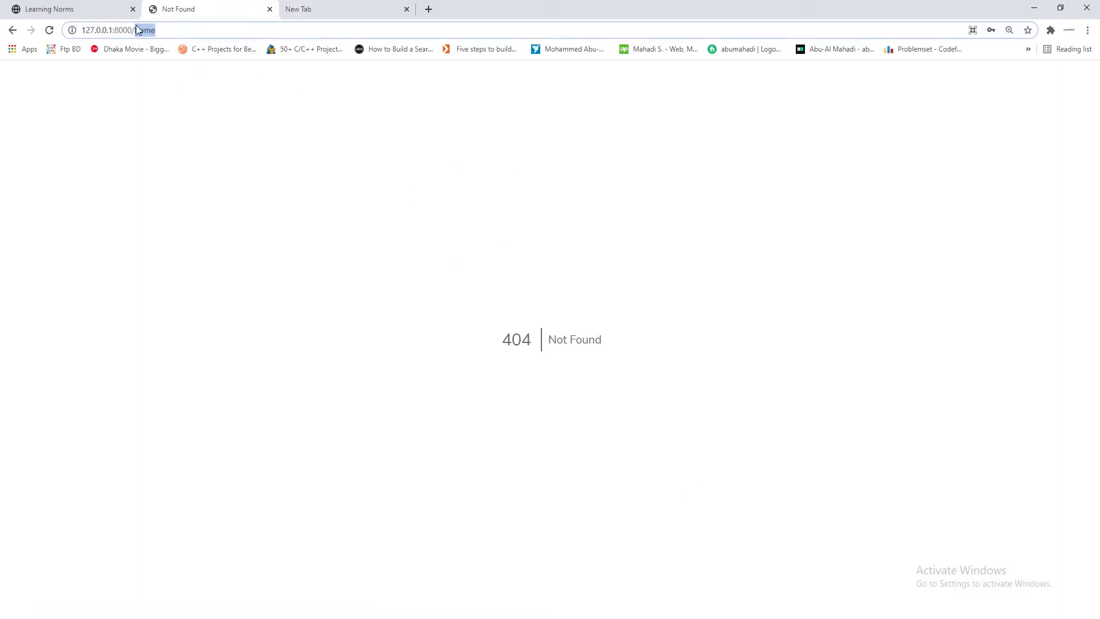
pyautogui.click(188, 235)
pyautogui.hotkey('alt', 'Tab')
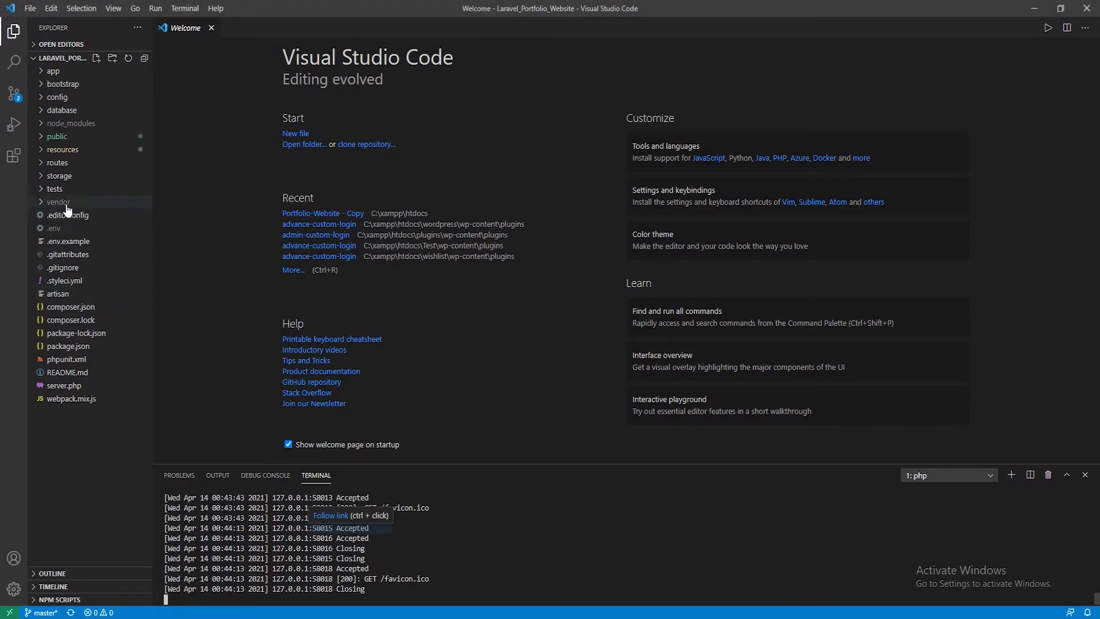
# Uncomment Route::get('/home') to HomeController@index on line 50 of routes/web.php and save
pyautogui.click(63, 163)
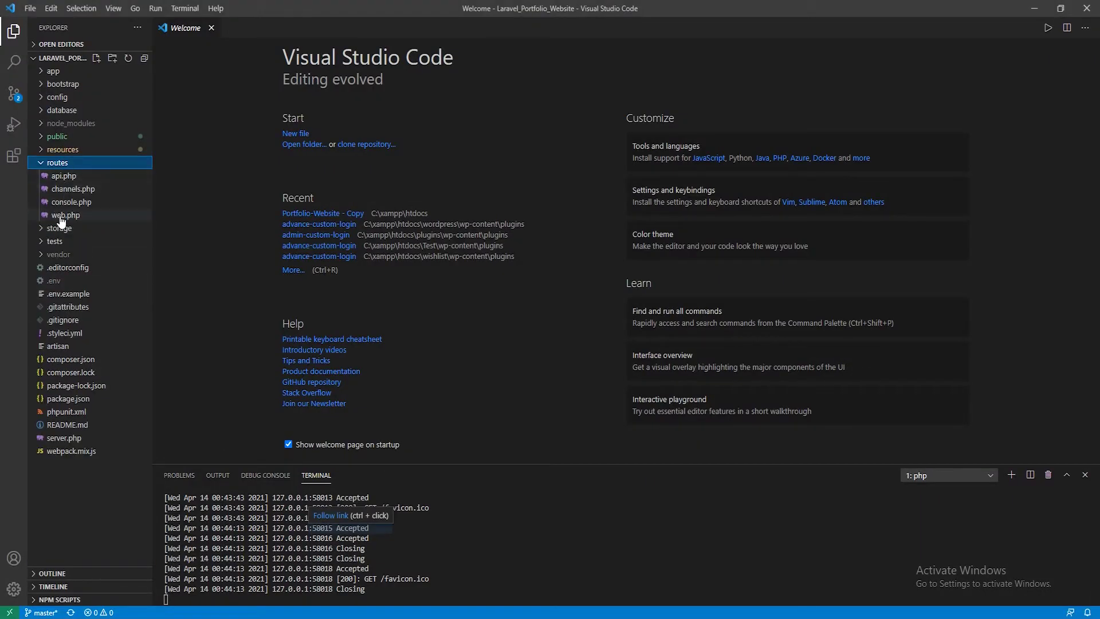
pyautogui.click(65, 215)
pyautogui.scroll(5, 403, 308)
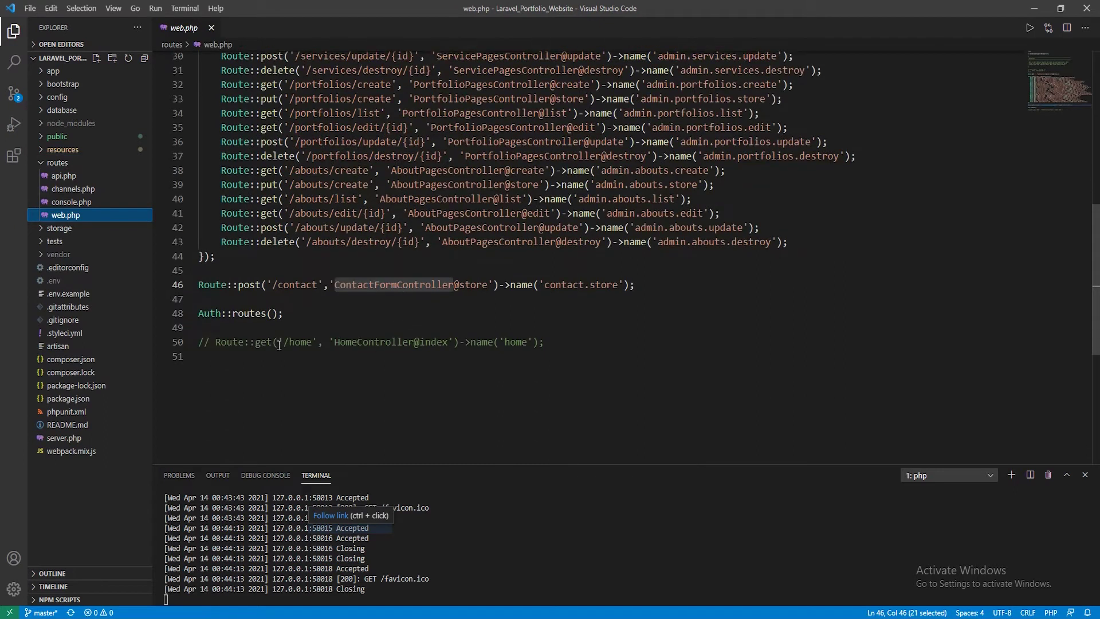
pyautogui.click(212, 342)
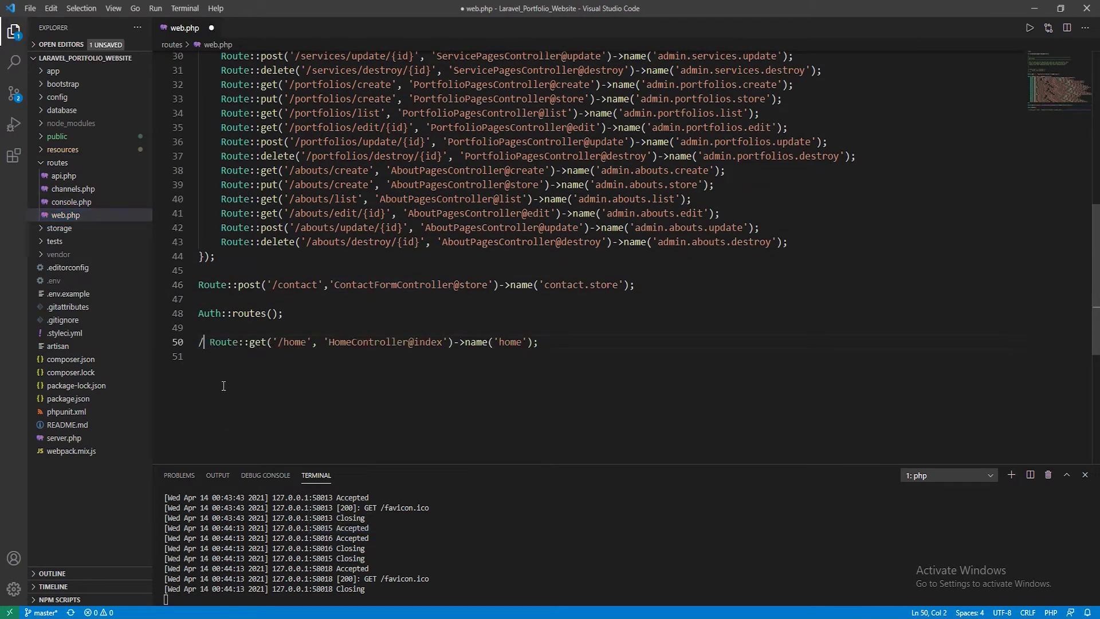
pyautogui.press('BackSpace')
pyautogui.press('BackSpace')
pyautogui.press('BackSpace')
pyautogui.press('Delete')
pyautogui.press('Return')
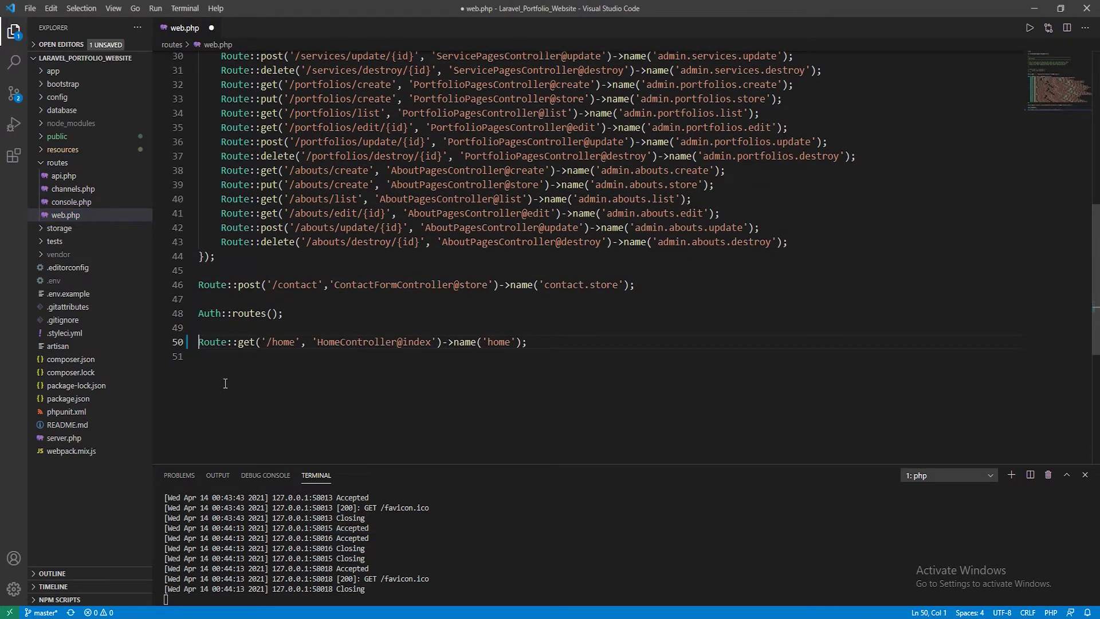
pyautogui.hotkey('ctrl', 's')
pyautogui.hotkey('alt', 'Tab')
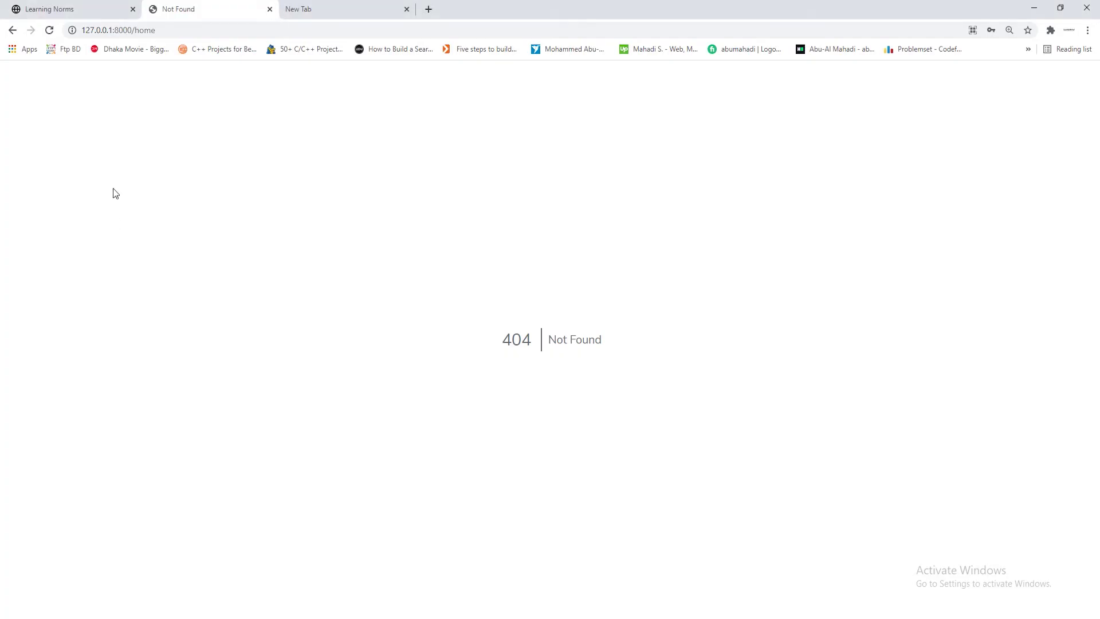
# Reload 127.0.0.1:8000/home to see the 'You are logged in!' page
pyautogui.press('F5')
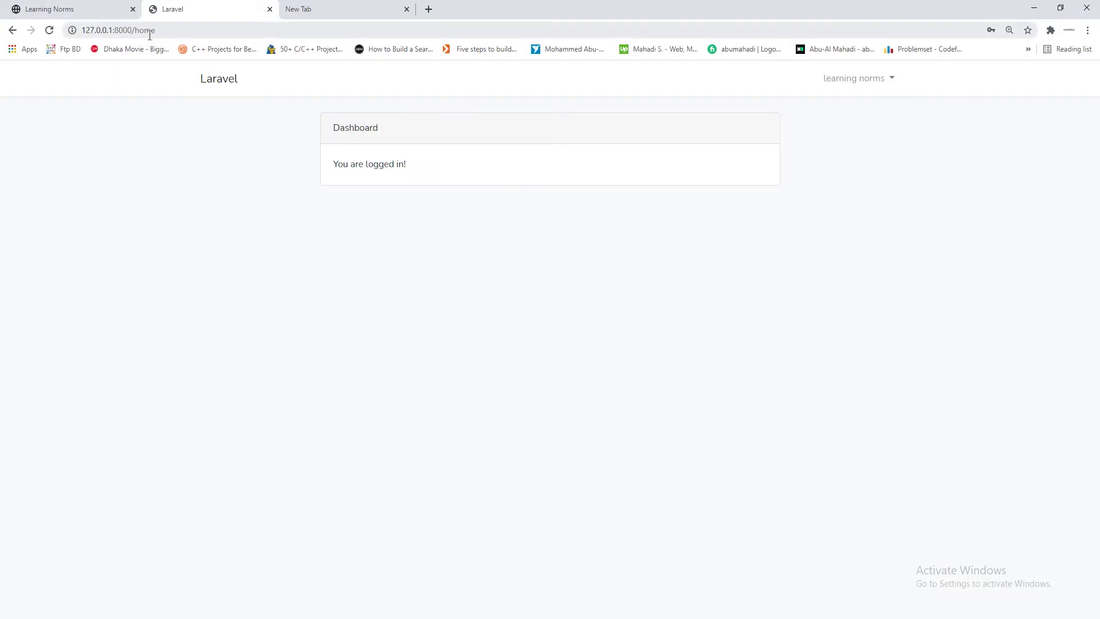
pyautogui.click(60, 10)
pyautogui.click(189, 9)
# Navigate to 127.0.0.1:8000/admin/dashboard
pyautogui.moveTo(136, 32); pyautogui.dragTo(175, 33)
pyautogui.write('adm')
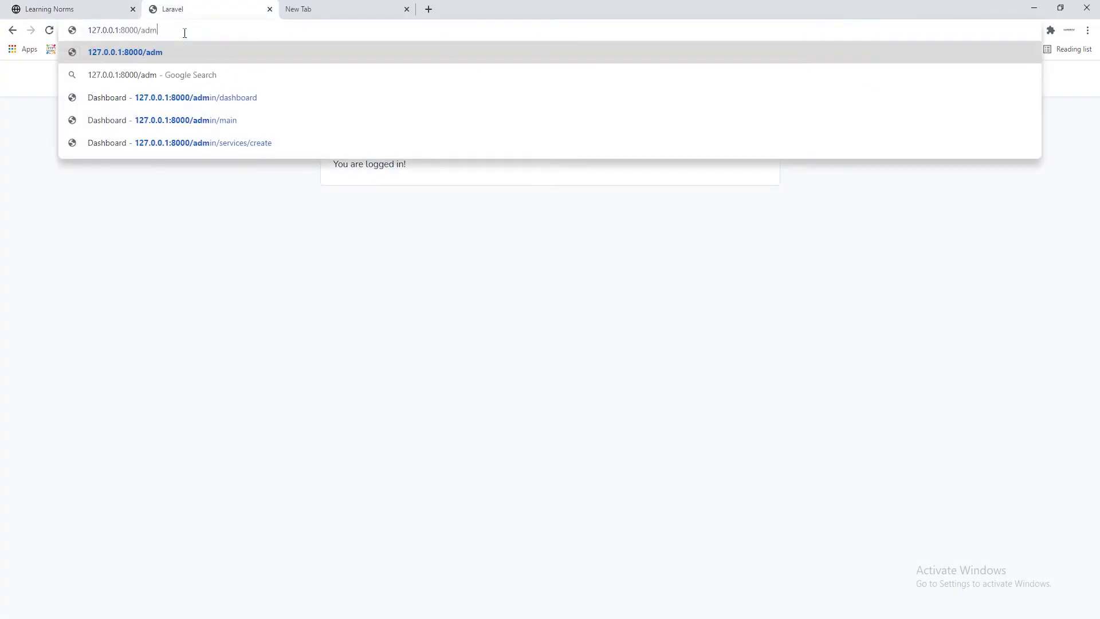
pyautogui.write('in')
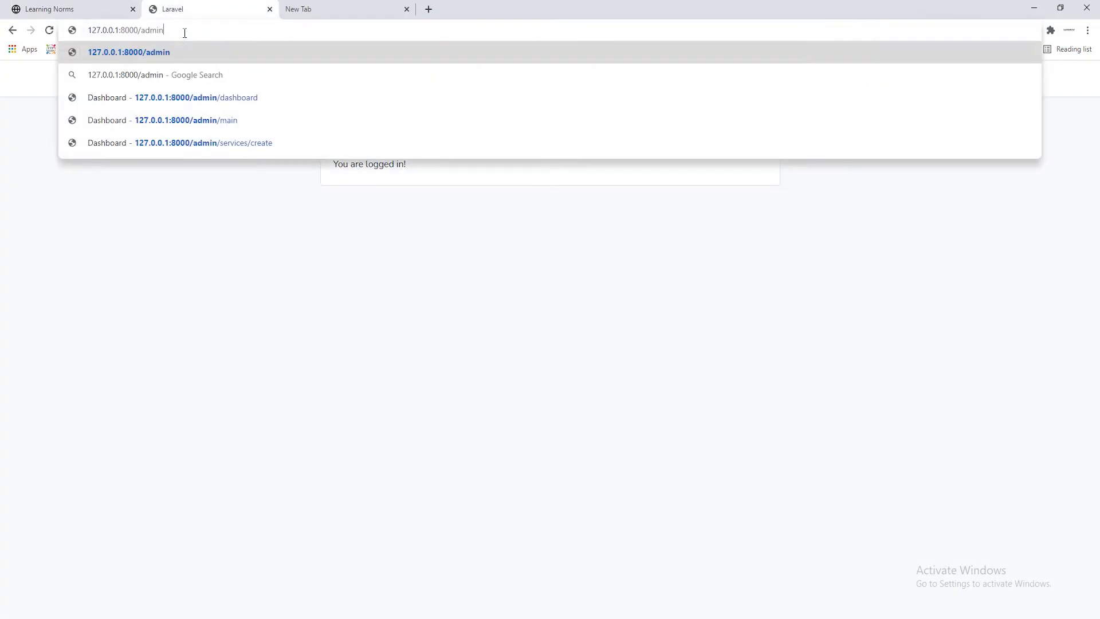
pyautogui.write('/dash')
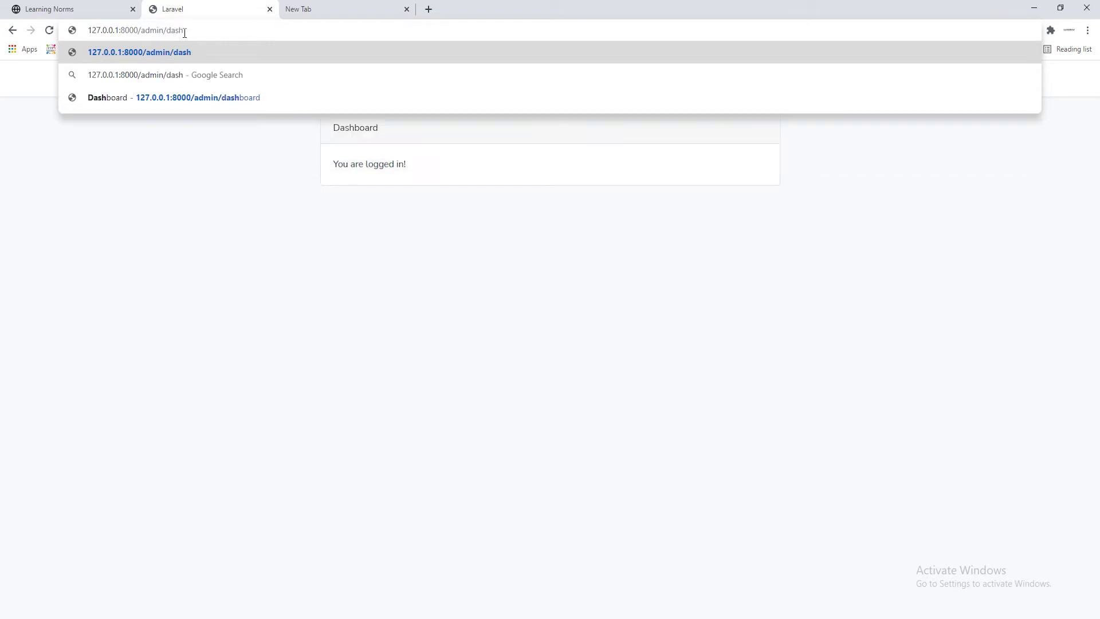
pyautogui.press('Down')
pyautogui.press('Down')
pyautogui.press('Return')
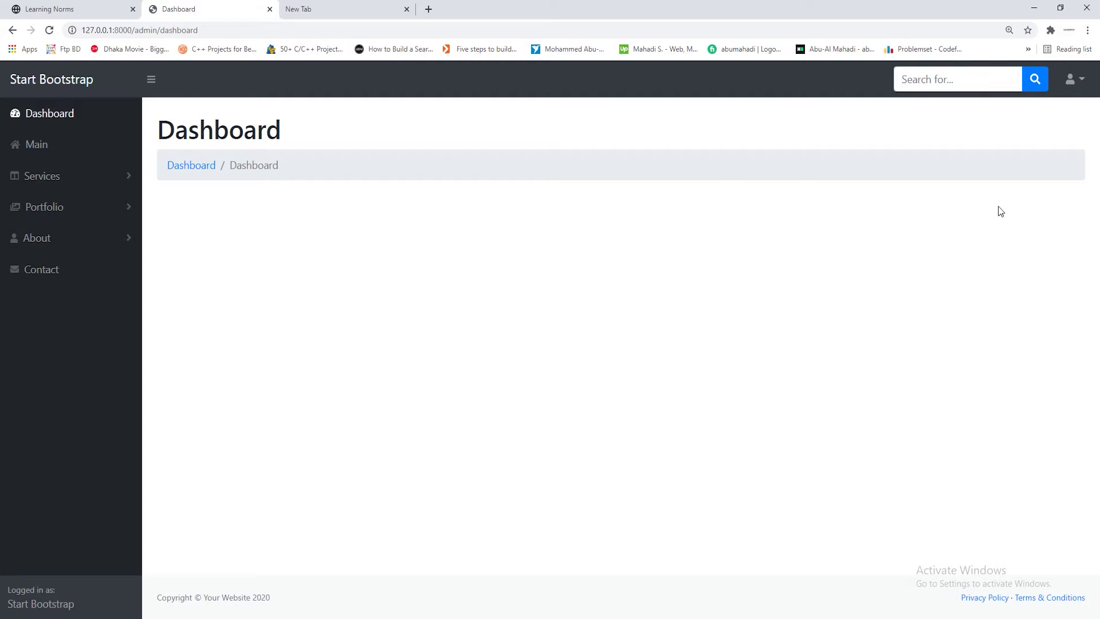
# Check the user account menu and compare the Learning Norms site and admin dashboard tabs
pyautogui.click(1074, 78)
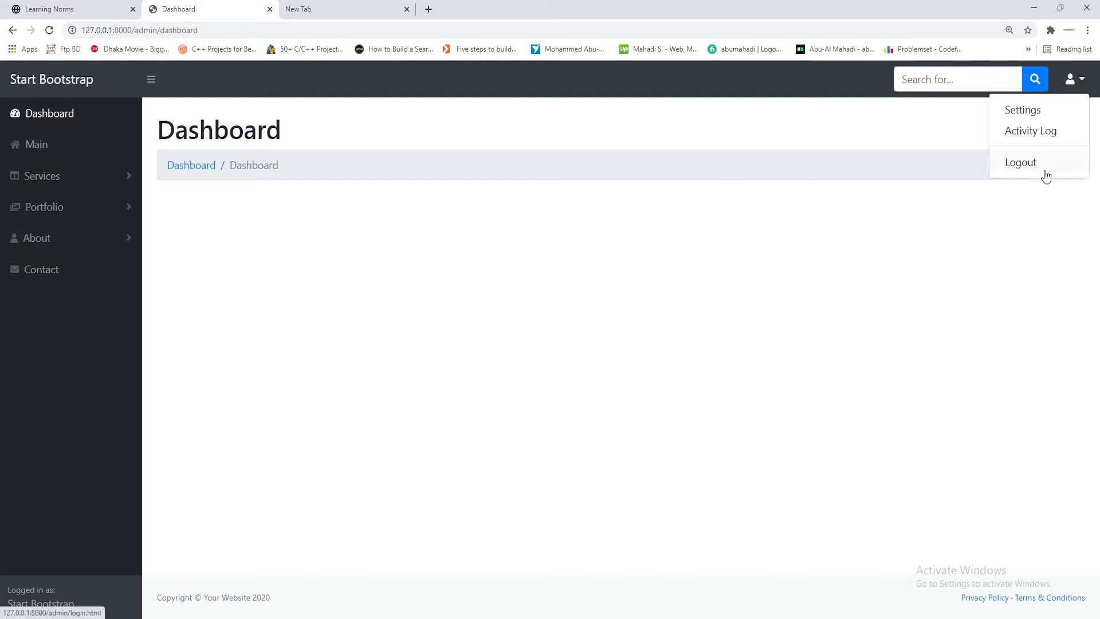
pyautogui.click(566, 300)
pyautogui.click(113, 5)
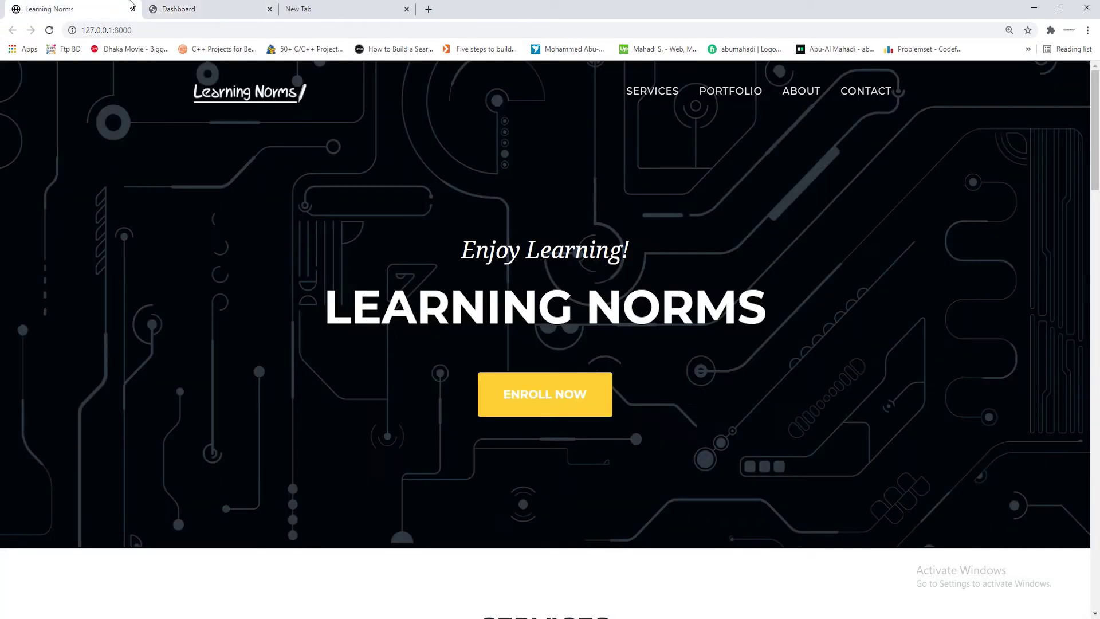
pyautogui.click(179, 9)
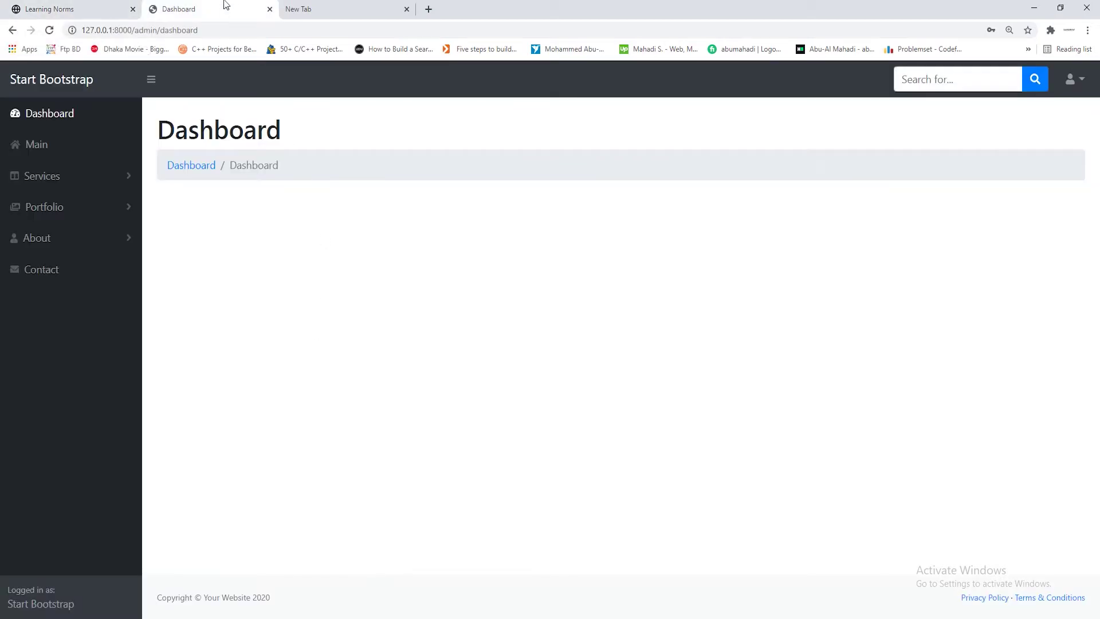
pyautogui.click(67, 6)
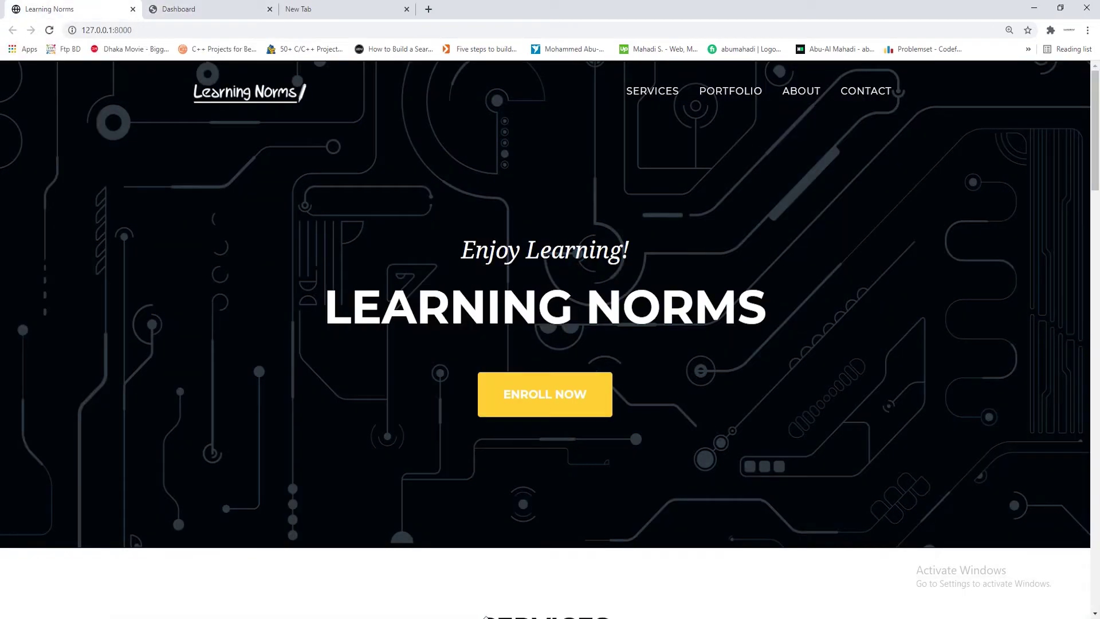
pyautogui.click(160, 7)
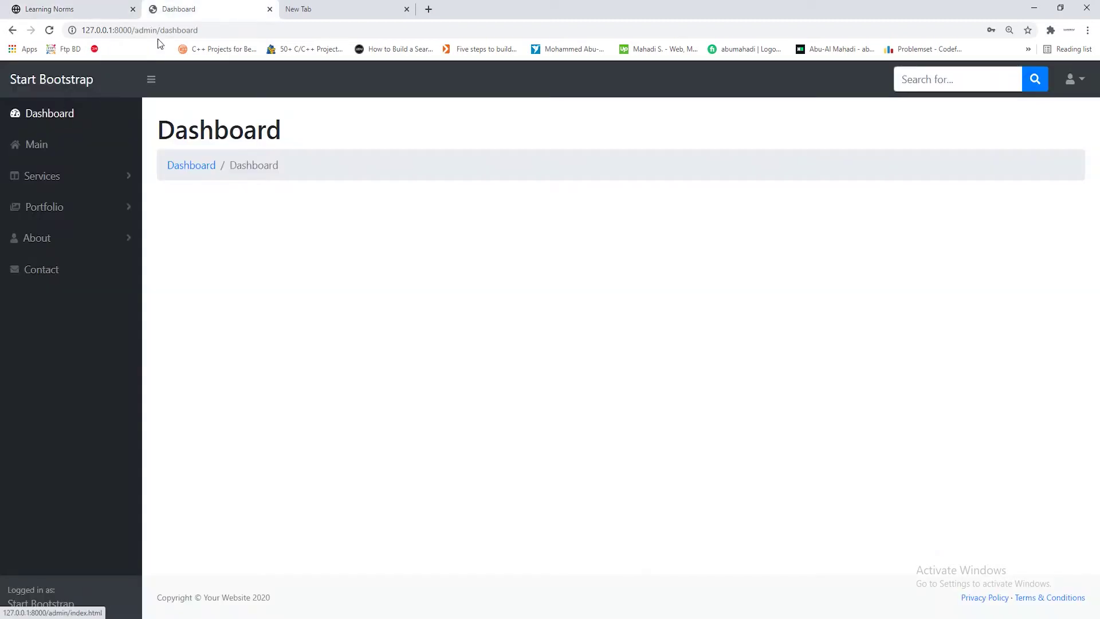
# Inspect the admin/dashboard address, then go Back to the /home page
pyautogui.moveTo(135, 29); pyautogui.dragTo(243, 69)
pyautogui.click(248, 108)
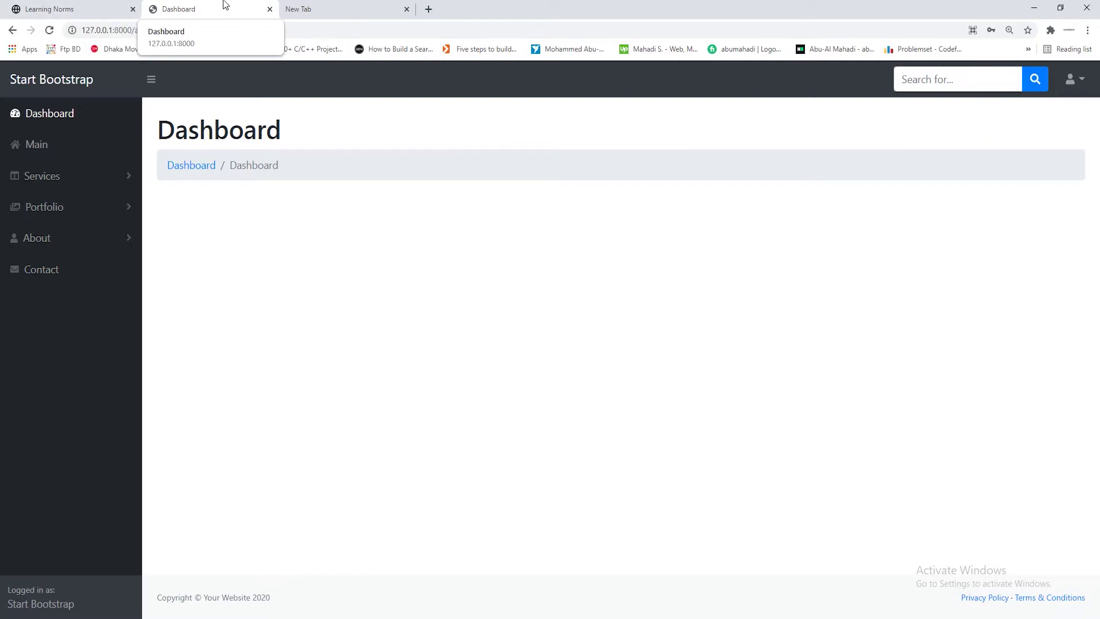
pyautogui.moveTo(207, 30); pyautogui.dragTo(62, 35)
pyautogui.click(418, 401)
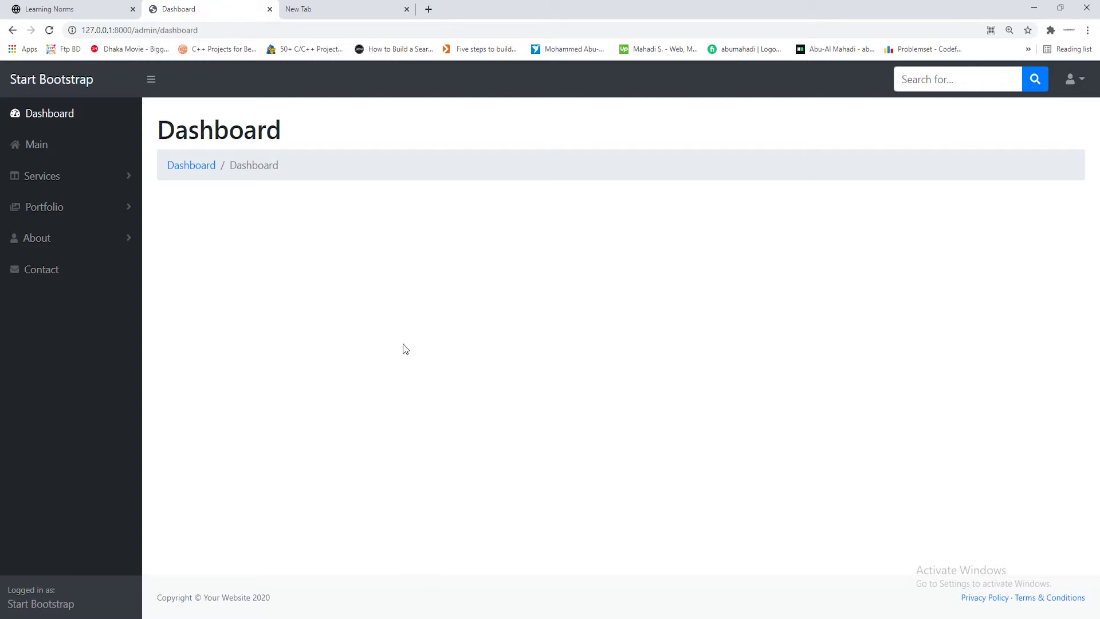
pyautogui.click(12, 30)
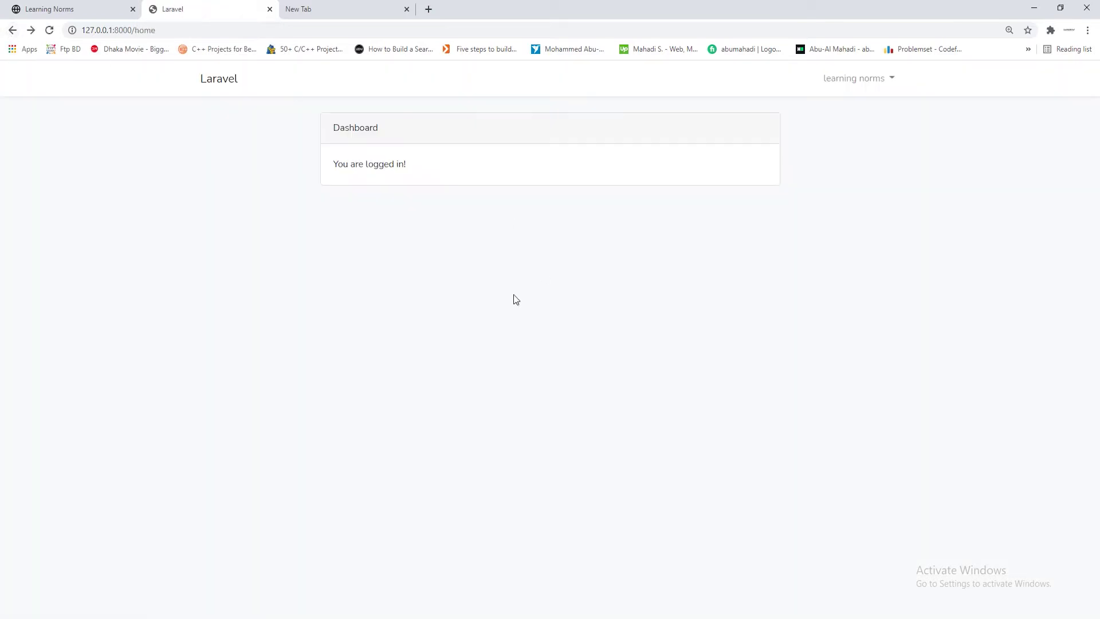
# Check the Logout entry in the account menu, go Forward to /admin/dashboard, and minimize Chrome
pyautogui.click(879, 83)
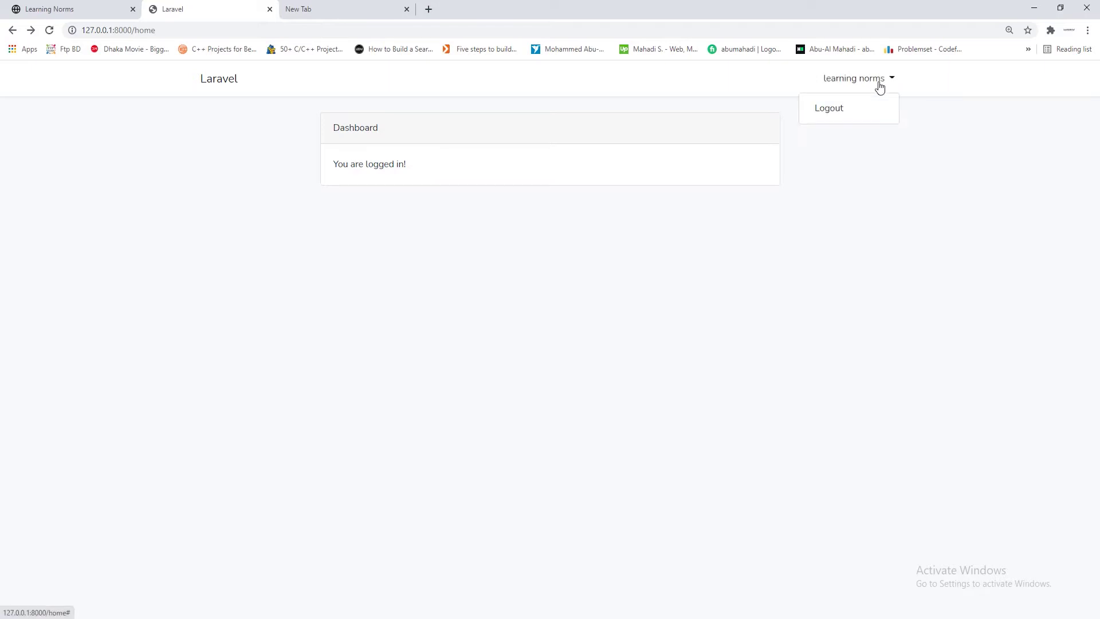
pyautogui.click(928, 266)
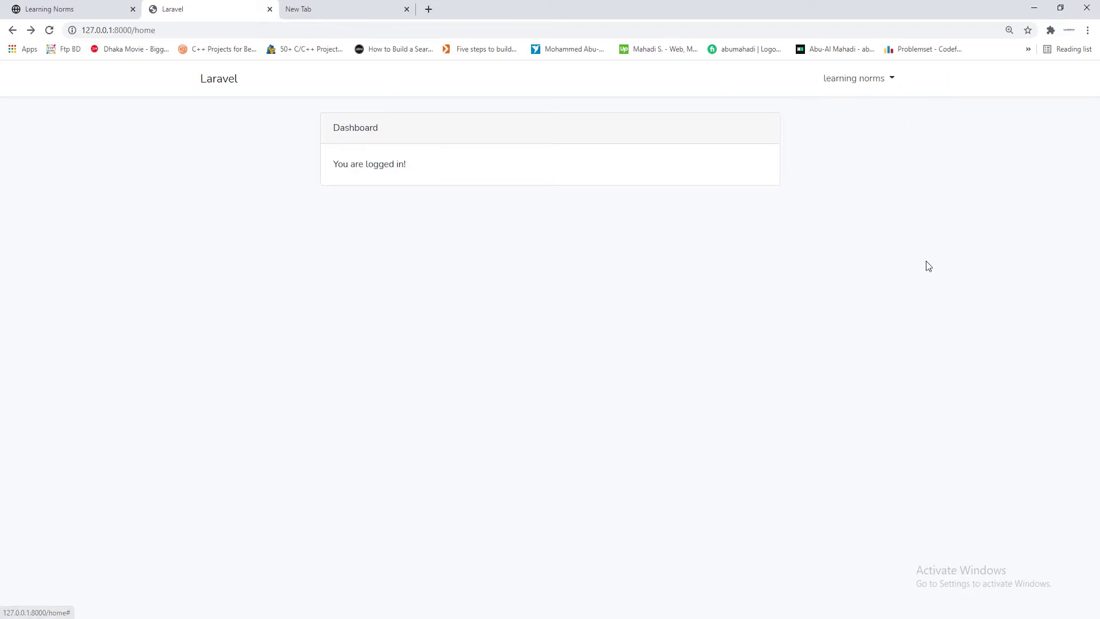
pyautogui.click(30, 30)
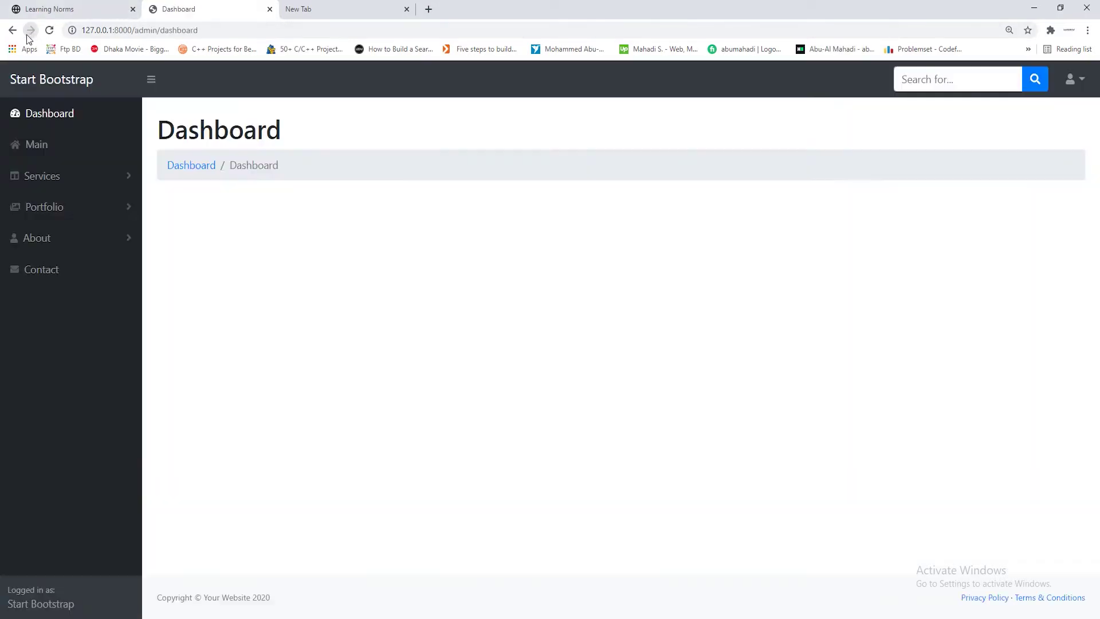
pyautogui.click(1034, 11)
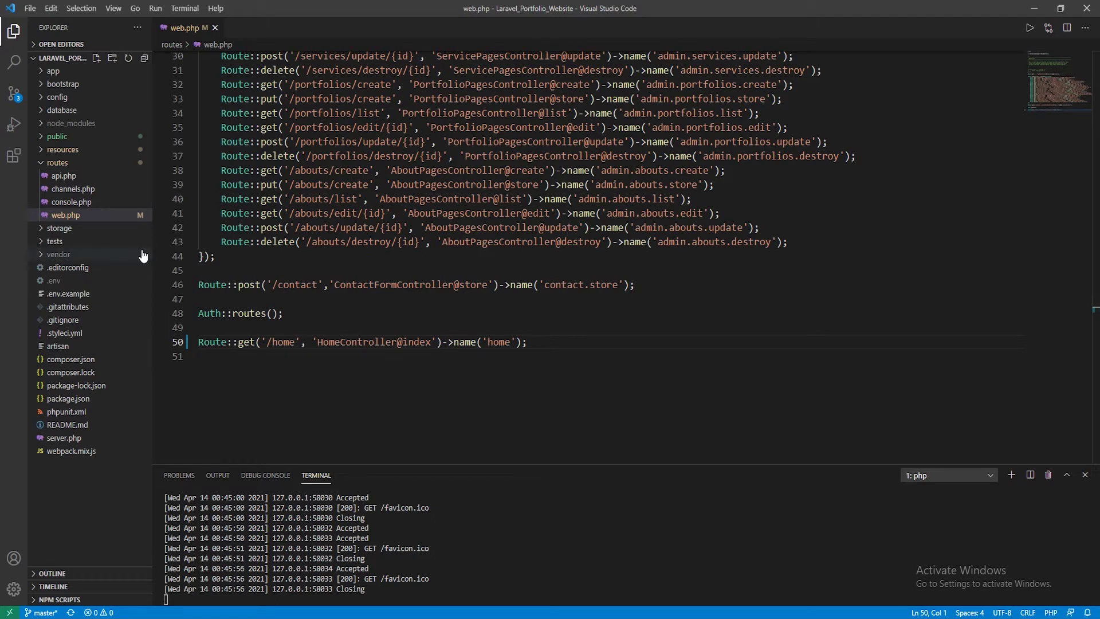
# Open resources/views/home.blade.php and note that it extends layouts.app
pyautogui.click(49, 164)
pyautogui.click(78, 152)
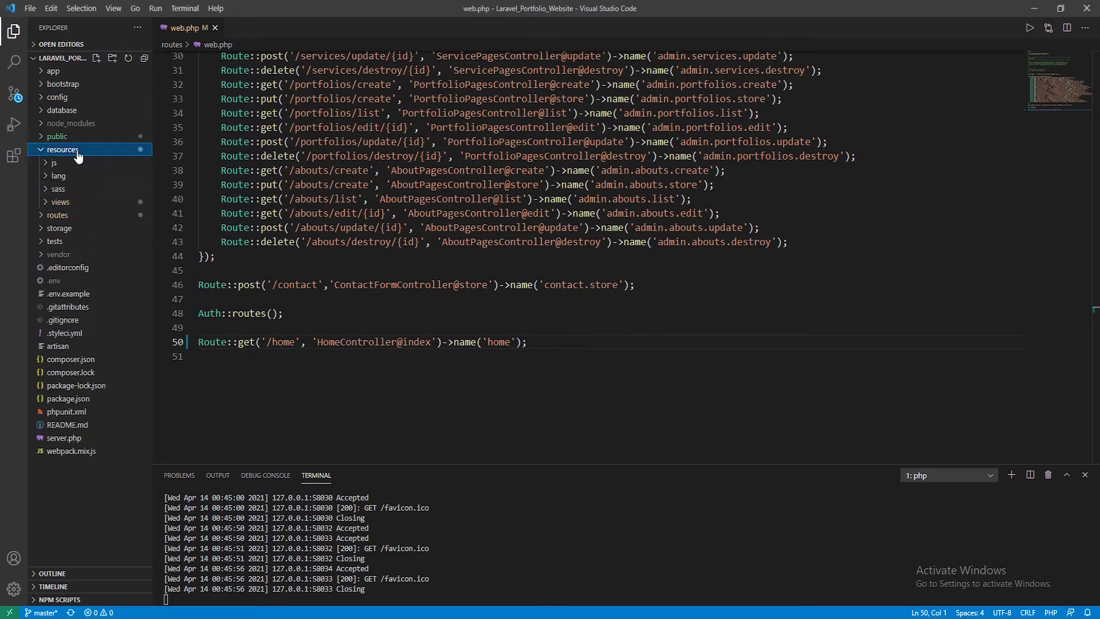
pyautogui.click(61, 202)
pyautogui.click(80, 293)
pyautogui.click(77, 280)
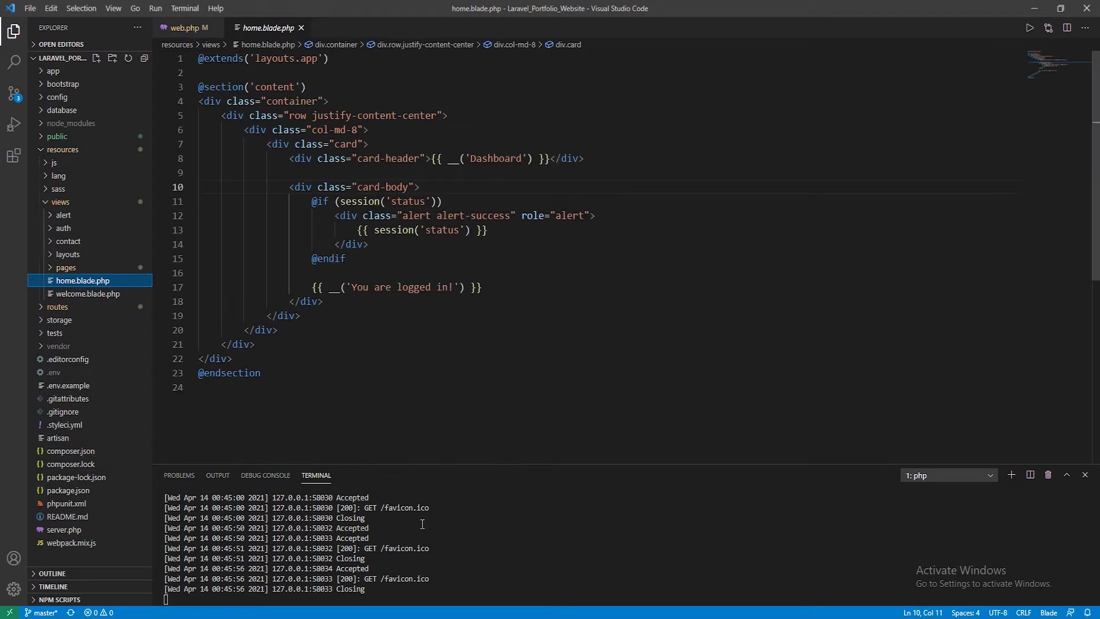
pyautogui.scroll(-4, 433, 361)
pyautogui.scroll(4, 425, 344)
pyautogui.moveTo(257, 59); pyautogui.dragTo(316, 59)
pyautogui.click(318, 59)
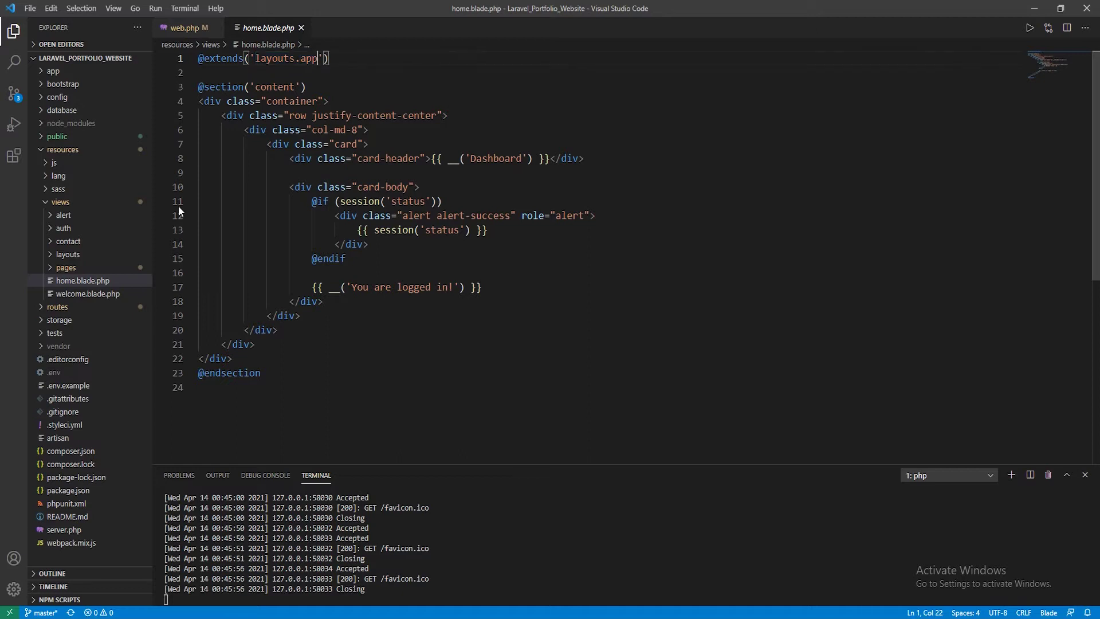
pyautogui.click(67, 256)
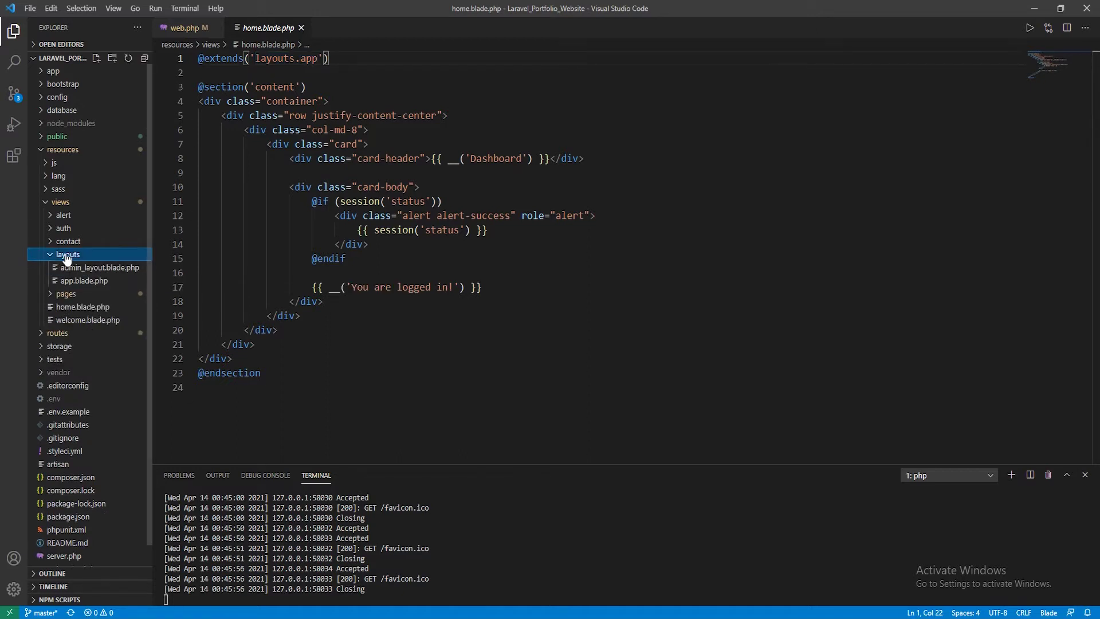
pyautogui.click(95, 282)
pyautogui.scroll(-10, 561, 349)
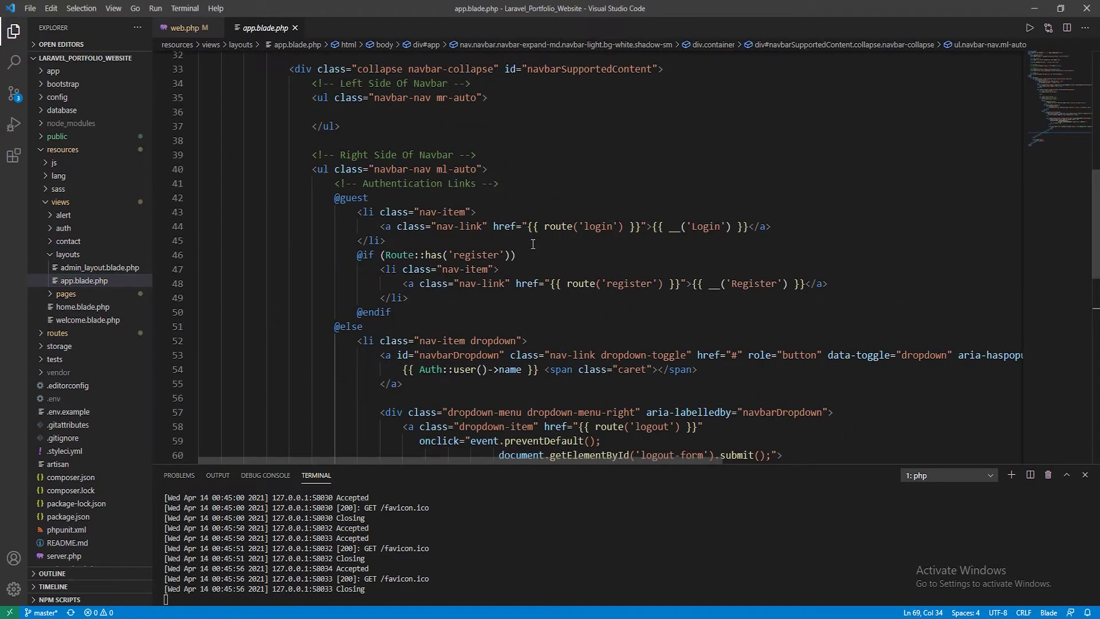
pyautogui.scroll(-1, 533, 244)
pyautogui.moveTo(363, 181); pyautogui.dragTo(366, 282)
pyautogui.scroll(-3, 408, 274)
pyautogui.scroll(-1, 407, 274)
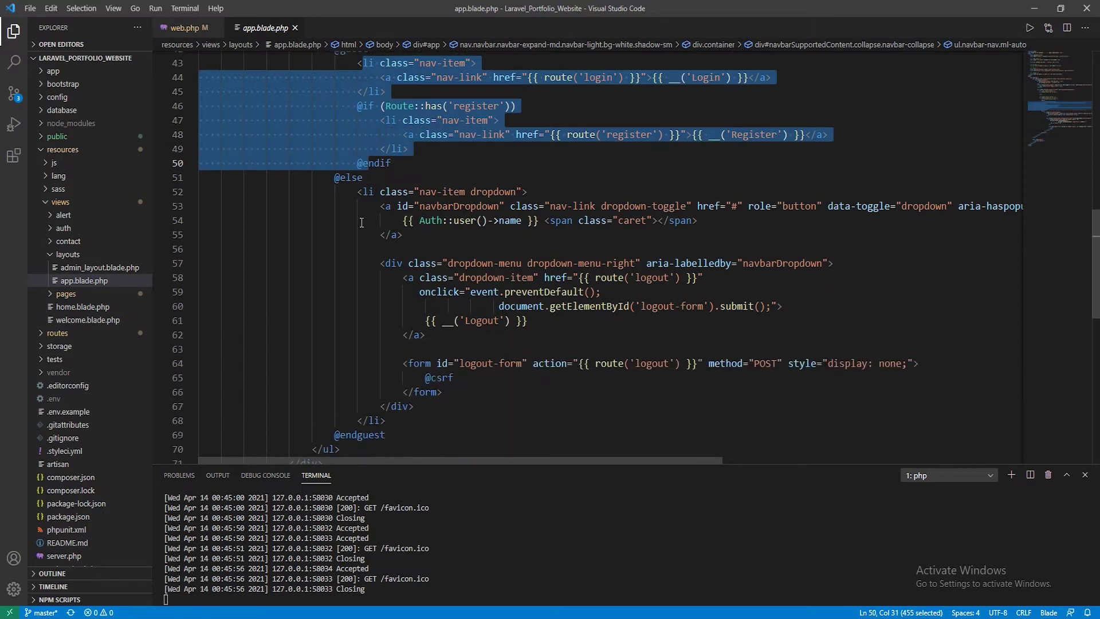
pyautogui.moveTo(357, 191); pyautogui.dragTo(395, 424)
pyautogui.click(445, 427)
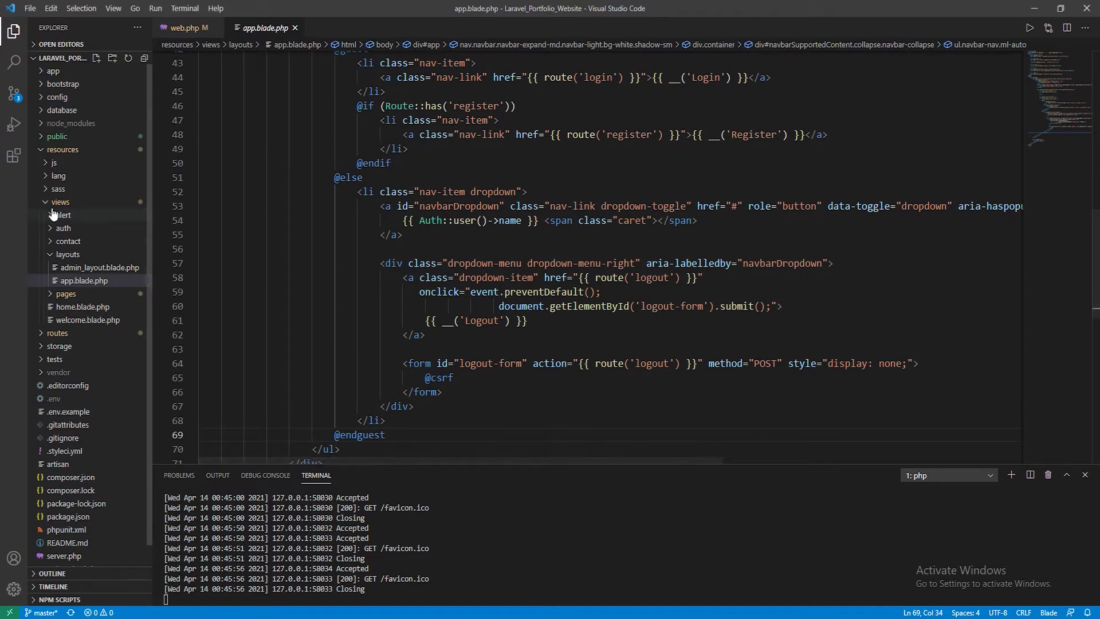
# Open Auth/LoginController.php and examine $redirectTo = RouteServiceProvider::HOME on line 29
pyautogui.click(55, 73)
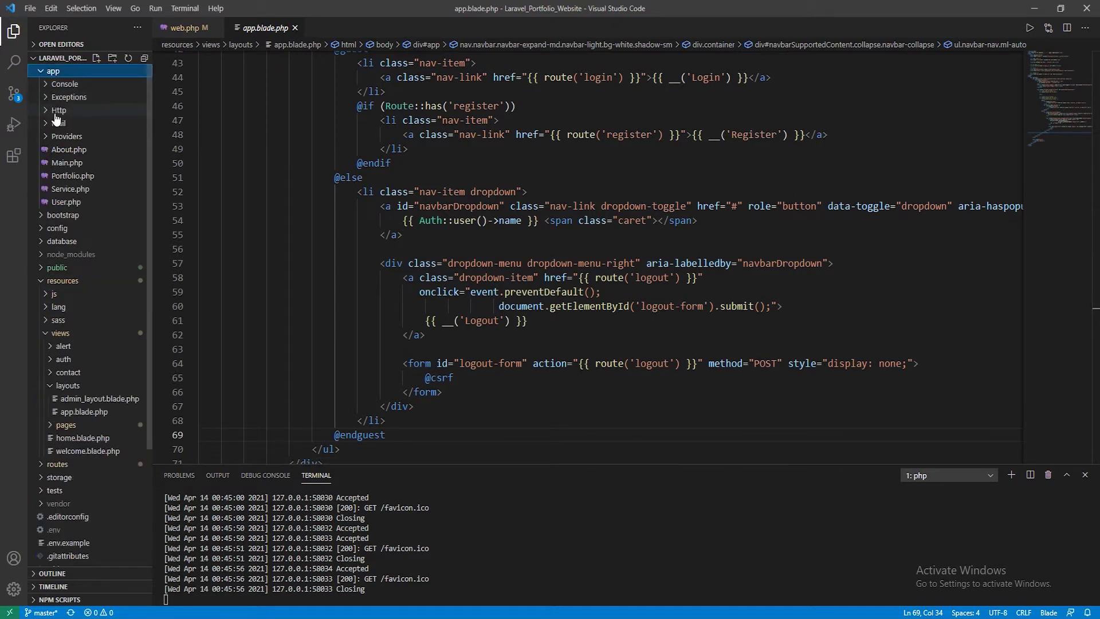
pyautogui.click(58, 111)
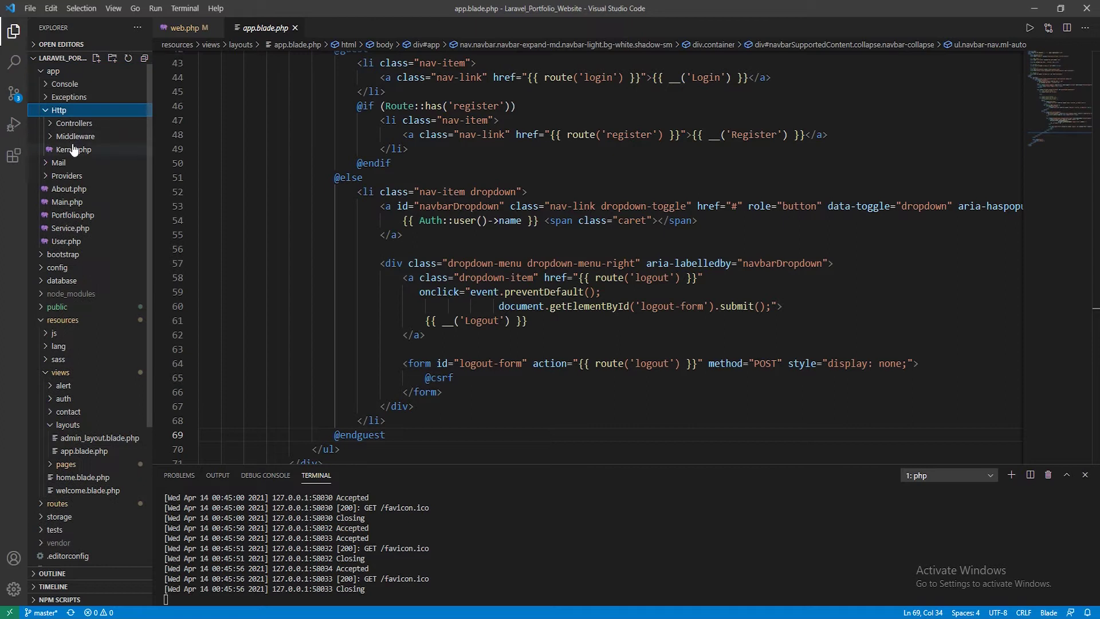
pyautogui.click(76, 125)
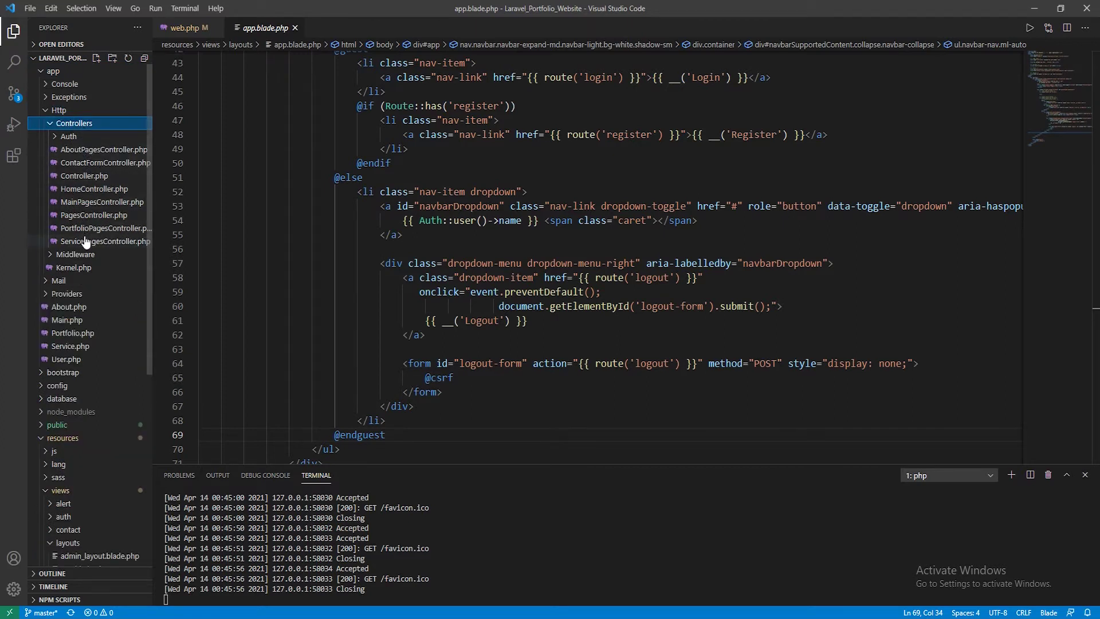
pyautogui.click(76, 137)
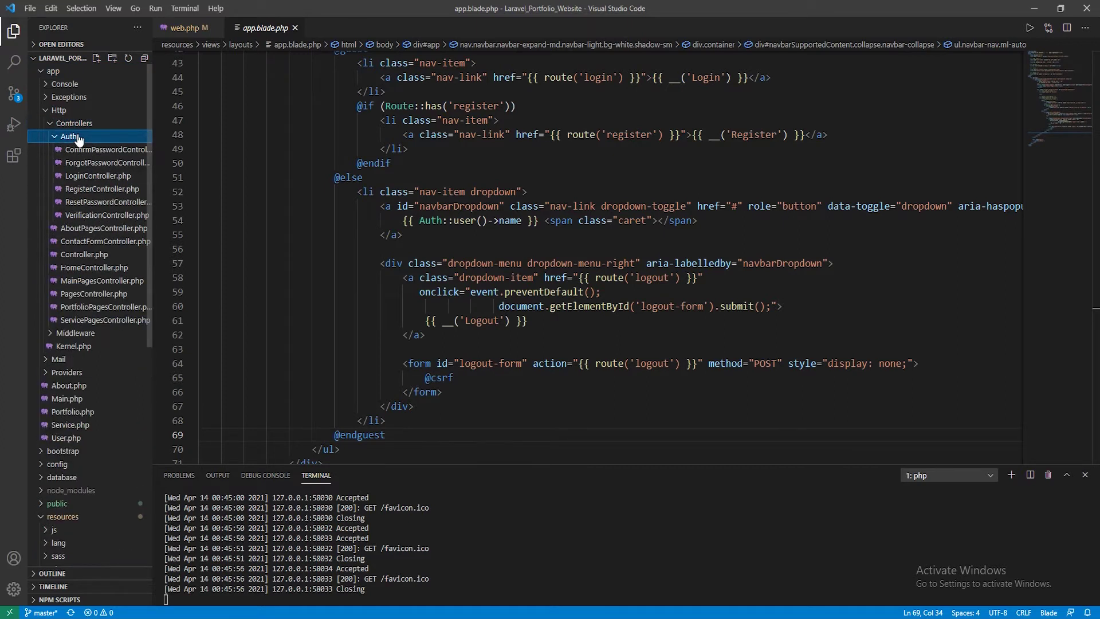
pyautogui.click(93, 177)
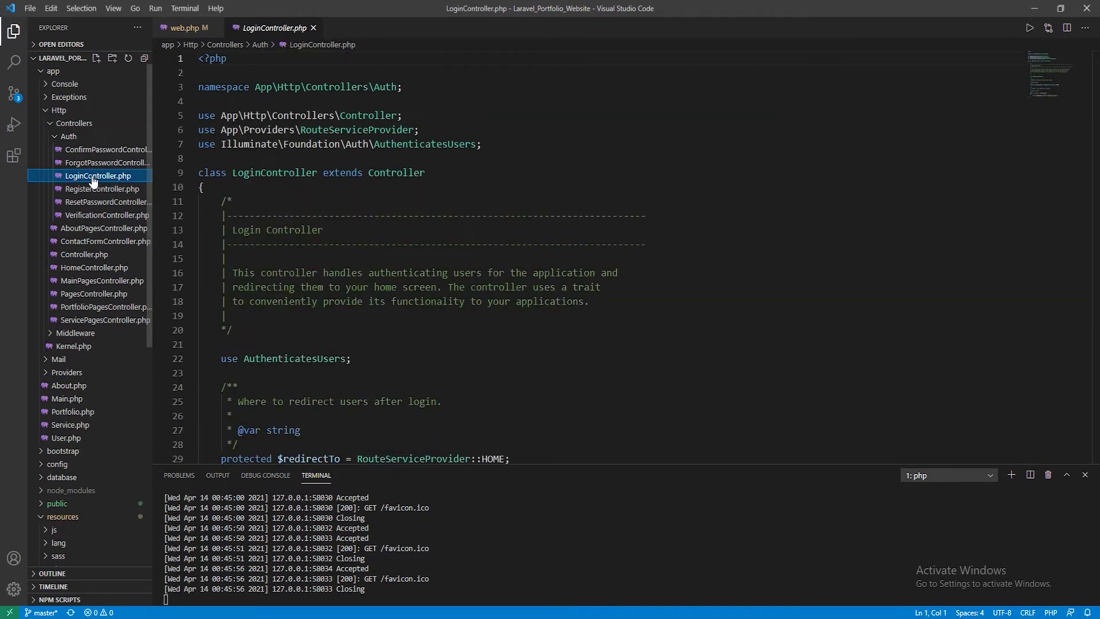
pyautogui.scroll(-6, 473, 259)
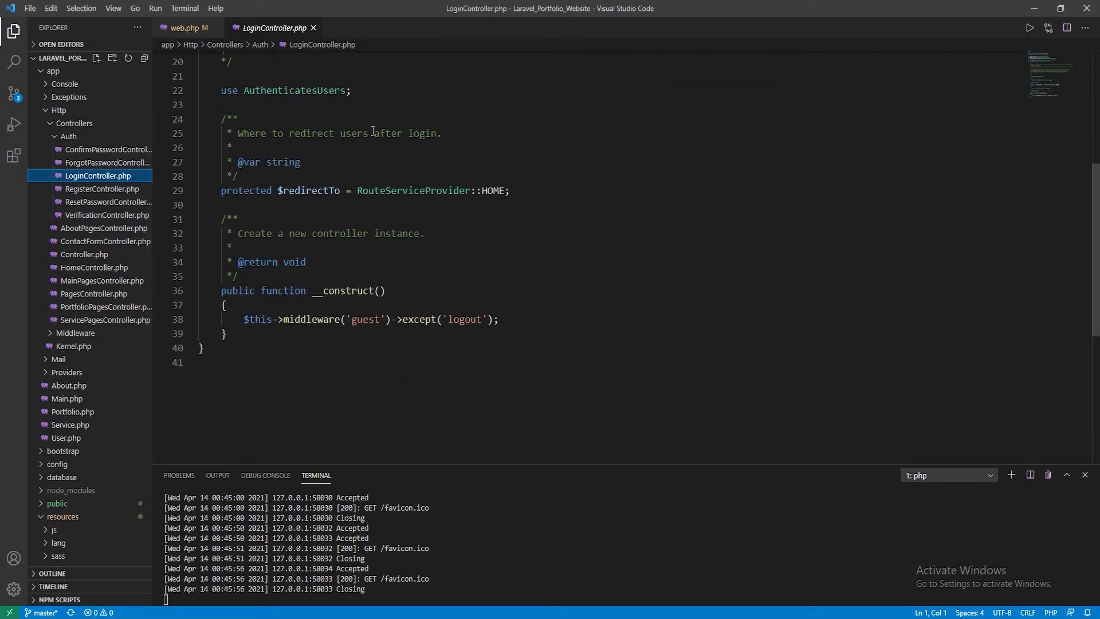
pyautogui.moveTo(483, 191); pyautogui.dragTo(505, 191)
pyautogui.click(484, 191)
pyautogui.click(484, 191)
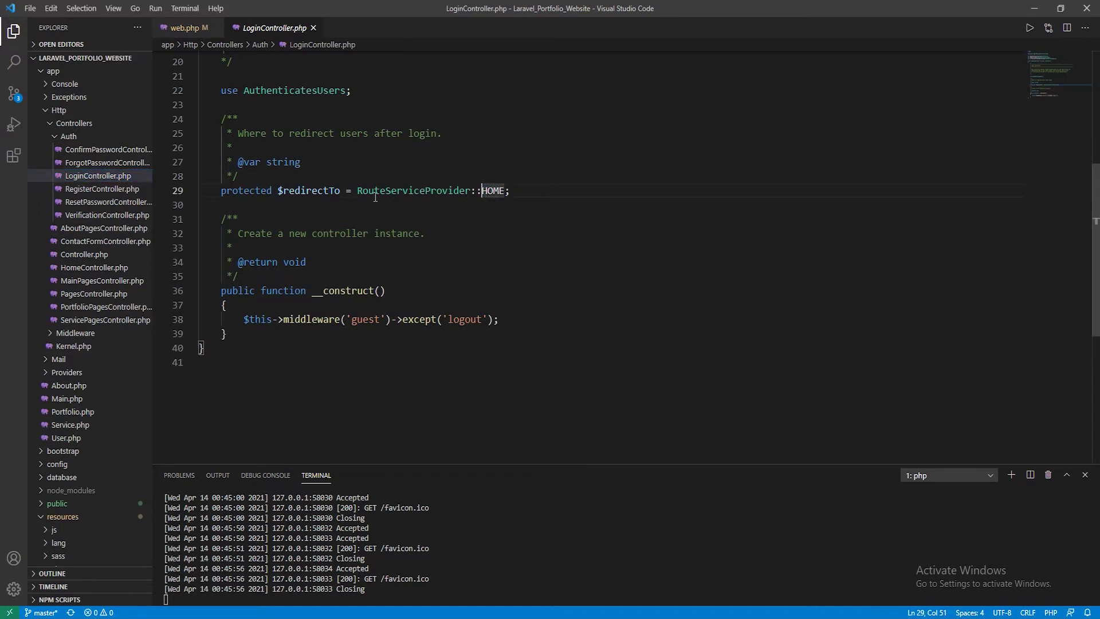
pyautogui.moveTo(357, 191); pyautogui.dragTo(504, 190)
pyautogui.click(505, 191)
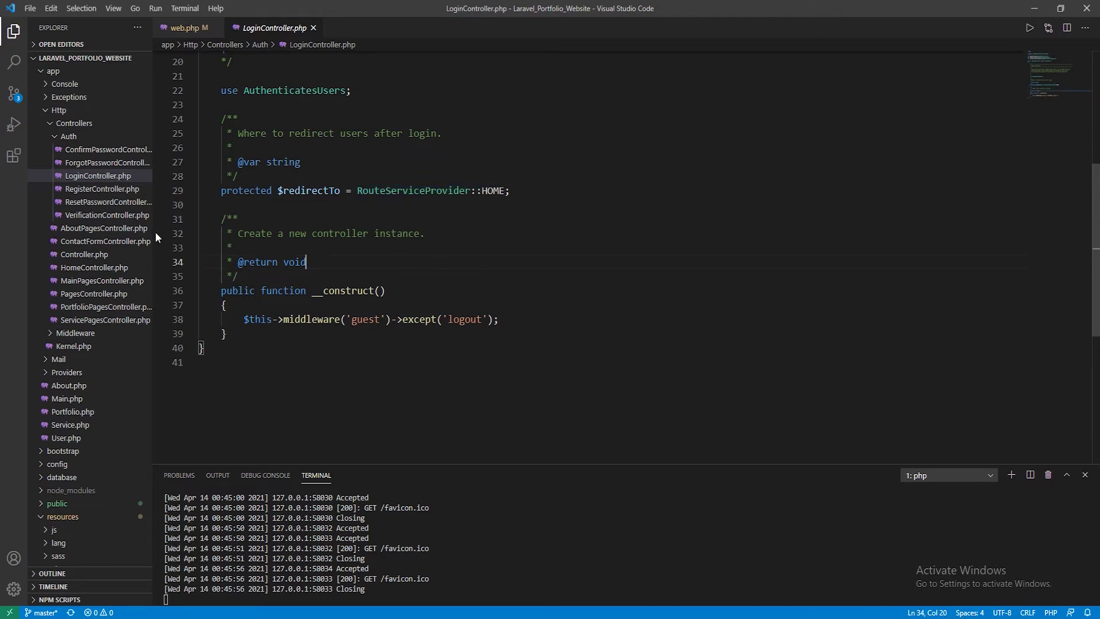
# Examine the $redirectTo = RouteServiceProvider::HOME line 32 in RegisterController.php
pyautogui.click(102, 188)
pyautogui.scroll(-4, 404, 267)
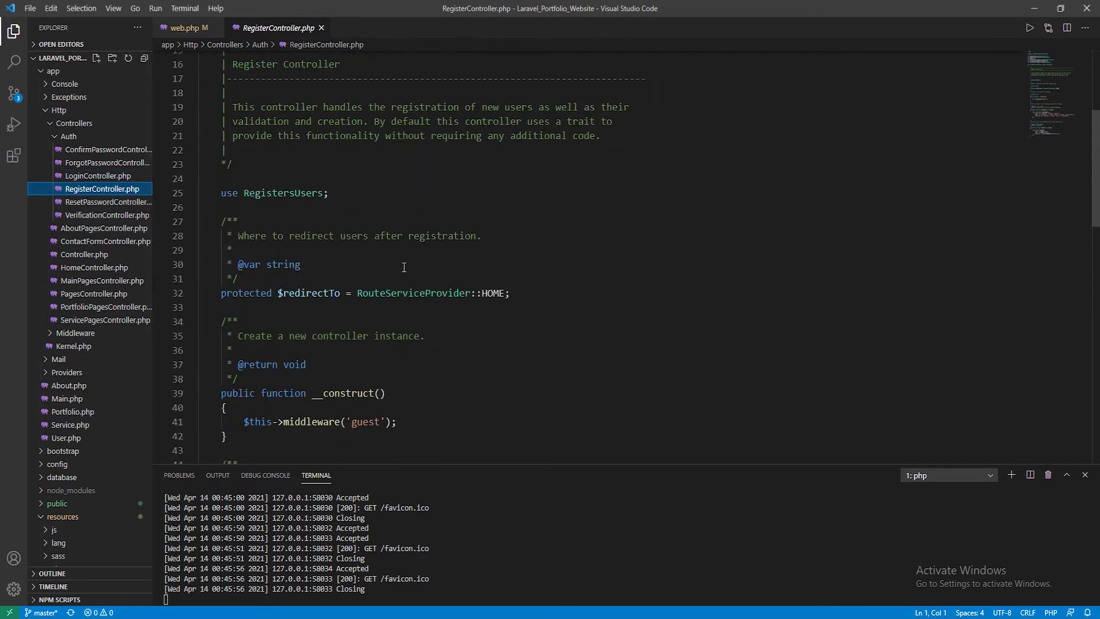
pyautogui.moveTo(360, 232); pyautogui.dragTo(519, 232)
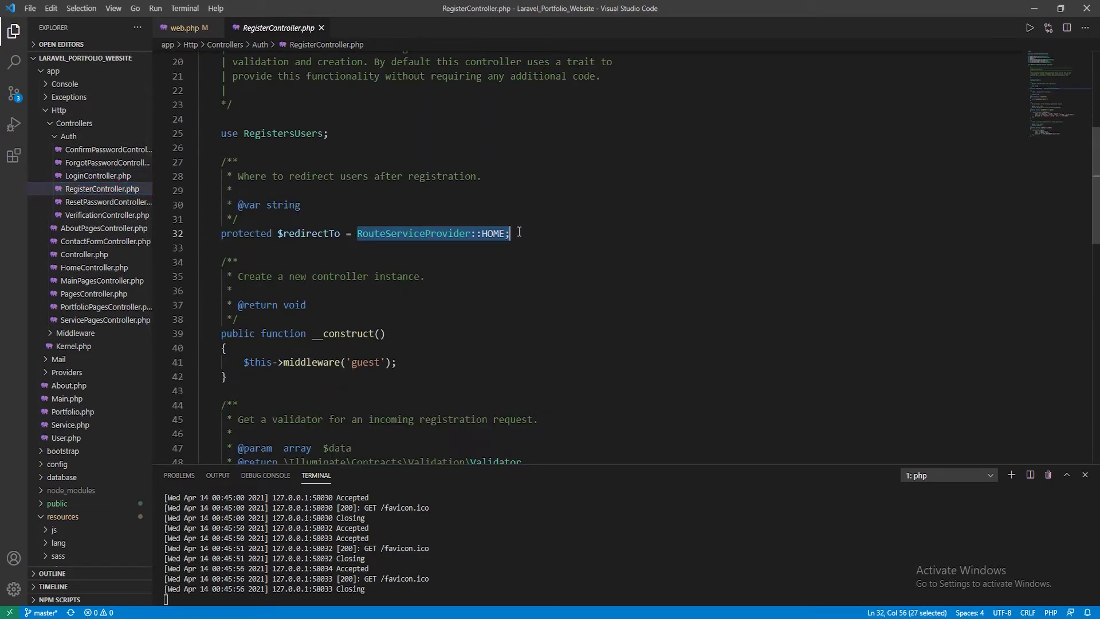
pyautogui.click(519, 231)
pyautogui.scroll(1, 523, 287)
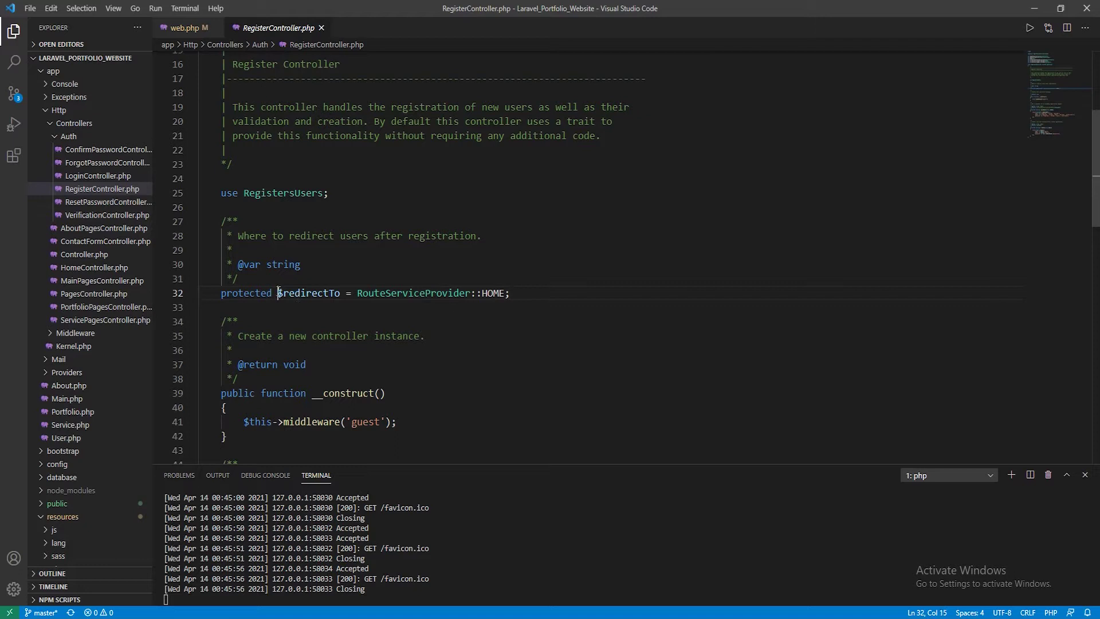
pyautogui.moveTo(278, 293); pyautogui.dragTo(340, 290)
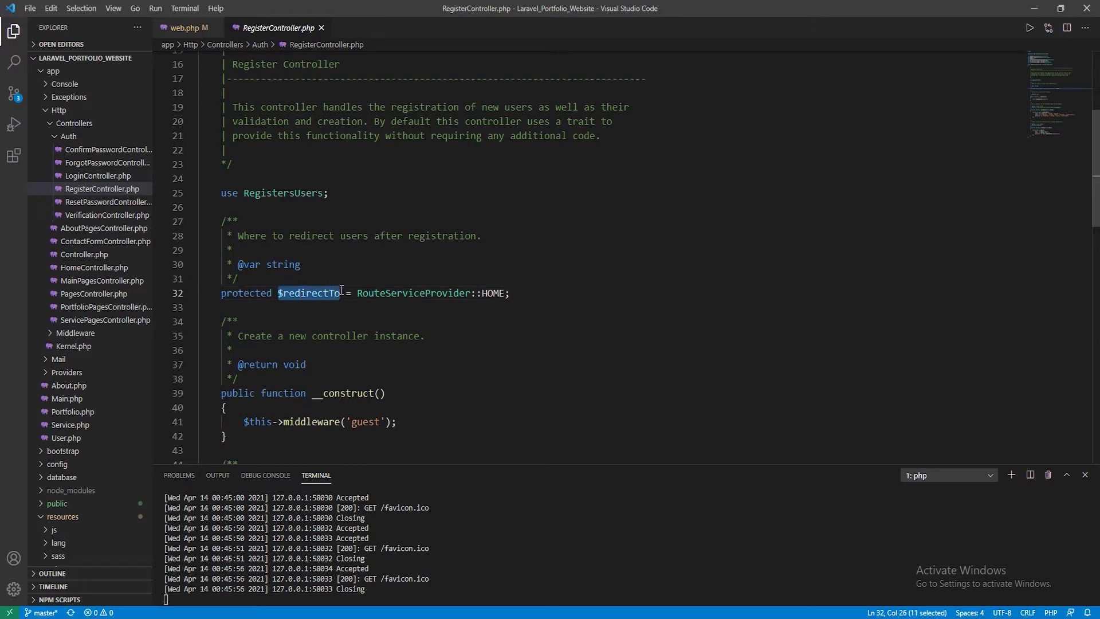
pyautogui.click(342, 290)
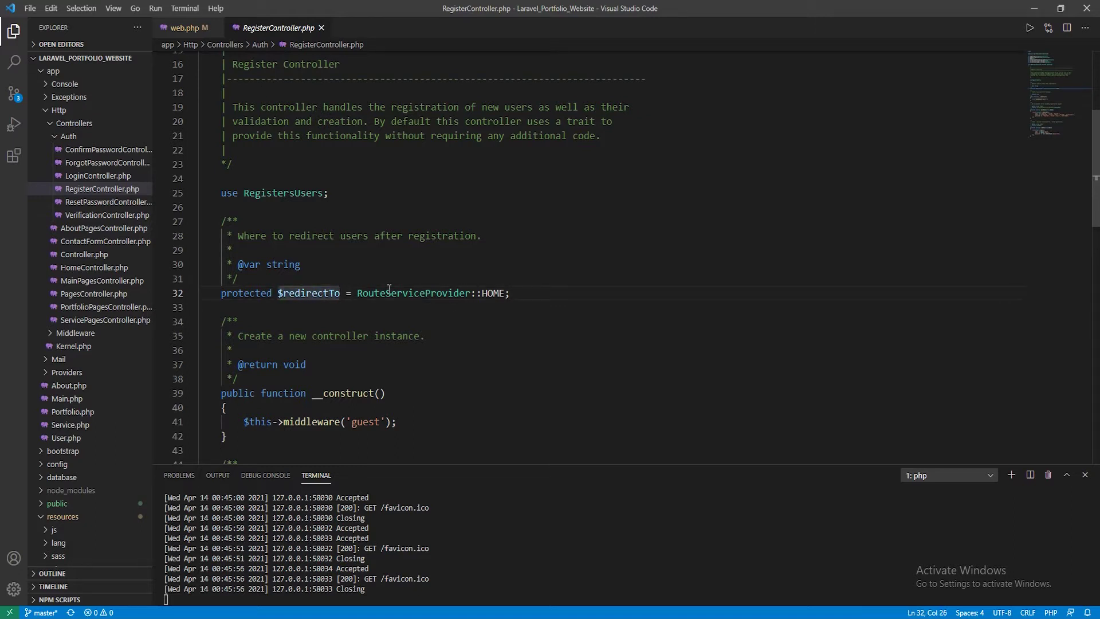
pyautogui.moveTo(356, 292); pyautogui.dragTo(521, 293)
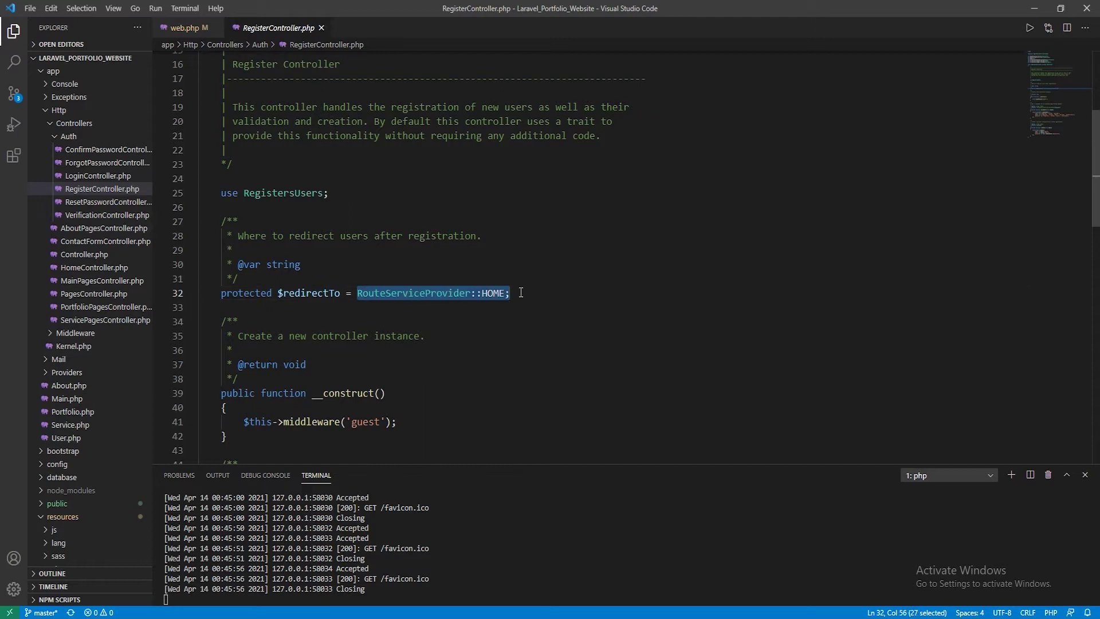
pyautogui.click(356, 293)
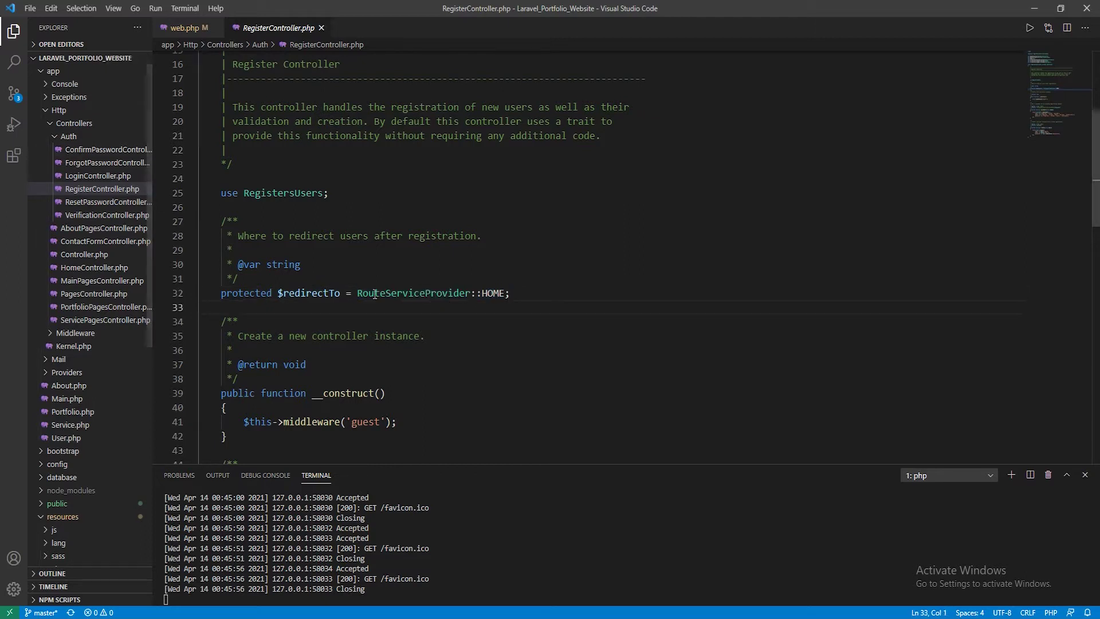
pyautogui.hotkey('shift', 'Up')
pyautogui.keyDown('shift'); pyautogui.click(515, 290); pyautogui.keyUp('shift')
pyautogui.click(528, 351)
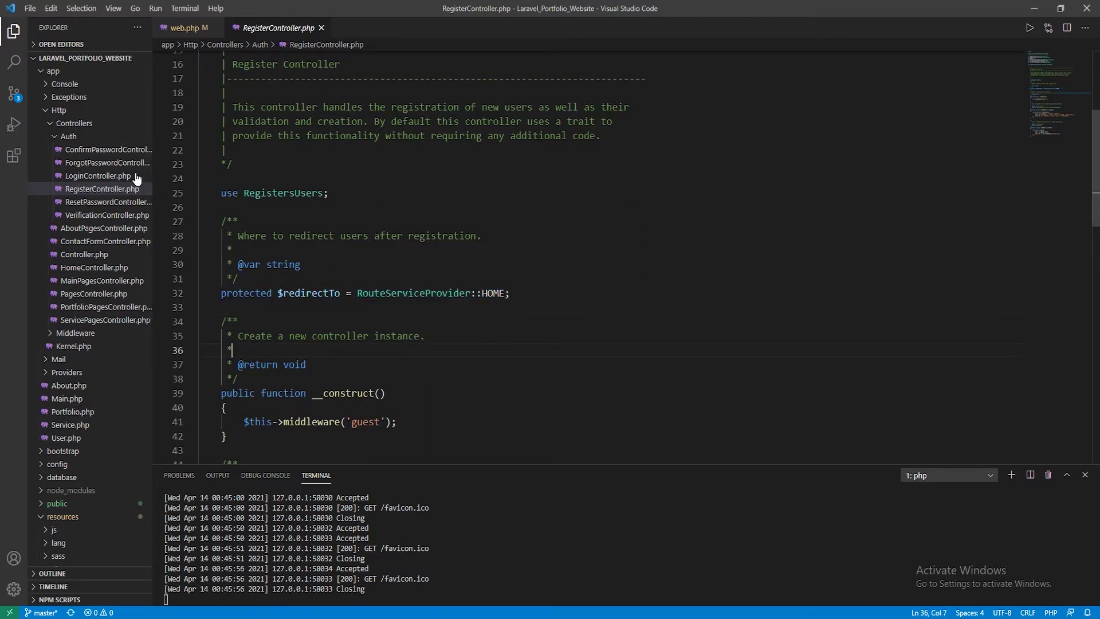
# Check ConfirmPasswordController's redirect, then return to LoginController and select its RouteServiceProvider::HOME value
pyautogui.click(95, 150)
pyautogui.scroll(-4, 335, 241)
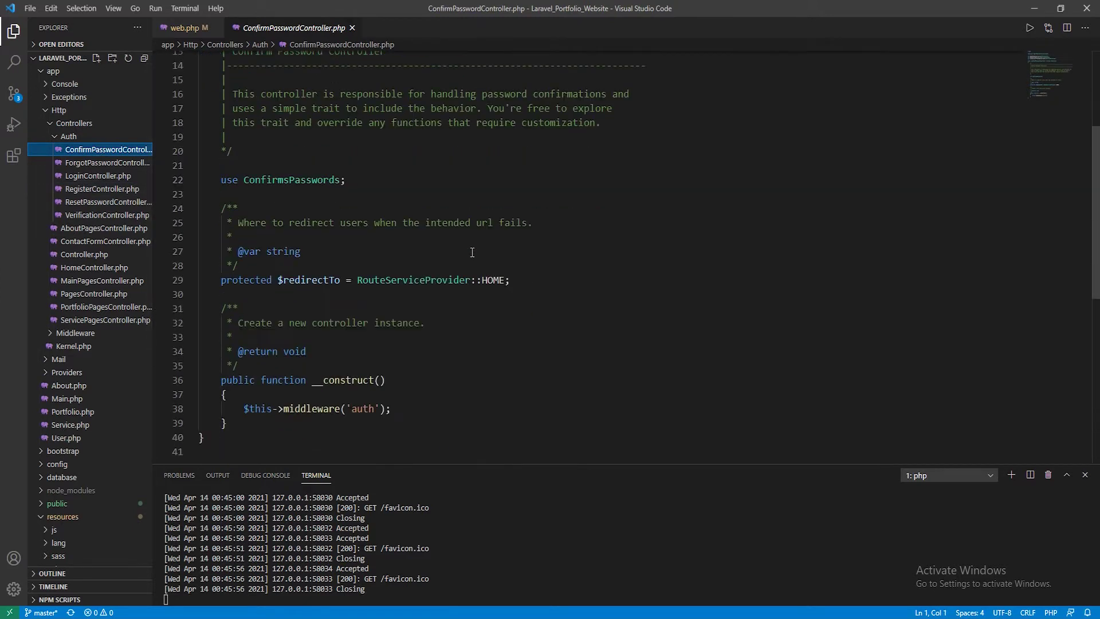
pyautogui.moveTo(359, 284); pyautogui.dragTo(512, 282)
pyautogui.click(524, 282)
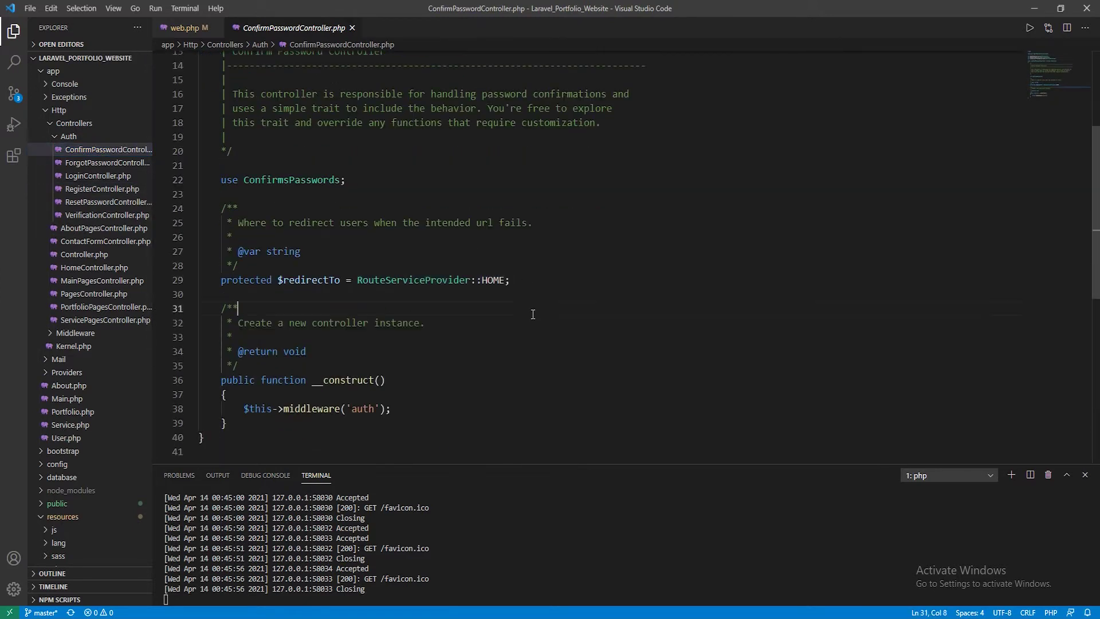
pyautogui.click(115, 164)
pyautogui.click(106, 177)
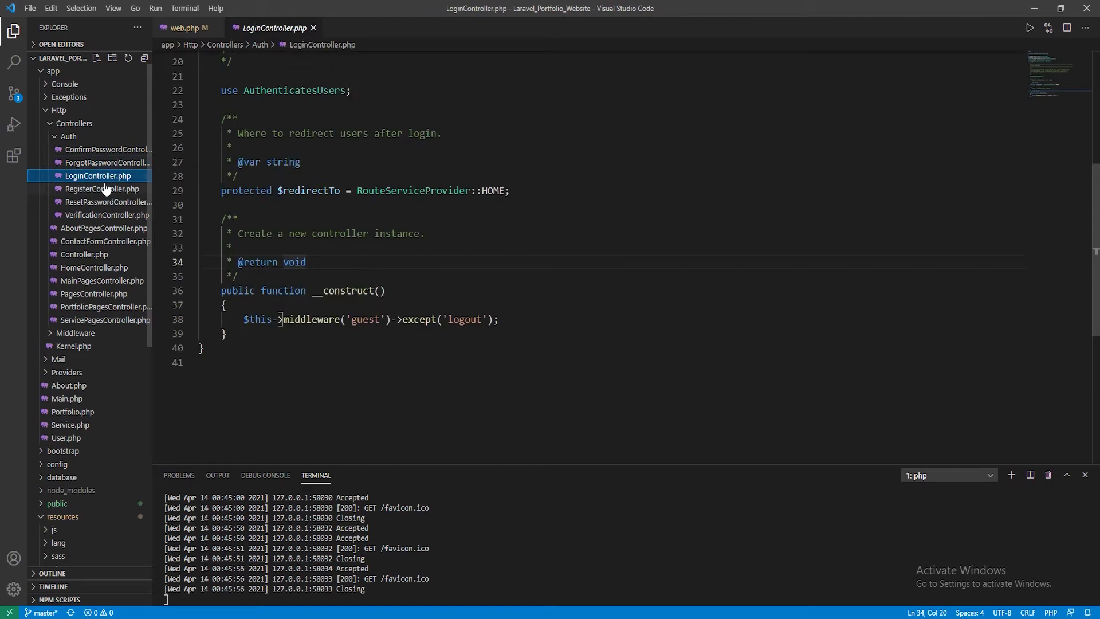
pyautogui.scroll(4, 445, 293)
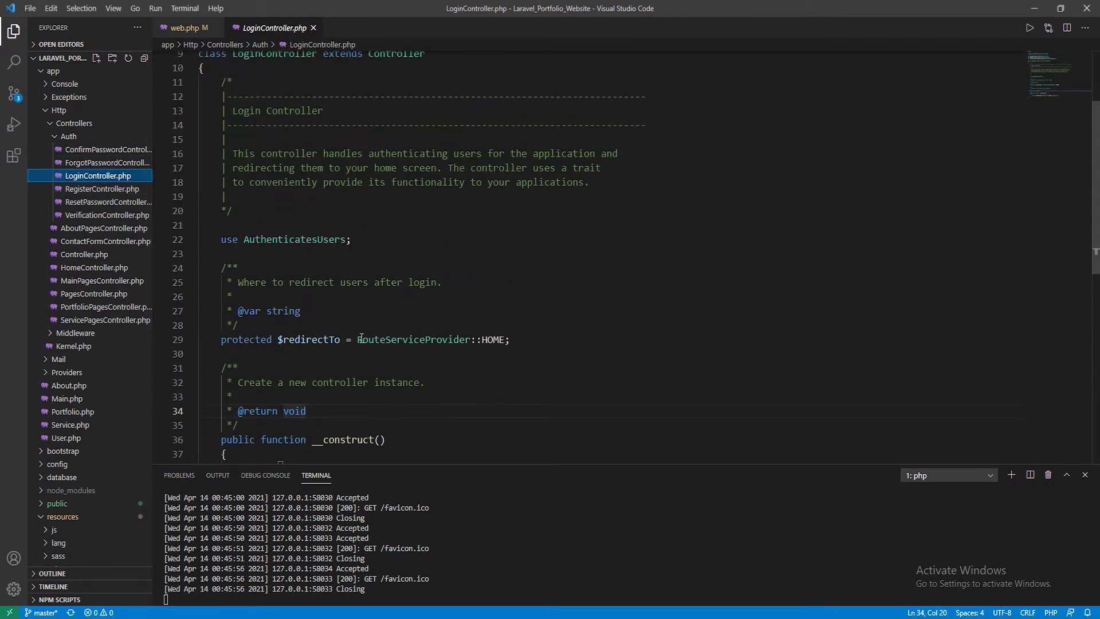
pyautogui.scroll(-2, 346, 285)
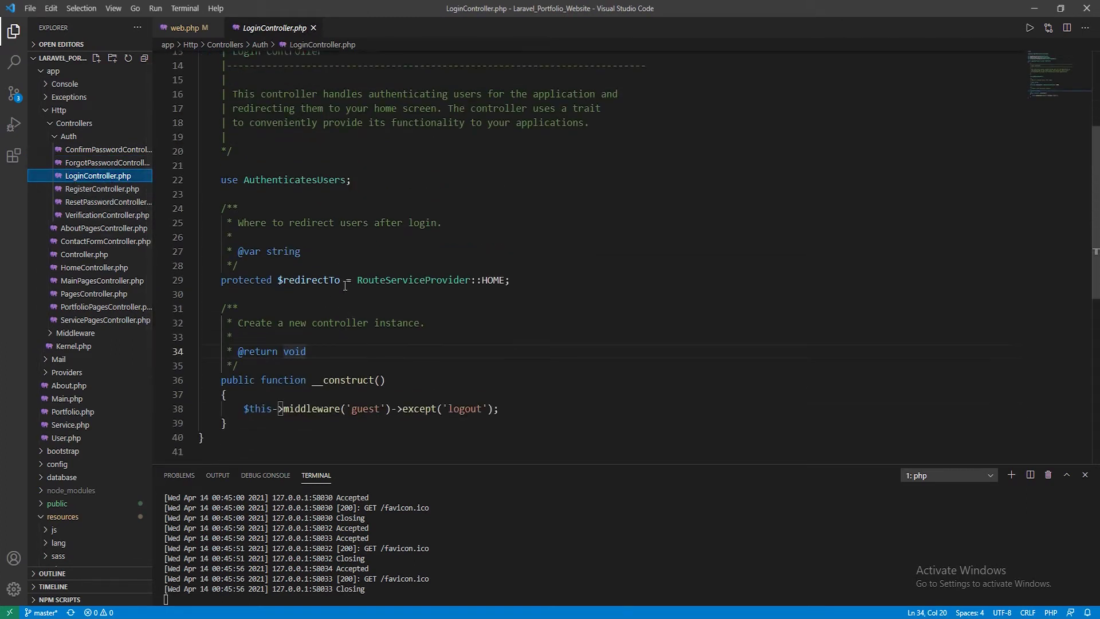
pyautogui.moveTo(356, 281); pyautogui.dragTo(509, 280)
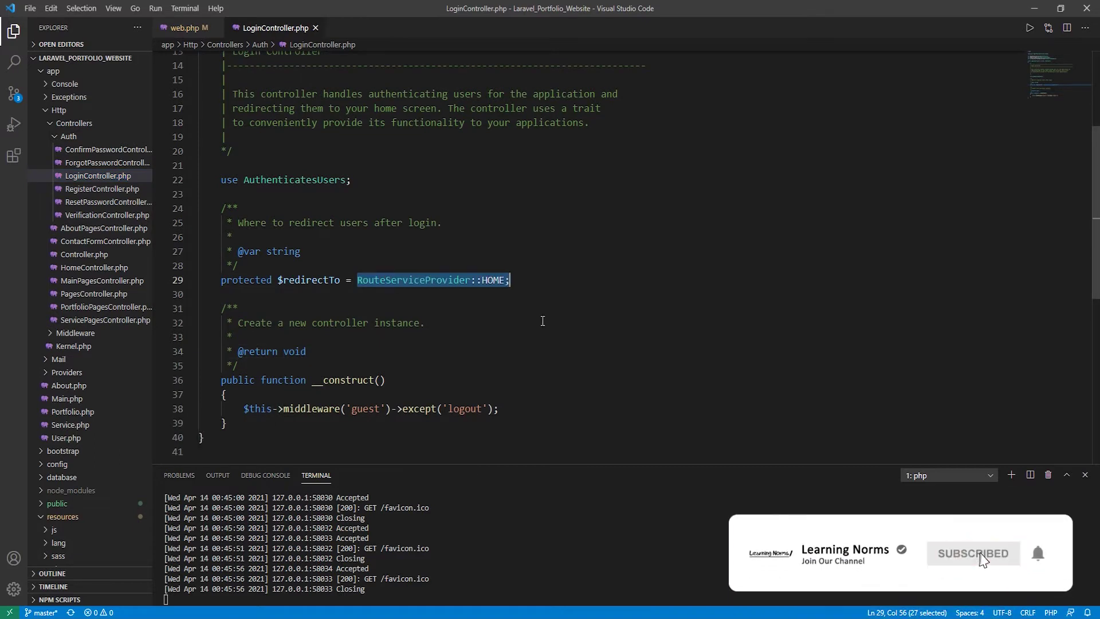
# Set $redirectTo to '/admin/dashboard' in LoginController and ConfirmPasswordController and save both
pyautogui.write("'")
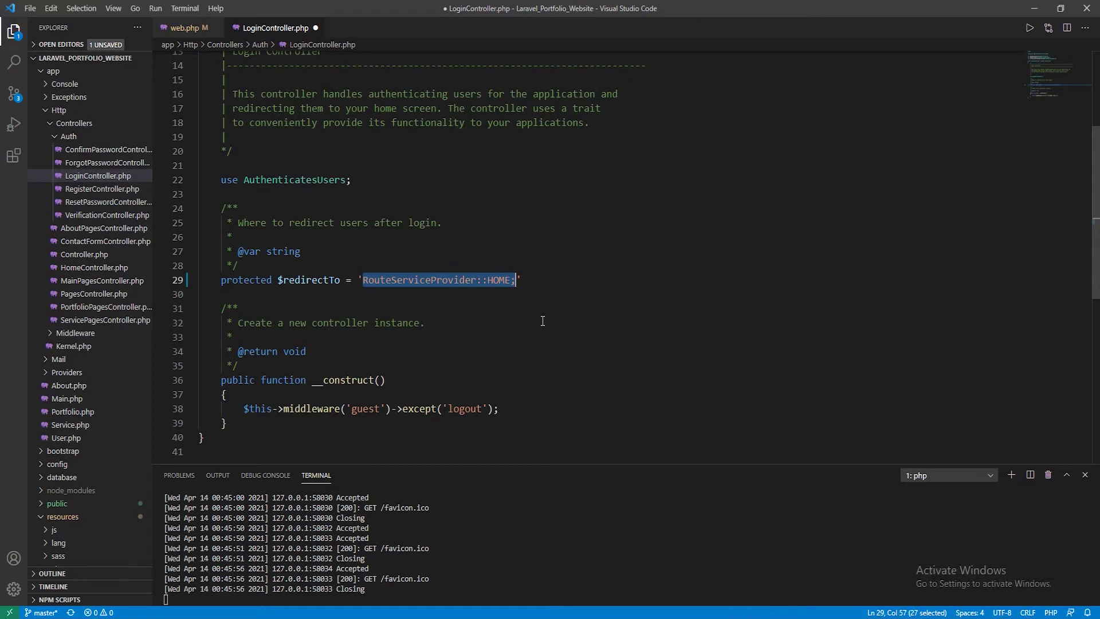
pyautogui.write('/adm')
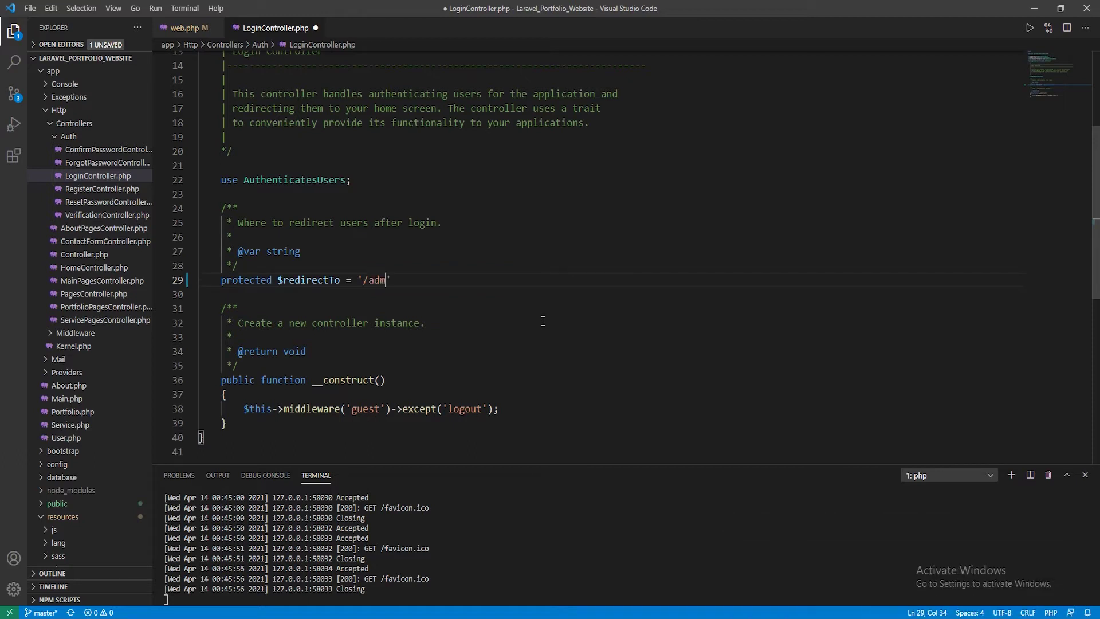
pyautogui.write("in/dashboard';")
pyautogui.hotkey('ctrl', 's')
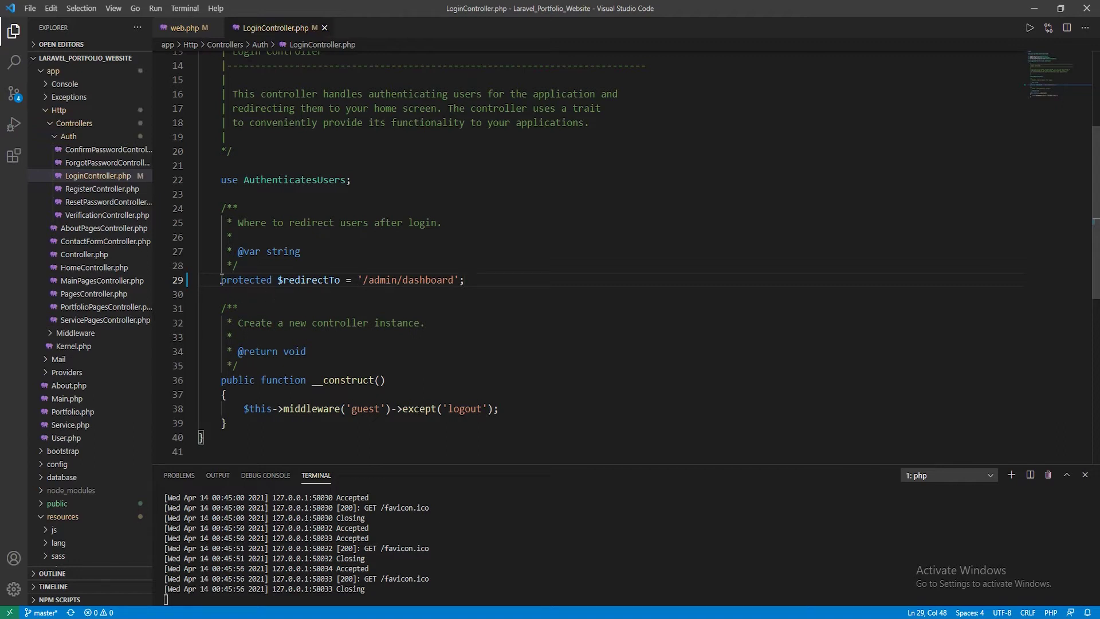
pyautogui.moveTo(222, 279); pyautogui.dragTo(467, 275)
pyautogui.hotkey('ctrl', 'c')
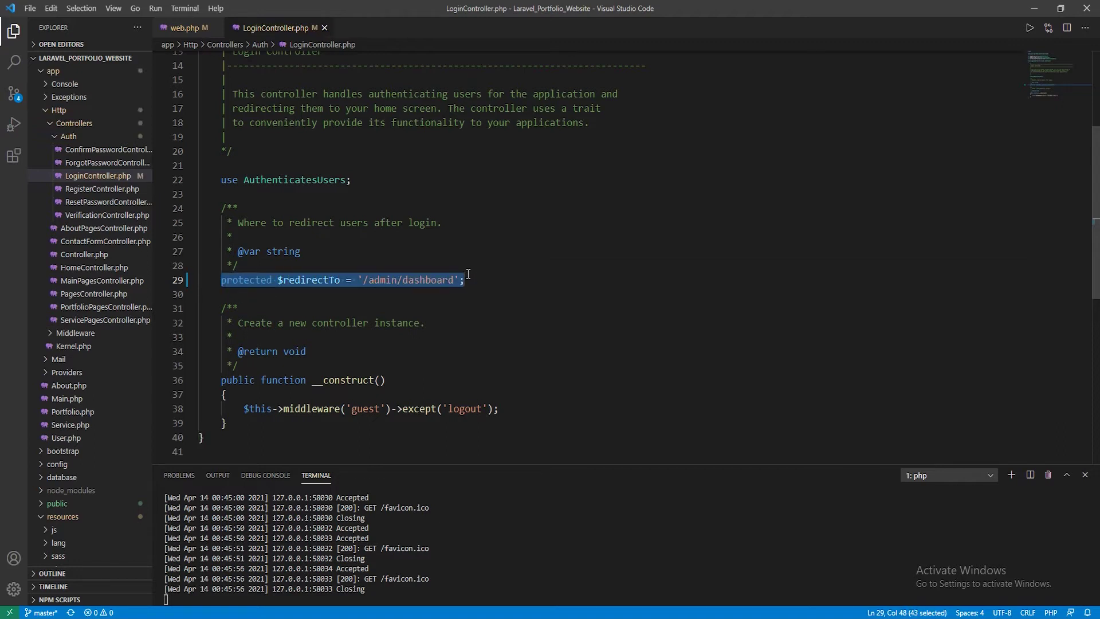
pyautogui.click(95, 150)
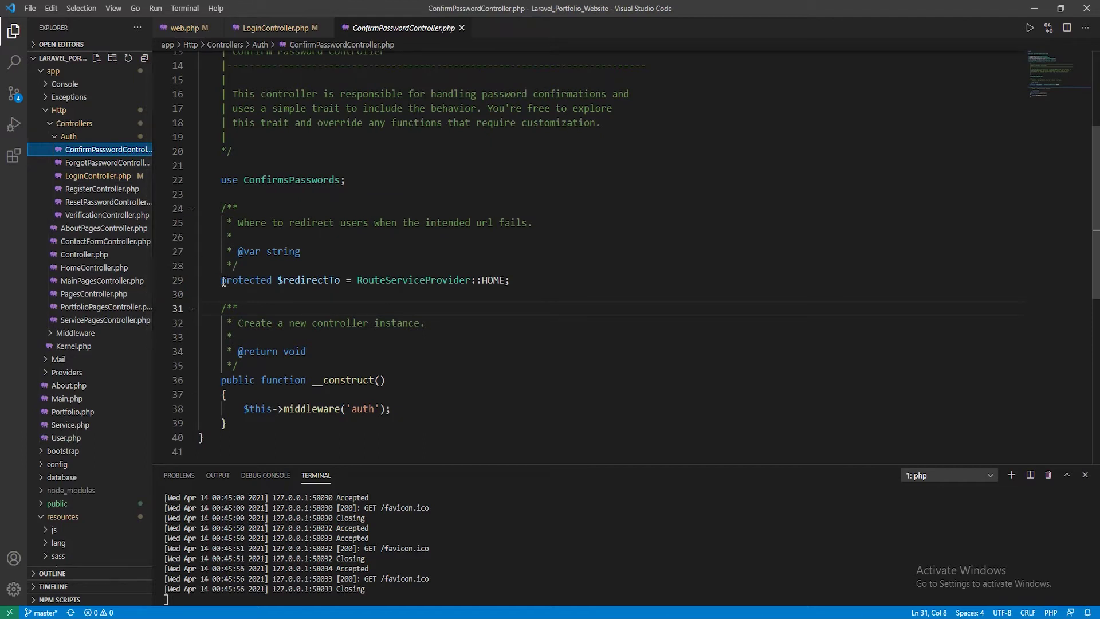
pyautogui.moveTo(223, 281); pyautogui.dragTo(512, 278)
pyautogui.hotkey('ctrl', 'v')
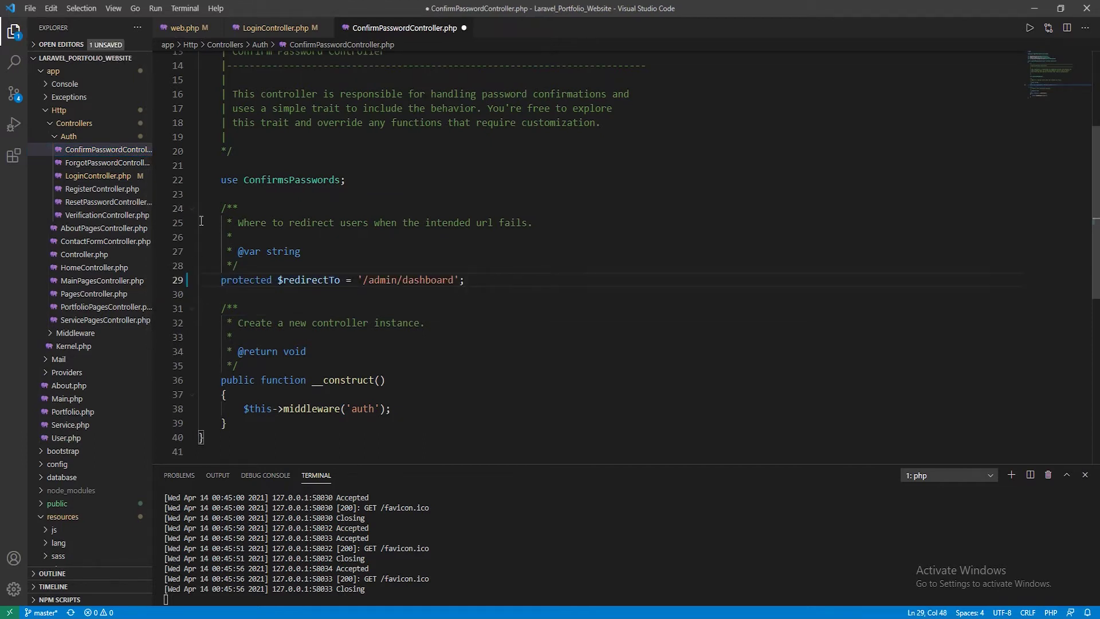
pyautogui.hotkey('ctrl', 's')
# Paste the '/admin/dashboard' redirect line into RegisterController and save it
pyautogui.click(91, 163)
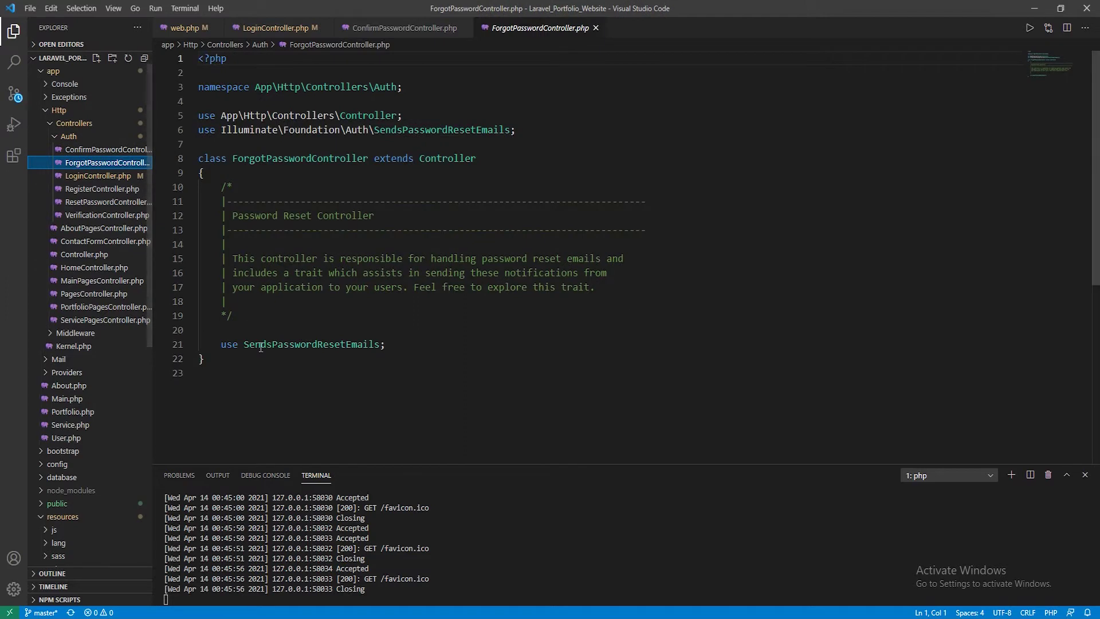
pyautogui.click(87, 189)
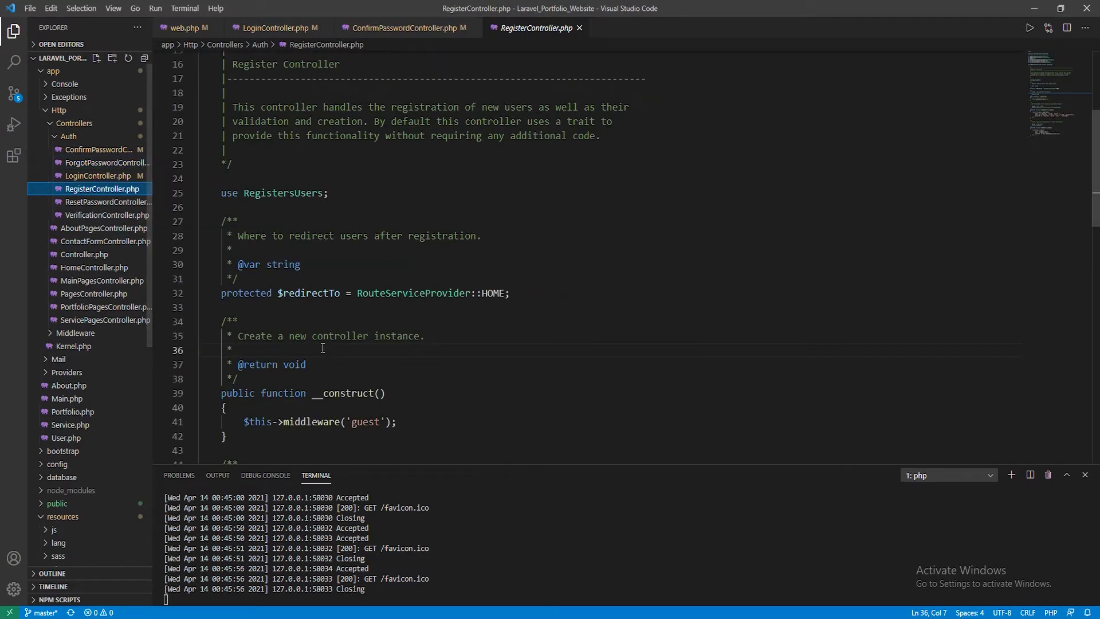
pyautogui.scroll(-1, 223, 246)
pyautogui.click(223, 234)
pyautogui.moveTo(222, 234); pyautogui.dragTo(515, 237)
pyautogui.hotkey('ctrl', 'v')
pyautogui.hotkey('ctrl', 's')
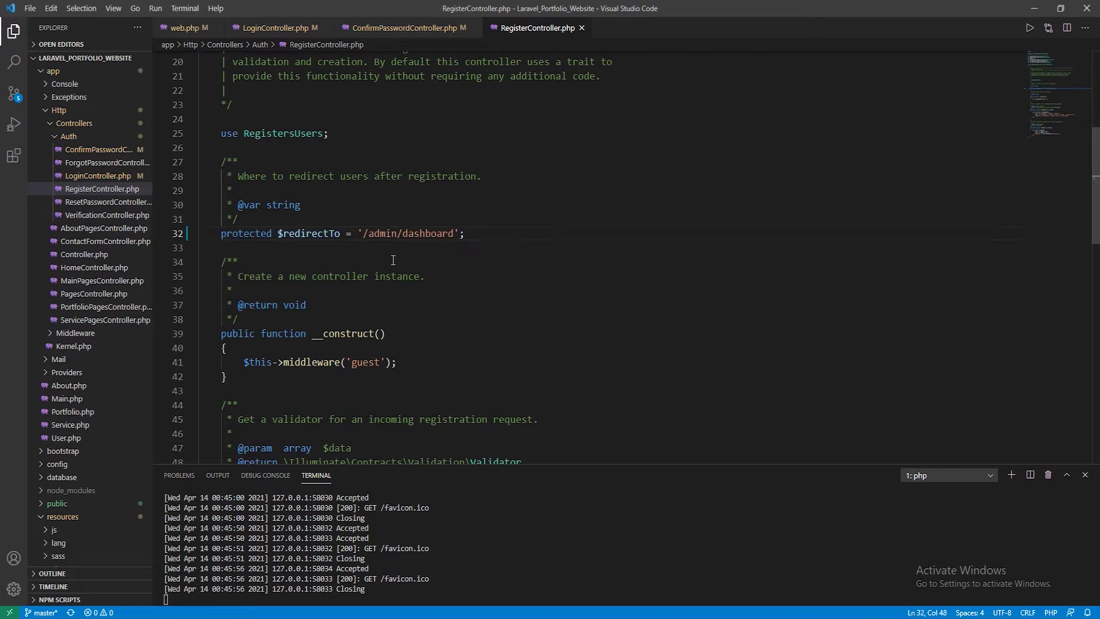
# Paste the '/admin/dashboard' redirect line into ResetPasswordController and save it
pyautogui.click(106, 202)
pyautogui.scroll(-3, 425, 389)
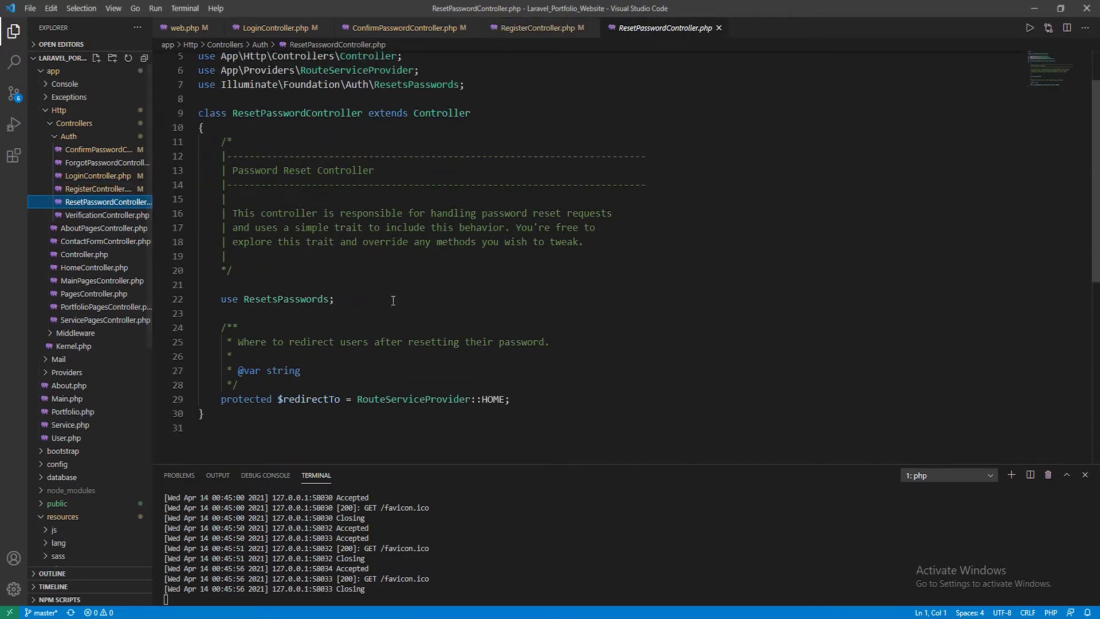
pyautogui.moveTo(223, 339); pyautogui.dragTo(520, 339)
pyautogui.hotkey('ctrl', 'v')
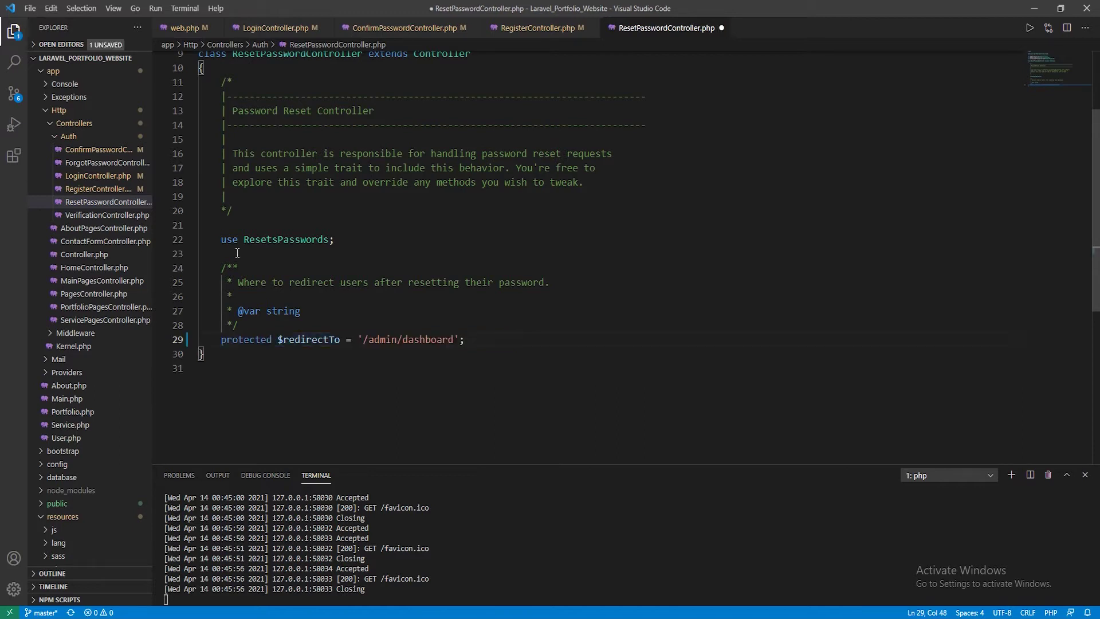
pyautogui.hotkey('ctrl', 's')
# Paste the '/admin/dashboard' redirect line into VerificationController and save it
pyautogui.click(109, 215)
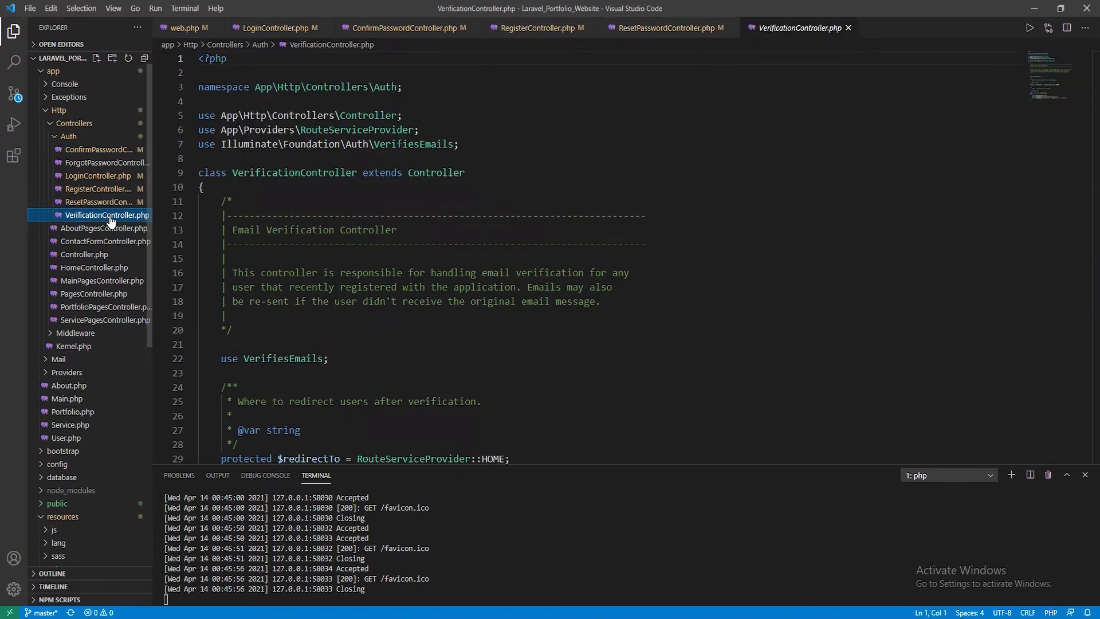
pyautogui.scroll(-4, 440, 298)
pyautogui.click(513, 281)
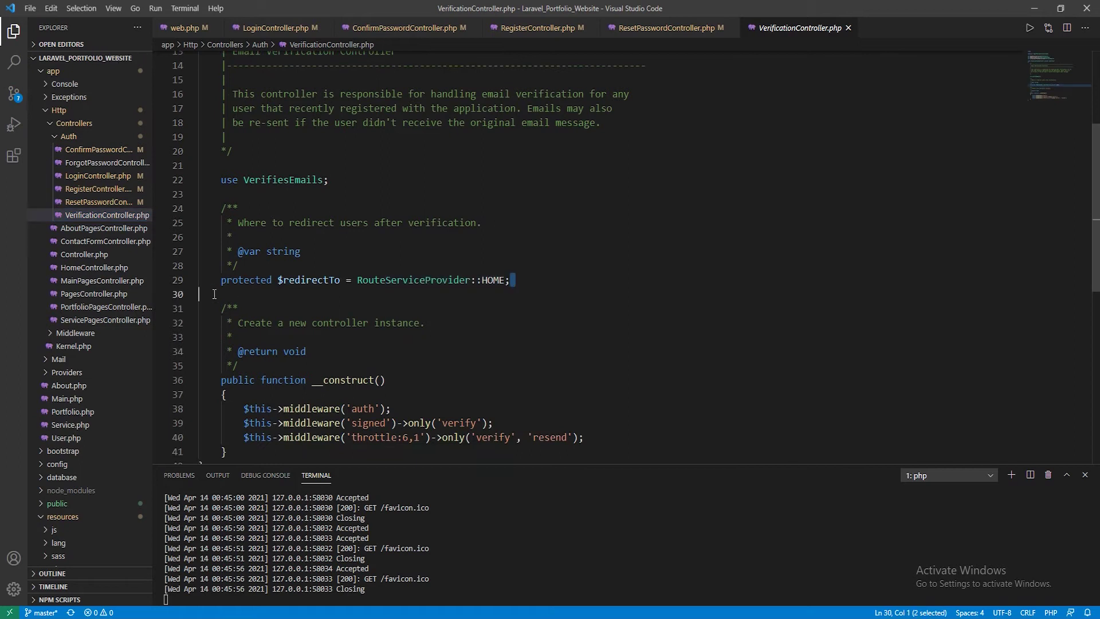
pyautogui.moveTo(513, 282); pyautogui.dragTo(220, 281)
pyautogui.hotkey('ctrl', 'v')
pyautogui.hotkey('ctrl', 's')
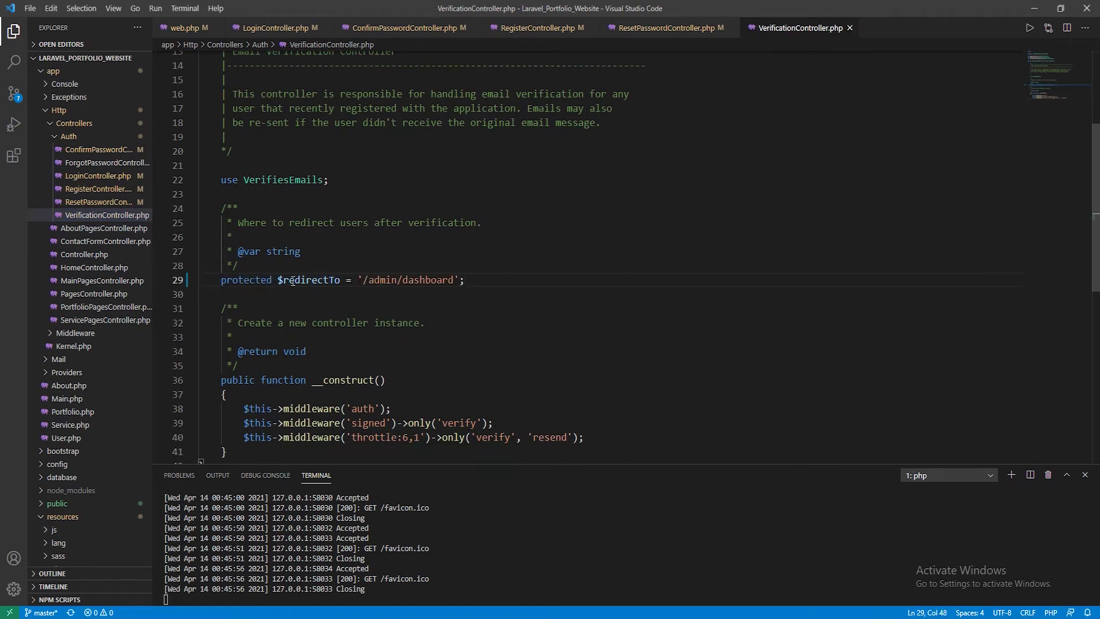
pyautogui.scroll(-3, 465, 319)
pyautogui.scroll(5, 405, 346)
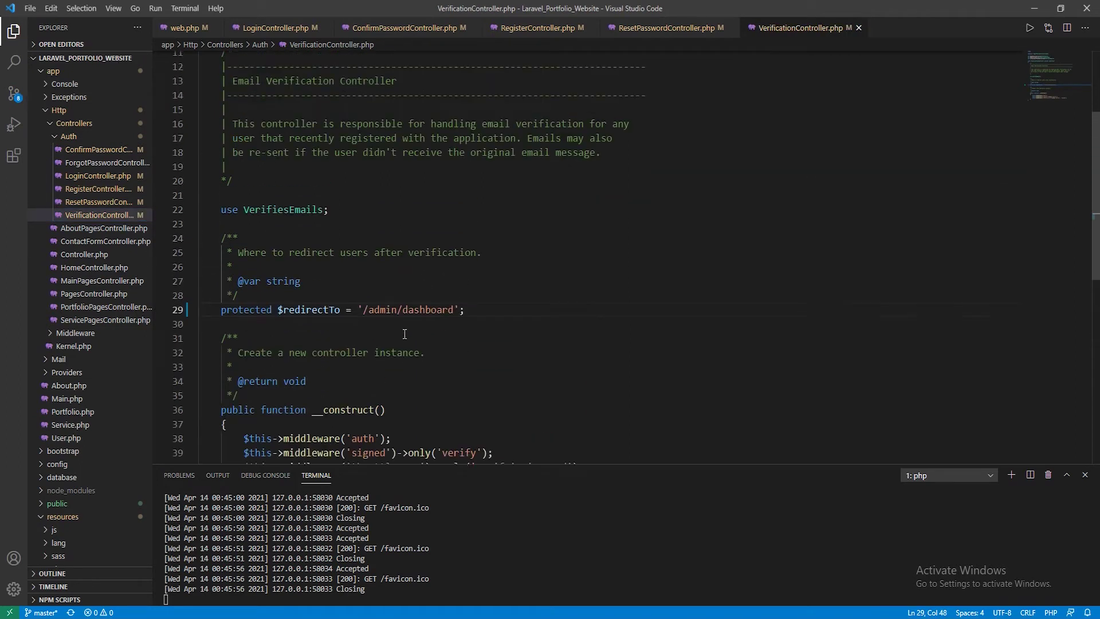
pyautogui.scroll(-1, 402, 352)
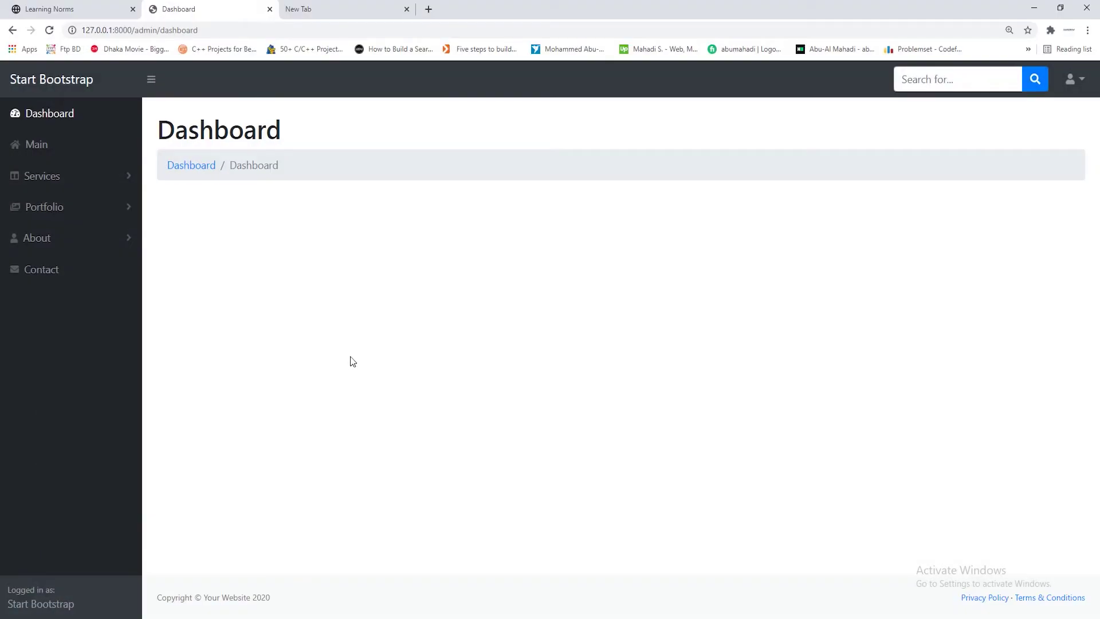
# Go to the /home page and log out through the account menu
pyautogui.moveTo(206, 29); pyautogui.dragTo(139, 31)
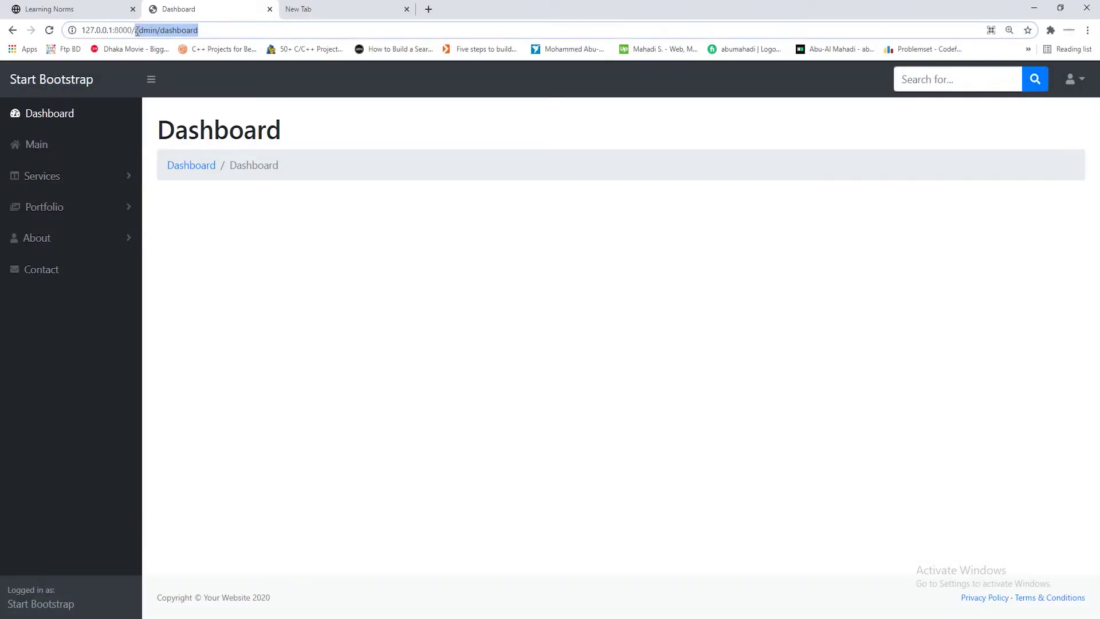
pyautogui.write('home')
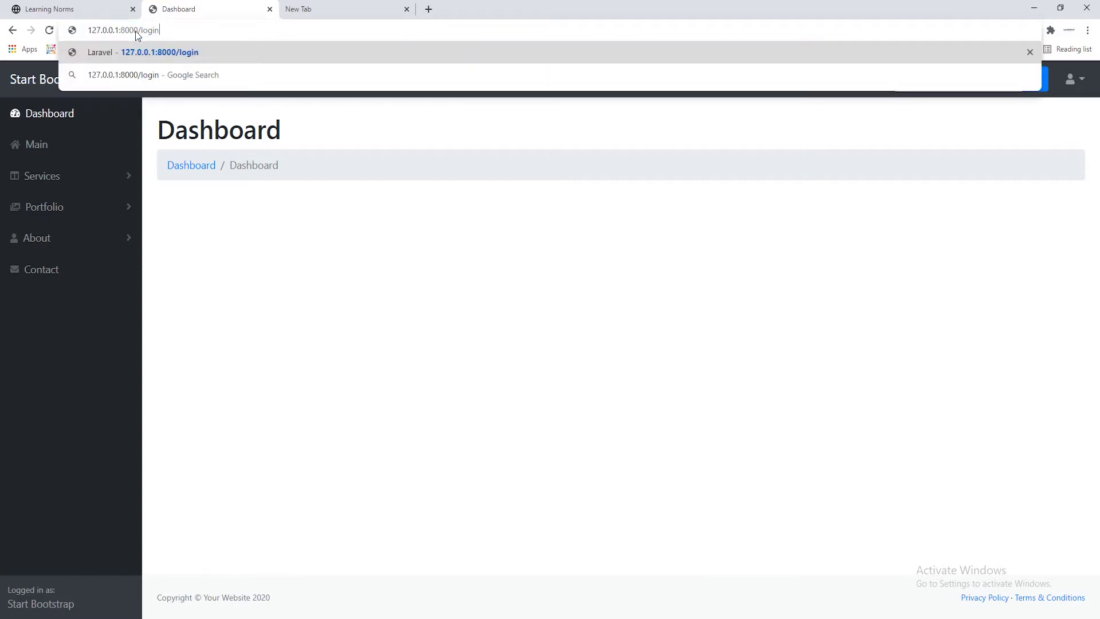
pyautogui.press('Return')
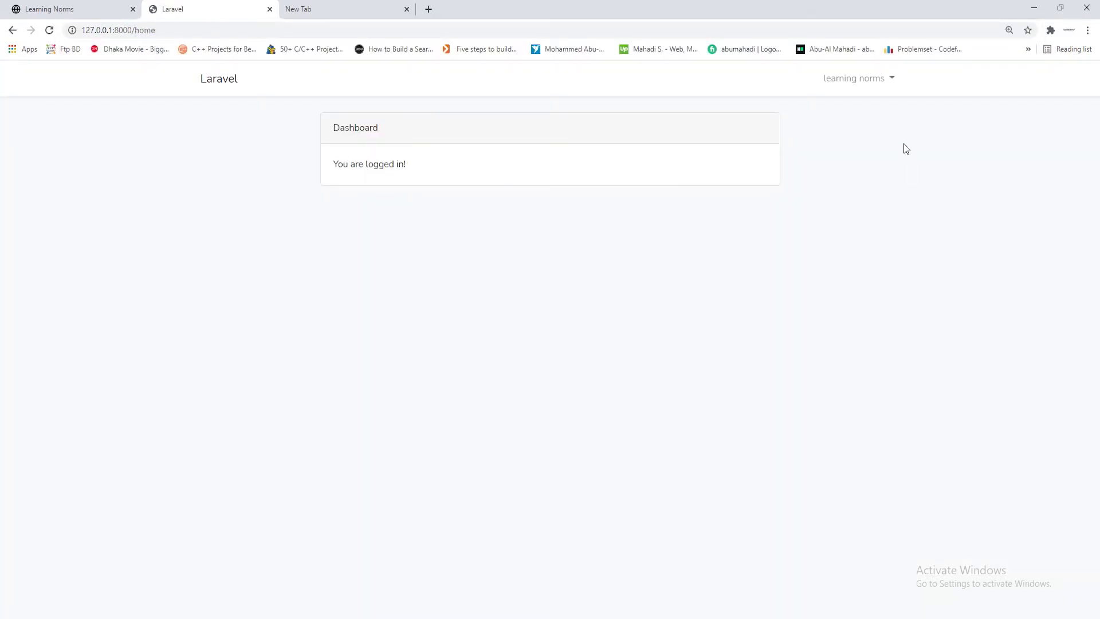
pyautogui.click(878, 85)
pyautogui.click(865, 110)
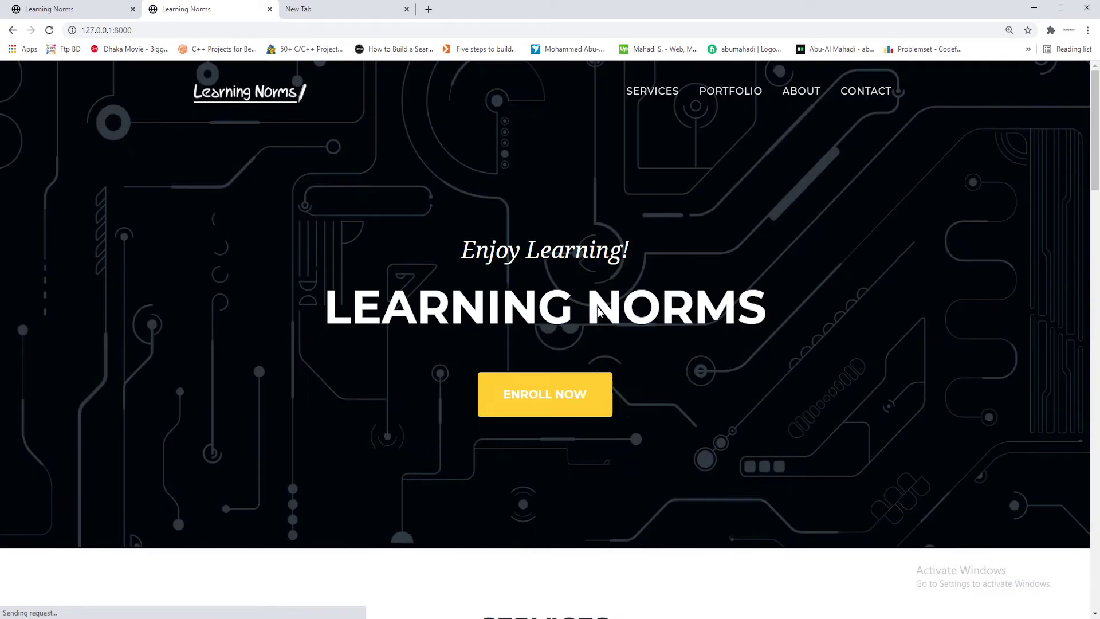
# Load the /login page and sign in with the saved e-mail and the account password
pyautogui.click(133, 30)
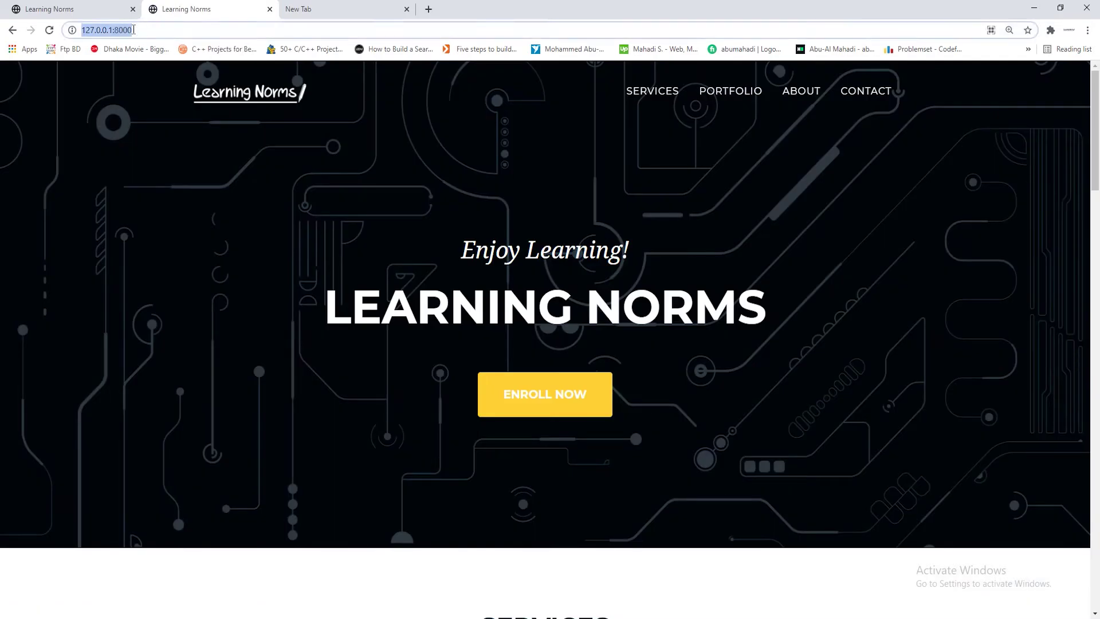
pyautogui.click(165, 31)
pyautogui.write('/login')
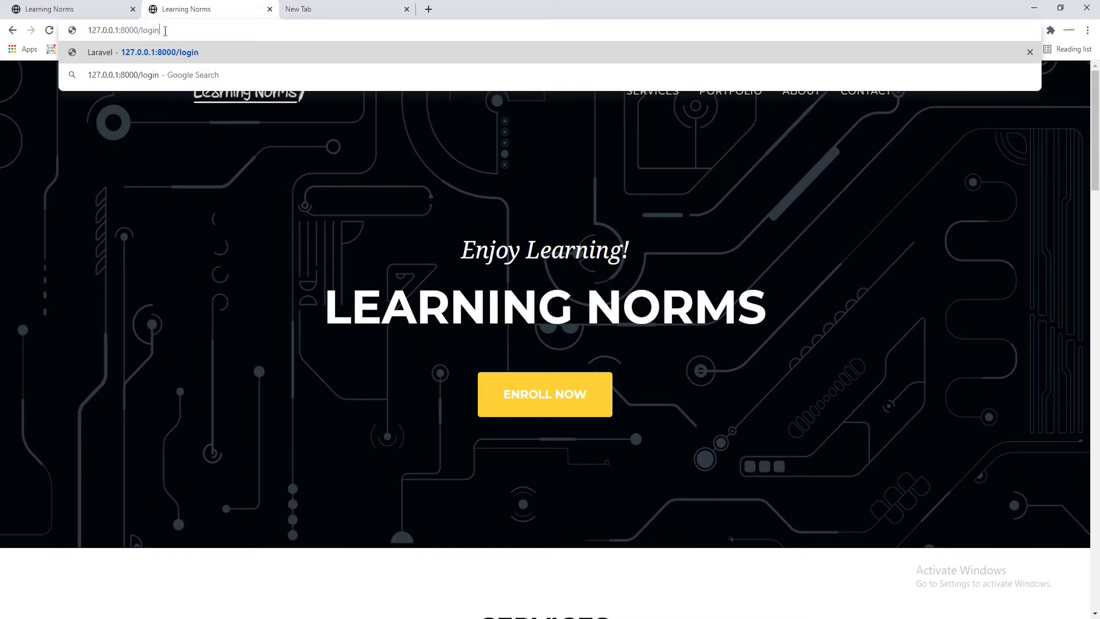
pyautogui.press('Return')
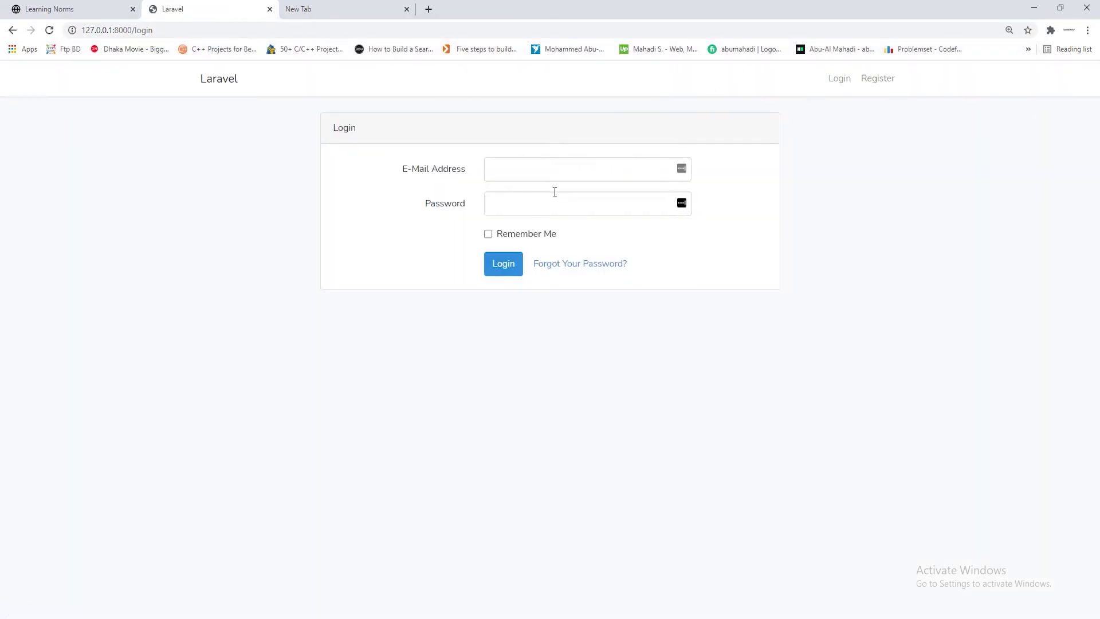
pyautogui.click(520, 163)
pyautogui.write('learnin')
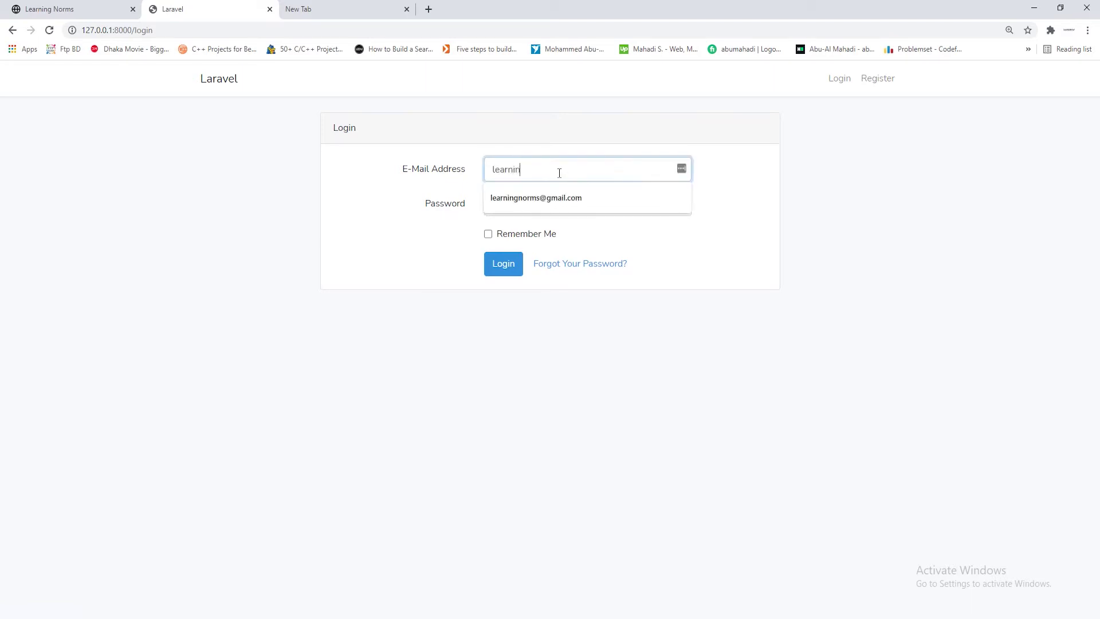
pyautogui.press('Down')
pyautogui.press('Tab')
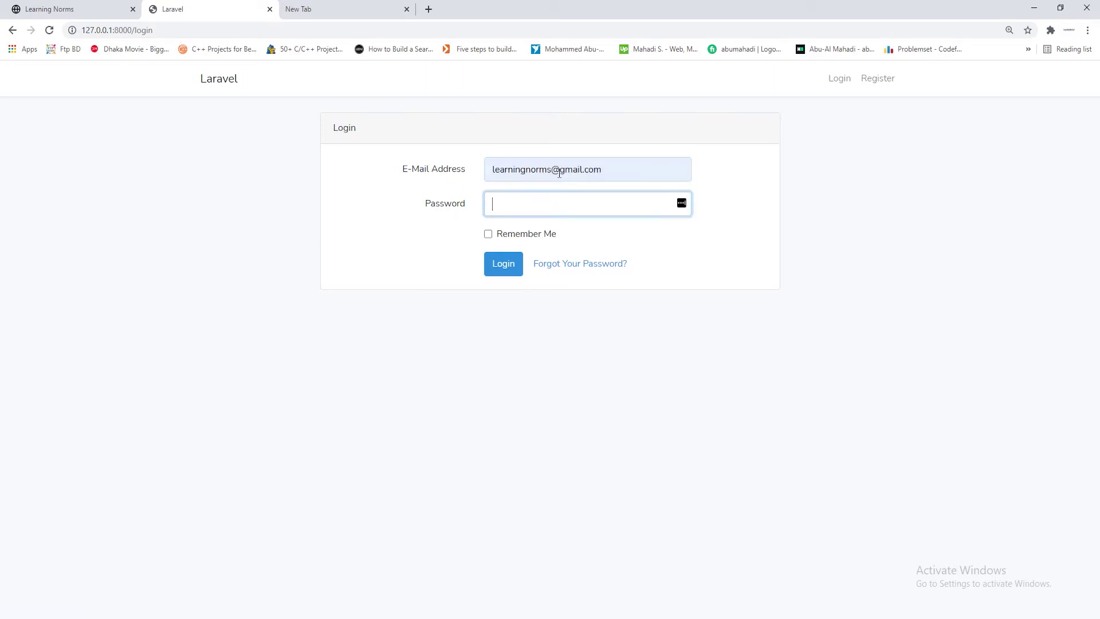
pyautogui.write('12')
pyautogui.click(509, 268)
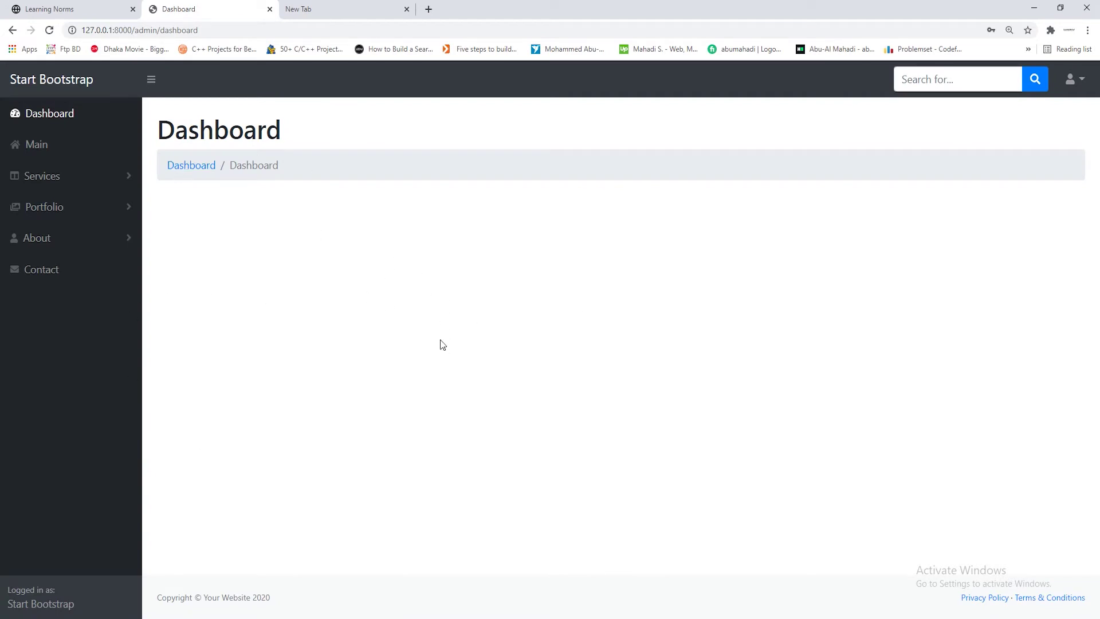
# Confirm the account menu offers Logout, flip between tabs, then minimize Chrome
pyautogui.click(1074, 83)
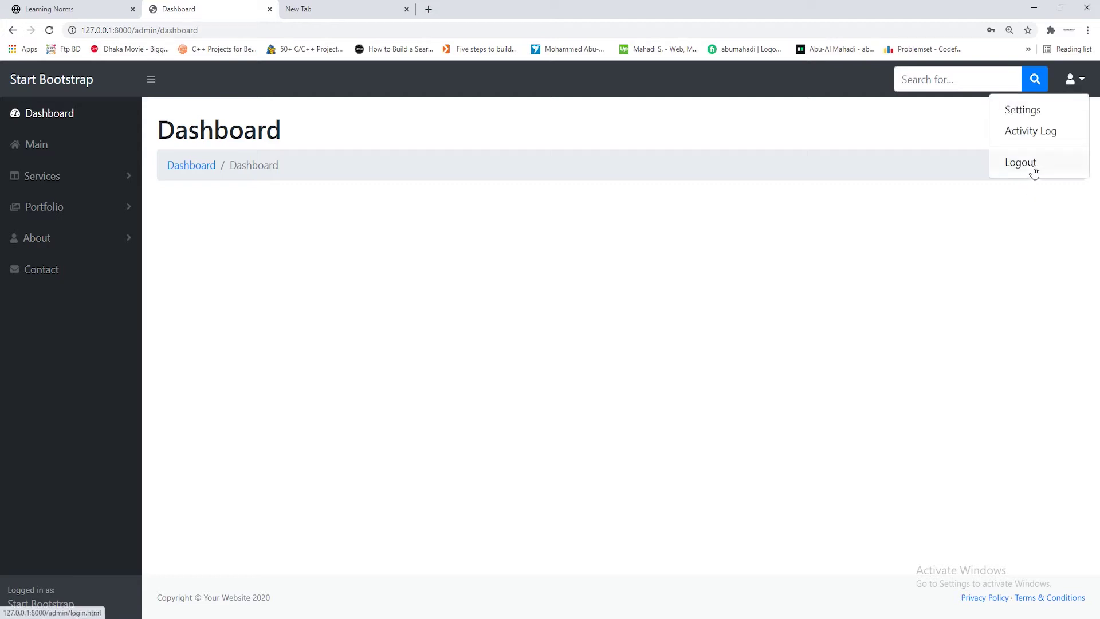
pyautogui.click(916, 298)
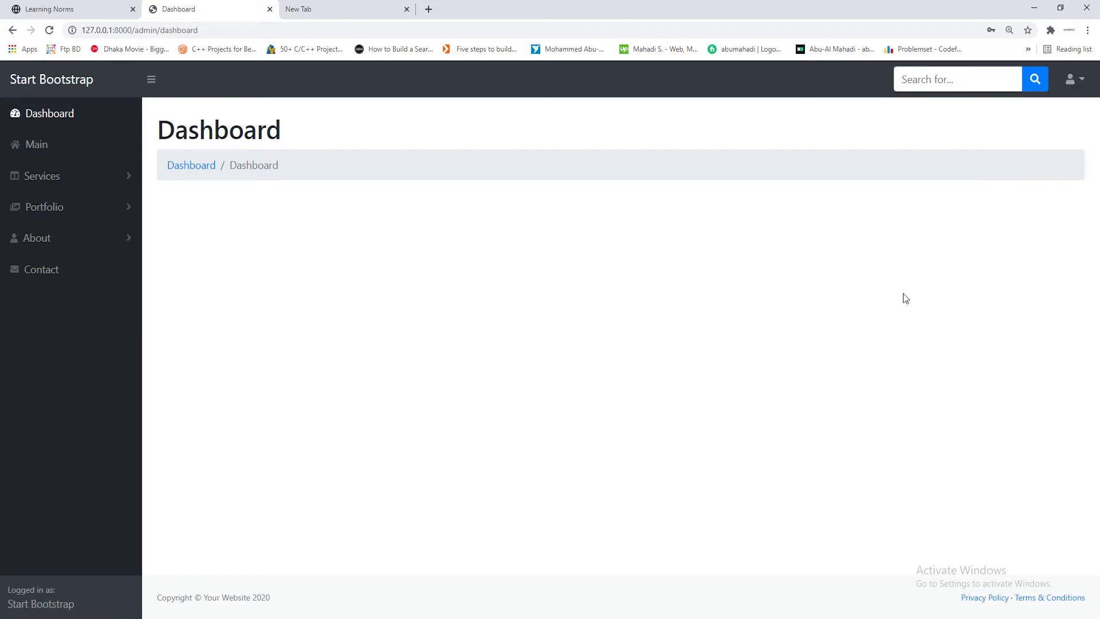
pyautogui.click(57, 7)
pyautogui.click(219, 4)
pyautogui.click(1034, 8)
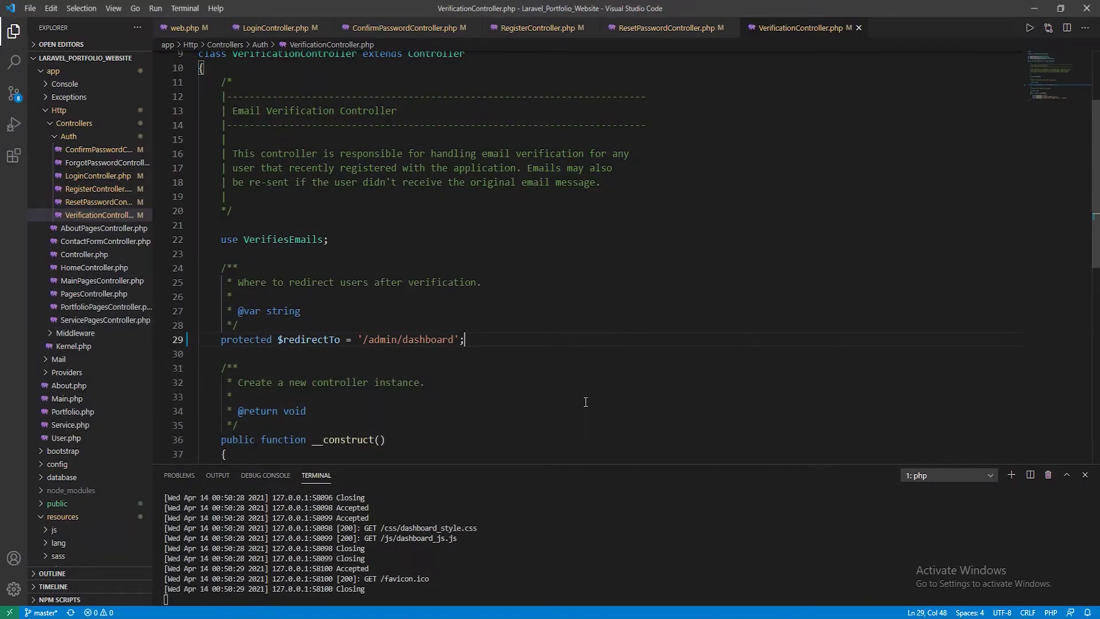
# Open LoginController.php from the Explorer and scroll to its constructor
pyautogui.scroll(-4, 448, 223)
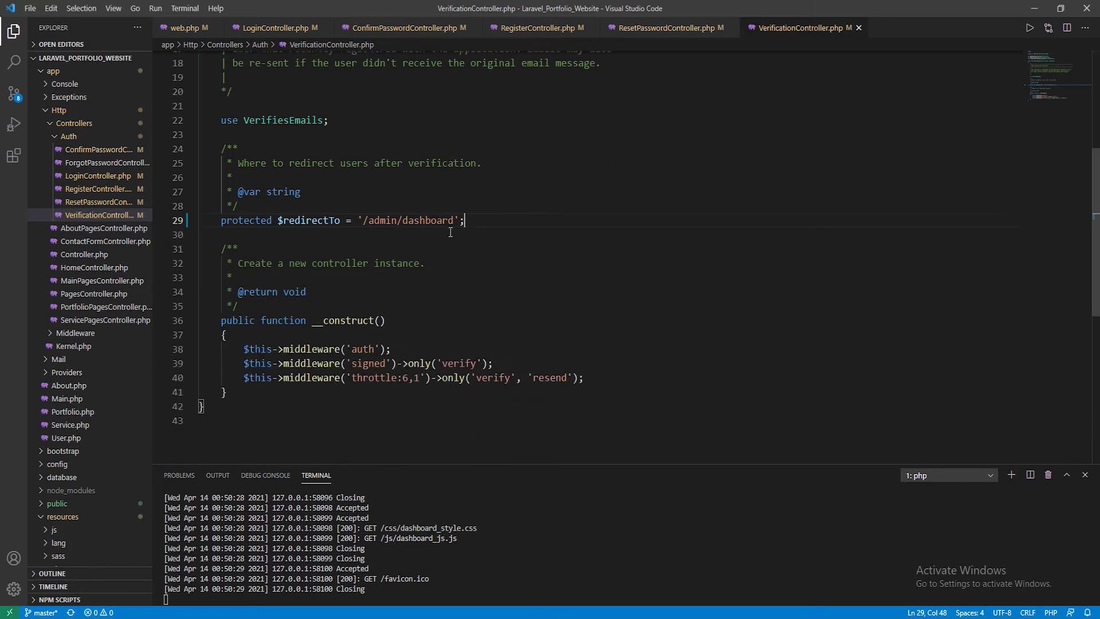
pyautogui.scroll(-7, 102, 307)
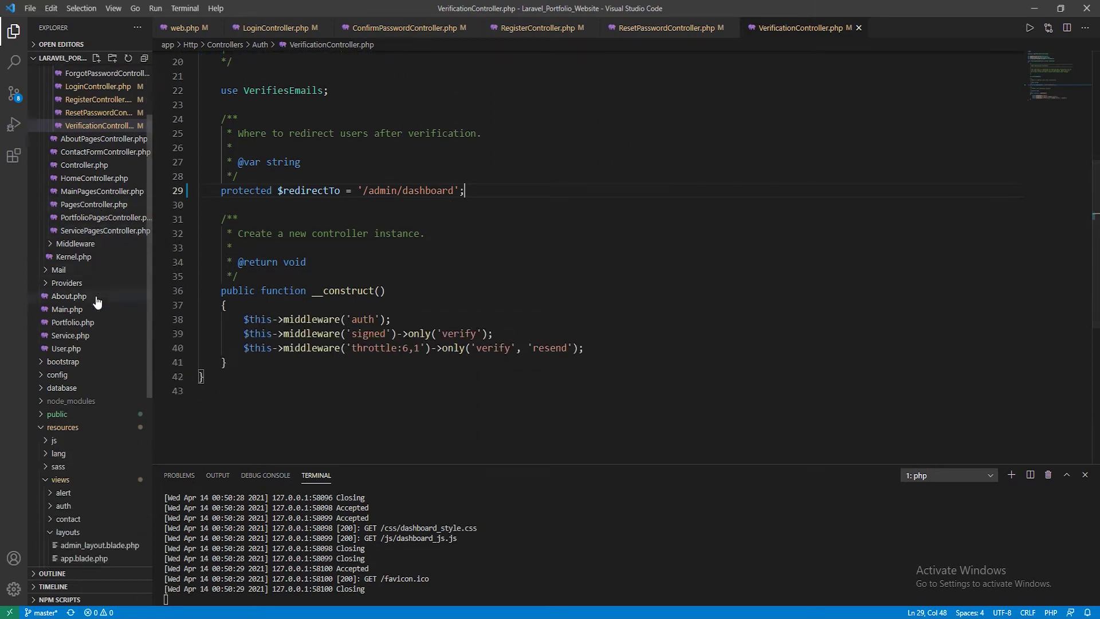
pyautogui.scroll(-3, 102, 307)
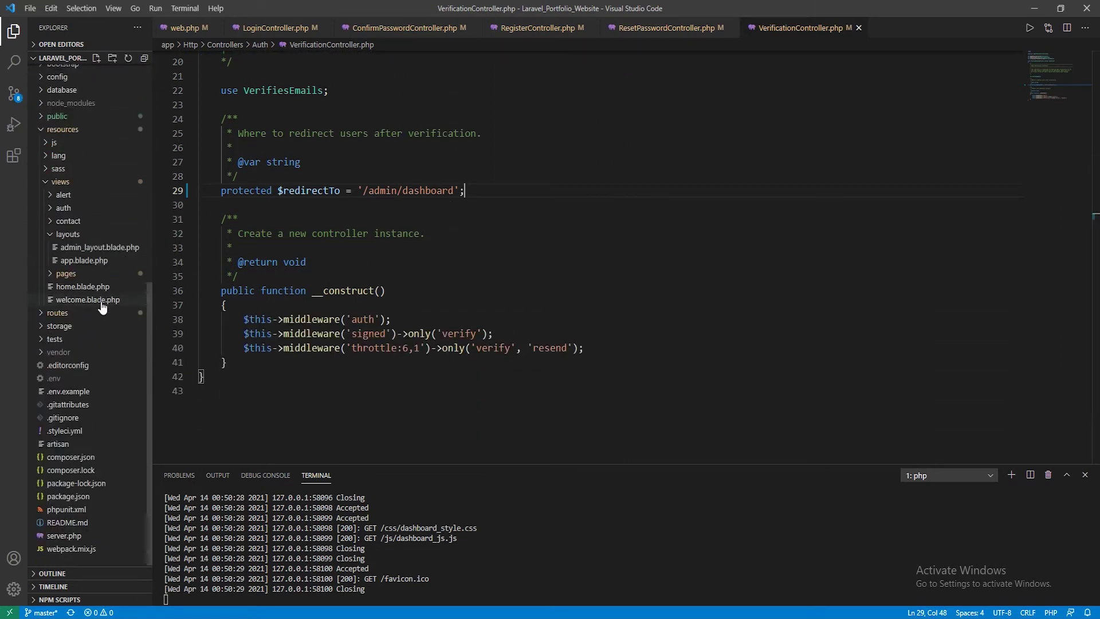
pyautogui.scroll(3, 102, 310)
pyautogui.scroll(7, 102, 310)
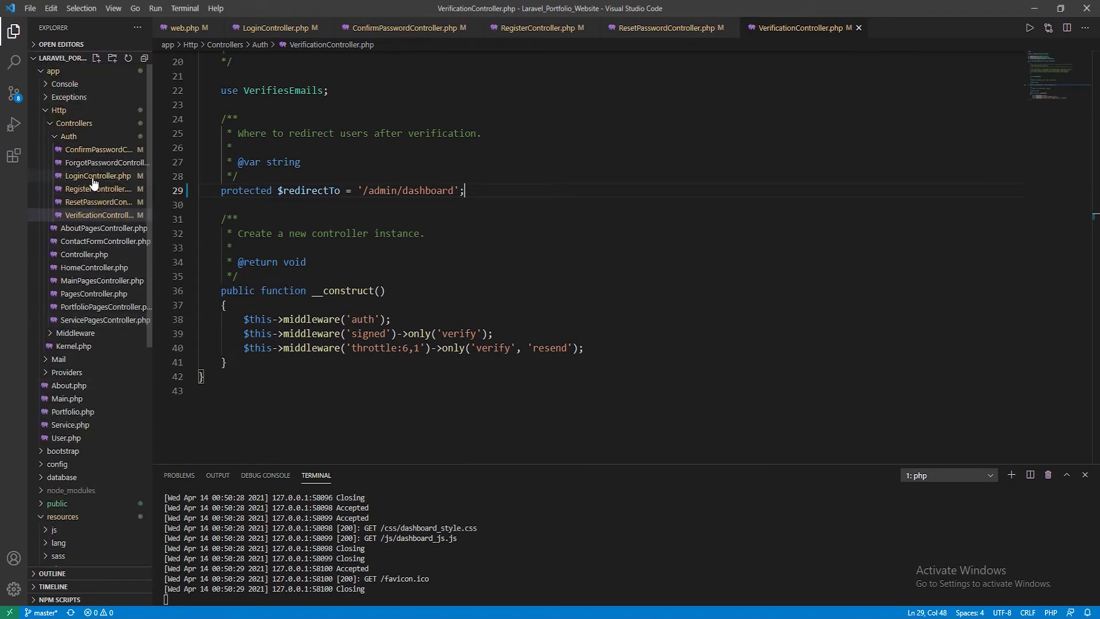
pyautogui.click(95, 175)
pyautogui.scroll(-3, 358, 330)
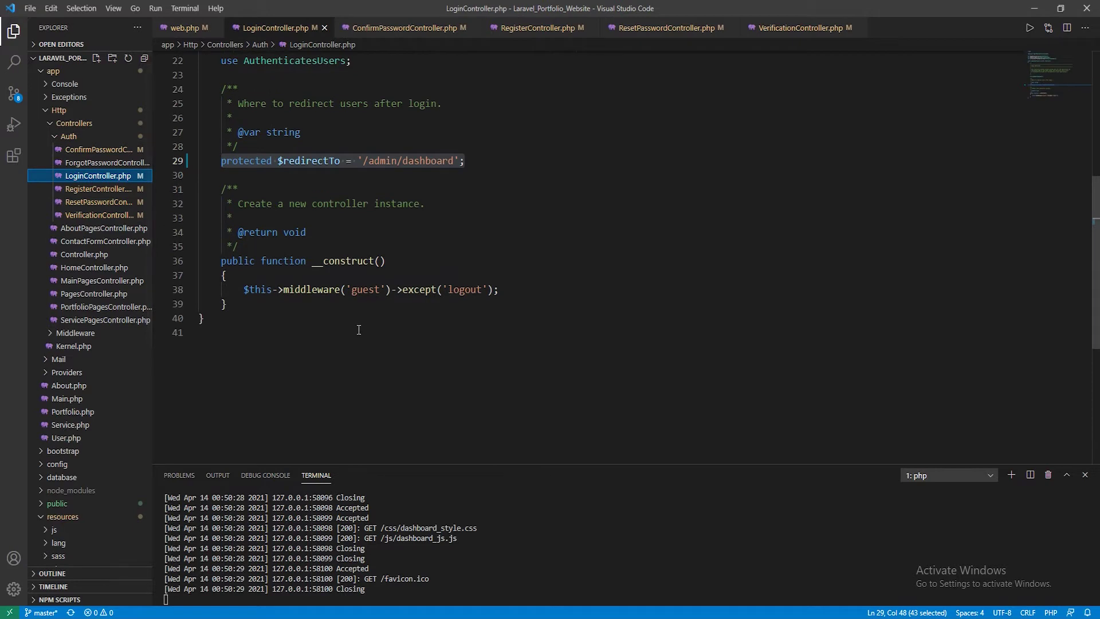
pyautogui.scroll(-1, 302, 289)
# Add an empty public function logout(){ } right after the constructor
pyautogui.click(239, 269)
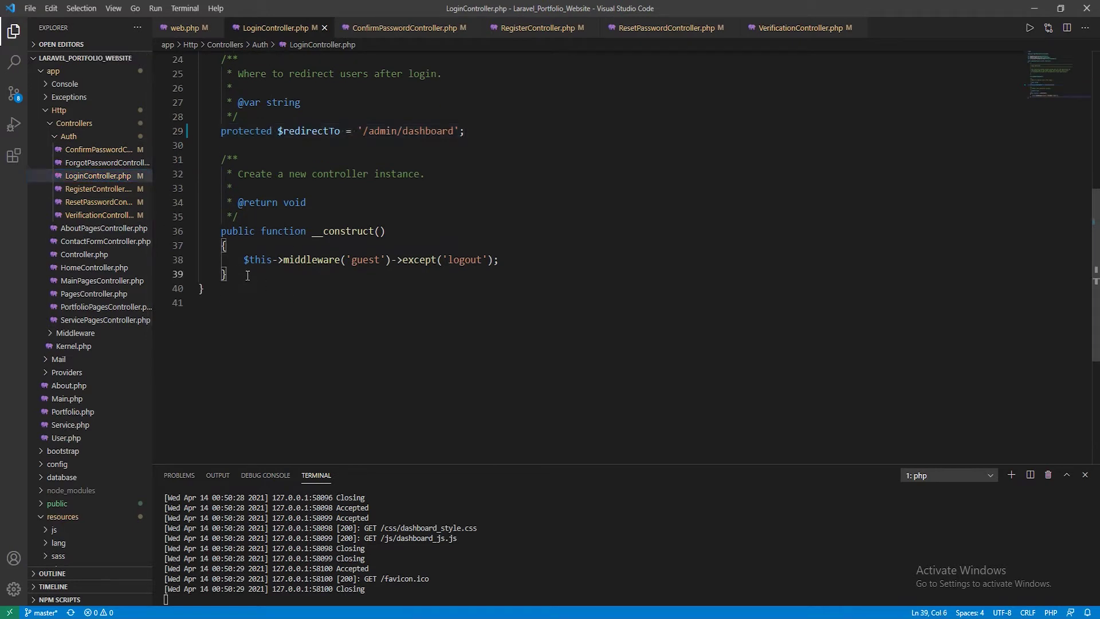
pyautogui.press('Return')
pyautogui.press('Return')
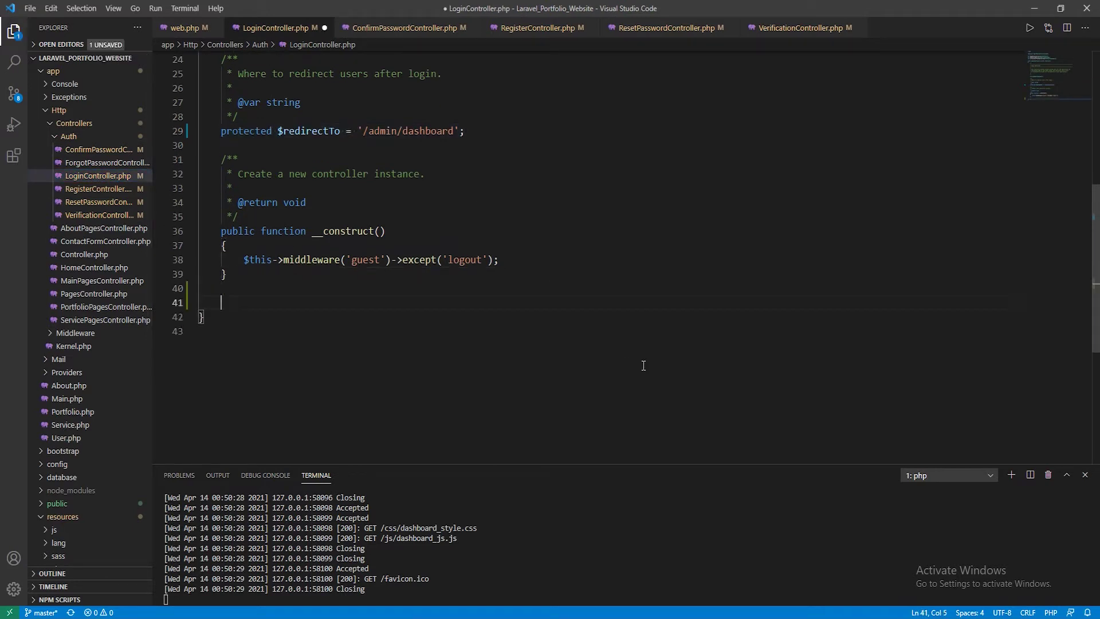
pyautogui.write('pub')
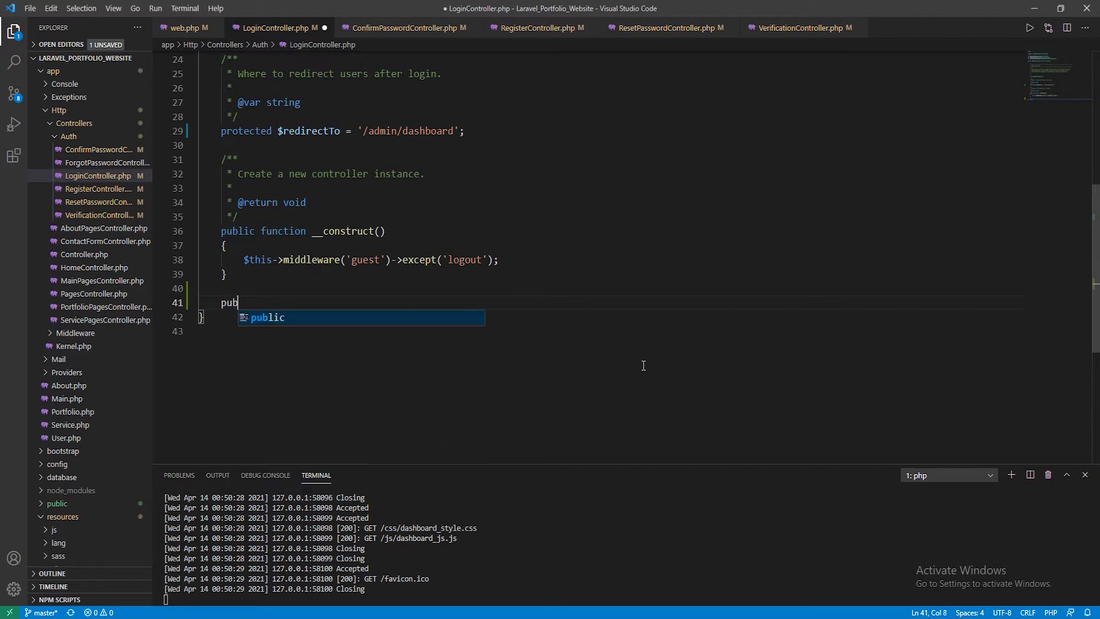
pyautogui.write('lic function')
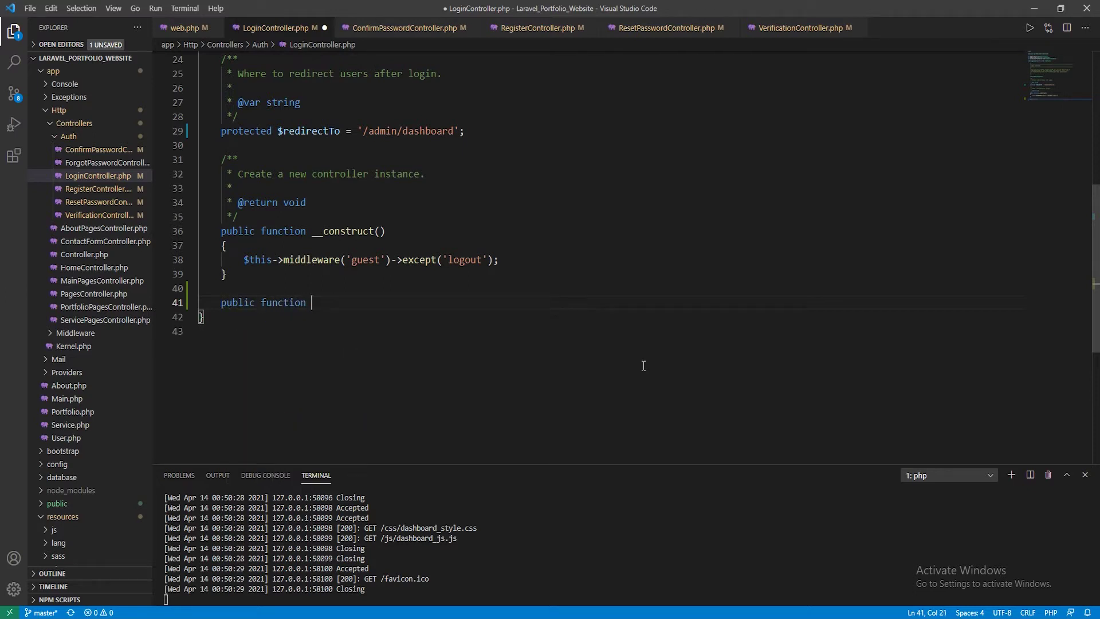
pyautogui.write(' logouy(')
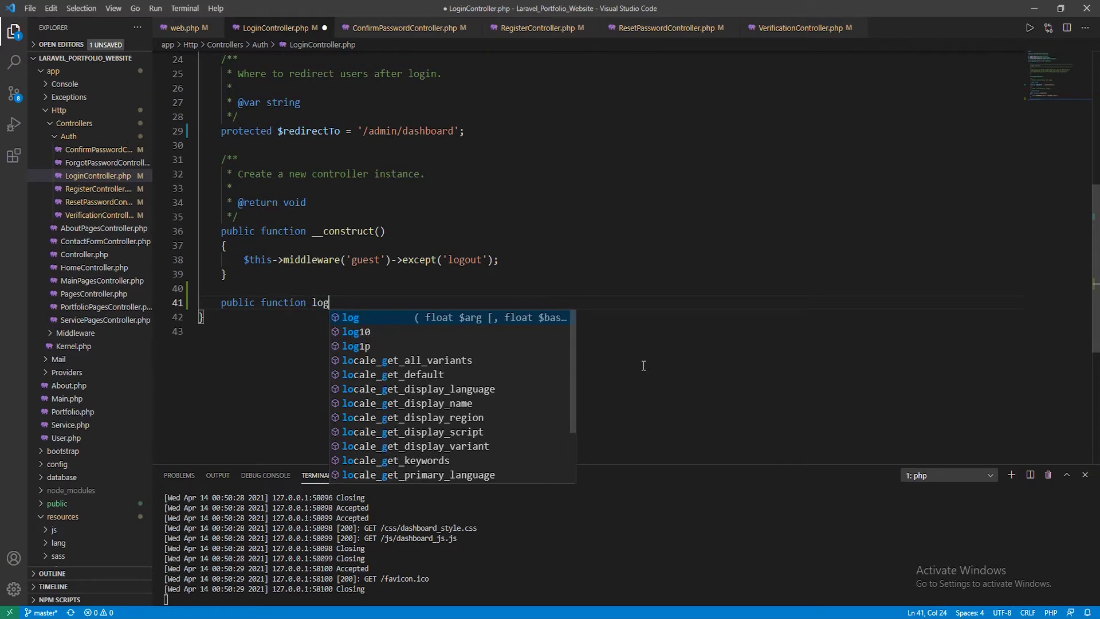
pyautogui.press('BackSpace')
pyautogui.press('BackSpace')
pyautogui.write('t')
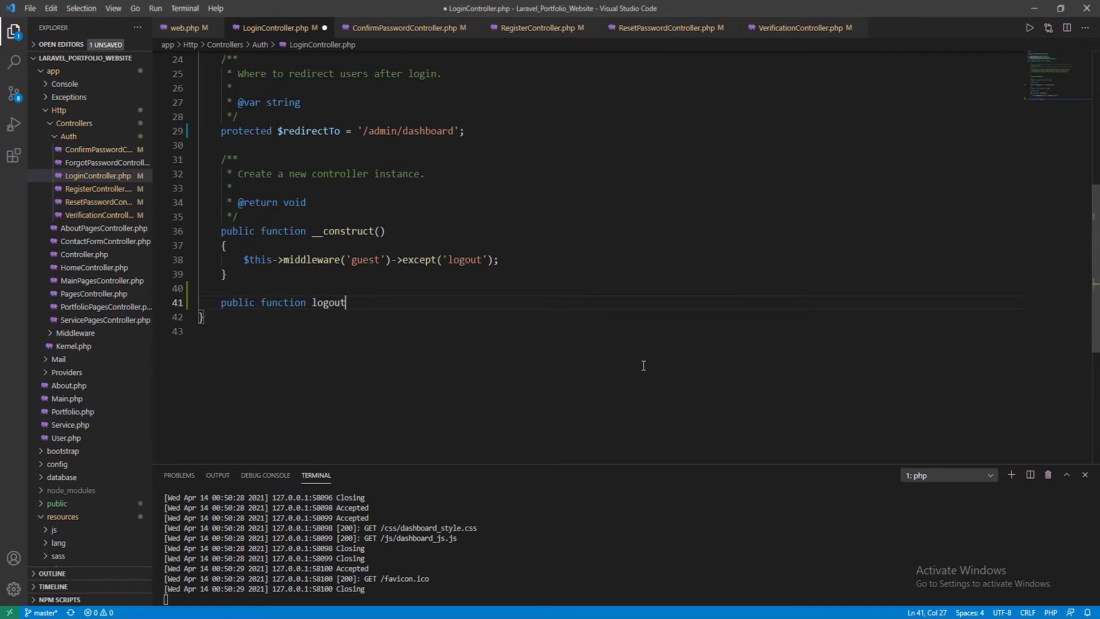
pyautogui.write('(){')
pyautogui.press('Return')
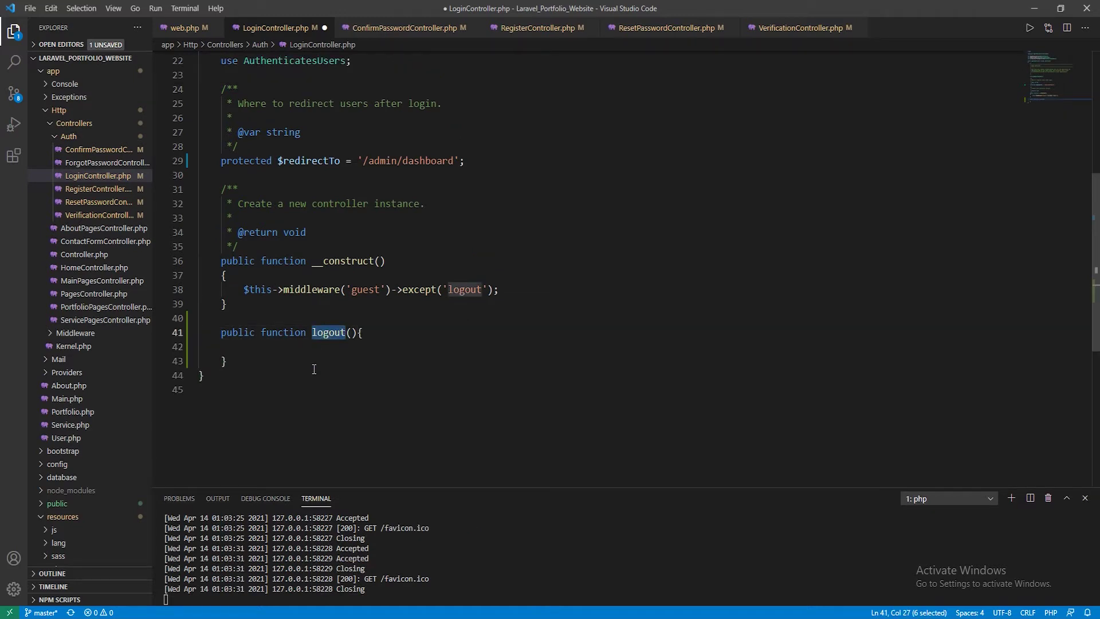
pyautogui.click(331, 325)
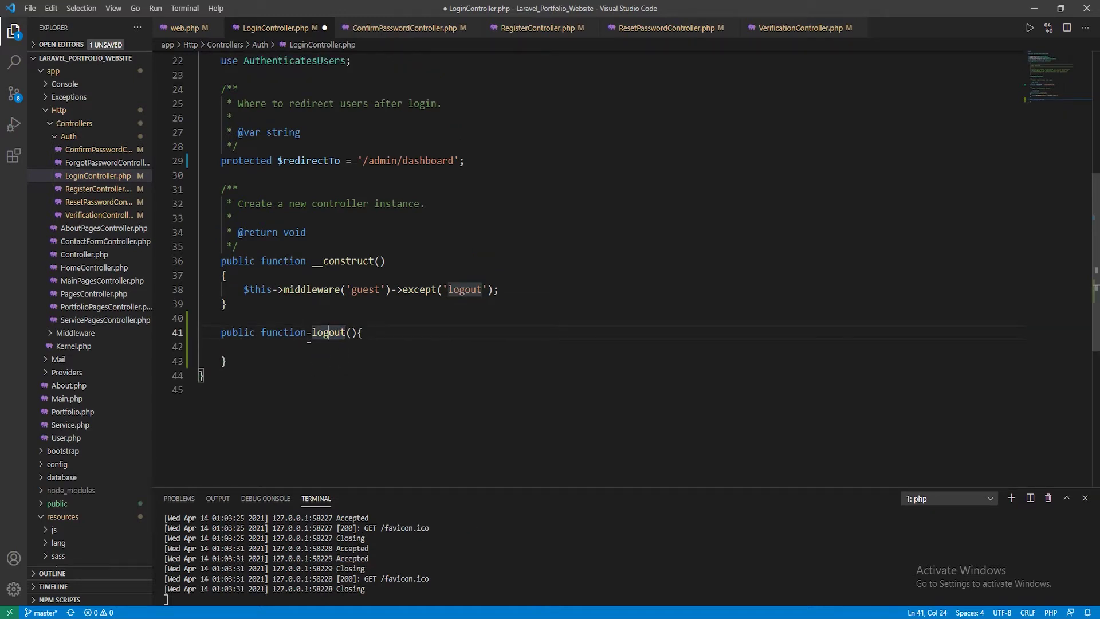
pyautogui.click(318, 323)
pyautogui.click(324, 336)
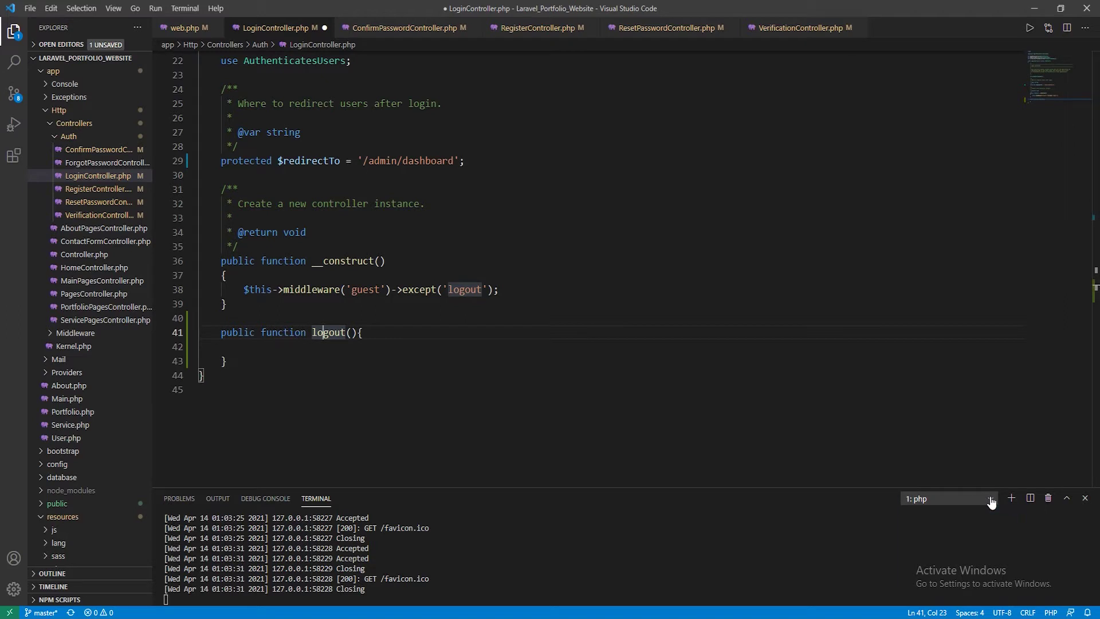
# Run php artisan route:list in the 2: bash terminal
pyautogui.click(991, 500)
pyautogui.click(953, 522)
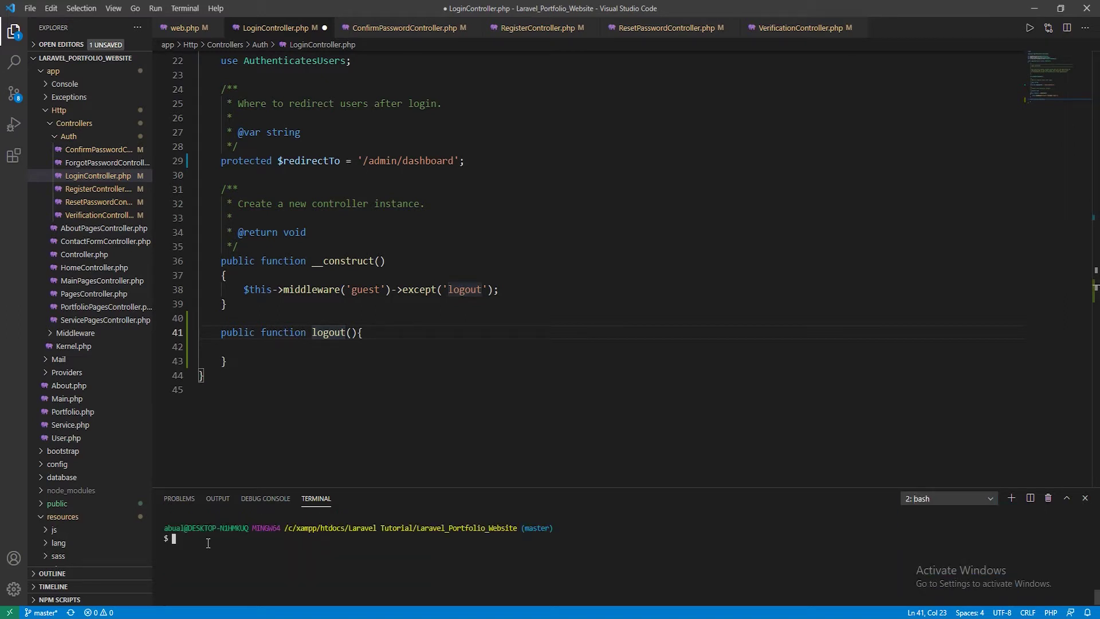
pyautogui.write('php artisan route:list')
pyautogui.press('Return')
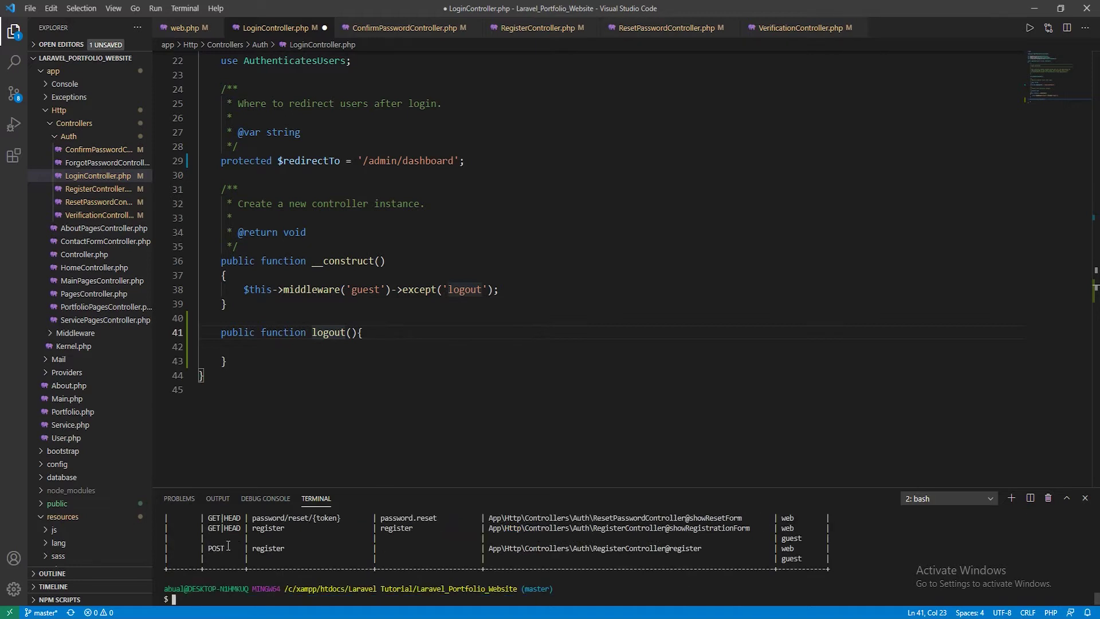
# Enlarge the terminal, inspect the POST logout row mapped to LoginController@logout, then shrink it
pyautogui.click(470, 429)
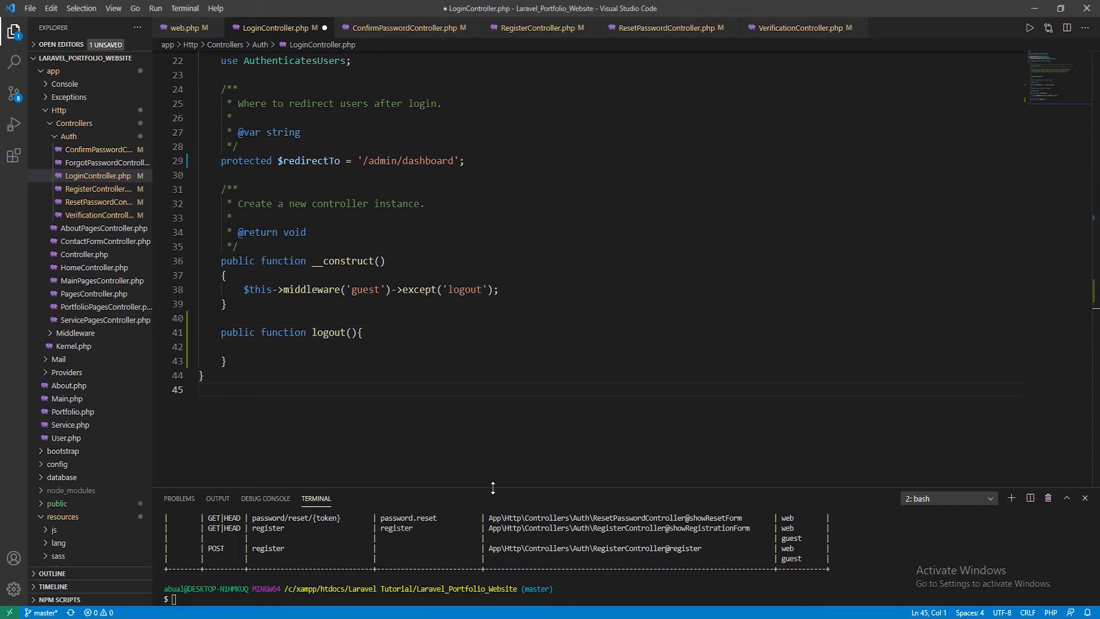
pyautogui.moveTo(492, 473); pyautogui.dragTo(493, 353)
pyautogui.scroll(1, 341, 436)
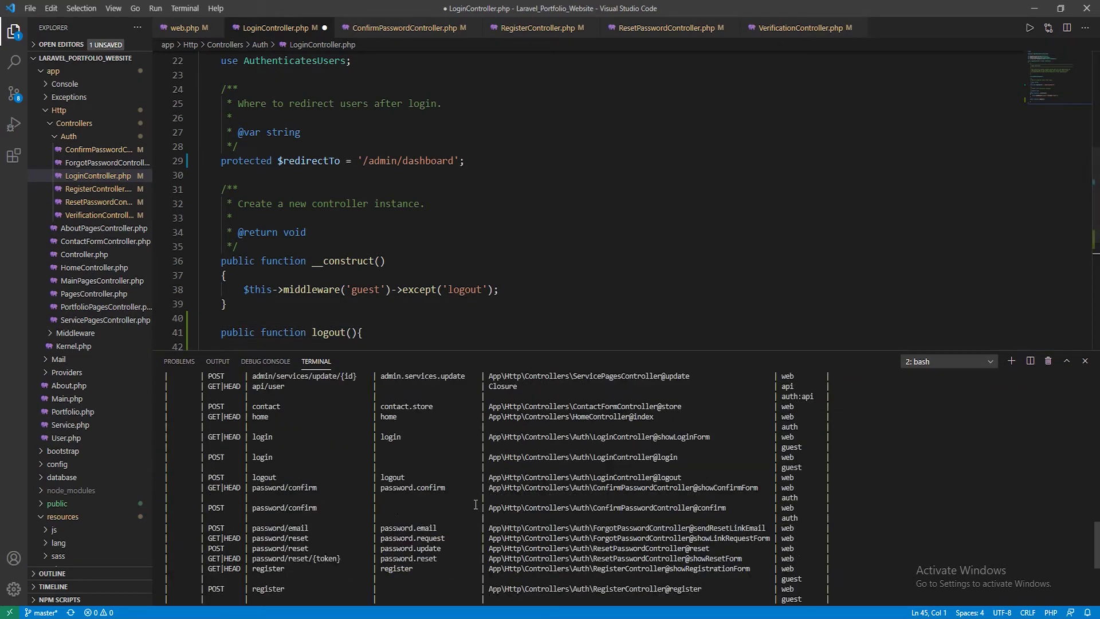
pyautogui.scroll(-2, 320, 481)
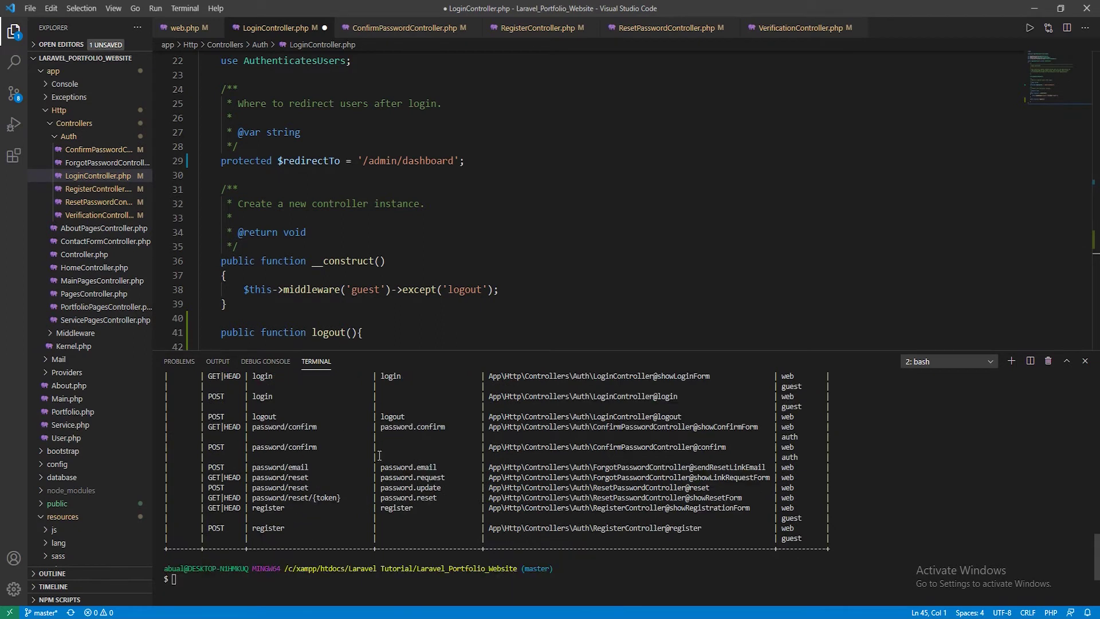
pyautogui.scroll(4, 395, 473)
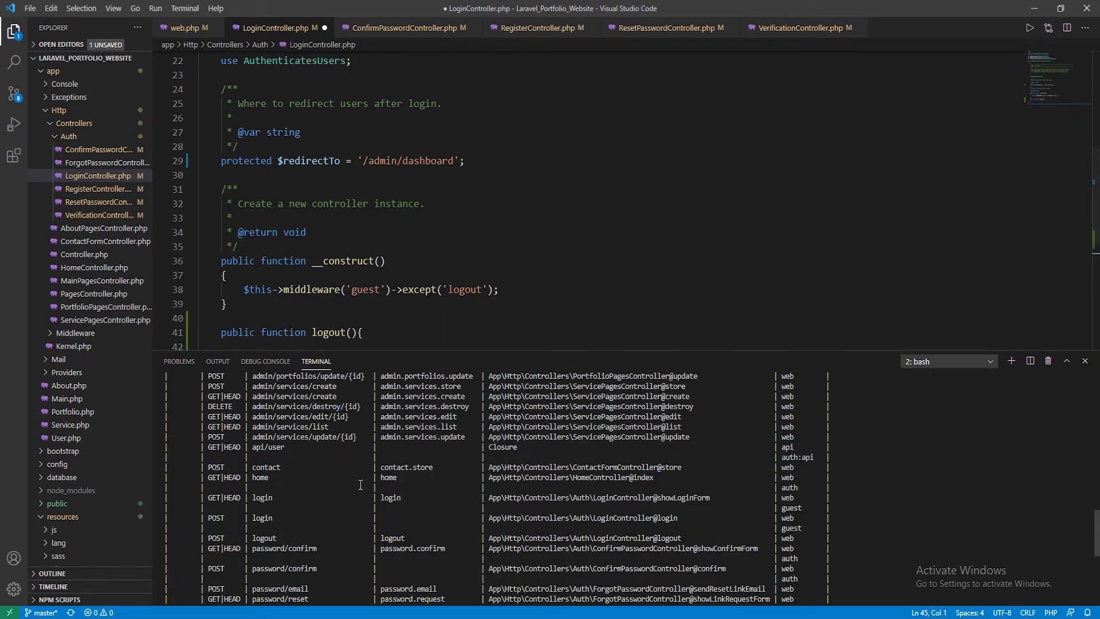
pyautogui.scroll(-2, 413, 481)
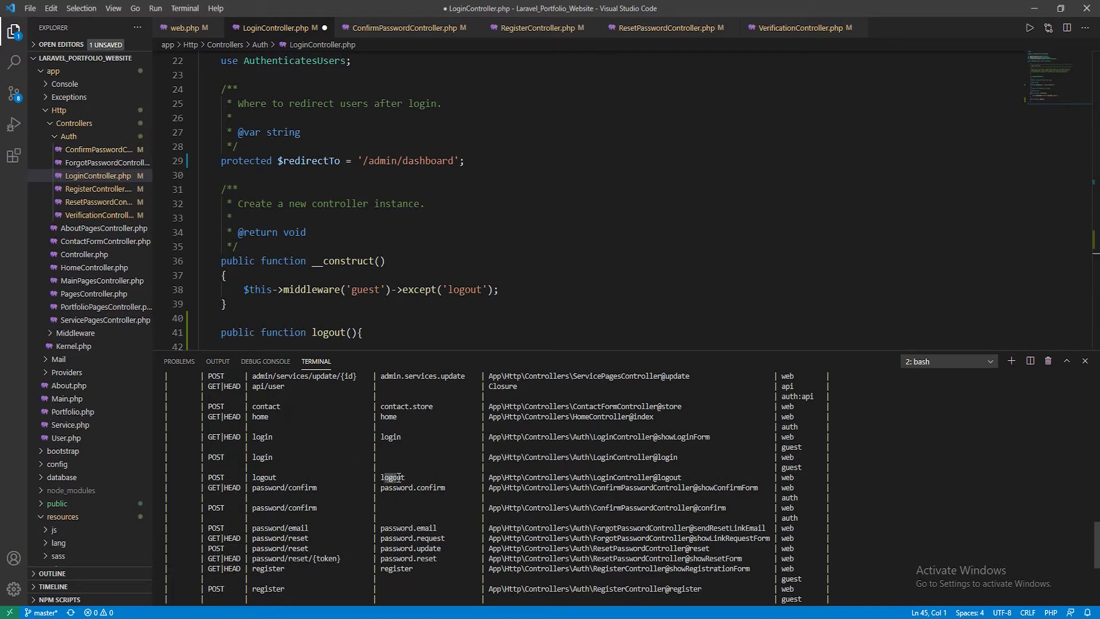
pyautogui.moveTo(408, 478); pyautogui.dragTo(210, 477)
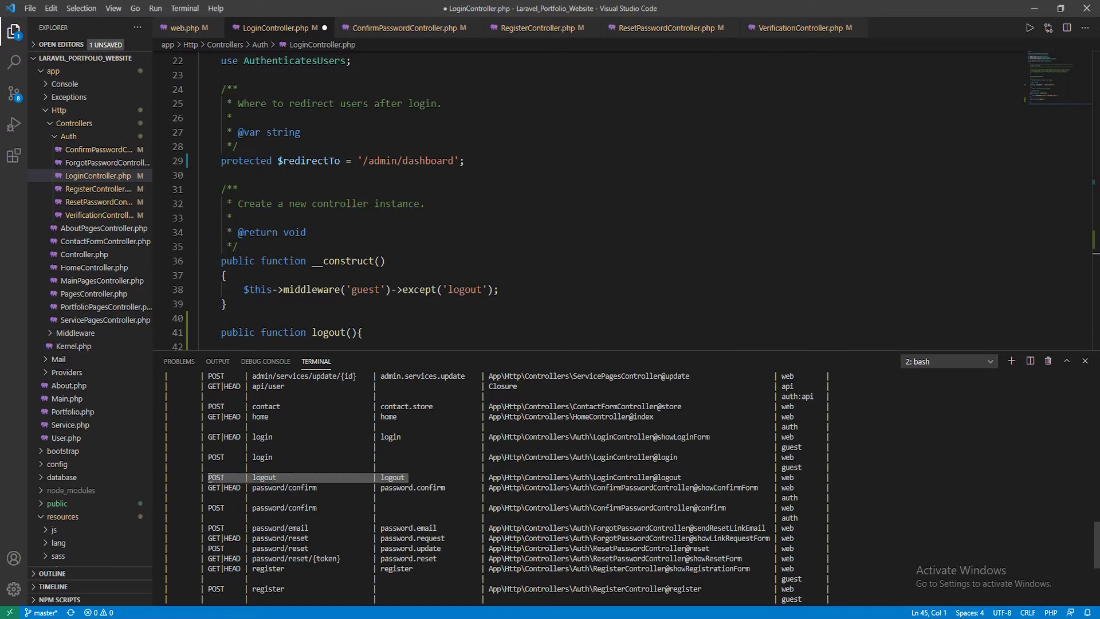
pyautogui.moveTo(685, 472); pyautogui.dragTo(206, 478)
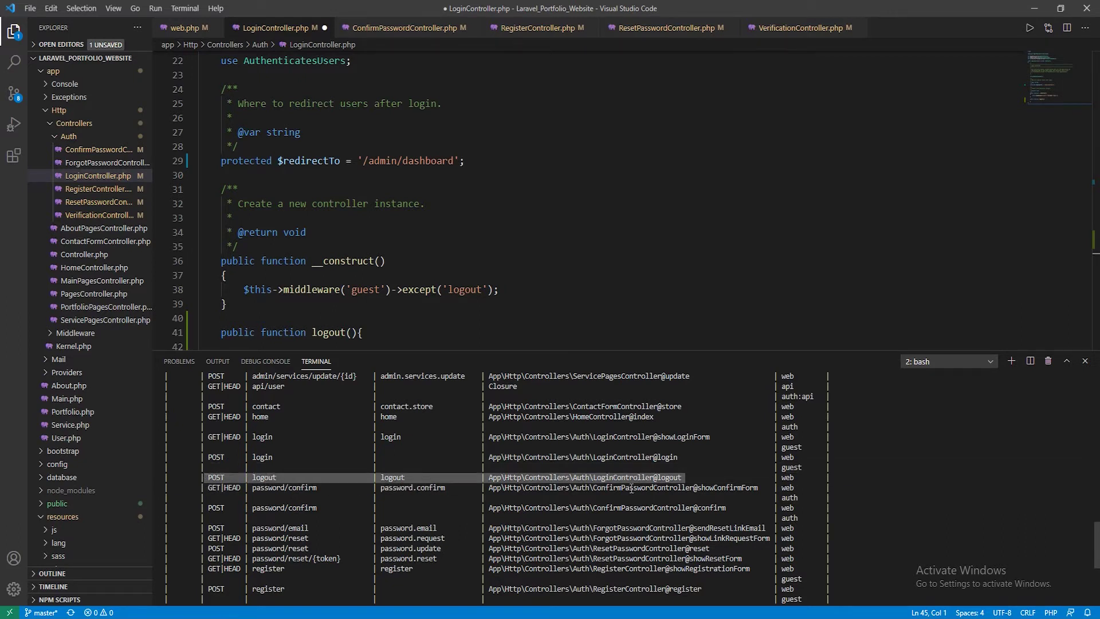
pyautogui.hotkey('ctrl', 'c')
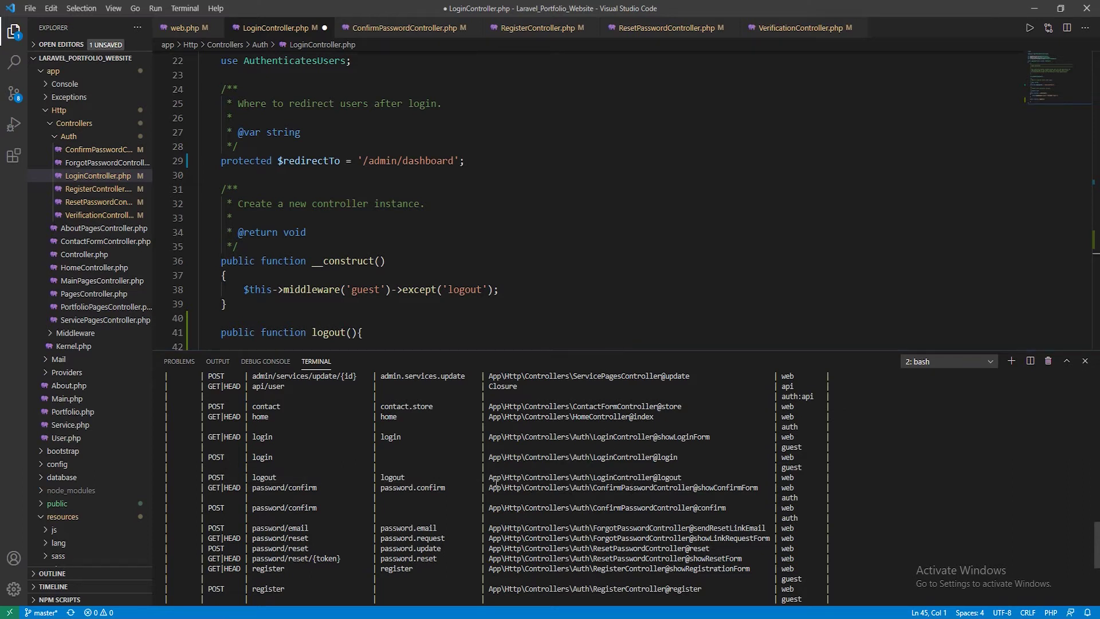
pyautogui.moveTo(406, 477); pyautogui.dragTo(202, 481)
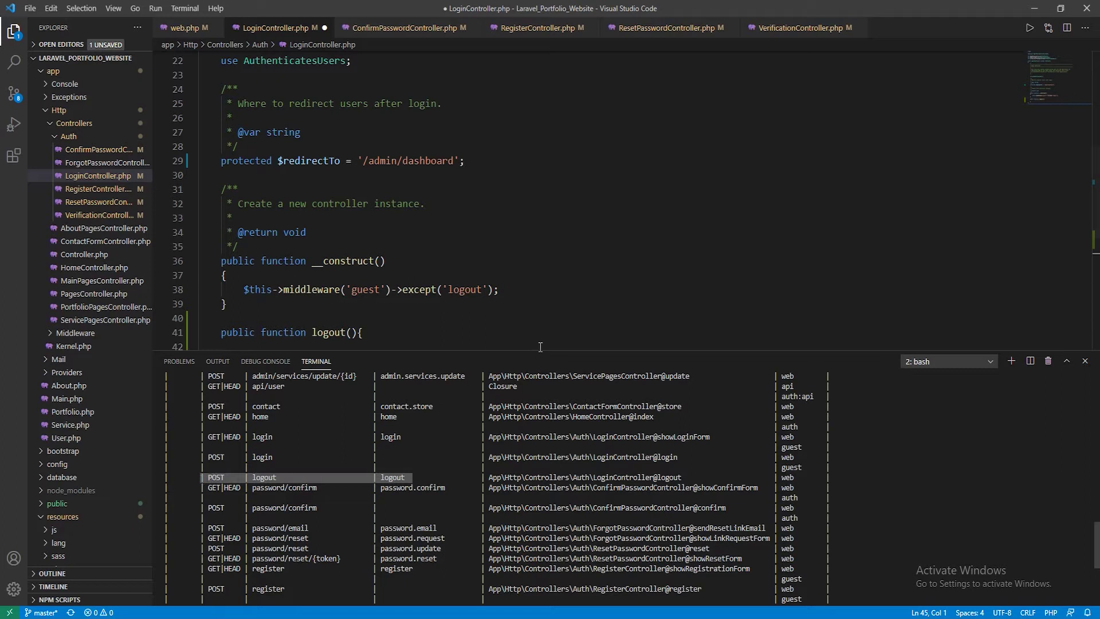
pyautogui.moveTo(541, 351); pyautogui.dragTo(548, 521)
# Add Session::flush(); inside logout() and save
pyautogui.click(275, 351)
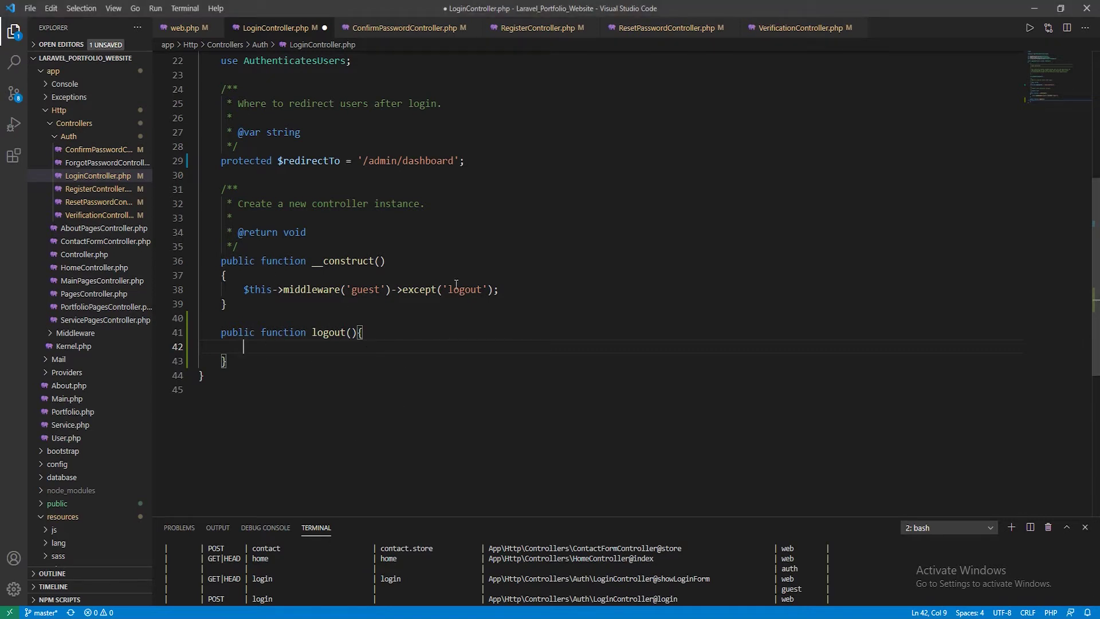
pyautogui.write('Sessi')
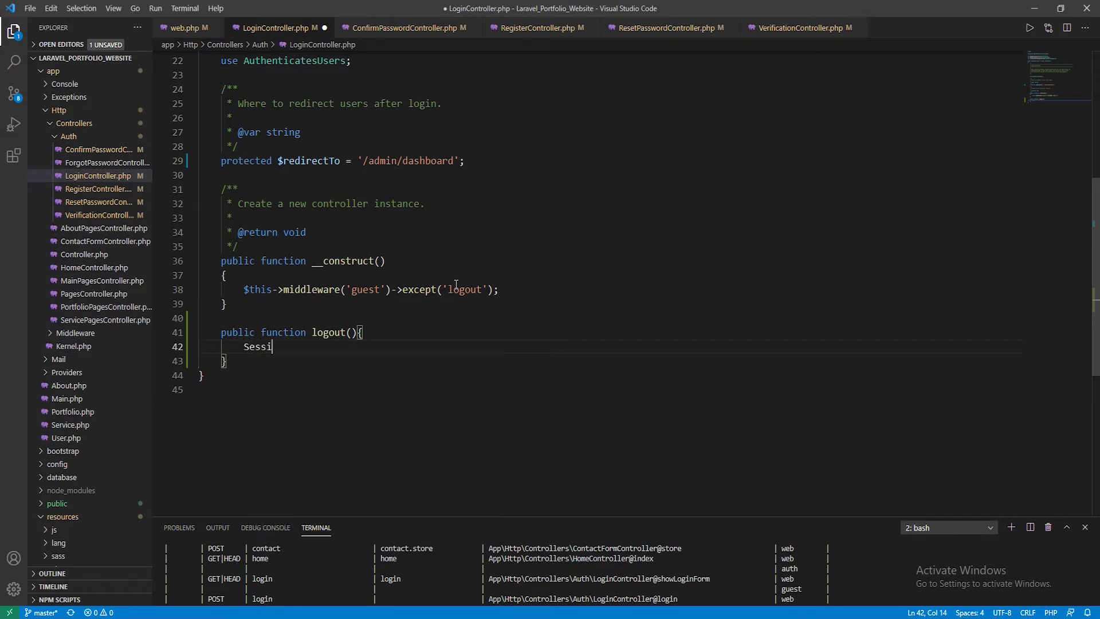
pyautogui.write('on::f')
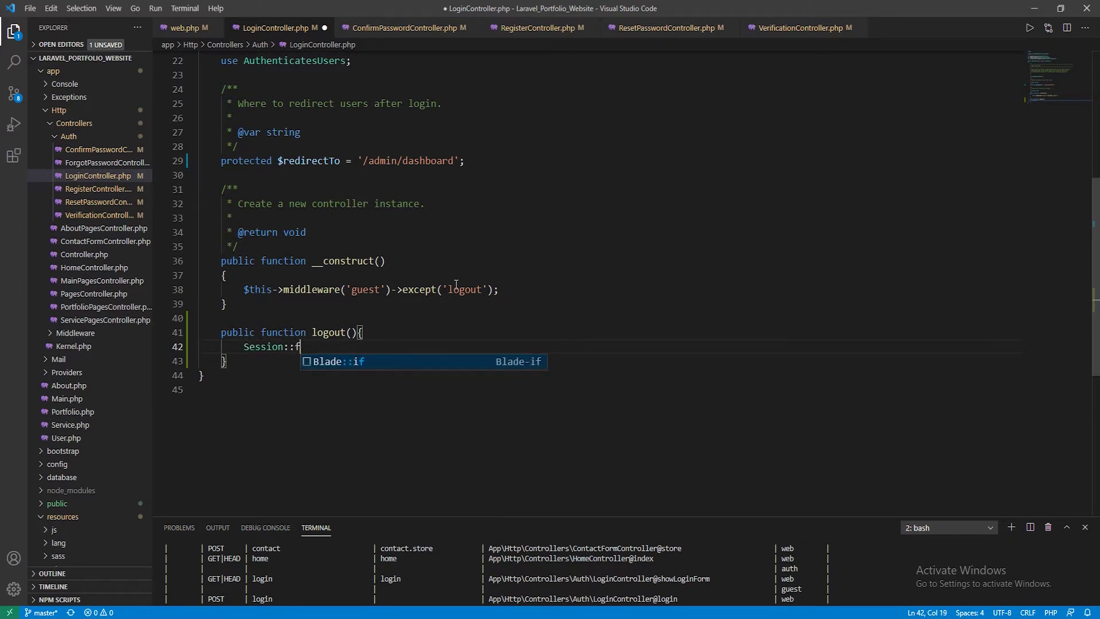
pyautogui.write('lust')
pyautogui.press('BackSpace')
pyautogui.write('h();')
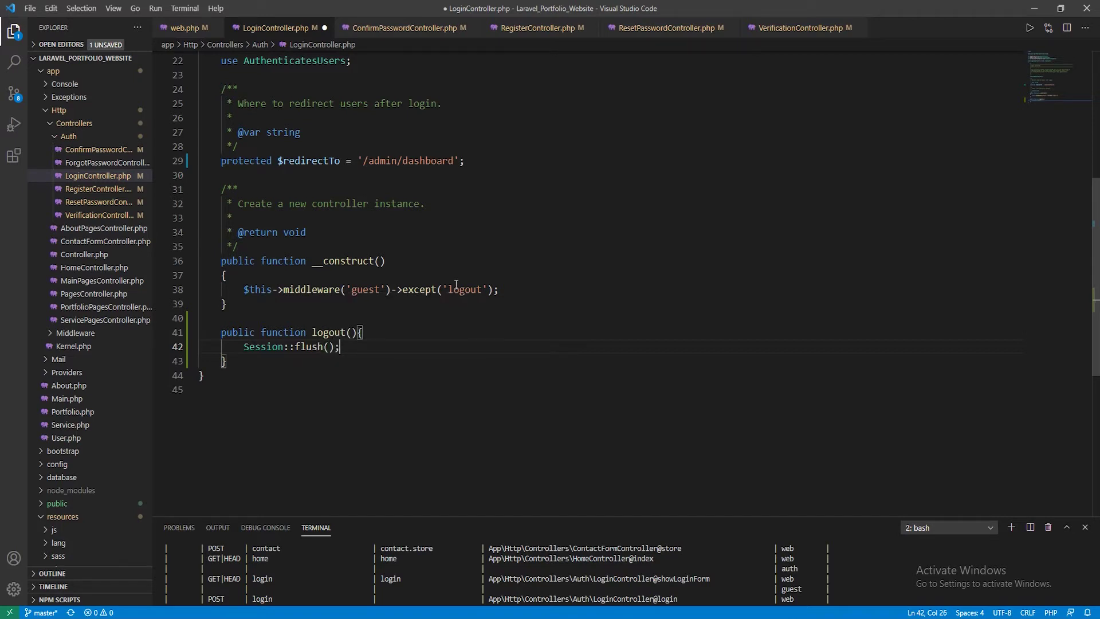
pyautogui.hotkey('ctrl', 's')
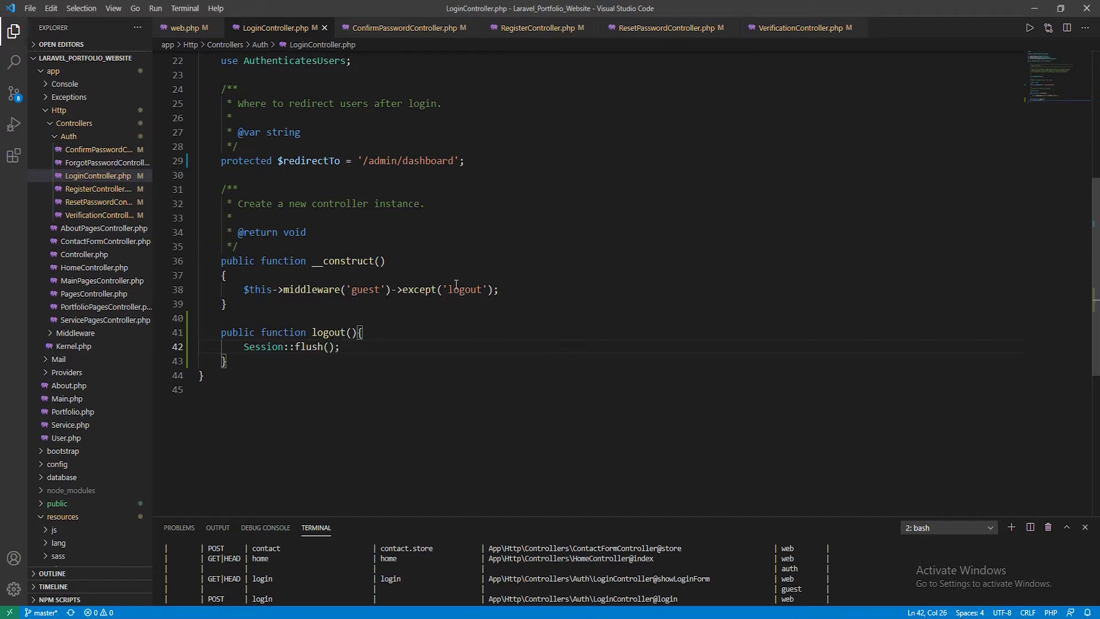
# Add the use Illuminate\Support\Facades\Session; import after the RouteServiceProvider import and save
pyautogui.scroll(7, 456, 285)
pyautogui.click(492, 144)
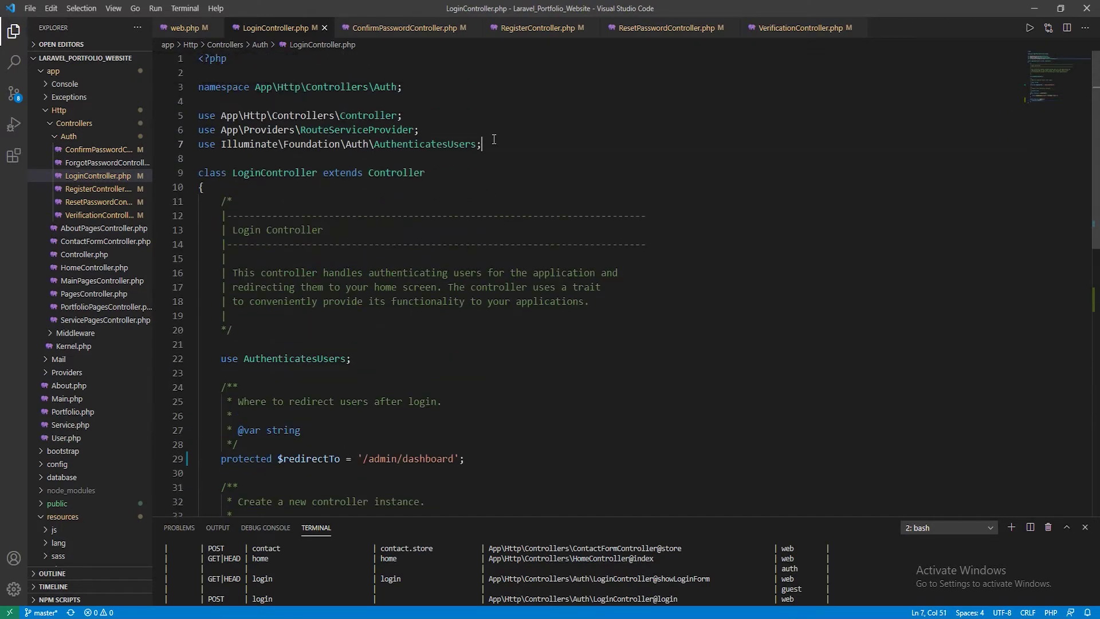
pyautogui.click(471, 136)
pyautogui.press('Return')
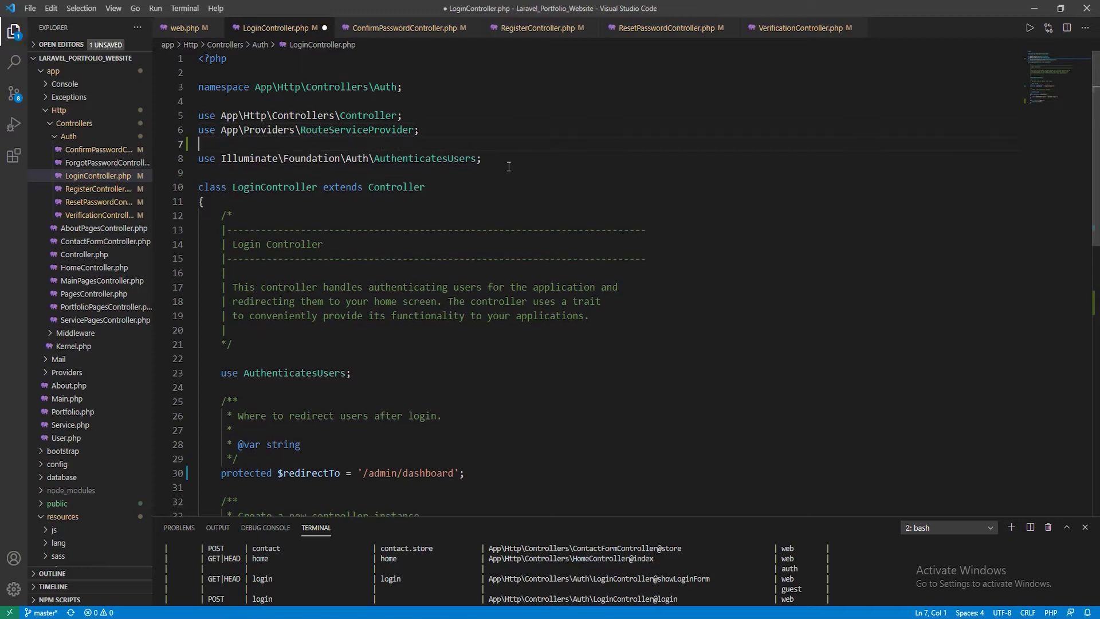
pyautogui.write('use Illuminate\\Support\\')
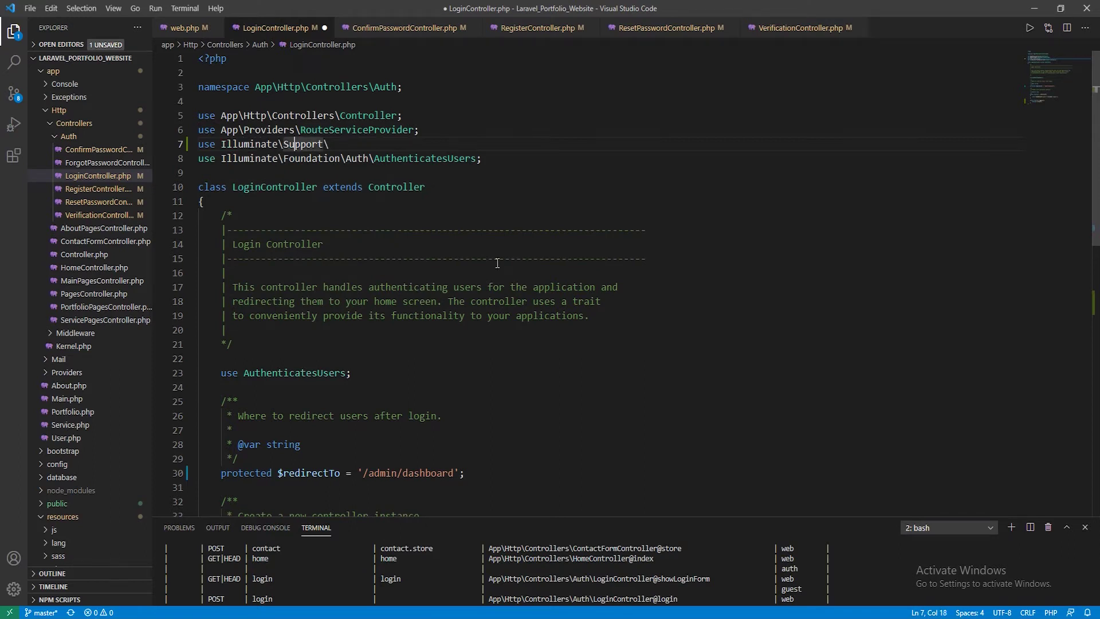
pyautogui.press('Home')
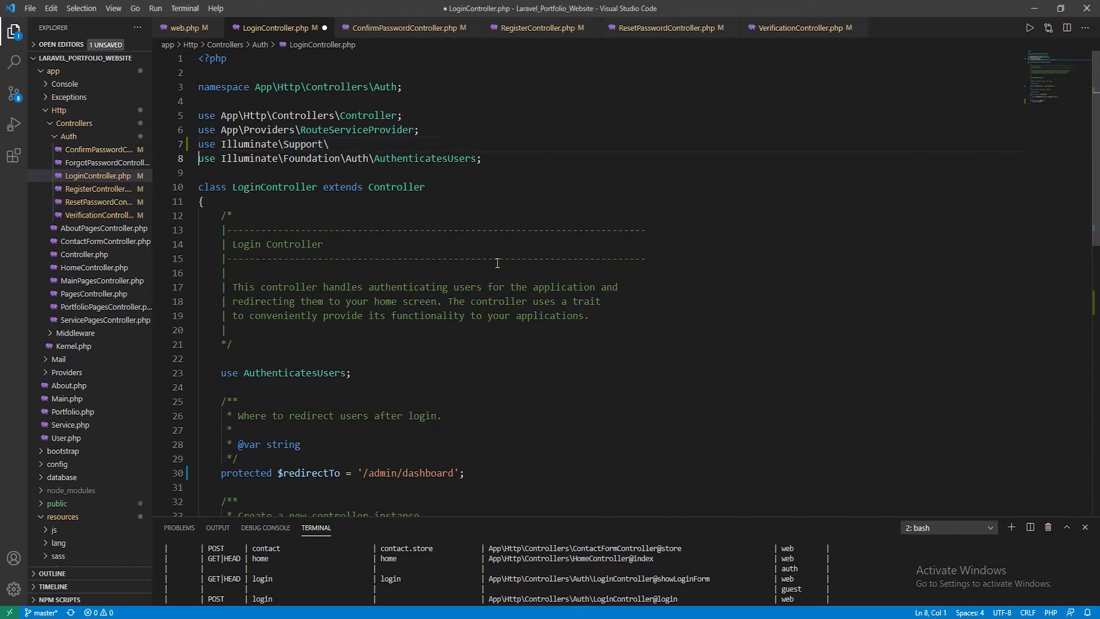
pyautogui.press('End')
pyautogui.write('Fac')
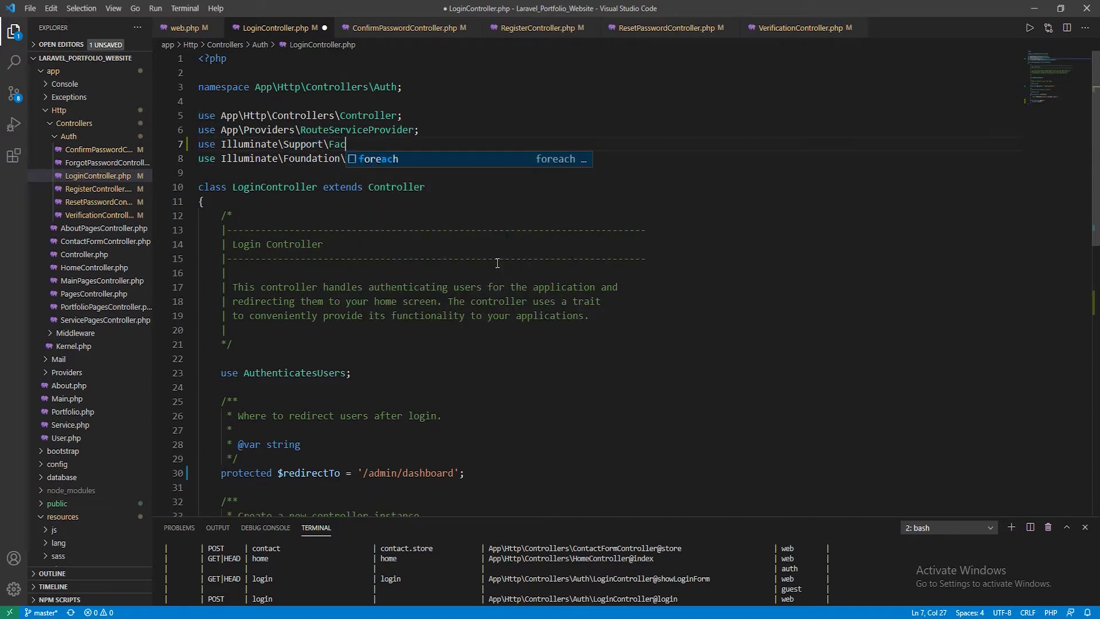
pyautogui.write('ades\\')
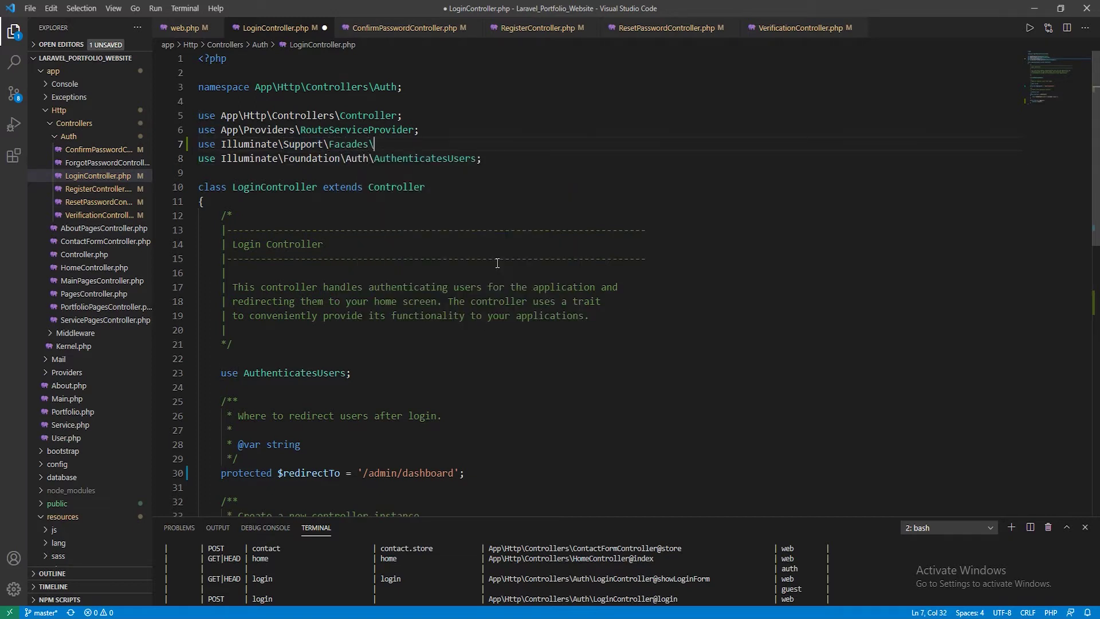
pyautogui.write('Session;')
pyautogui.hotkey('ctrl', 's')
# Add Auth::logout(); below Session::flush() and save
pyautogui.scroll(-6, 381, 356)
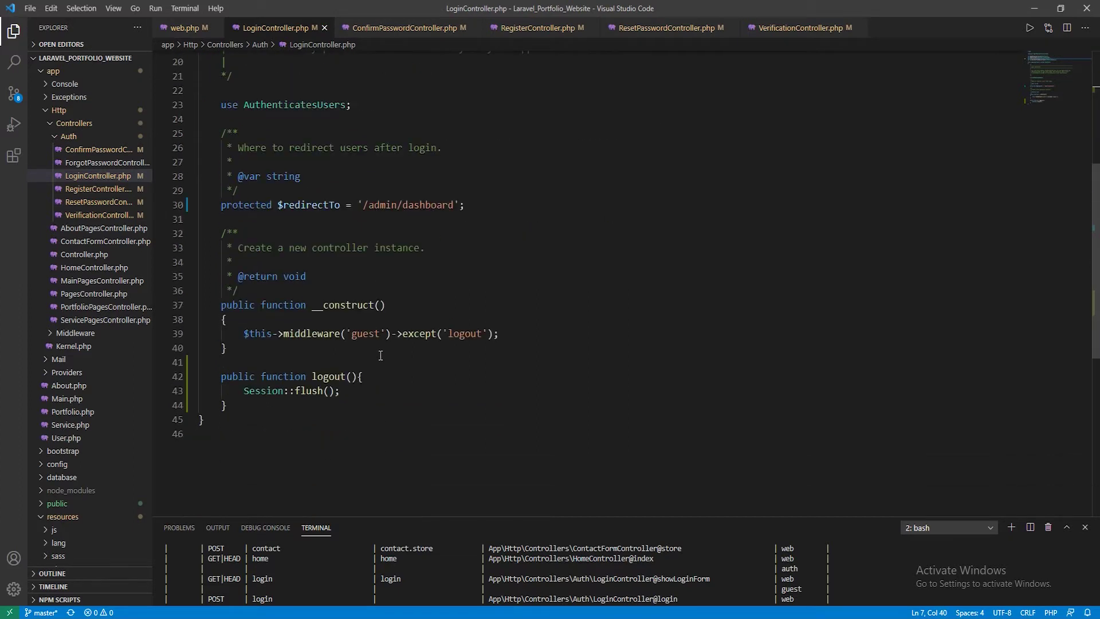
pyautogui.click(362, 393)
pyautogui.press('Return')
pyautogui.write('A')
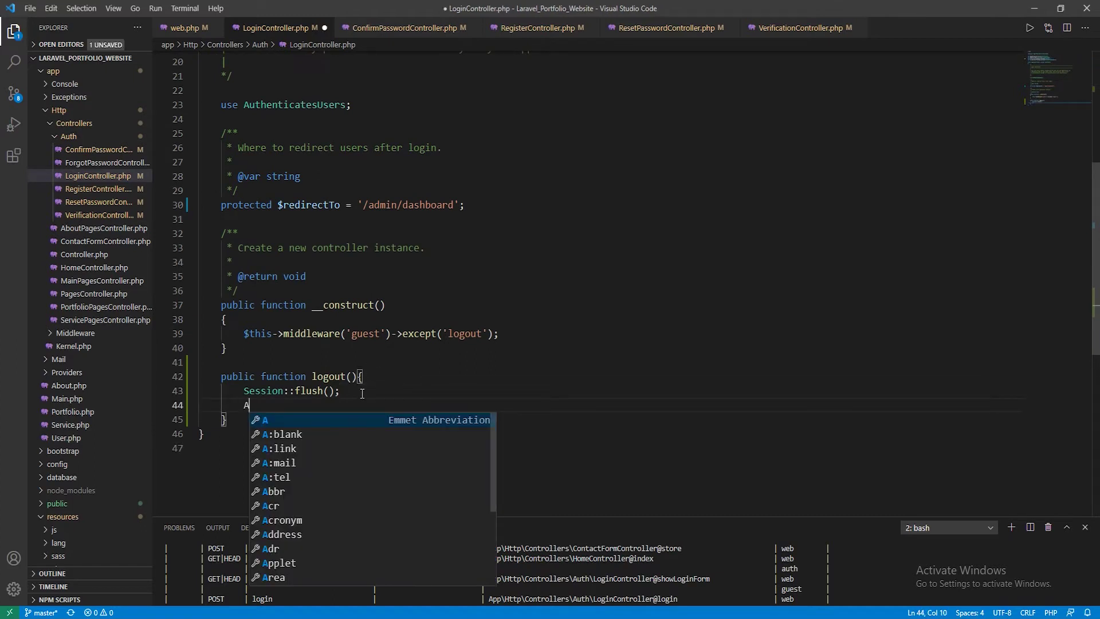
pyautogui.press('Escape')
pyautogui.press('BackSpace')
pyautogui.write('Auth')
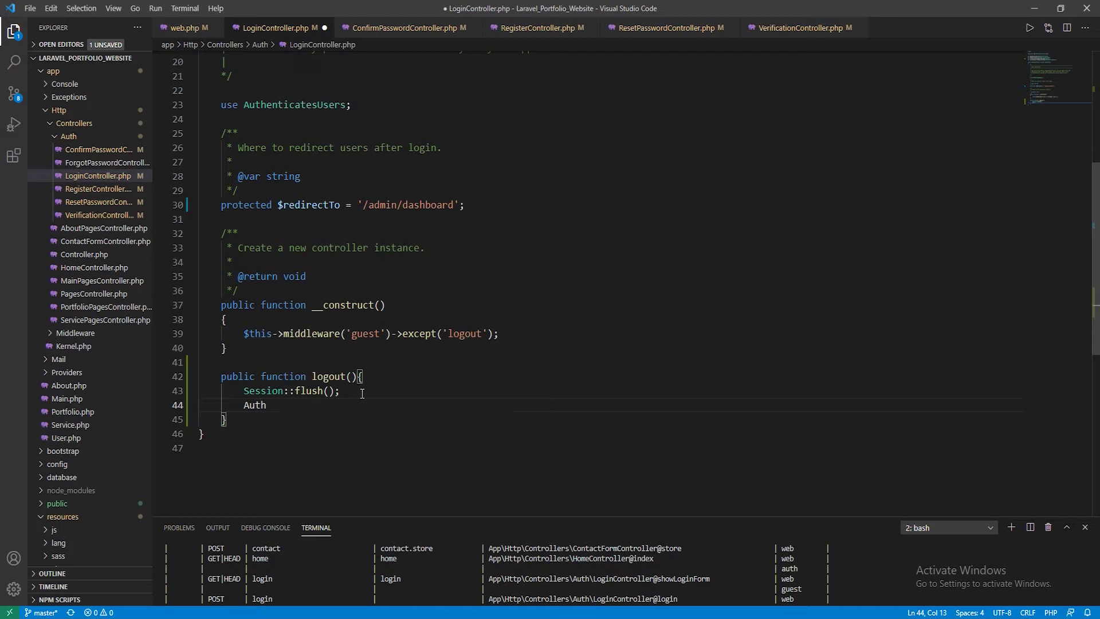
pyautogui.write('::')
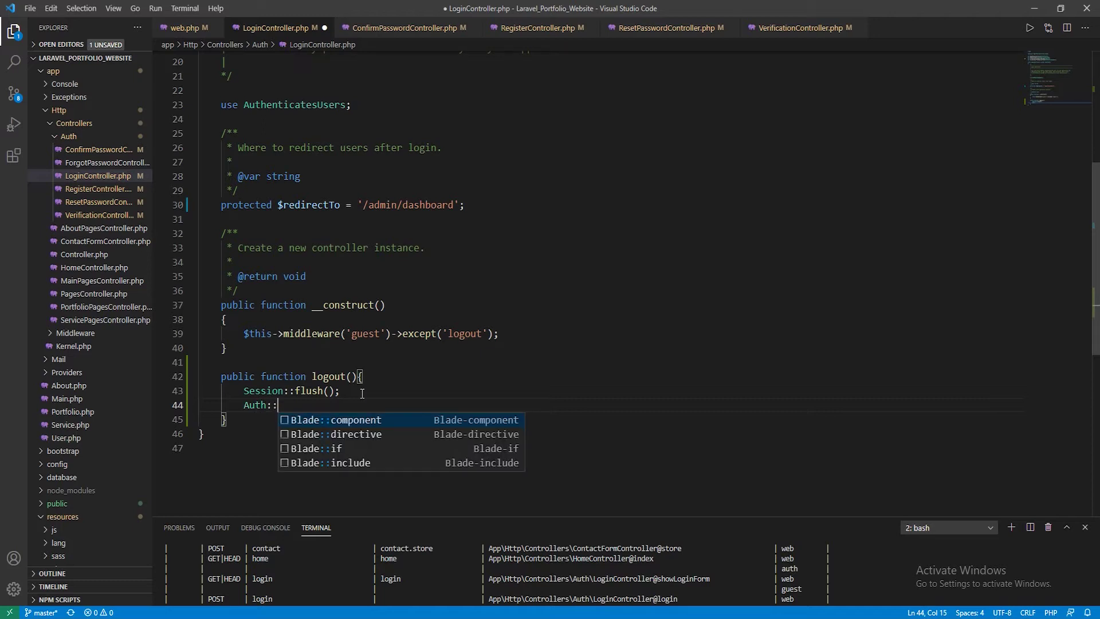
pyautogui.write('log')
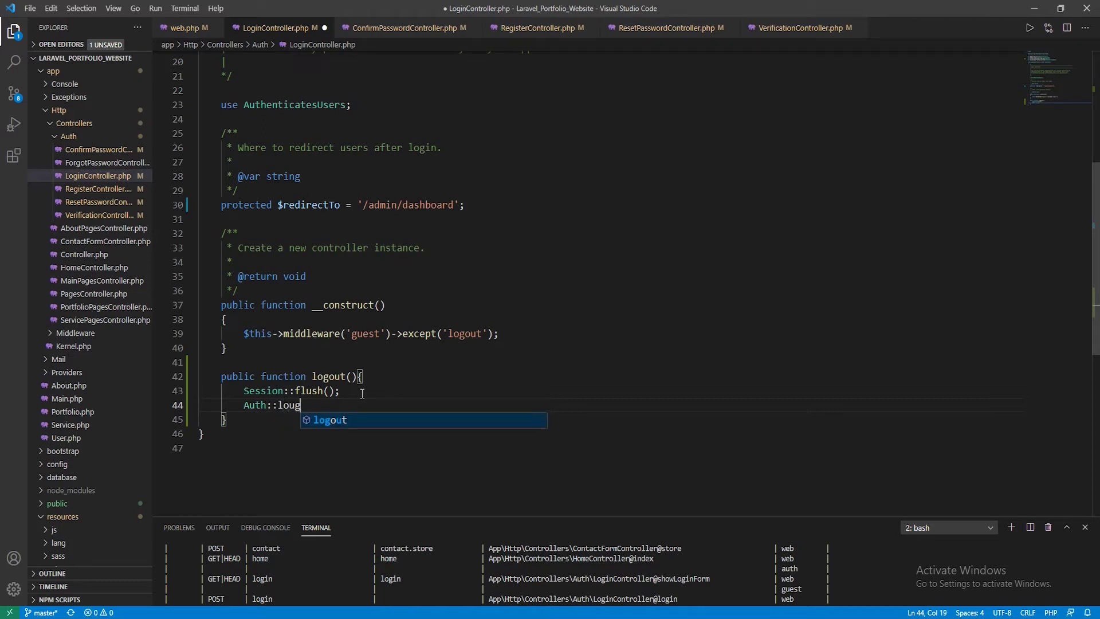
pyautogui.write('out();')
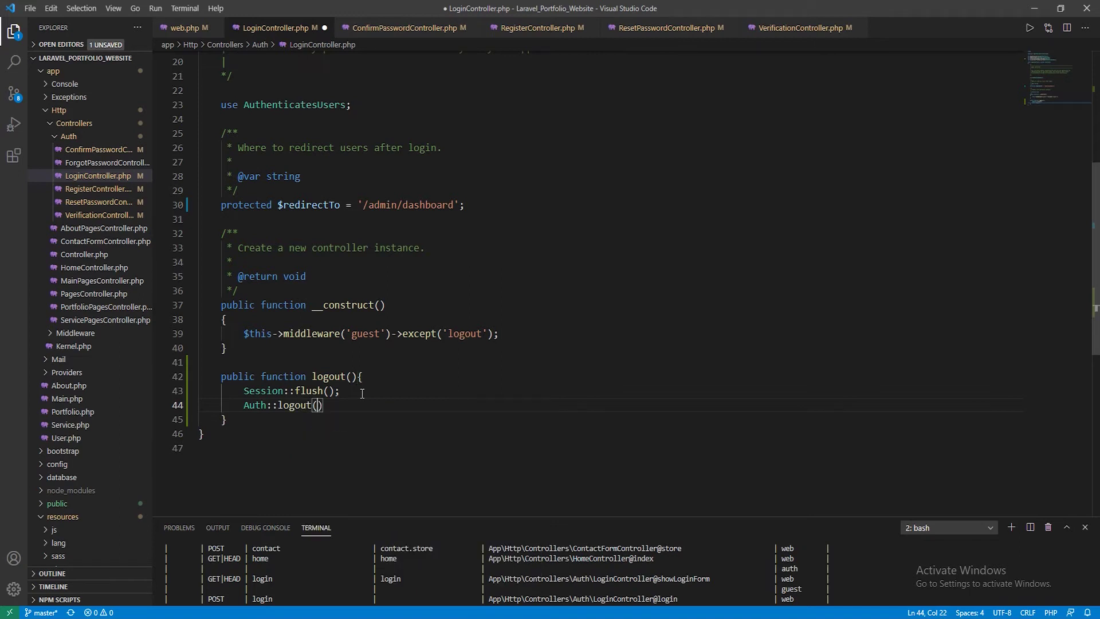
pyautogui.hotkey('ctrl', 's')
# Import Illuminate\Support\Facades\Auth by duplicating the Session import line, and save
pyautogui.doubleClick(250, 405)
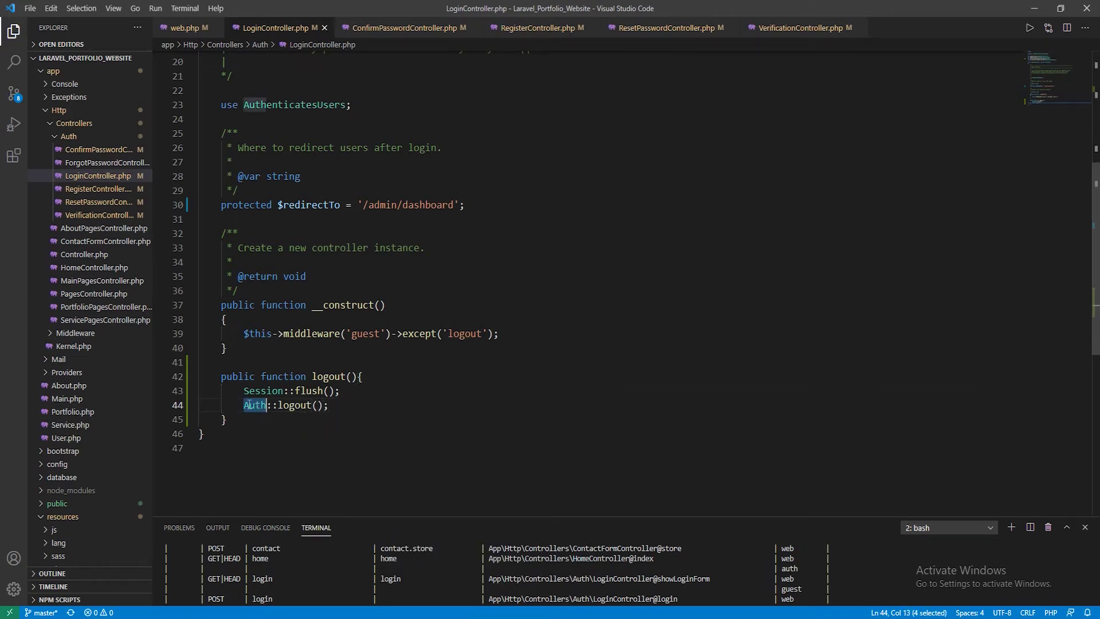
pyautogui.scroll(6, 270, 401)
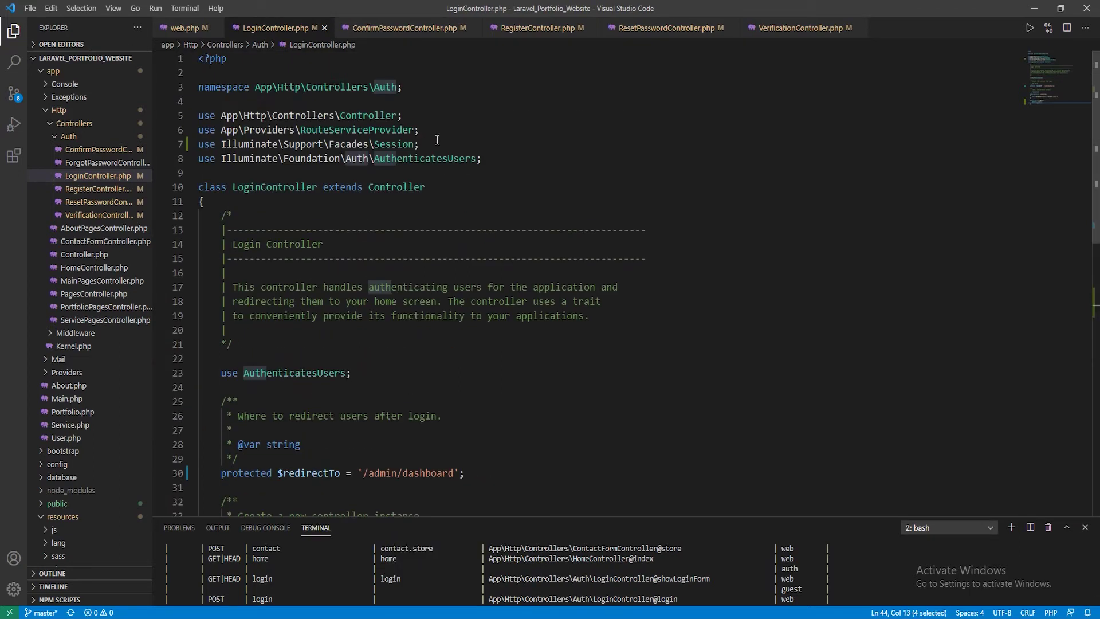
pyautogui.click(437, 142)
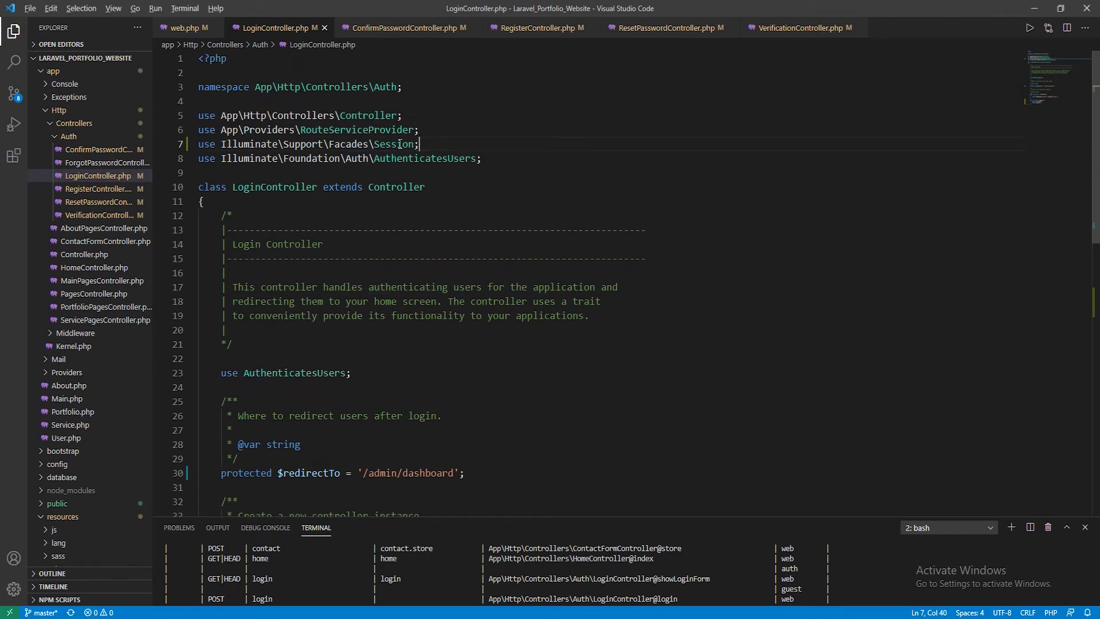
pyautogui.hotkey('shift', 'alt', 'Down')
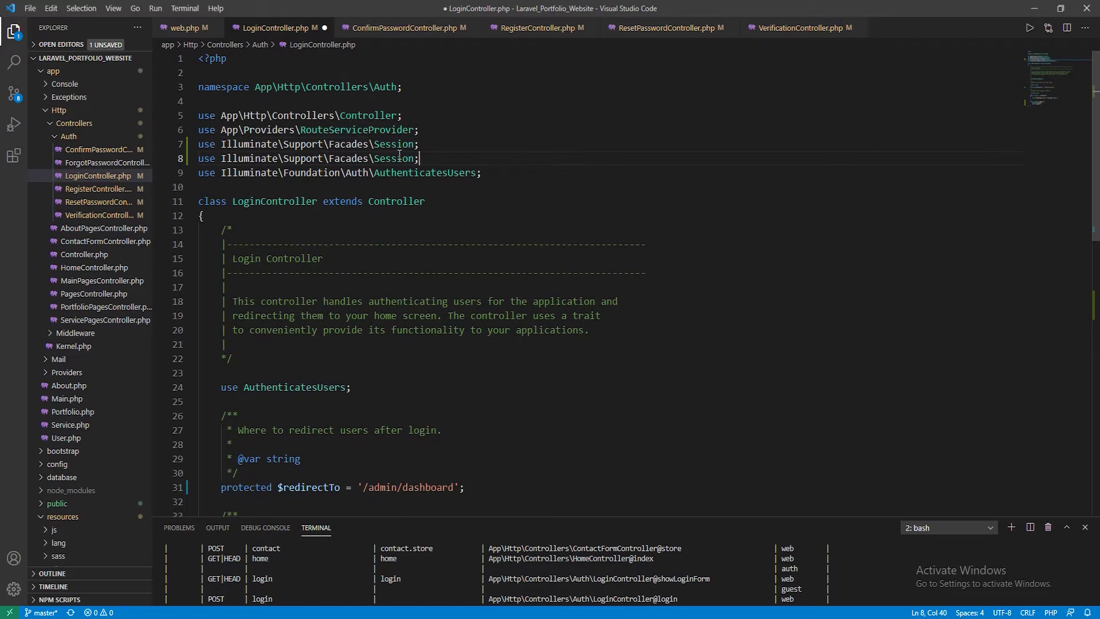
pyautogui.doubleClick(399, 158)
pyautogui.write('Auth')
pyautogui.hotkey('ctrl', 's')
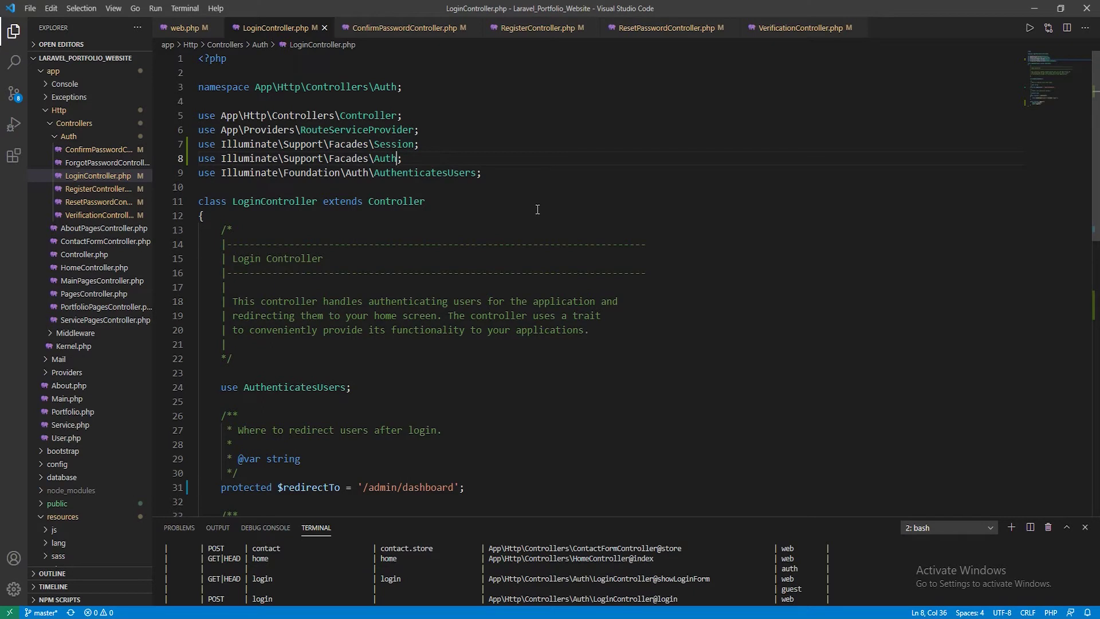
# Finish logout() with return redirect('/'); and save the file
pyautogui.scroll(-9, 537, 210)
pyautogui.click(351, 304)
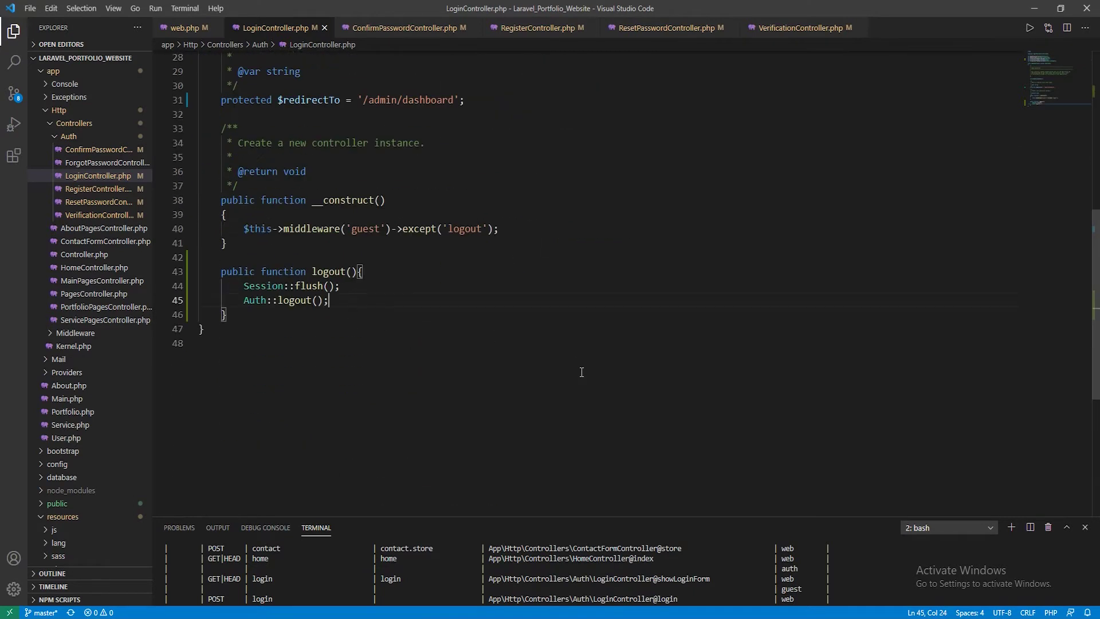
pyautogui.press('Return')
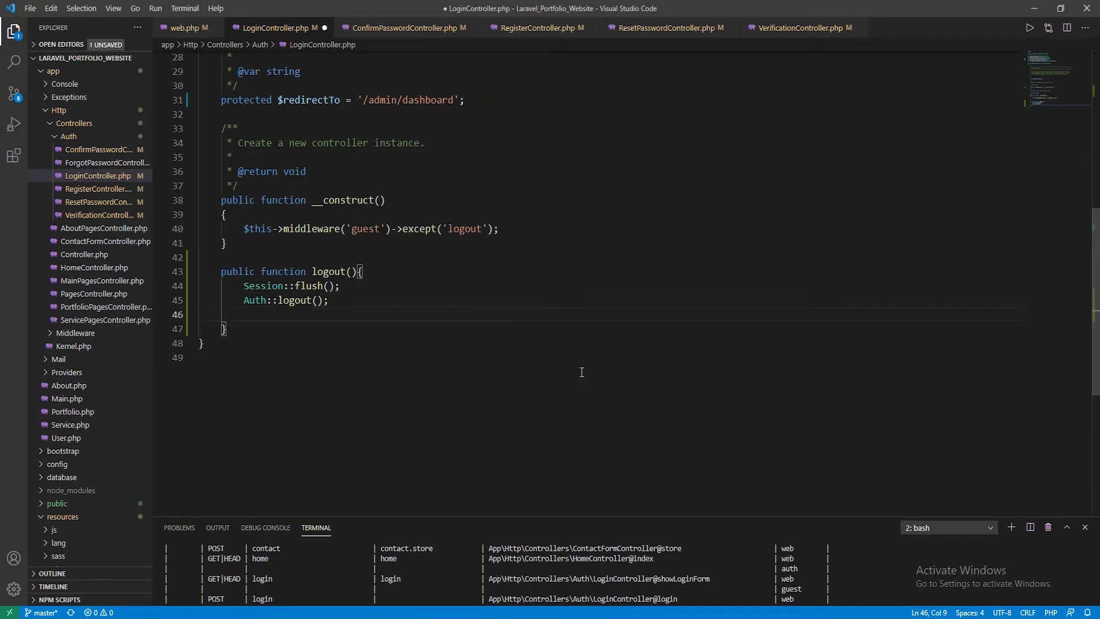
pyautogui.write('return redirect(')
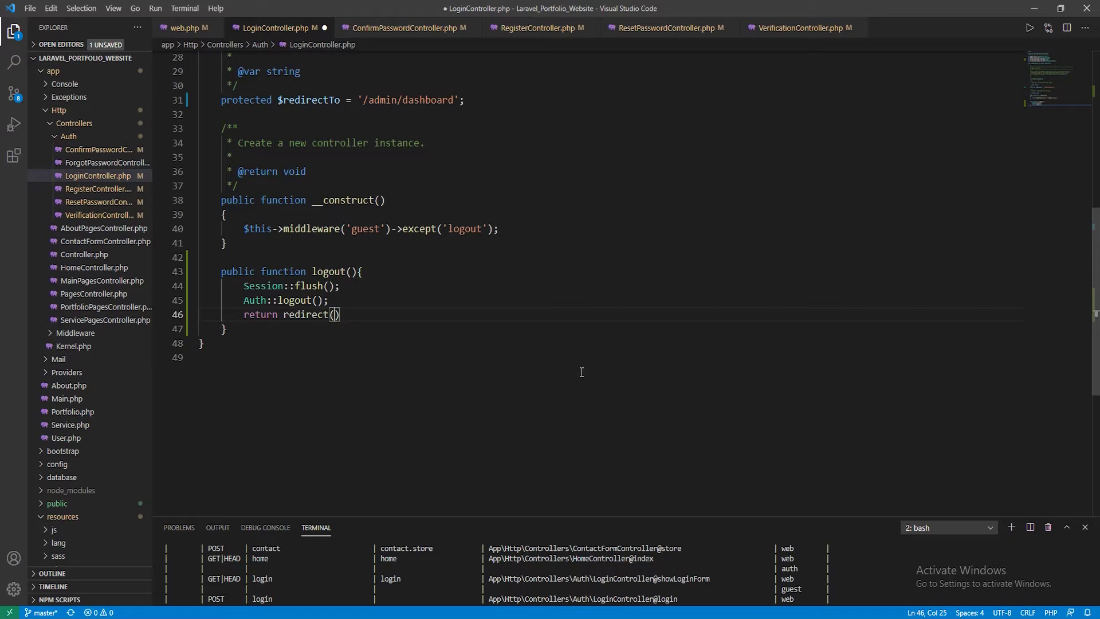
pyautogui.write("'/")
pyautogui.press('BackSpace')
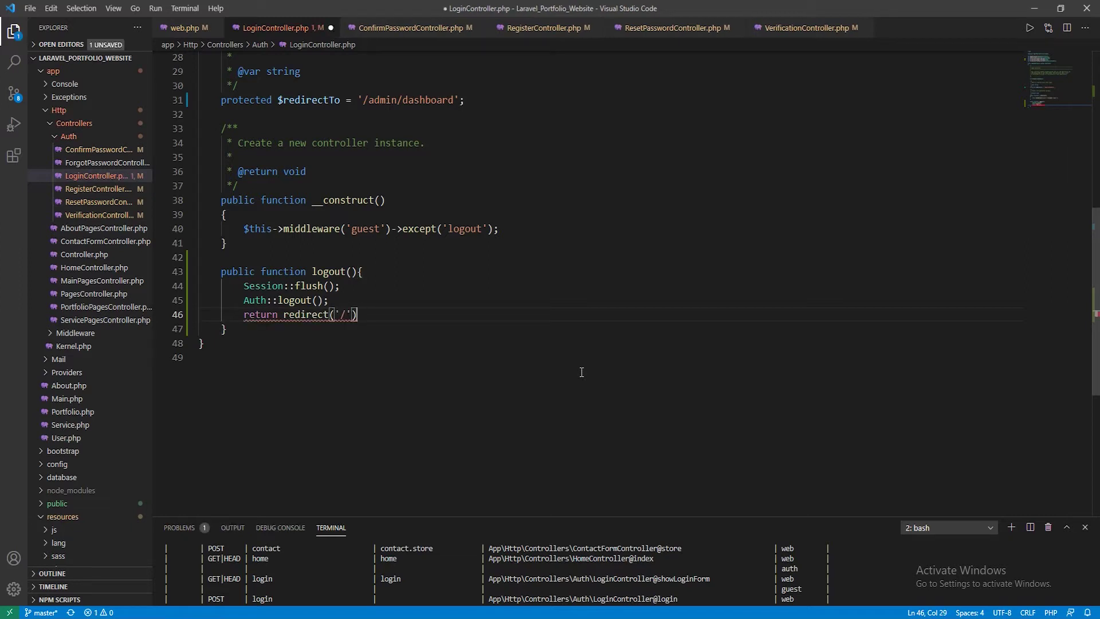
pyautogui.write(';')
pyautogui.hotkey('ctrl', 's')
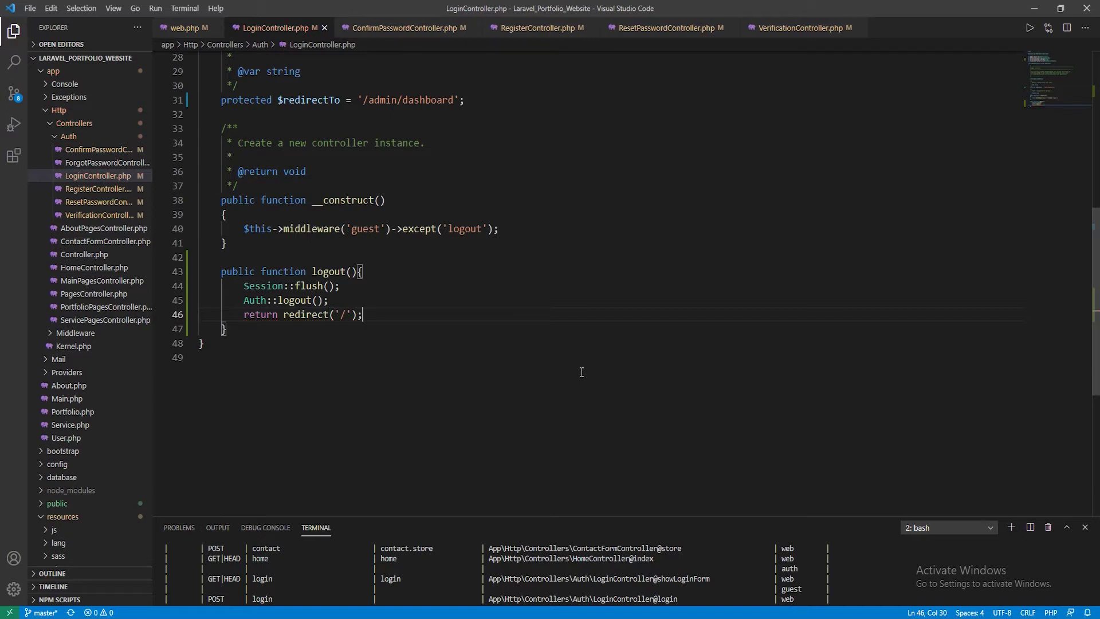
pyautogui.hotkey('alt', 'Tab')
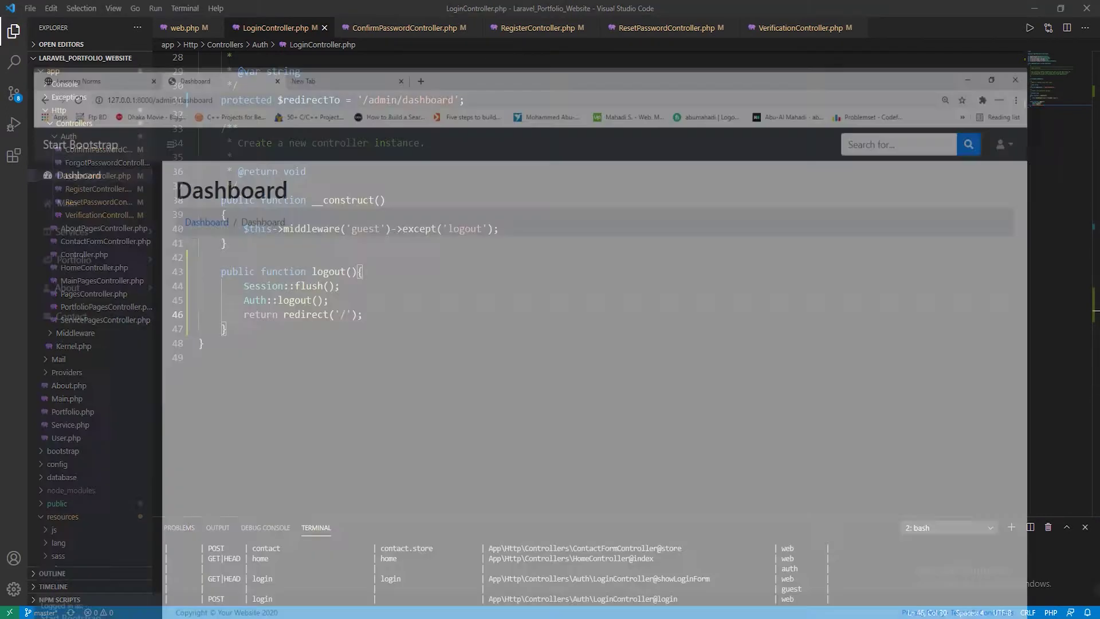
# Reload the admin dashboard, check the account menu, then minimize Chrome
pyautogui.press('F5')
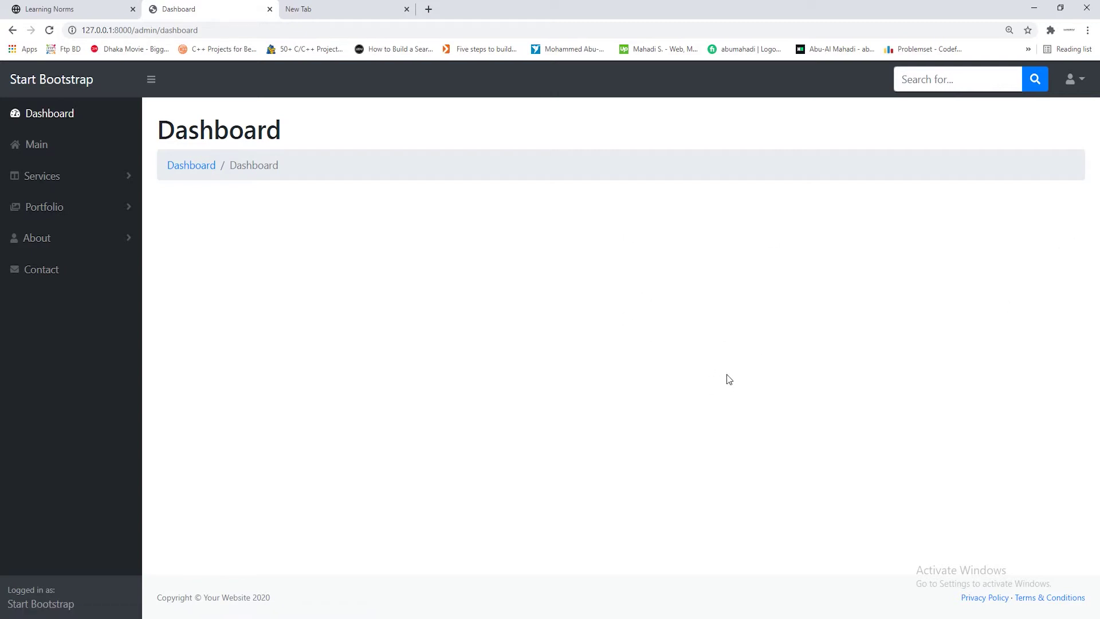
pyautogui.click(1077, 81)
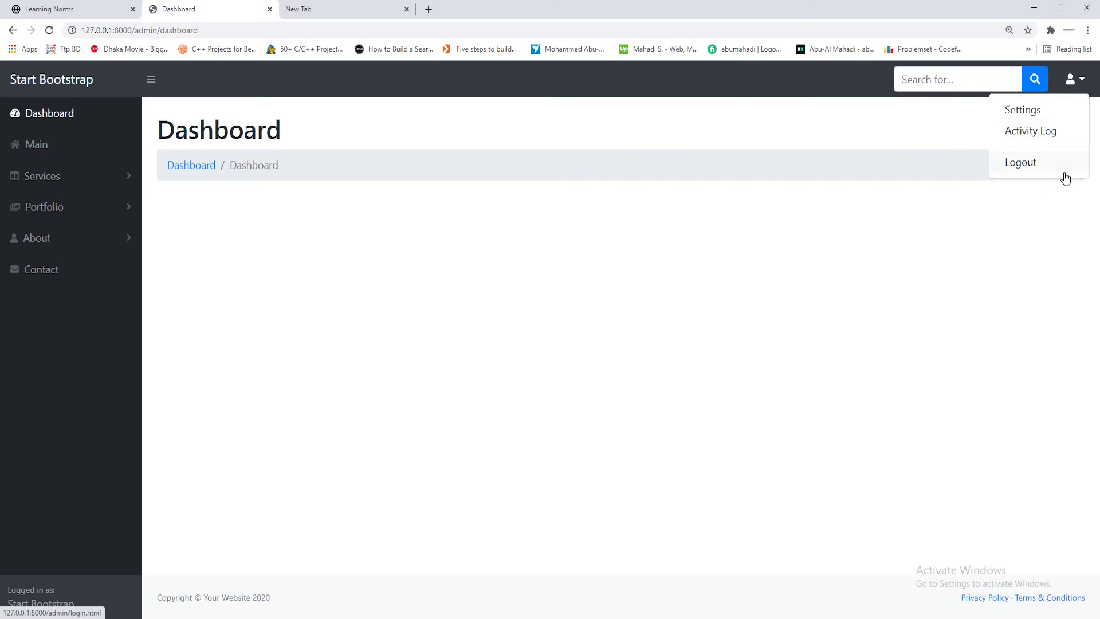
pyautogui.click(1030, 284)
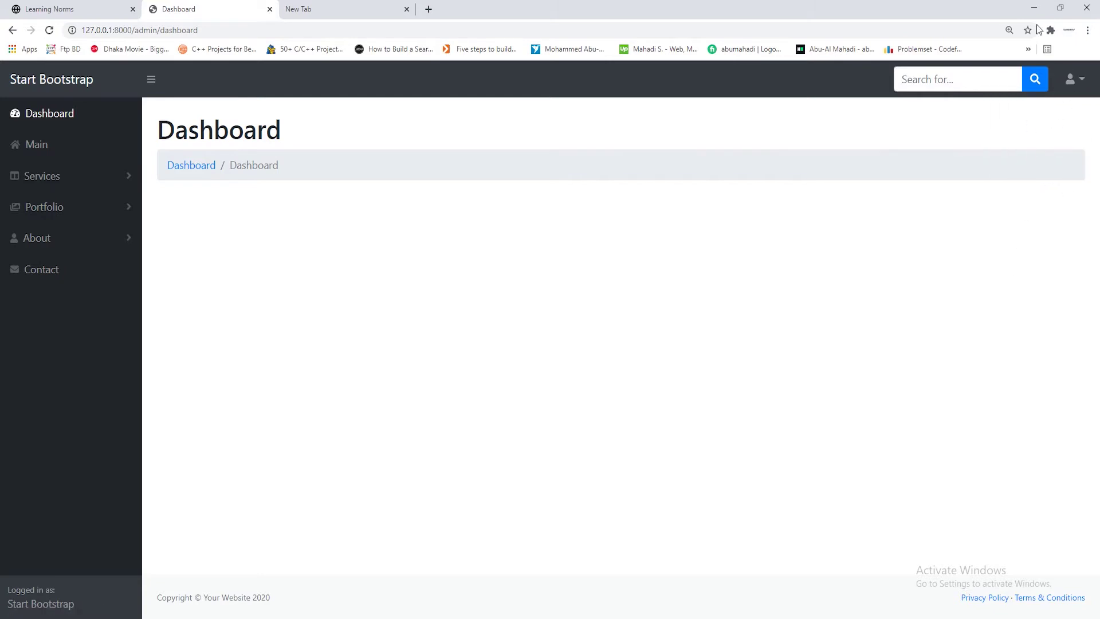
pyautogui.click(1034, 8)
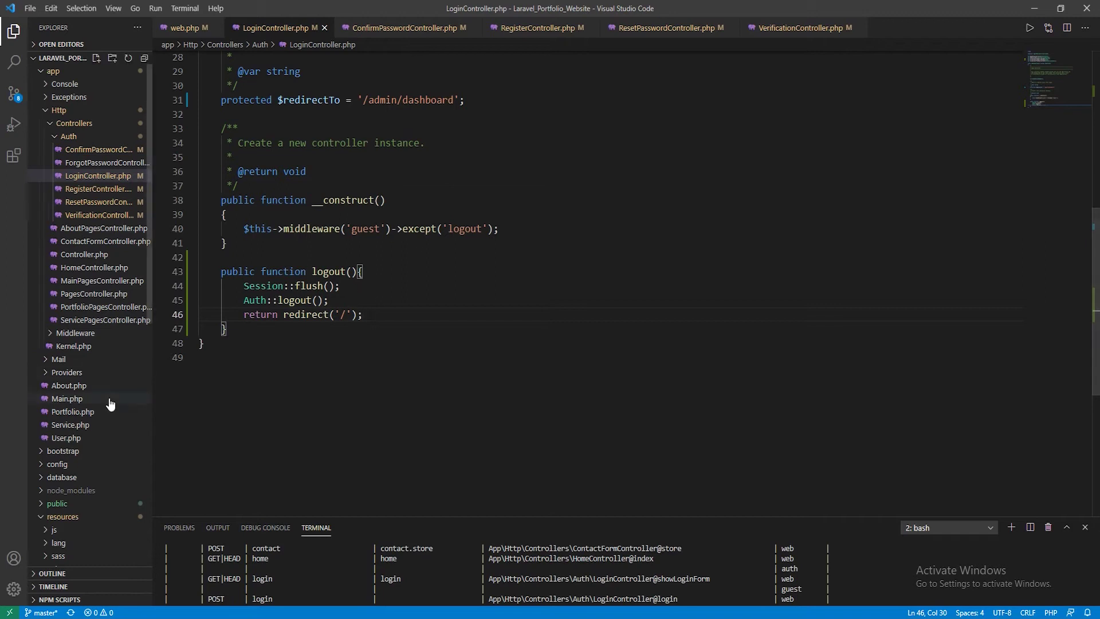
# Open resources/views/layouts/app.blade.php from the Explorer
pyautogui.scroll(-6, 92, 400)
pyautogui.scroll(-1, 88, 400)
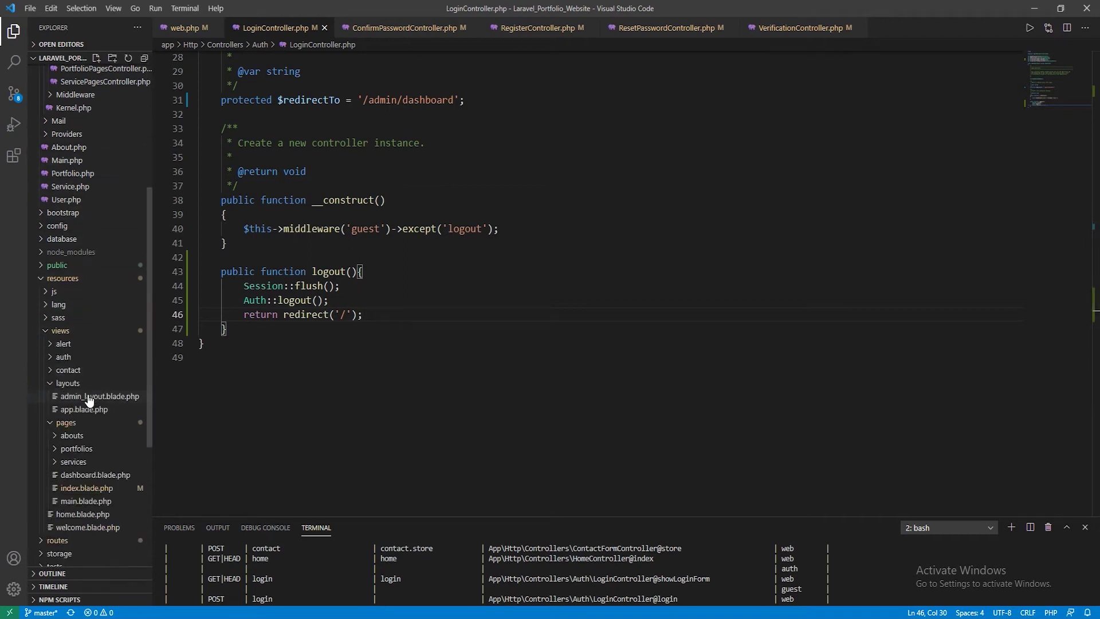
pyautogui.scroll(-3, 88, 400)
pyautogui.scroll(3, 87, 412)
pyautogui.click(92, 409)
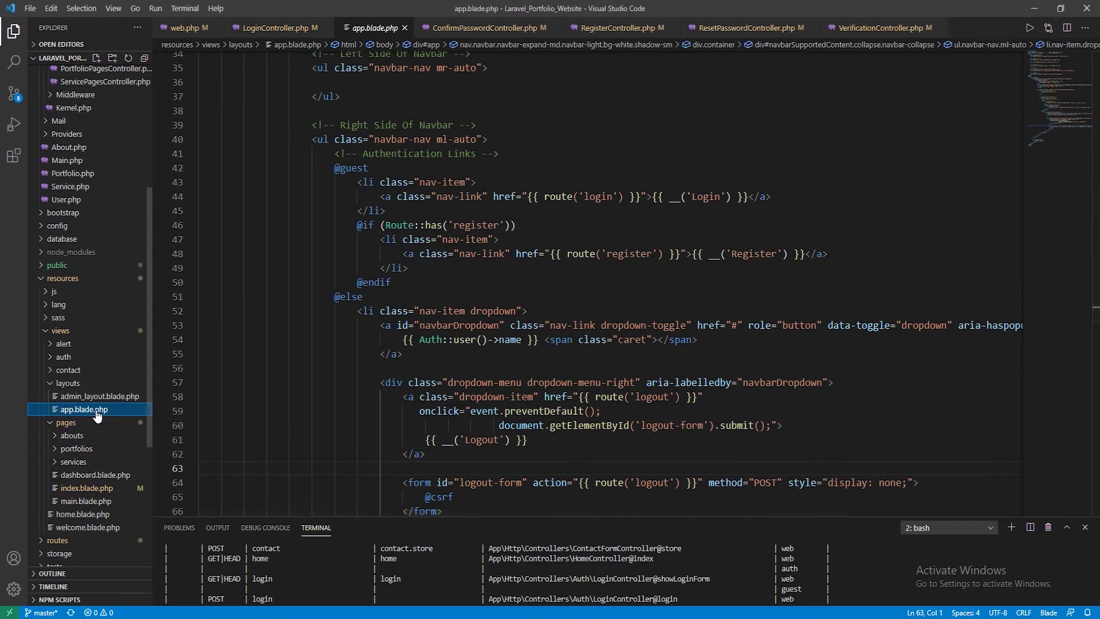
pyautogui.scroll(2, 483, 396)
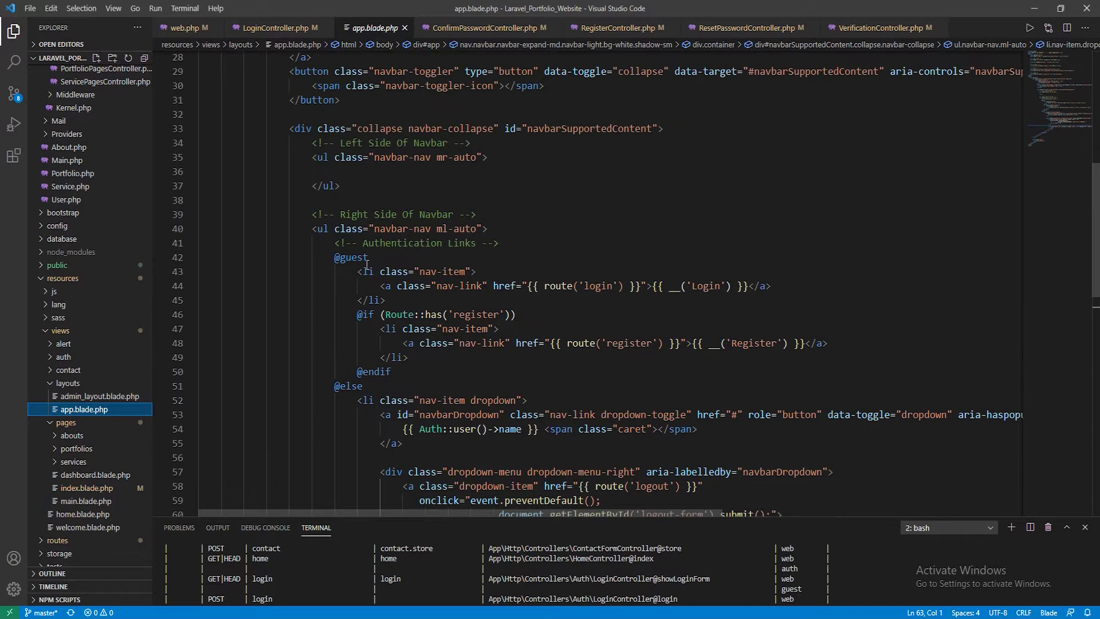
pyautogui.scroll(-6, 320, 230)
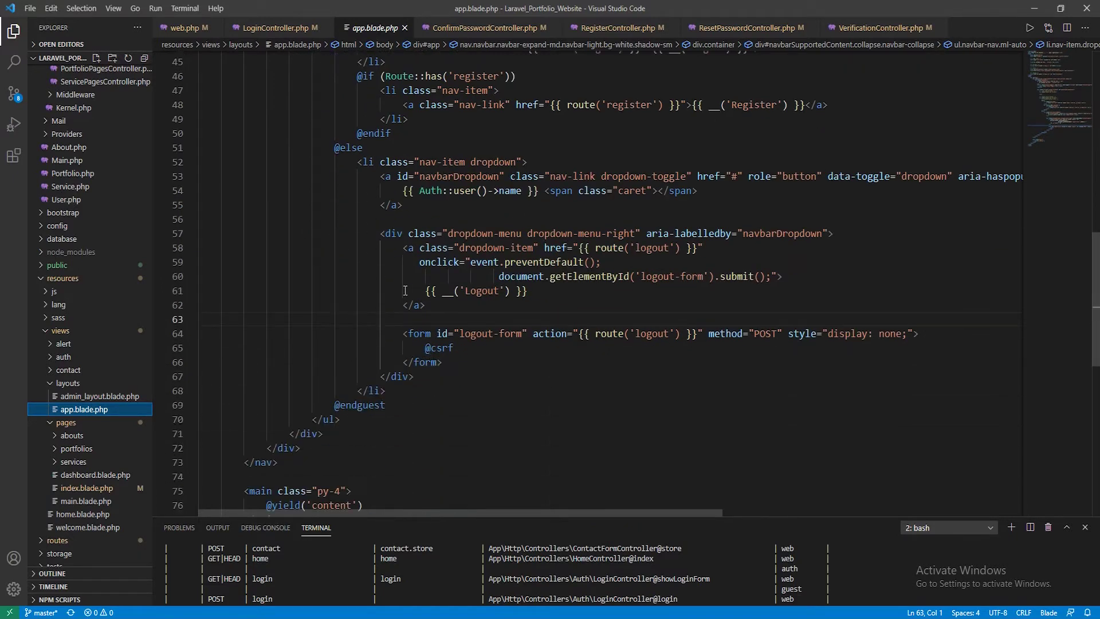
pyautogui.scroll(4, 389, 344)
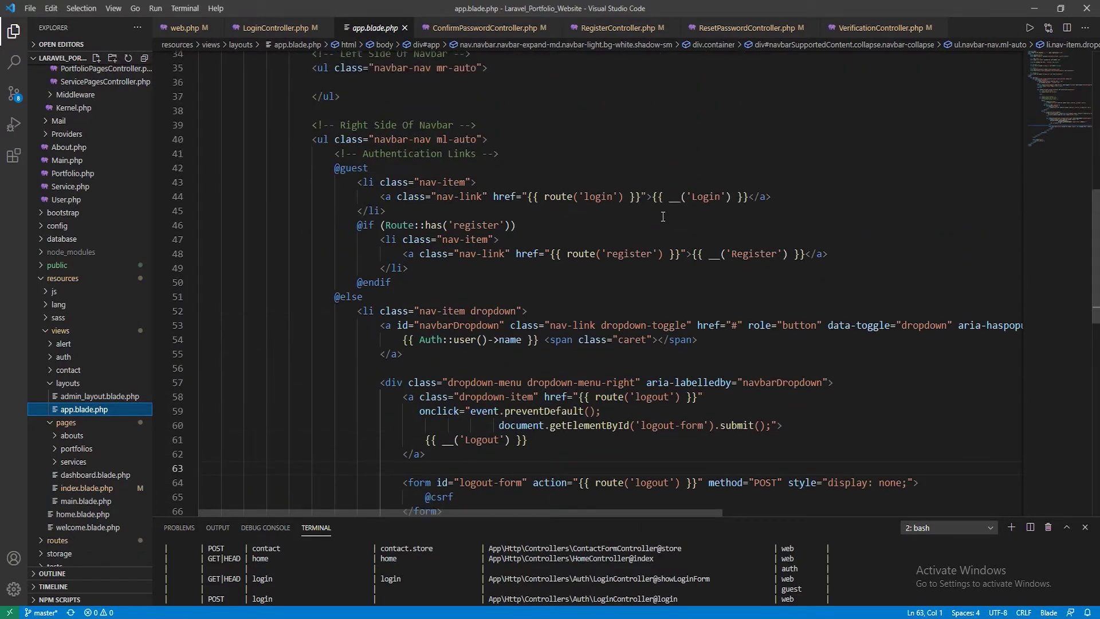
# Fold and select the <ul class="navbar-nav ml-auto"> authentication links block for copying
pyautogui.click(629, 253)
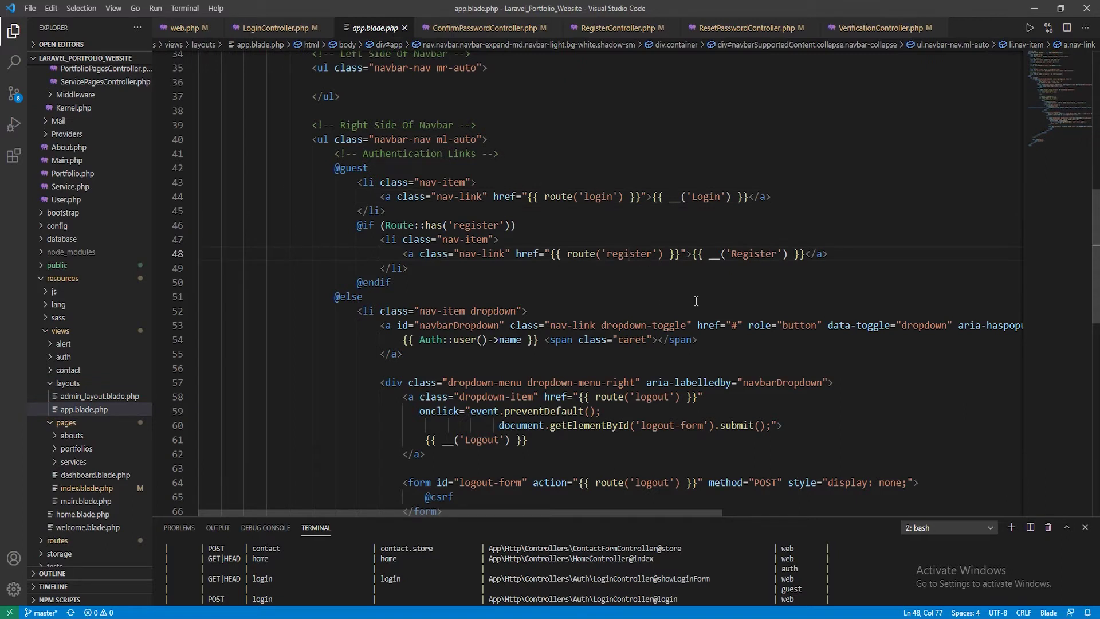
pyautogui.scroll(-3, 696, 300)
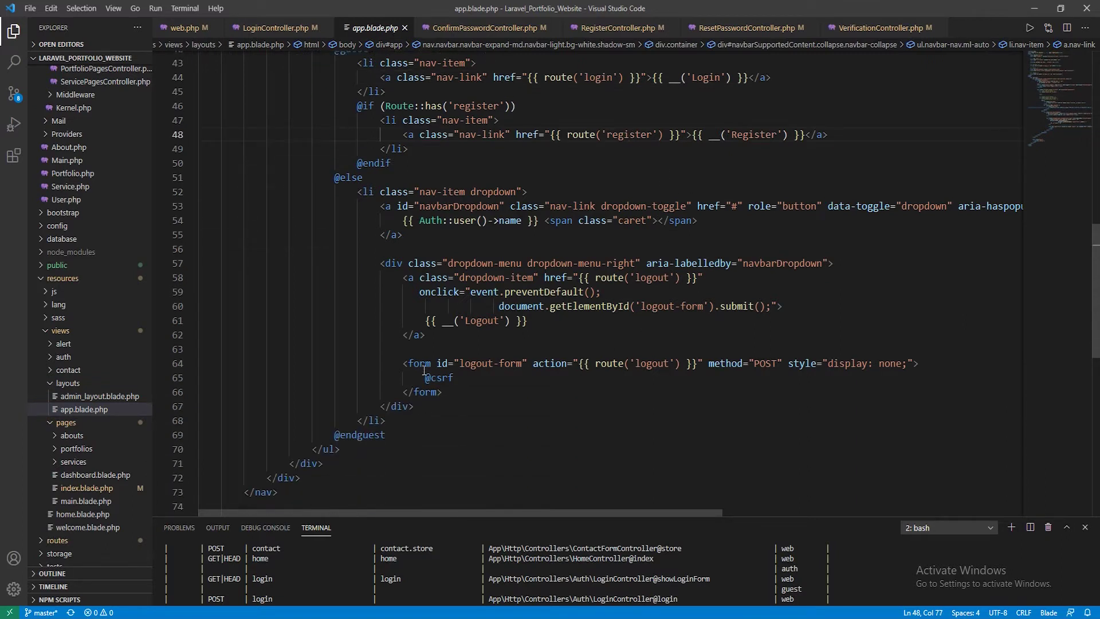
pyautogui.scroll(3, 424, 371)
pyautogui.scroll(1, 473, 401)
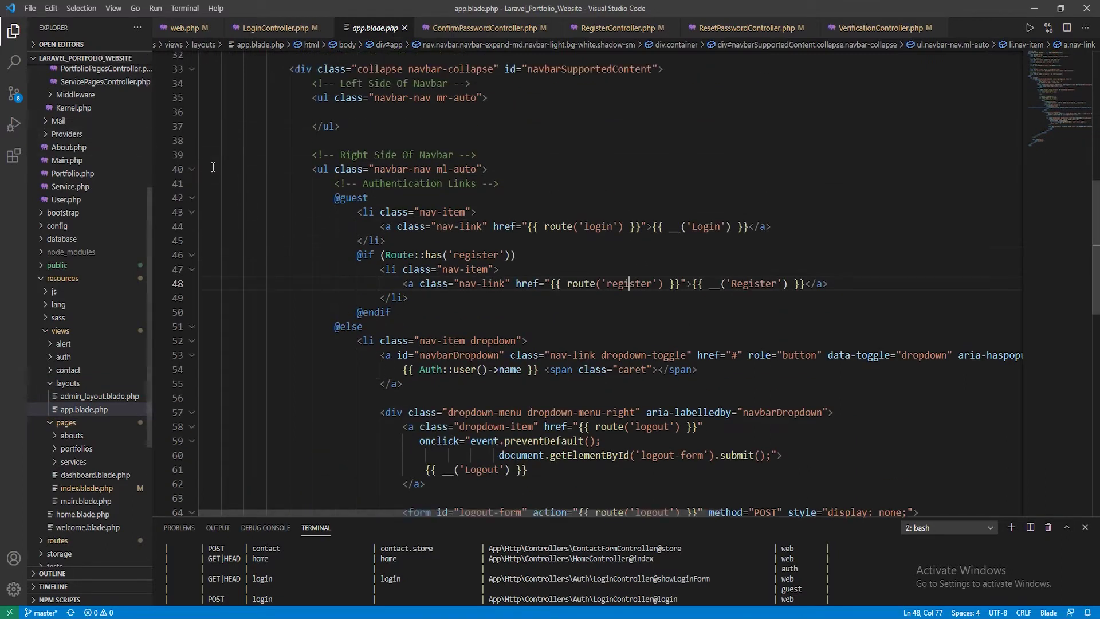
pyautogui.click(192, 171)
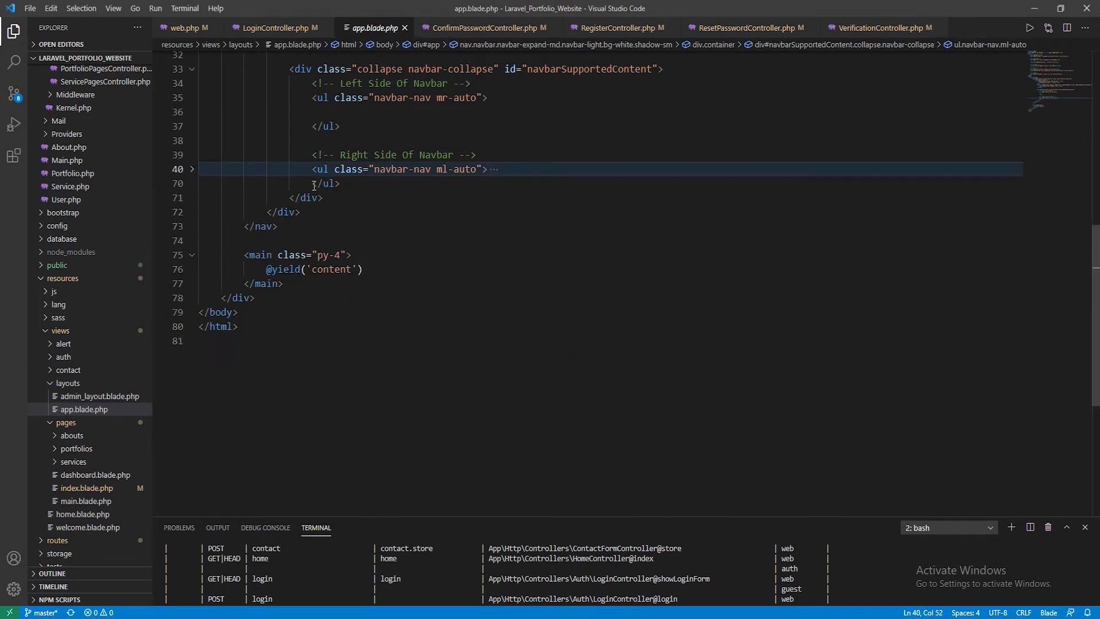
pyautogui.moveTo(348, 187); pyautogui.dragTo(193, 176)
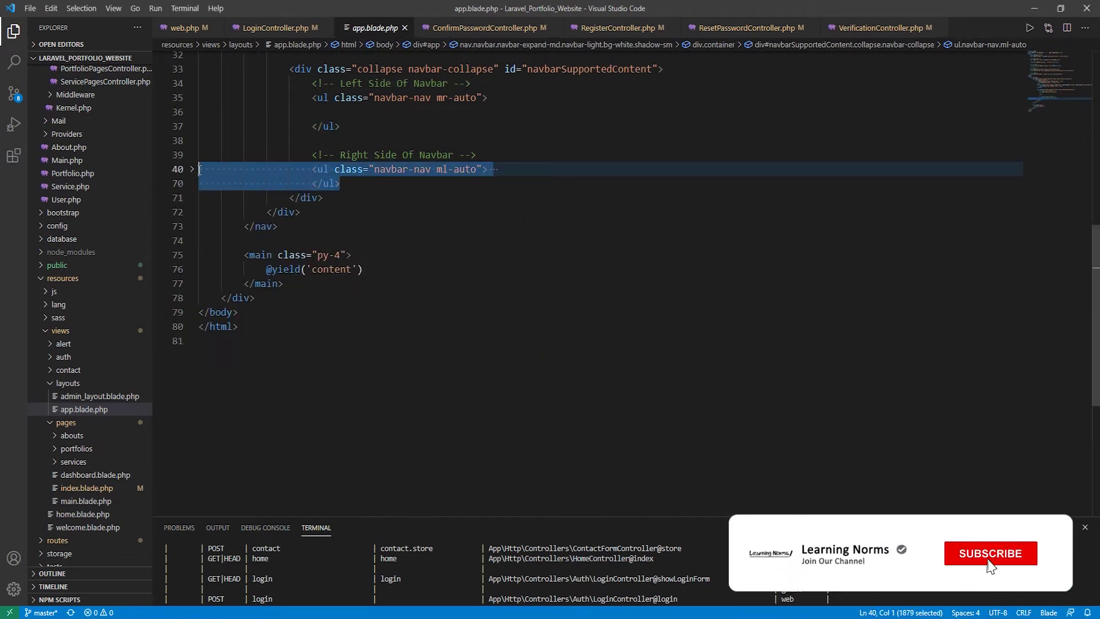
pyautogui.click(192, 169)
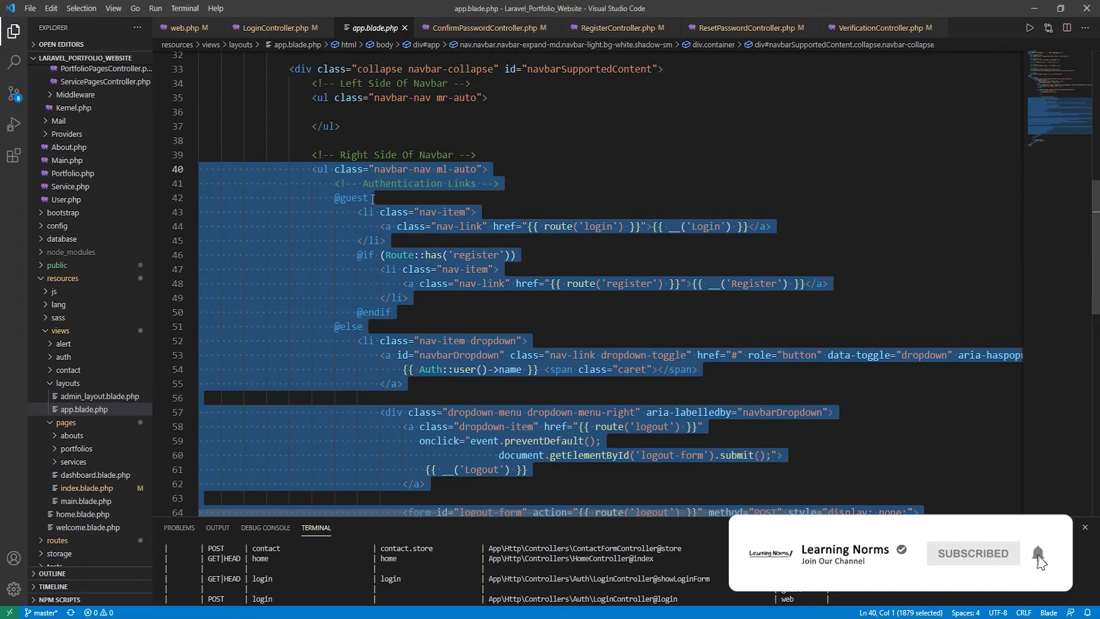
pyautogui.scroll(-4, 380, 219)
pyautogui.scroll(-1, 380, 219)
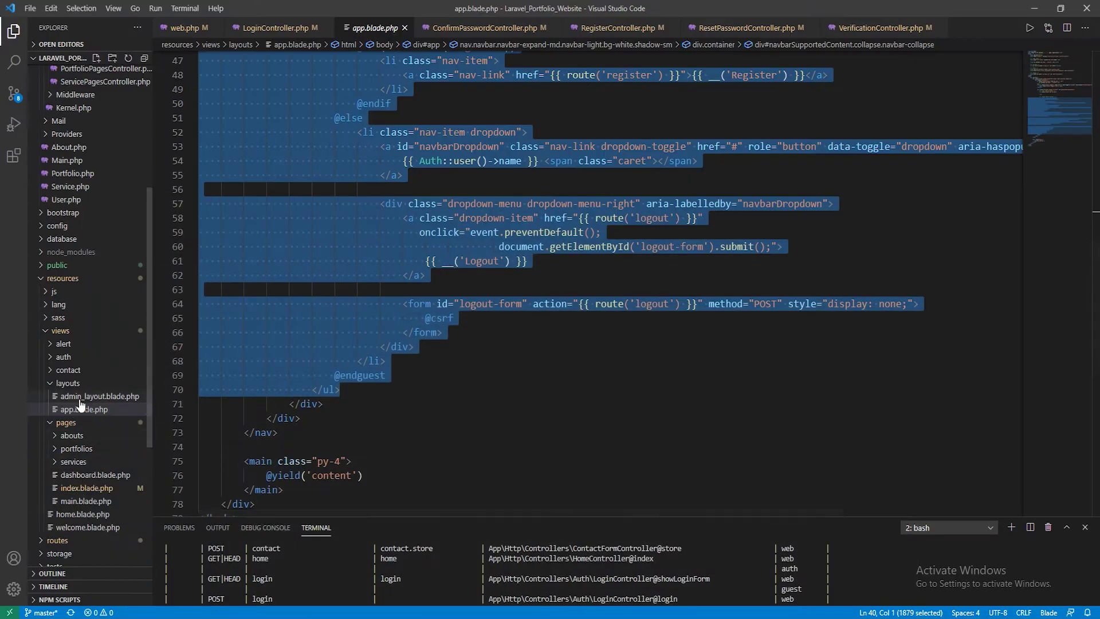
# In admin_layout.blade.php, paste the auth links block over the navbar user dropdown (lines 27–37)
pyautogui.click(81, 401)
pyautogui.scroll(3, 460, 418)
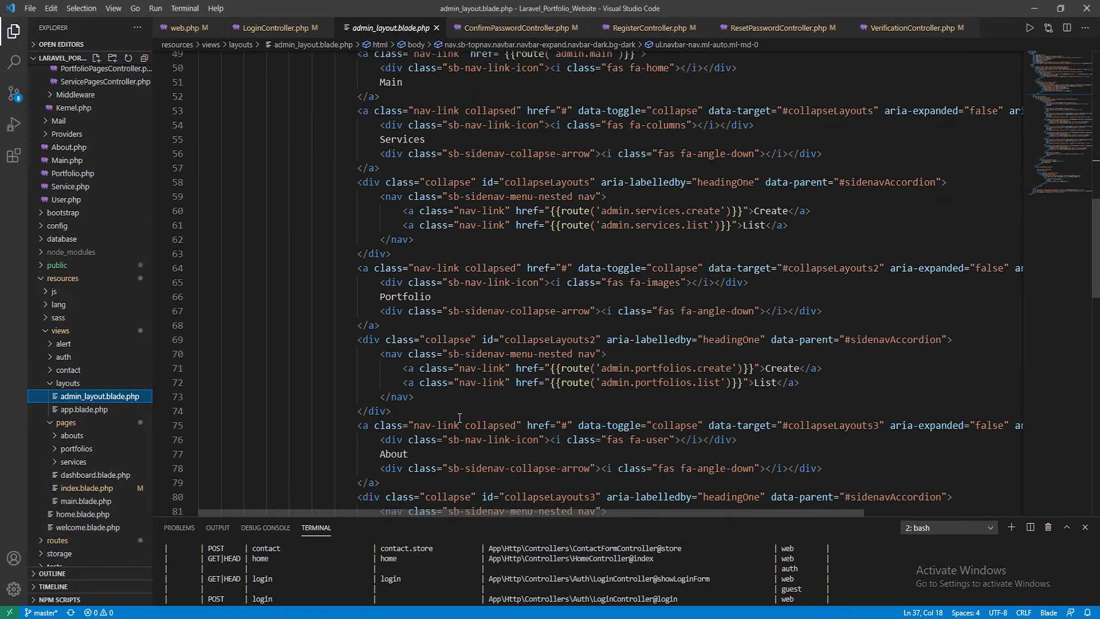
pyautogui.scroll(10, 460, 417)
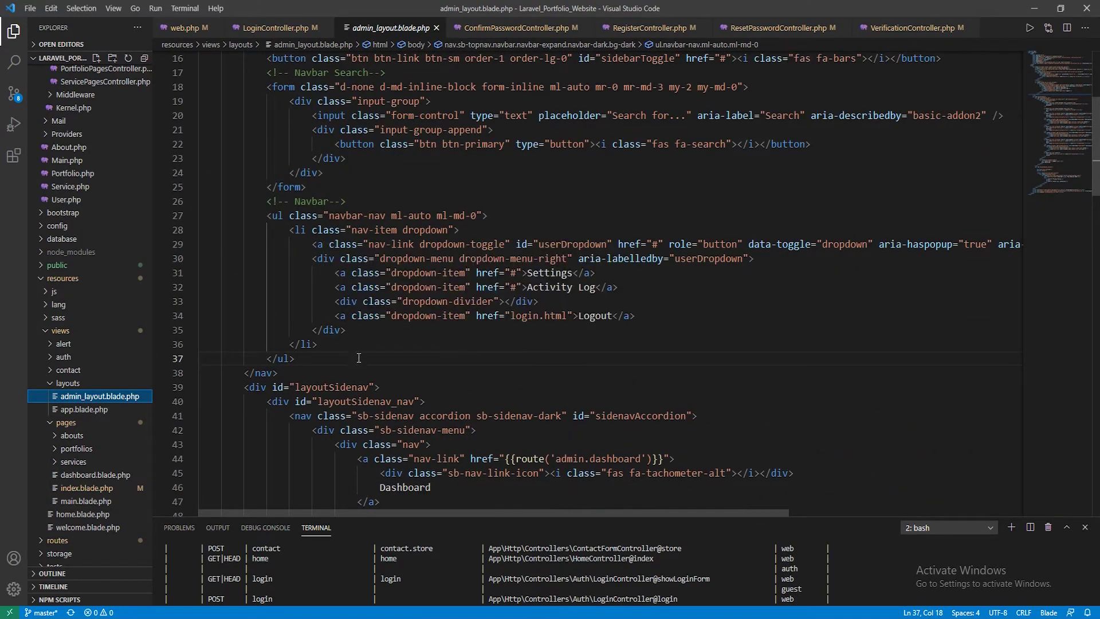
pyautogui.moveTo(294, 358); pyautogui.dragTo(194, 215)
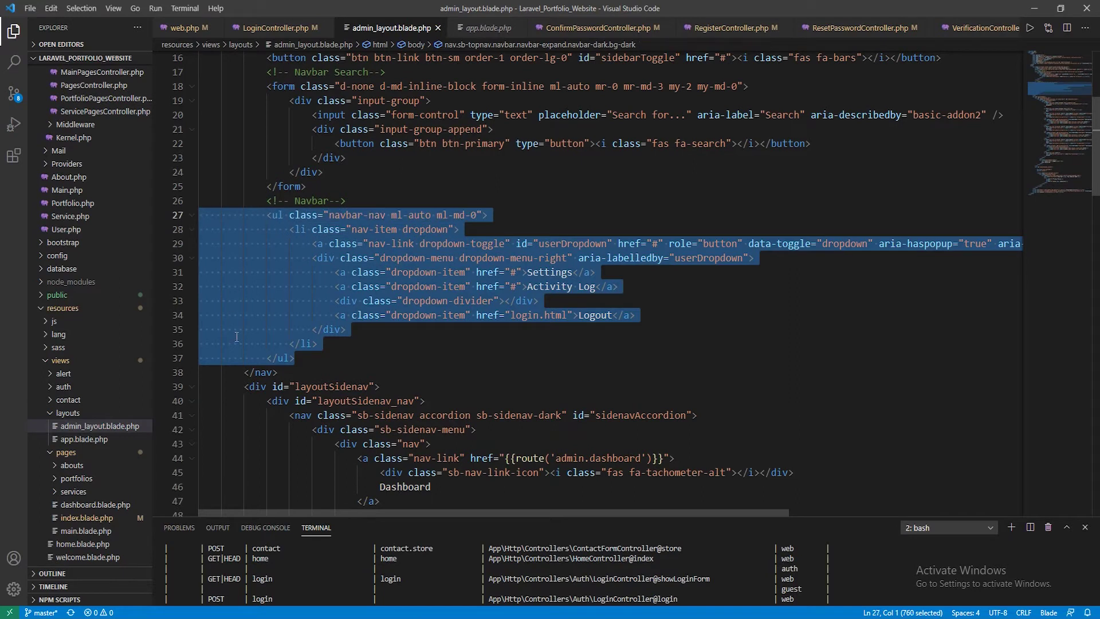
pyautogui.hotkey('ctrl', 'v')
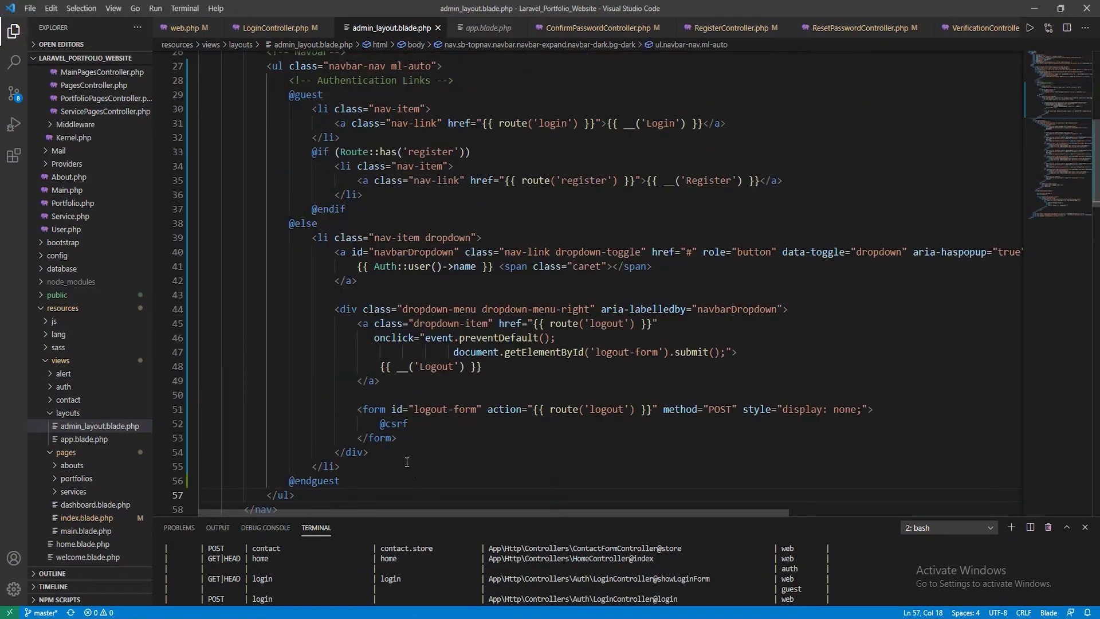
pyautogui.scroll(5, 408, 461)
pyautogui.scroll(-4, 412, 296)
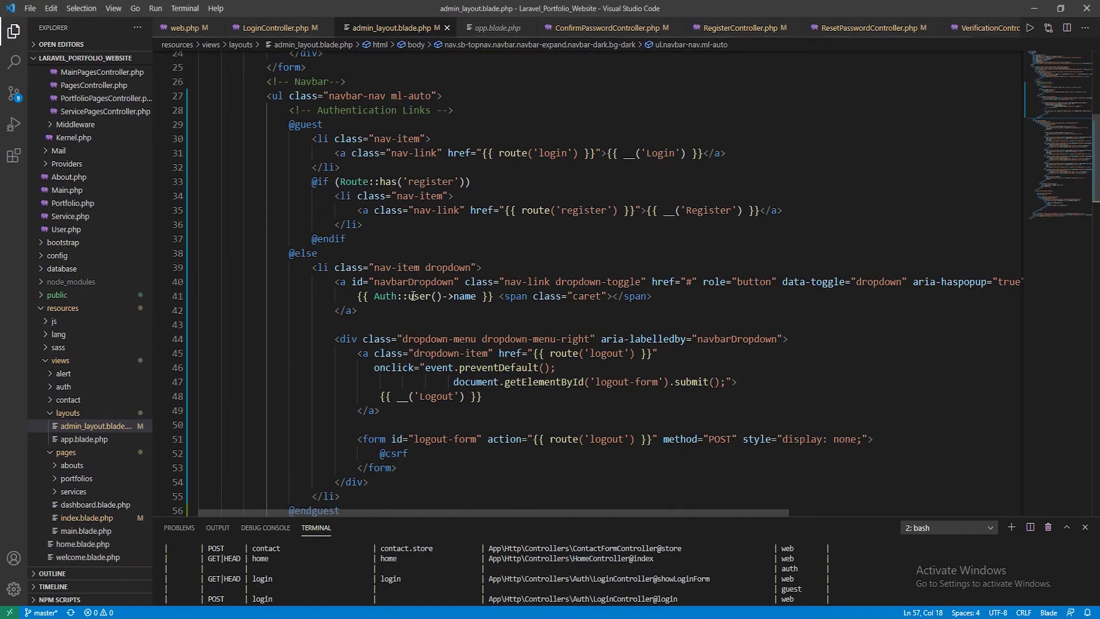
pyautogui.scroll(-4, 413, 295)
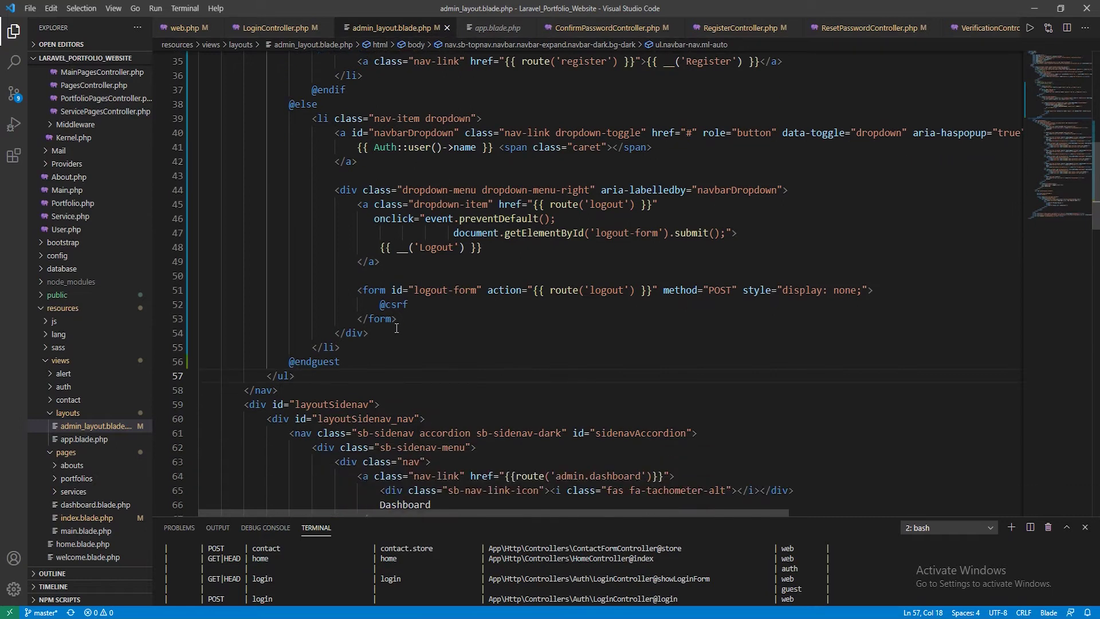
pyautogui.hotkey('alt', 'Tab')
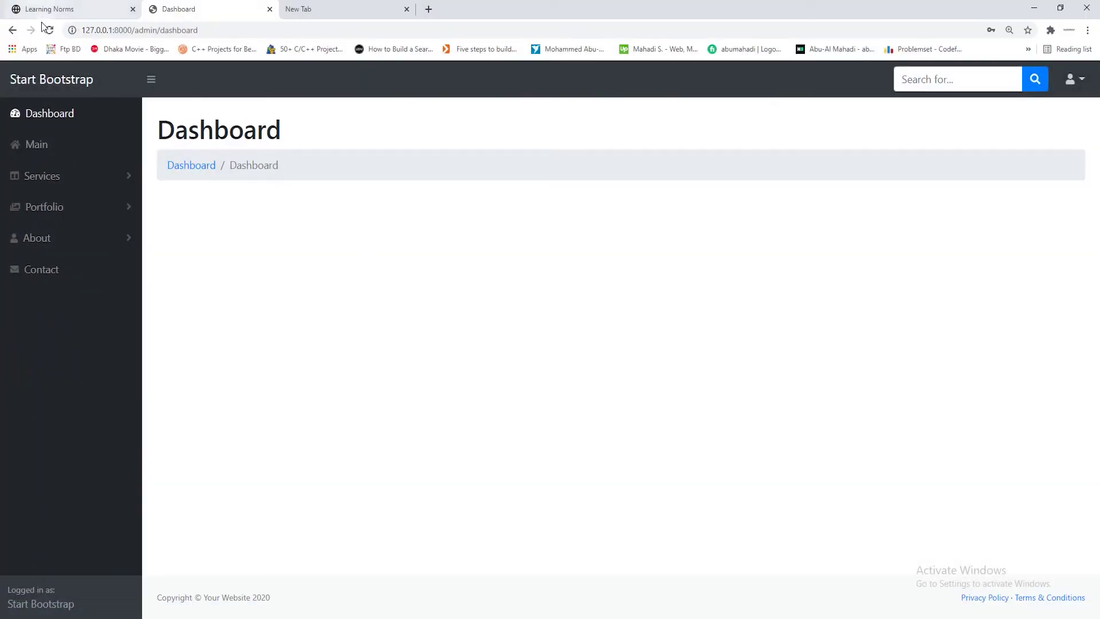
# Reload the dashboard, check the username dropdown now lists Logout, then minimize Chrome
pyautogui.click(48, 29)
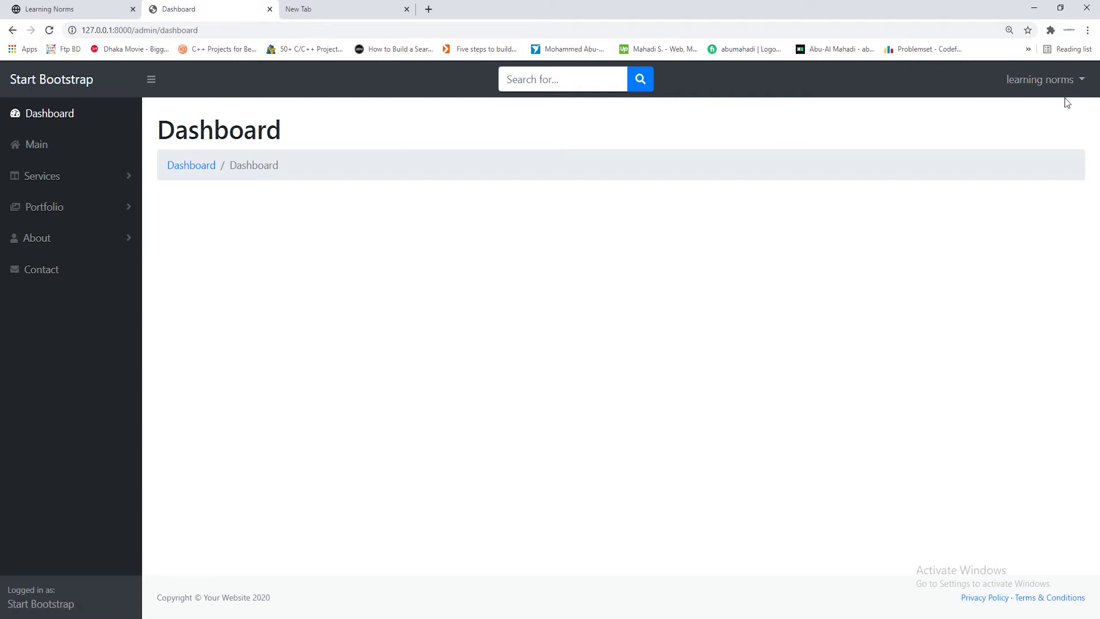
pyautogui.click(1072, 80)
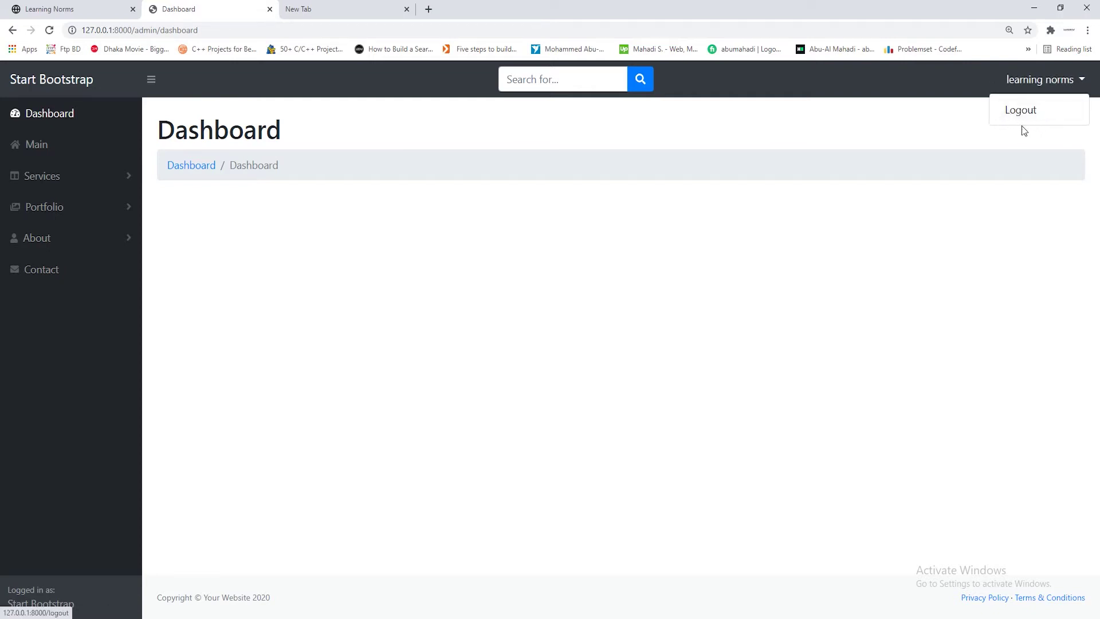
pyautogui.click(1004, 315)
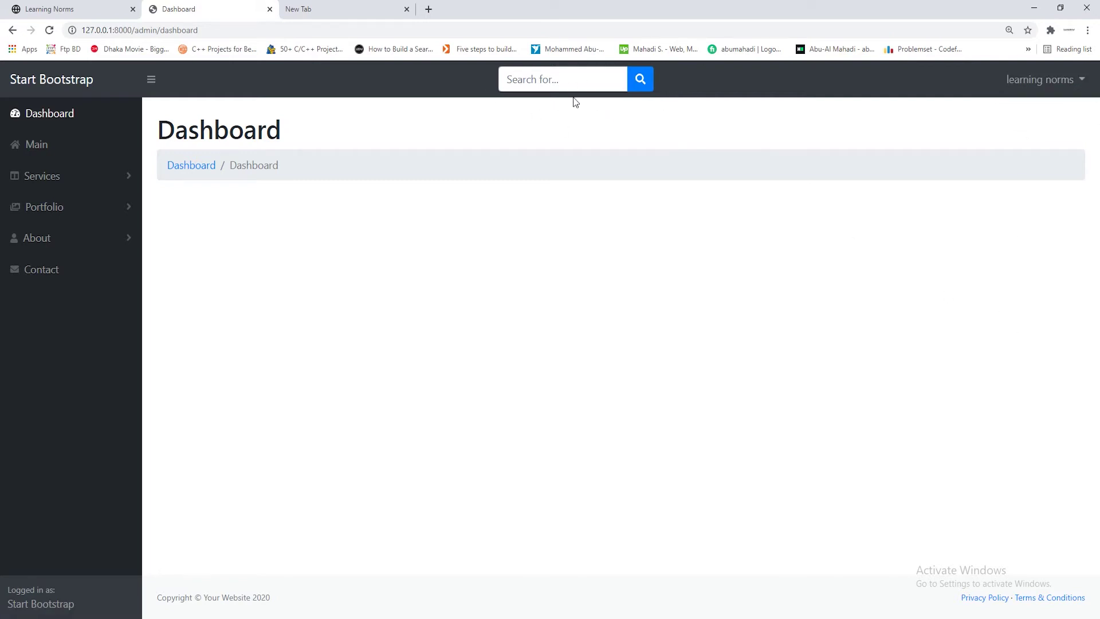
pyautogui.click(1034, 7)
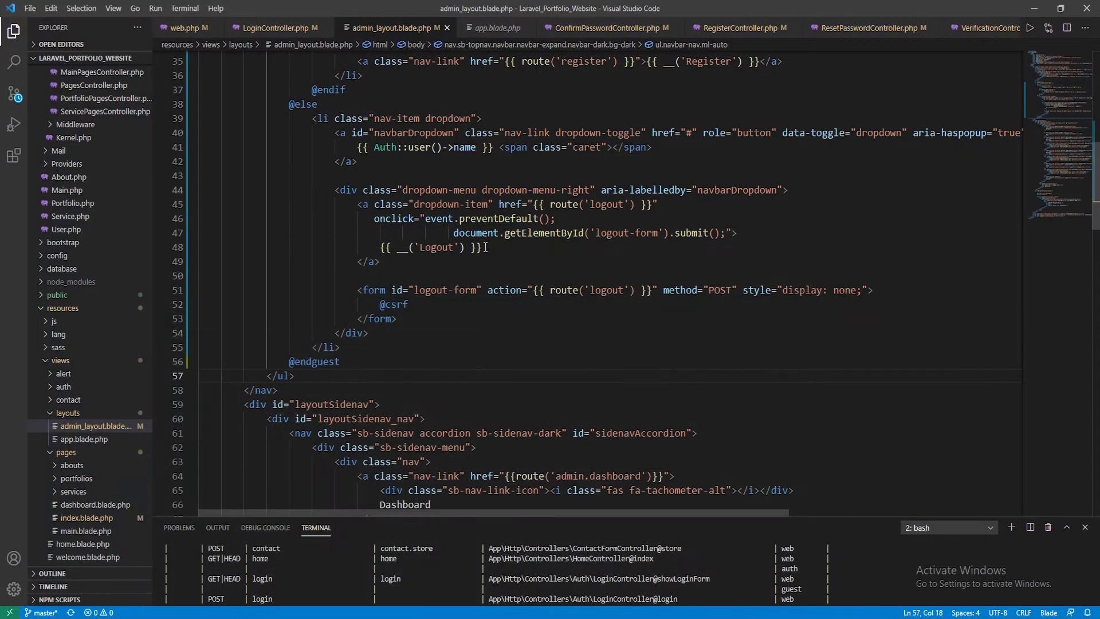
# Wrap the navbar search input and button (lines 20–23) in a Blade comment
pyautogui.scroll(5, 321, 297)
pyautogui.scroll(3, 322, 301)
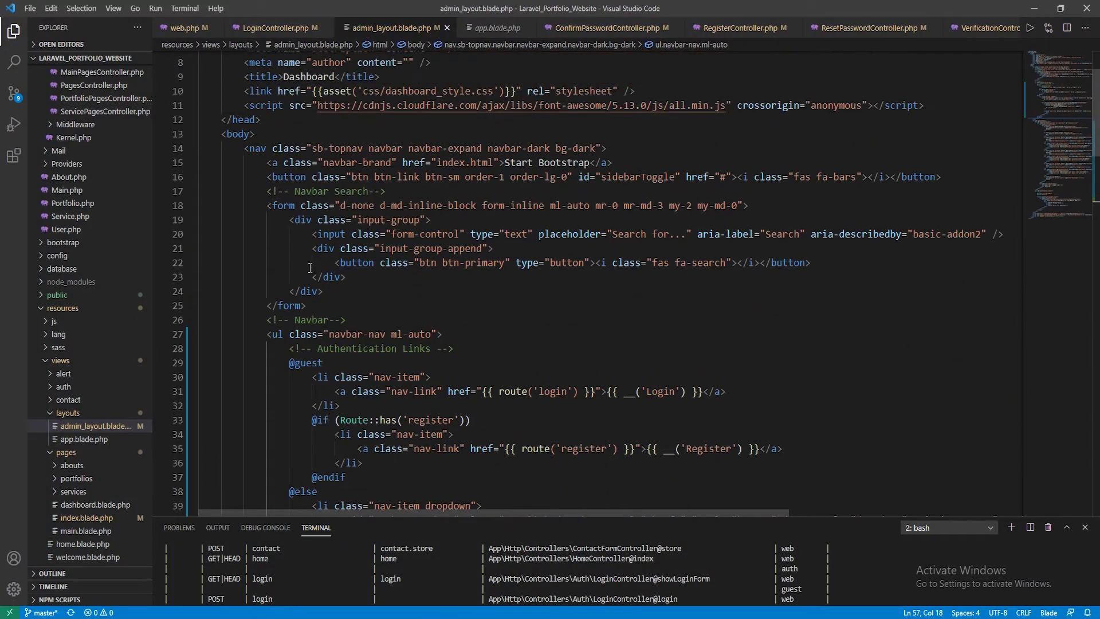
pyautogui.moveTo(312, 234); pyautogui.dragTo(347, 276)
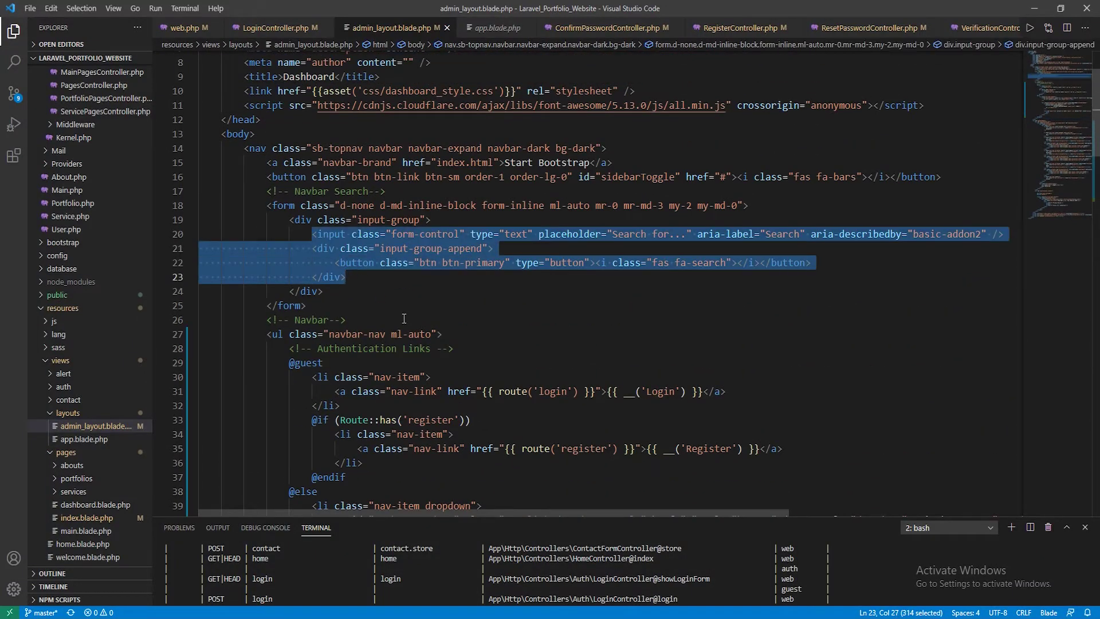
pyautogui.hotkey('ctrl', '/')
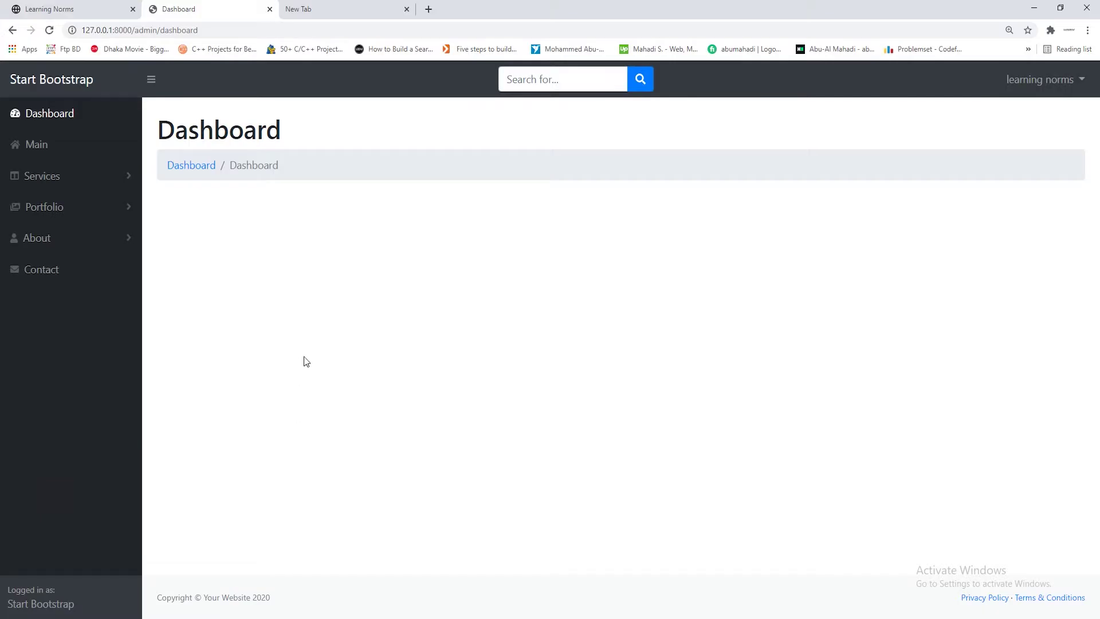
# Reload the dashboard to confirm the search box is gone, then log out from the username dropdown
pyautogui.press('F5')
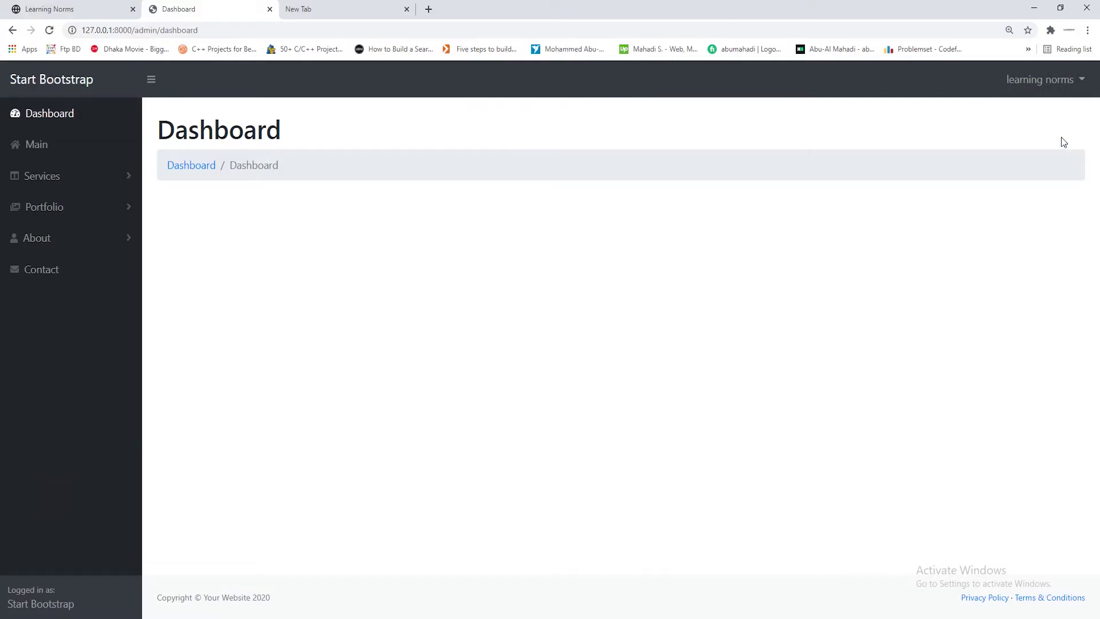
pyautogui.click(1064, 84)
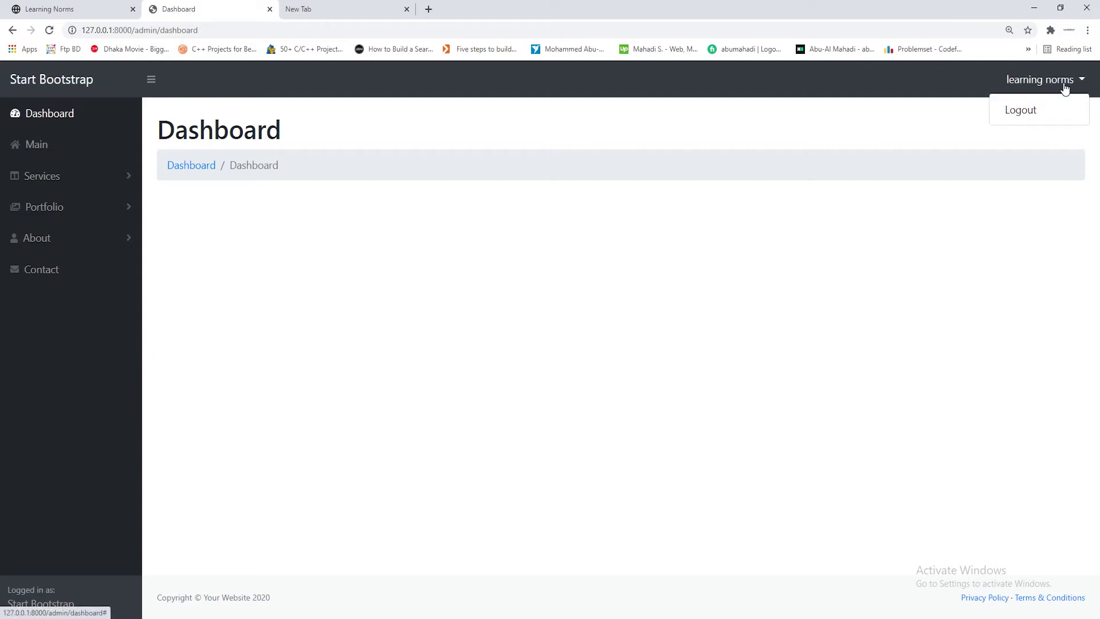
pyautogui.click(1036, 110)
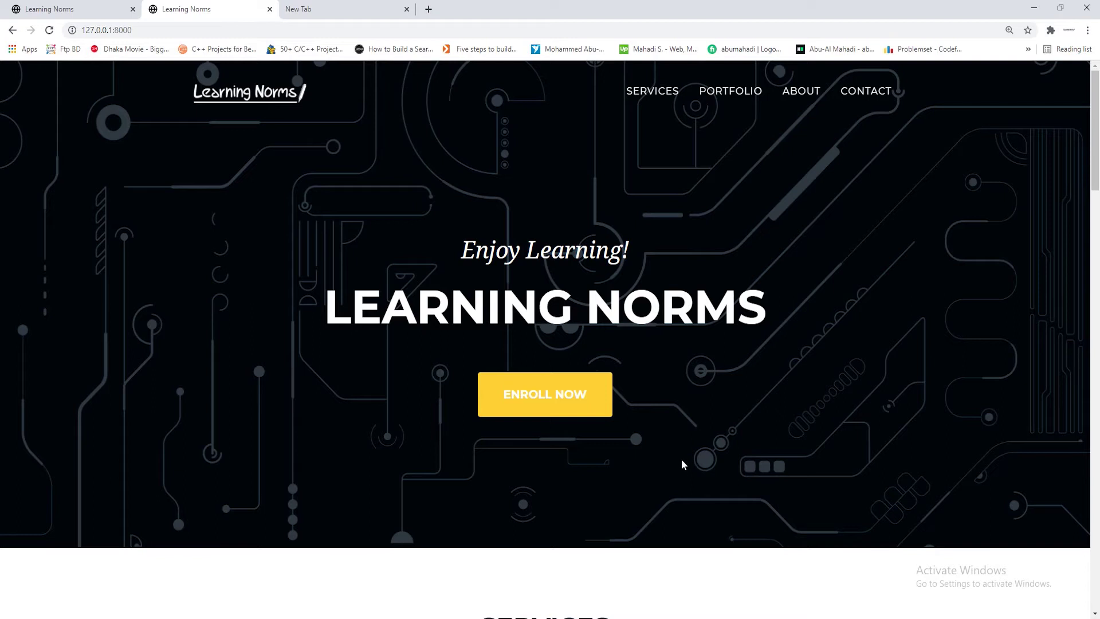
pyautogui.click(140, 30)
pyautogui.click(140, 30)
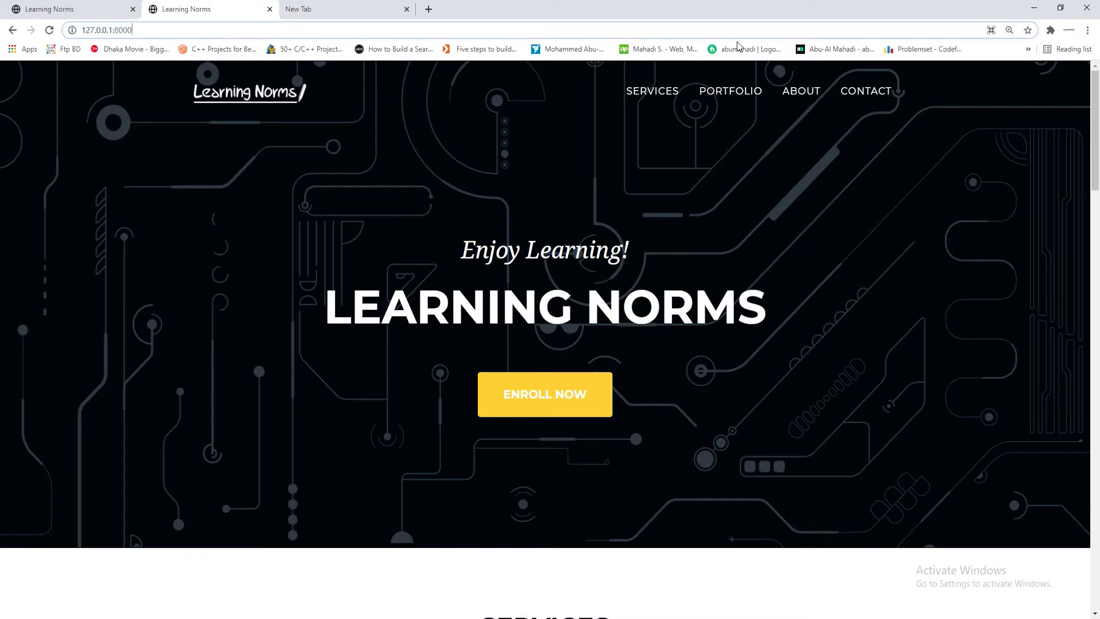
# Load /login, sign in with the saved e-mail and password, then log out of the admin
pyautogui.write('/login')
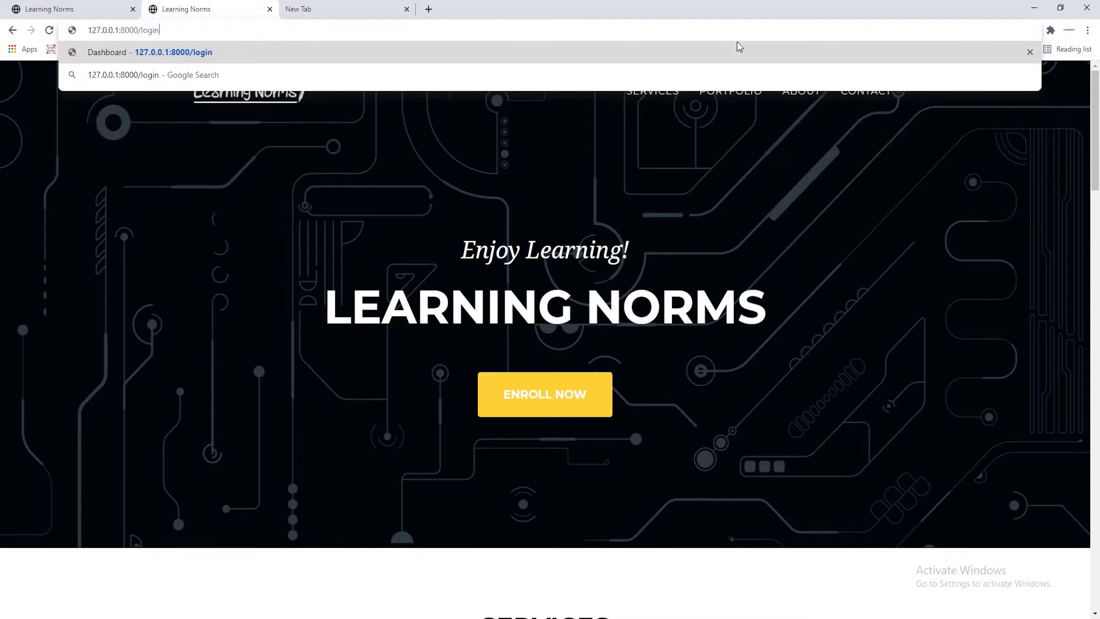
pyautogui.press('Return')
pyautogui.click(573, 171)
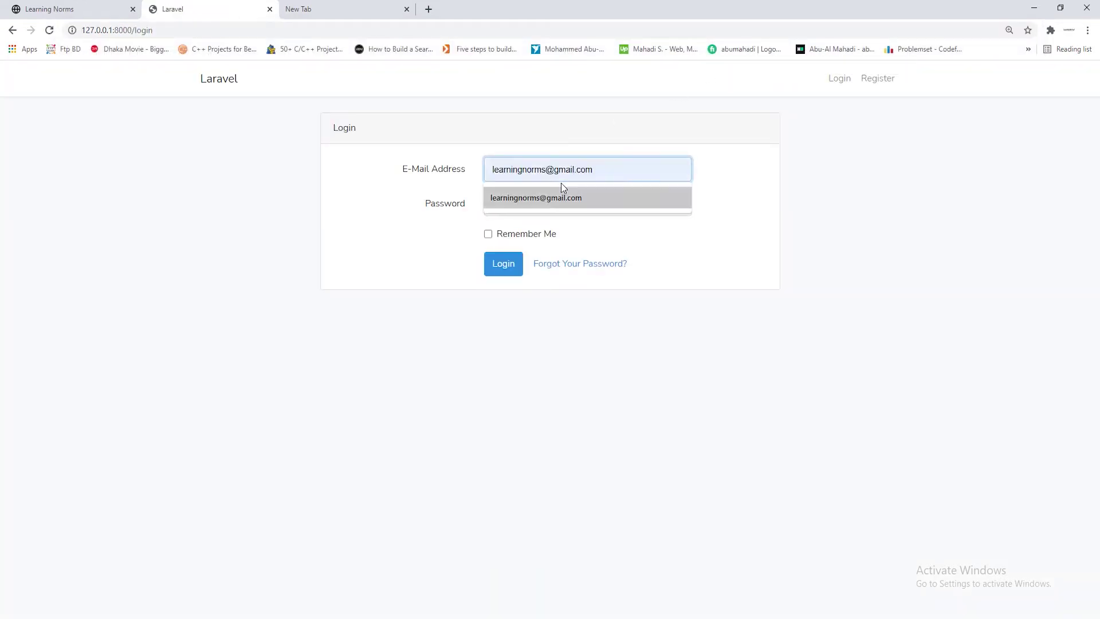
pyautogui.click(561, 185)
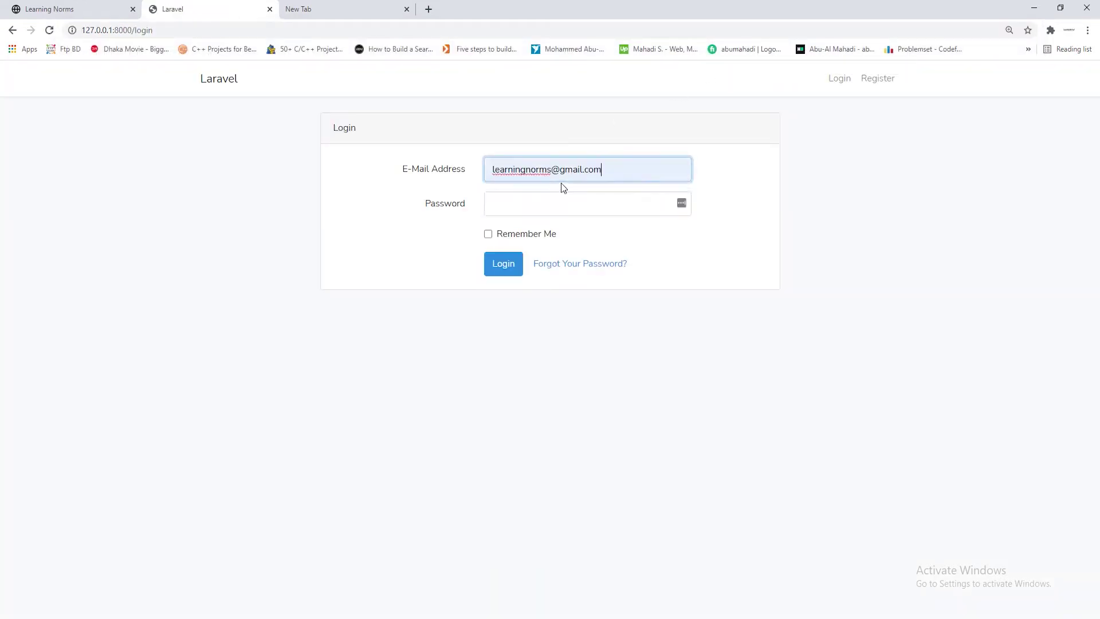
pyautogui.click(568, 208)
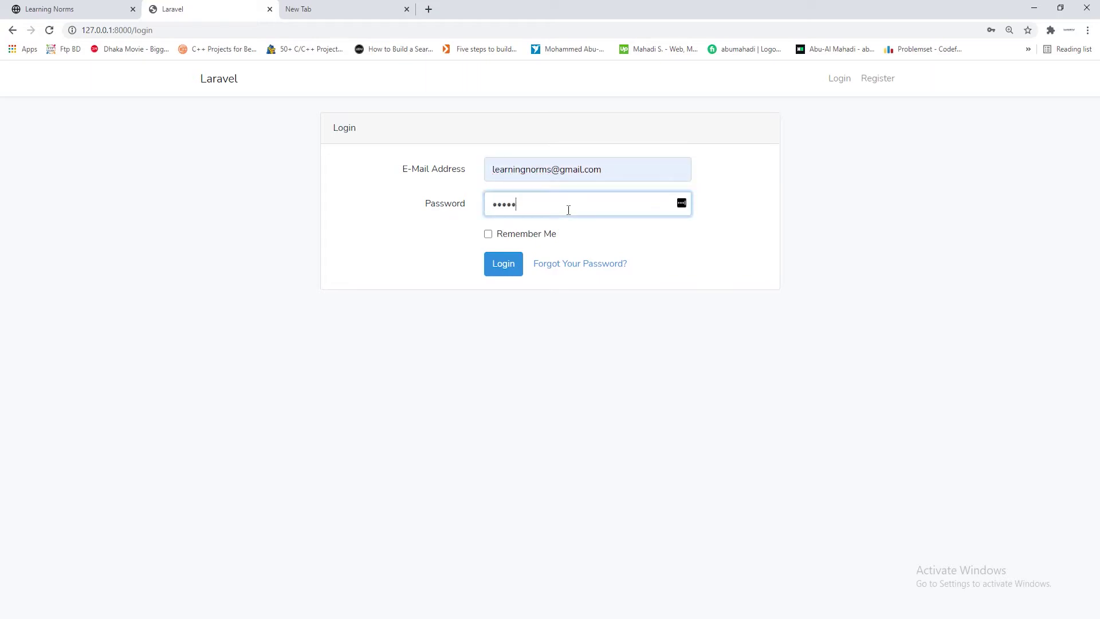
pyautogui.click(504, 264)
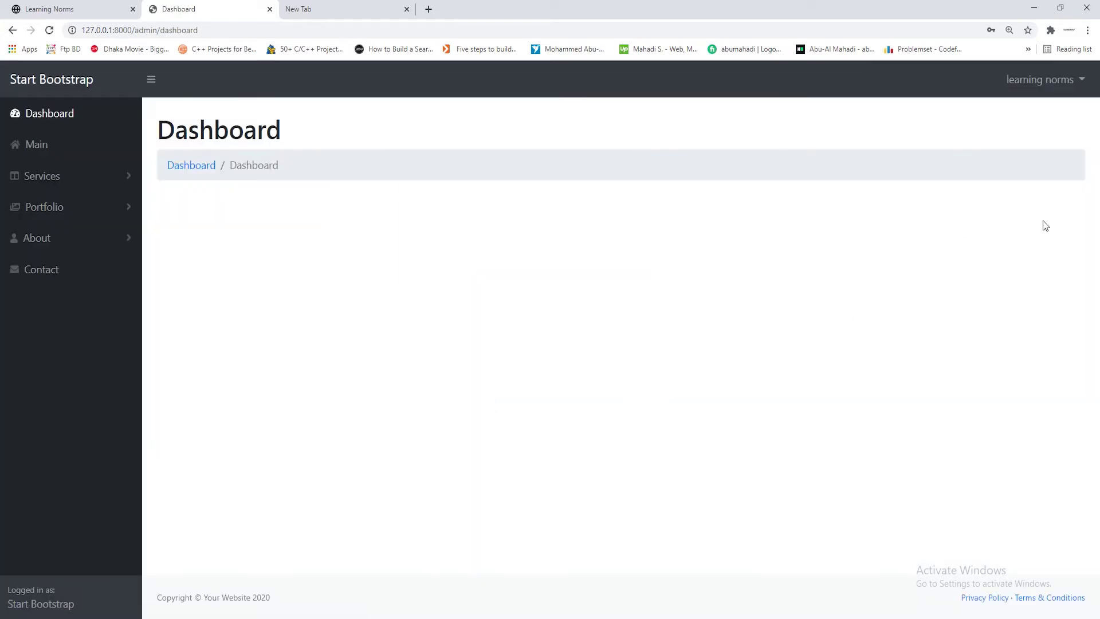
pyautogui.click(1066, 81)
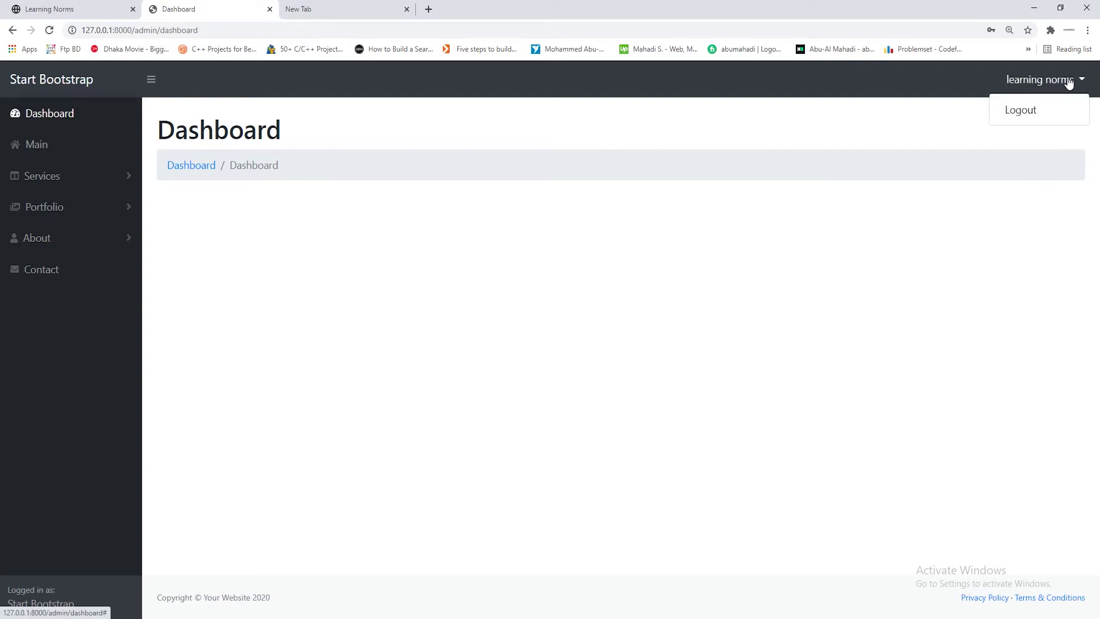
pyautogui.click(1027, 113)
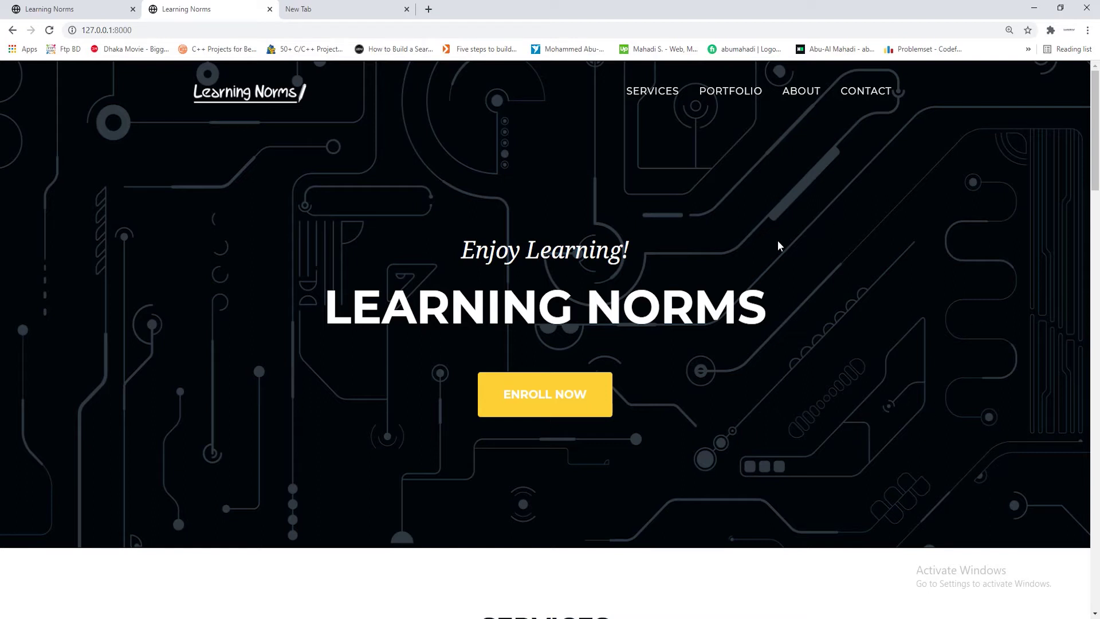
# Load 127.0.0.1:8000/admin/dashboard while logged out
pyautogui.click(177, 29)
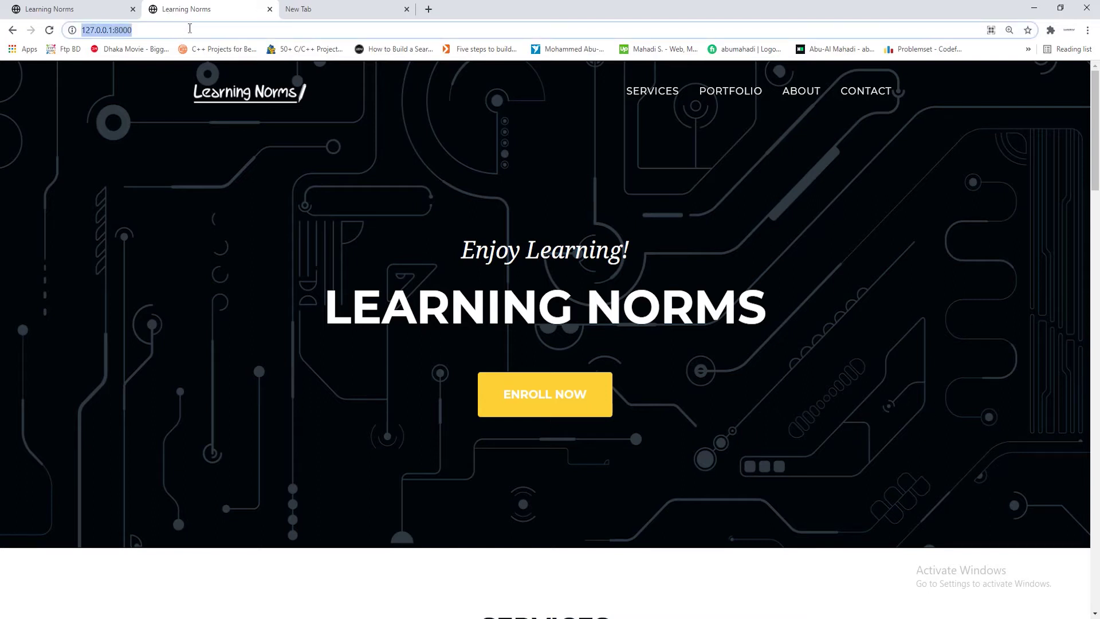
pyautogui.click(190, 29)
pyautogui.write('/admin/dashboard')
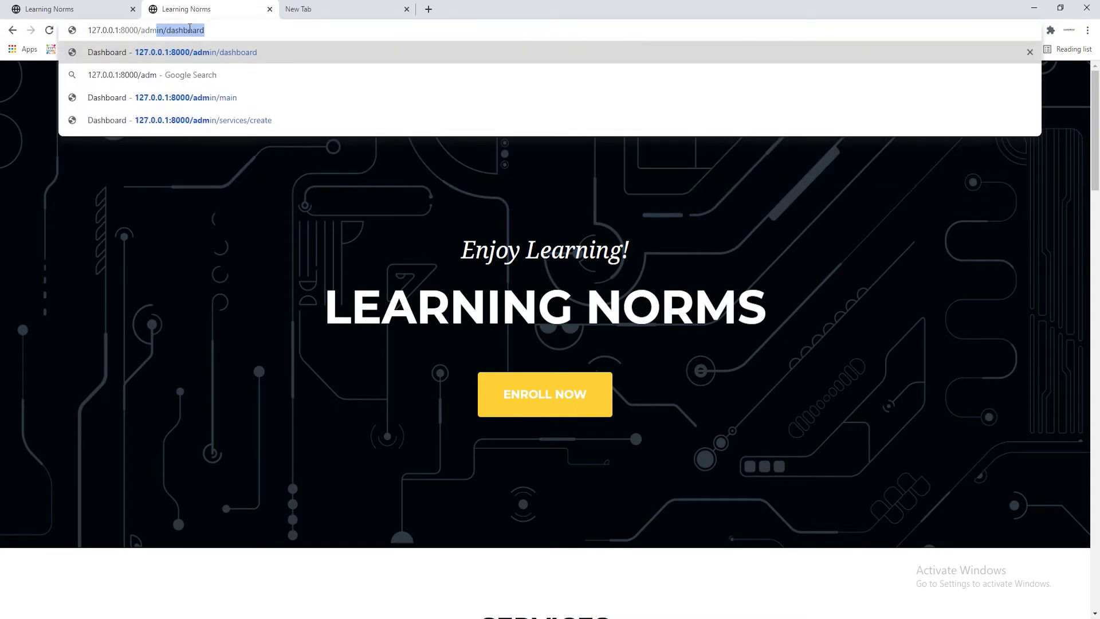
pyautogui.press('Right')
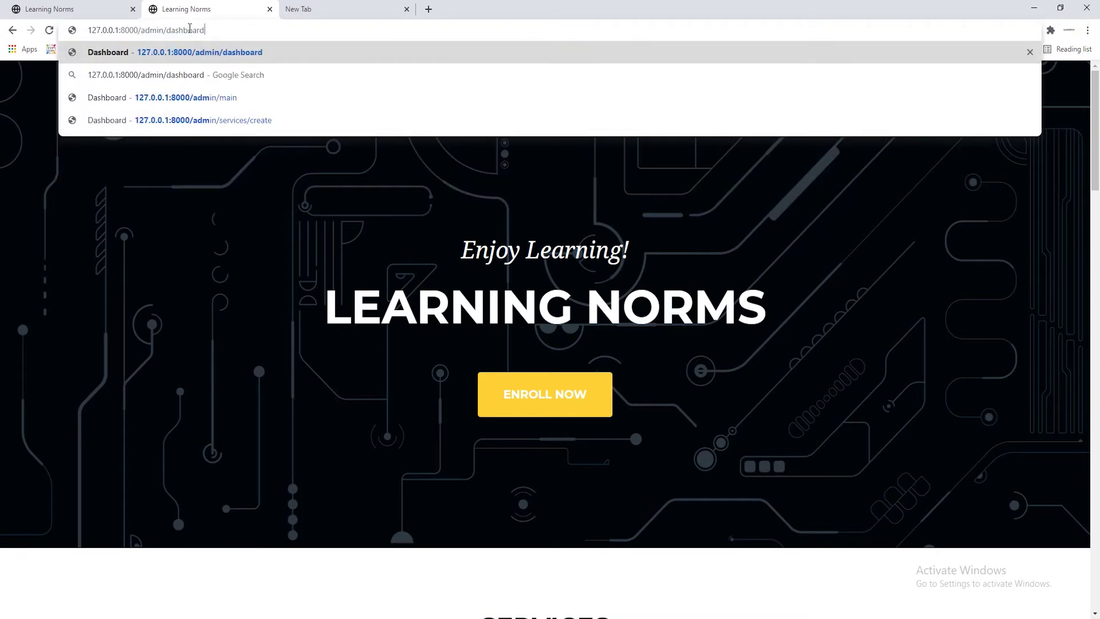
pyautogui.press('Return')
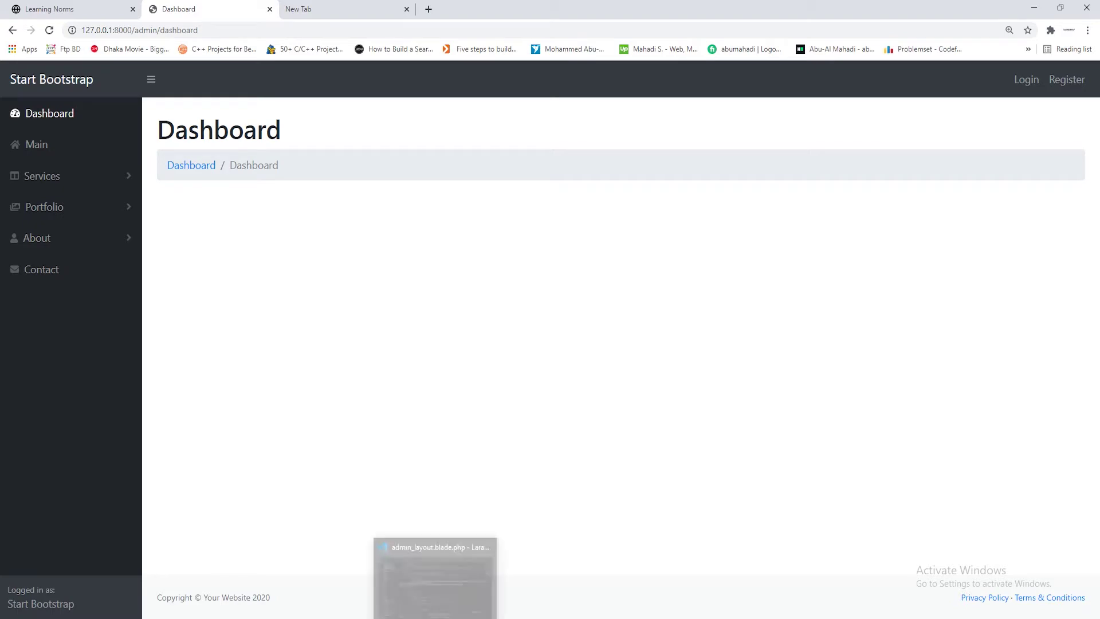
# Open ServicePagesController.php in the editor and scroll to the top of the file
pyautogui.click(436, 576)
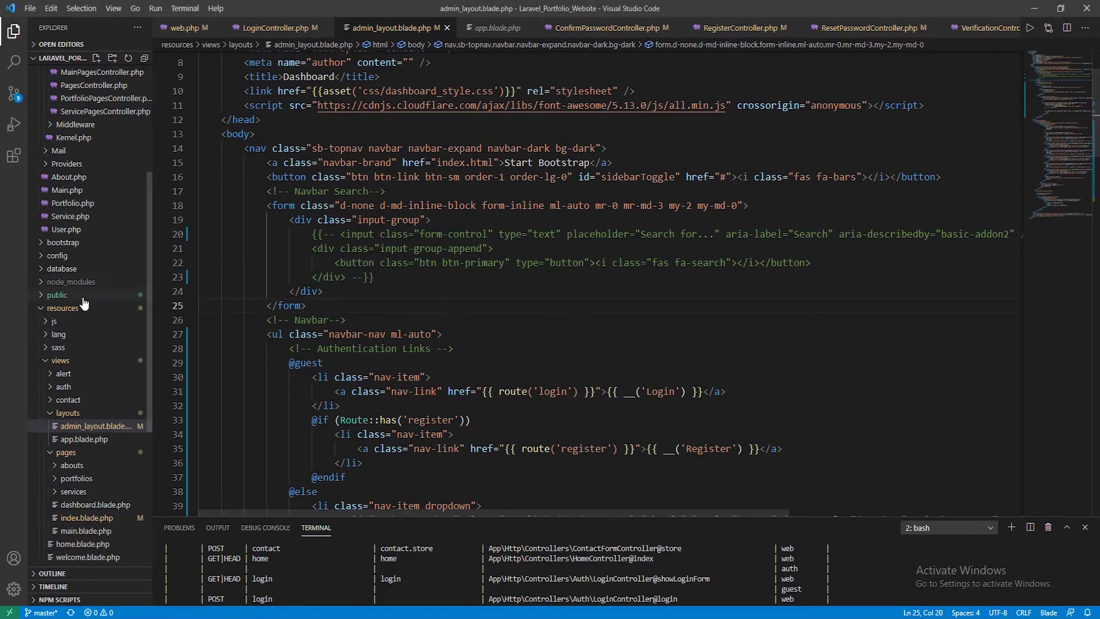
pyautogui.scroll(5, 85, 315)
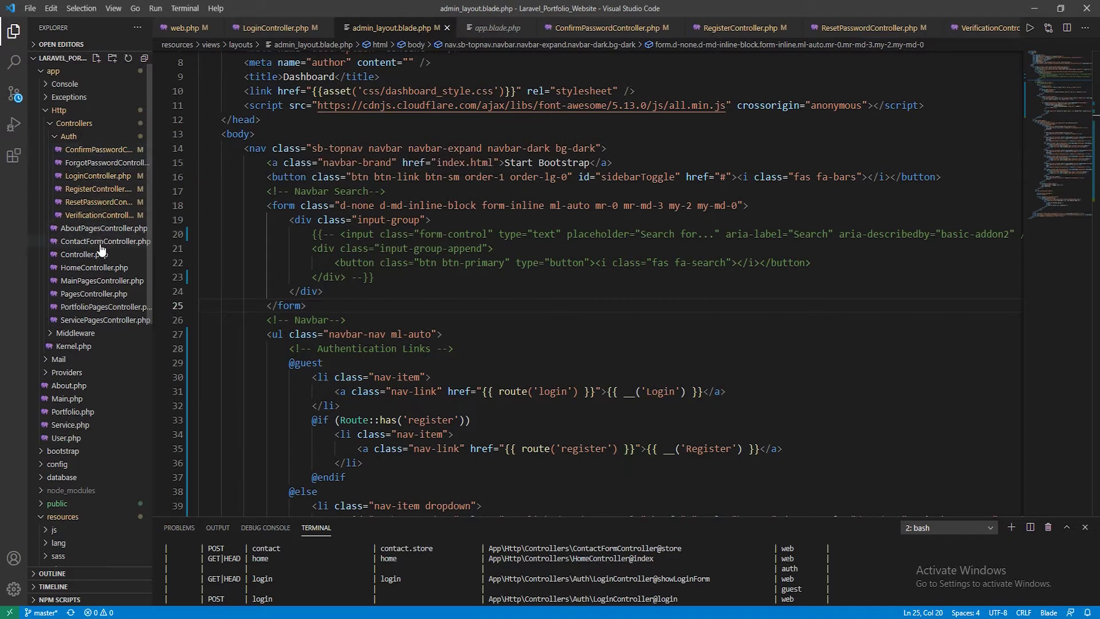
pyautogui.click(107, 320)
pyautogui.scroll(8, 410, 342)
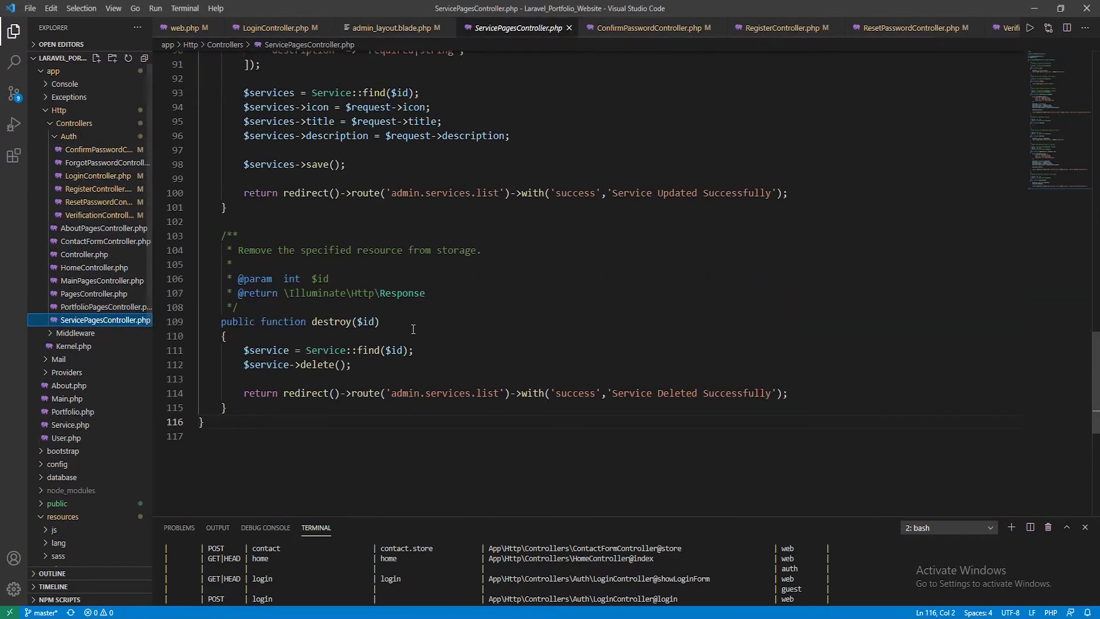
pyautogui.scroll(18, 411, 342)
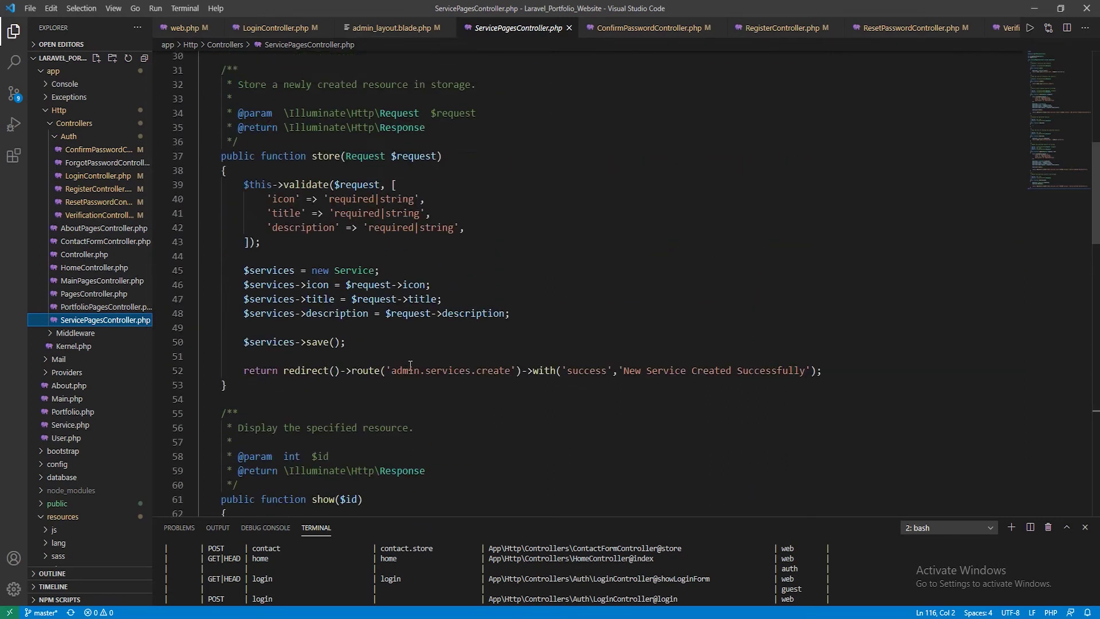
pyautogui.scroll(6, 412, 373)
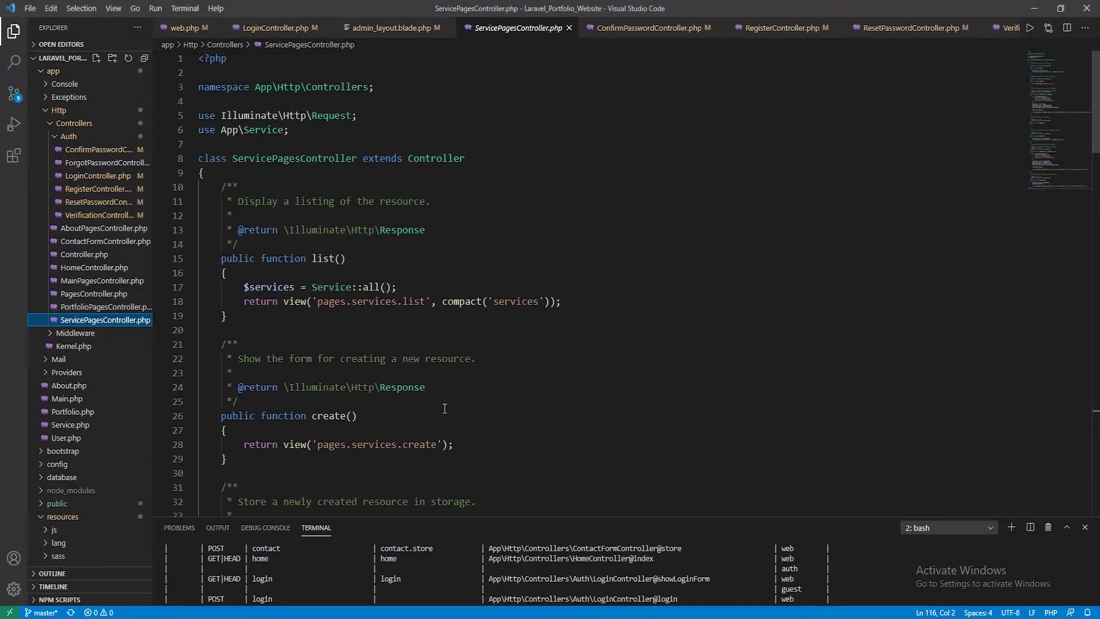
# Expand the Portfolio and Services sections of the admin menu in Chrome, then minimize it
pyautogui.hotkey('alt', 'Tab')
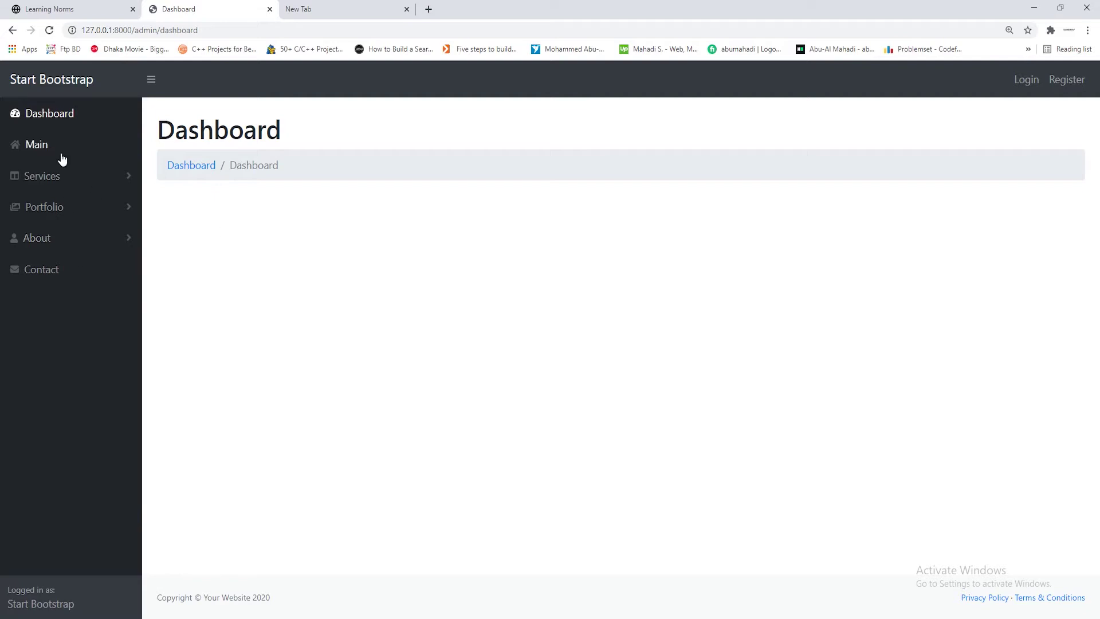
pyautogui.click(45, 201)
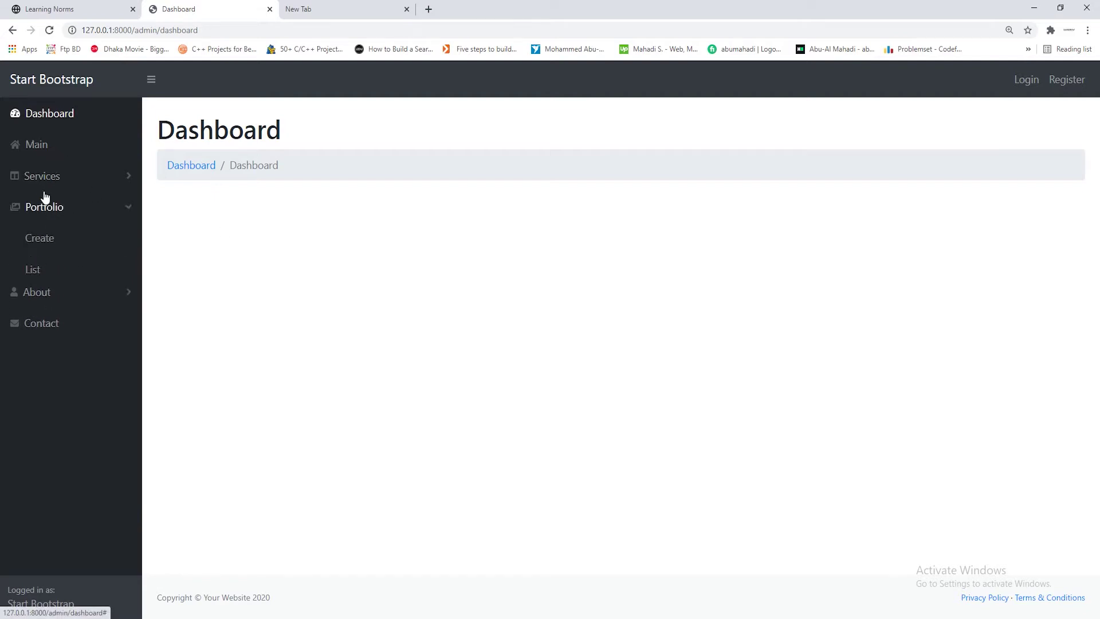
pyautogui.click(54, 175)
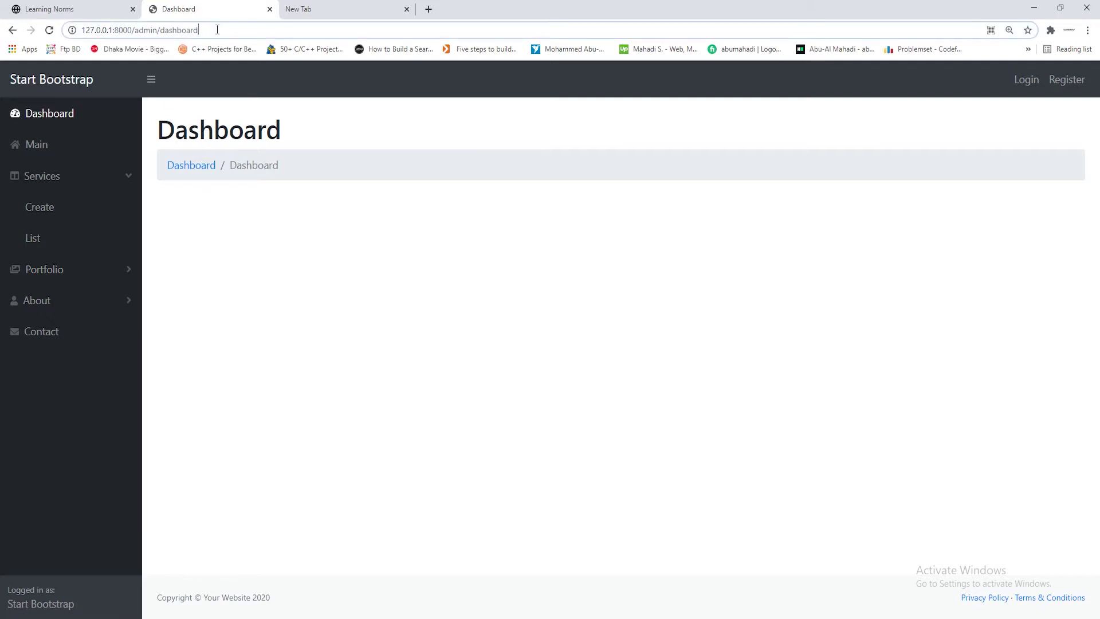
pyautogui.moveTo(216, 28); pyautogui.dragTo(141, 30)
pyautogui.click(343, 236)
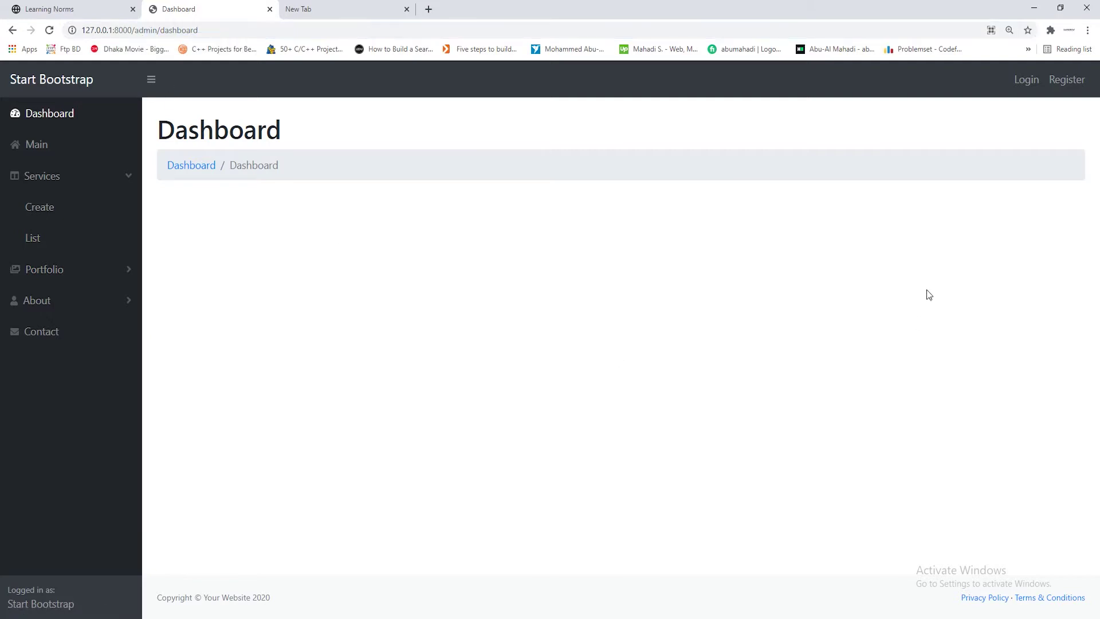
pyautogui.click(1034, 8)
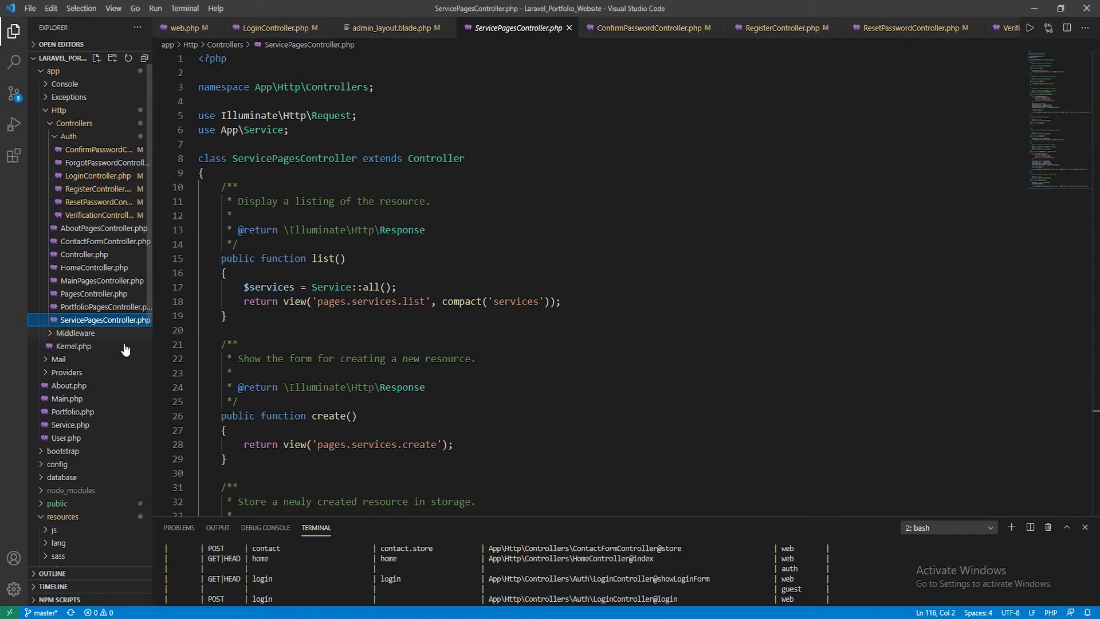
# Open VerificationController.php, AboutPagesController.php, then ConfirmPasswordController.php
pyautogui.click(80, 221)
pyautogui.scroll(5, 420, 327)
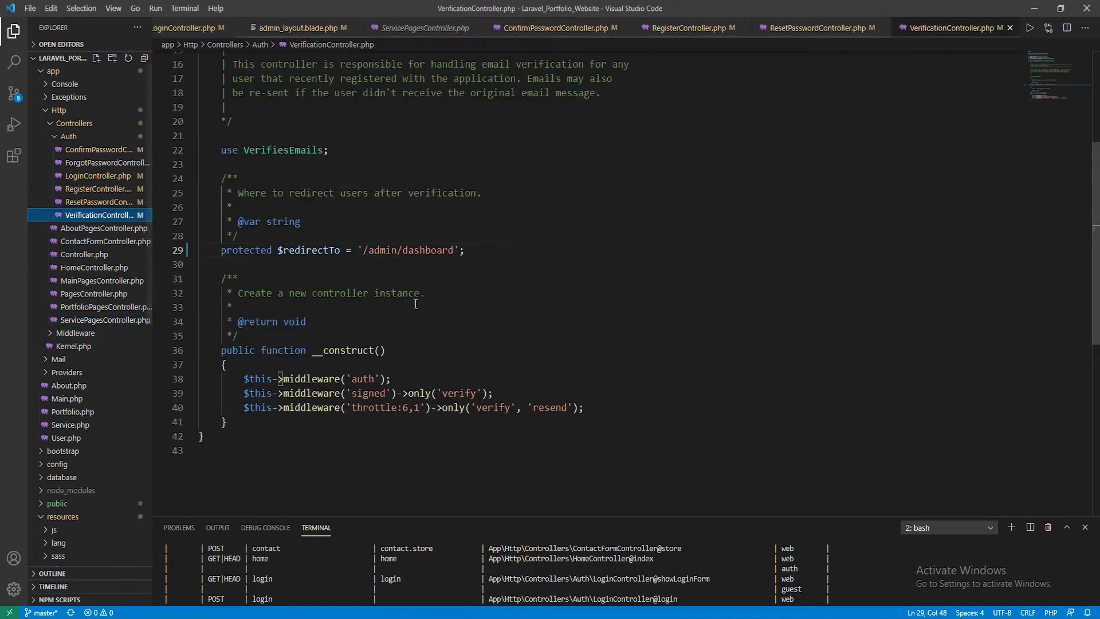
pyautogui.scroll(1, 420, 328)
pyautogui.scroll(-5, 422, 338)
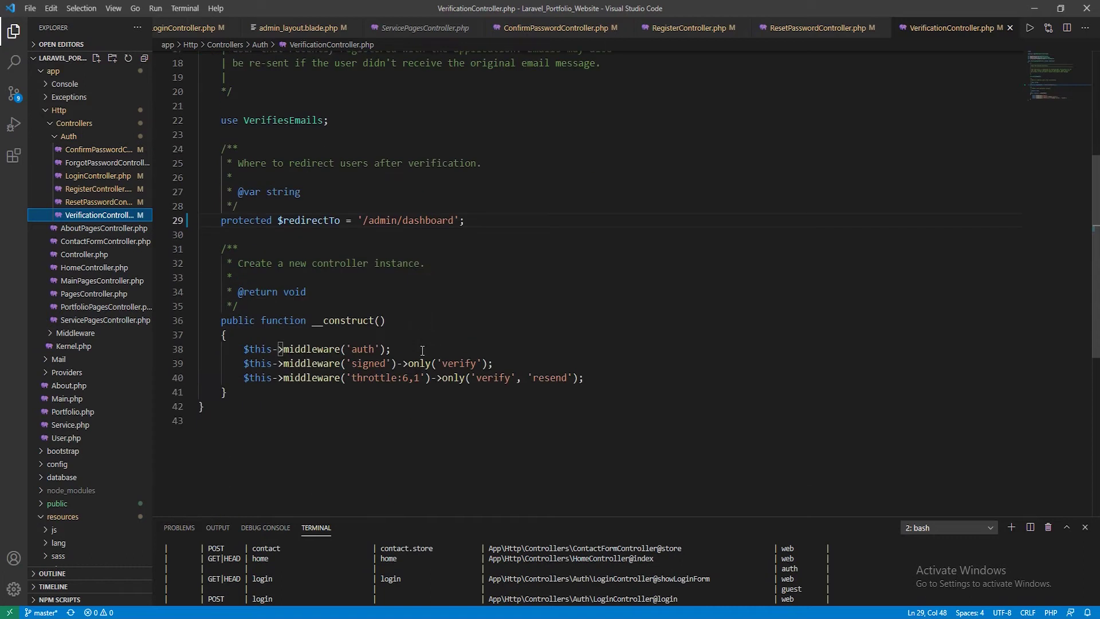
pyautogui.click(75, 228)
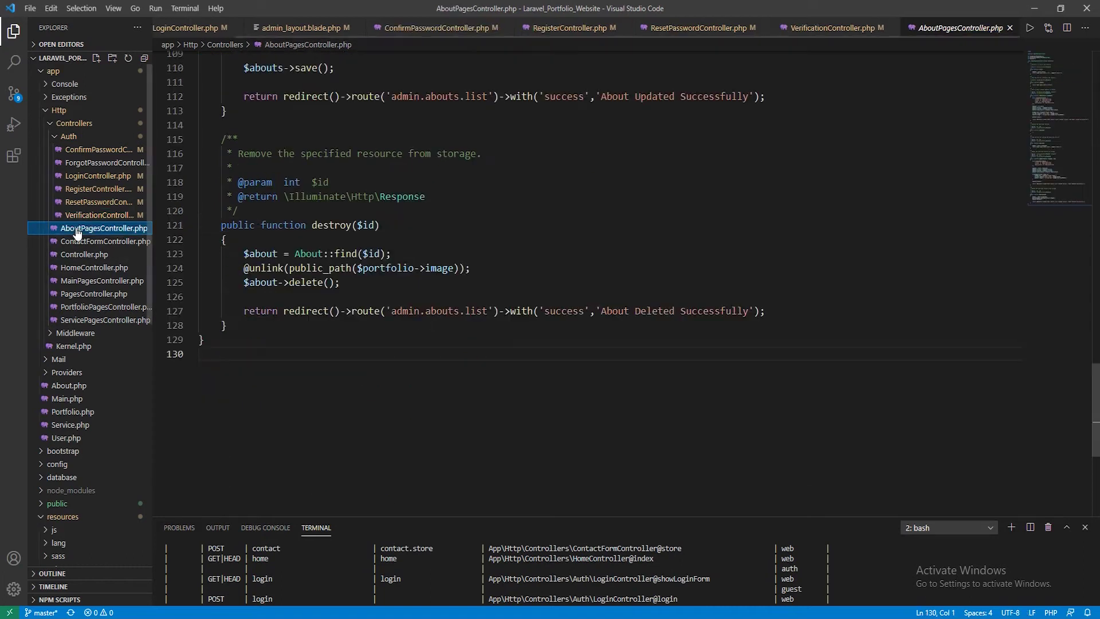
pyautogui.click(95, 151)
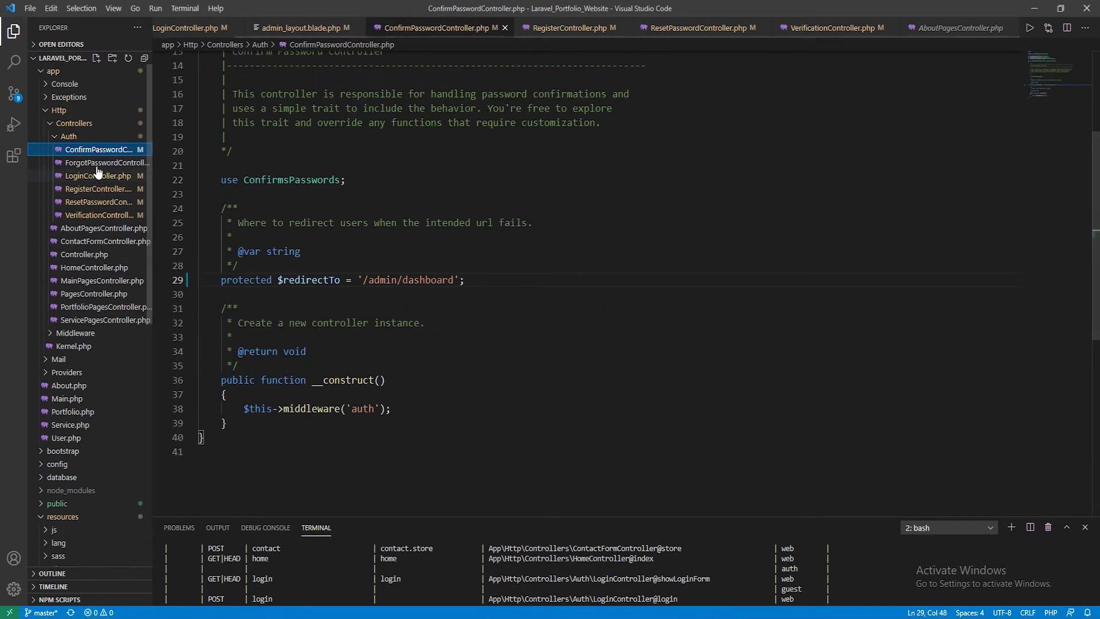
# Select the __construct() block applying the auth middleware on lines 31–39
pyautogui.click(403, 408)
pyautogui.moveTo(226, 427); pyautogui.dragTo(170, 312)
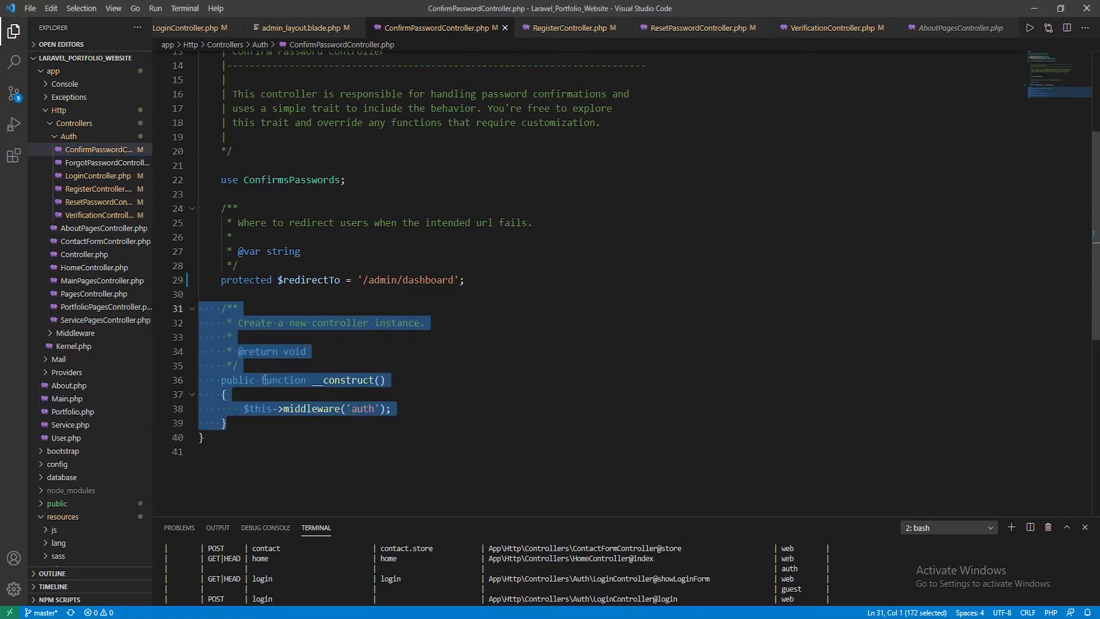
pyautogui.click(294, 431)
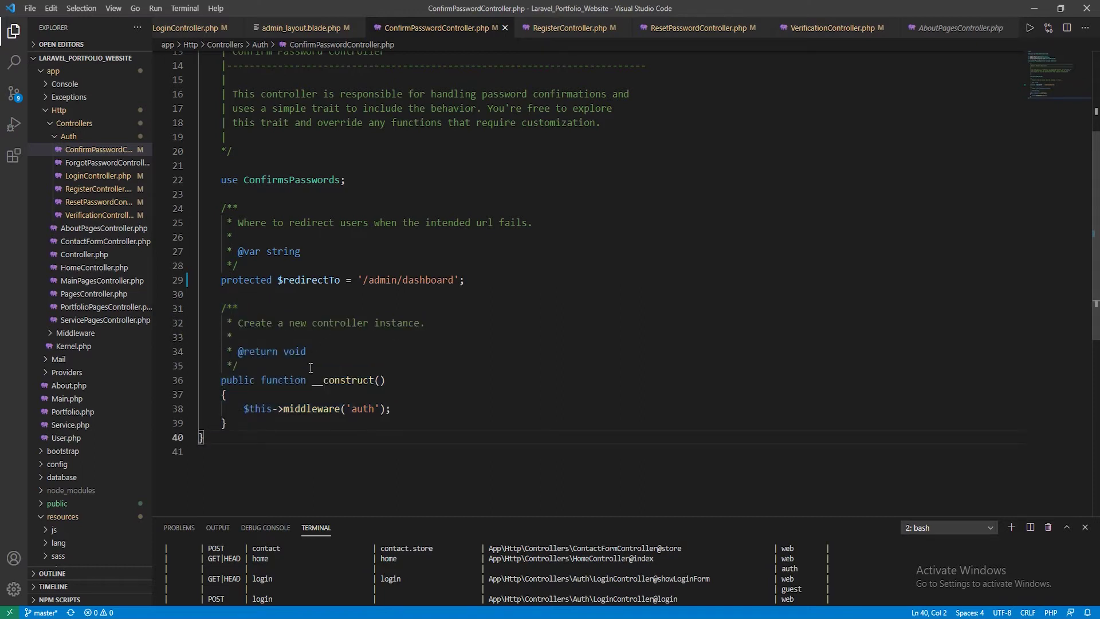
pyautogui.moveTo(227, 425); pyautogui.dragTo(183, 309)
pyautogui.moveTo(283, 409); pyautogui.dragTo(335, 408)
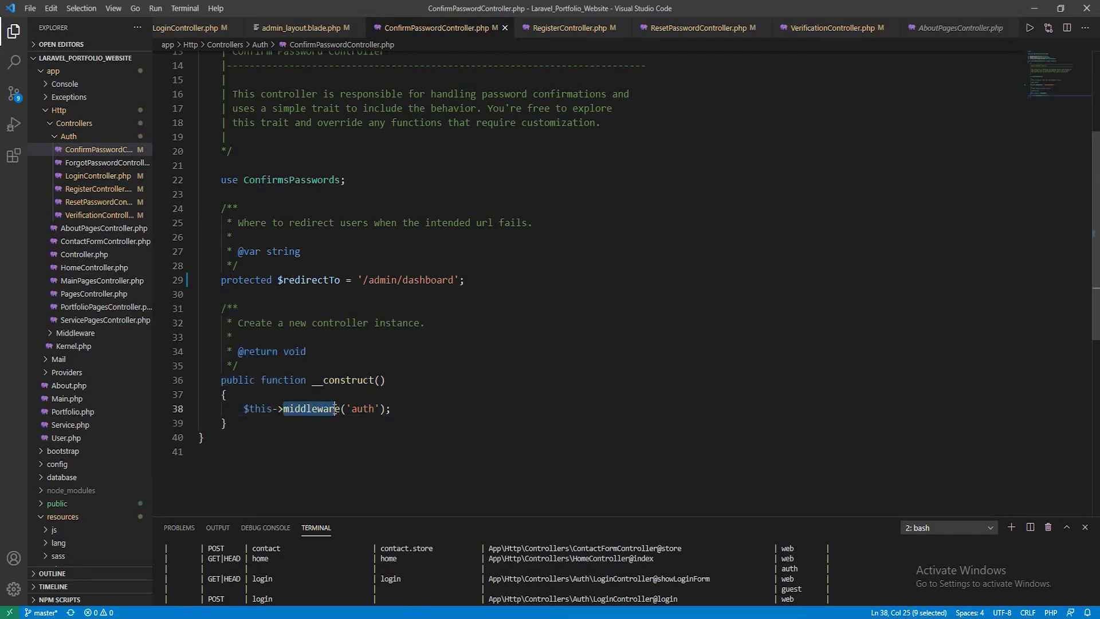
pyautogui.click(339, 408)
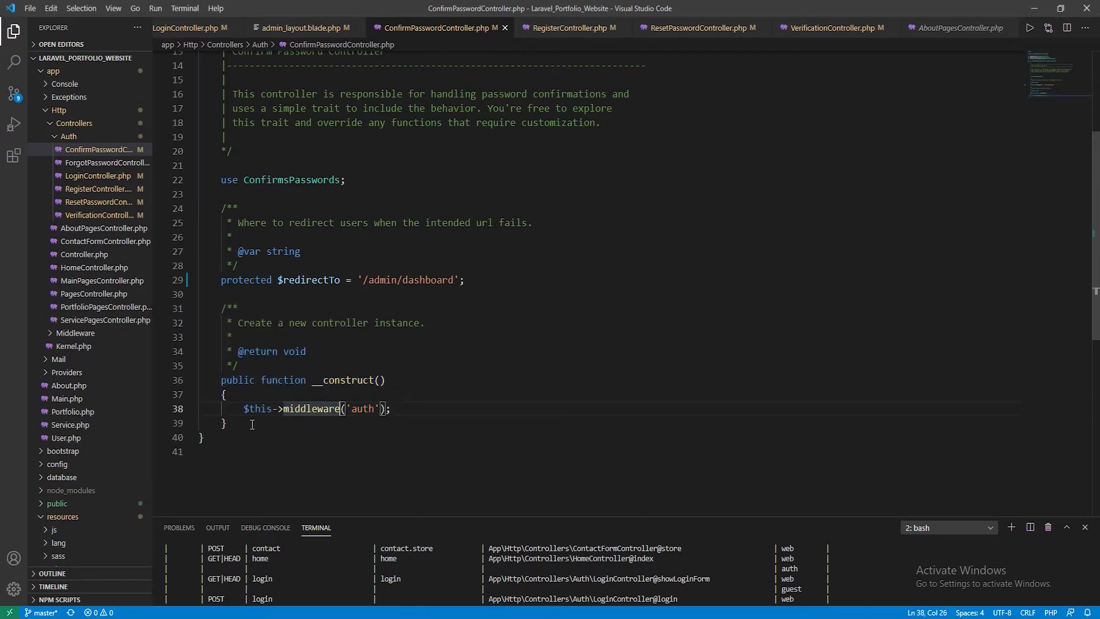
pyautogui.moveTo(227, 424); pyautogui.dragTo(189, 316)
pyautogui.hotkey('ctrl', 'c')
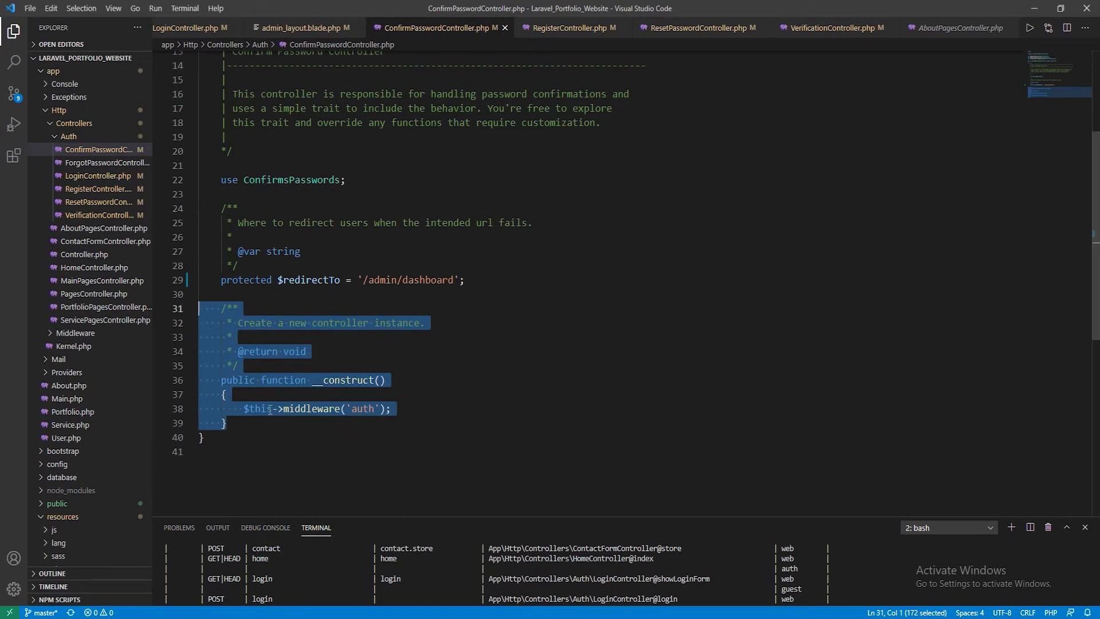
# Open AboutPagesController.php, then open the About Create page in the Chrome admin
pyautogui.click(103, 228)
pyautogui.scroll(7, 427, 347)
pyautogui.scroll(20, 427, 348)
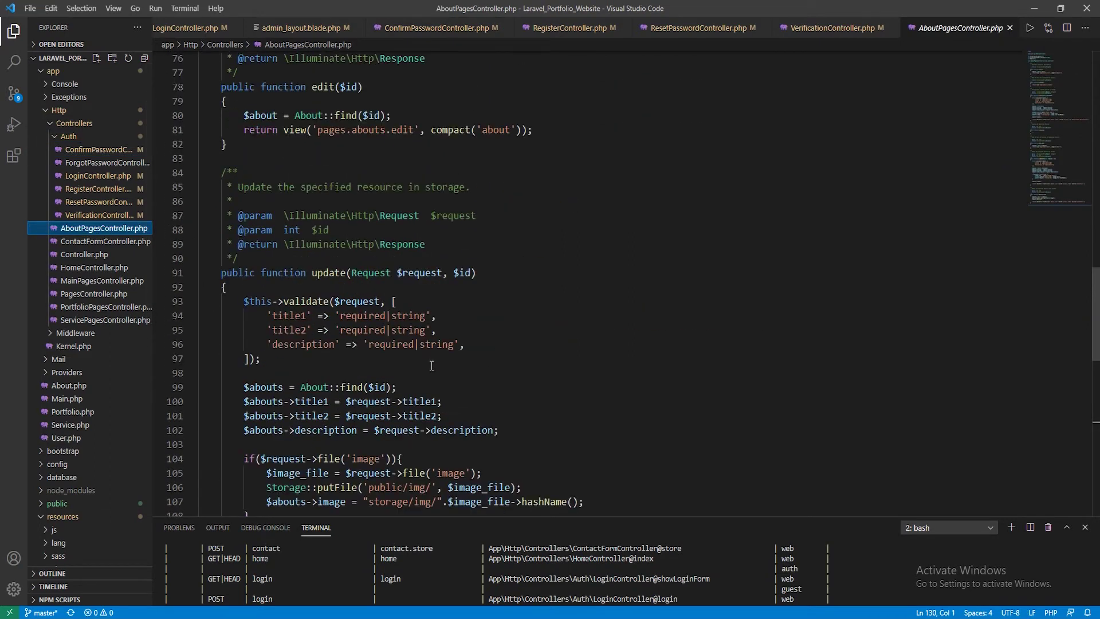
pyautogui.scroll(8, 443, 414)
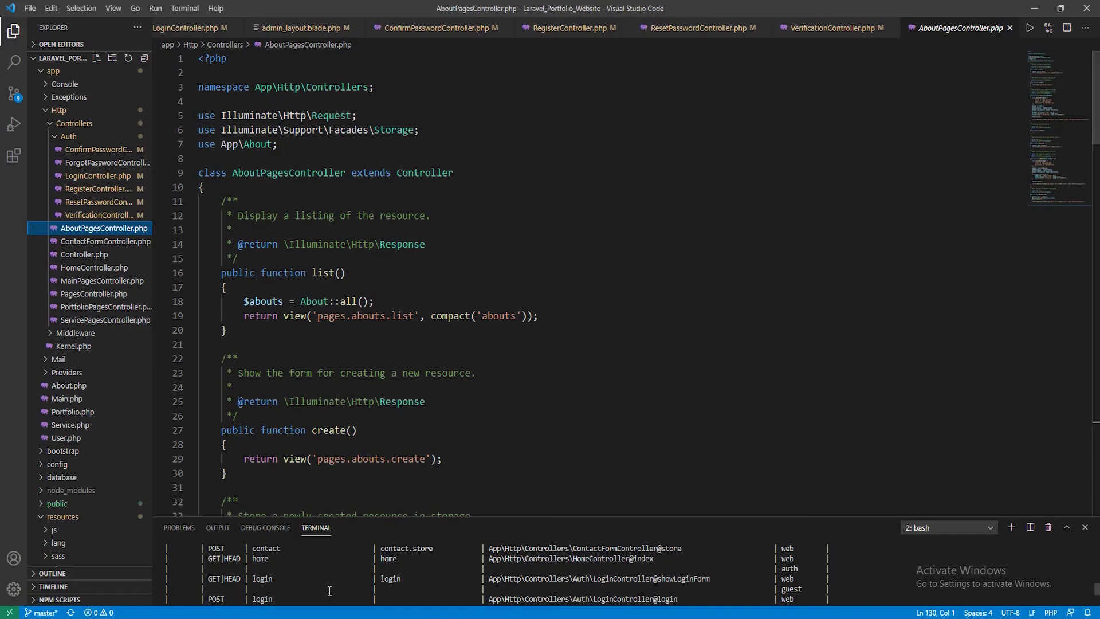
pyautogui.hotkey('alt', 'Tab')
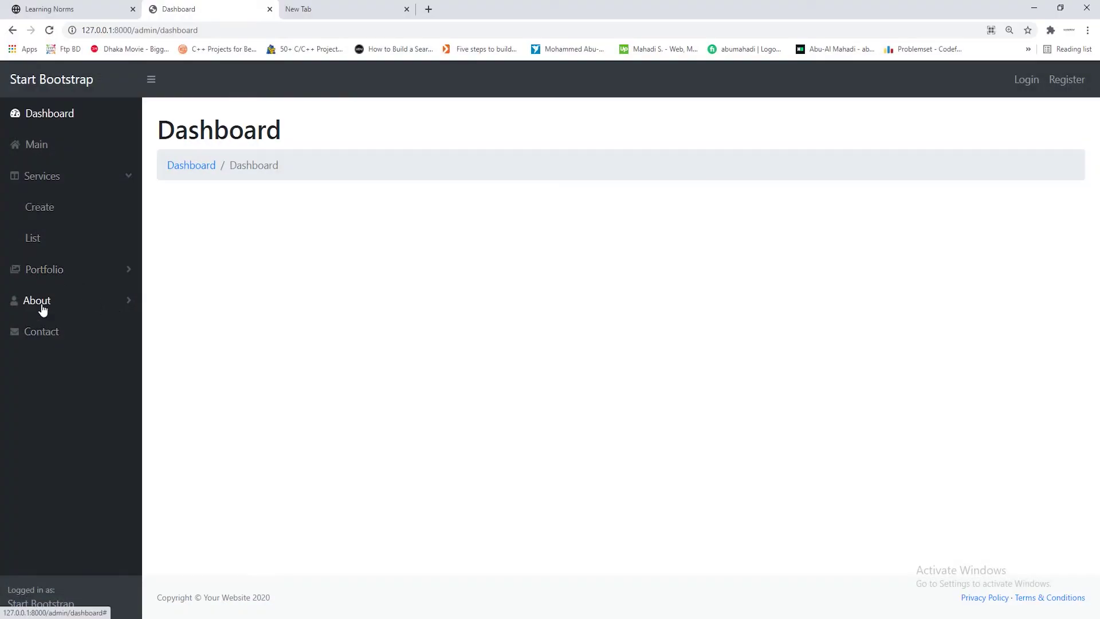
pyautogui.click(43, 309)
pyautogui.click(45, 279)
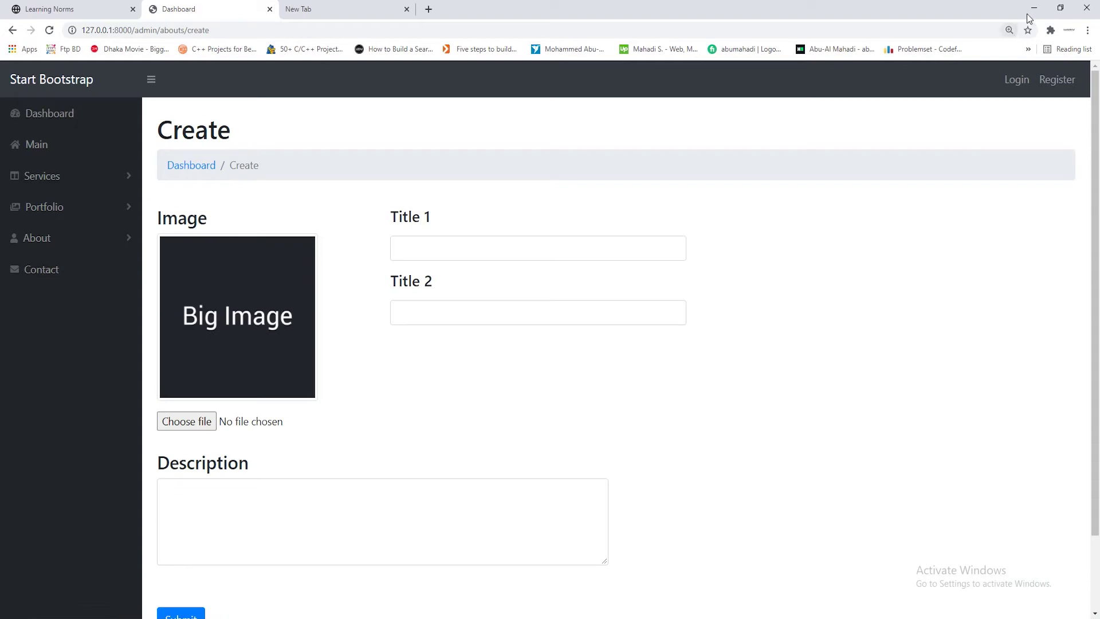
# Paste a __construct() calling $this->middleware('auth') into AboutPagesController and fix its indentation
pyautogui.hotkey('alt', 'Tab')
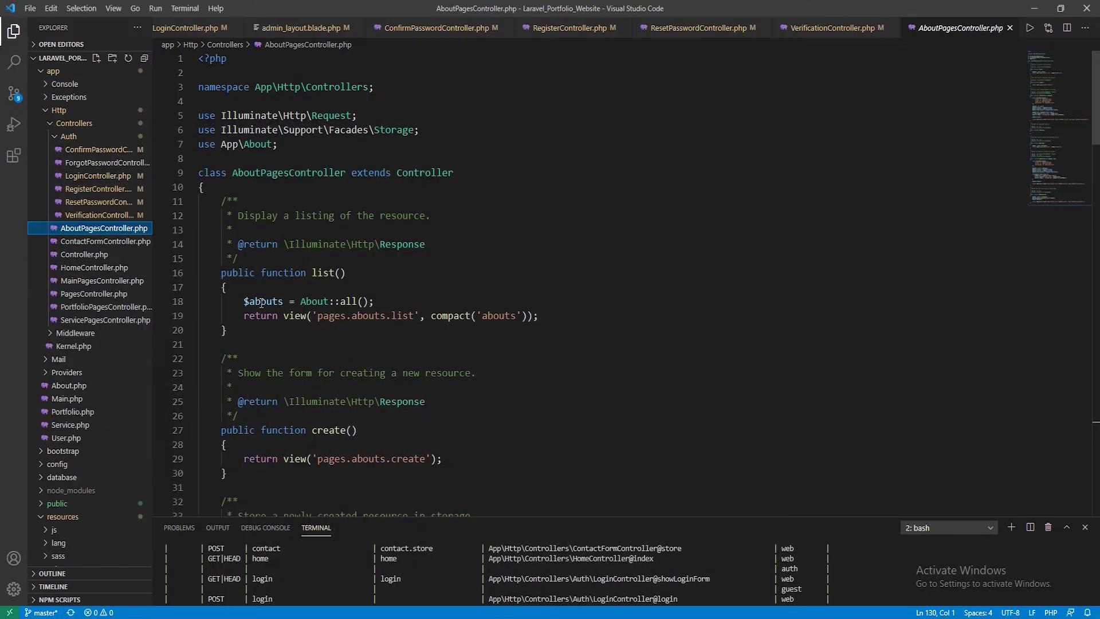
pyautogui.click(231, 189)
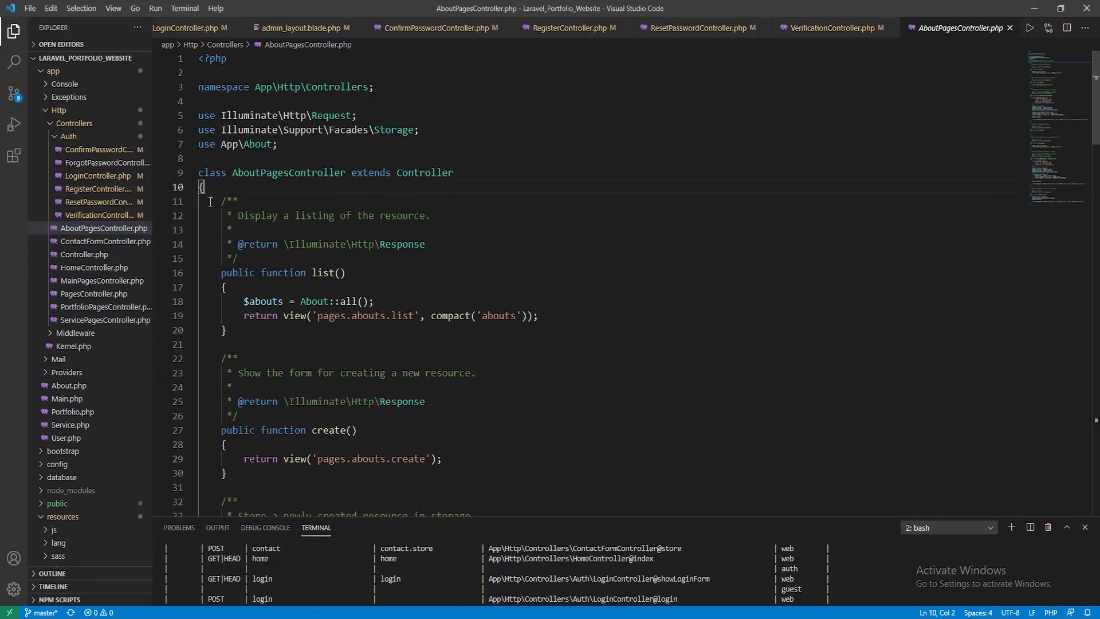
pyautogui.press('Return')
pyautogui.press('Return')
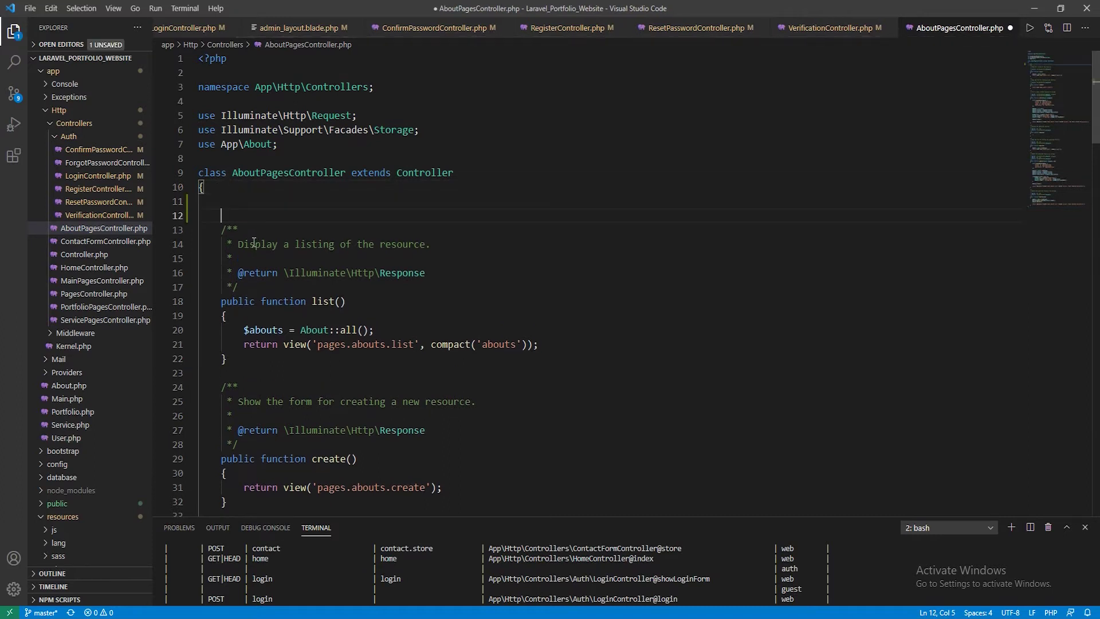
pyautogui.hotkey('ctrl', 'v')
pyautogui.click(245, 213)
pyautogui.press('BackSpace')
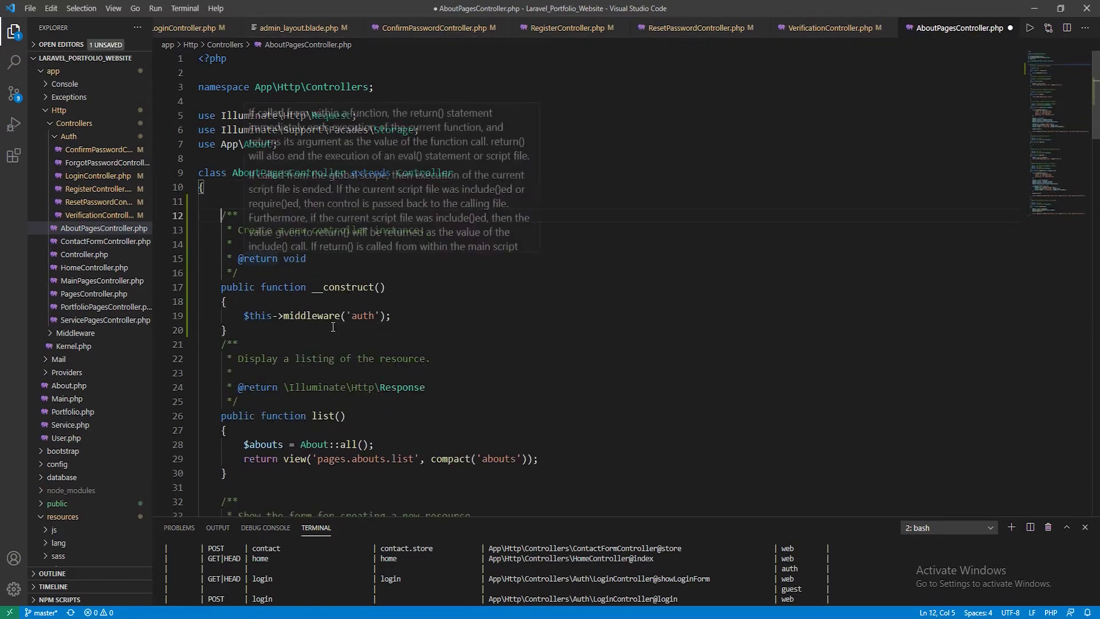
pyautogui.click(237, 333)
pyautogui.press('Return')
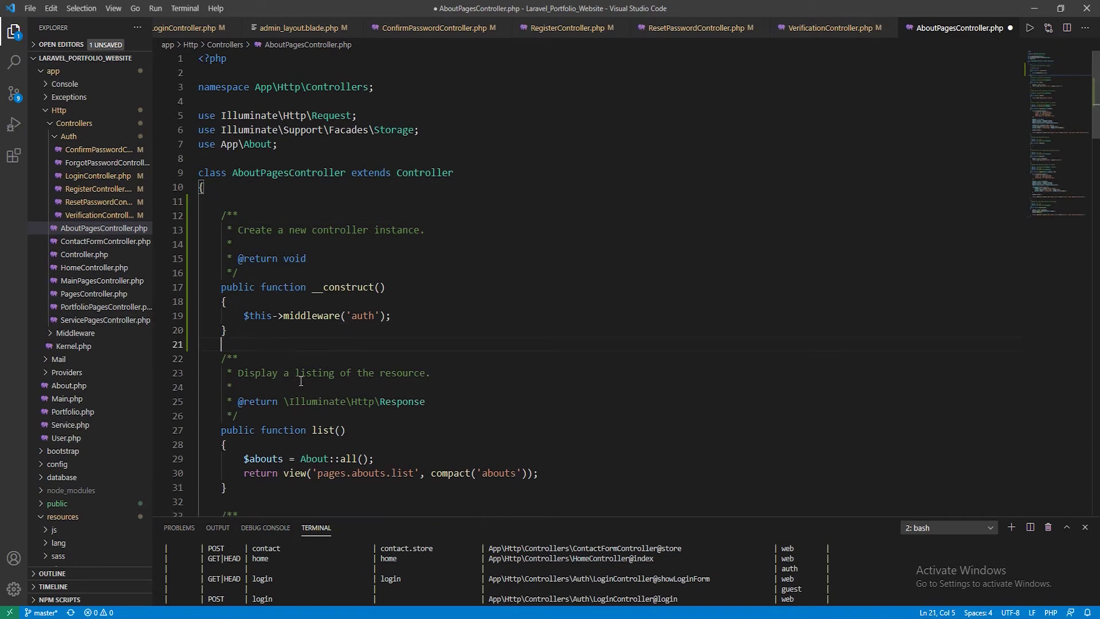
# Save AboutPagesController.php and review the new constructor
pyautogui.hotkey('ctrl', 's')
pyautogui.scroll(-3, 319, 308)
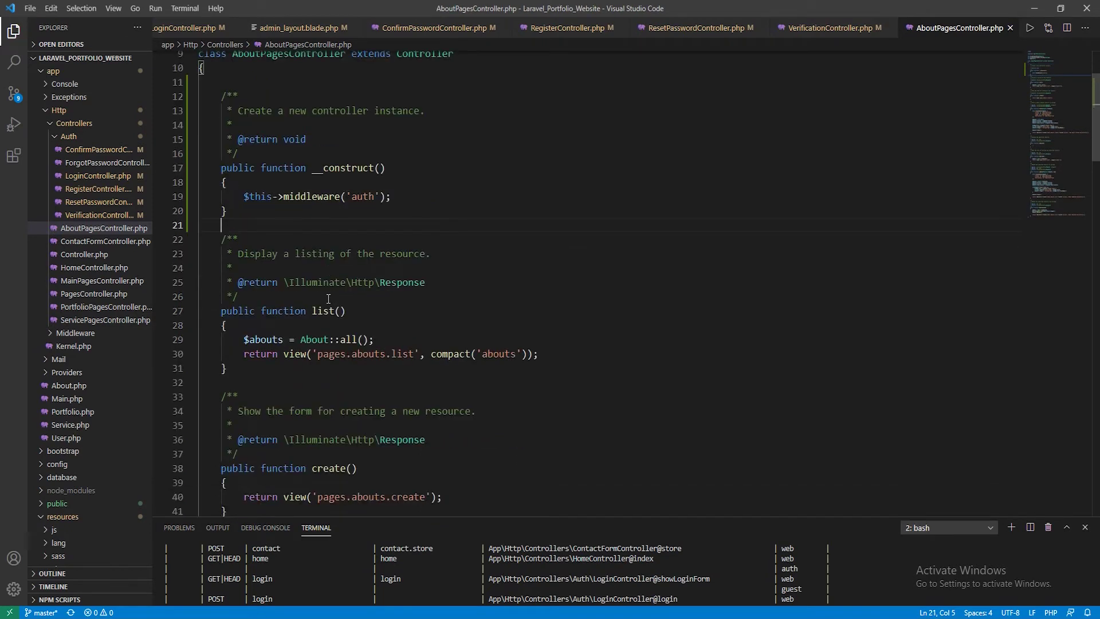
pyautogui.scroll(-3, 336, 299)
pyautogui.scroll(5, 254, 223)
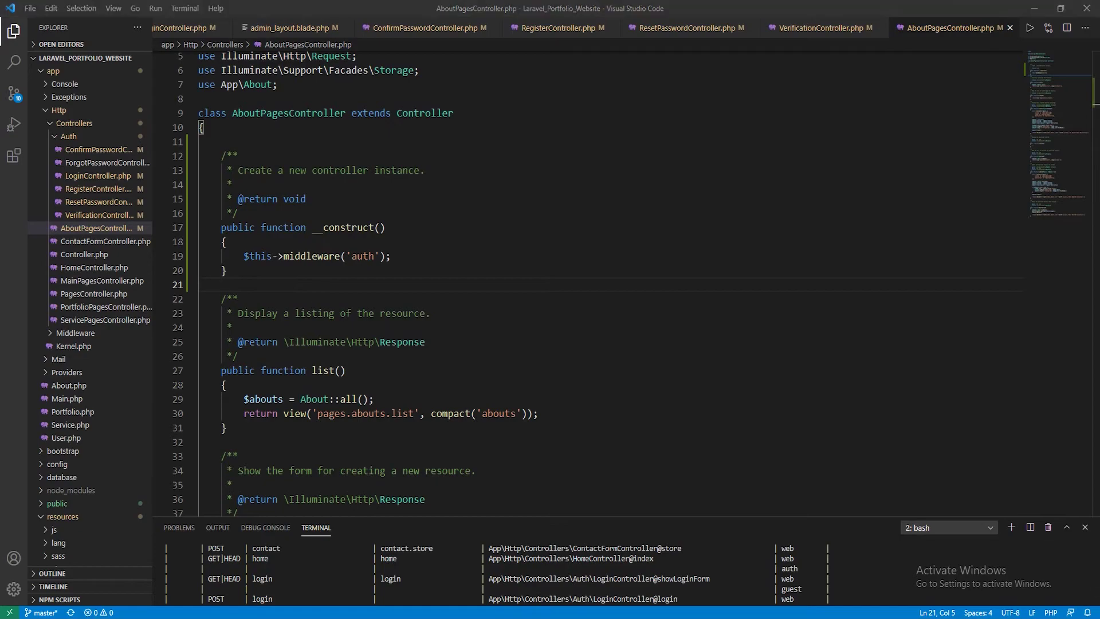
pyautogui.hotkey('alt', 'Tab')
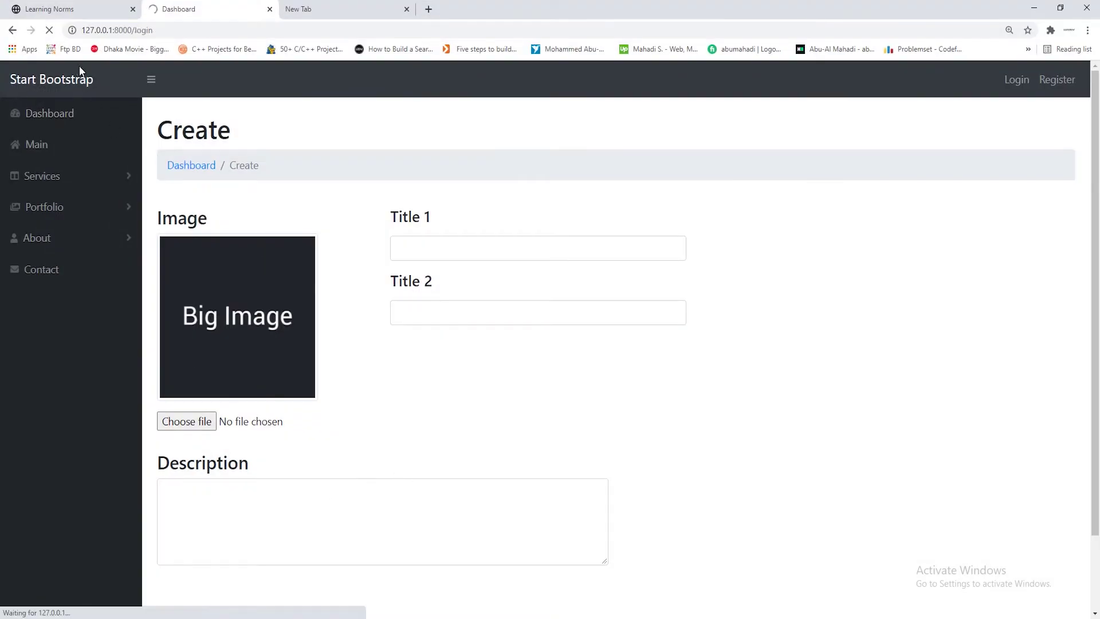
# Confirm the admin now redirects to /login, then load /admin/dashboard
pyautogui.click(80, 75)
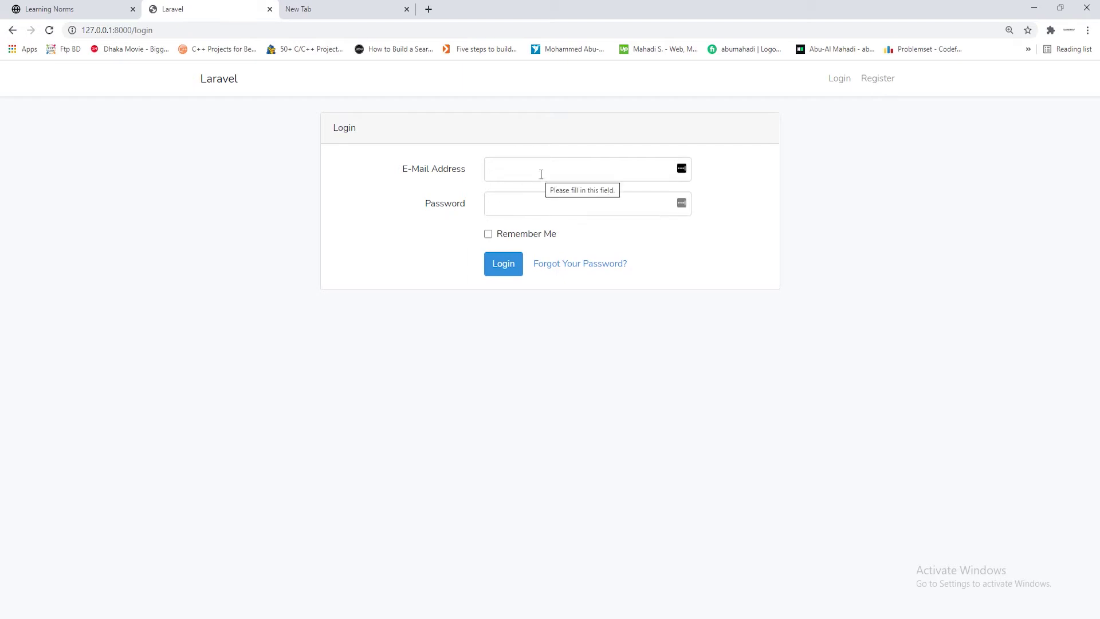
pyautogui.click(201, 29)
pyautogui.moveTo(172, 30); pyautogui.dragTo(140, 29)
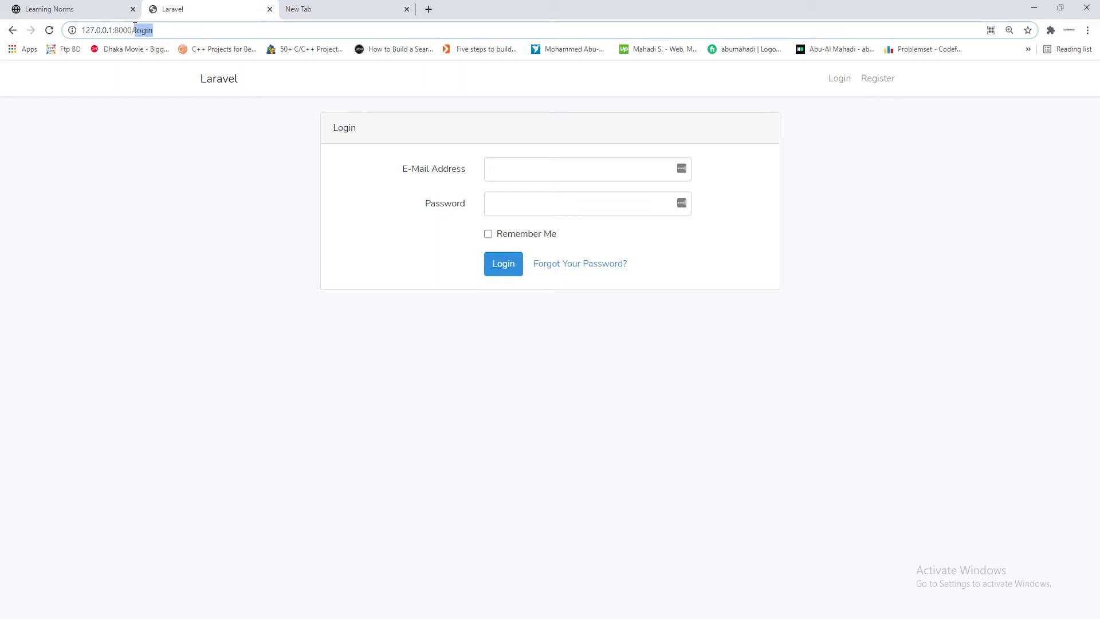
pyautogui.write('admin/')
pyautogui.press('Return')
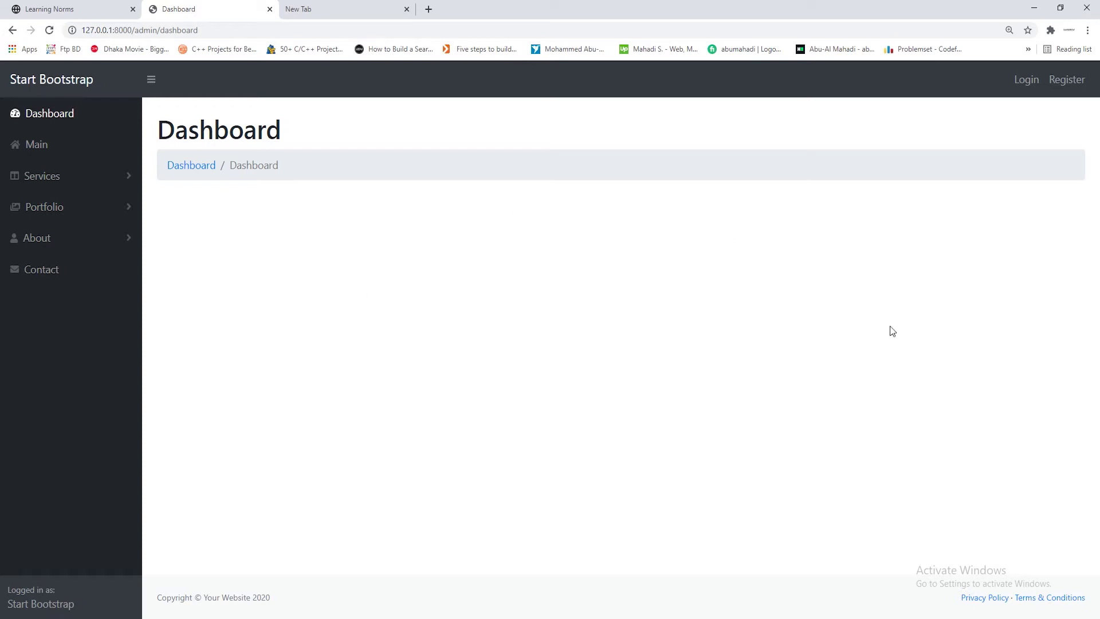
# Add a __construct() applying the auth middleware to ContactFormController and save it
pyautogui.click(1038, 7)
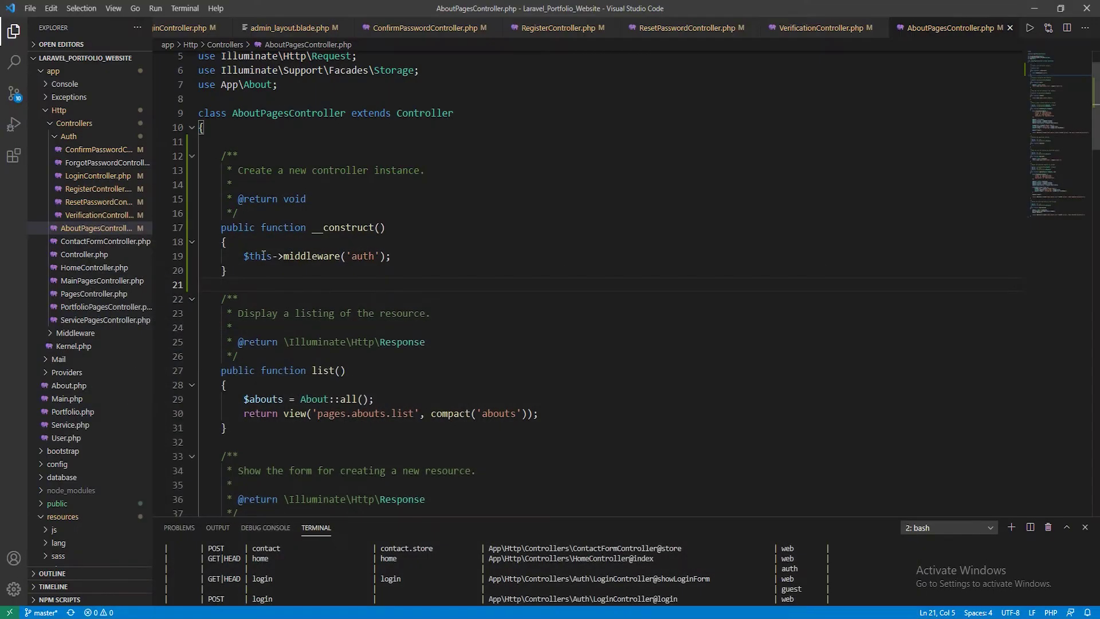
pyautogui.click(85, 243)
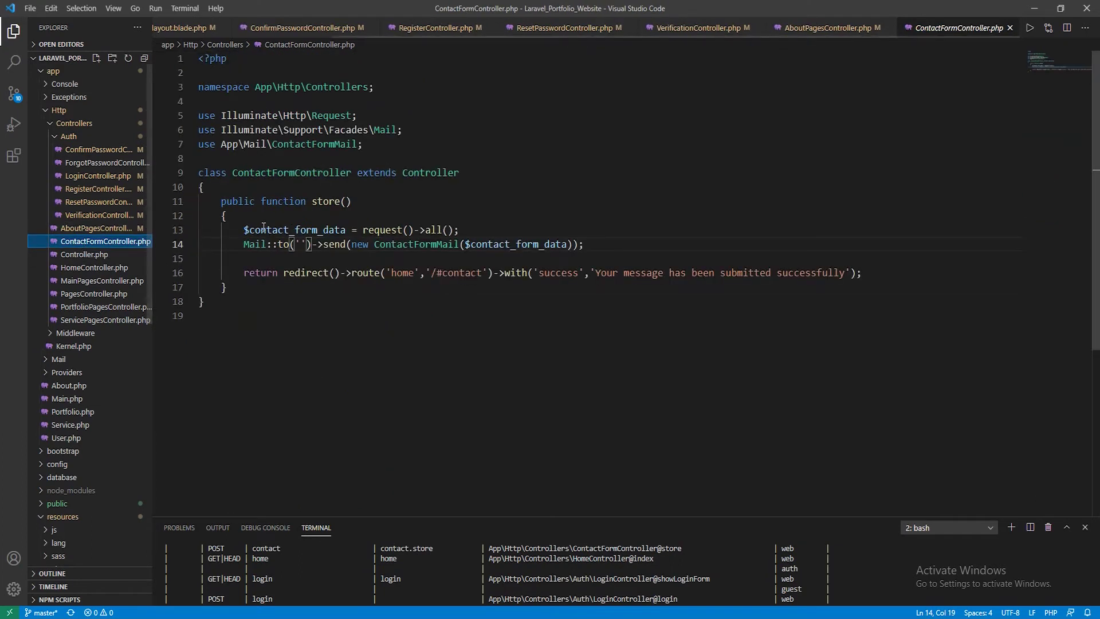
pyautogui.click(229, 187)
pyautogui.press('Return')
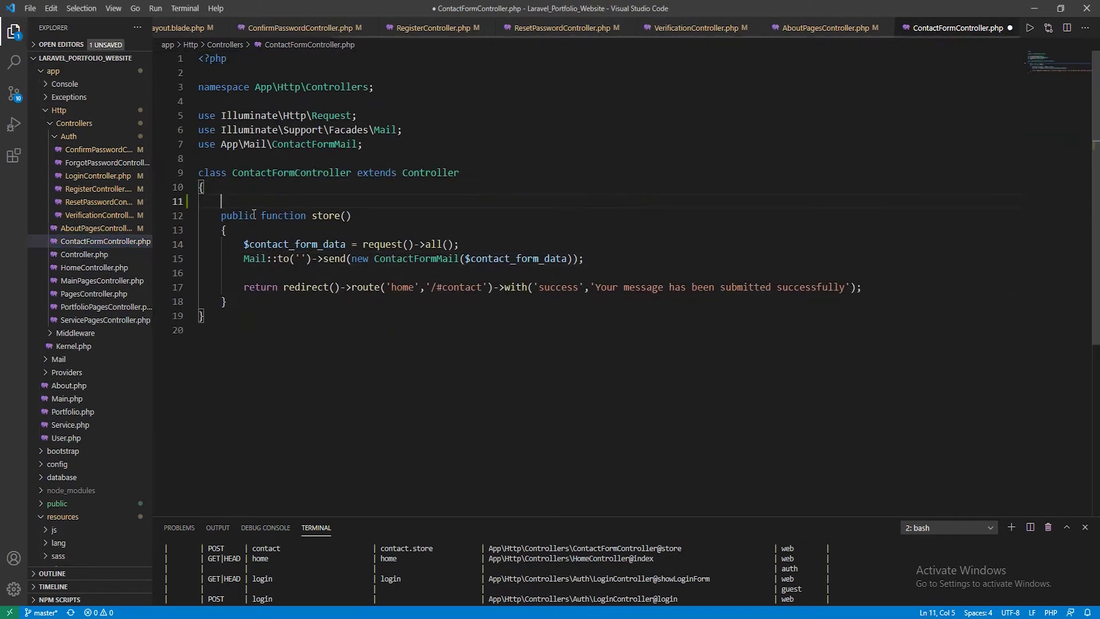
pyautogui.write("/**      * Create a new controller instance.      *      * @return void      */     public function __construct()     {         $this->middleware('auth');     }")
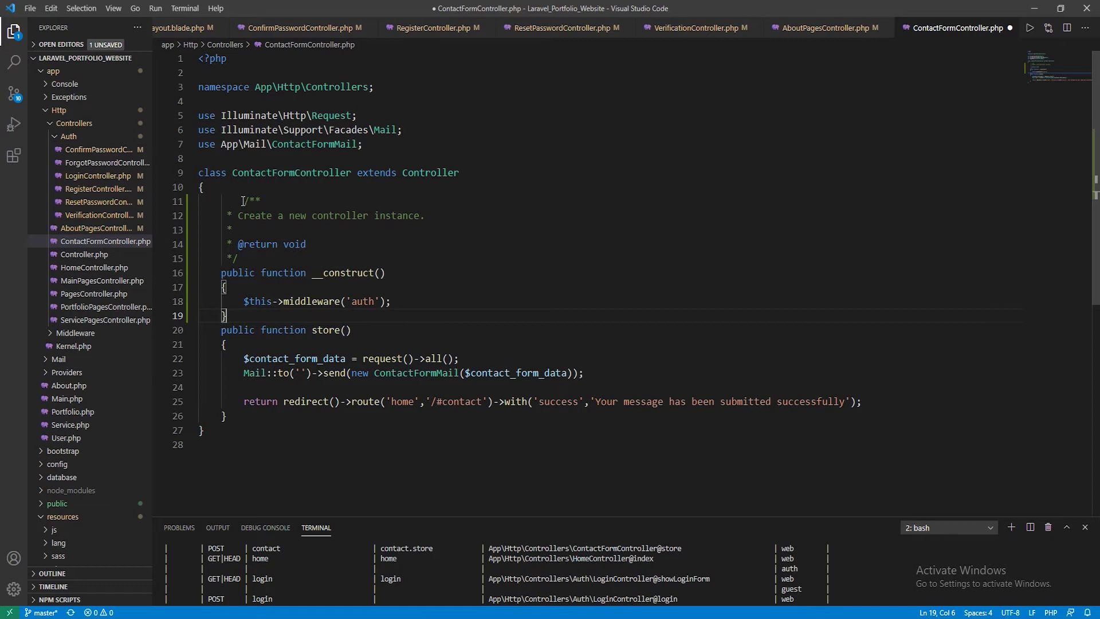
pyautogui.click(243, 201)
pyautogui.press('BackSpace')
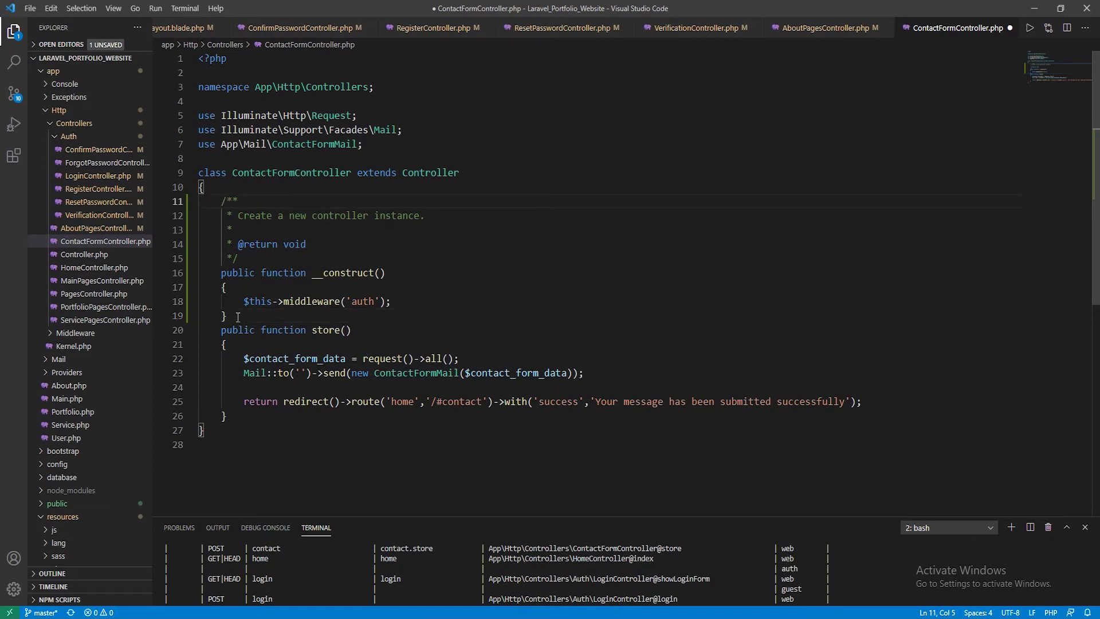
pyautogui.click(237, 317)
pyautogui.press('Return')
pyautogui.hotkey('ctrl', 's')
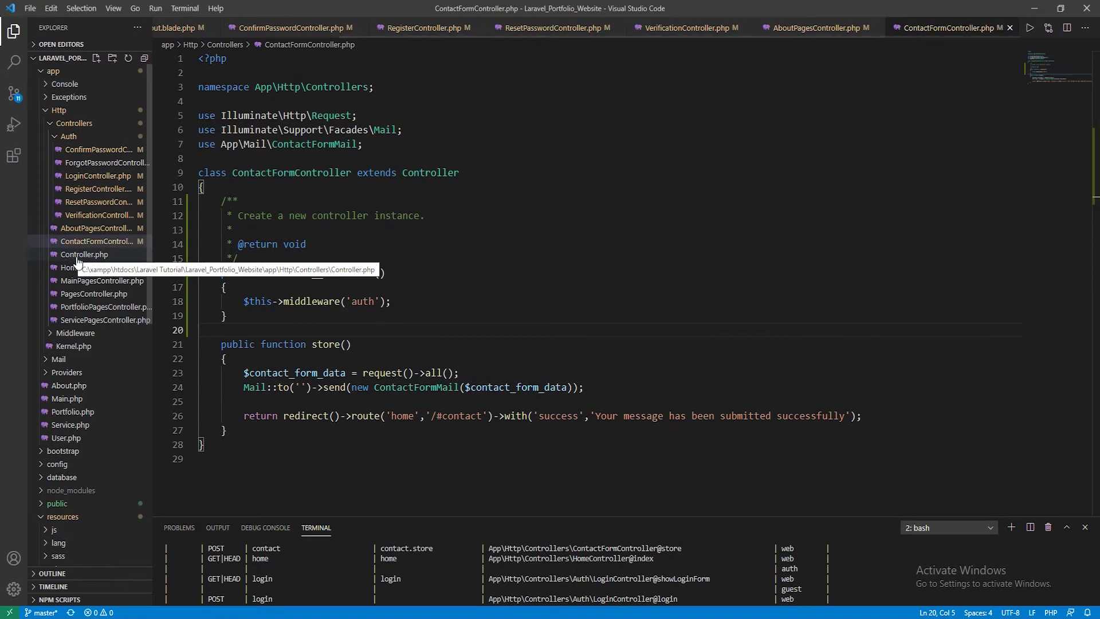
# Paste the auth-middleware constructor into MainPagesController and save
pyautogui.click(85, 268)
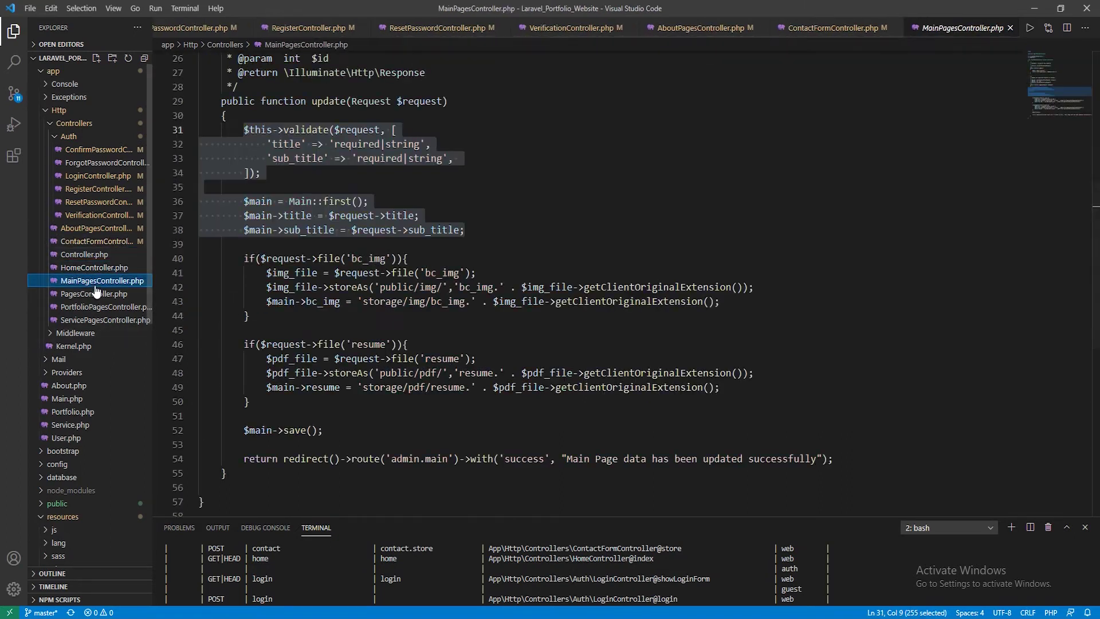
pyautogui.click(98, 281)
pyautogui.click(450, 224)
pyautogui.scroll(4, 453, 264)
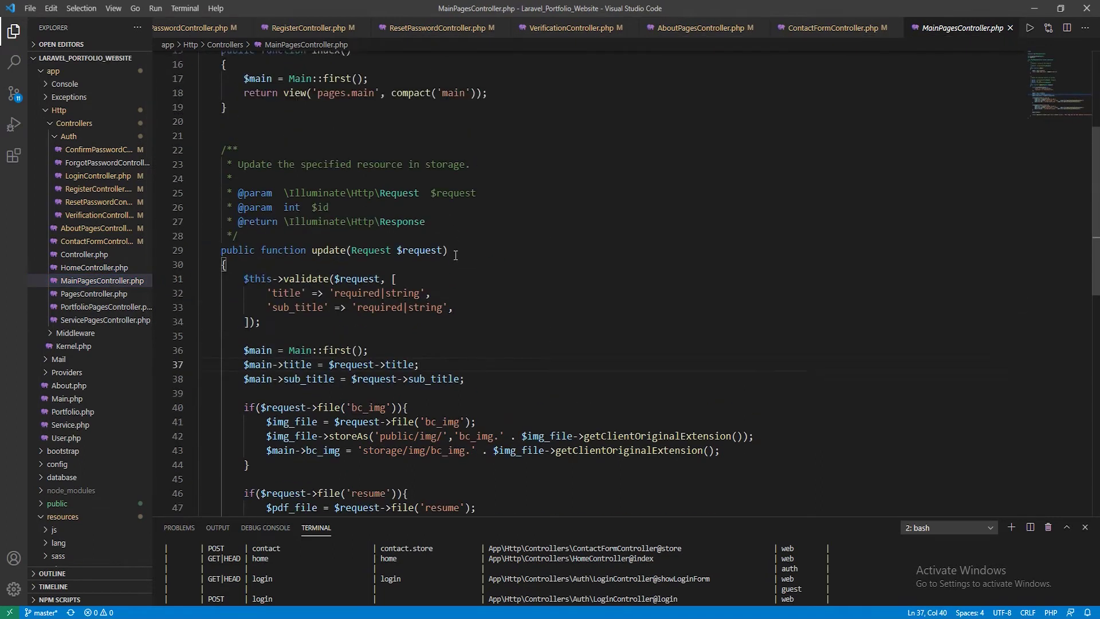
pyautogui.scroll(4, 344, 395)
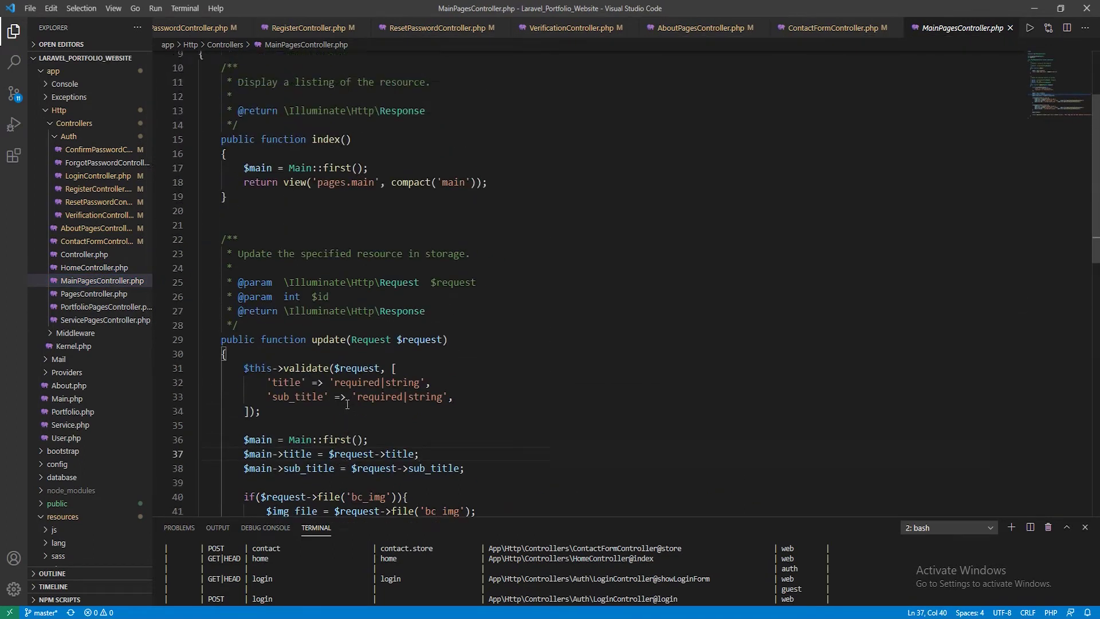
pyautogui.click(238, 173)
pyautogui.press('Return')
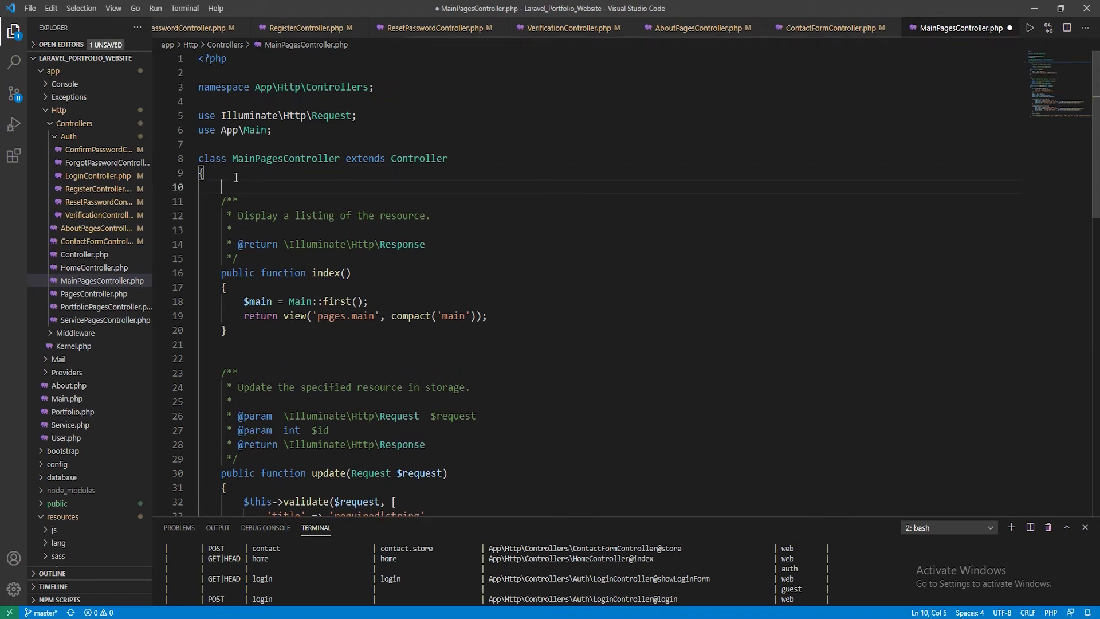
pyautogui.write("/**  * Create a new controller instance.  *  * @return void  */ public function __construct() {     $this->middleware('auth'); }")
pyautogui.hotkey('ctrl', 's')
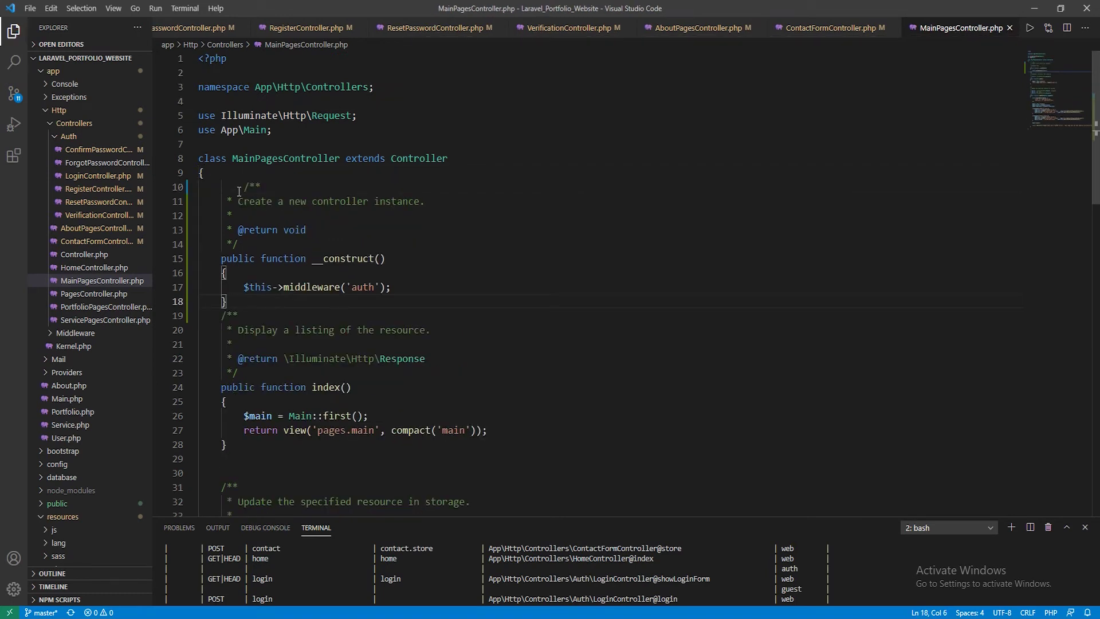
# Fix the constructor's indentation and spacing in MainPagesController and save again
pyautogui.click(245, 188)
pyautogui.press('BackSpace')
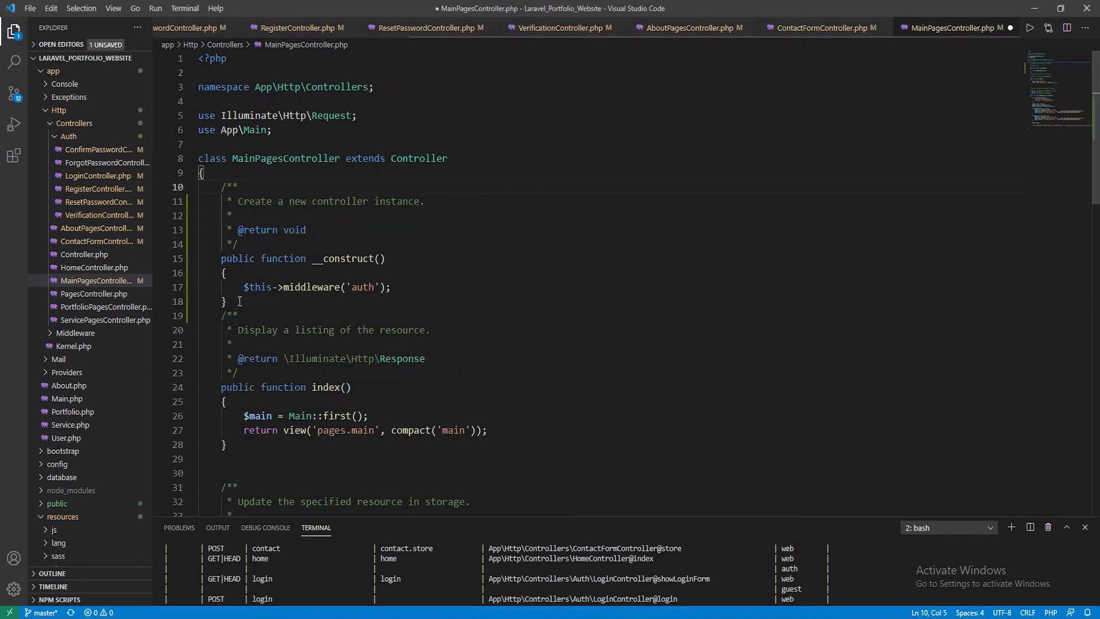
pyautogui.click(239, 302)
pyautogui.press('Return')
pyautogui.hotkey('ctrl', 's')
# Add the auth-middleware constructor to PortfolioPagesController and save it
pyautogui.click(104, 307)
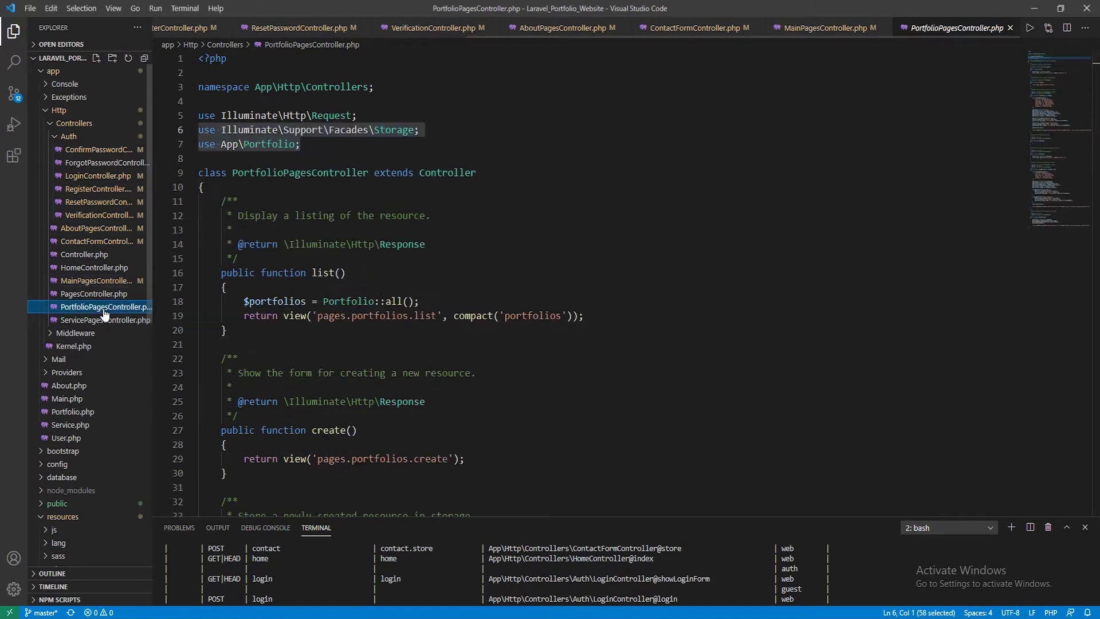
pyautogui.click(232, 187)
pyautogui.press('Return')
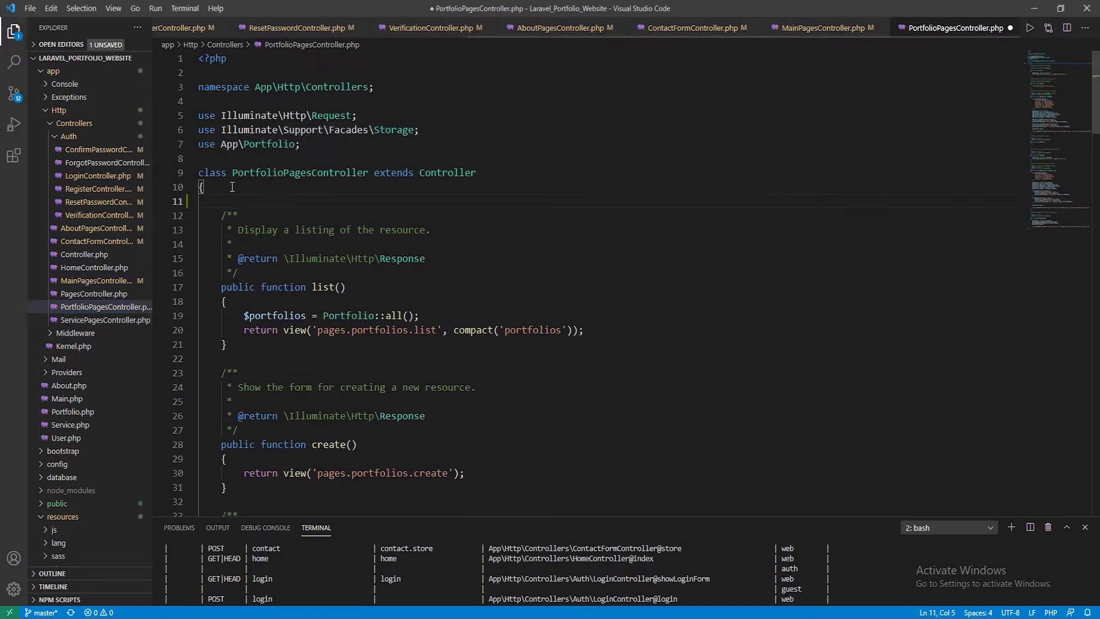
pyautogui.write("/**      * Create a new controller instance.      *      * @return void      */     public function __construct()     {         $this->middleware('auth');     }")
pyautogui.hotkey('ctrl', 's')
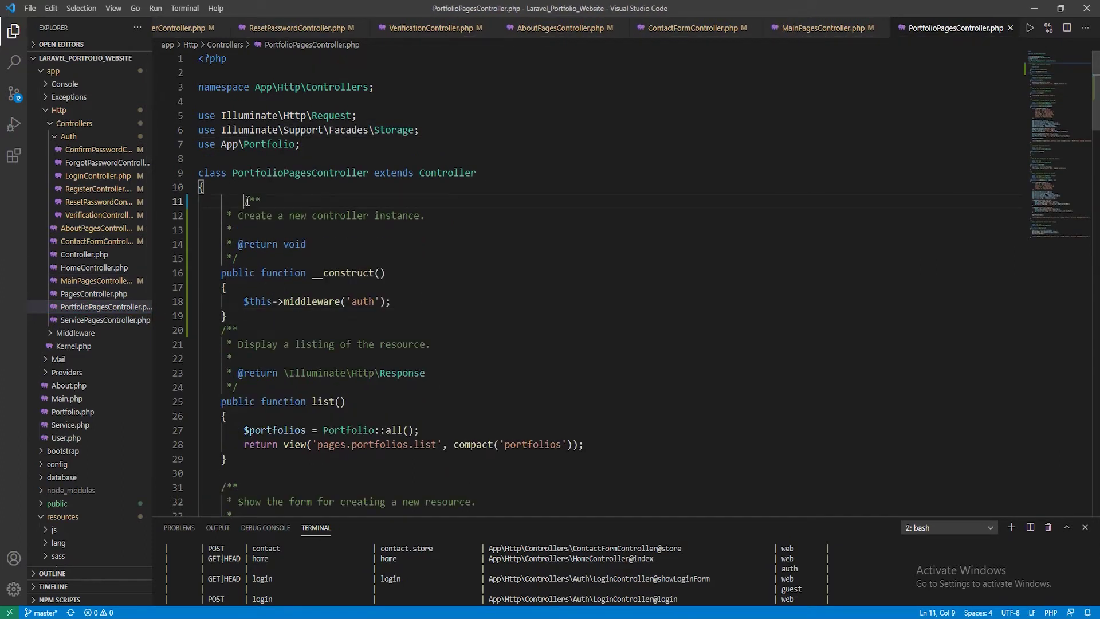
pyautogui.press('Return')
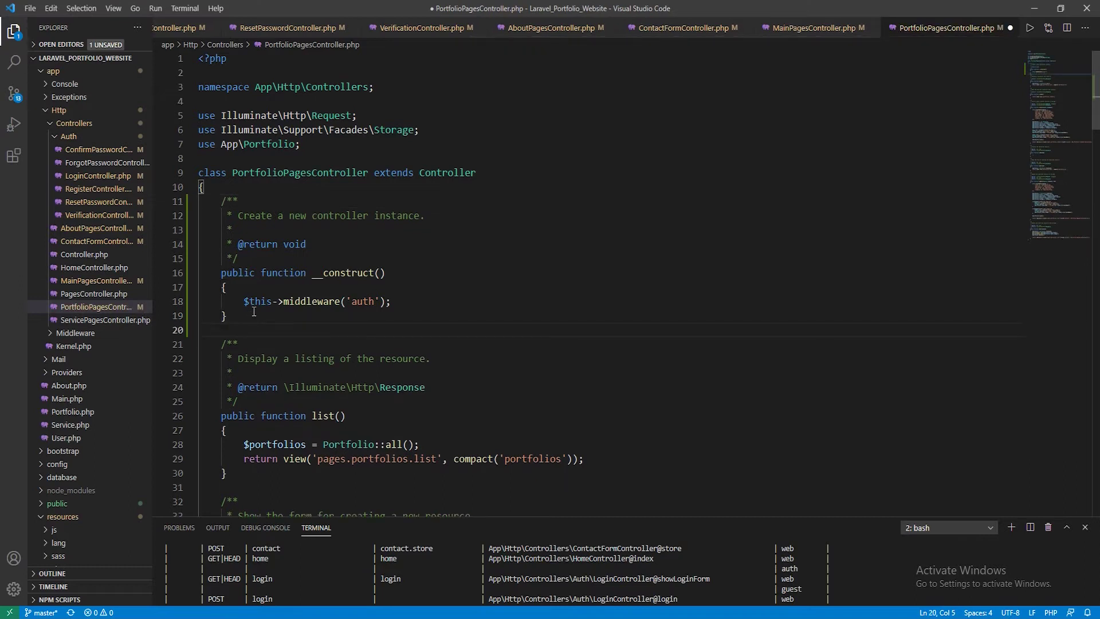
pyautogui.hotkey('ctrl', 's')
# Add the auth-middleware constructor to ServicePagesController and save it
pyautogui.click(109, 321)
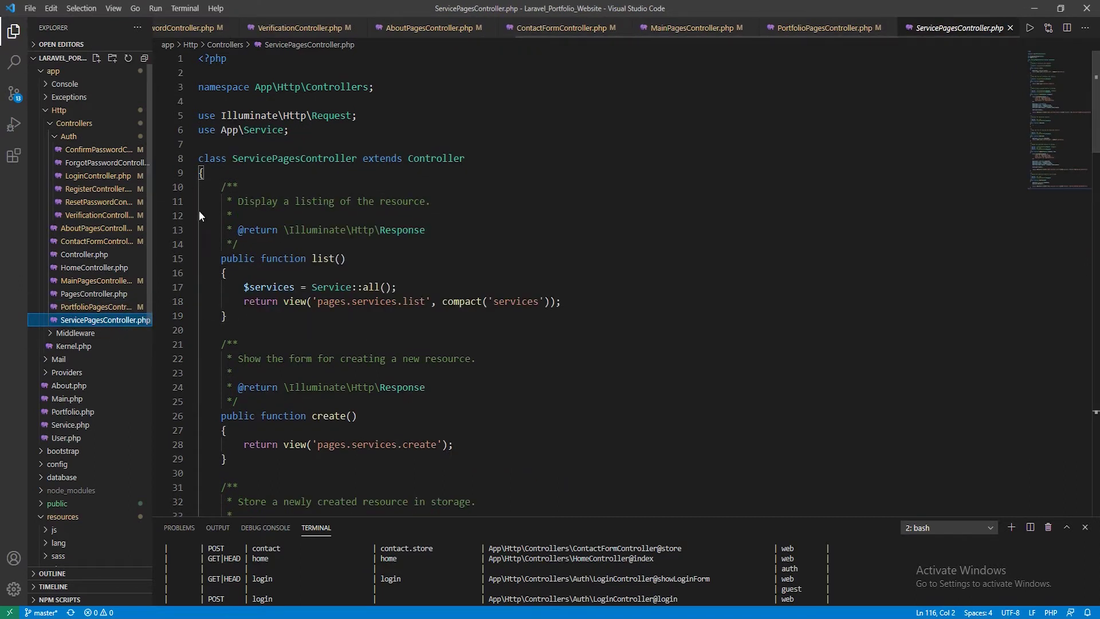
pyautogui.click(223, 174)
pyautogui.press('Return')
pyautogui.write("/**  * Create a new controller instance.  *  * @return void  */ public function __construct() {     $this->middleware('auth'); }")
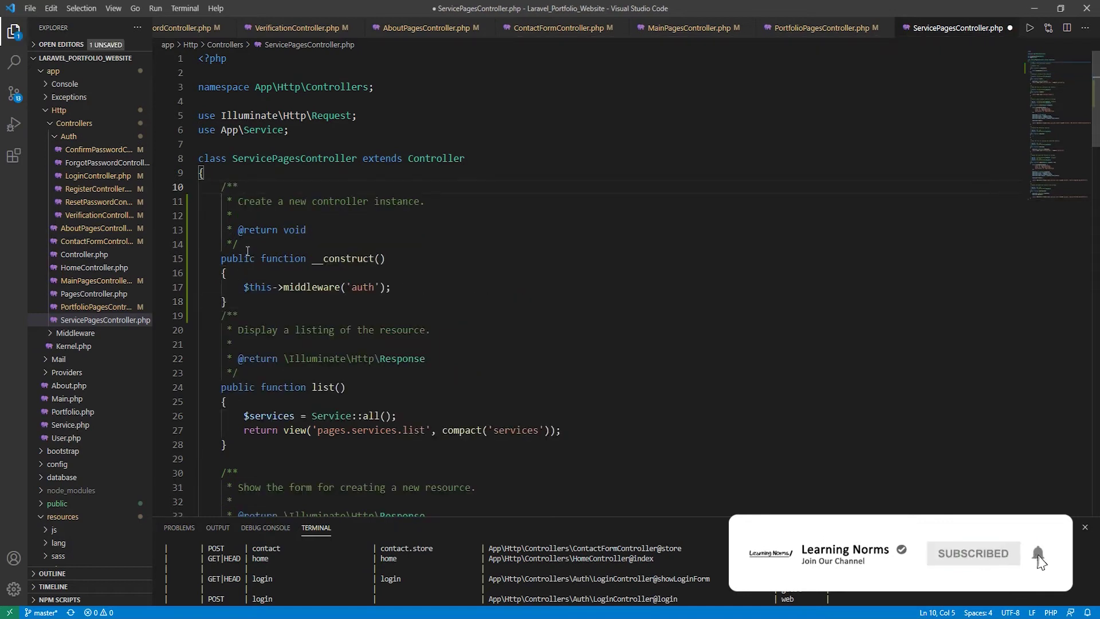
pyautogui.click(236, 301)
pyautogui.press('Return')
pyautogui.hotkey('ctrl', 's')
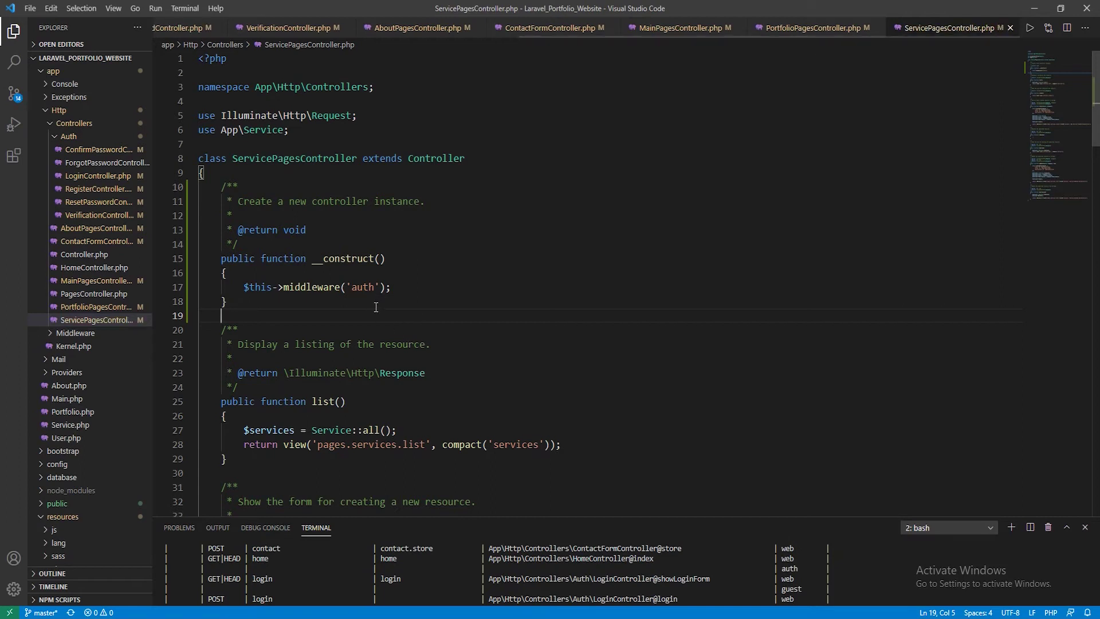
pyautogui.click(318, 568)
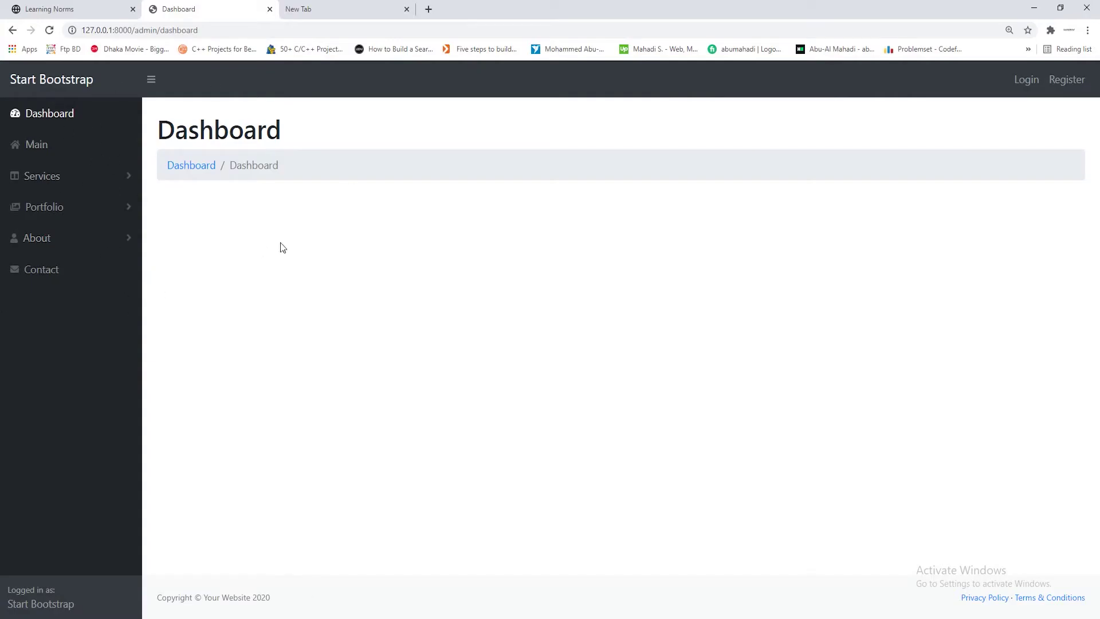
# Return from the Chrome Dashboard page to ServicePagesController.php in VS Code
pyautogui.hotkey('alt', 'Tab')
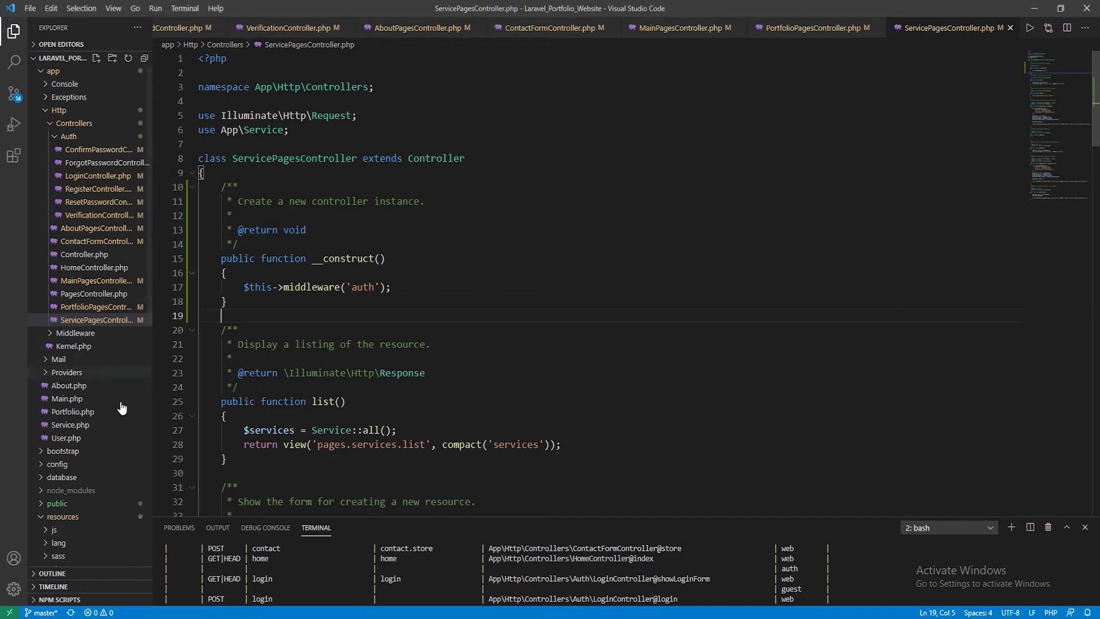
# Open routes/web.php and inspect the admin.dashboard route on line 23 using PagesController@dashboard
pyautogui.scroll(-5, 43, 421)
pyautogui.scroll(-4, 112, 427)
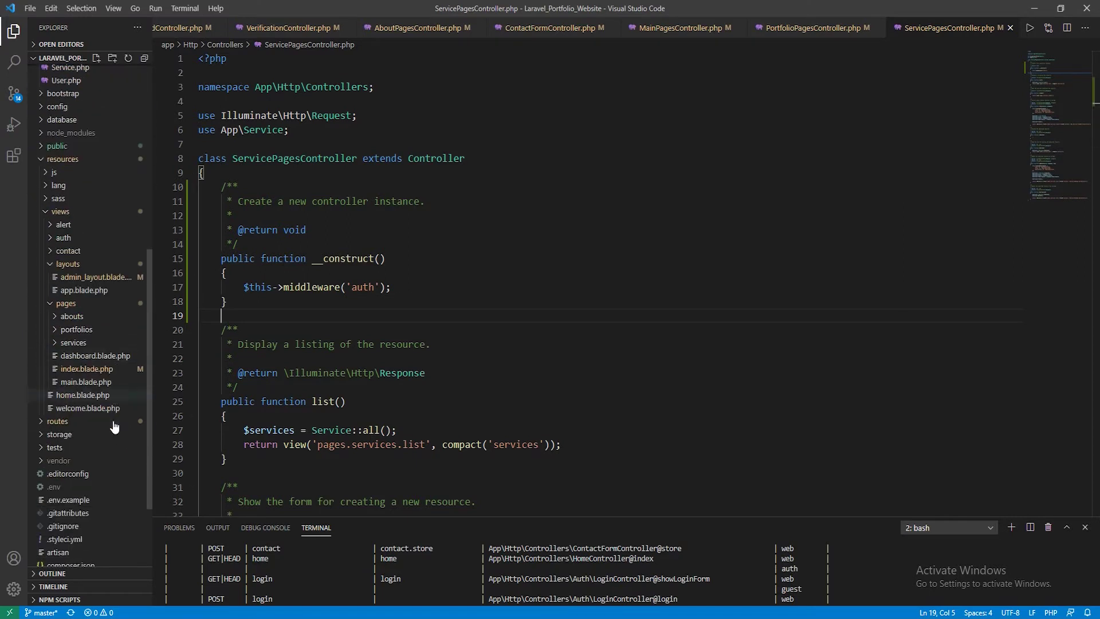
pyautogui.click(84, 423)
pyautogui.click(65, 474)
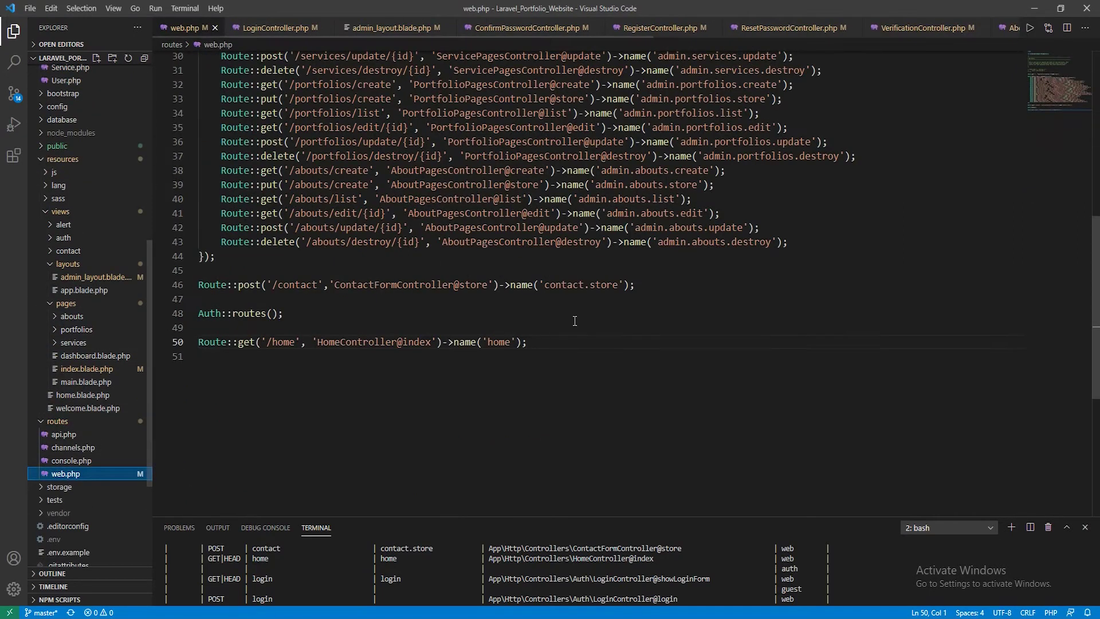
pyautogui.scroll(3, 575, 321)
pyautogui.scroll(2, 575, 321)
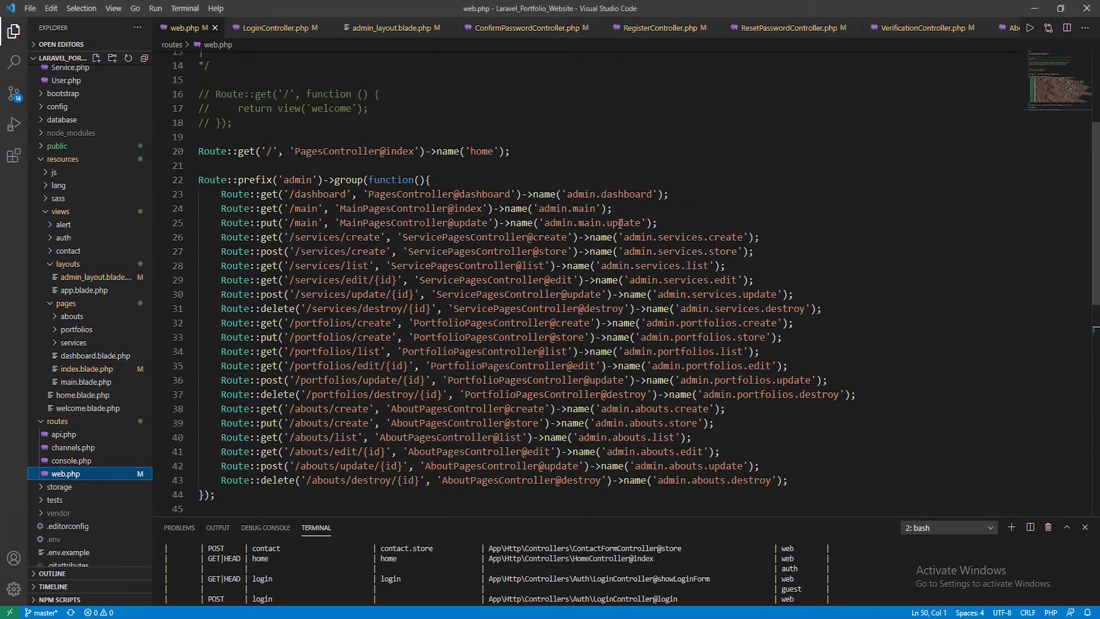
pyautogui.click(573, 194)
pyautogui.hotkey('shift', 'Right')
pyautogui.hotkey('shift', 'Right')
pyautogui.hotkey('shift', 'Right')
pyautogui.hotkey('shift', 'Right')
pyautogui.hotkey('shift', 'Right')
pyautogui.hotkey('shift', 'Right')
pyautogui.hotkey('shift', 'Right')
pyautogui.hotkey('shift', 'Right')
pyautogui.hotkey('shift', 'Right')
pyautogui.hotkey('shift', 'Right')
pyautogui.hotkey('shift', 'Right')
pyautogui.hotkey('shift', 'Right')
pyautogui.hotkey('shift', 'Right')
pyautogui.hotkey('shift', 'Right')
pyautogui.hotkey('shift', 'Right')
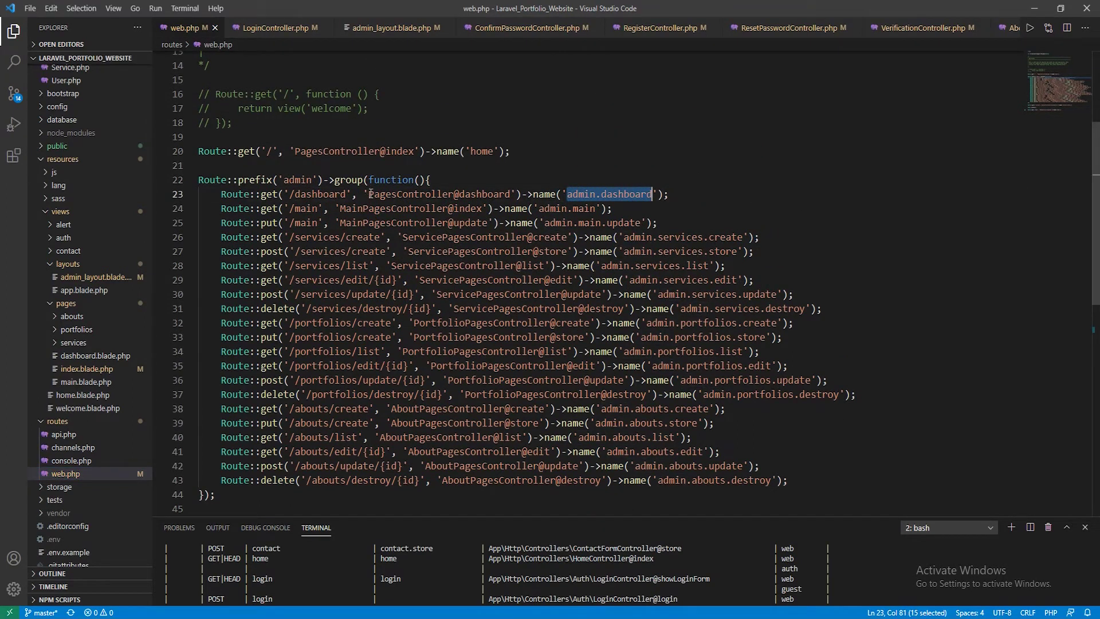
pyautogui.moveTo(371, 194); pyautogui.dragTo(507, 194)
pyautogui.click(507, 193)
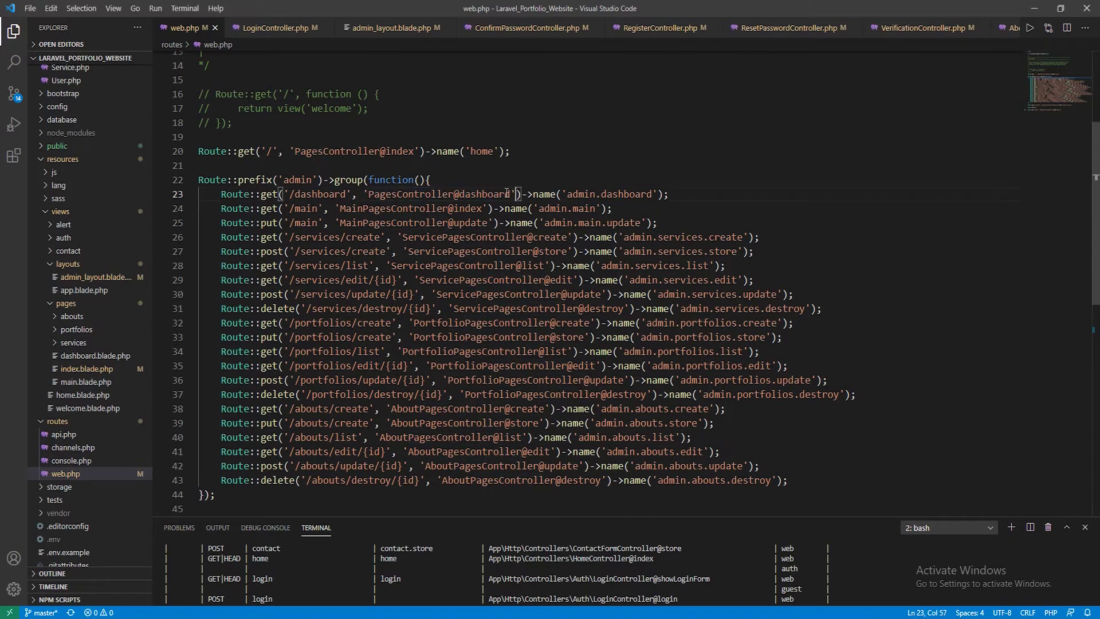
pyautogui.click(408, 194)
pyautogui.scroll(8, 92, 260)
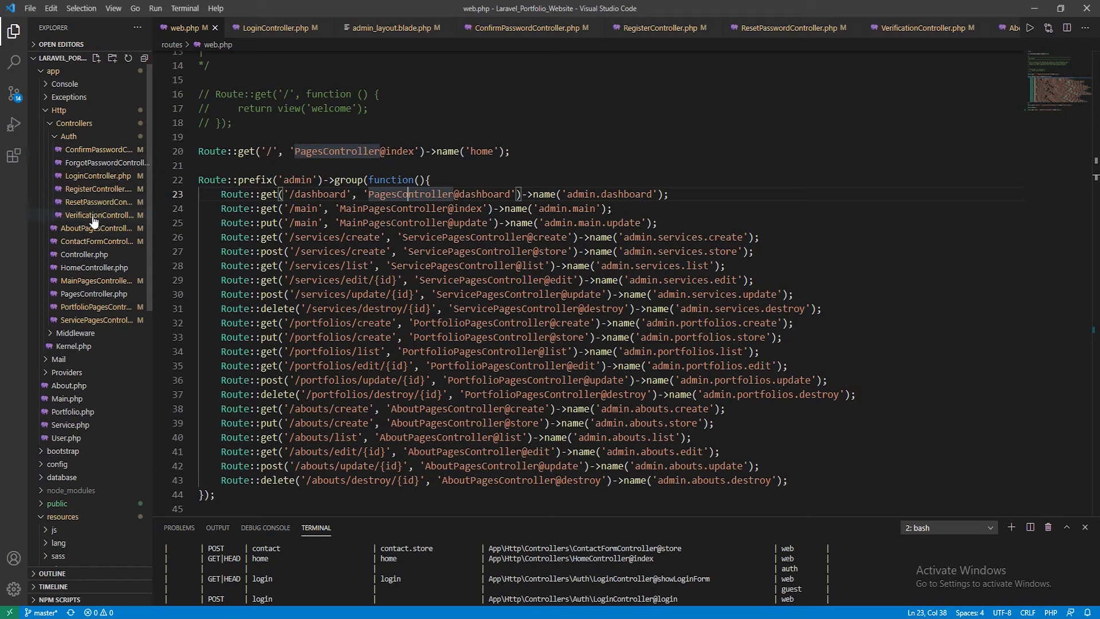
# Open PagesController.php and delete its dashboard() function
pyautogui.click(92, 294)
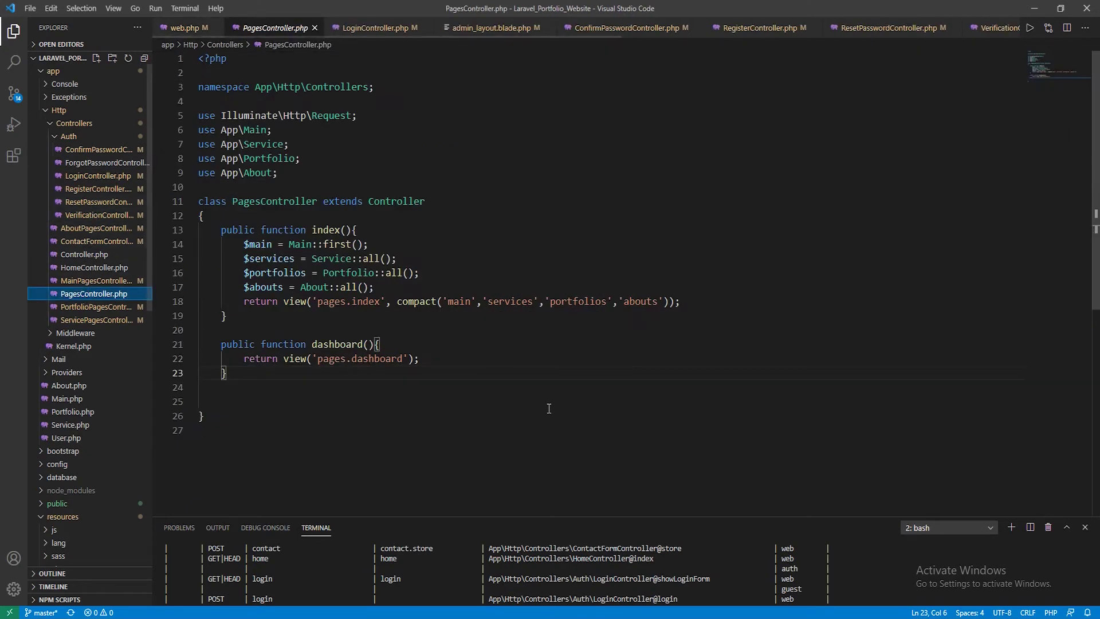
pyautogui.click(234, 373)
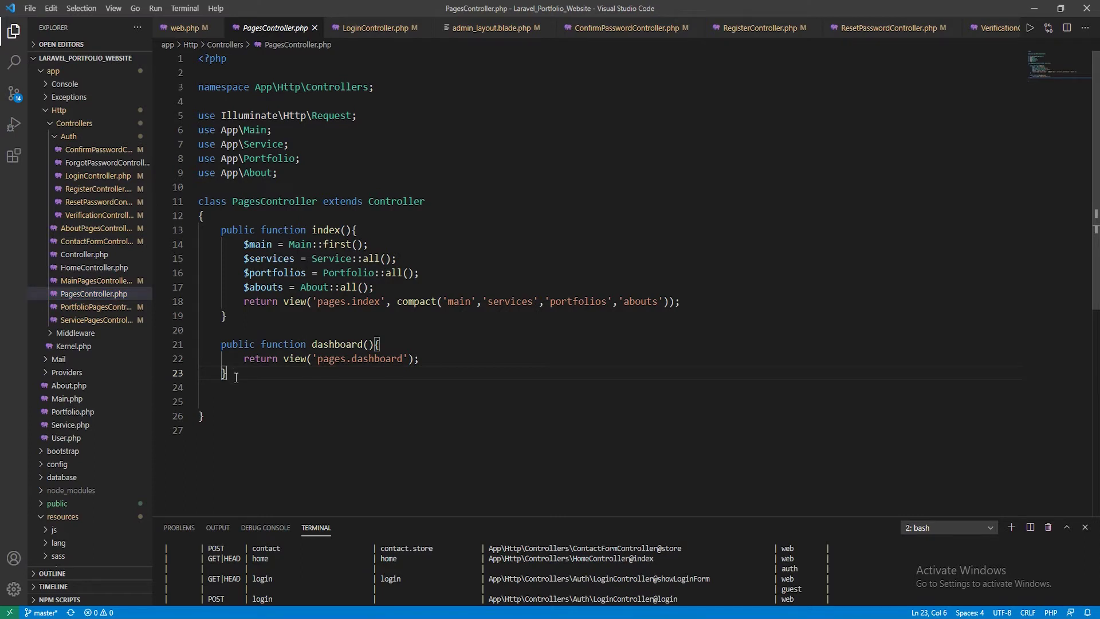
pyautogui.moveTo(235, 378); pyautogui.dragTo(197, 352)
pyautogui.hotkey('ctrl', 'c')
pyautogui.press('BackSpace')
pyautogui.press('BackSpace')
pyautogui.press('BackSpace')
pyautogui.press('BackSpace')
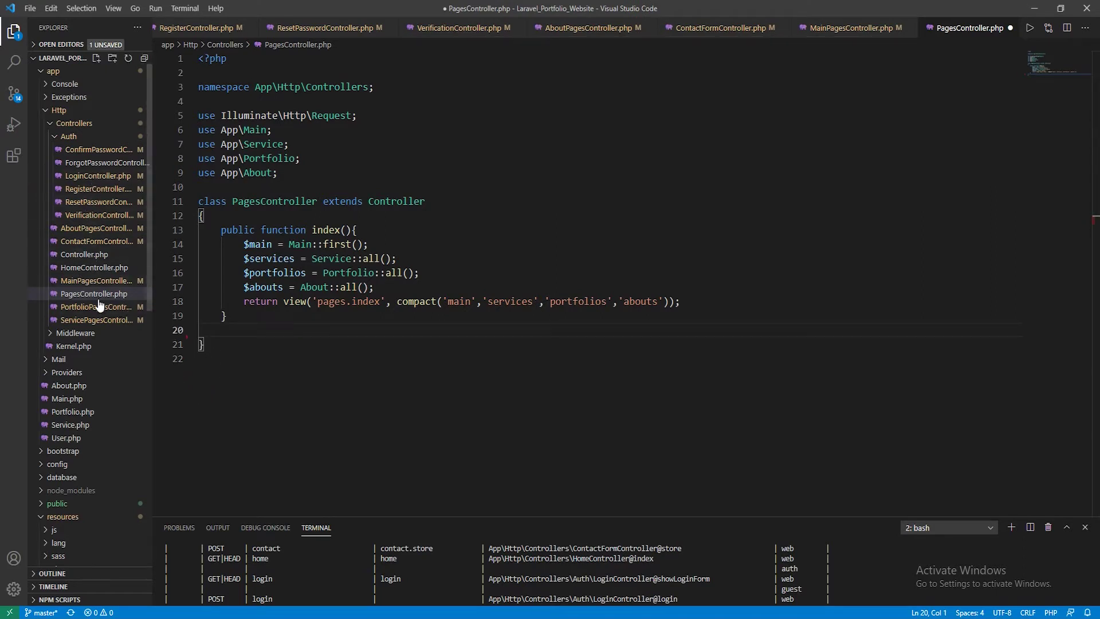
# Paste dashboard() returning view('pages.dashboard') after MainPagesController's constructor, then save it and PagesController.php
pyautogui.click(94, 280)
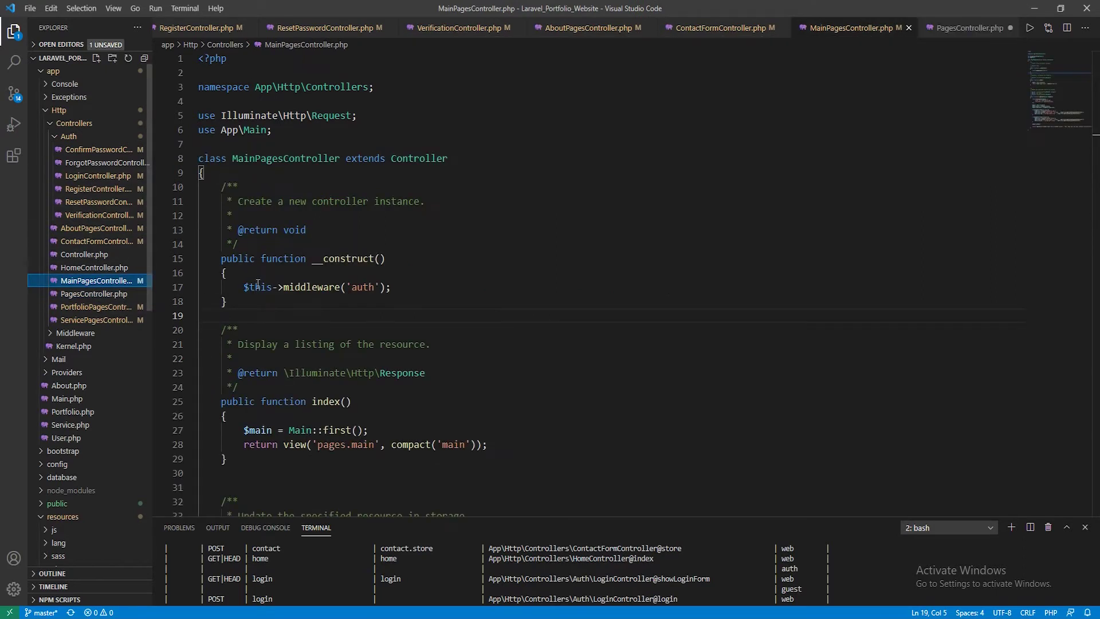
pyautogui.click(249, 175)
pyautogui.press('Return')
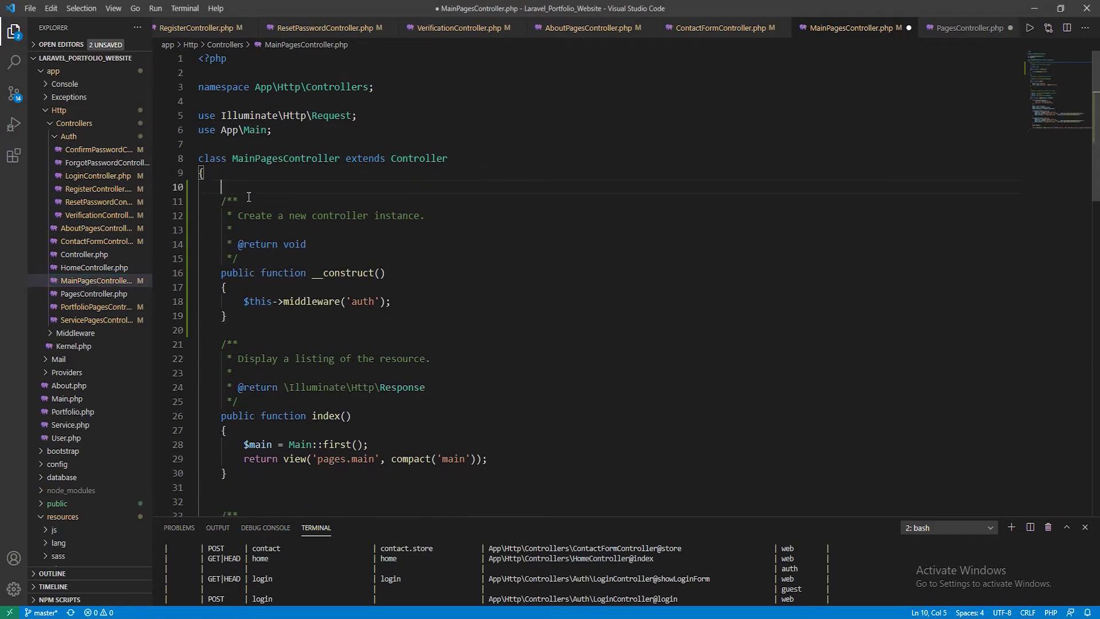
pyautogui.press('BackSpace')
pyautogui.press('BackSpace')
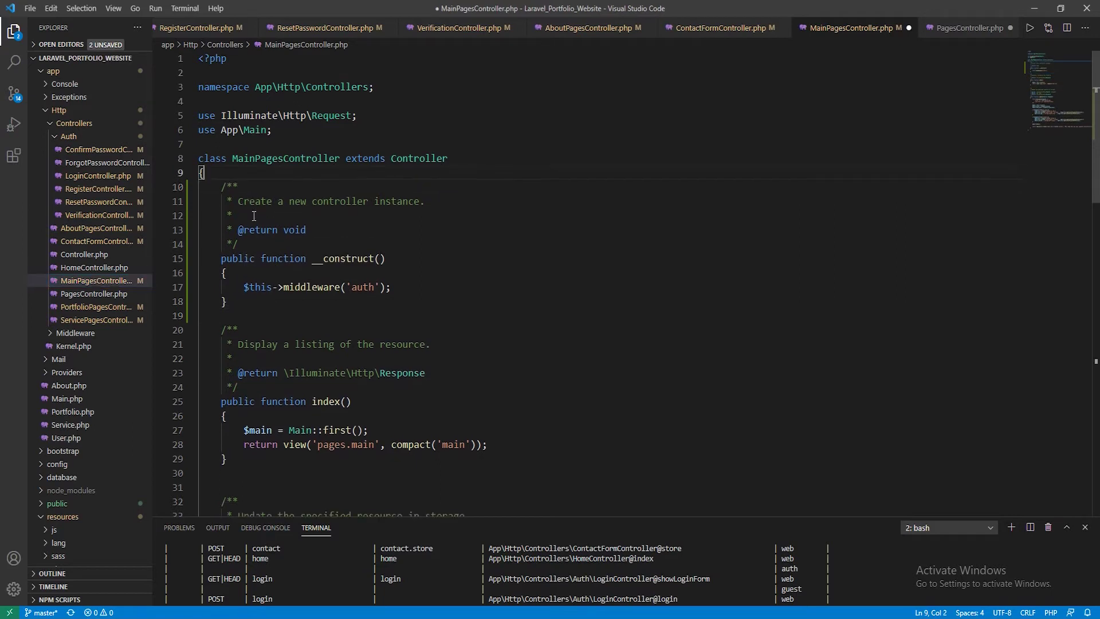
pyautogui.click(241, 304)
pyautogui.press('Return')
pyautogui.press('Return')
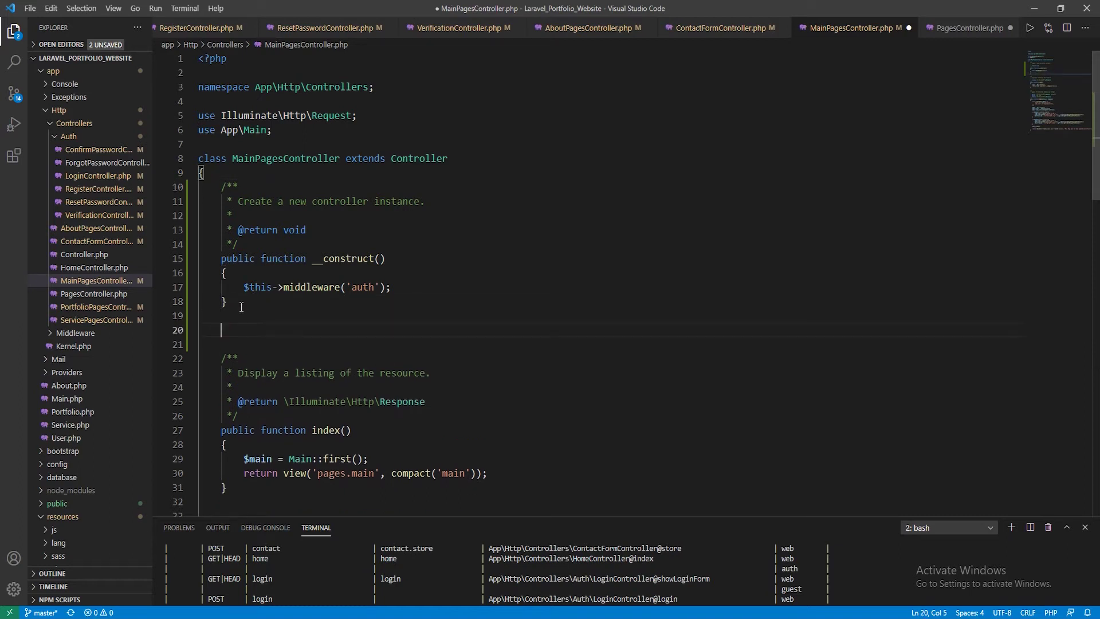
pyautogui.hotkey('ctrl', 'v')
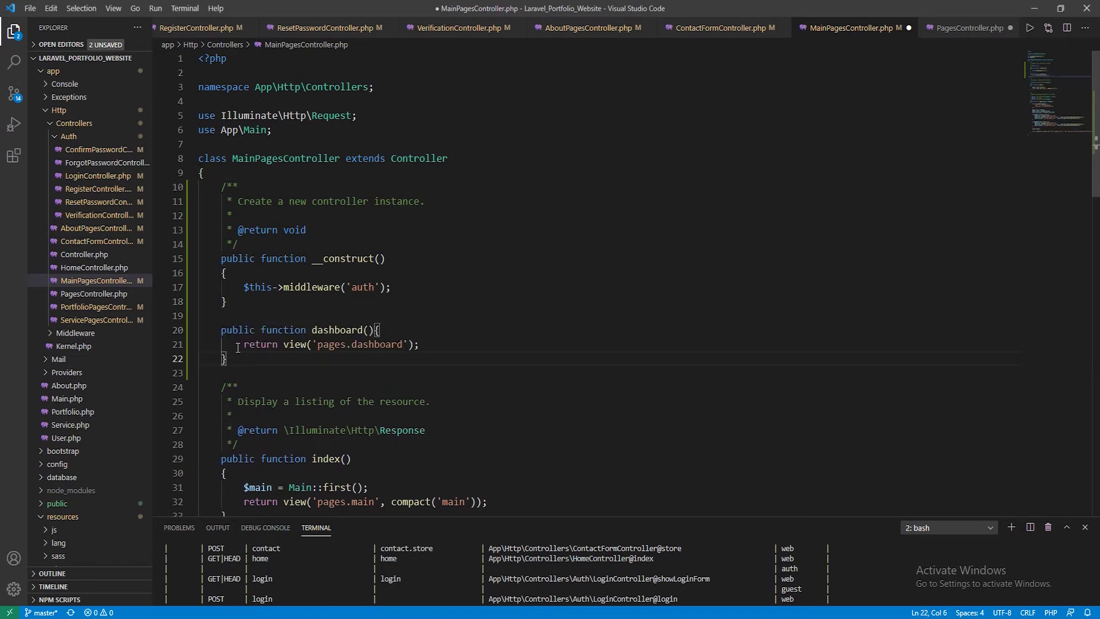
pyautogui.hotkey('ctrl', 's')
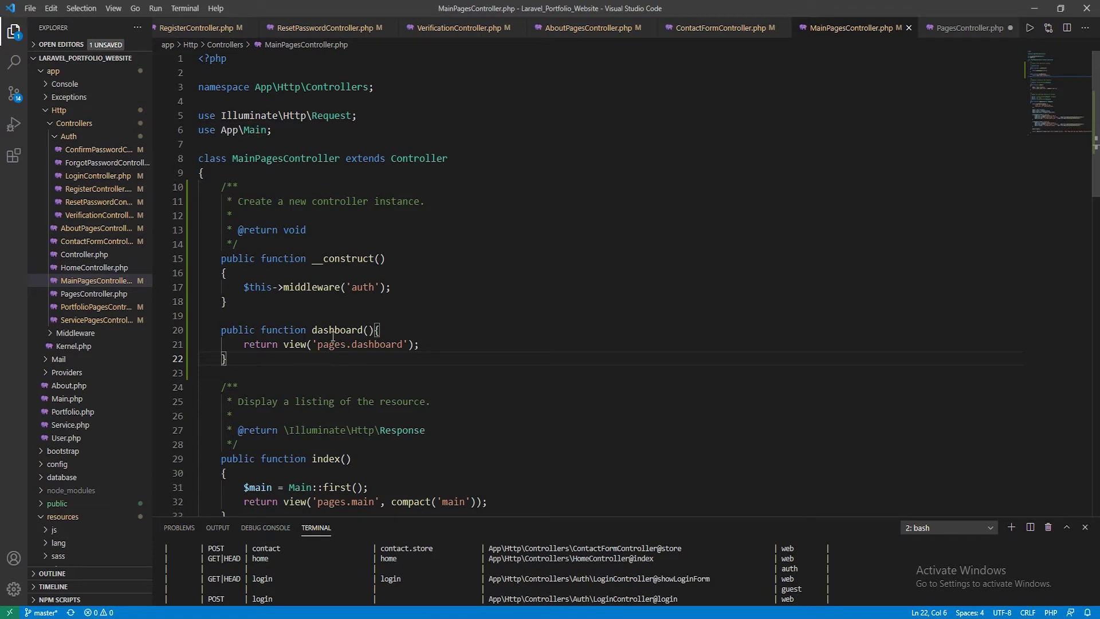
pyautogui.click(334, 330)
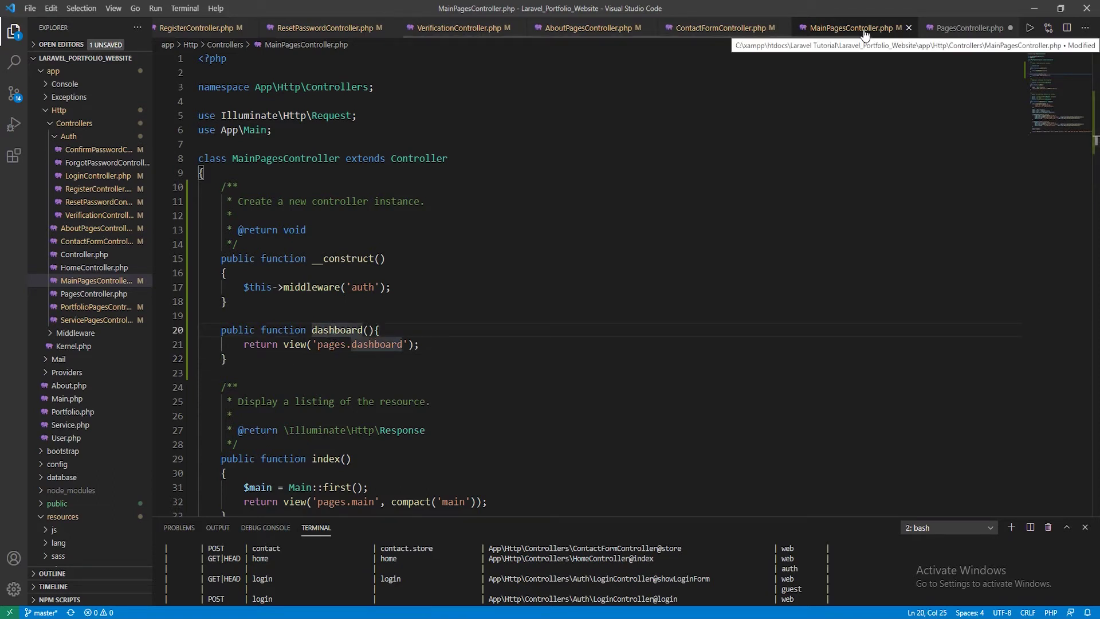
pyautogui.click(946, 36)
pyautogui.hotkey('ctrl', 's')
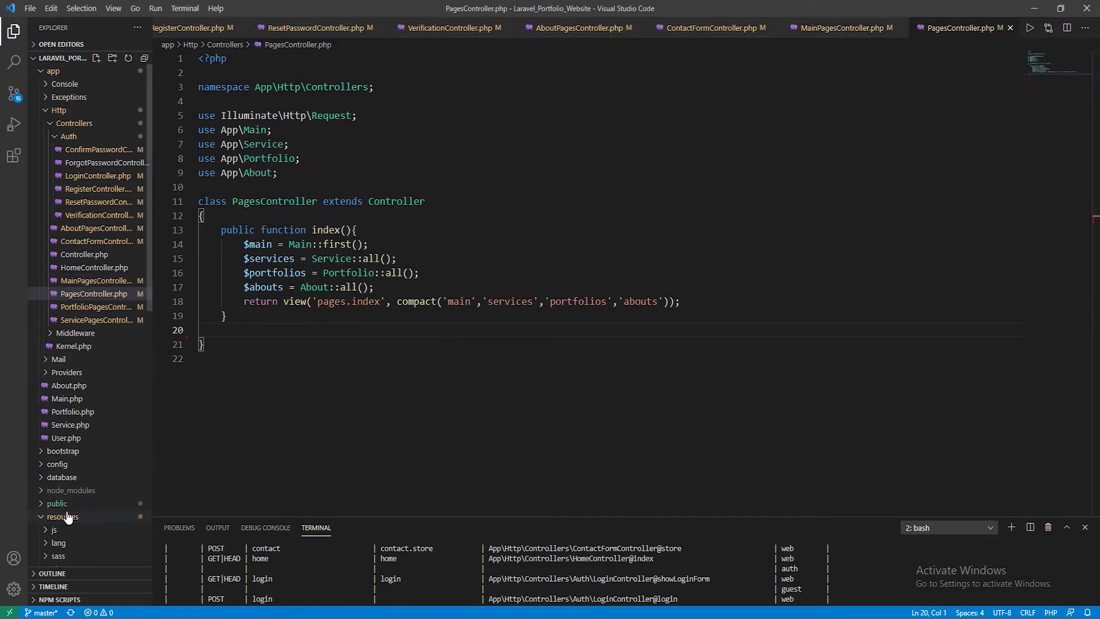
# In routes/web.php, paste 'MainPagesController' from line 24 over 'PagesController' in line 23's admin.dashboard route
pyautogui.scroll(-10, 63, 507)
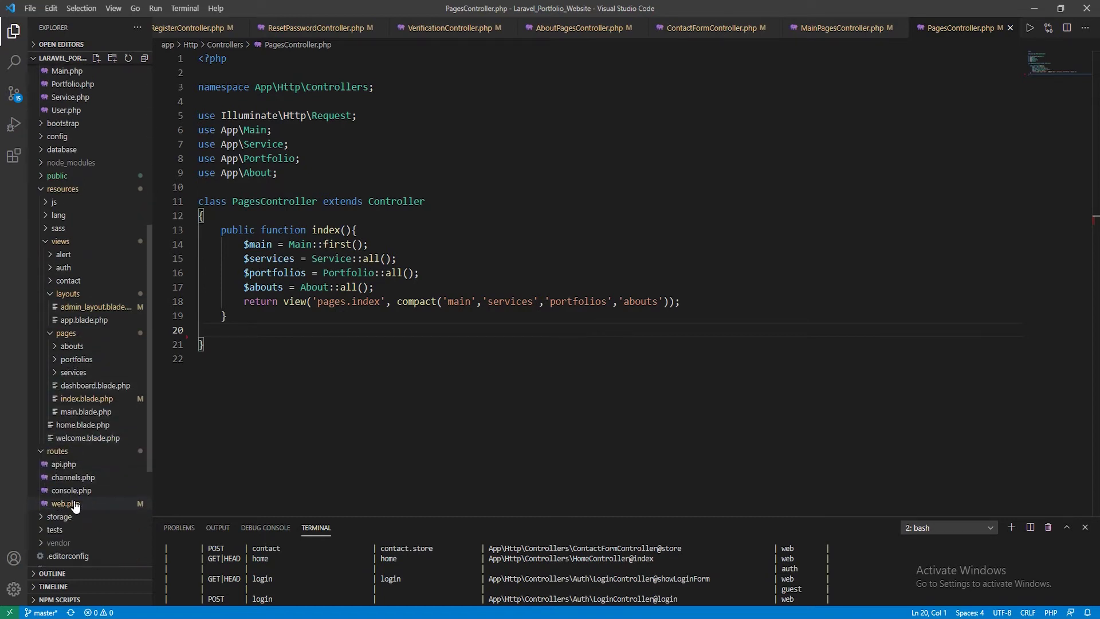
pyautogui.click(71, 507)
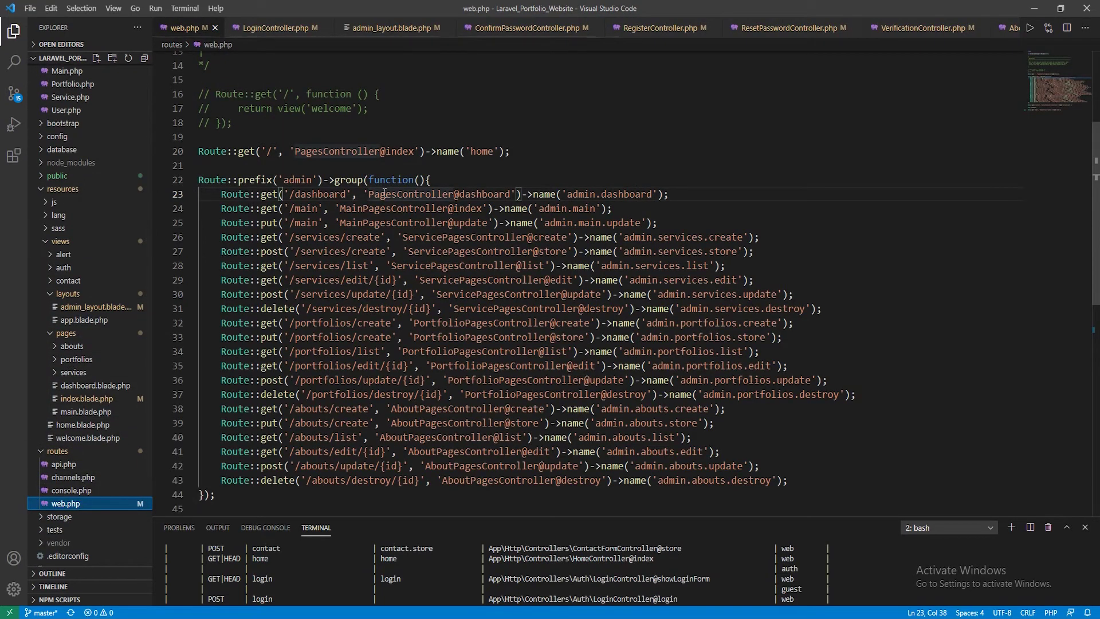
pyautogui.moveTo(370, 194); pyautogui.dragTo(454, 195)
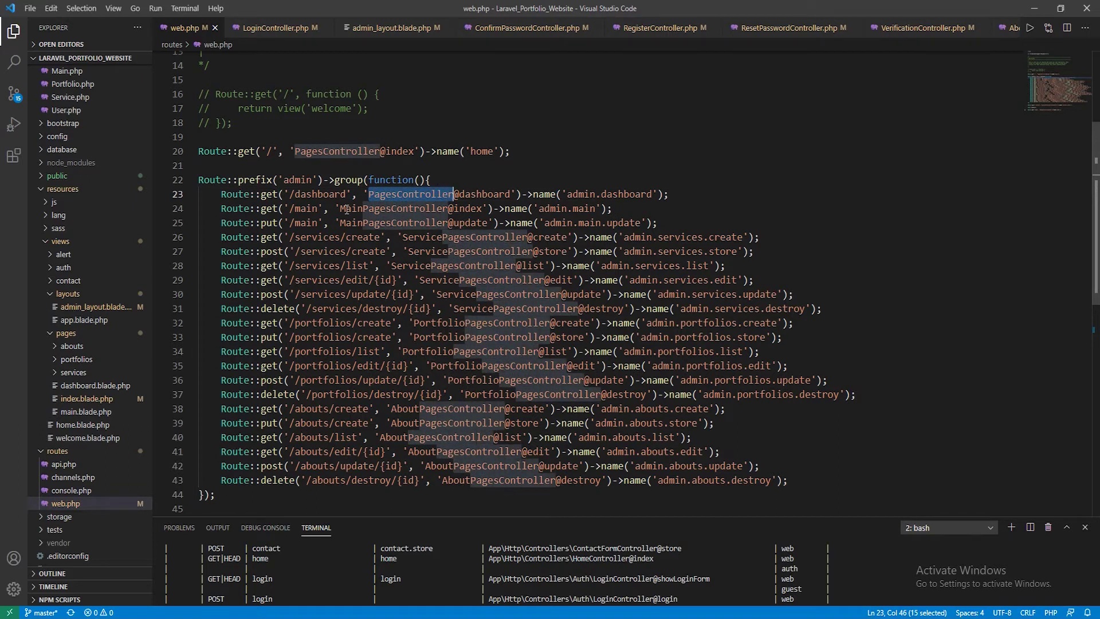
pyautogui.moveTo(340, 209); pyautogui.dragTo(449, 208)
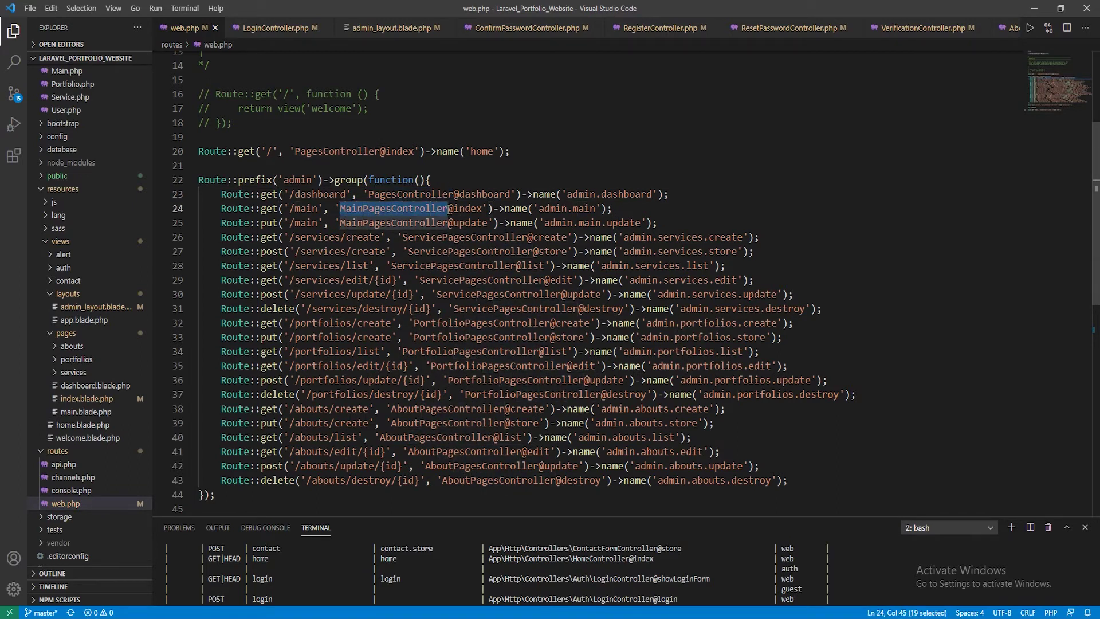
pyautogui.hotkey('ctrl', 'c')
pyautogui.doubleClick(371, 193)
pyautogui.hotkey('ctrl', 'v')
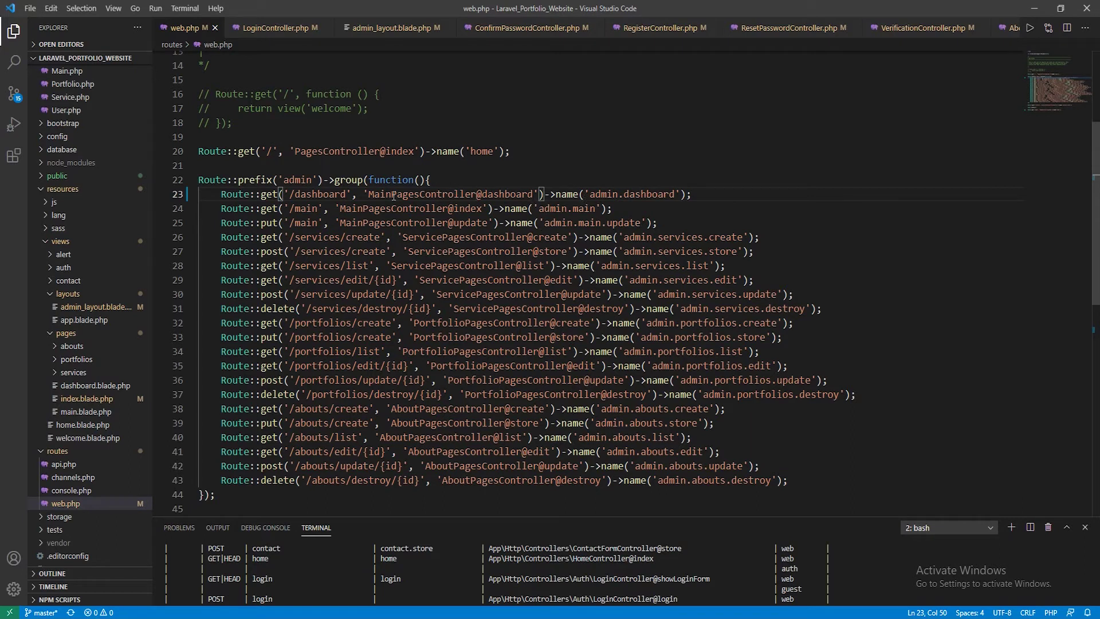
# Review the auth middleware constructor in MainPagesController.php, then return to the Chrome Dashboard
pyautogui.moveTo(369, 194); pyautogui.dragTo(530, 193)
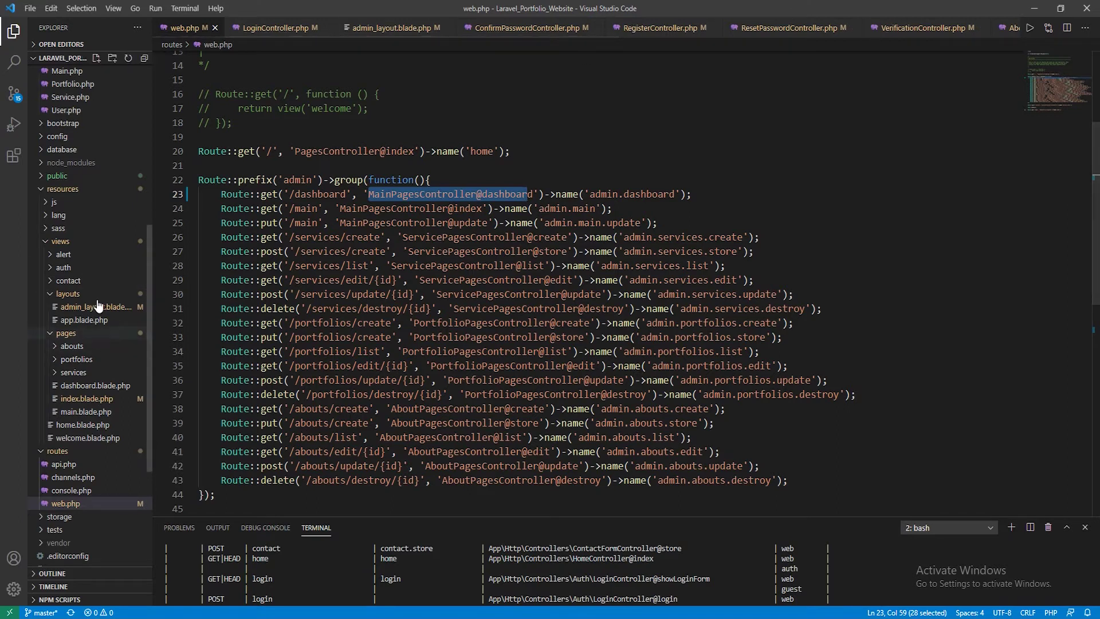
pyautogui.scroll(10, 97, 306)
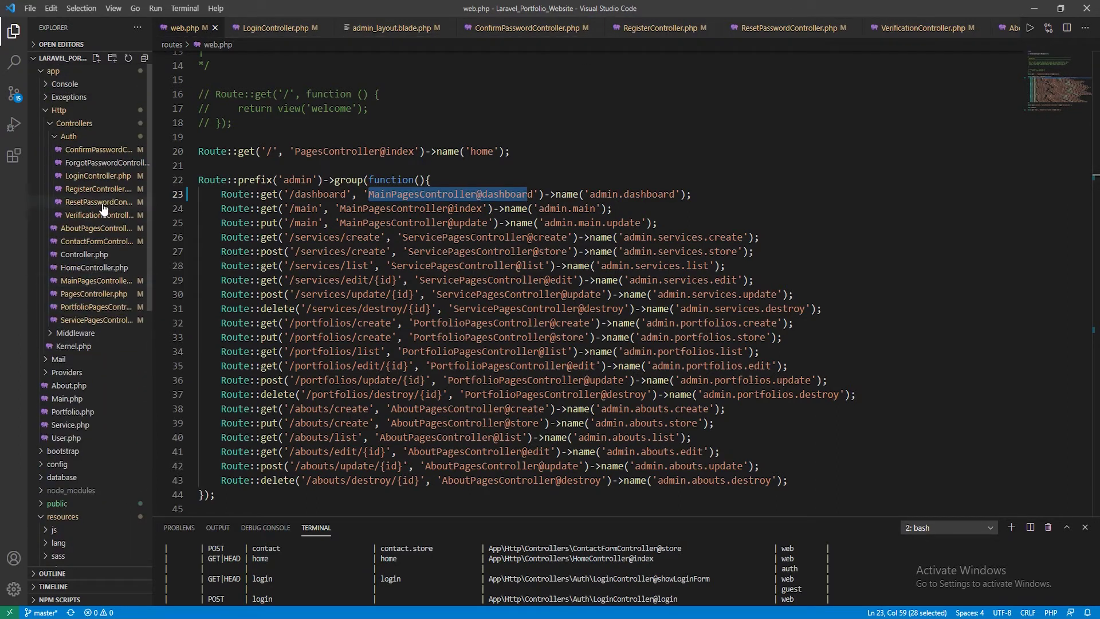
pyautogui.click(91, 281)
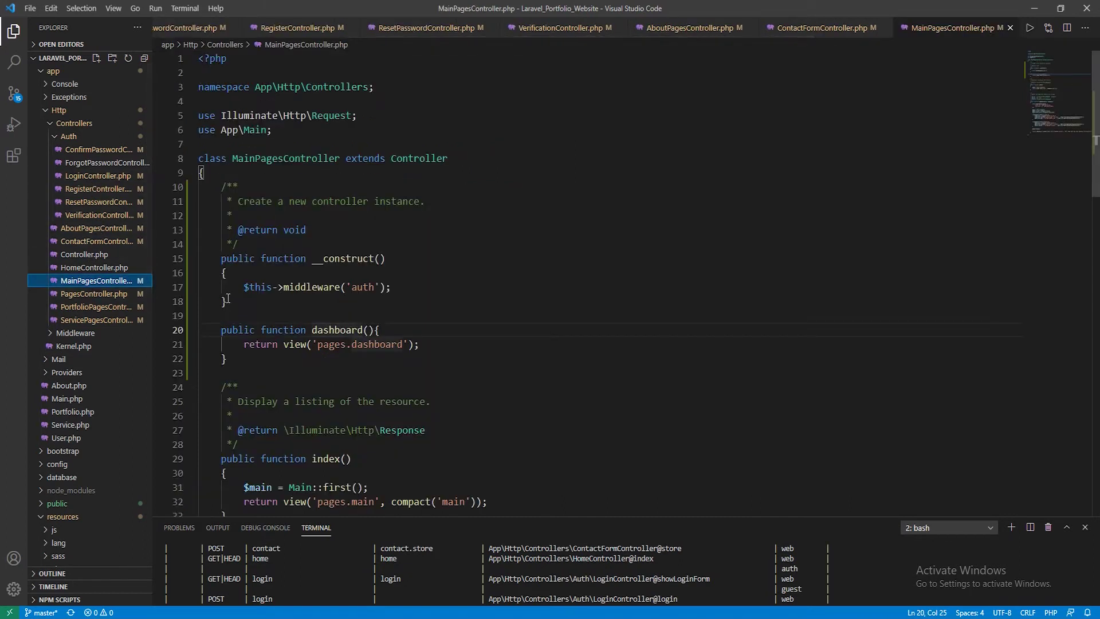
pyautogui.moveTo(227, 298); pyautogui.dragTo(183, 190)
pyautogui.click(499, 320)
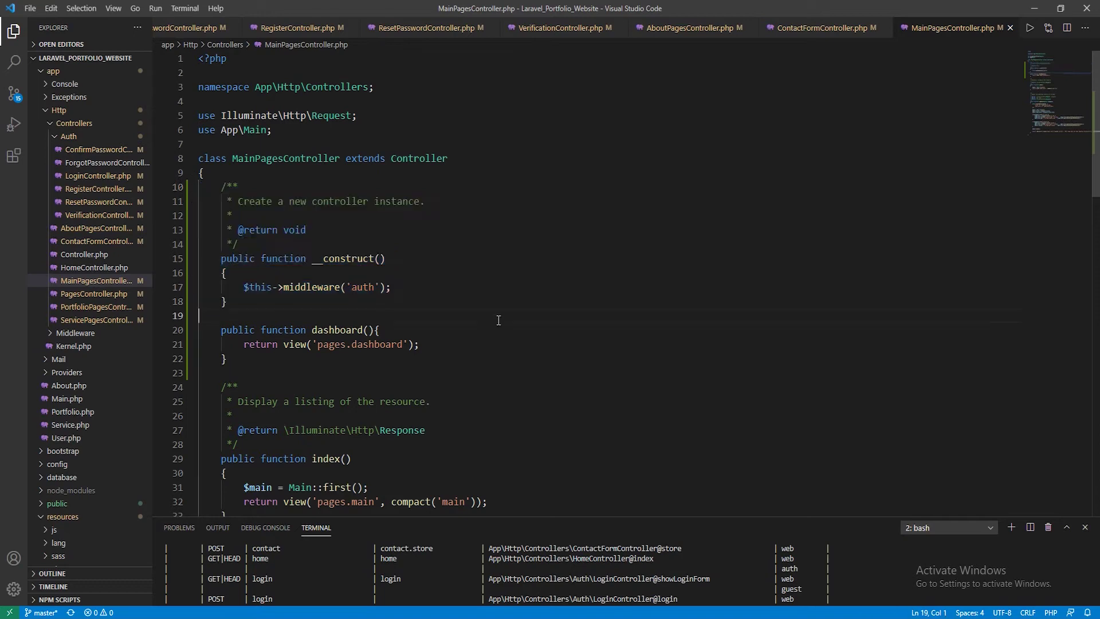
pyautogui.click(295, 573)
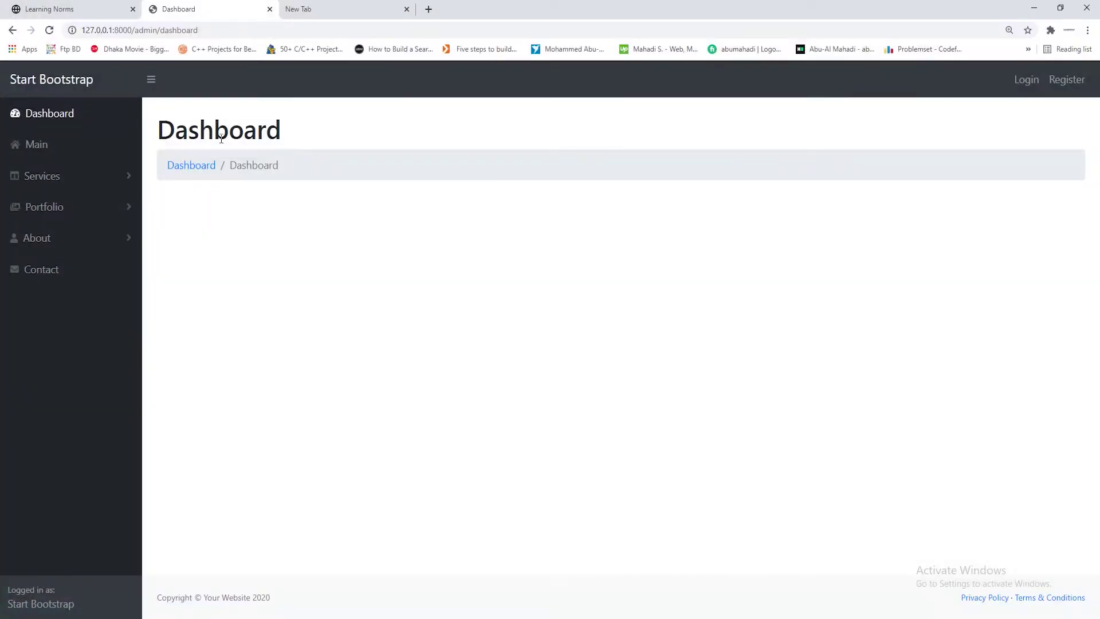
# Reload the dashboard and log in with the saved e-mail and password
pyautogui.click(50, 31)
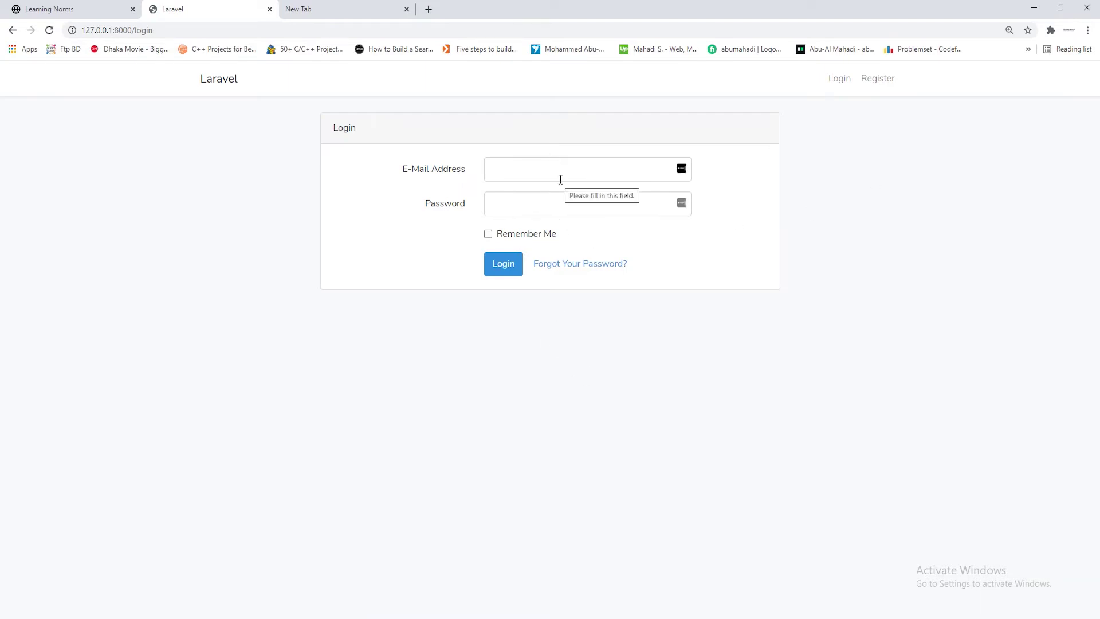
pyautogui.click(517, 169)
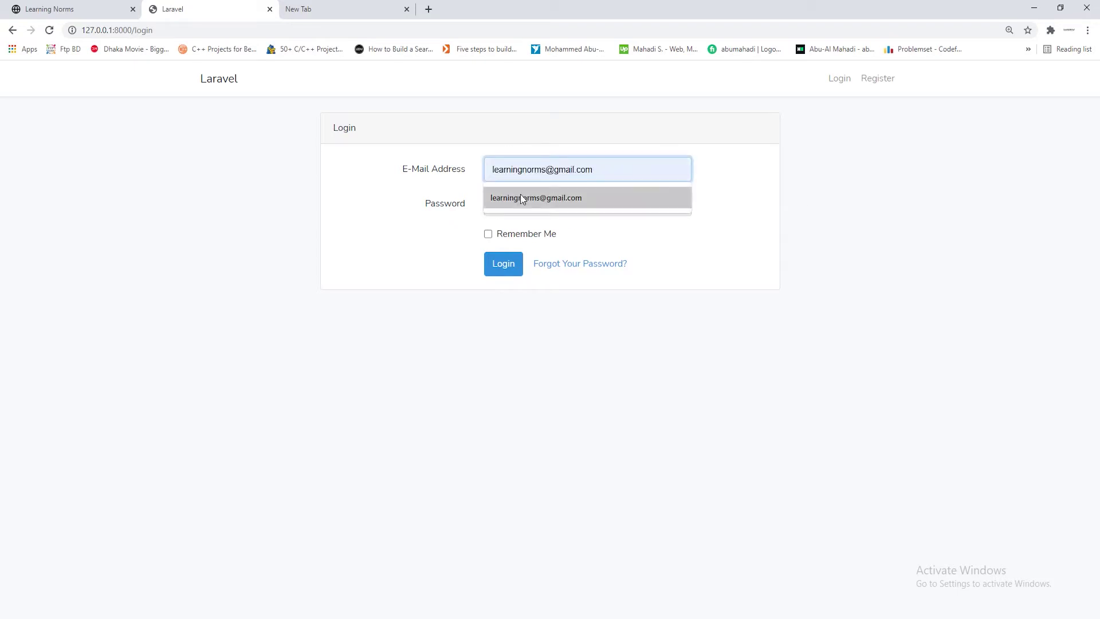
pyautogui.click(522, 198)
pyautogui.click(522, 200)
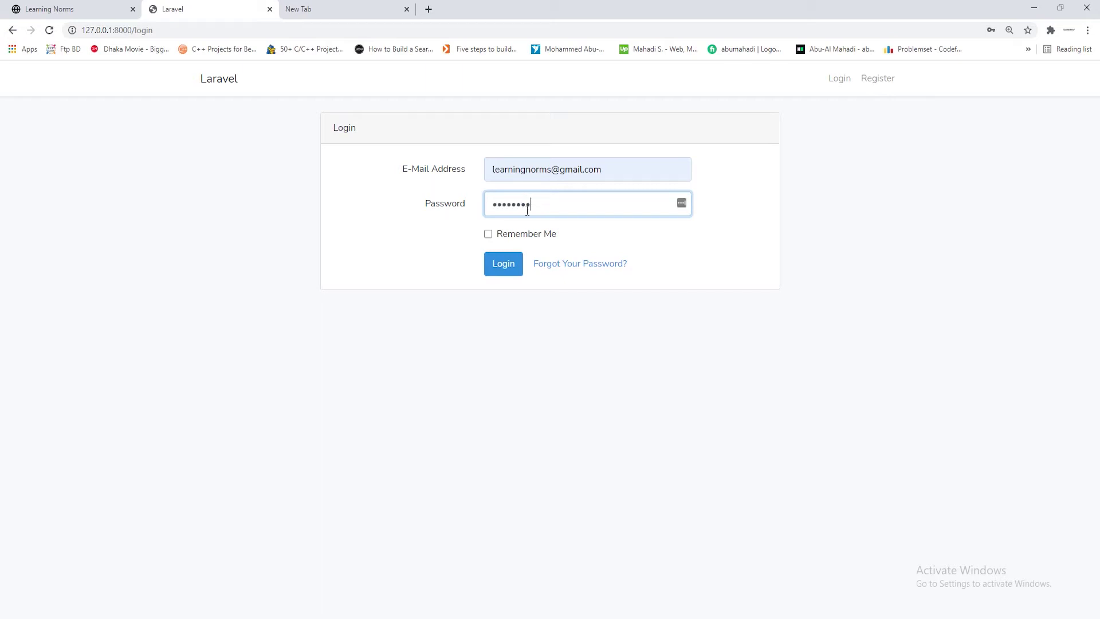
pyautogui.click(512, 266)
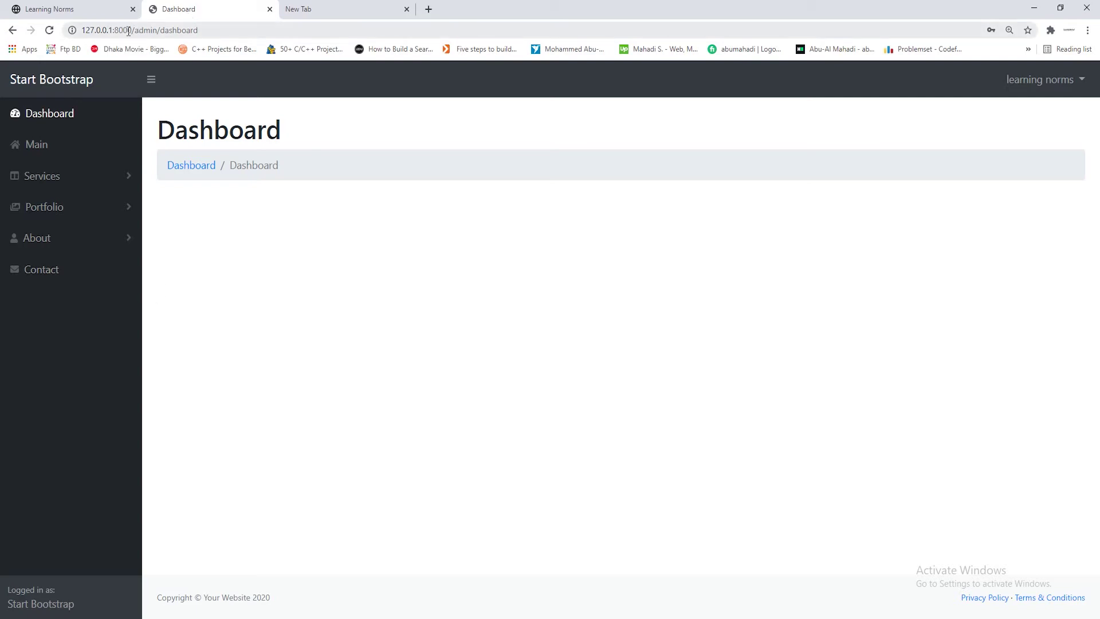
# Log out from the user dropdown and confirm the /login address shows the login page
pyautogui.click(1040, 81)
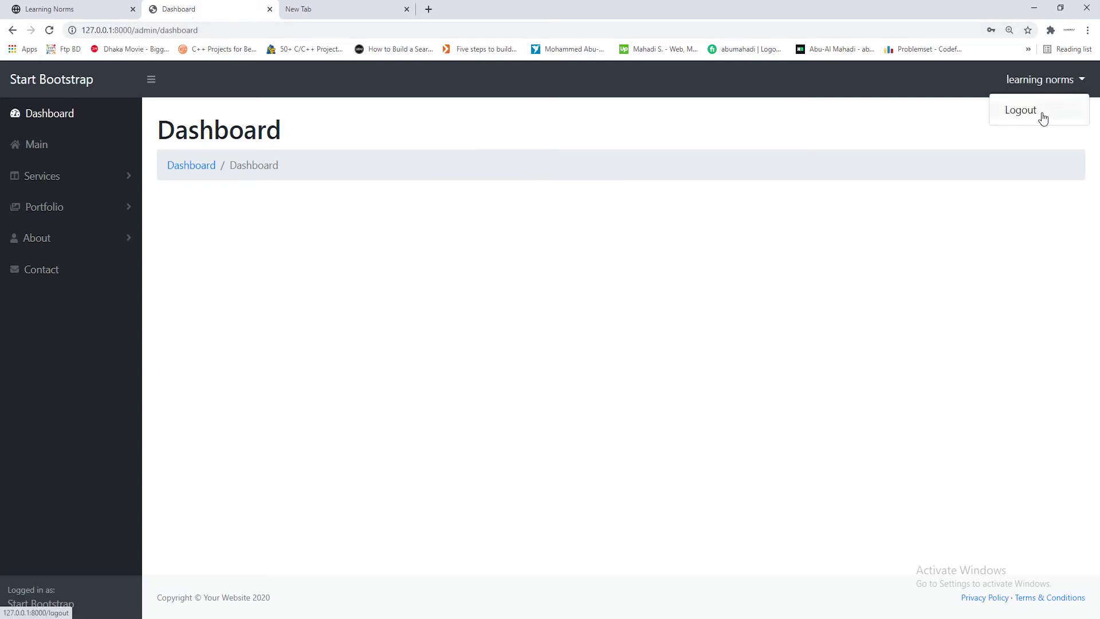
pyautogui.click(1038, 111)
pyautogui.click(145, 31)
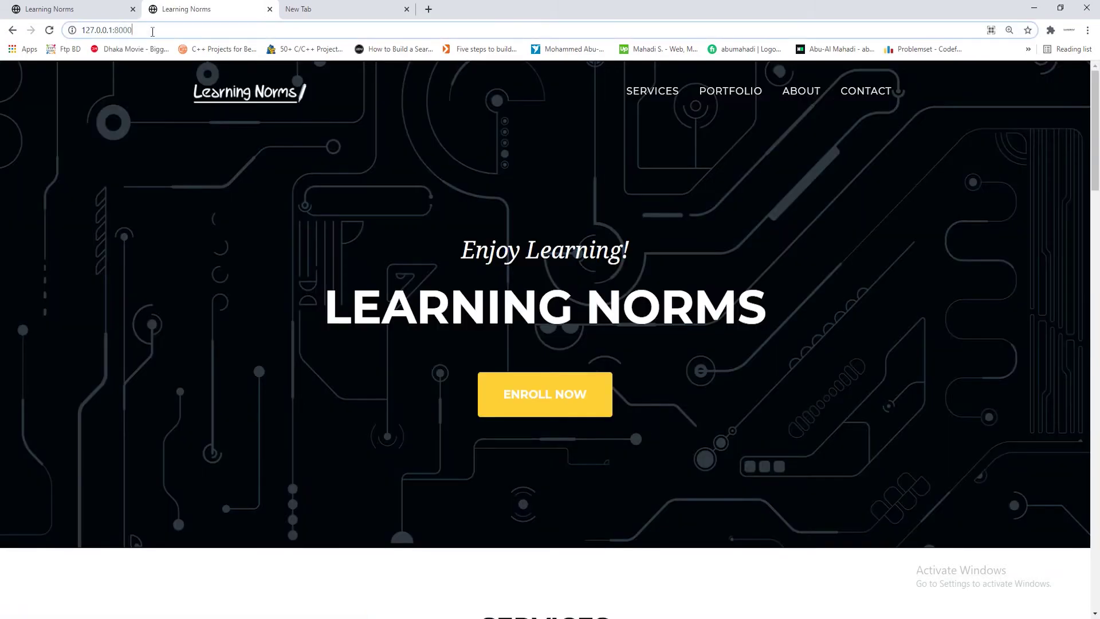
pyautogui.press('Return')
pyautogui.click(153, 31)
pyautogui.click(161, 30)
pyautogui.write('/login')
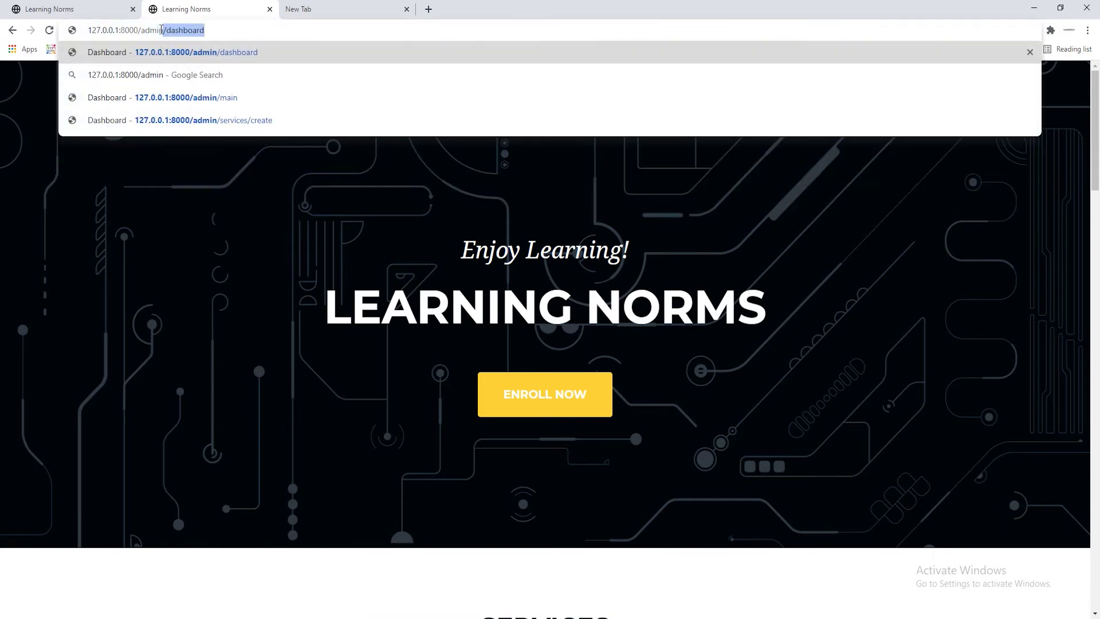
pyautogui.press('Return')
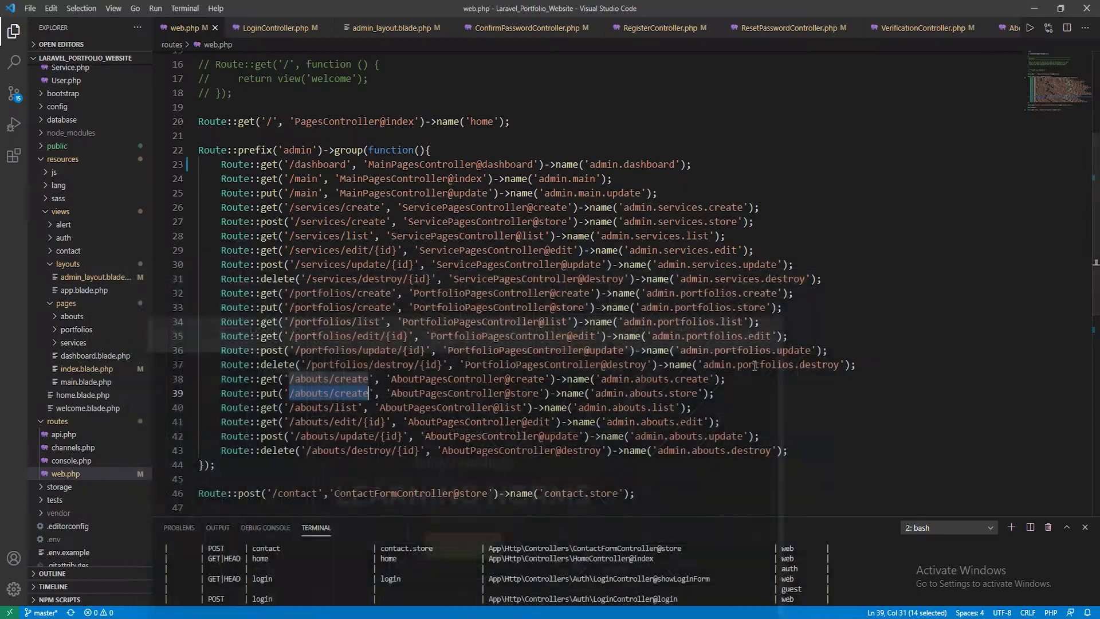
pyautogui.scroll(-5, 863, 375)
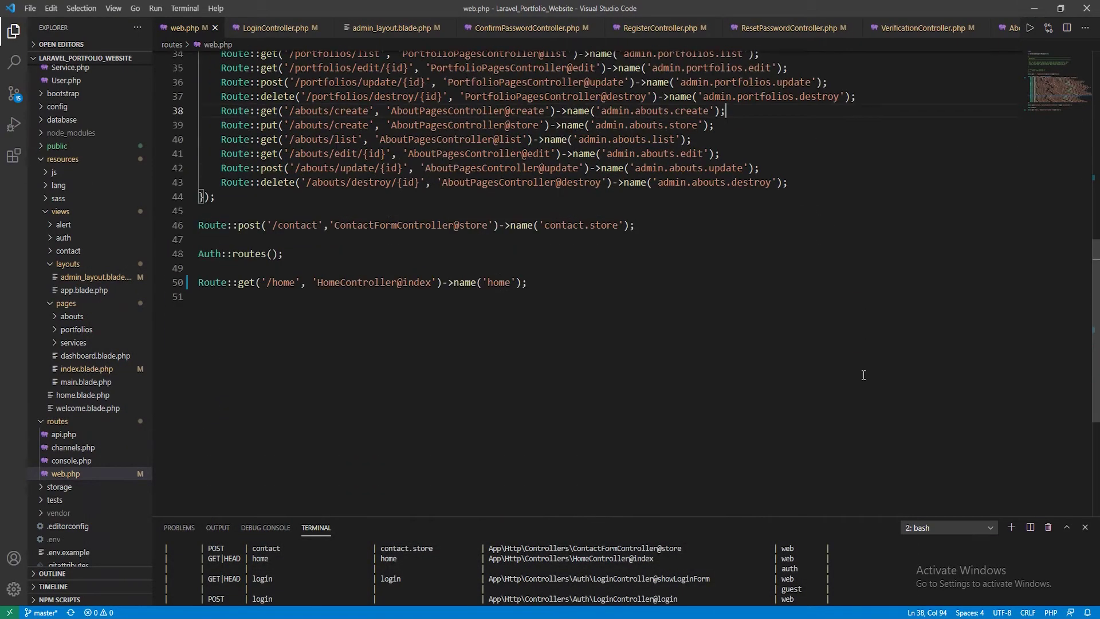
# Comment out the /home route on line 50 of web.php and reload the site in Chrome
pyautogui.click(198, 288)
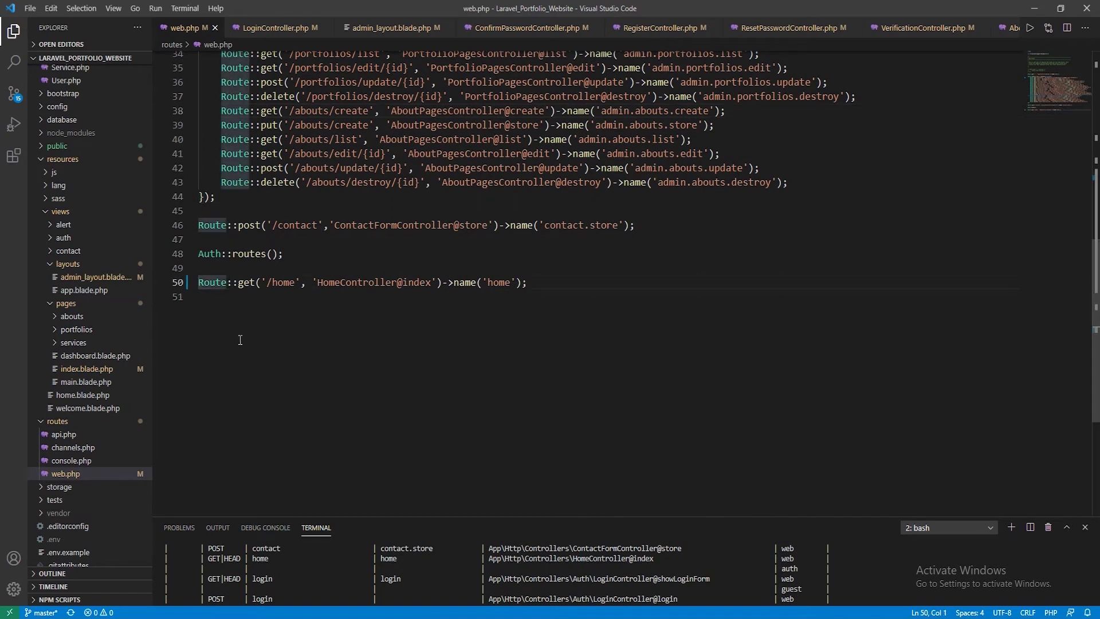
pyautogui.hotkey('ctrl', '/')
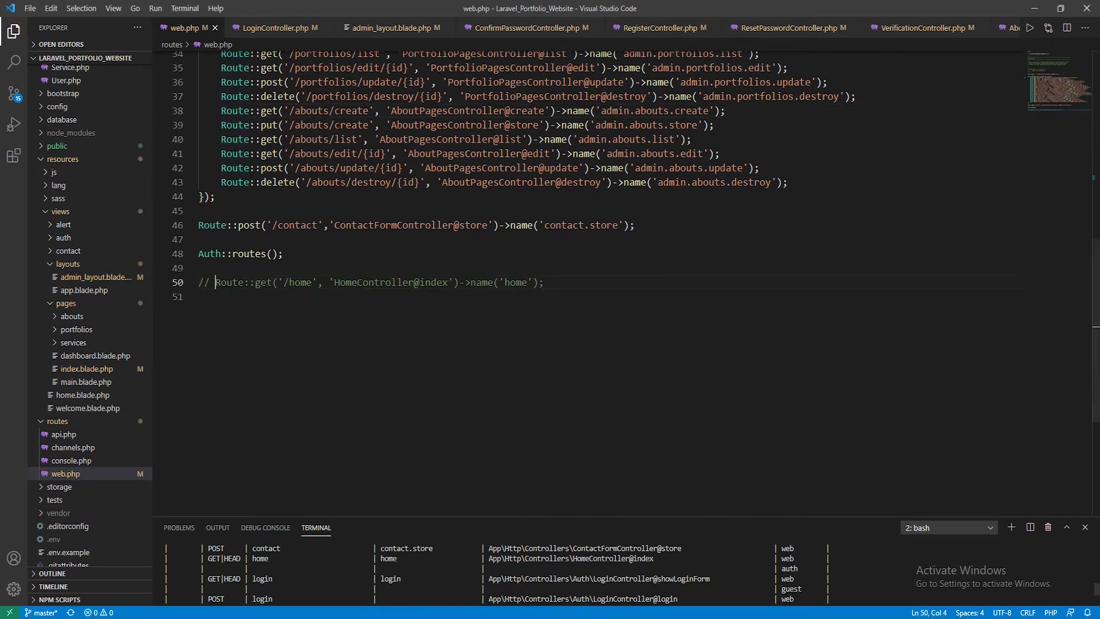
pyautogui.hotkey('alt', 'Tab')
pyautogui.press('F5')
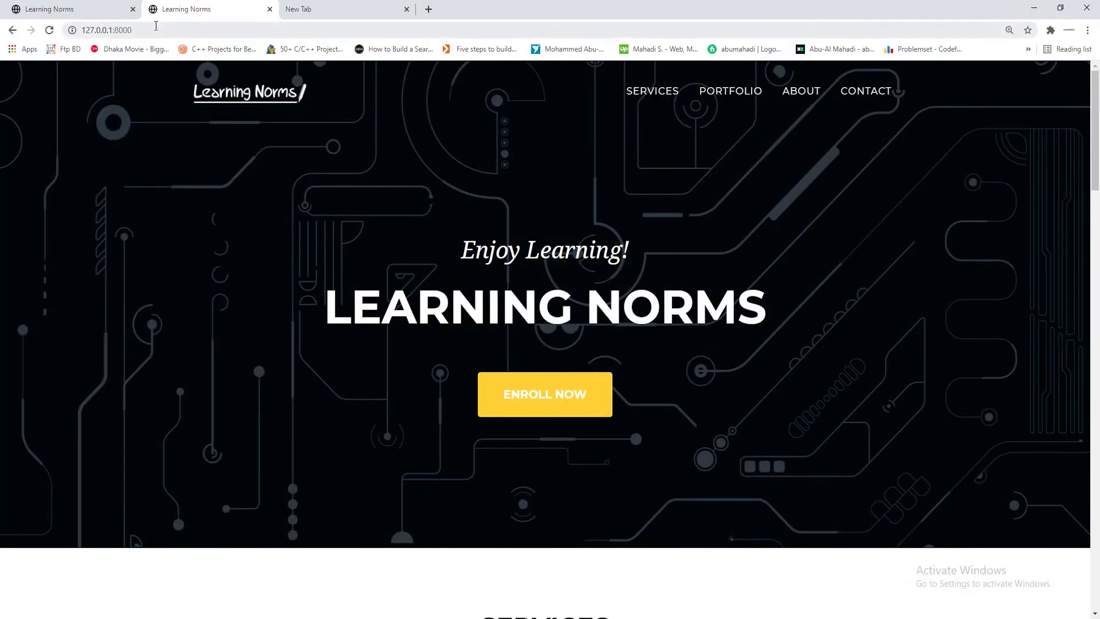
# Go to /login and sign in with the saved e-mail suggestion and password
pyautogui.click(166, 30)
pyautogui.write('/login')
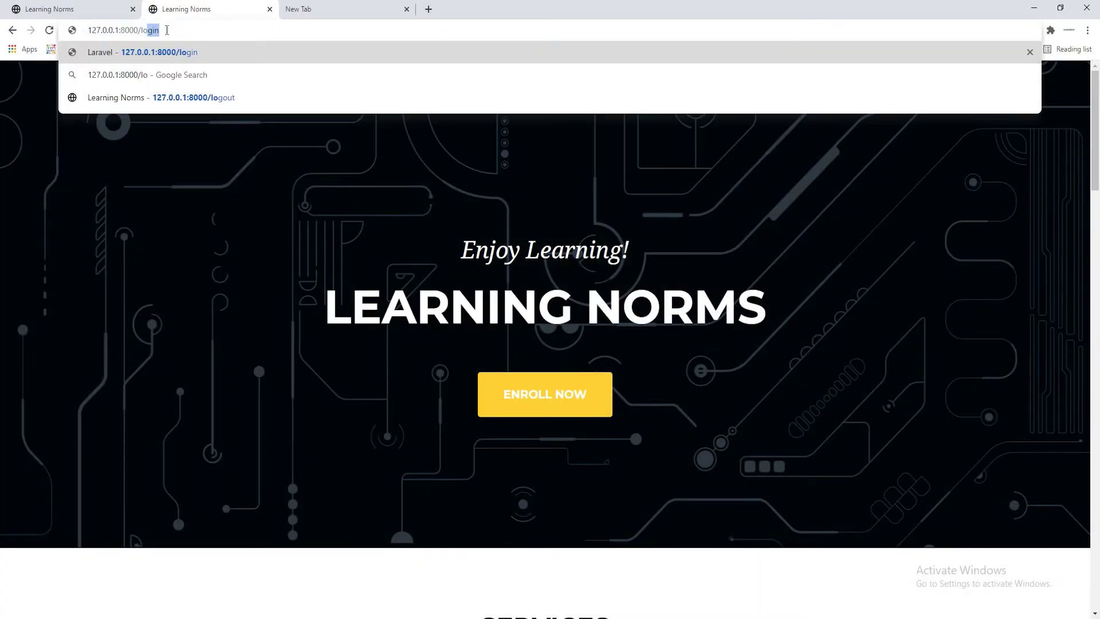
pyautogui.press('Return')
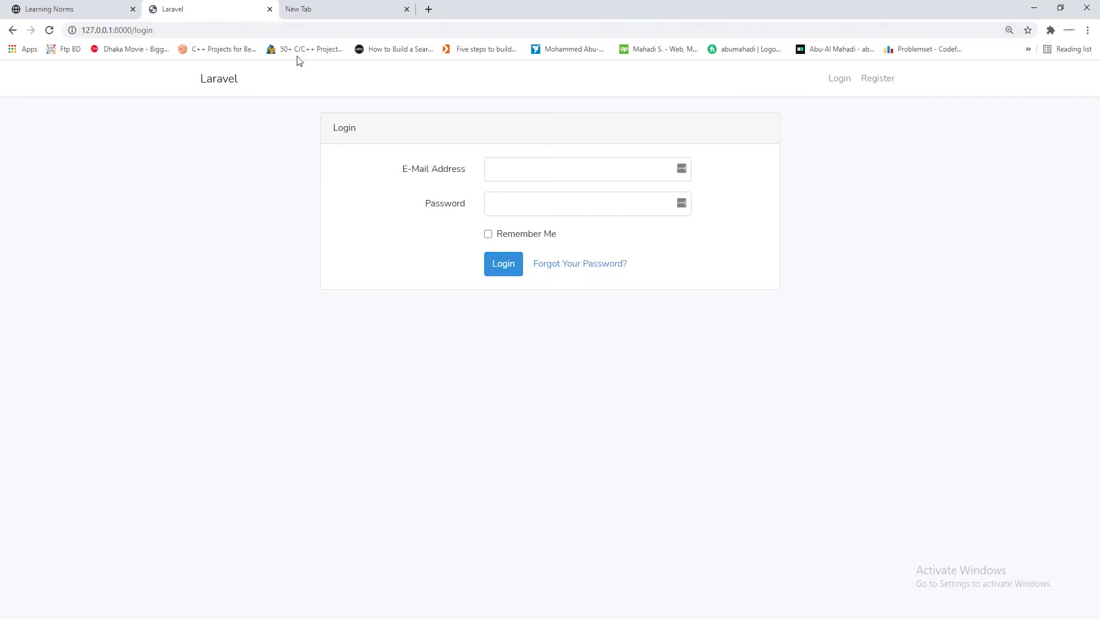
pyautogui.click(547, 173)
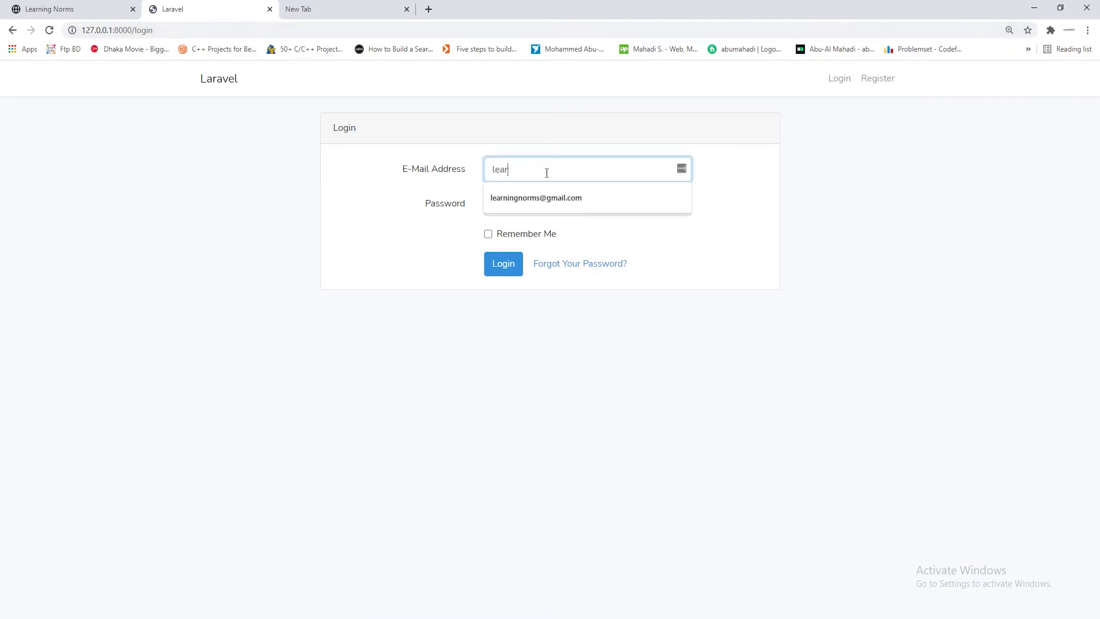
pyautogui.write('lear')
pyautogui.press('Down')
pyautogui.press('Return')
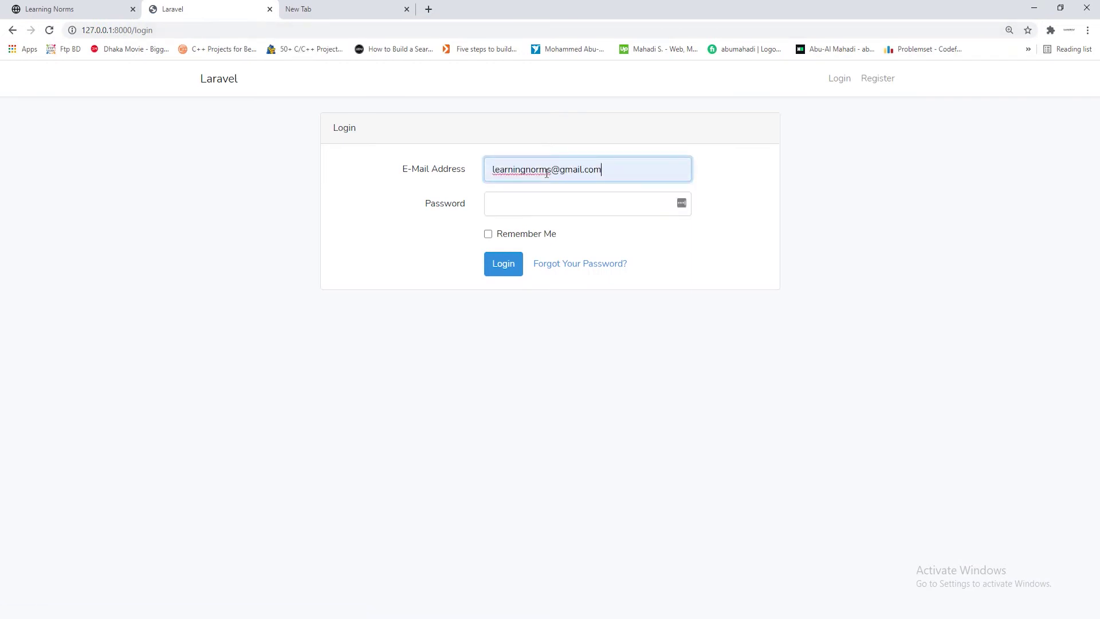
pyautogui.click(544, 203)
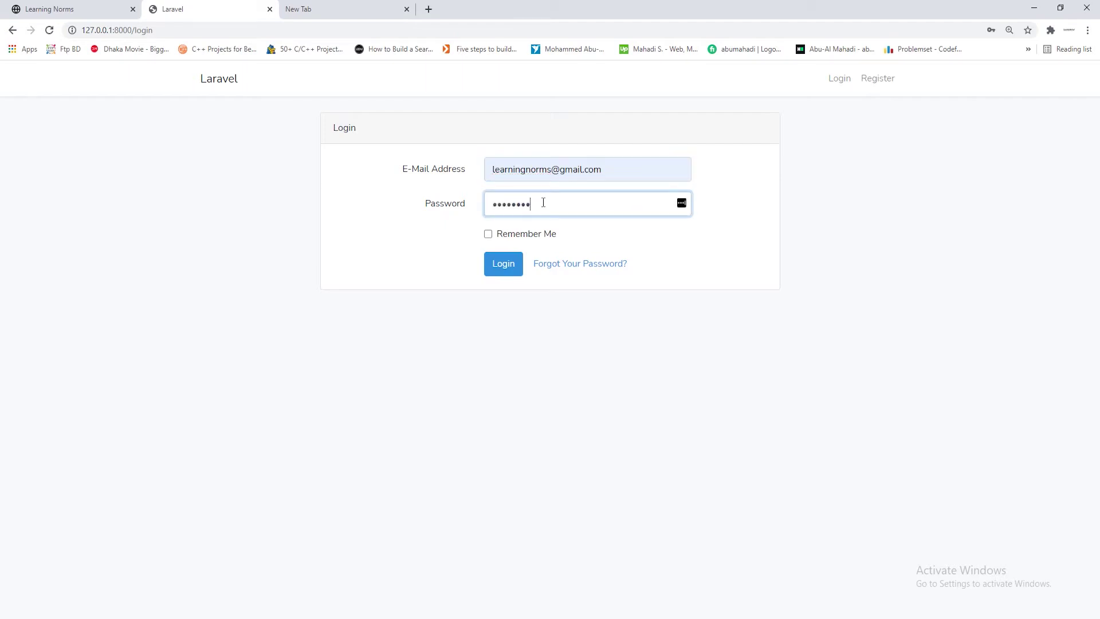
pyautogui.click(503, 263)
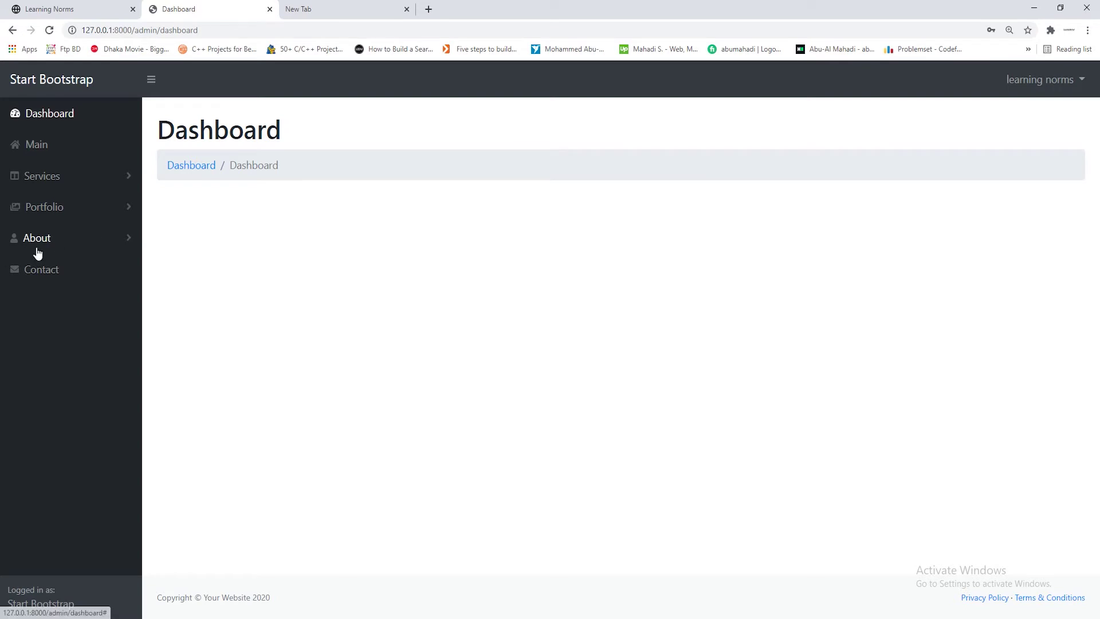
# Open the About Create and Portfolio Create forms from the admin sidebar
pyautogui.click(65, 254)
pyautogui.click(40, 269)
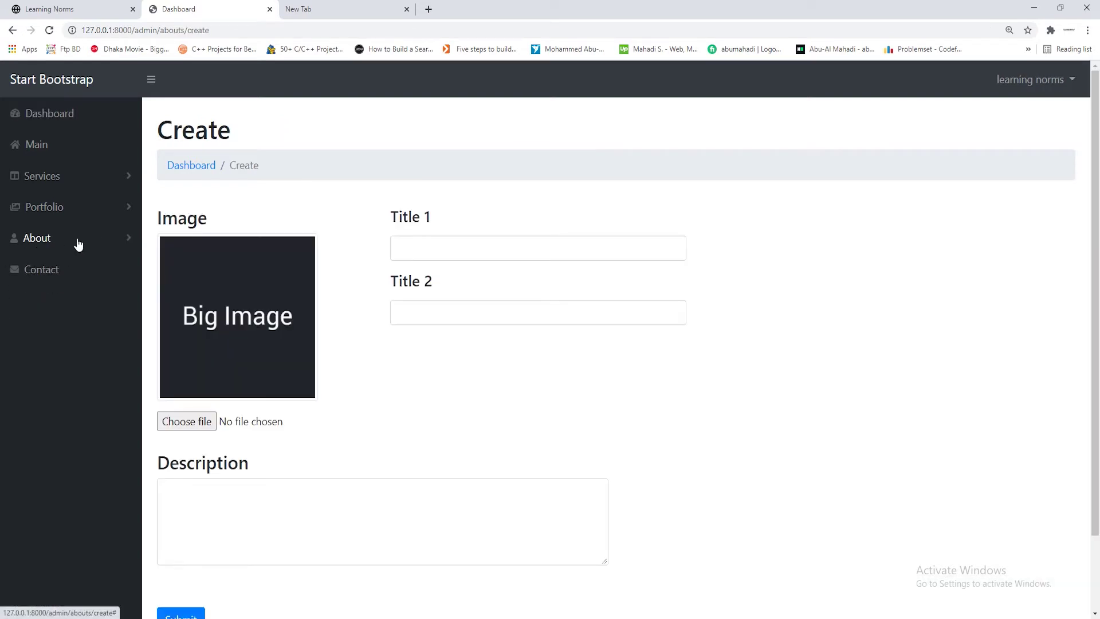
pyautogui.click(79, 244)
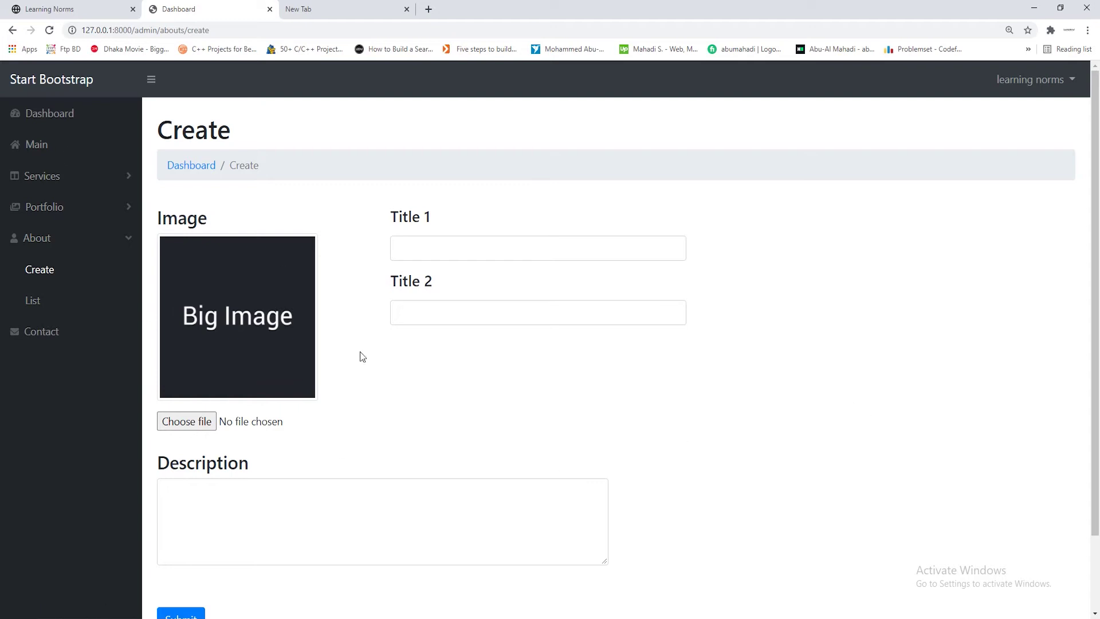
pyautogui.click(68, 208)
pyautogui.click(48, 244)
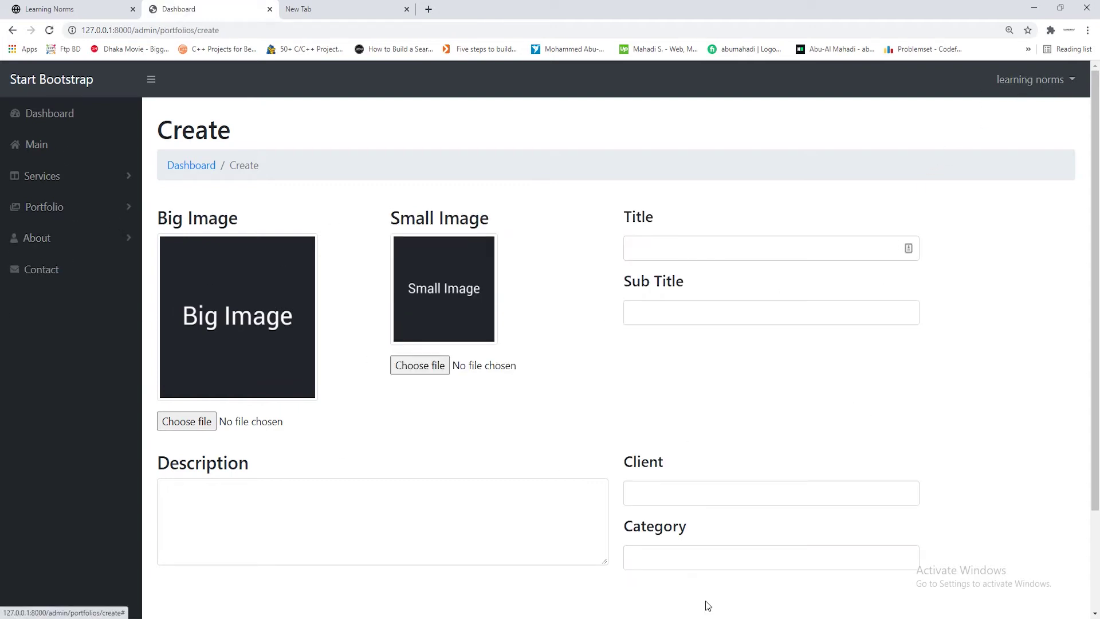
pyautogui.click(43, 207)
pyautogui.click(64, 177)
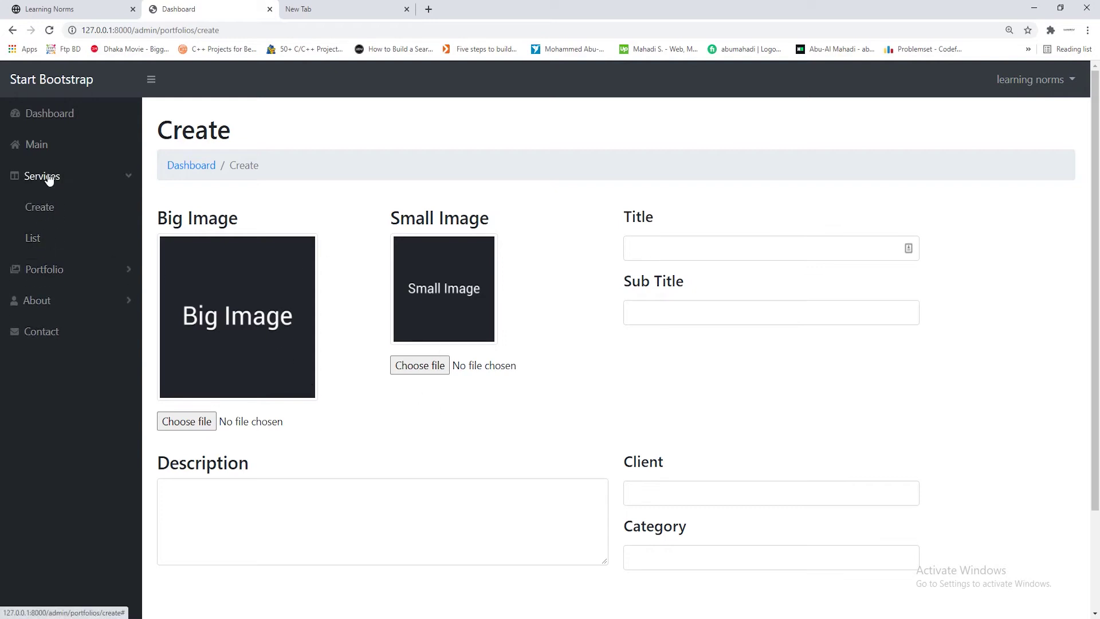
pyautogui.click(102, 183)
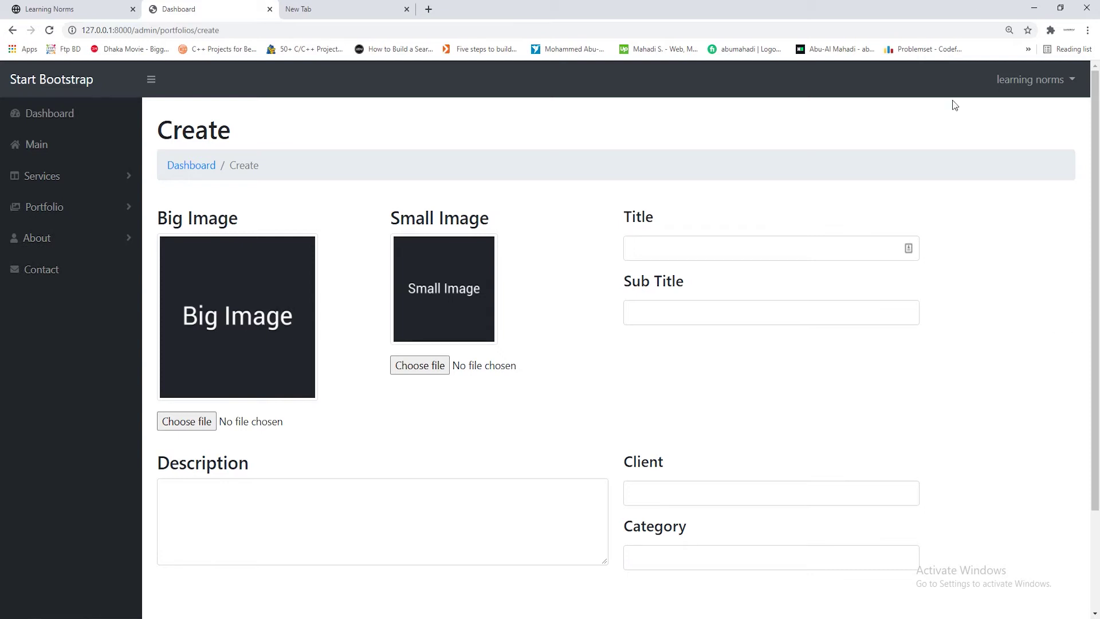
pyautogui.click(91, 10)
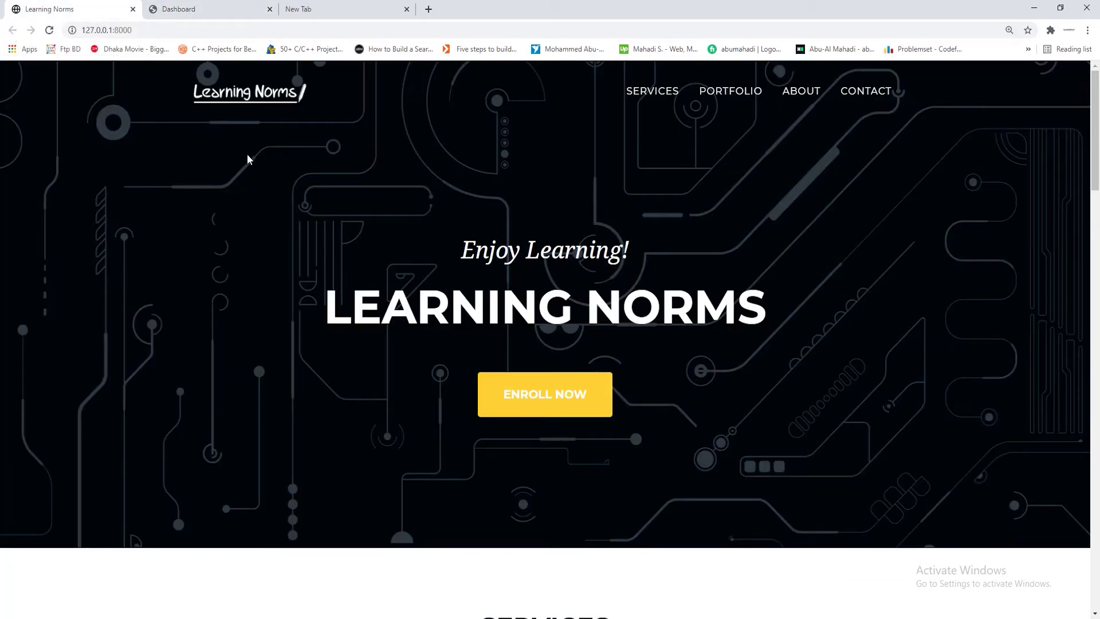
pyautogui.scroll(-8, 277, 220)
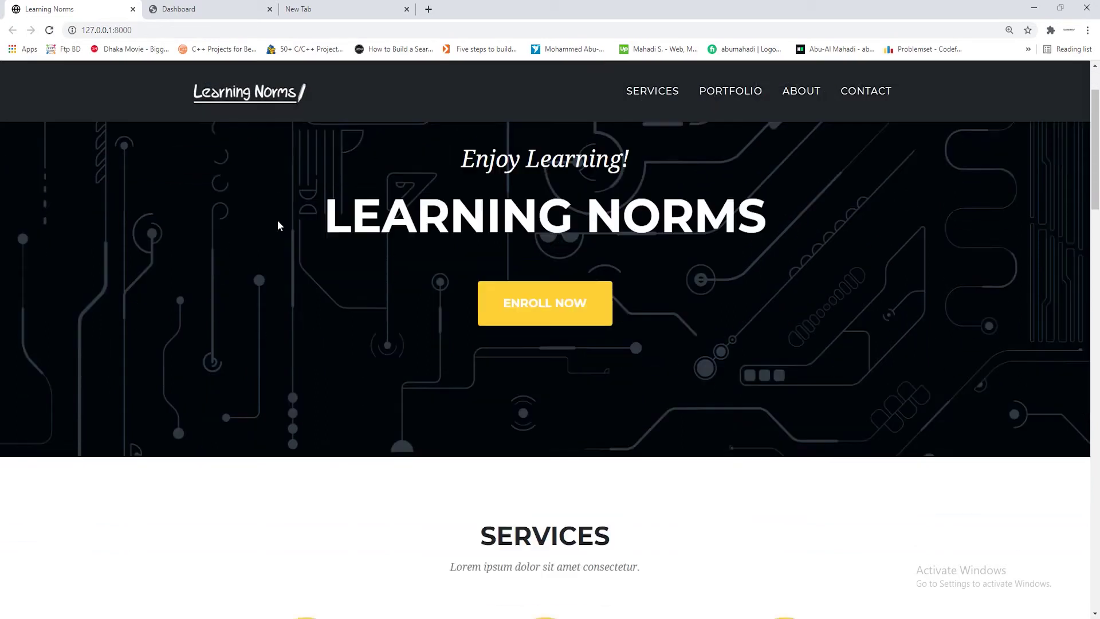
pyautogui.scroll(8, 205, 396)
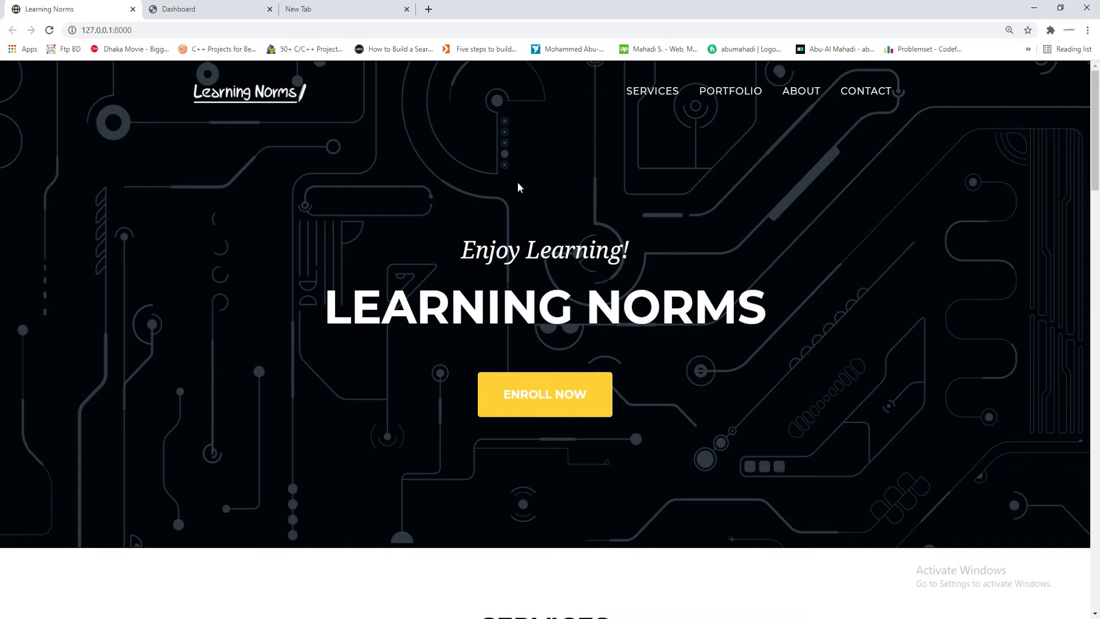
pyautogui.scroll(-2, 596, 395)
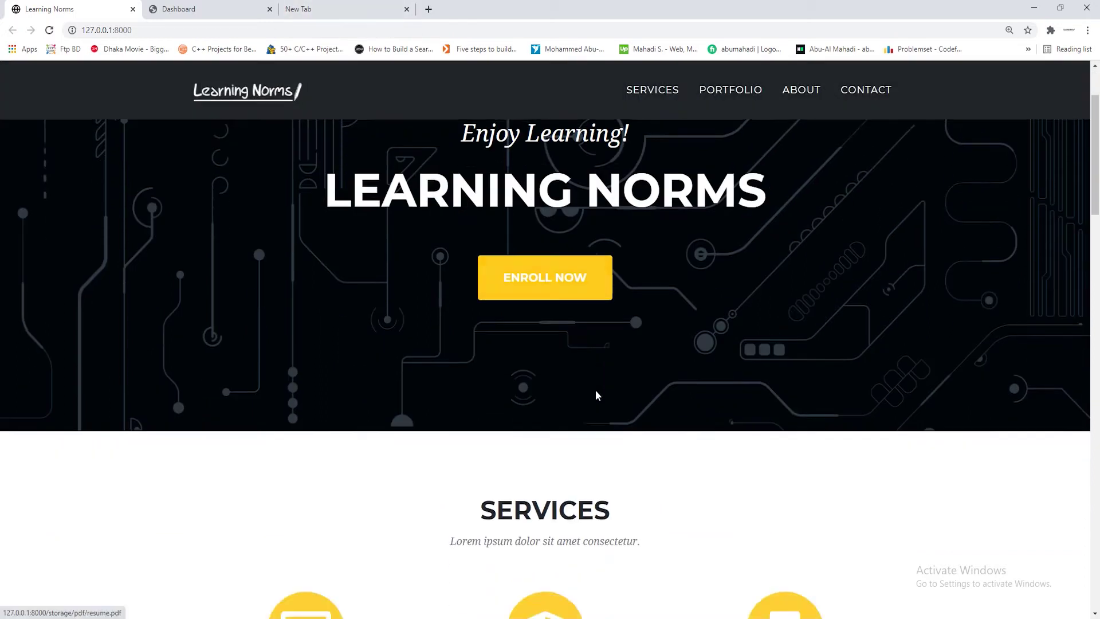
pyautogui.scroll(-15, 602, 410)
pyautogui.scroll(11, 633, 459)
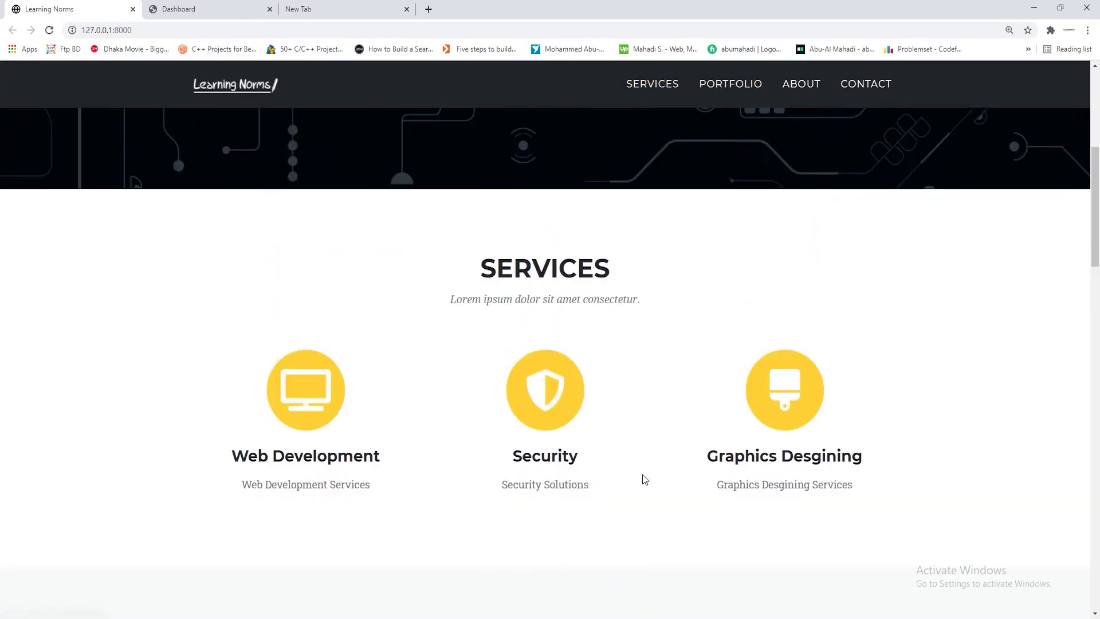
pyautogui.scroll(6, 645, 481)
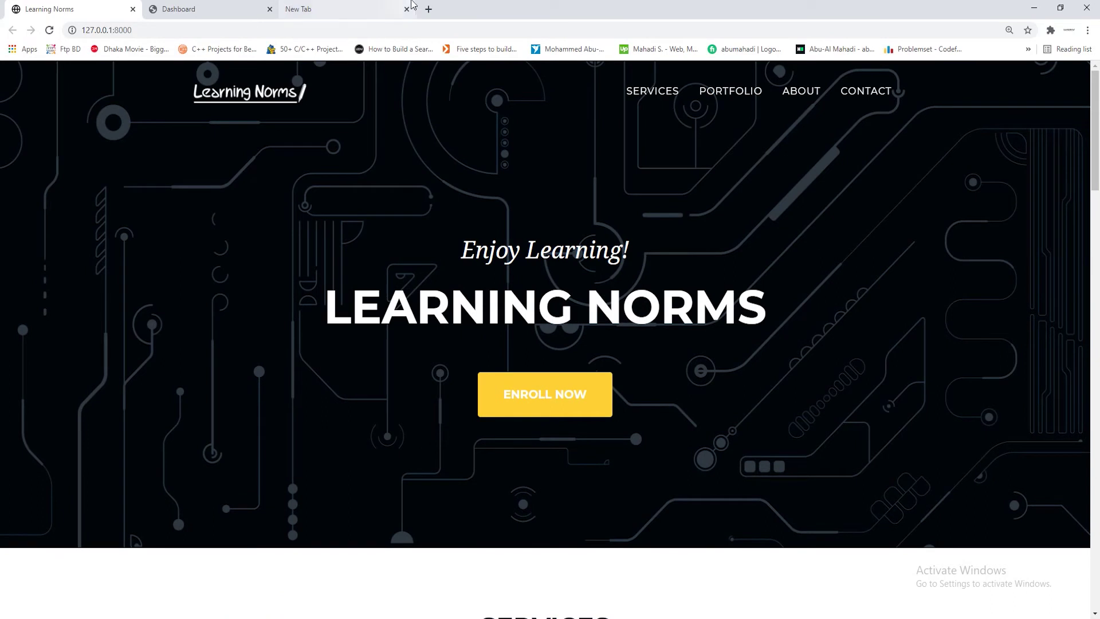
# Search Google for 'heroku' and go from heroku.com to the Sign Up For Free page
pyautogui.click(358, 5)
pyautogui.click(314, 29)
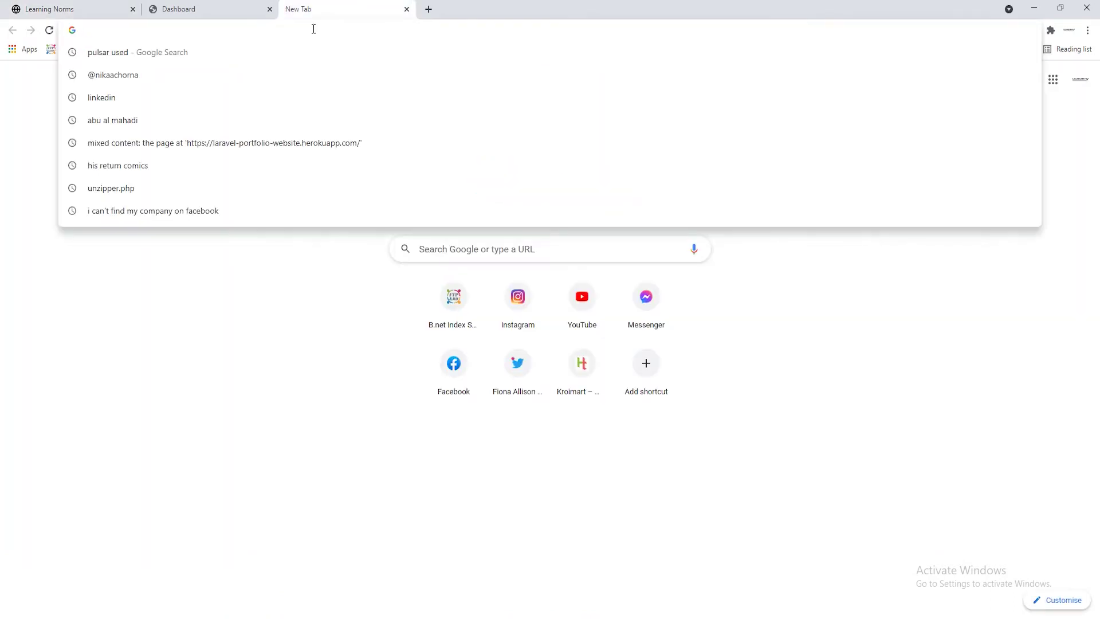
pyautogui.write('herokut')
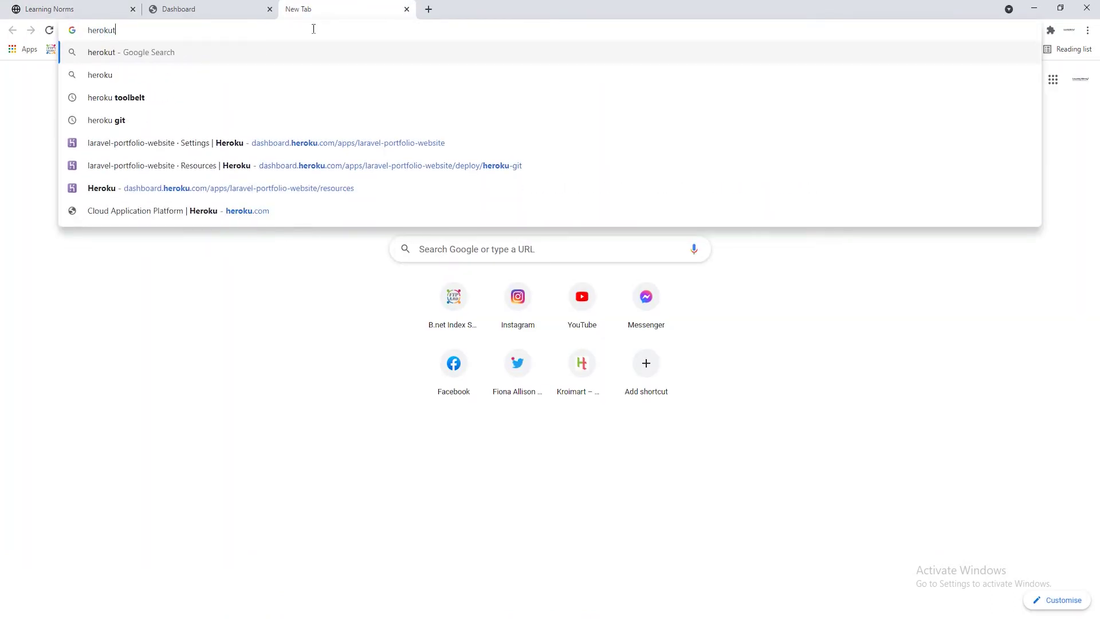
pyautogui.press('BackSpace')
pyautogui.press('Return')
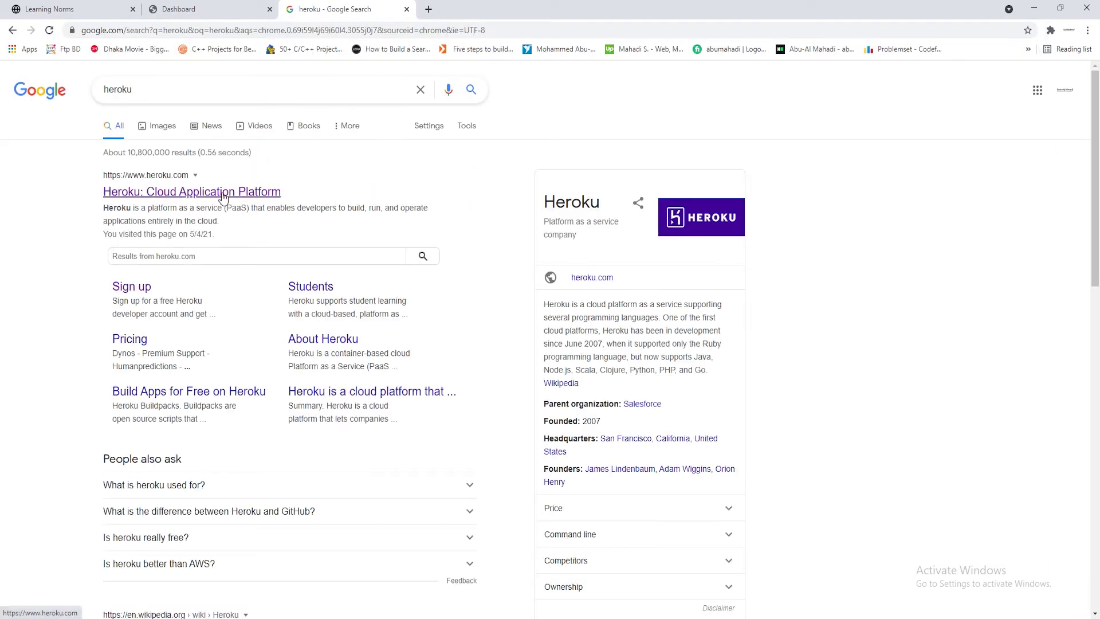
pyautogui.click(223, 194)
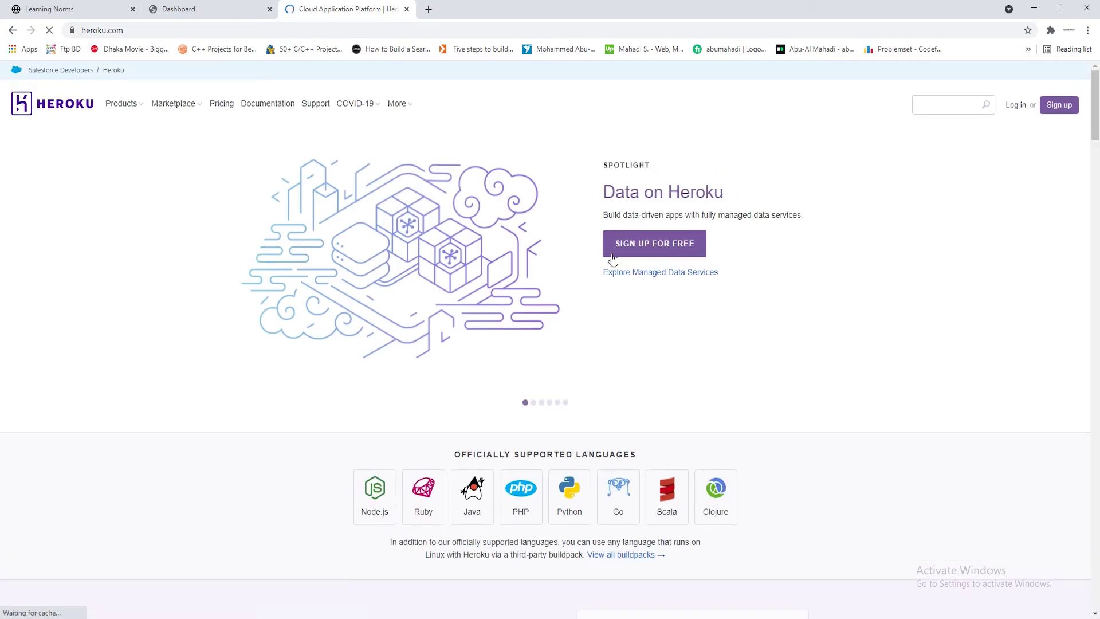
pyautogui.click(646, 247)
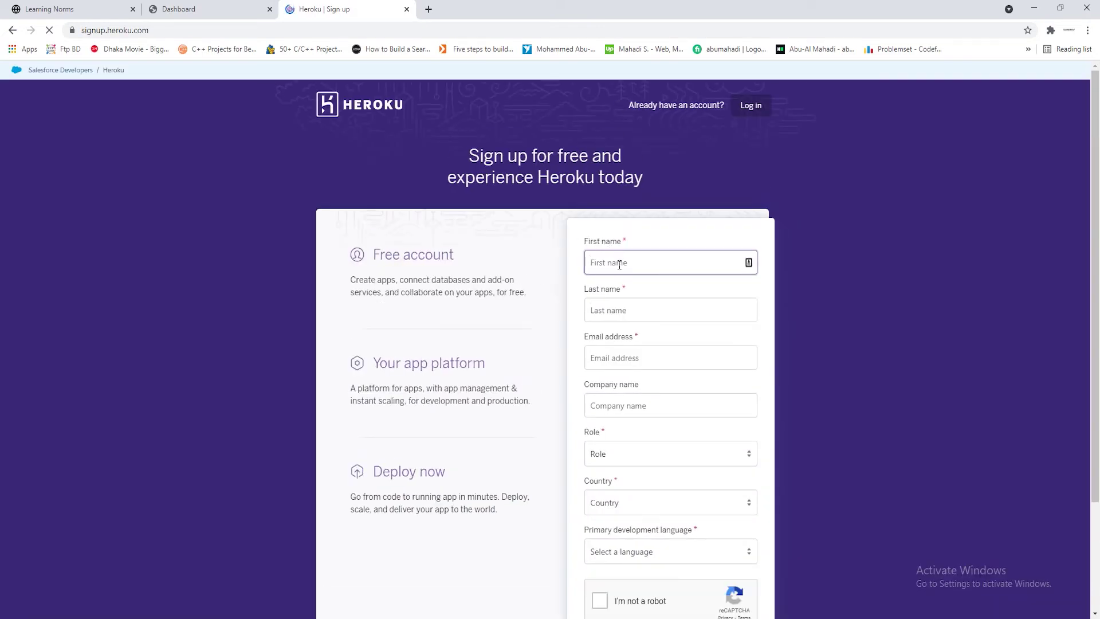
# Enter the first and last name and the suggested e-mail address in the sign-up form
pyautogui.scroll(-3, 816, 225)
pyautogui.scroll(1, 816, 225)
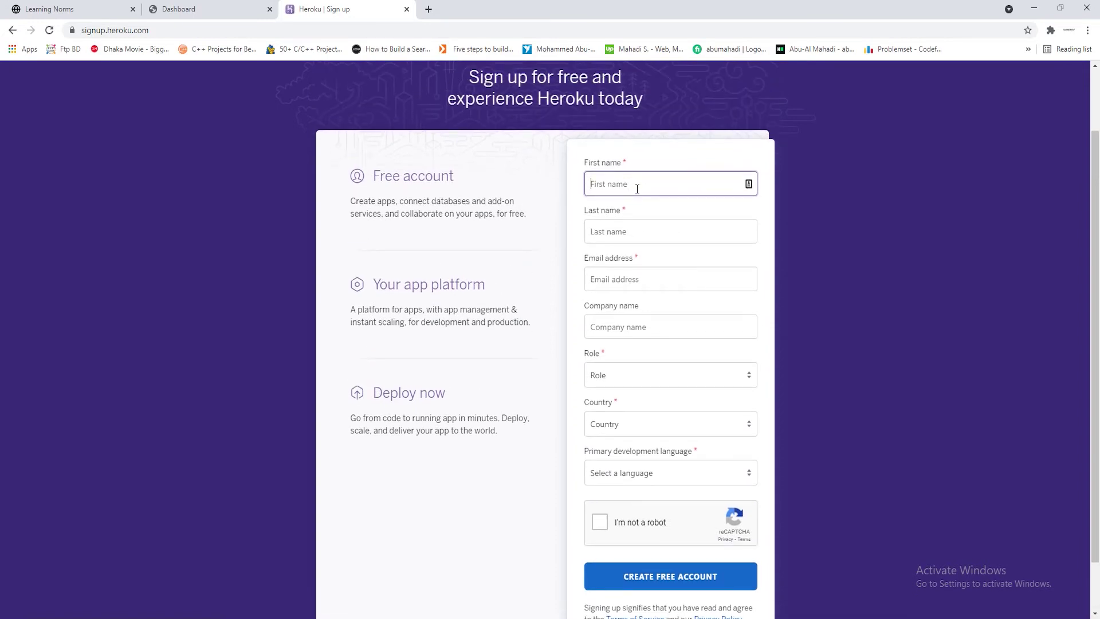
pyautogui.write('Learning')
pyautogui.press('Tab')
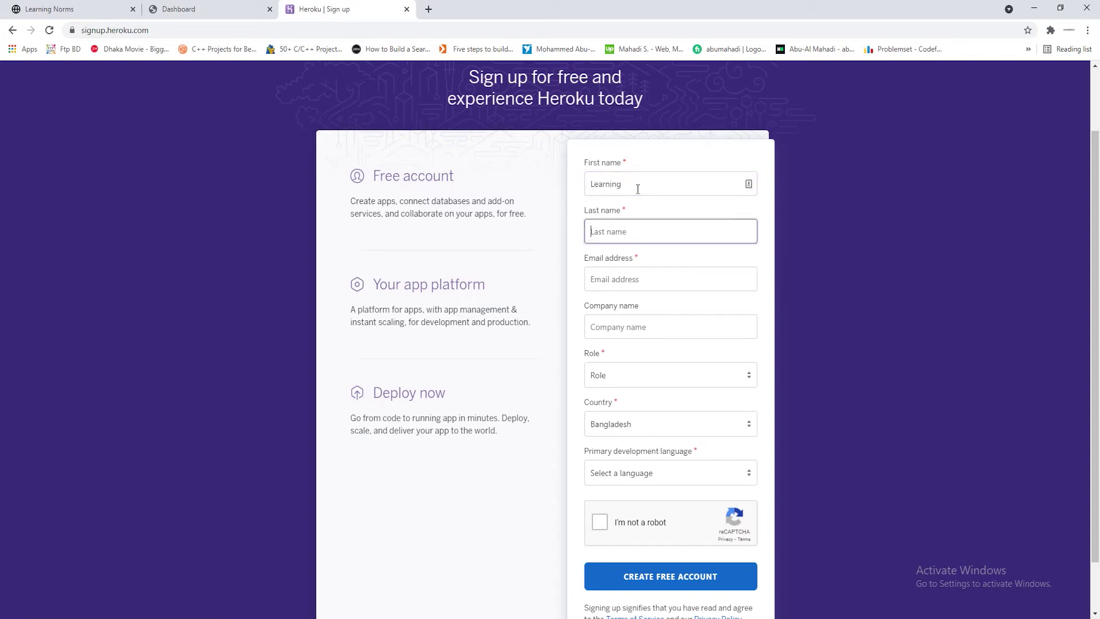
pyautogui.write('Norms')
pyautogui.click(650, 284)
pyautogui.write('lear')
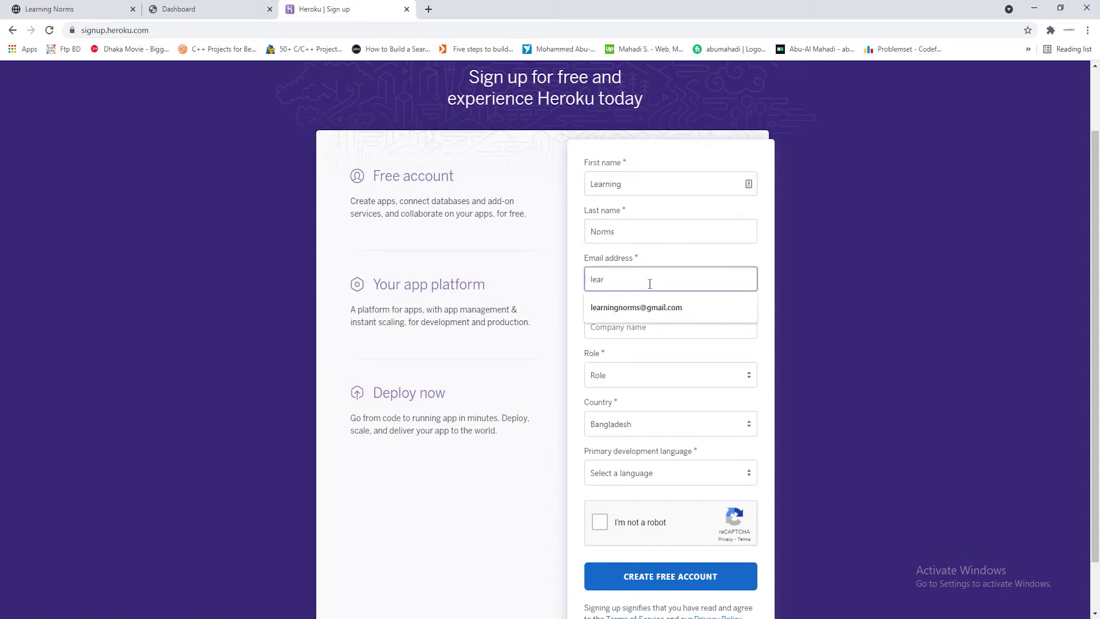
pyautogui.click(651, 318)
# Choose Professional Developer, Bangladesh and PHP, pass reCAPTCHA, and create the free account
pyautogui.click(636, 380)
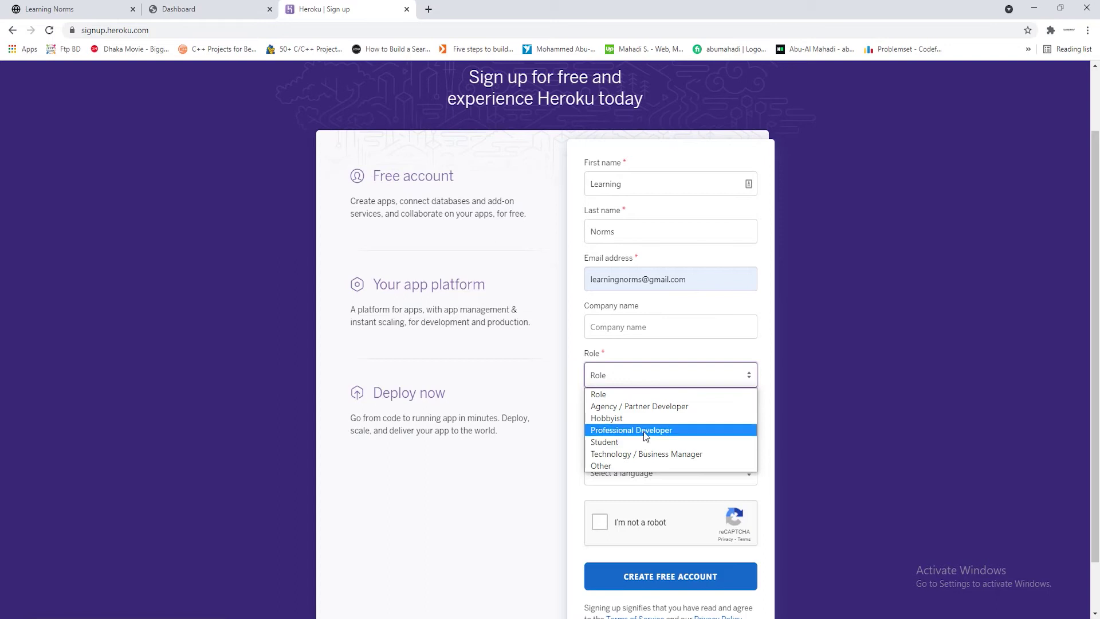
pyautogui.click(636, 431)
pyautogui.click(640, 425)
pyautogui.click(641, 425)
pyautogui.click(662, 472)
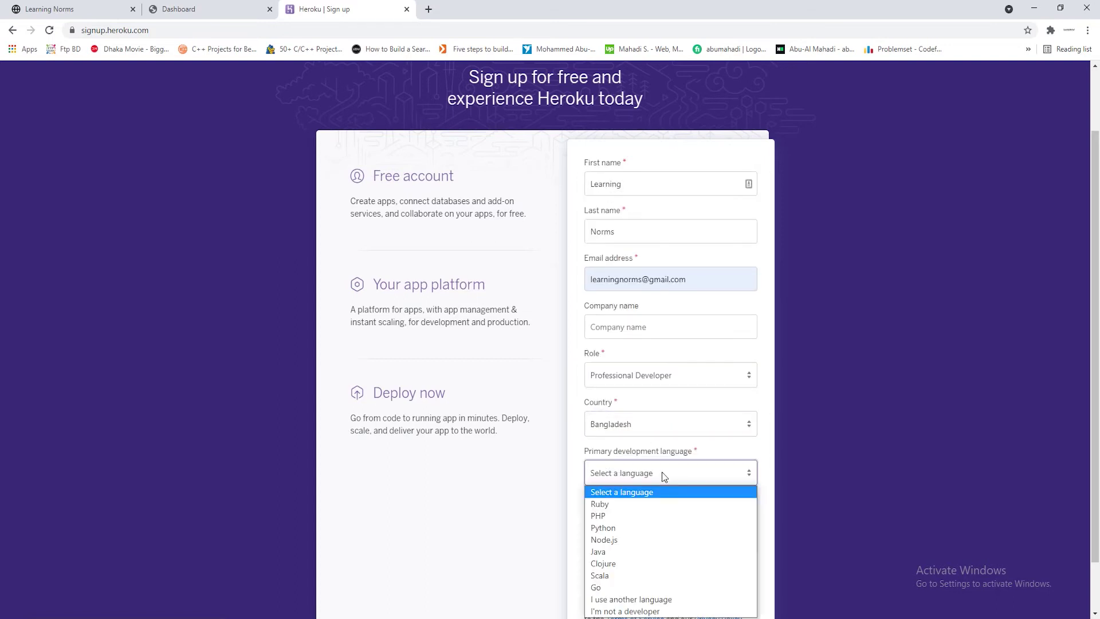
pyautogui.click(659, 551)
pyautogui.scroll(-1, 629, 463)
pyautogui.click(628, 463)
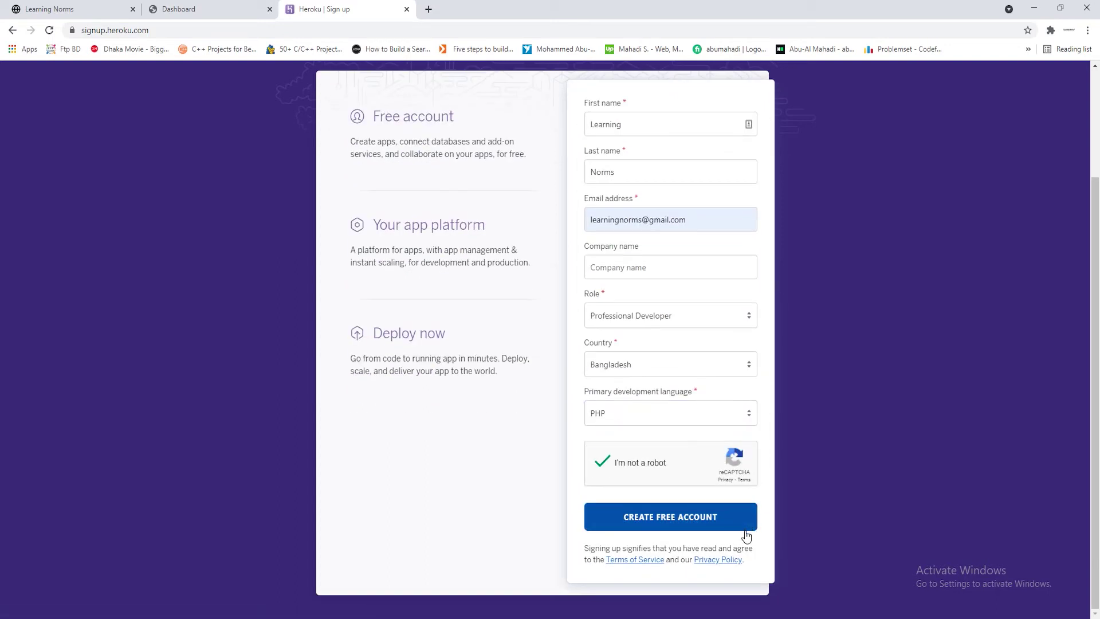
pyautogui.click(673, 520)
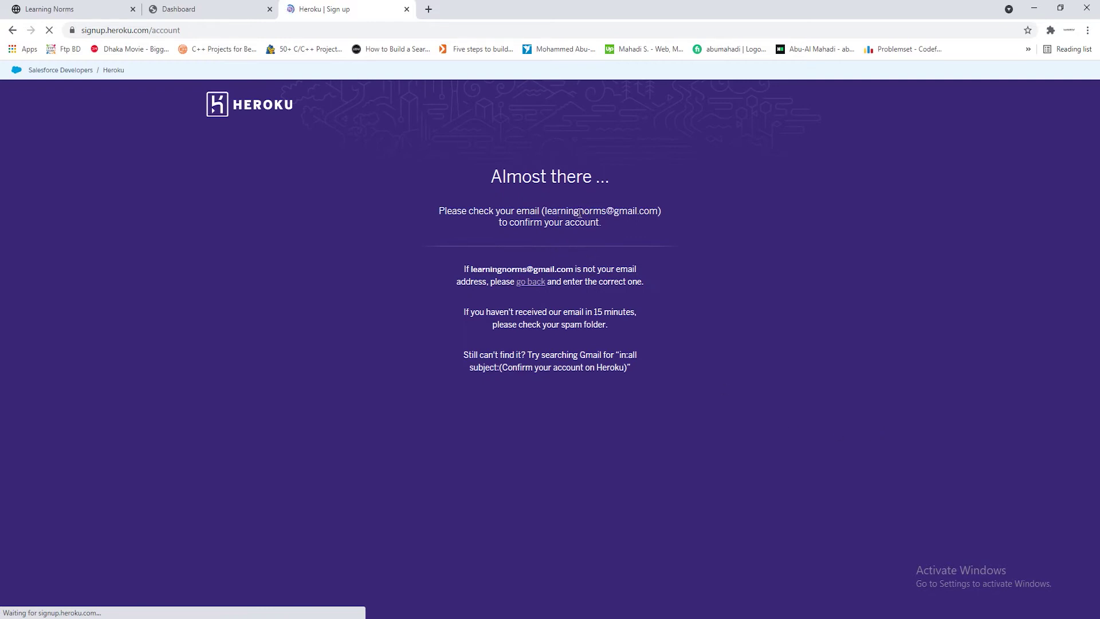
pyautogui.moveTo(541, 210); pyautogui.dragTo(656, 210)
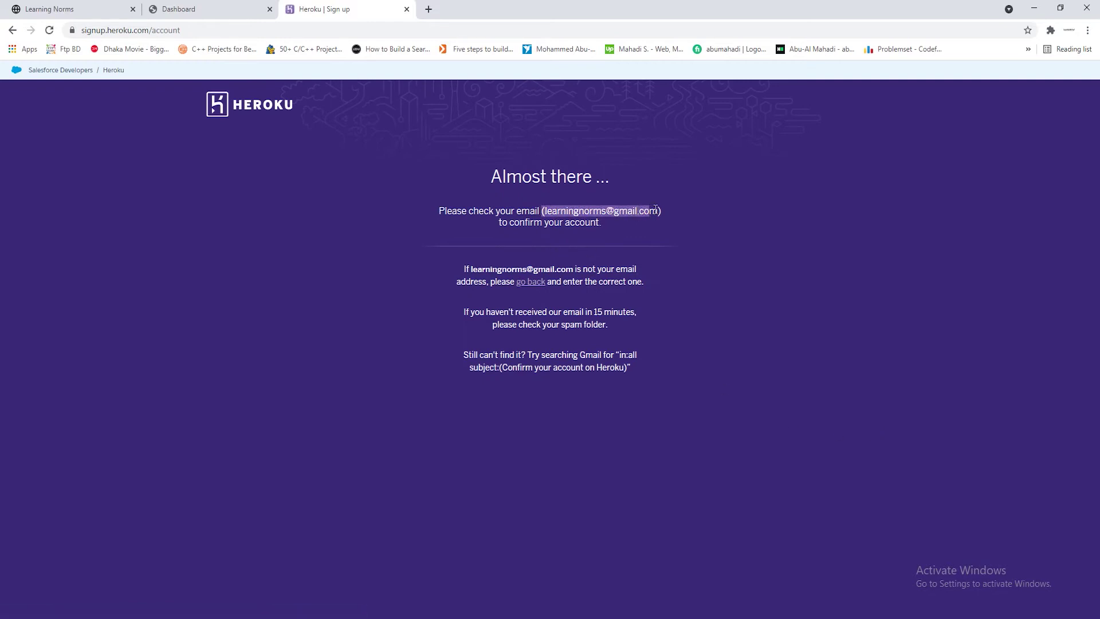
pyautogui.click(807, 216)
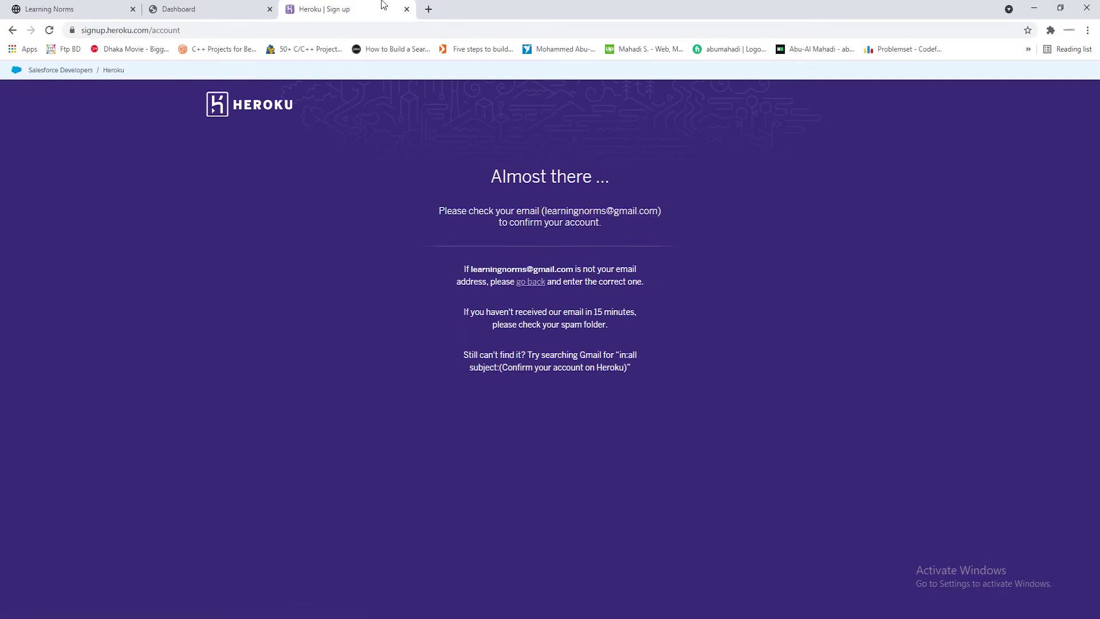
# Open the Heroku activation link from Gmail and close the old Sign up tab
pyautogui.click(435, 16)
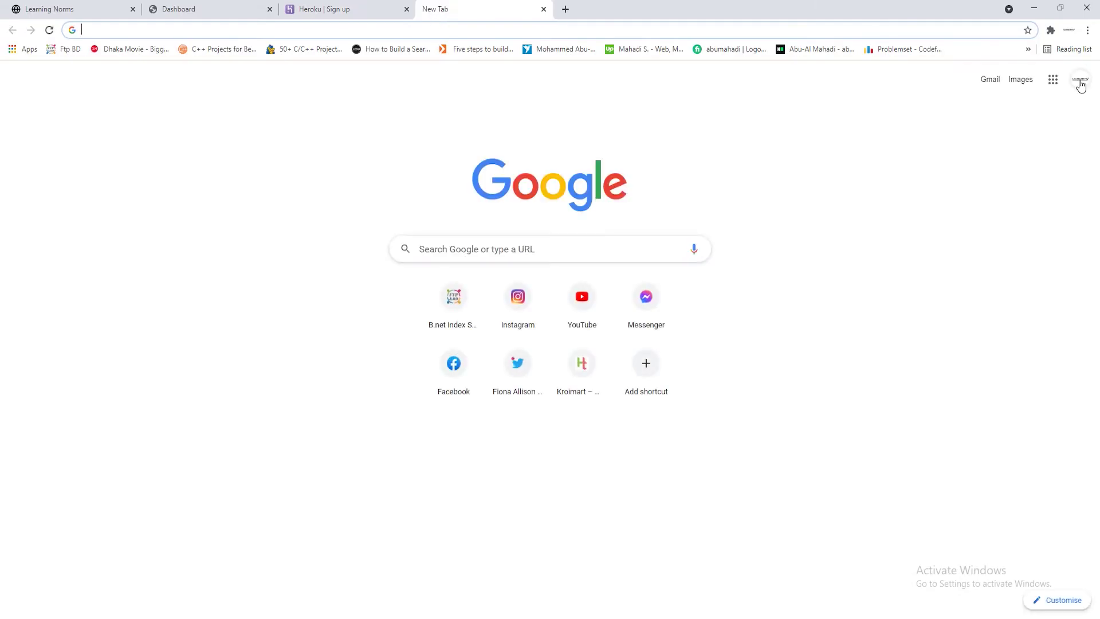
pyautogui.click(989, 80)
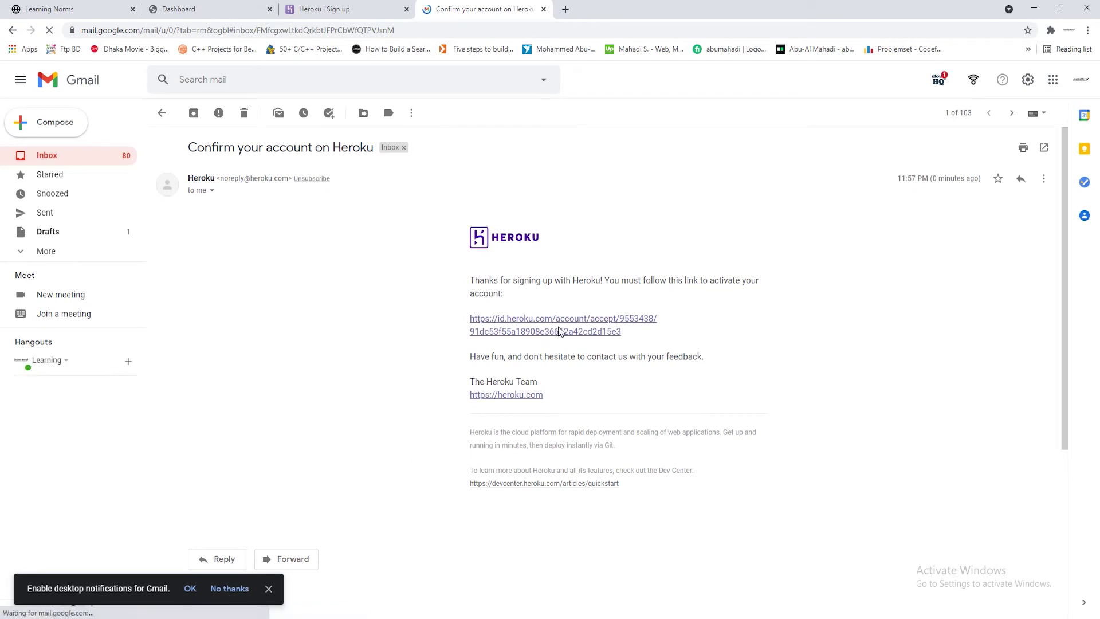
pyautogui.click(544, 328)
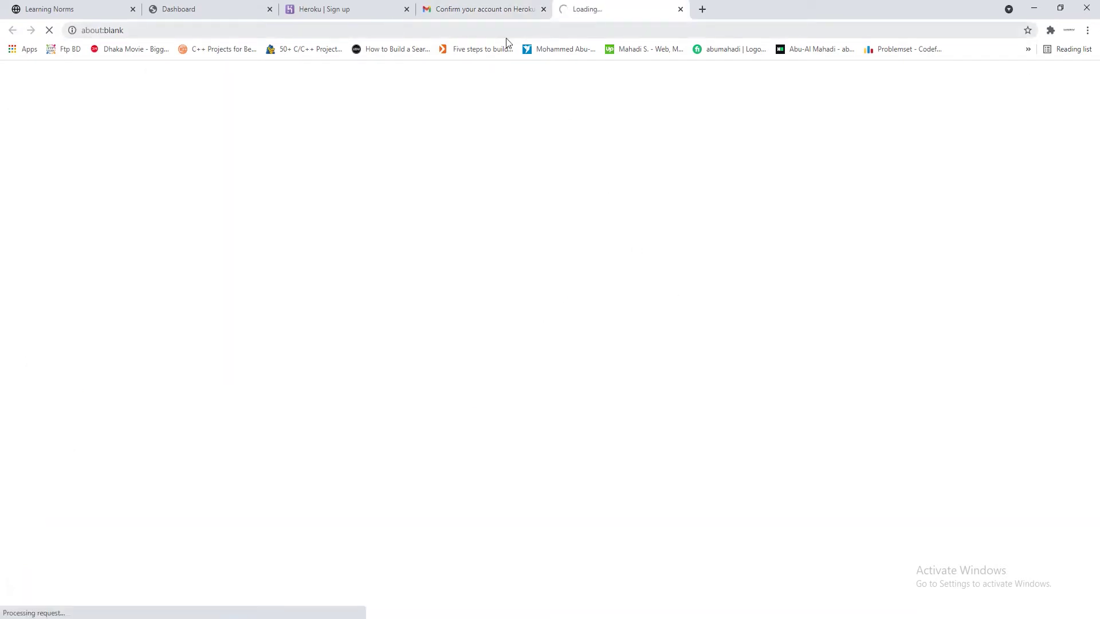
pyautogui.click(407, 10)
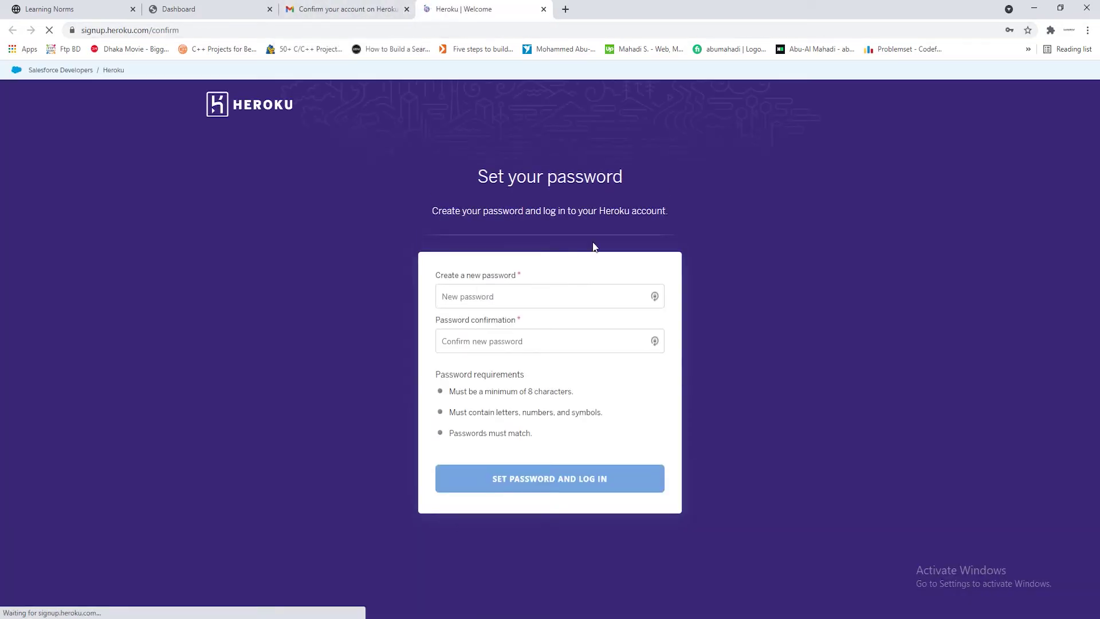
# Enter and confirm the new account password, then set it and log in
pyautogui.click(546, 298)
pyautogui.write('•••••••')
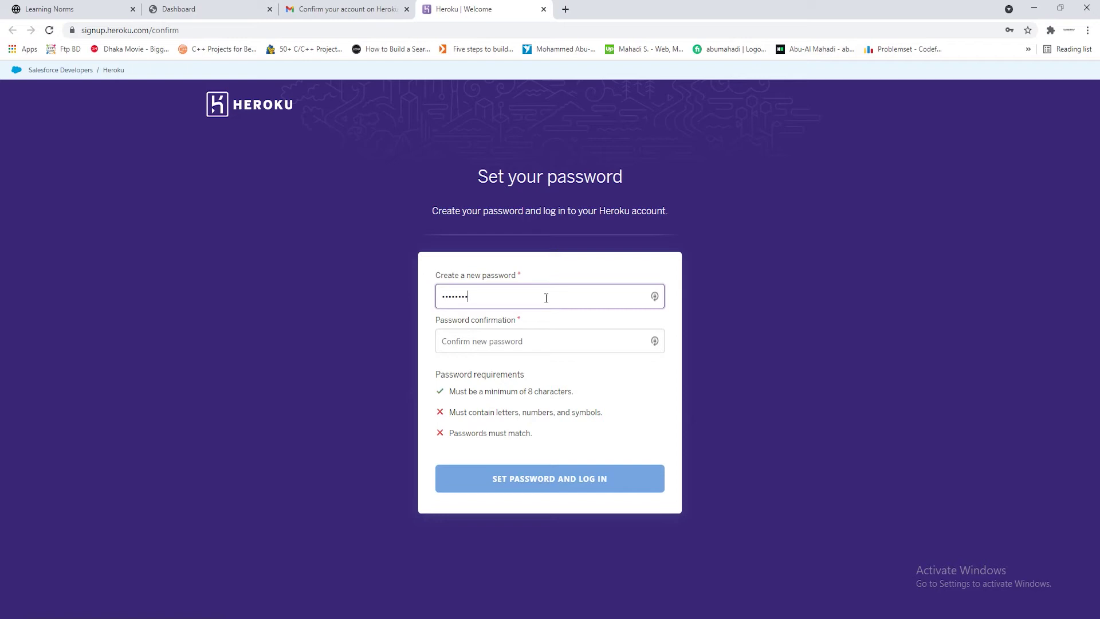
pyautogui.write('••••••')
pyautogui.press('Tab')
pyautogui.write('•••••••')
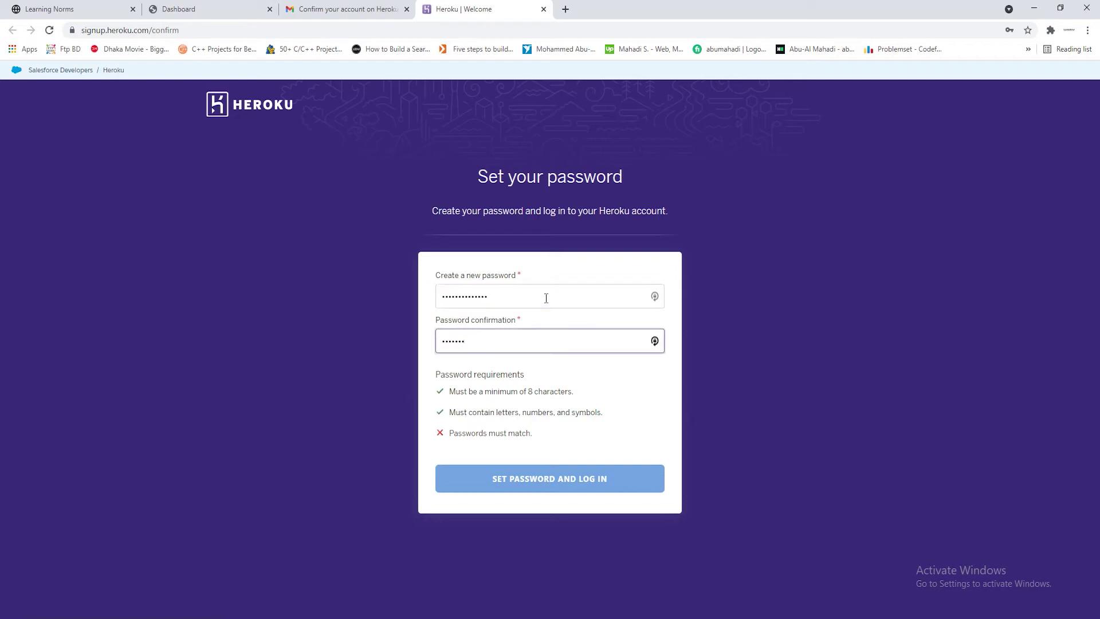
pyautogui.write('•••••••')
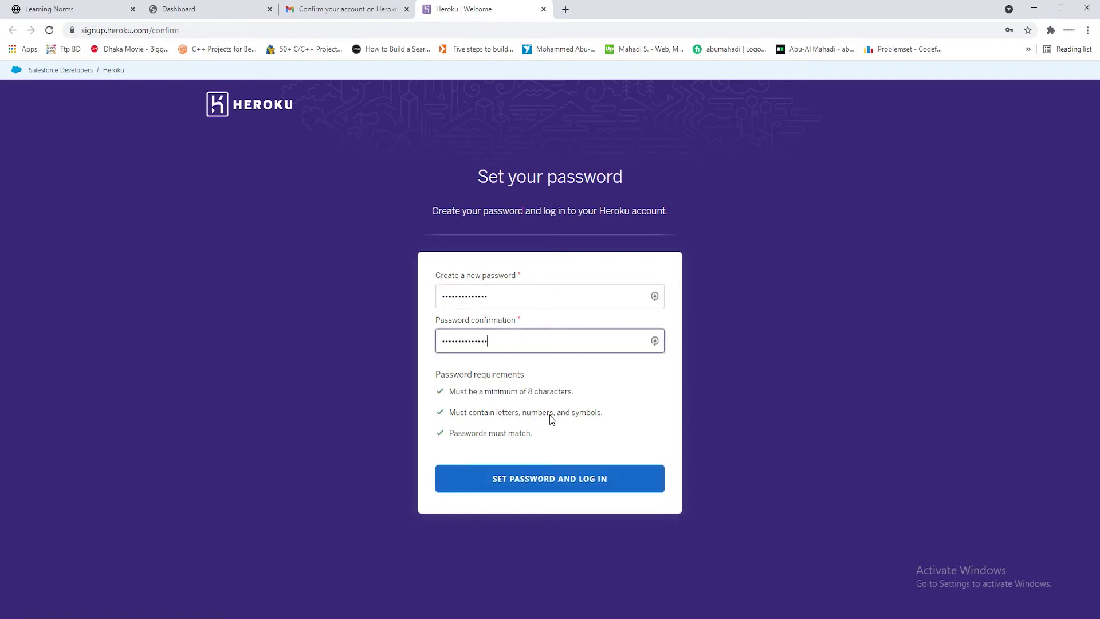
pyautogui.click(574, 488)
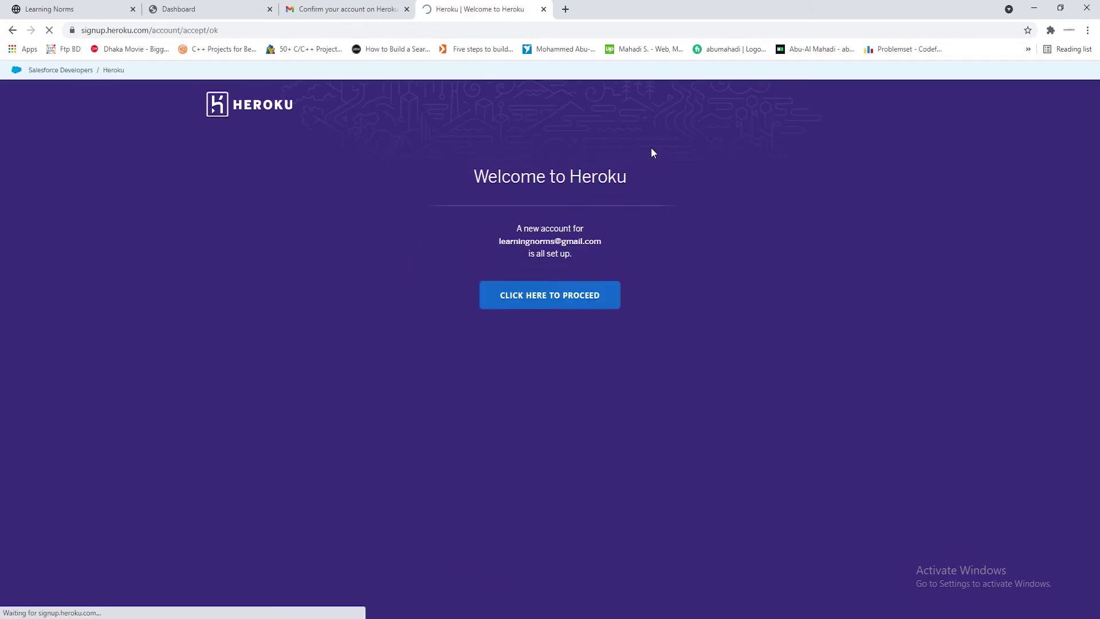
# Proceed into the account and accept the terms of service with Italy domicile left off
pyautogui.click(554, 295)
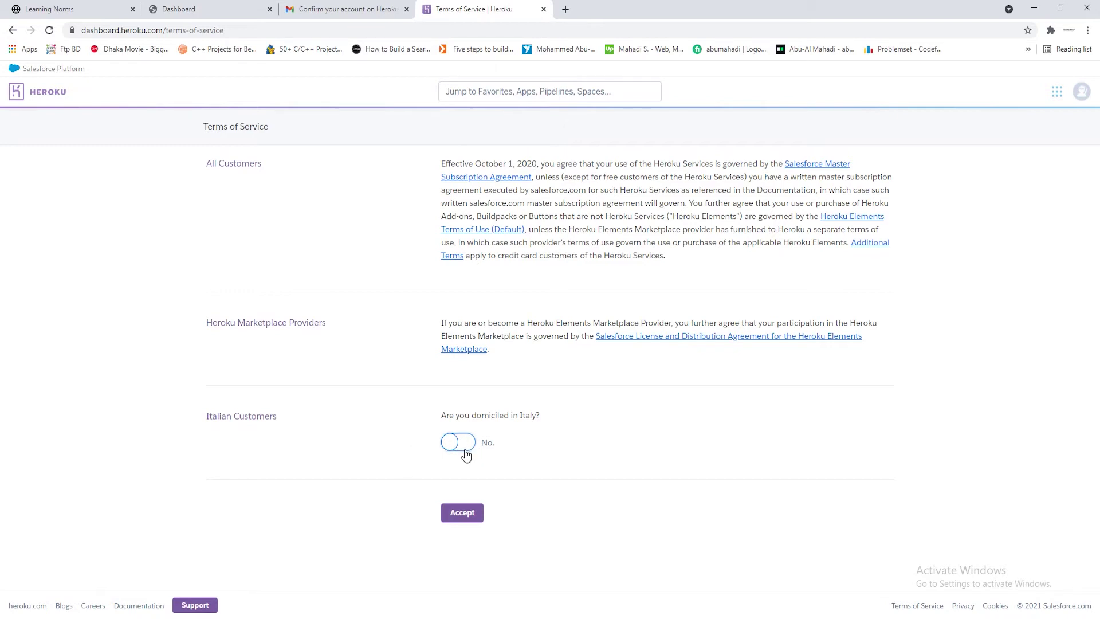
pyautogui.click(457, 448)
pyautogui.click(455, 448)
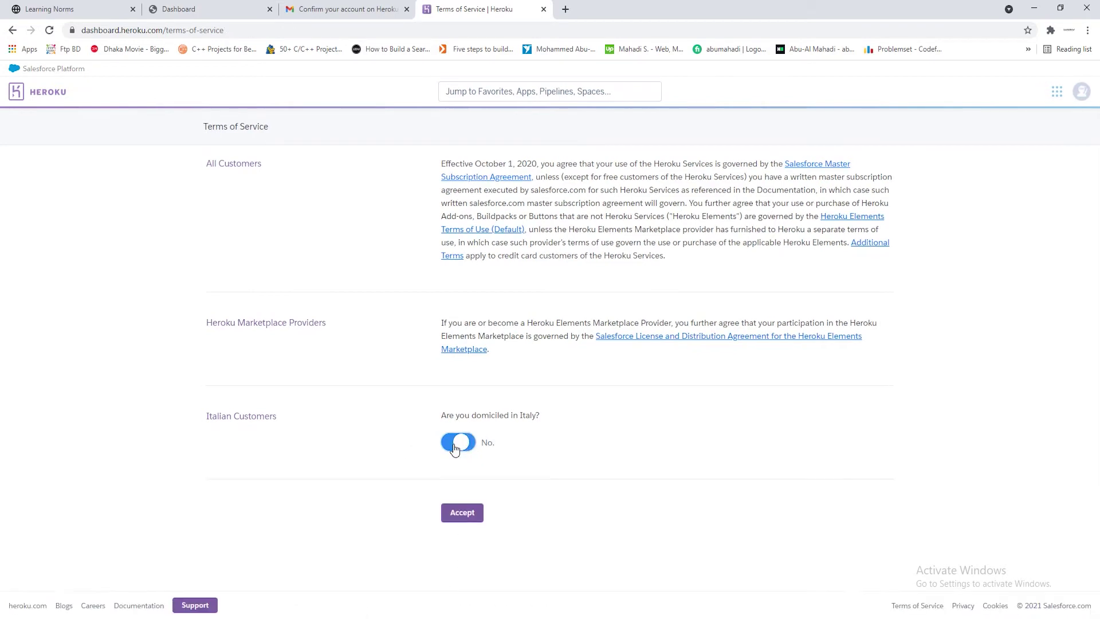
pyautogui.click(470, 520)
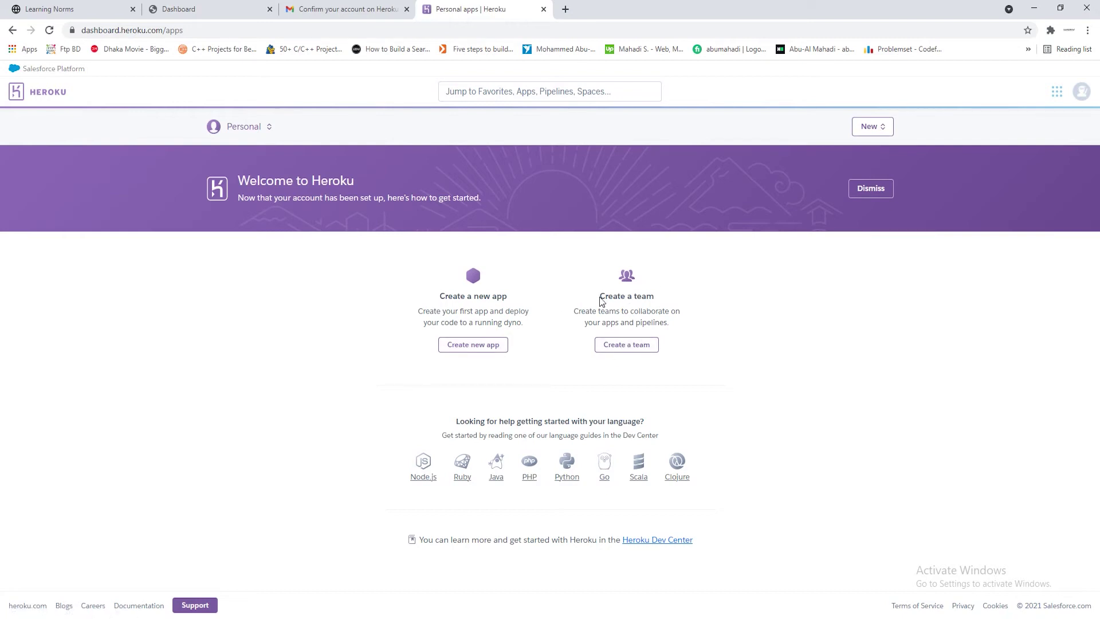
pyautogui.moveTo(600, 298); pyautogui.dragTo(676, 298)
pyautogui.click(659, 352)
# Create the app laravel-portfolio-project in the United States region
pyautogui.click(479, 351)
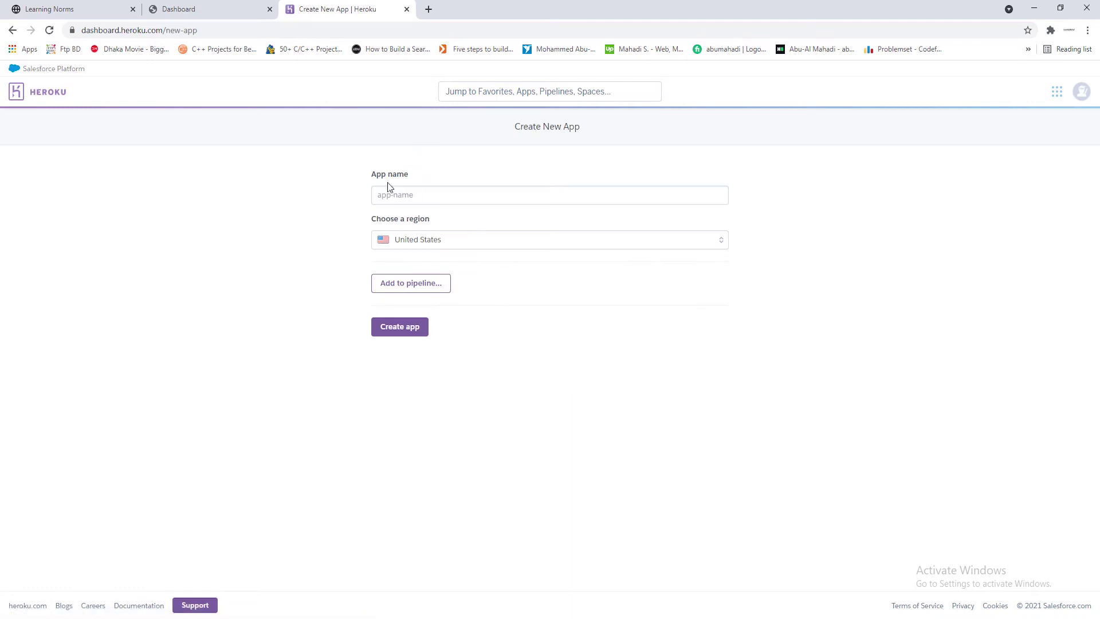
pyautogui.moveTo(374, 171); pyautogui.dragTo(424, 172)
pyautogui.click(425, 171)
pyautogui.click(442, 193)
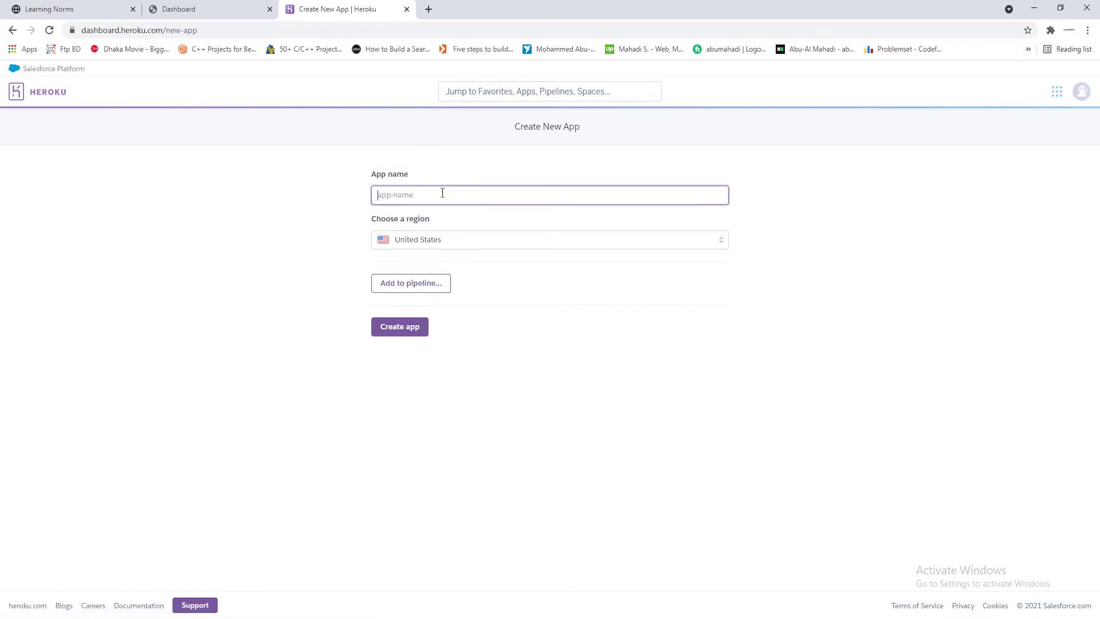
pyautogui.write('la')
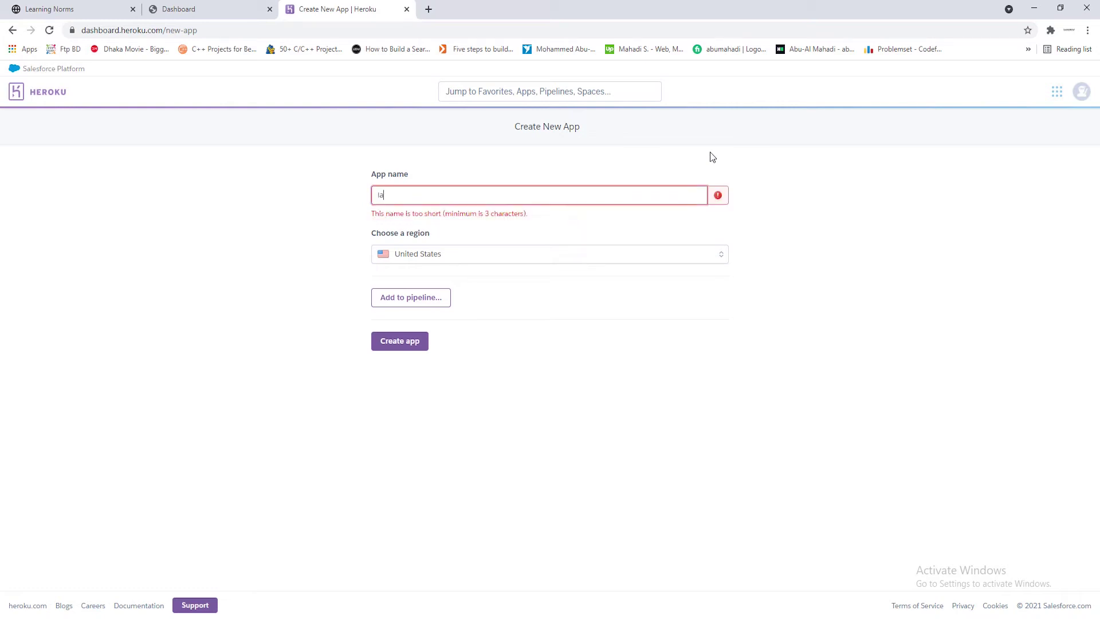
pyautogui.write('ravel-')
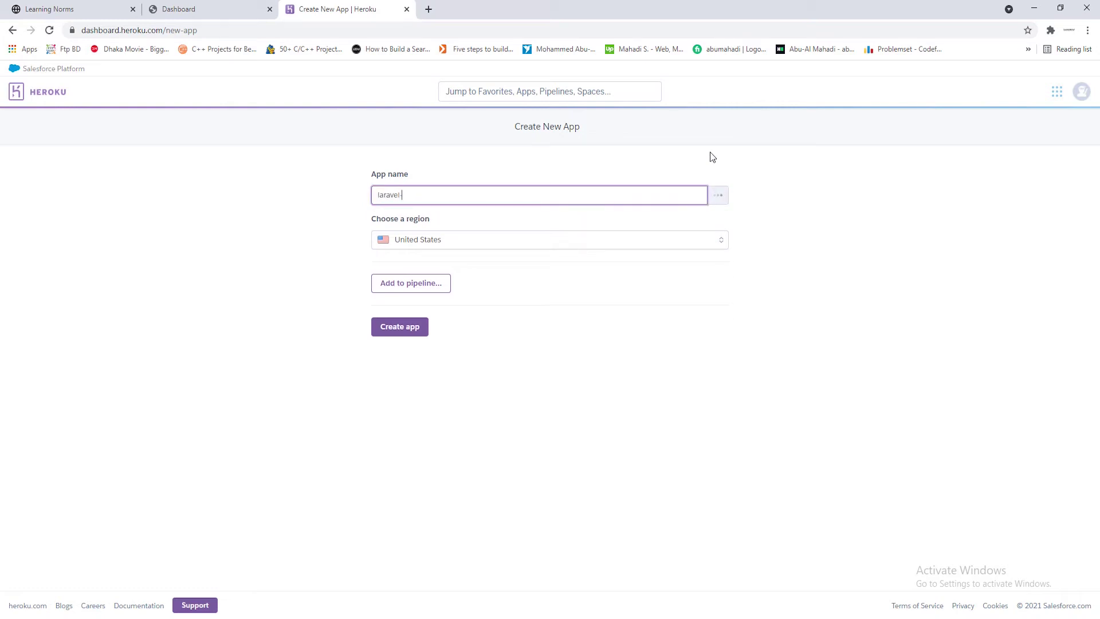
pyautogui.write('projec')
pyautogui.write('tfolio')
pyautogui.write('-proje')
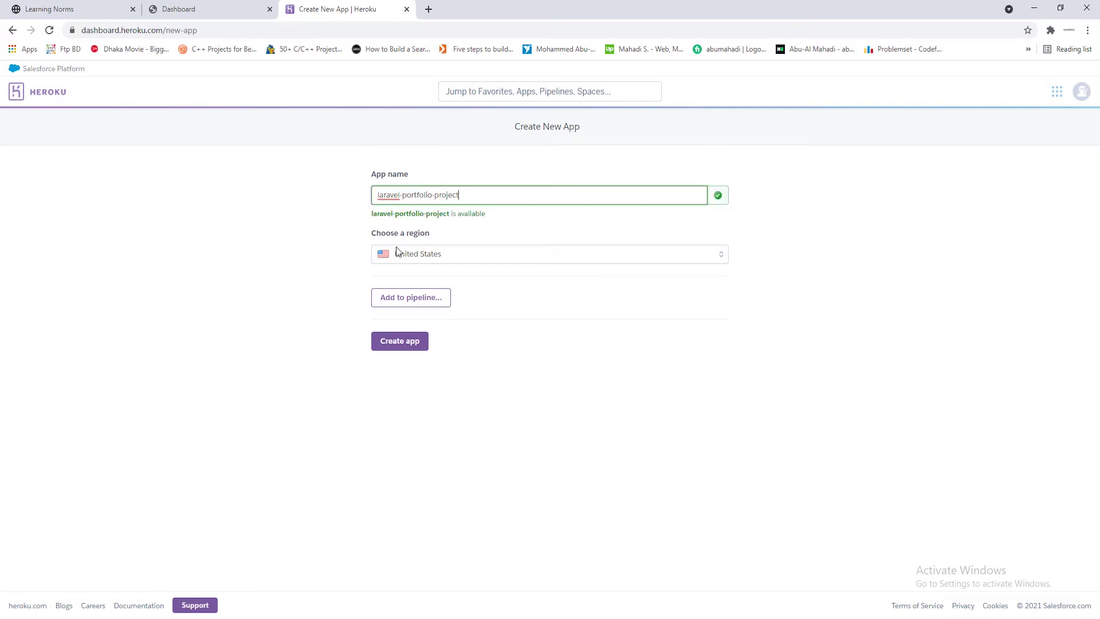
pyautogui.click(402, 344)
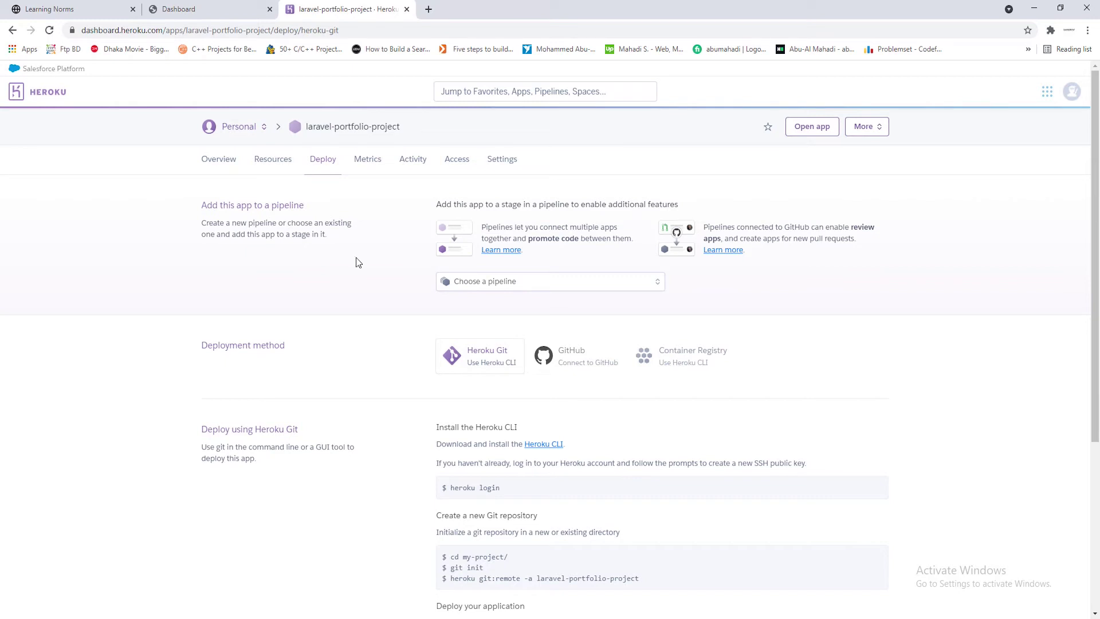
# Open the Heroku CLI link from Install the Heroku CLI in a new tab
pyautogui.scroll(-1, 356, 265)
pyautogui.scroll(1, 366, 298)
pyautogui.scroll(-1, 369, 331)
pyautogui.scroll(1, 371, 331)
pyautogui.scroll(-1, 603, 304)
pyautogui.scroll(1, 373, 270)
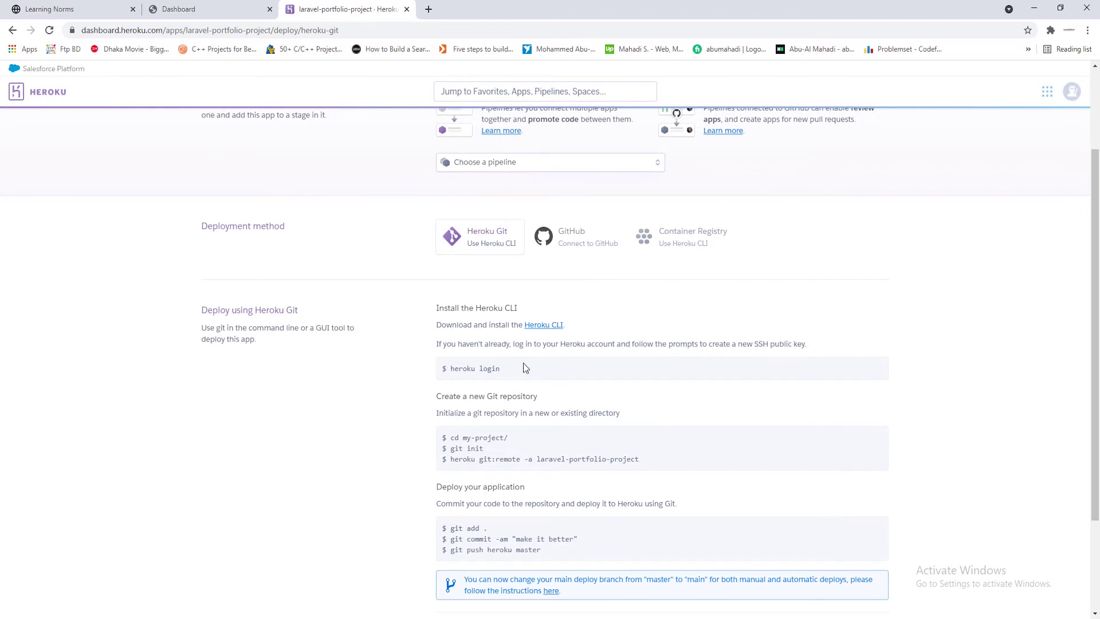
pyautogui.scroll(-1, 522, 362)
pyautogui.scroll(1, 493, 321)
pyautogui.moveTo(438, 306); pyautogui.dragTo(474, 309)
pyautogui.click(530, 307)
pyautogui.click(545, 306)
pyautogui.rightClick(542, 328)
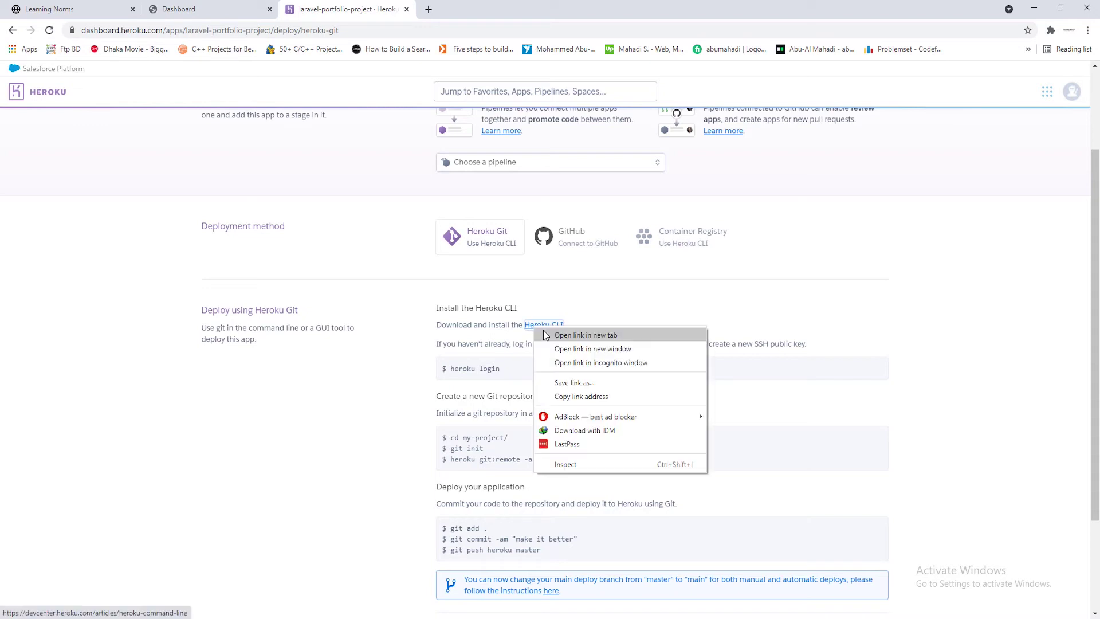
pyautogui.click(545, 335)
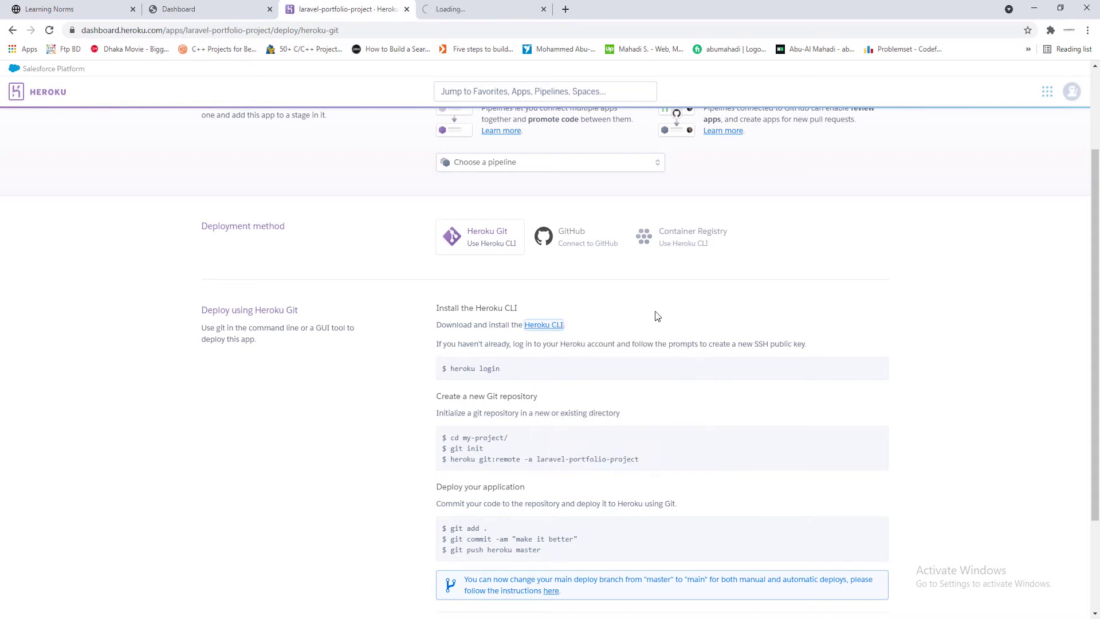
# Read the install commands in the Heroku CLI Dev Center documentation
pyautogui.click(498, 8)
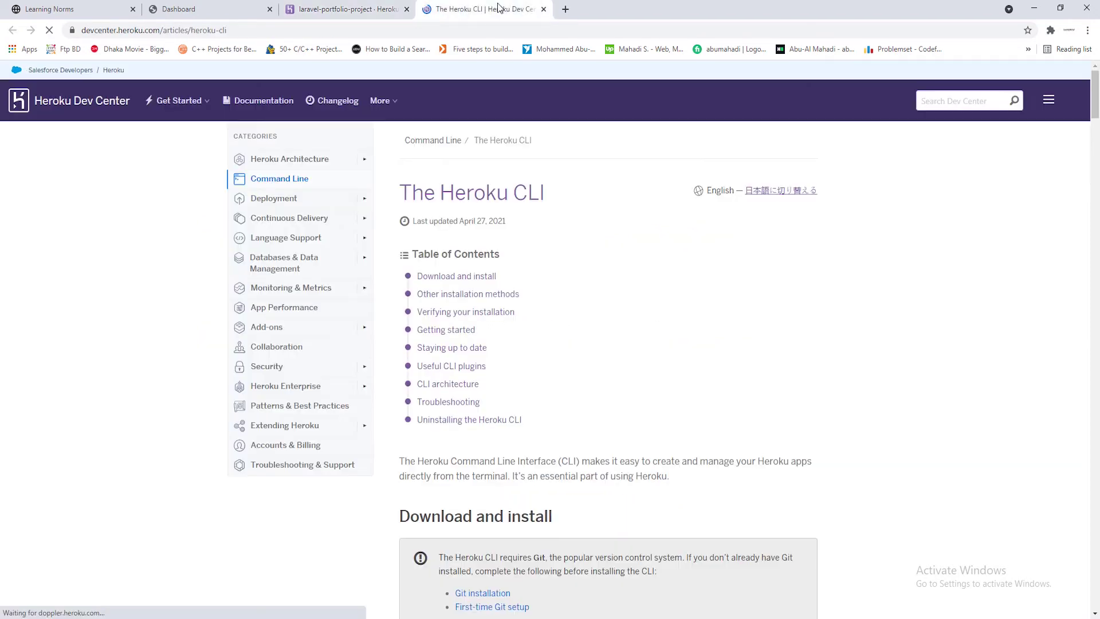
pyautogui.scroll(-6, 716, 310)
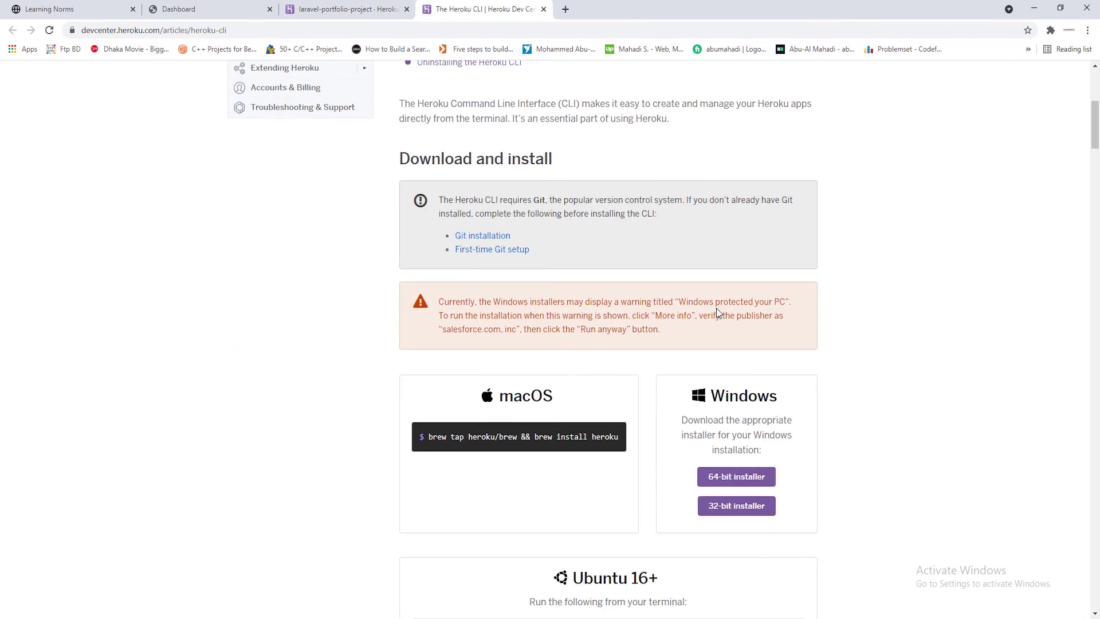
pyautogui.scroll(-2, 716, 307)
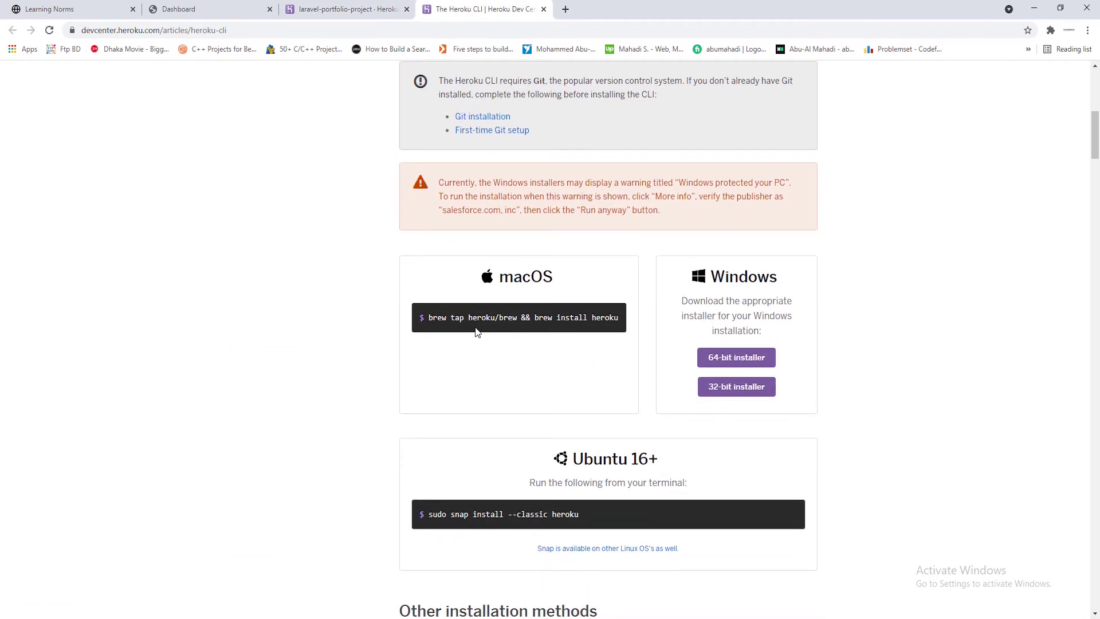
pyautogui.moveTo(430, 319); pyautogui.dragTo(547, 319)
pyautogui.moveTo(618, 318); pyautogui.dragTo(442, 319)
pyautogui.click(830, 342)
# Install the 64-bit Windows Heroku CLI with default components and folder
pyautogui.click(738, 360)
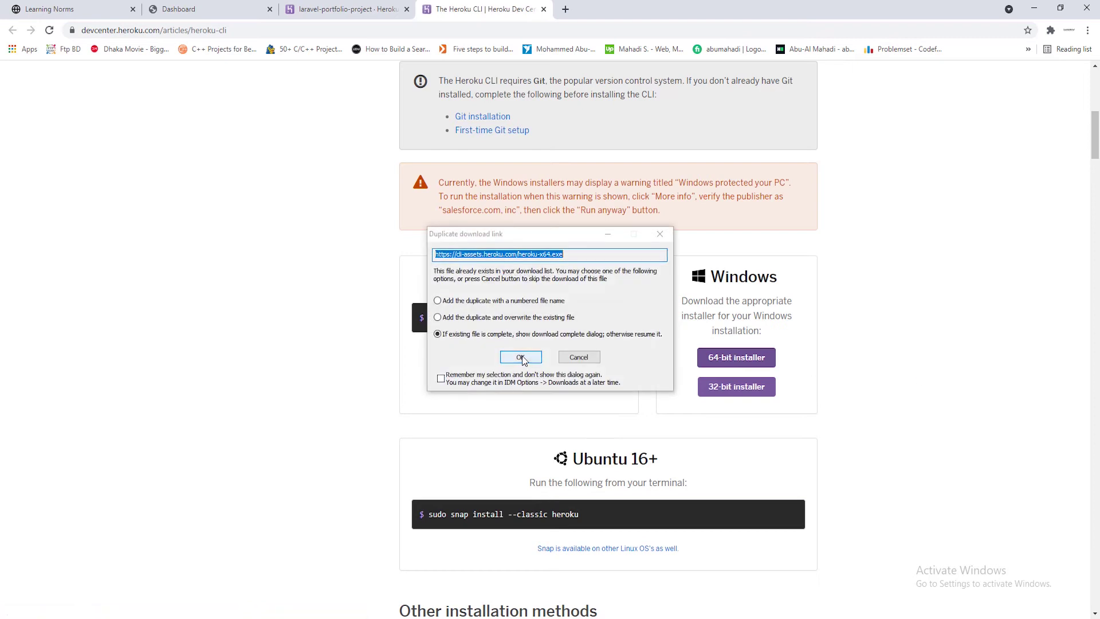
pyautogui.click(517, 358)
pyautogui.click(450, 352)
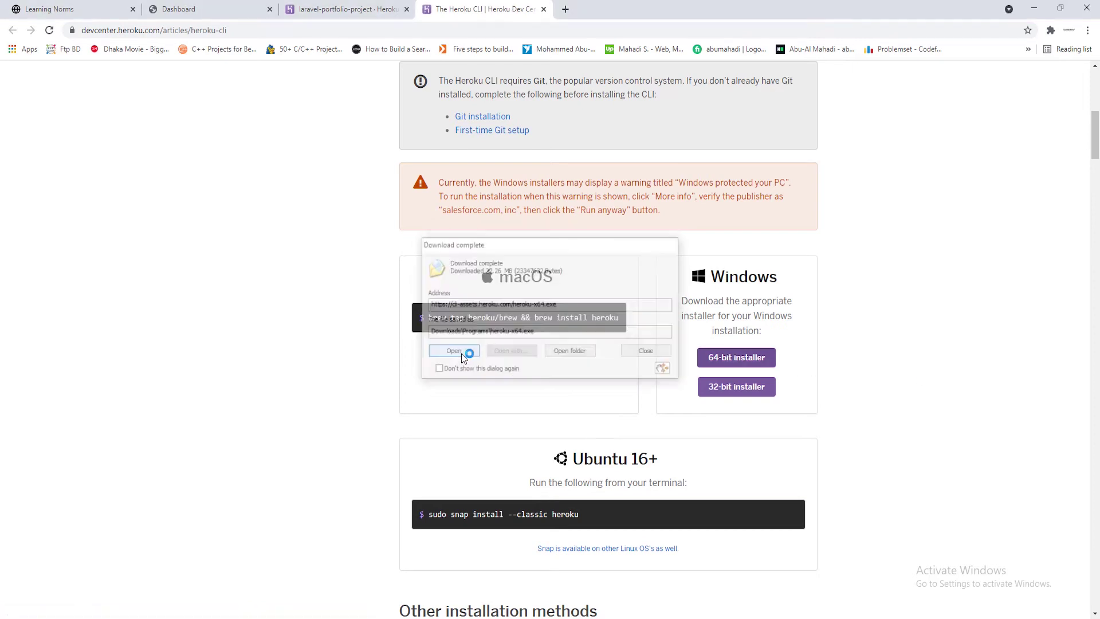
pyautogui.click(462, 353)
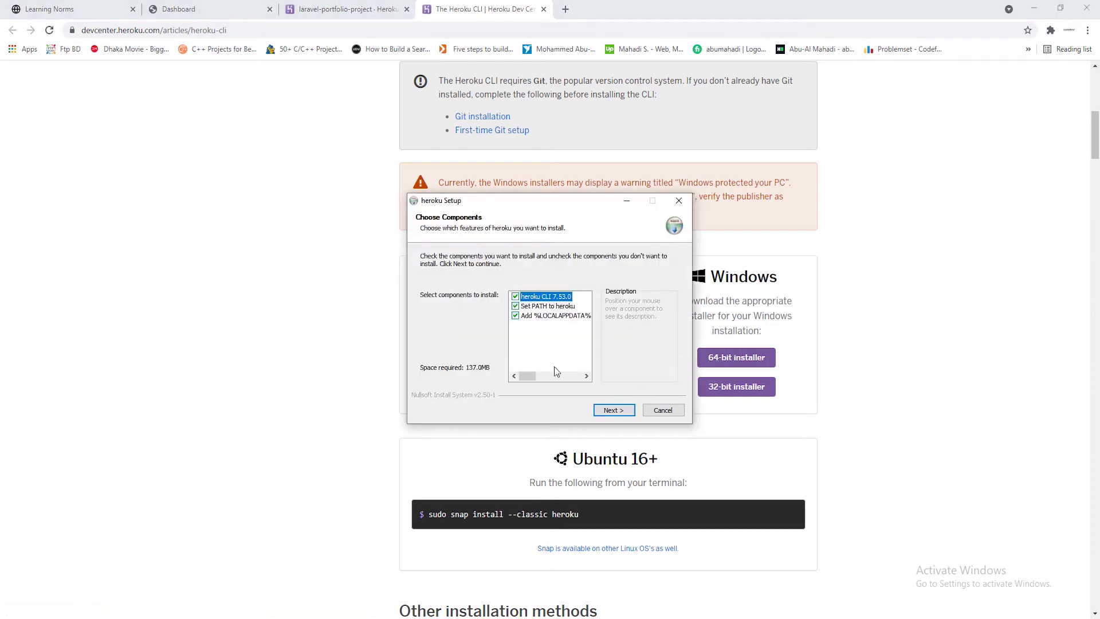
pyautogui.click(614, 410)
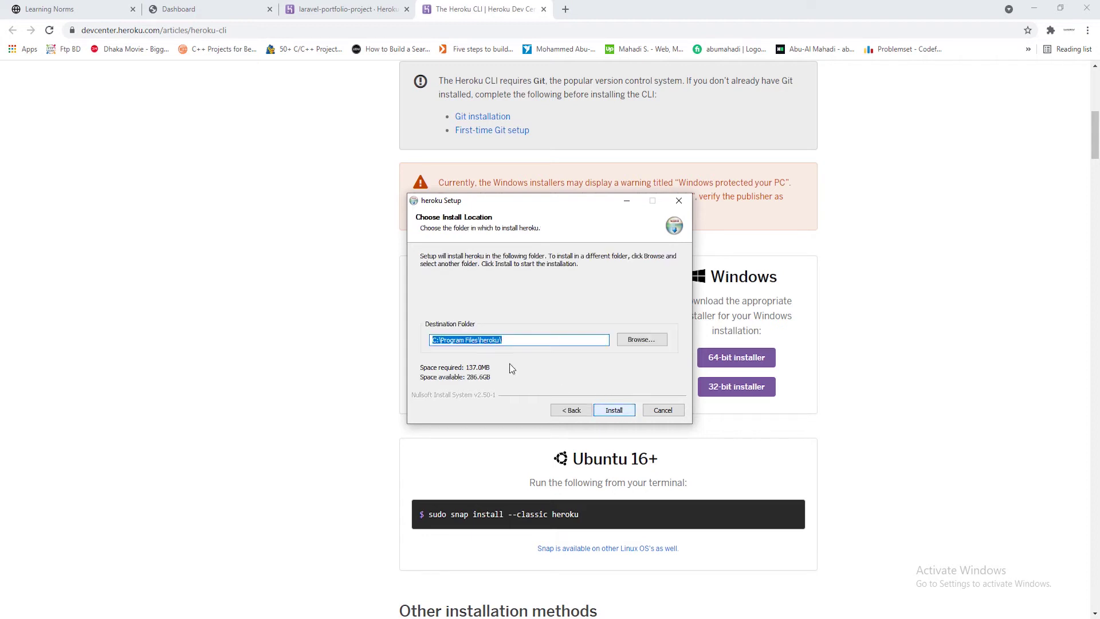
pyautogui.click(616, 410)
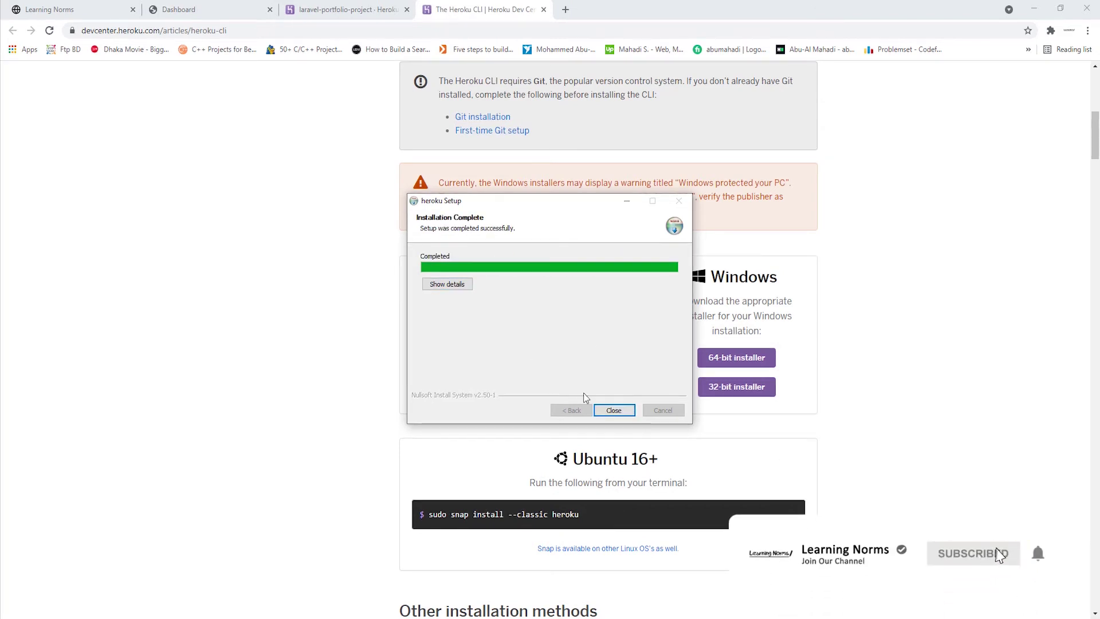
pyautogui.click(614, 411)
pyautogui.click(358, 8)
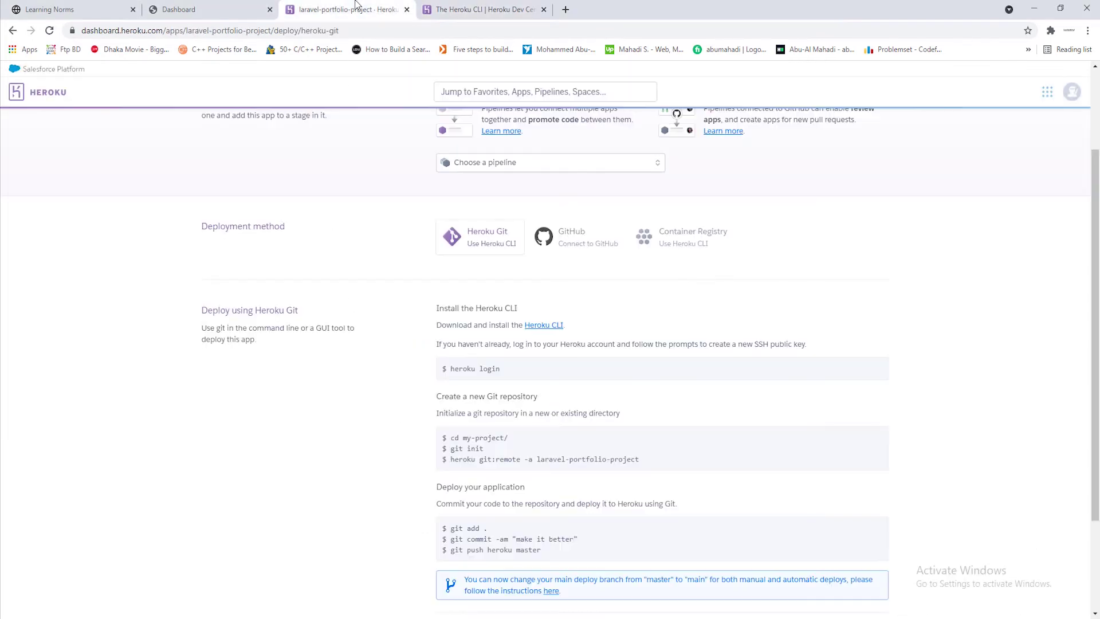
# Copy the 'heroku login' command from the deploy instructions
pyautogui.scroll(-1, 663, 311)
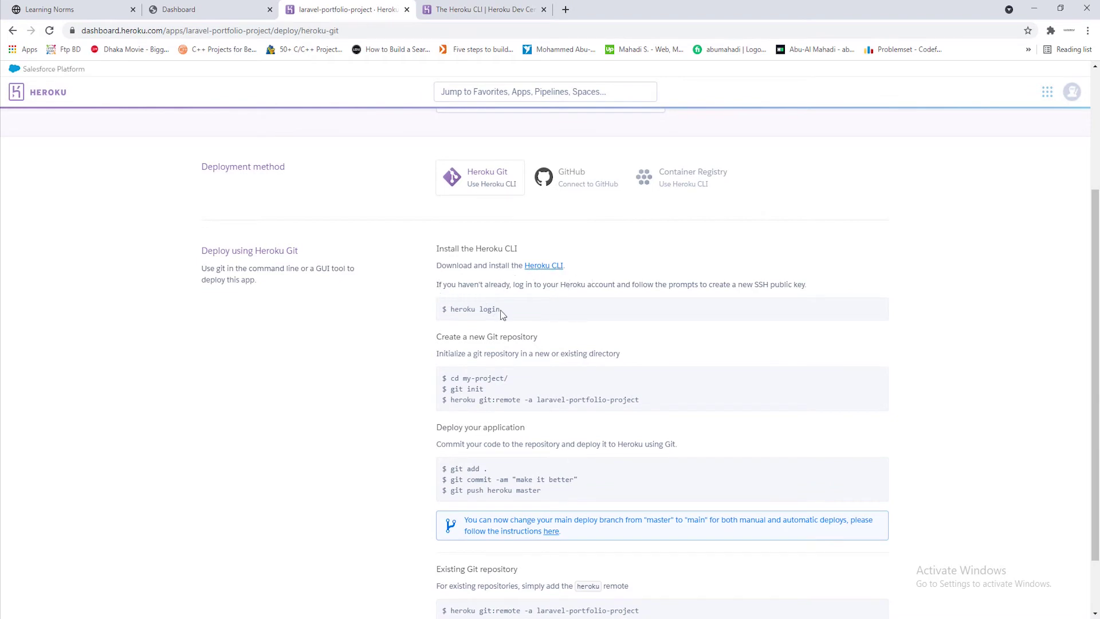
pyautogui.moveTo(505, 310)
pyautogui.mouseDown()
pyautogui.moveTo(446, 311)
pyautogui.moveTo(501, 310)
pyautogui.mouseUp()
pyautogui.click(452, 309)
pyautogui.rightClick(496, 311)
pyautogui.click(520, 318)
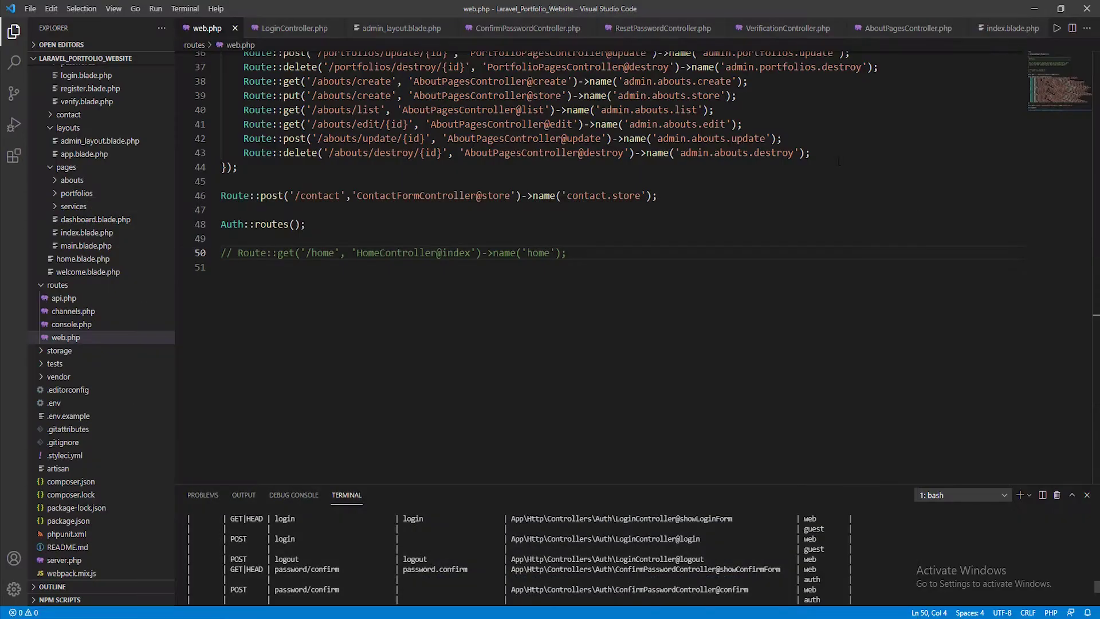
# Clear the VS Code terminal and run 'heroku login'
pyautogui.click(1035, 9)
pyautogui.scroll(-3, 367, 550)
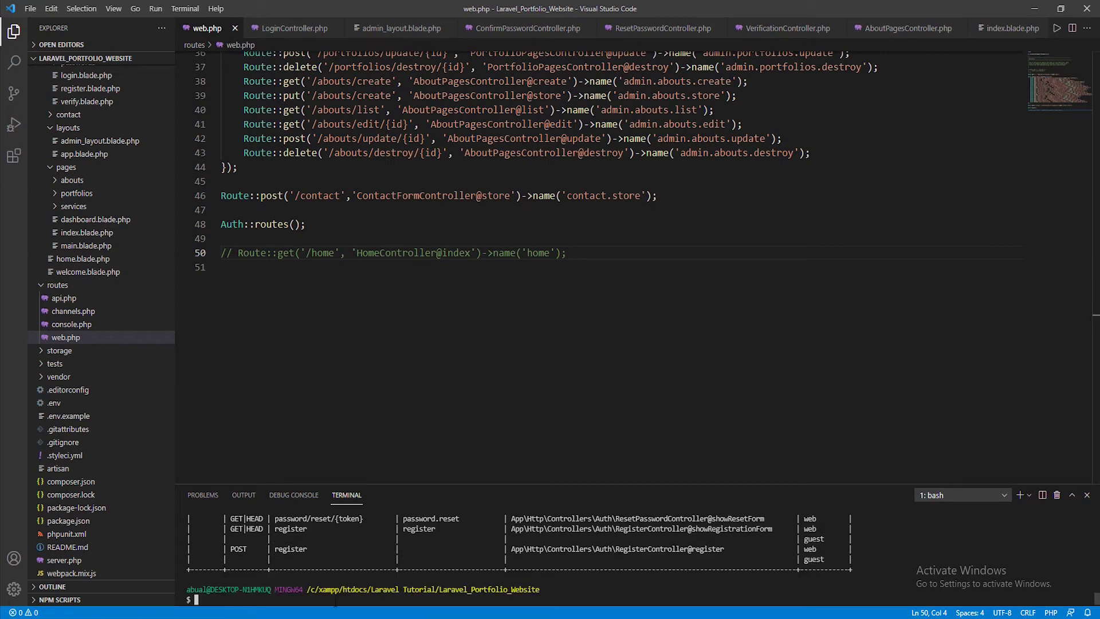
pyautogui.write('clear')
pyautogui.press('Return')
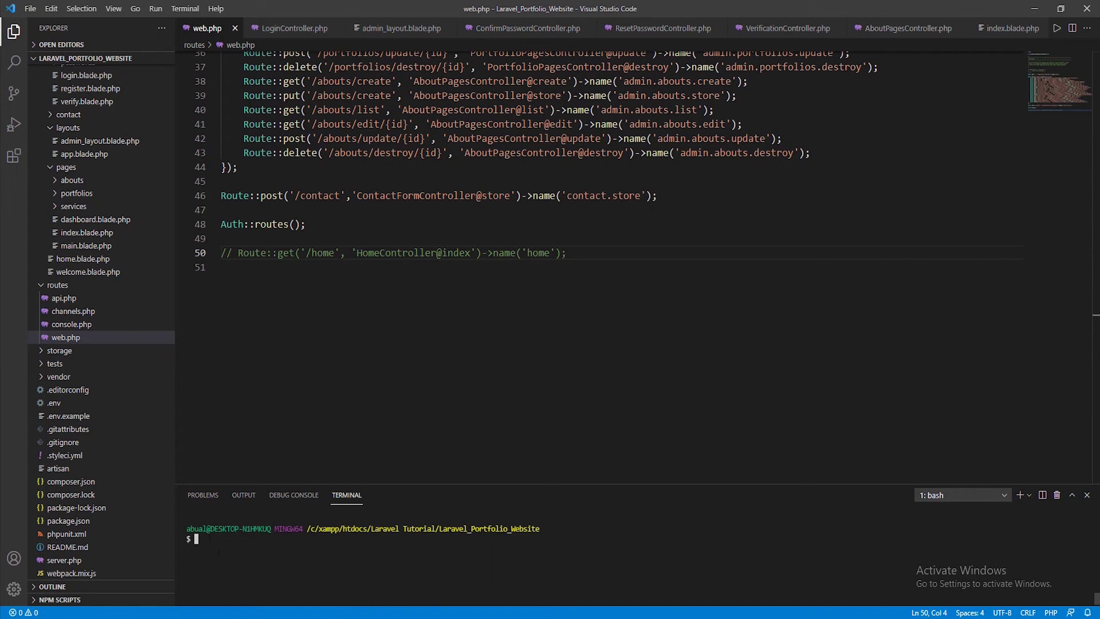
pyautogui.write('heroku login')
pyautogui.press('Return')
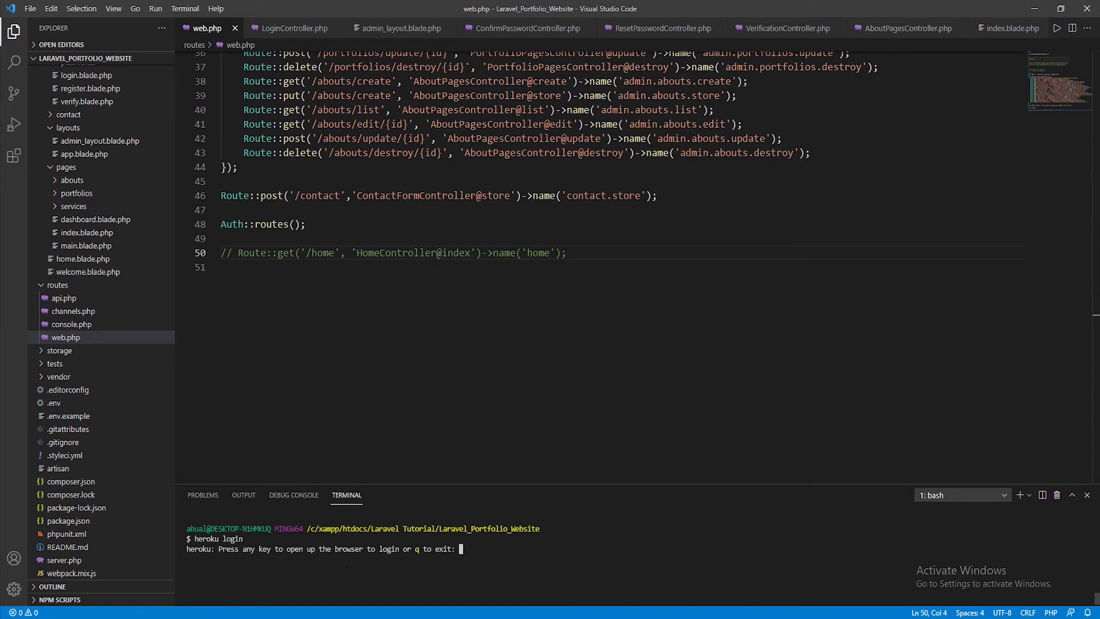
pyautogui.press('Return')
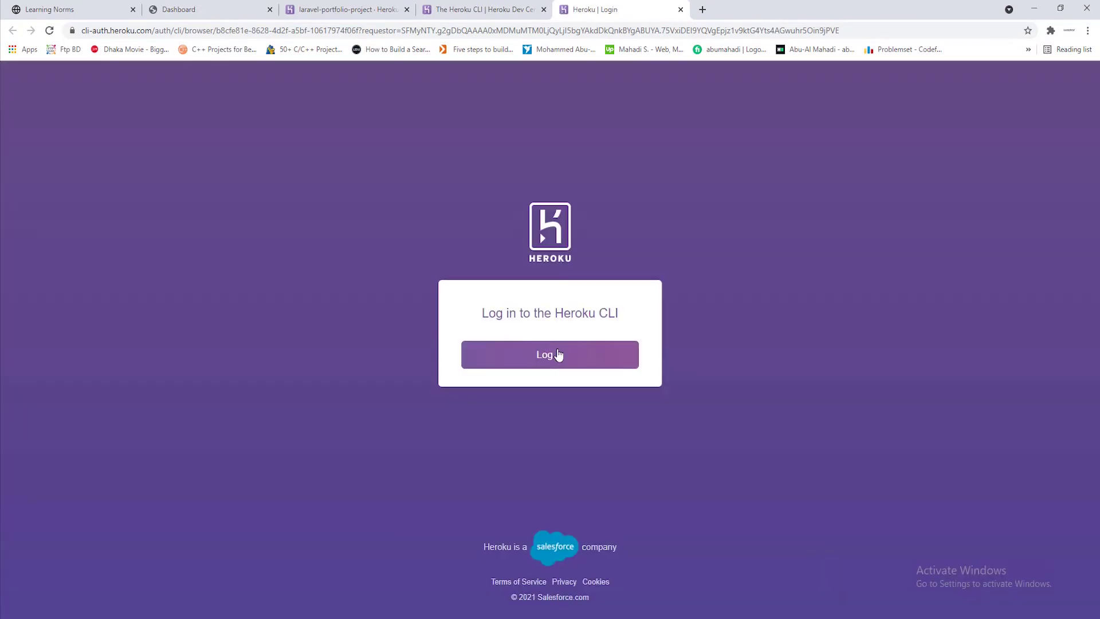
# Authorize the Heroku CLI login in the browser and return to the deploy instructions
pyautogui.click(558, 364)
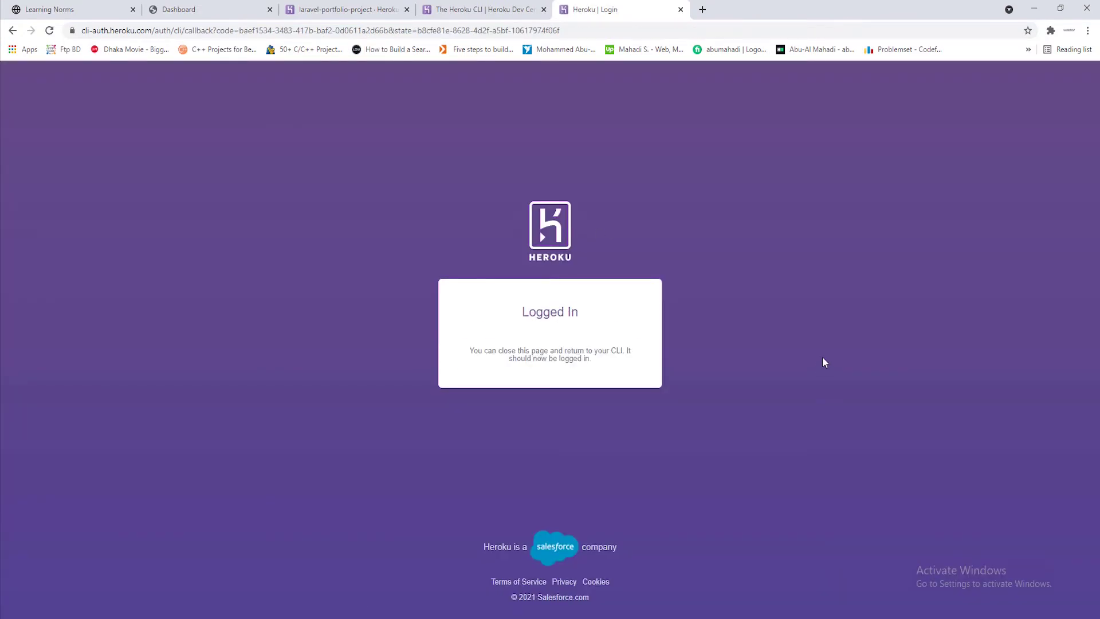
pyautogui.click(681, 10)
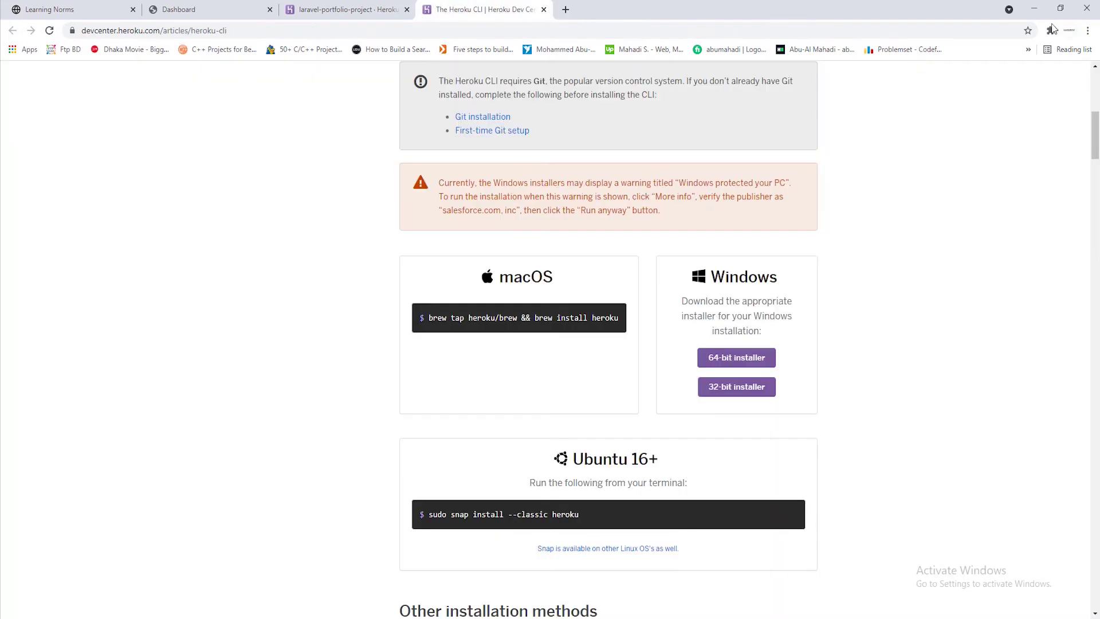
pyautogui.click(1034, 8)
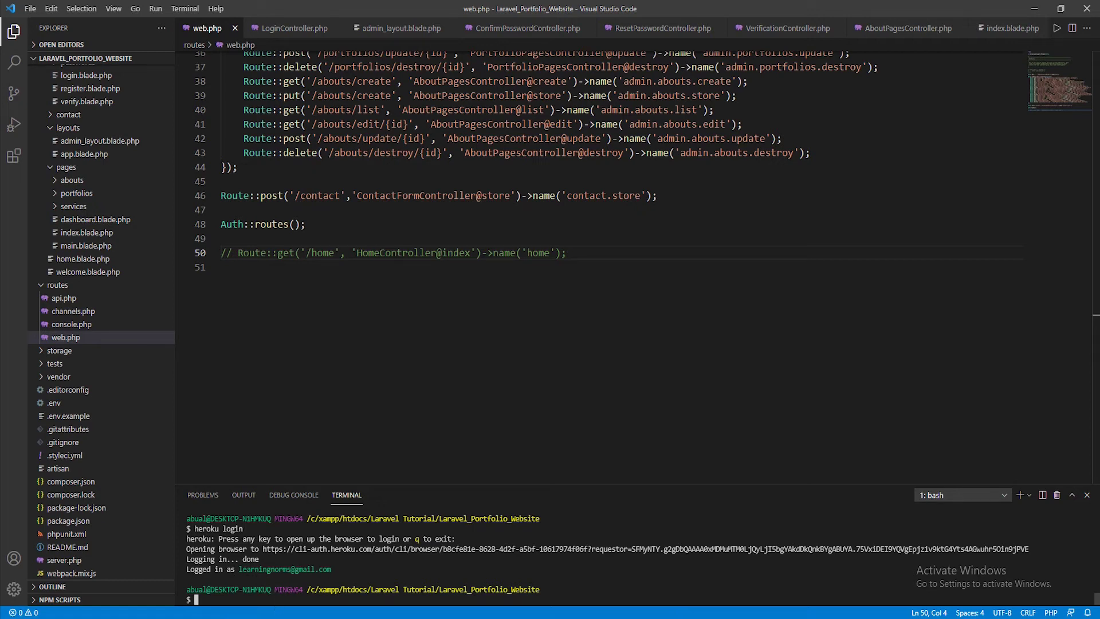
pyautogui.hotkey('alt', 'Tab')
pyautogui.click(370, 10)
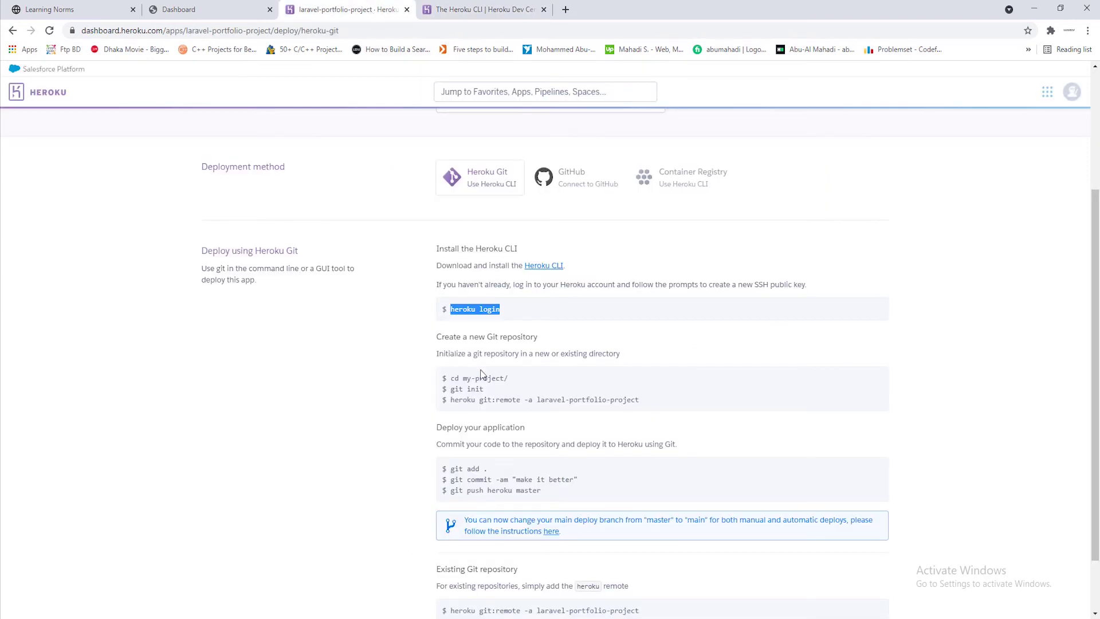
# Read through the Heroku Git instructions on the app's Deploy page
pyautogui.click(504, 403)
pyautogui.scroll(-1, 521, 373)
pyautogui.moveTo(437, 292); pyautogui.dragTo(545, 296)
pyautogui.click(497, 294)
pyautogui.click(554, 315)
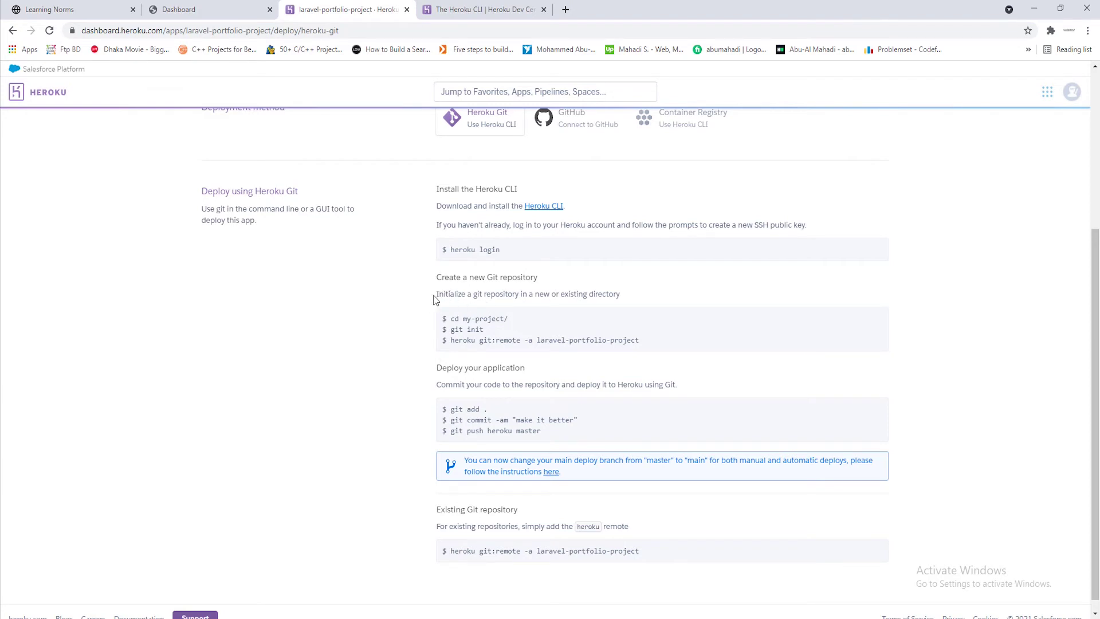
pyautogui.moveTo(435, 294); pyautogui.dragTo(477, 294)
pyautogui.click(494, 295)
pyautogui.moveTo(466, 320); pyautogui.dragTo(508, 320)
pyautogui.click(636, 295)
pyautogui.click(1035, 8)
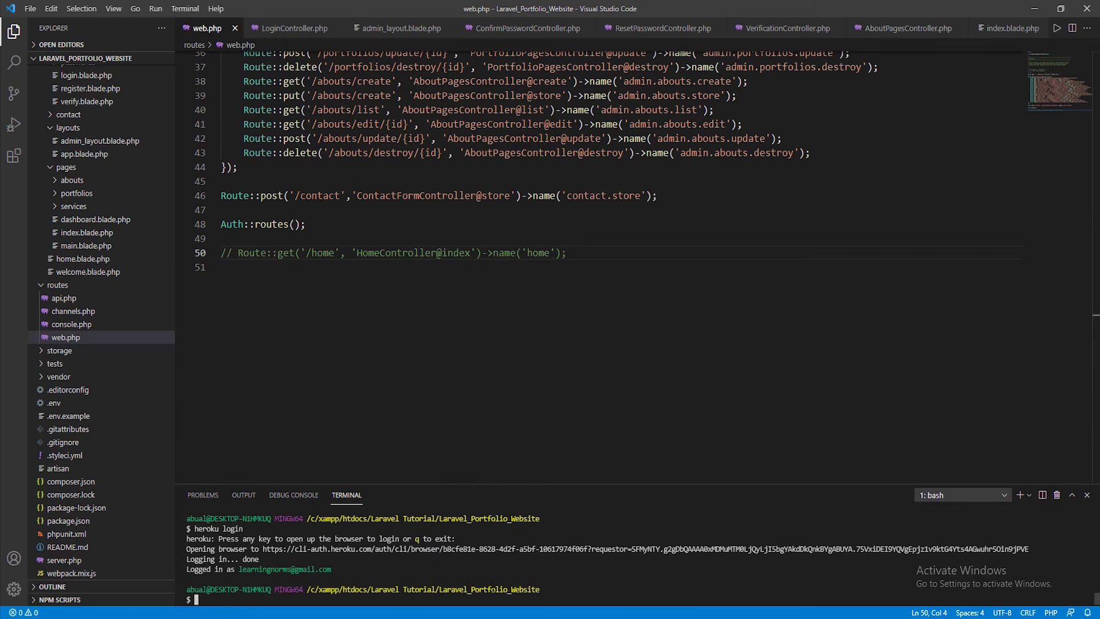
pyautogui.hotkey('alt', 'Tab')
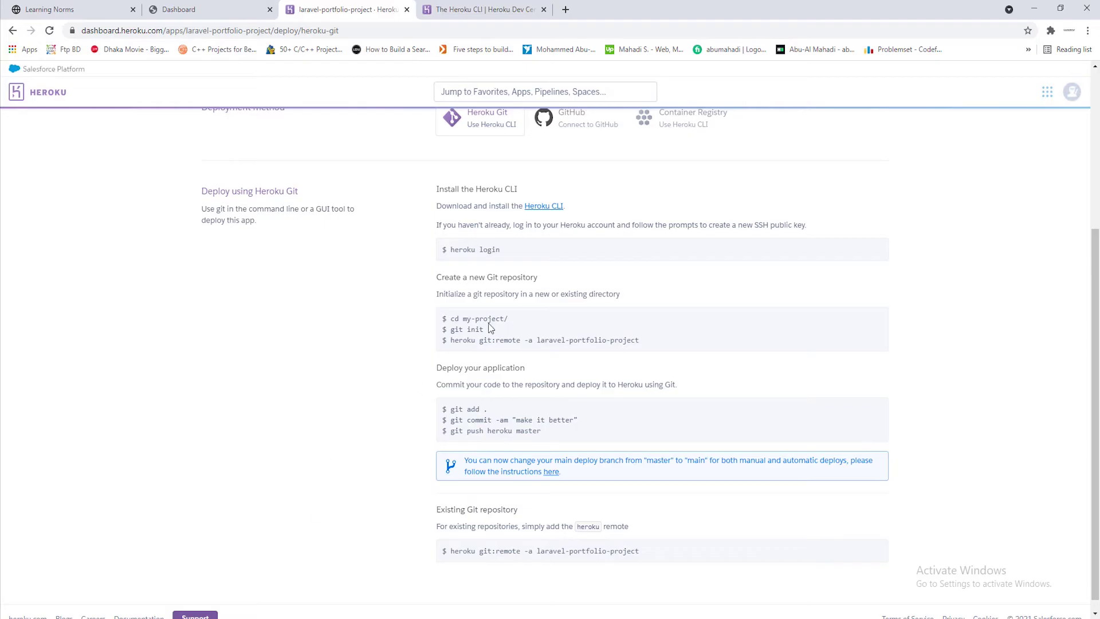
# Initialize a git repository in the project with 'git init'
pyautogui.moveTo(487, 330); pyautogui.dragTo(452, 333)
pyautogui.rightClick(463, 332)
pyautogui.click(487, 342)
pyautogui.click(1034, 9)
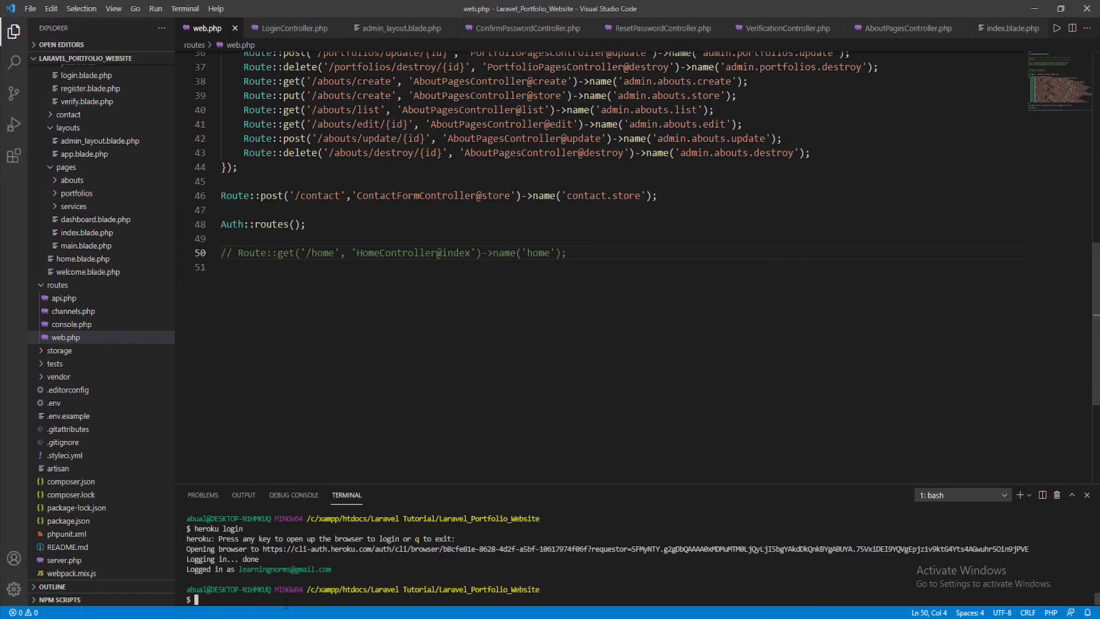
pyautogui.hotkey('ctrl', 'v')
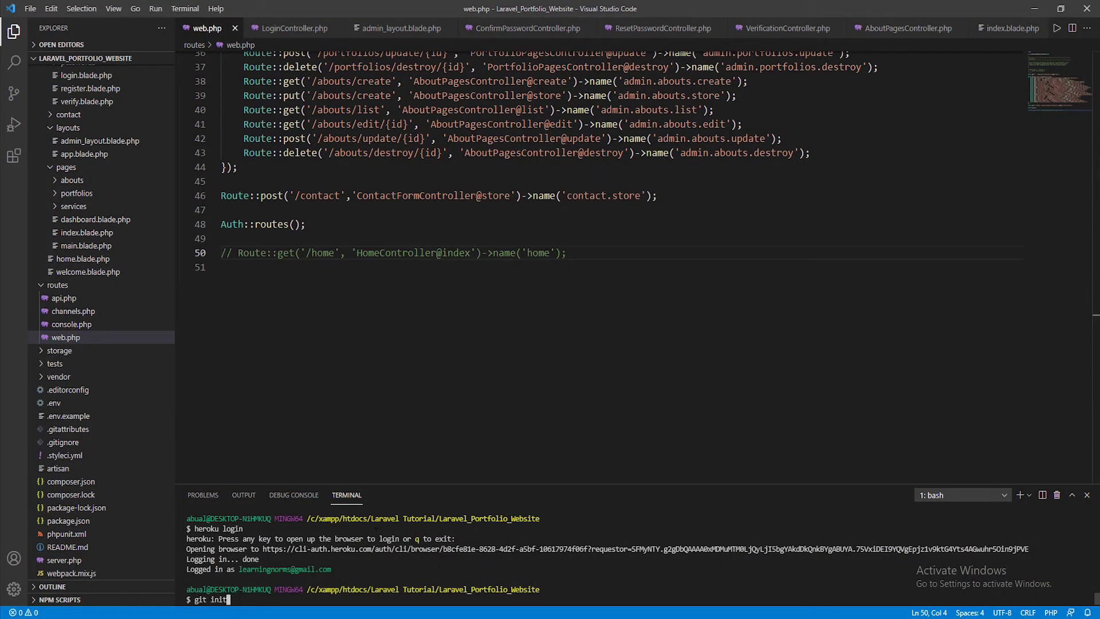
pyautogui.press('Return')
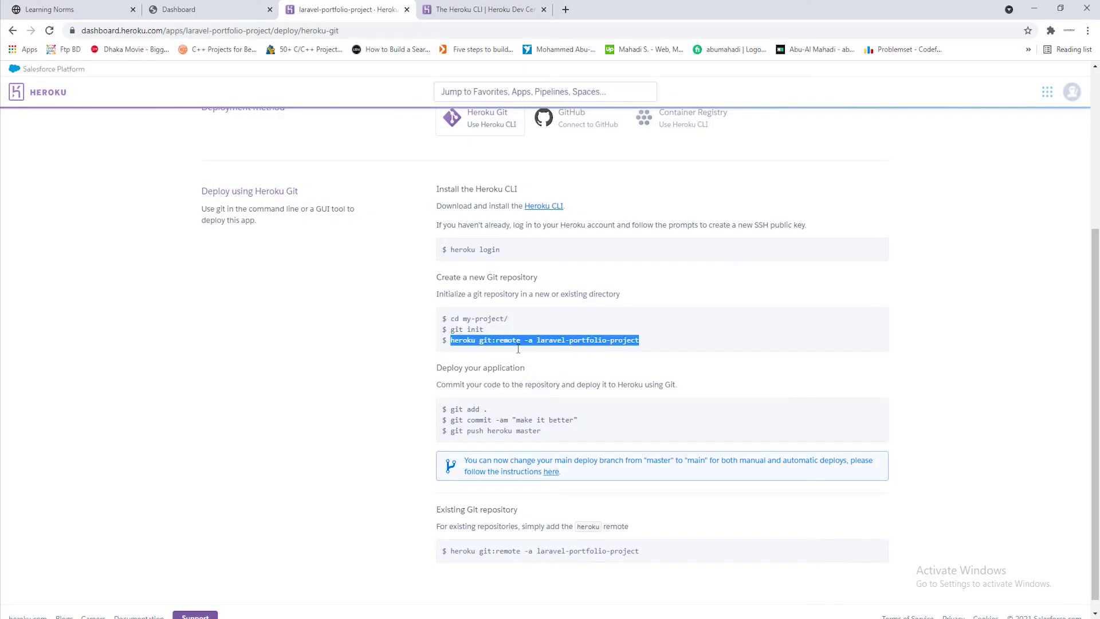
# Link the repository to the laravel-portfolio-project remote with 'heroku git:remote'
pyautogui.click(518, 348)
pyautogui.moveTo(452, 339); pyautogui.dragTo(644, 341)
pyautogui.click(643, 342)
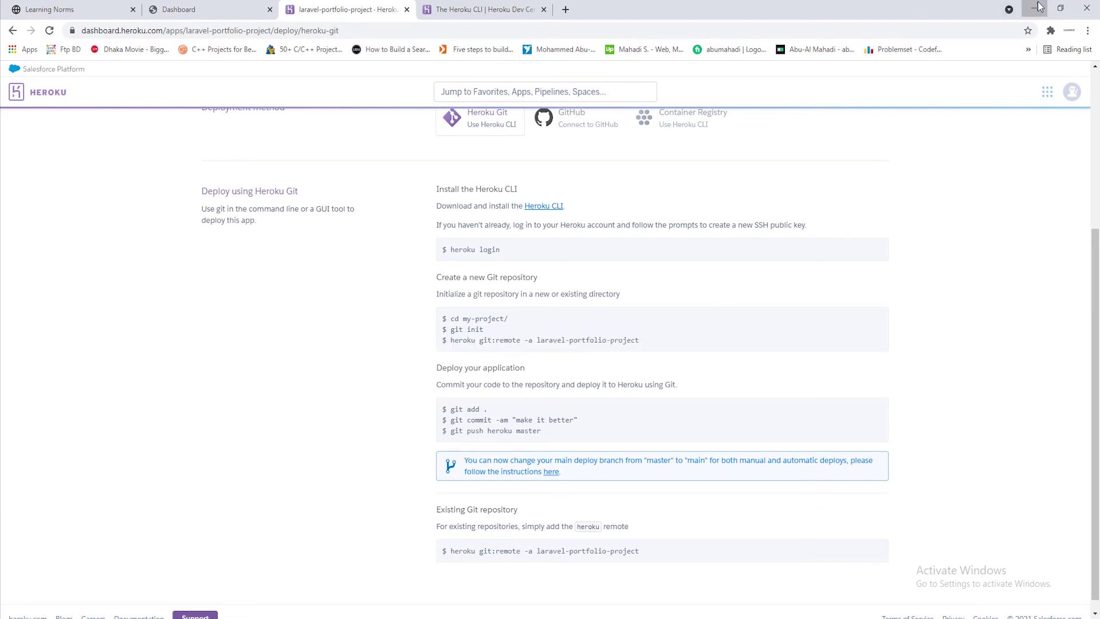
pyautogui.click(1034, 8)
pyautogui.hotkey('ctrl', 'v')
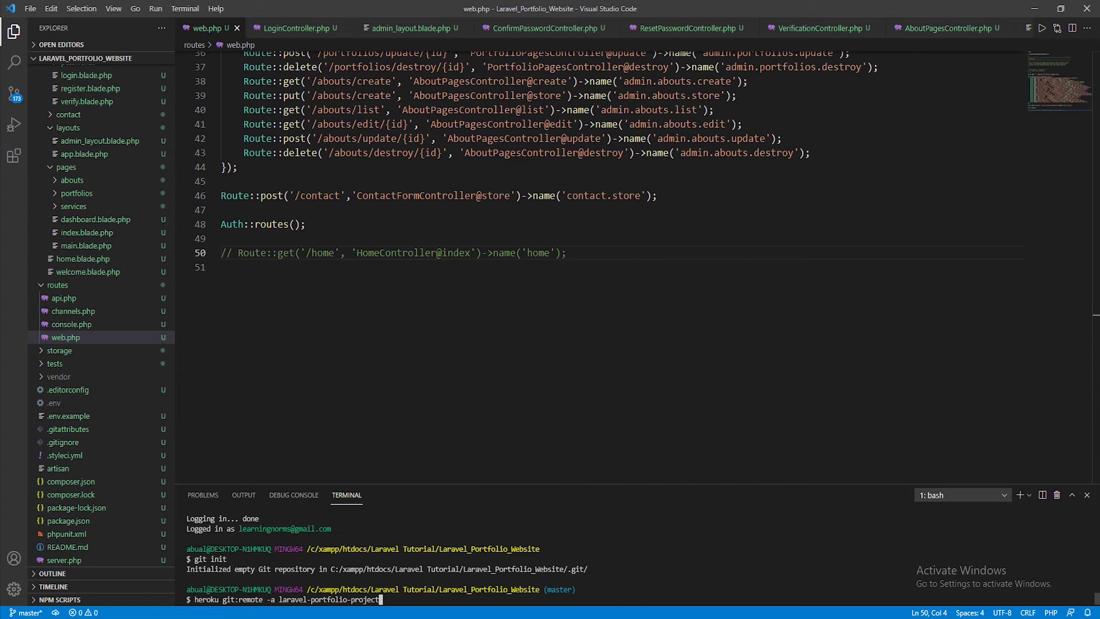
pyautogui.press('Return')
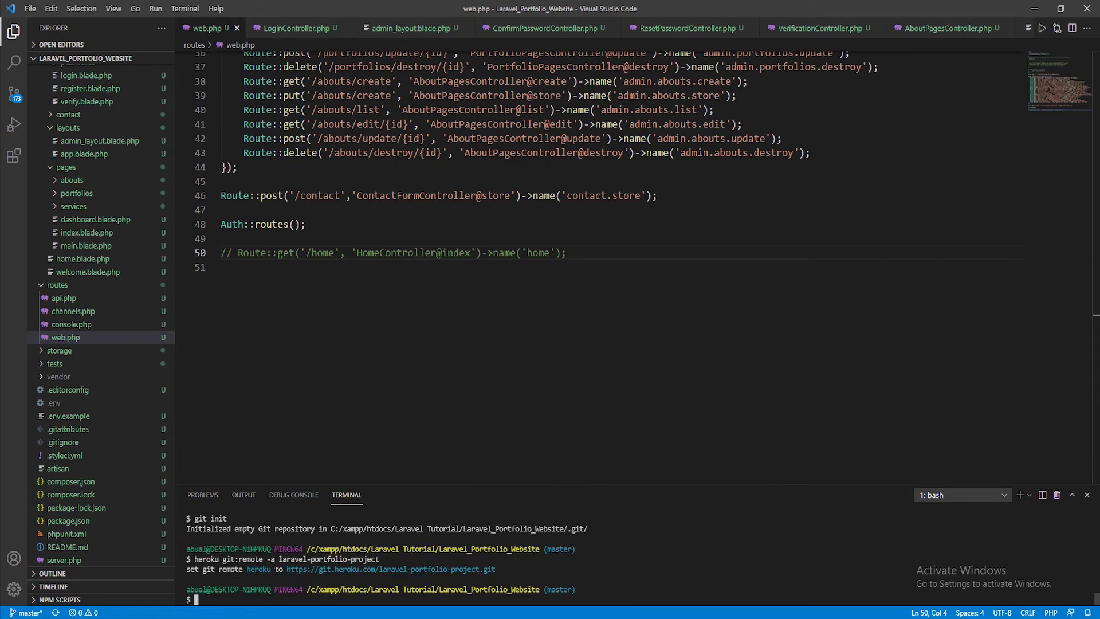
# Review the 'Deploy your application' git add and commit instructions
pyautogui.click(361, 605)
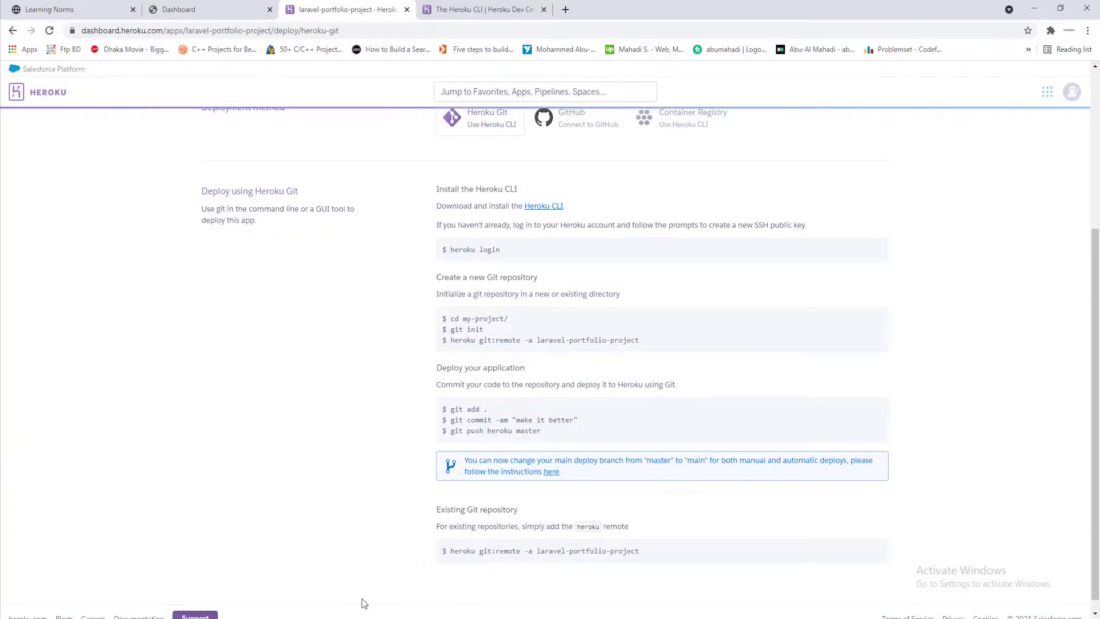
pyautogui.scroll(-1, 539, 355)
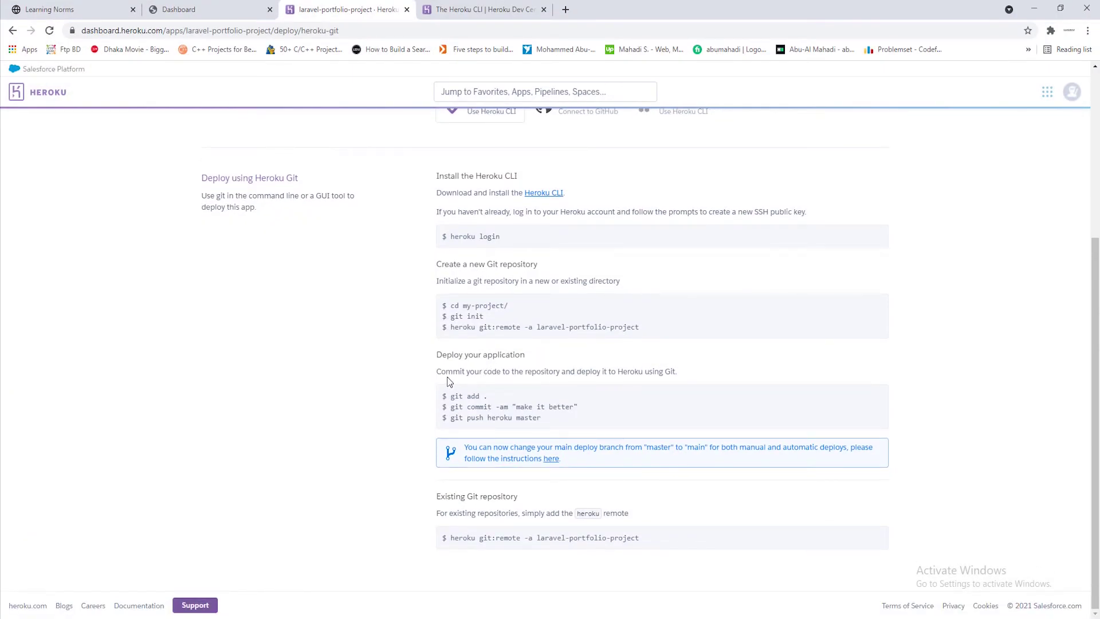
pyautogui.moveTo(450, 396); pyautogui.dragTo(507, 399)
pyautogui.click(462, 376)
pyautogui.moveTo(437, 373); pyautogui.dragTo(674, 372)
pyautogui.click(674, 371)
pyautogui.moveTo(436, 354); pyautogui.dragTo(488, 355)
pyautogui.click(544, 365)
pyautogui.scroll(4, 376, 377)
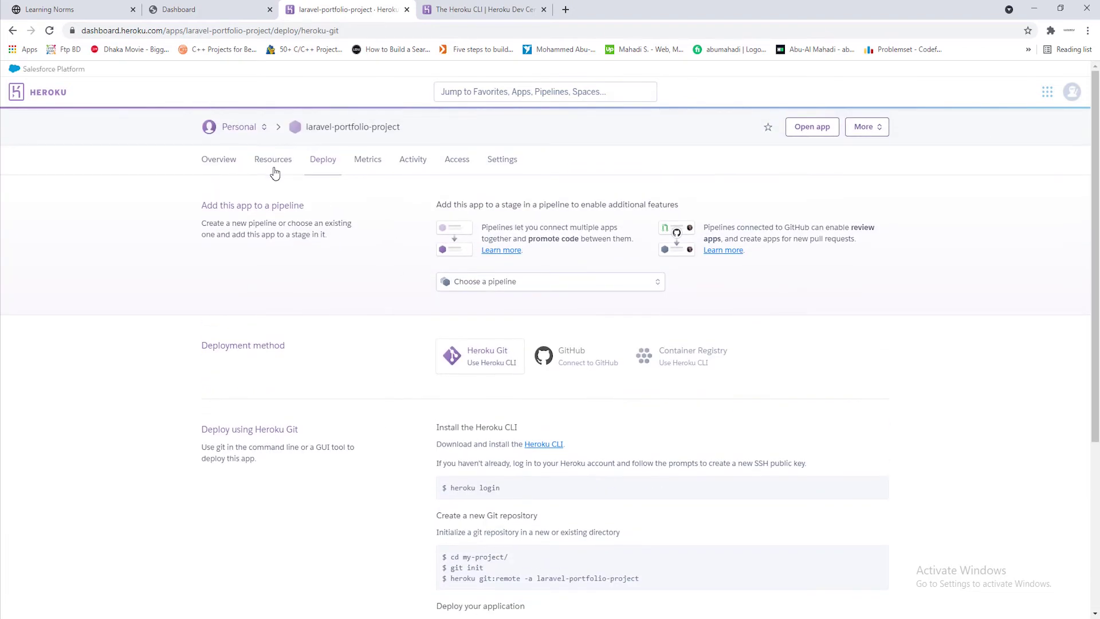
# Check the Resources page's Dynos section, which shows no process types yet
pyautogui.click(273, 170)
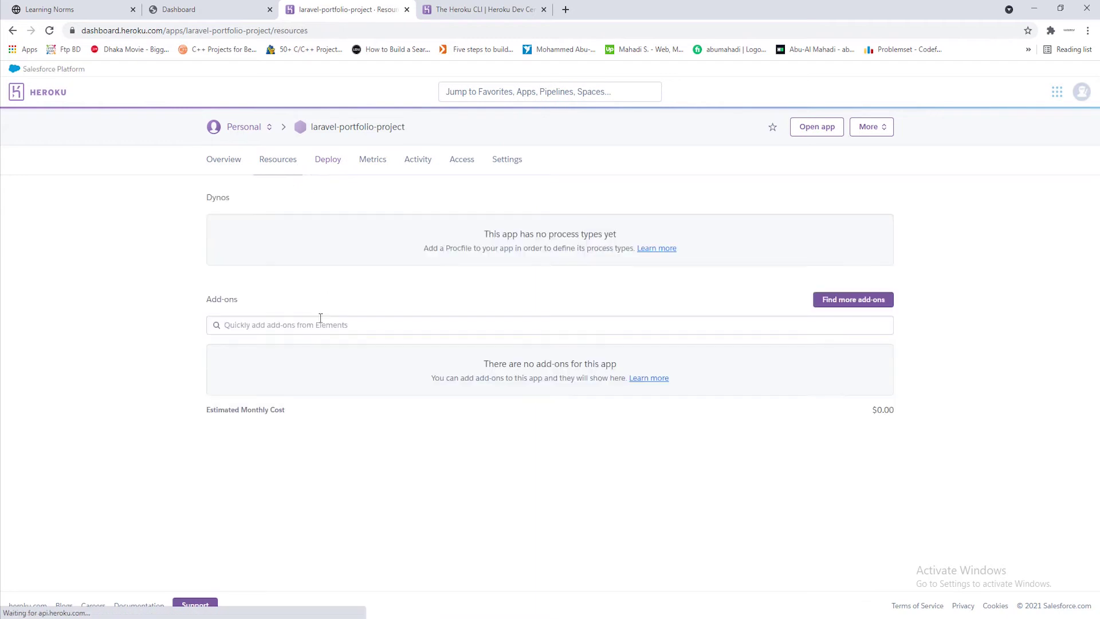
pyautogui.moveTo(206, 197); pyautogui.dragTo(205, 201)
pyautogui.click(302, 199)
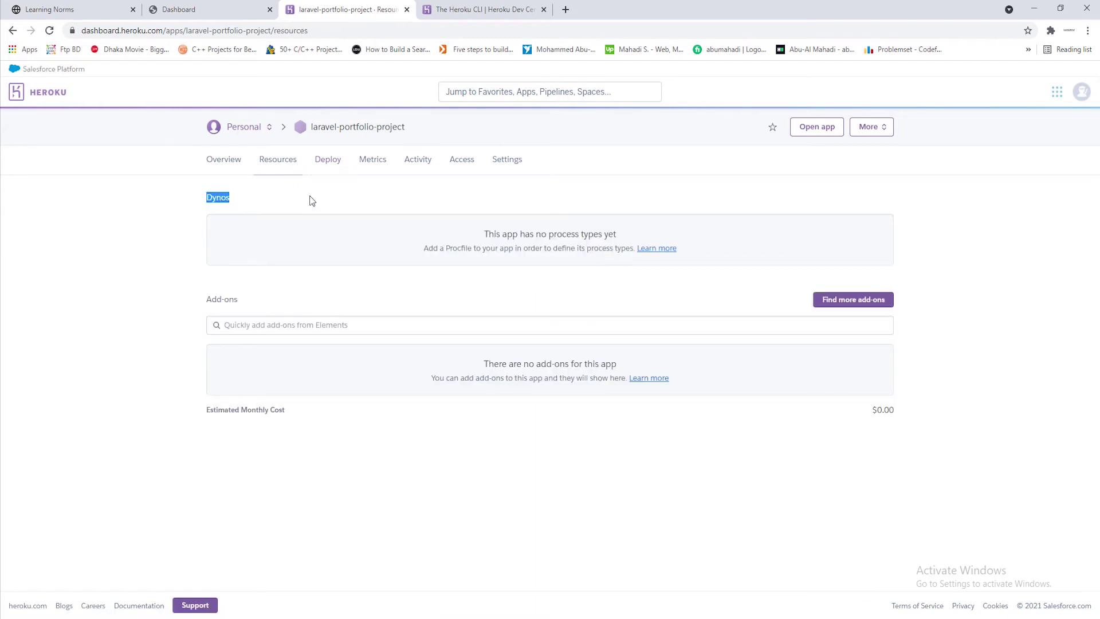
pyautogui.click(310, 198)
pyautogui.moveTo(486, 233); pyautogui.dragTo(502, 234)
pyautogui.click(545, 236)
pyautogui.click(1033, 8)
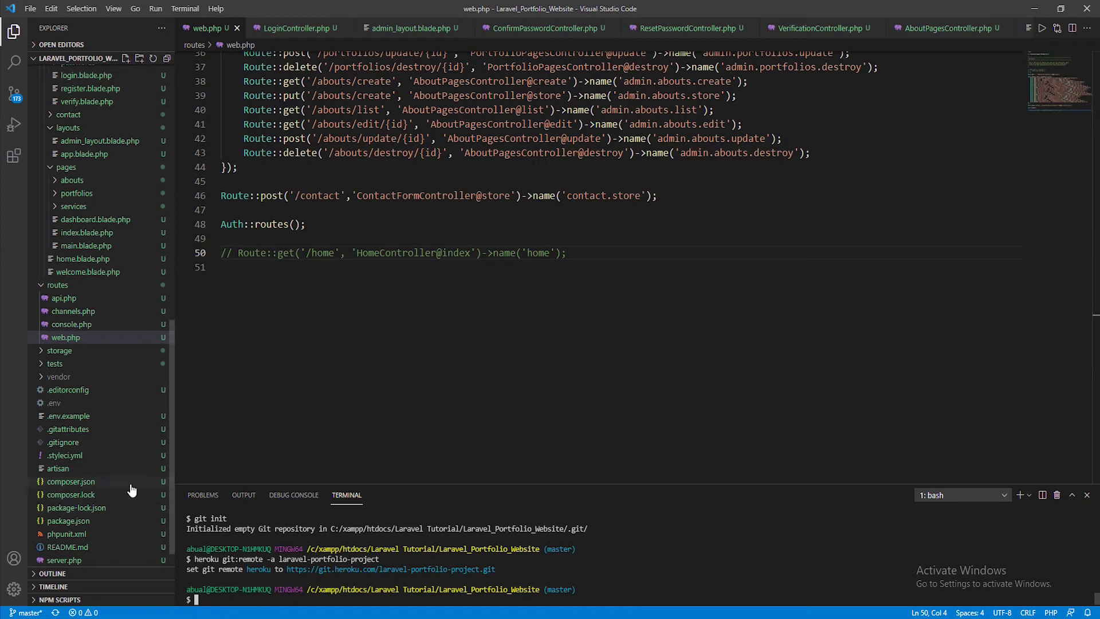
# Create an empty Procfile in the project root with 'touch Procfile'
pyautogui.scroll(-1, 66, 556)
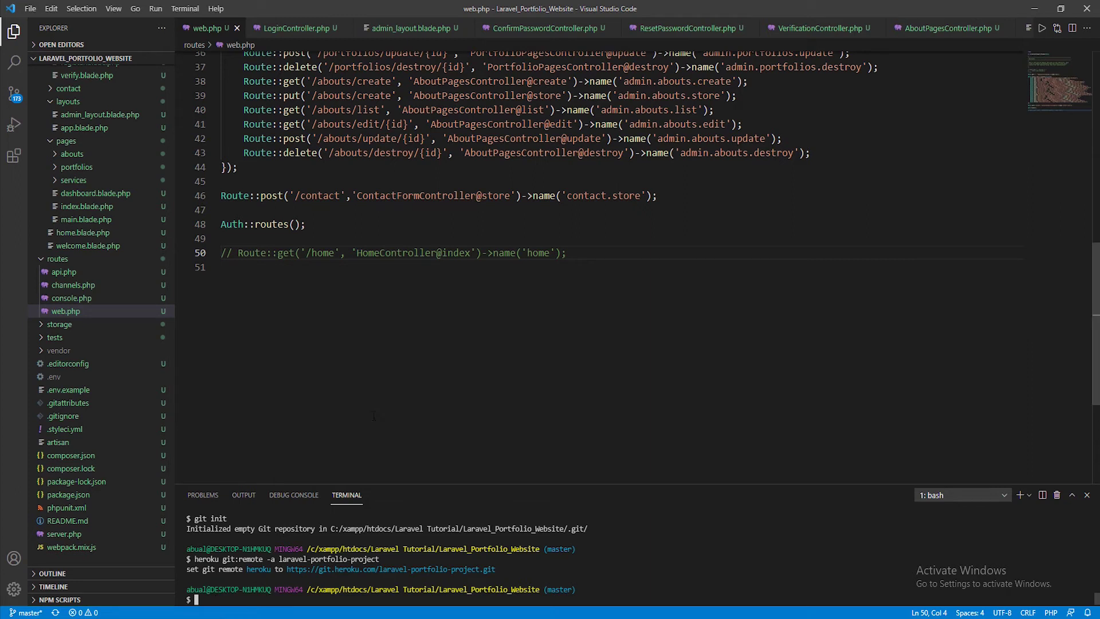
pyautogui.write('touch Procfile')
pyautogui.press('Return')
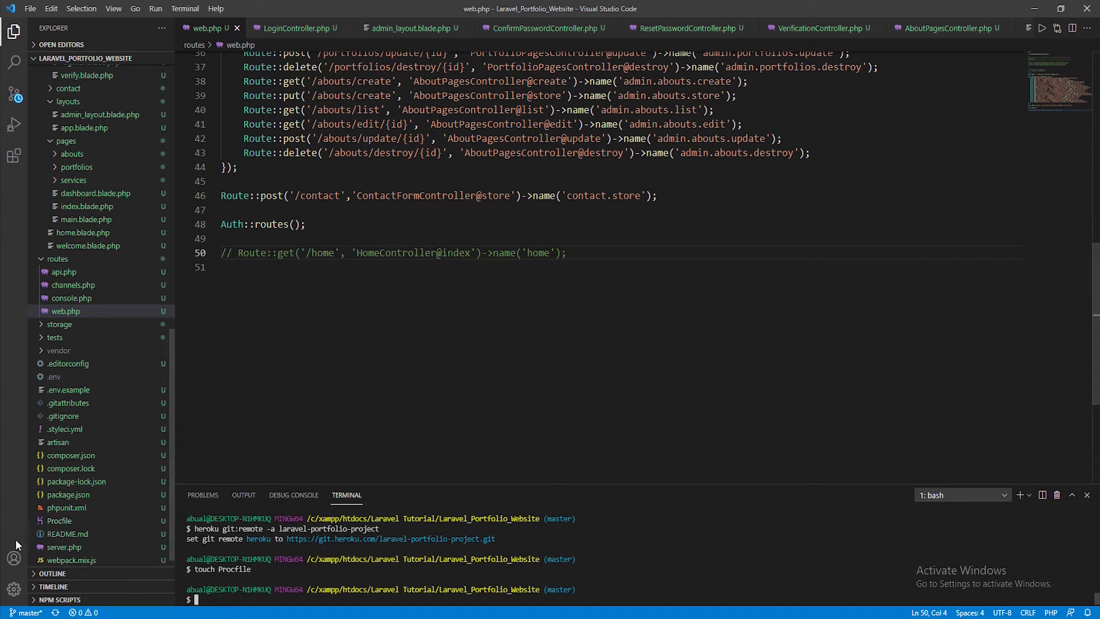
# Write 'web: vendor/bin/heroku-php-apache2 public/' into the Procfile and save it
pyautogui.scroll(-1, 80, 534)
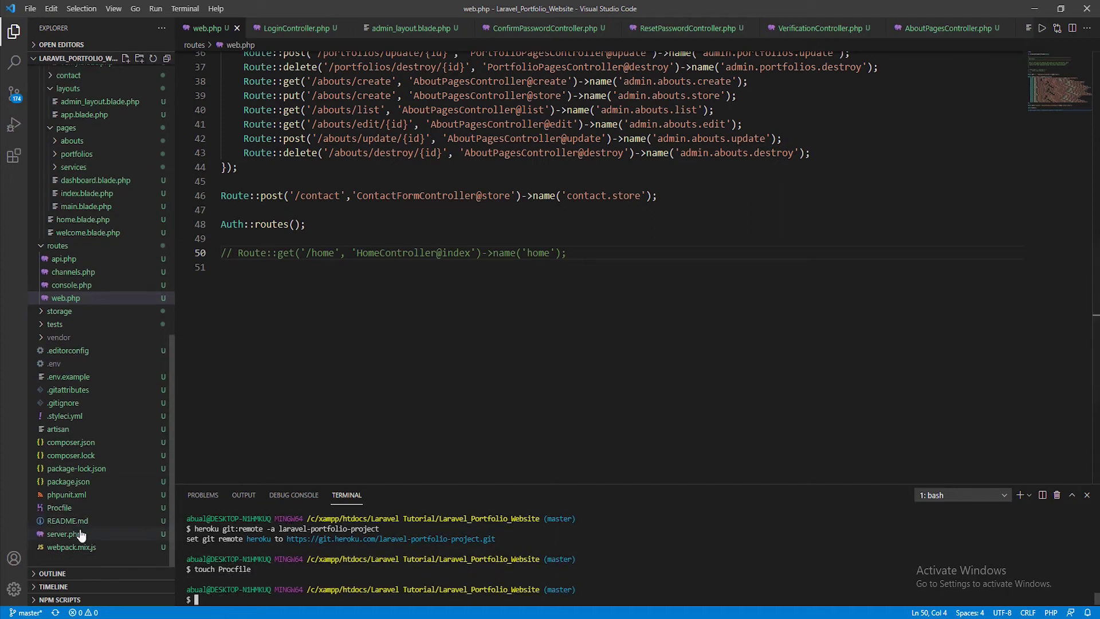
pyautogui.click(60, 510)
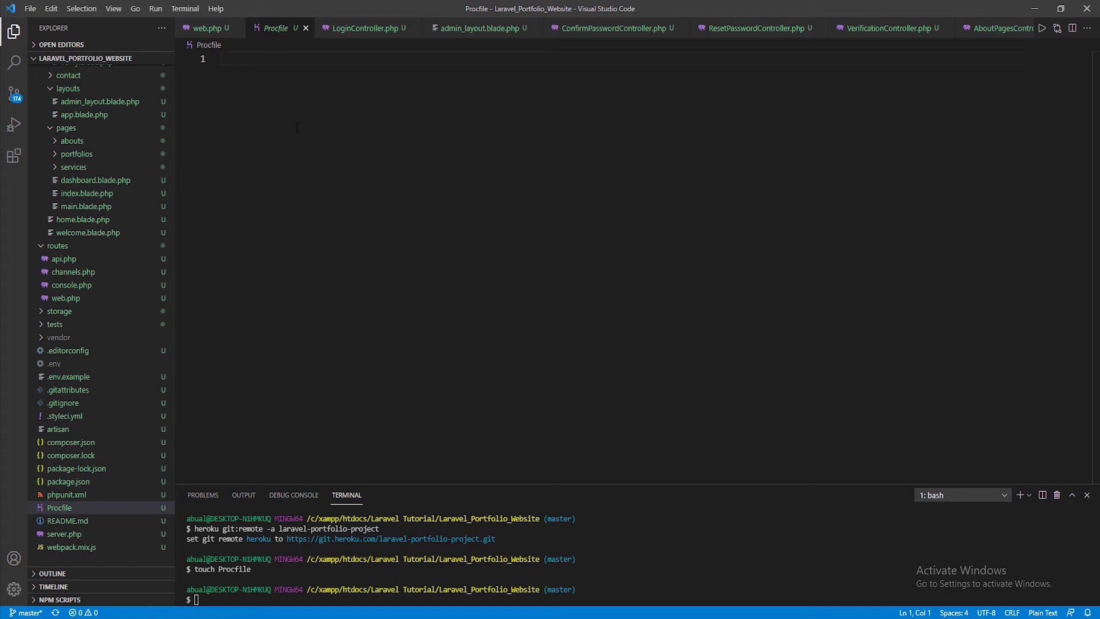
pyautogui.write('web: ')
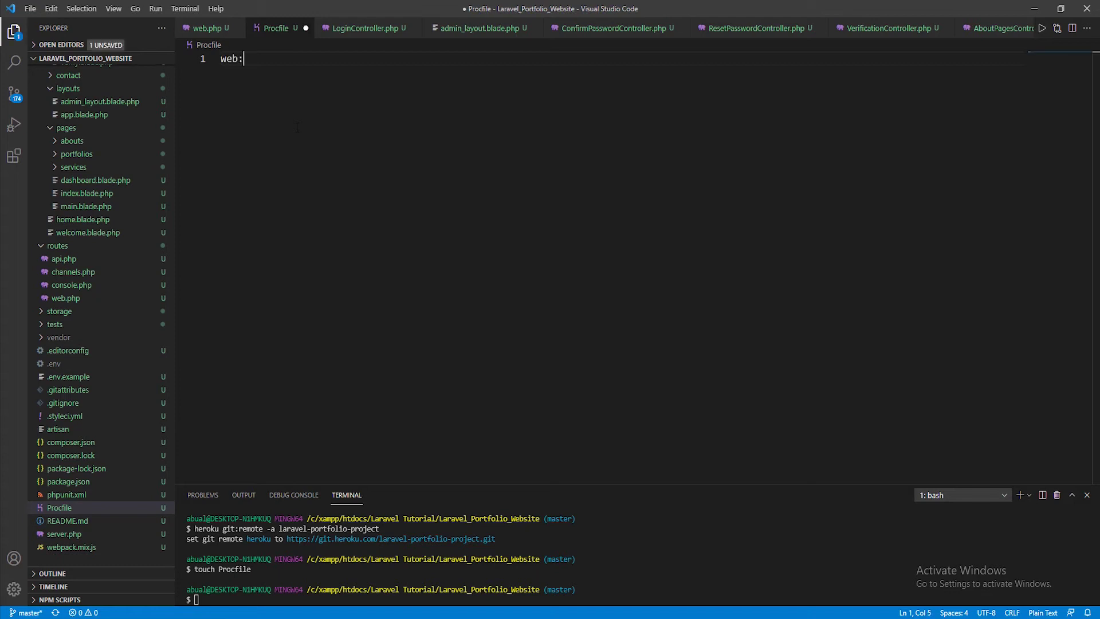
pyautogui.write('vendor')
pyautogui.write('/bin/hero')
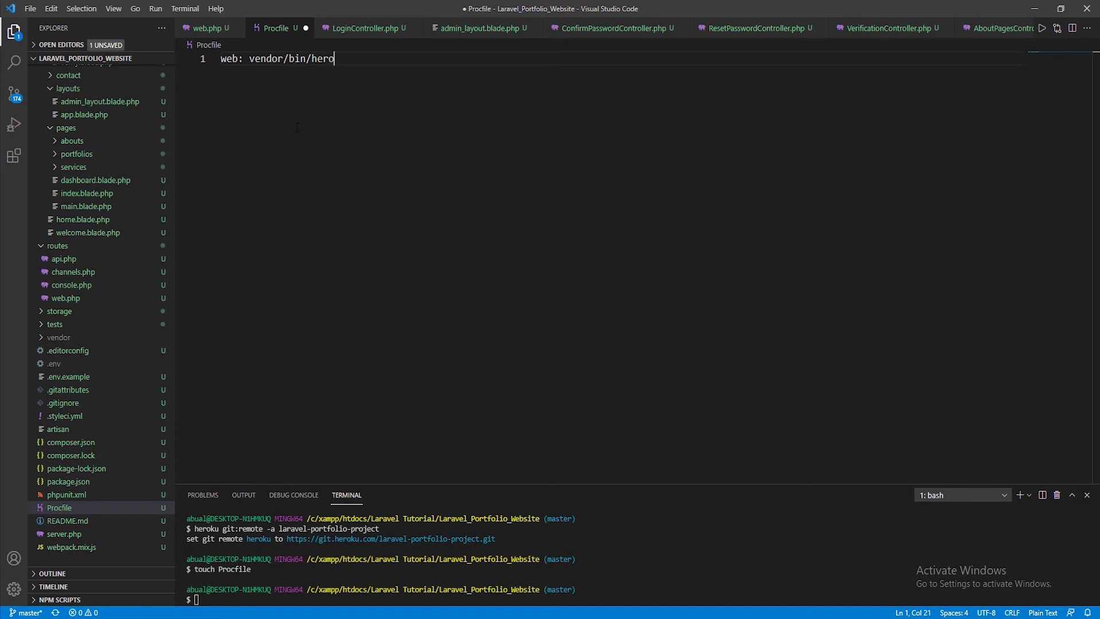
pyautogui.write('ku-php-apache2')
pyautogui.moveTo(374, 59); pyautogui.dragTo(432, 64)
pyautogui.click(435, 60)
pyautogui.write('public/')
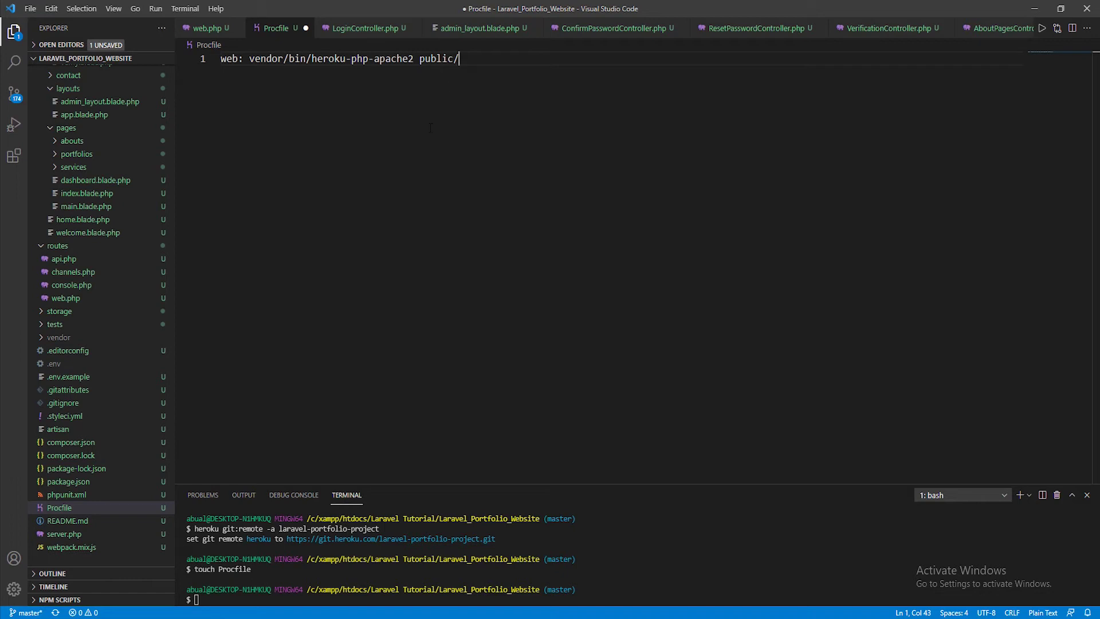
pyautogui.hotkey('ctrl', 's')
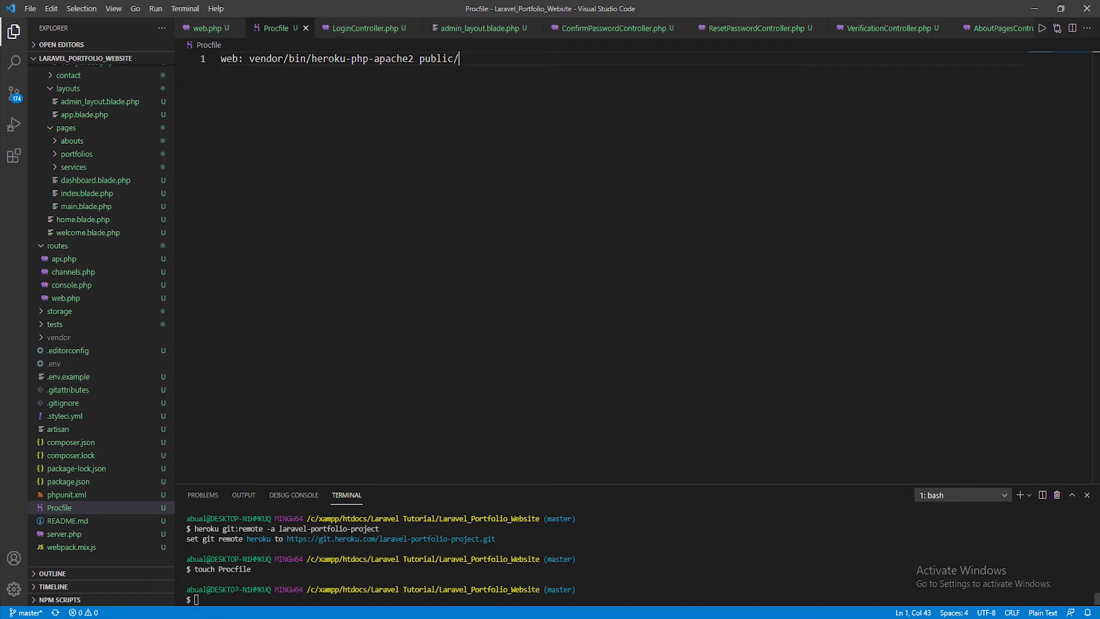
# Stage all project files with 'git add .'
pyautogui.click(271, 596)
pyautogui.write('git add .')
pyautogui.press('Return')
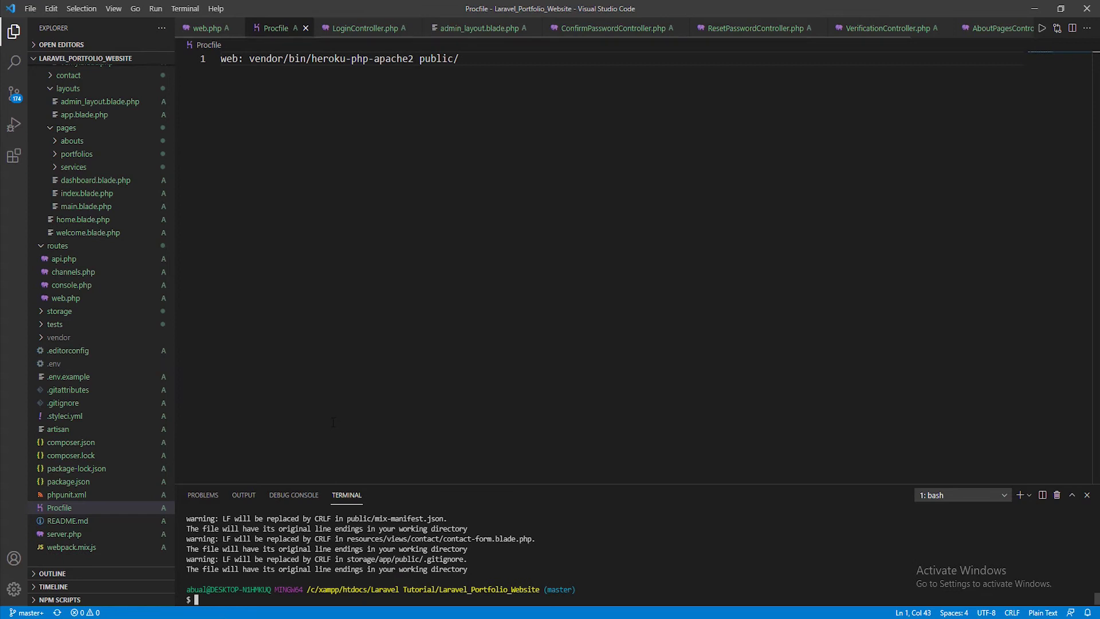
# Commit all files with the message "final project upload"
pyautogui.write('git commit')
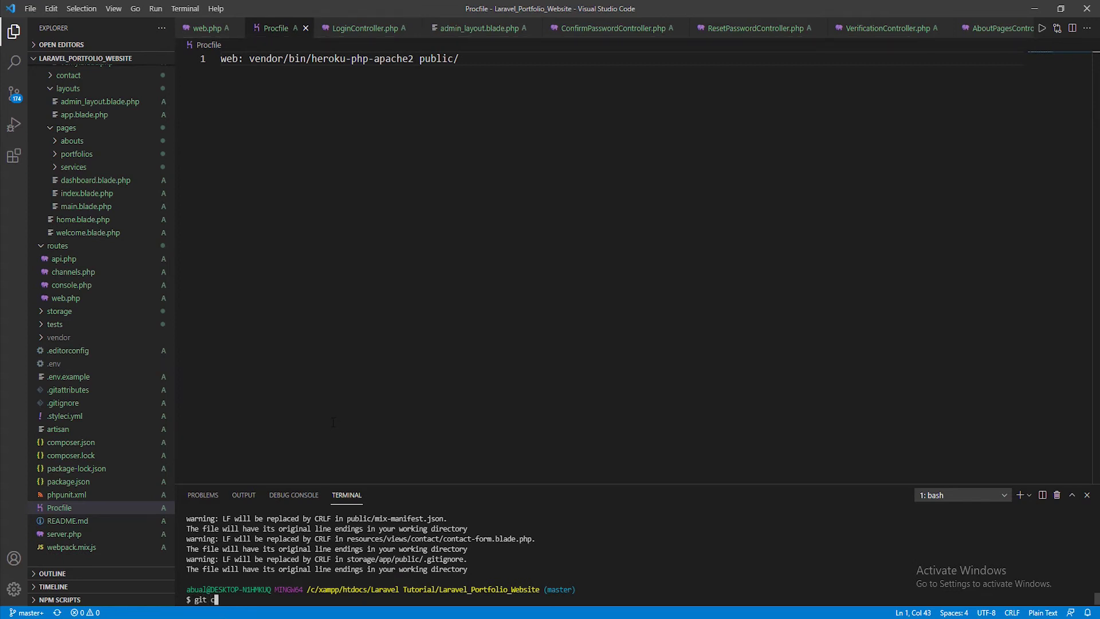
pyautogui.write(' -am "')
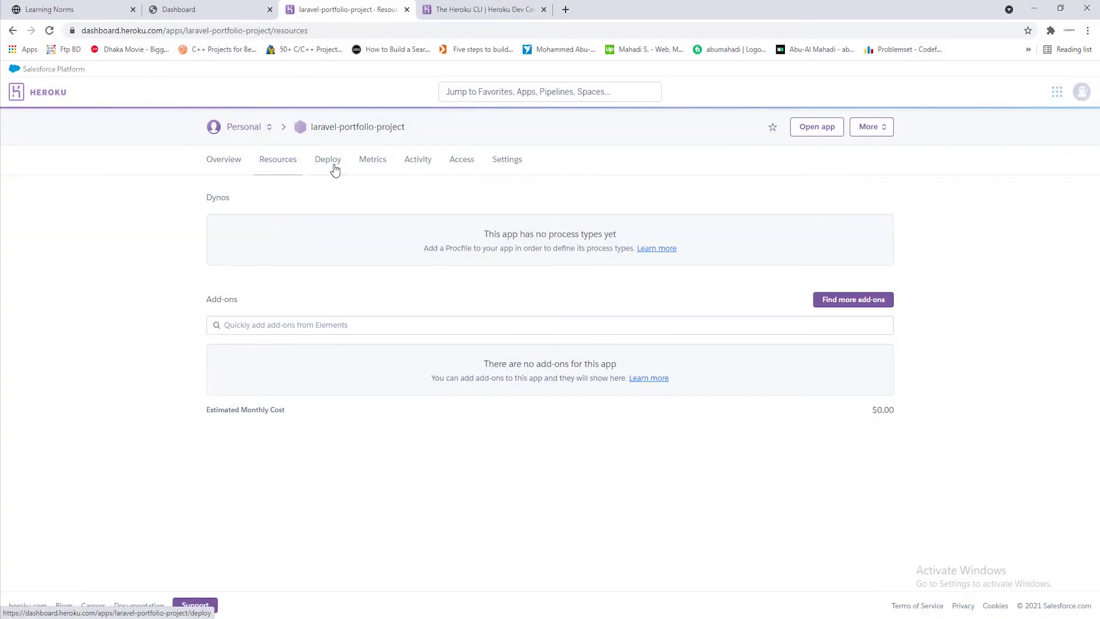
pyautogui.click(335, 170)
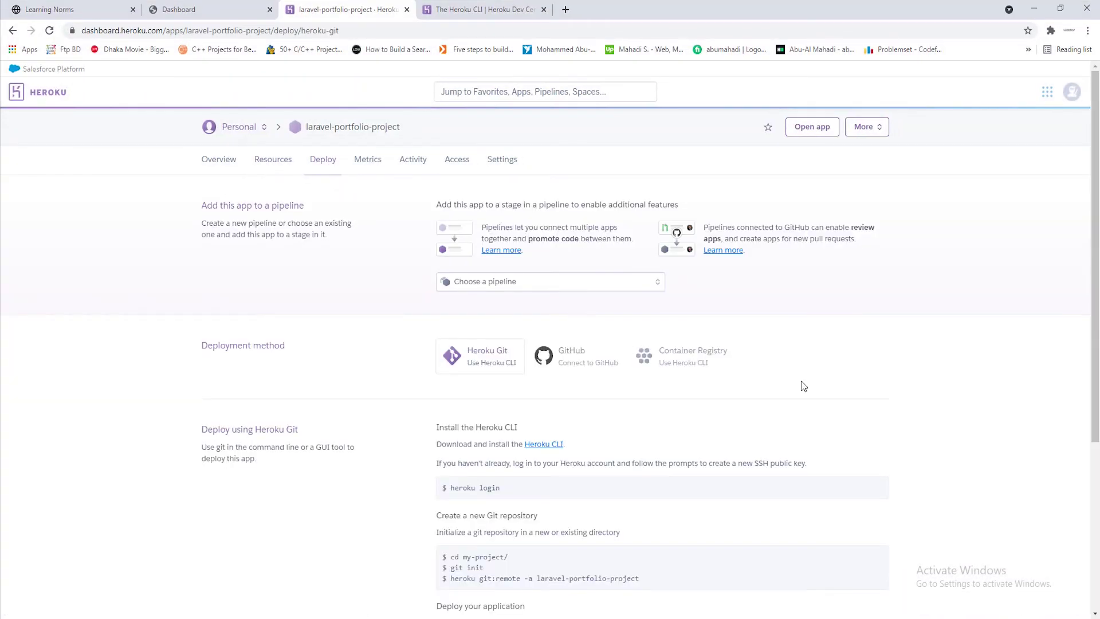
pyautogui.scroll(-1, 805, 390)
pyautogui.scroll(-3, 808, 392)
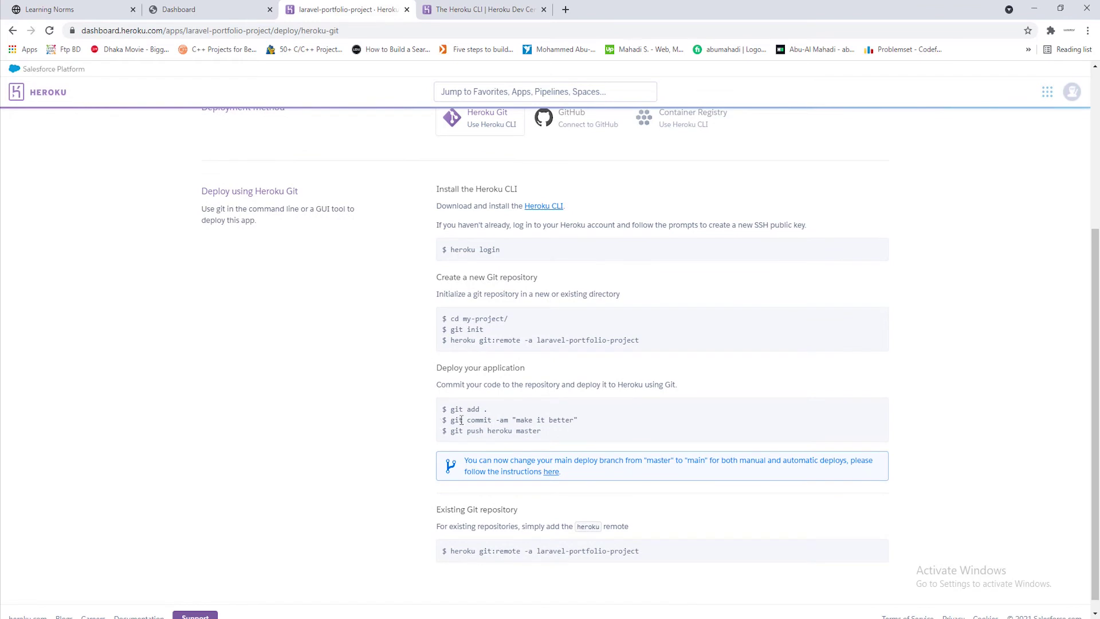
pyautogui.moveTo(446, 409)
pyautogui.mouseDown()
pyautogui.moveTo(489, 412)
pyautogui.moveTo(451, 418)
pyautogui.mouseUp()
pyautogui.click(447, 422)
pyautogui.moveTo(516, 421); pyautogui.dragTo(579, 422)
pyautogui.click(584, 432)
pyautogui.click(1034, 9)
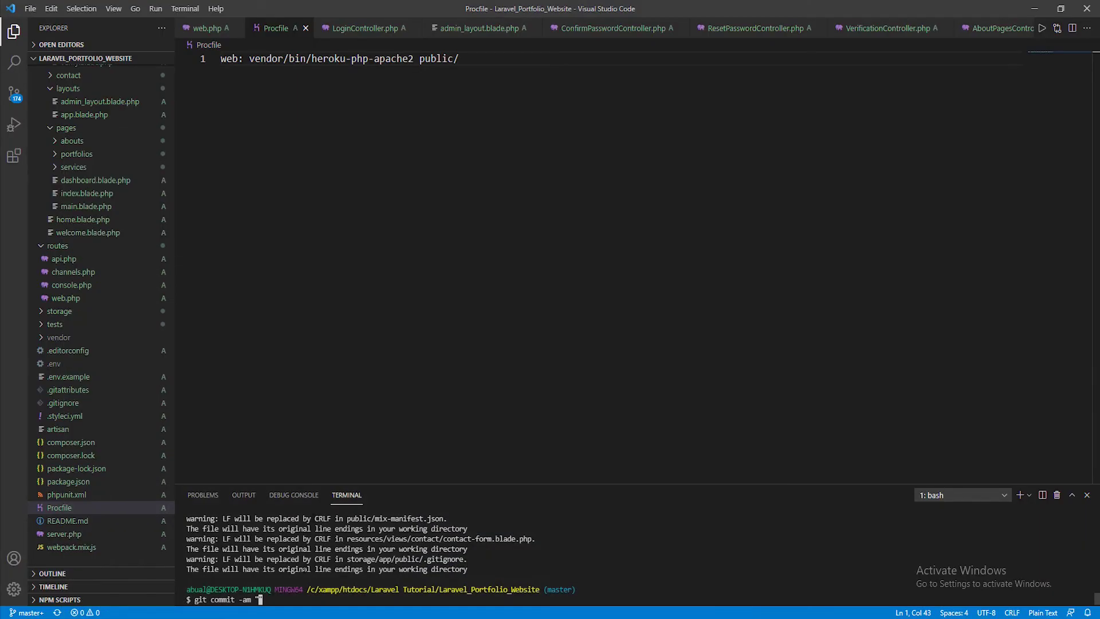
pyautogui.write('final project upload"')
pyautogui.press('Return')
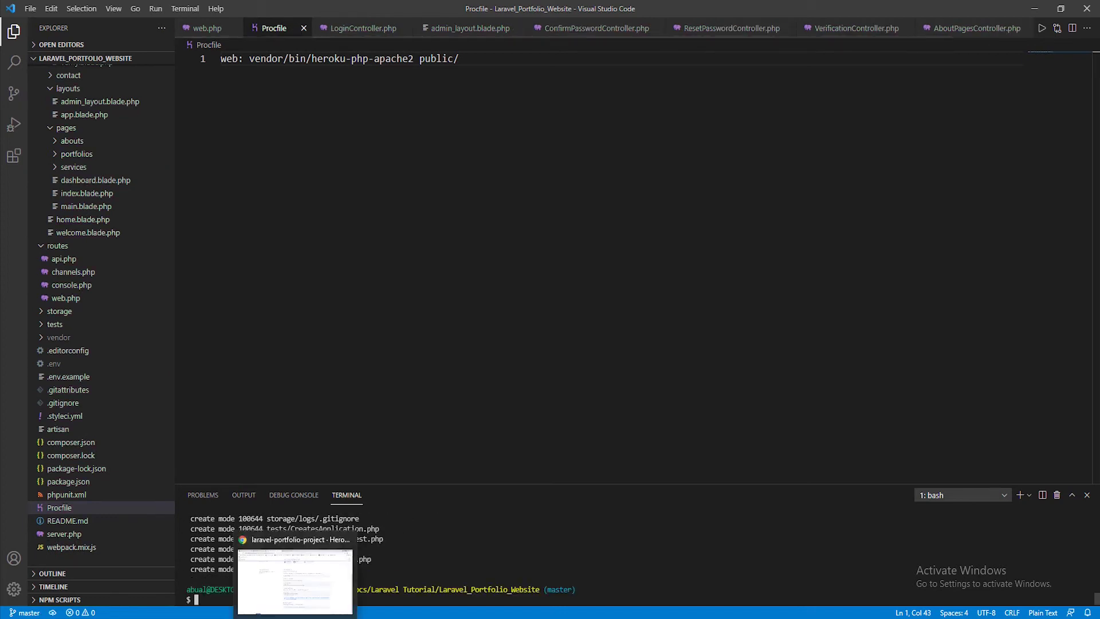
# Copy the 'git push heroku master' command from the deploy page
pyautogui.click(297, 573)
pyautogui.moveTo(452, 433); pyautogui.dragTo(544, 437)
pyautogui.rightClick(545, 437)
pyautogui.click(555, 437)
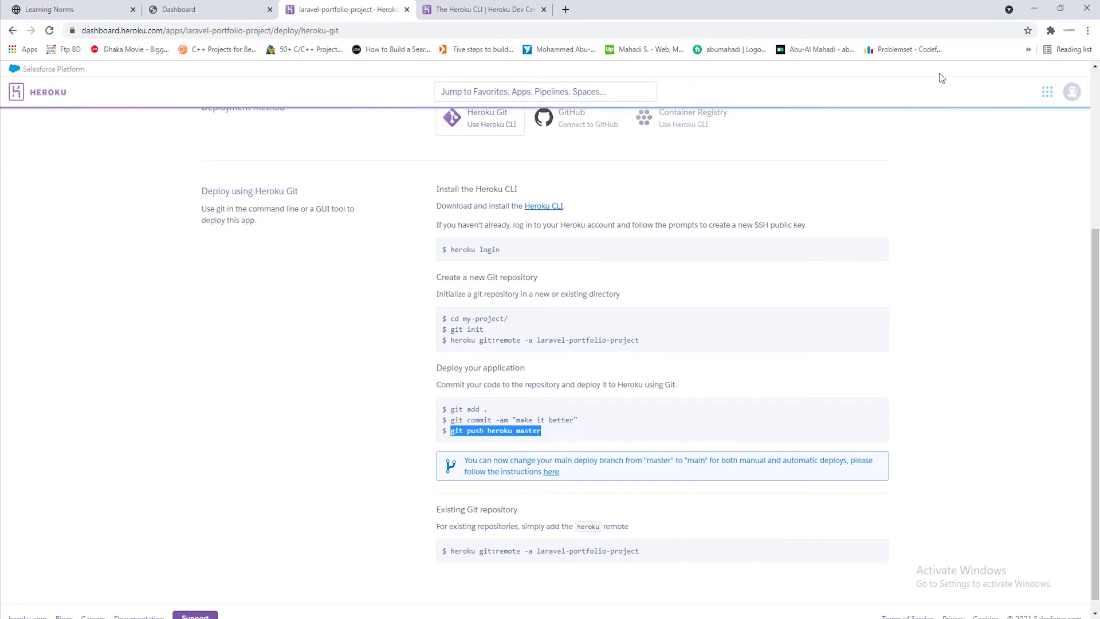
pyautogui.click(1034, 8)
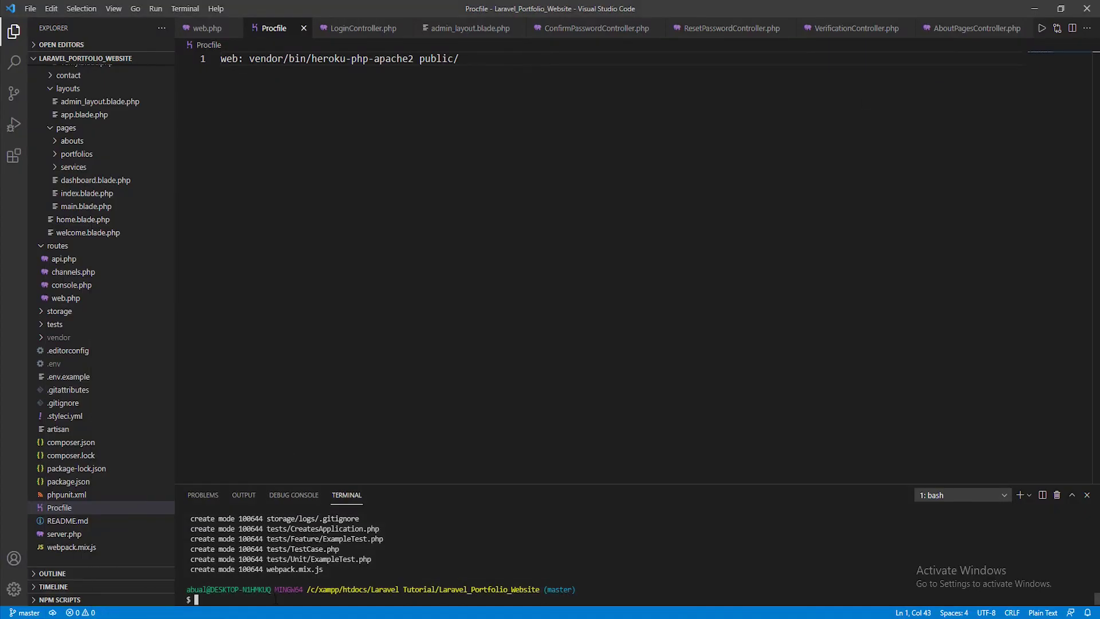
# Run 'git push heroku master' to build and release the app as v3
pyautogui.hotkey('ctrl', 'v')
pyautogui.press('Return')
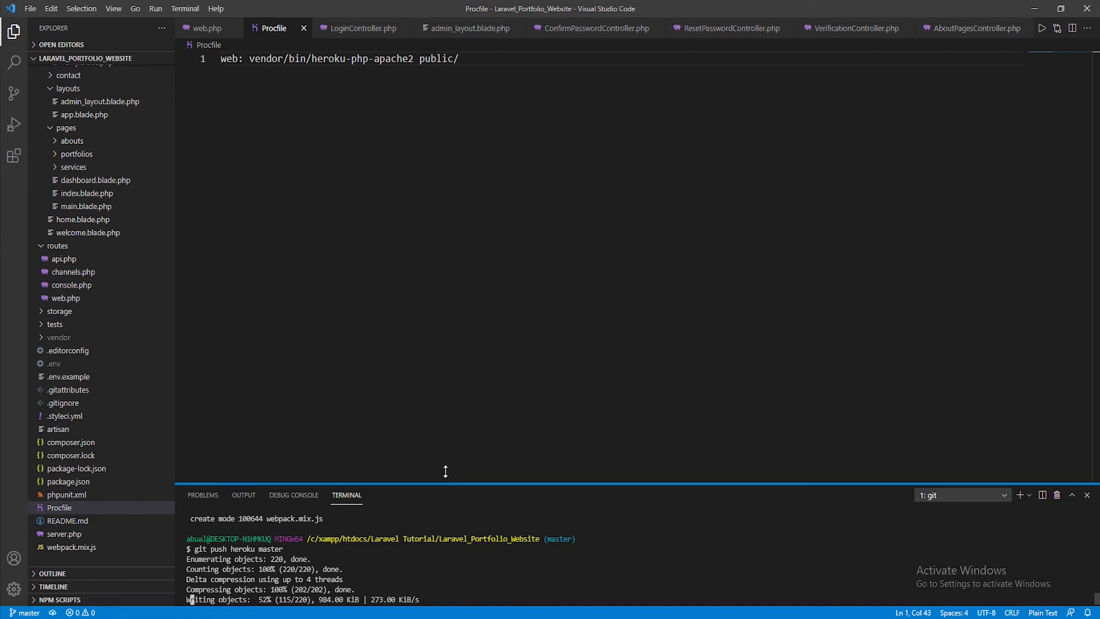
pyautogui.moveTo(445, 483); pyautogui.dragTo(444, 343)
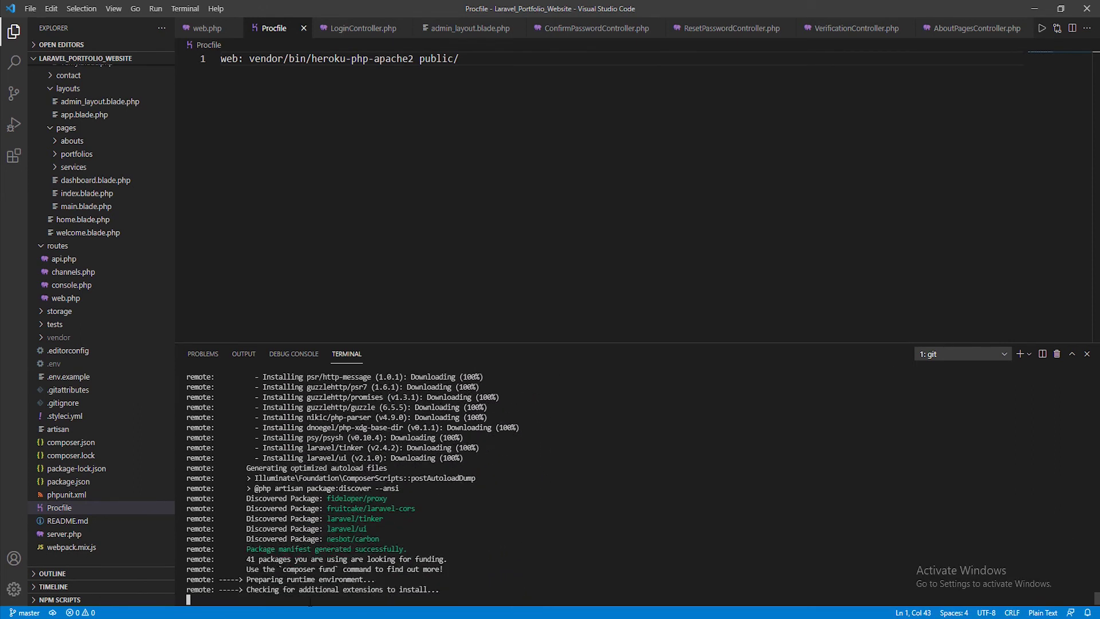
pyautogui.moveTo(295, 618)
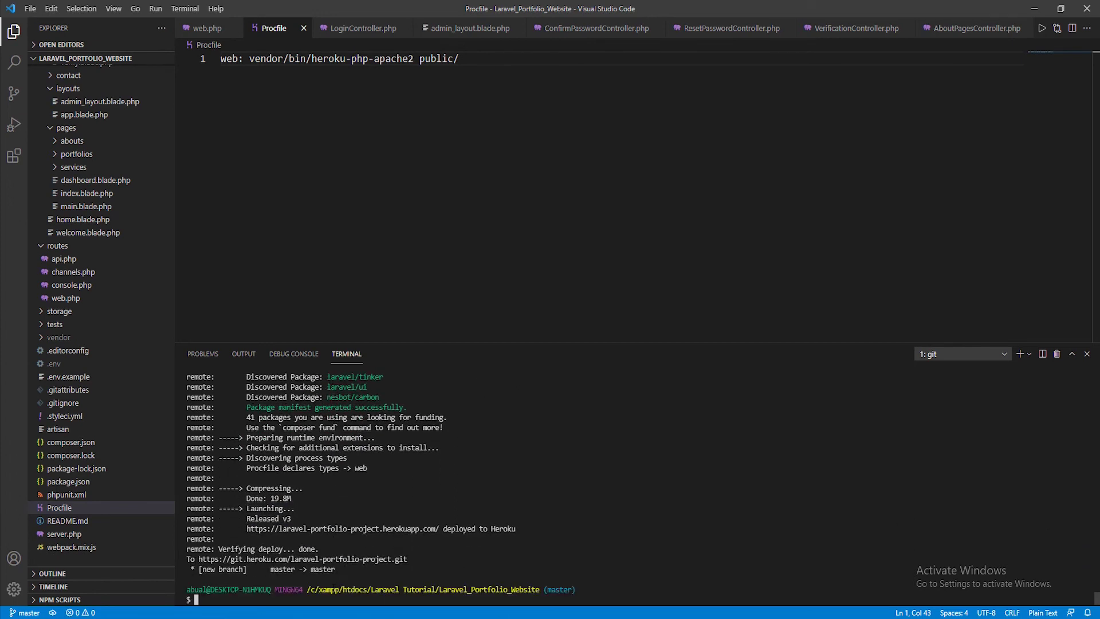
pyautogui.click(295, 618)
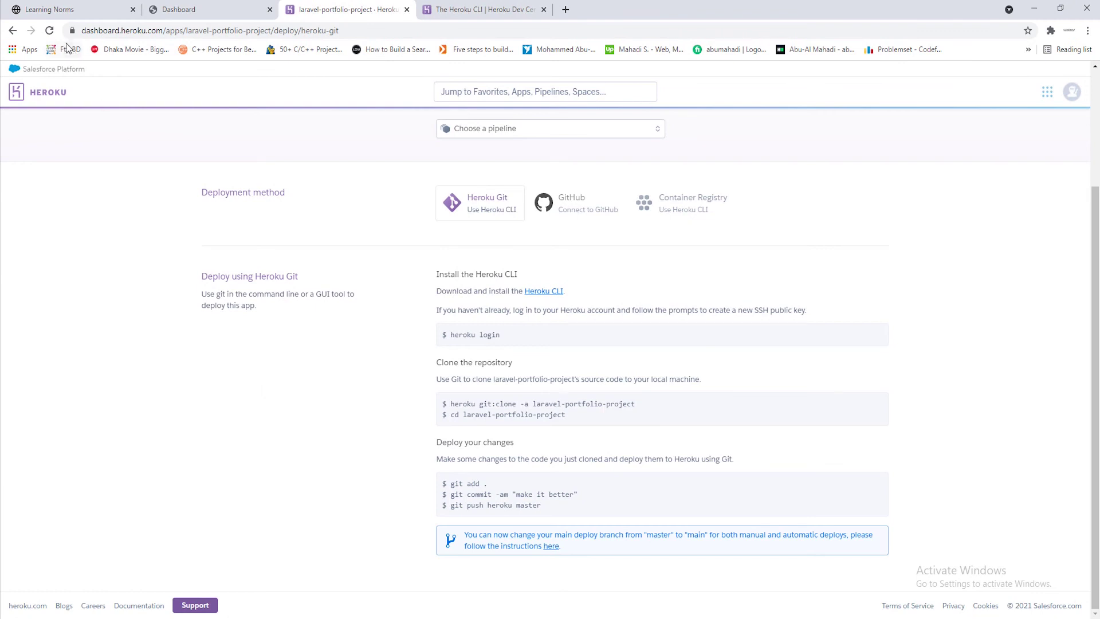
# Confirm the web dyno runs 'vendor/bin/heroku-php-apache2 public/' on the Resources page
pyautogui.click(49, 30)
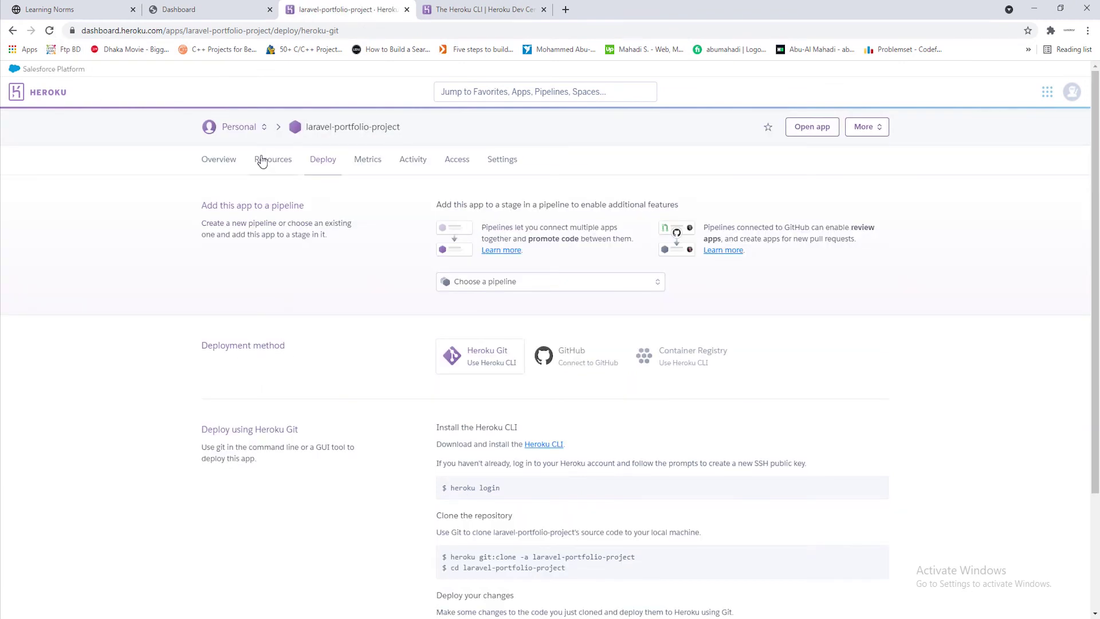
pyautogui.click(272, 163)
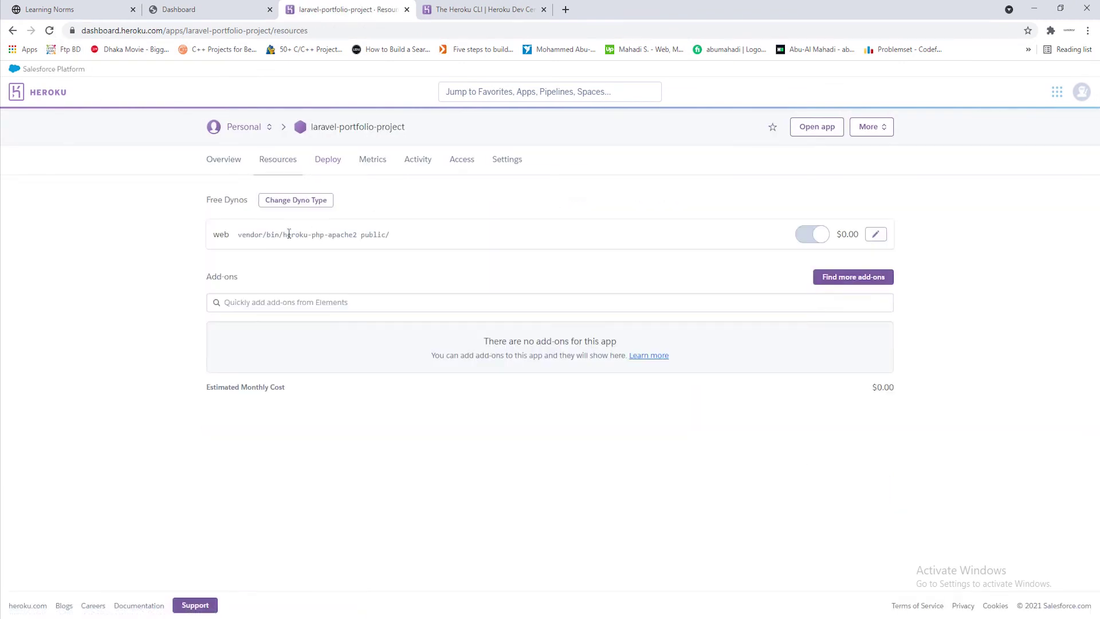
pyautogui.moveTo(237, 238); pyautogui.dragTo(401, 238)
pyautogui.click(404, 238)
pyautogui.keyDown('shift'); pyautogui.click(243, 226); pyautogui.keyUp('shift')
pyautogui.click(245, 229)
pyautogui.moveTo(238, 235); pyautogui.dragTo(396, 239)
pyautogui.click(395, 240)
pyautogui.click(423, 244)
# Open the live app at laravel-portfolio-project.herokuapp.com, which shows a 500 Server Error
pyautogui.click(825, 130)
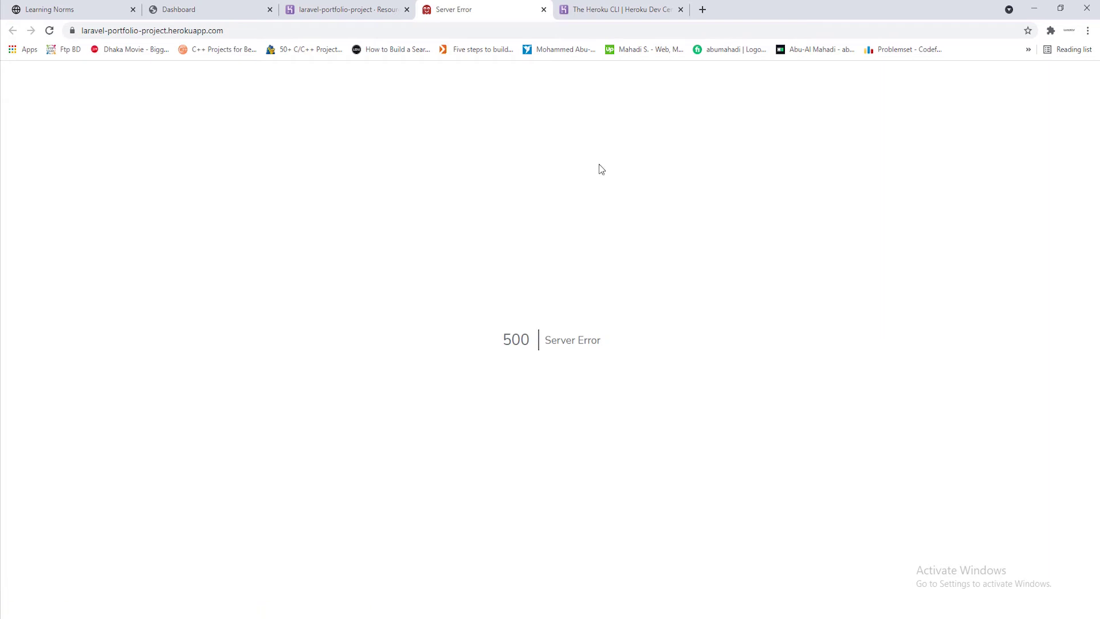
pyautogui.moveTo(246, 30); pyautogui.dragTo(76, 28)
pyautogui.click(346, 173)
pyautogui.moveTo(623, 349); pyautogui.dragTo(600, 339)
pyautogui.click(607, 341)
pyautogui.click(1041, 11)
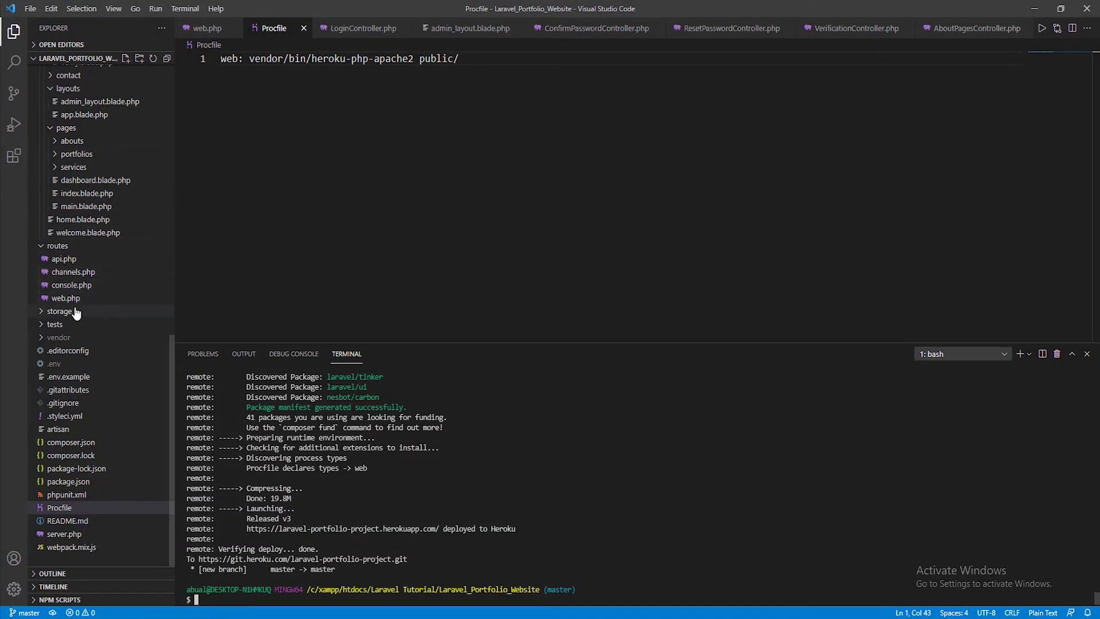
# Review the local .env settings, then go to the Heroku app's Settings page
pyautogui.scroll(1, 76, 315)
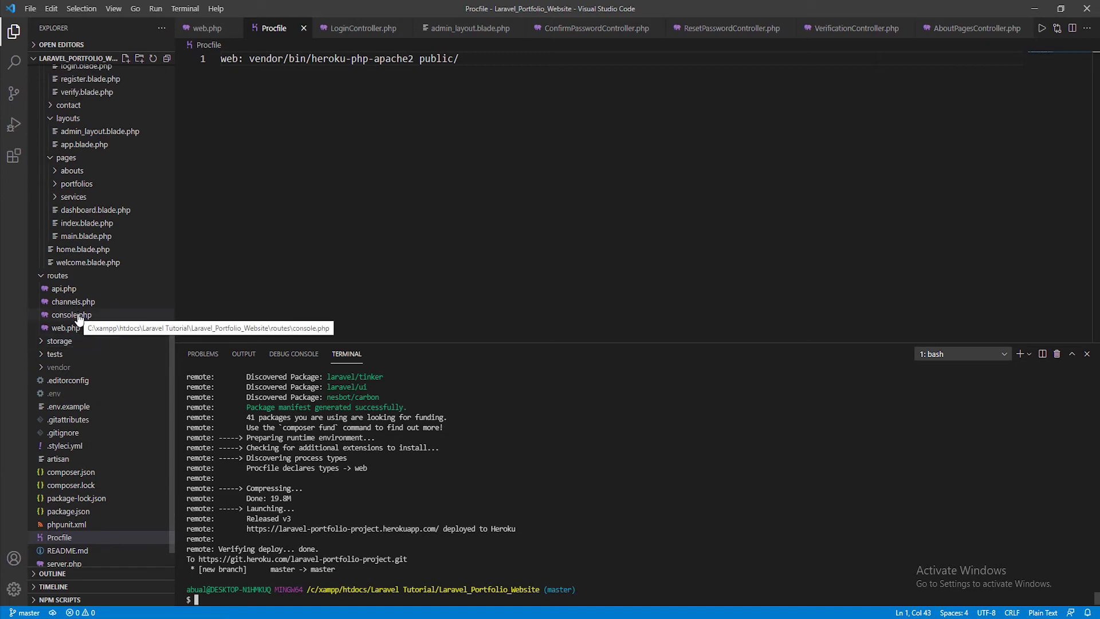
pyautogui.click(58, 394)
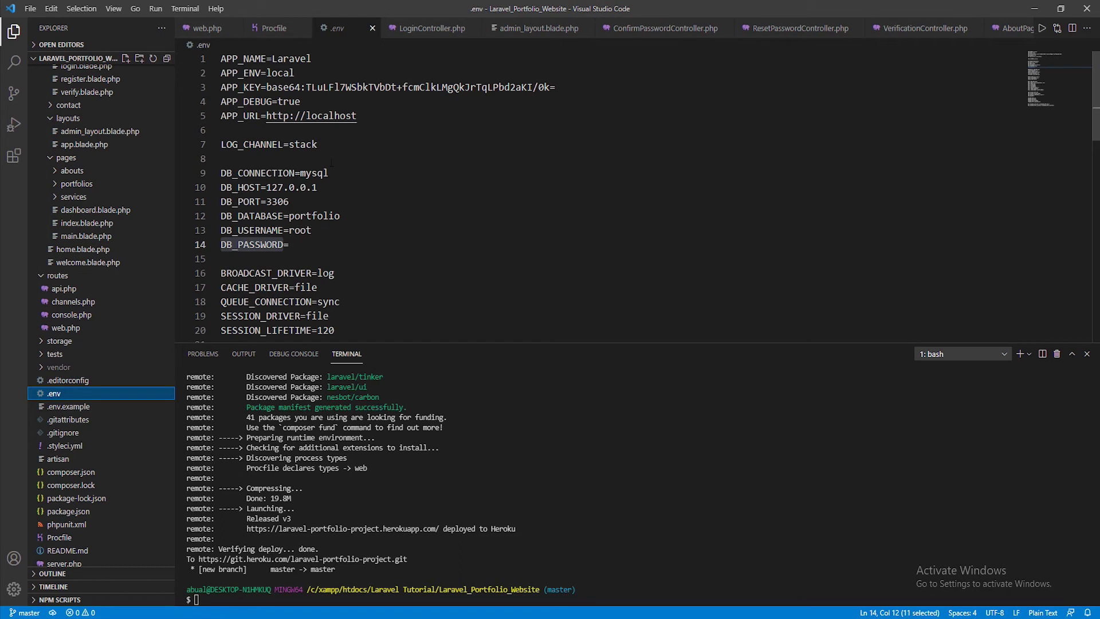
pyautogui.click(337, 252)
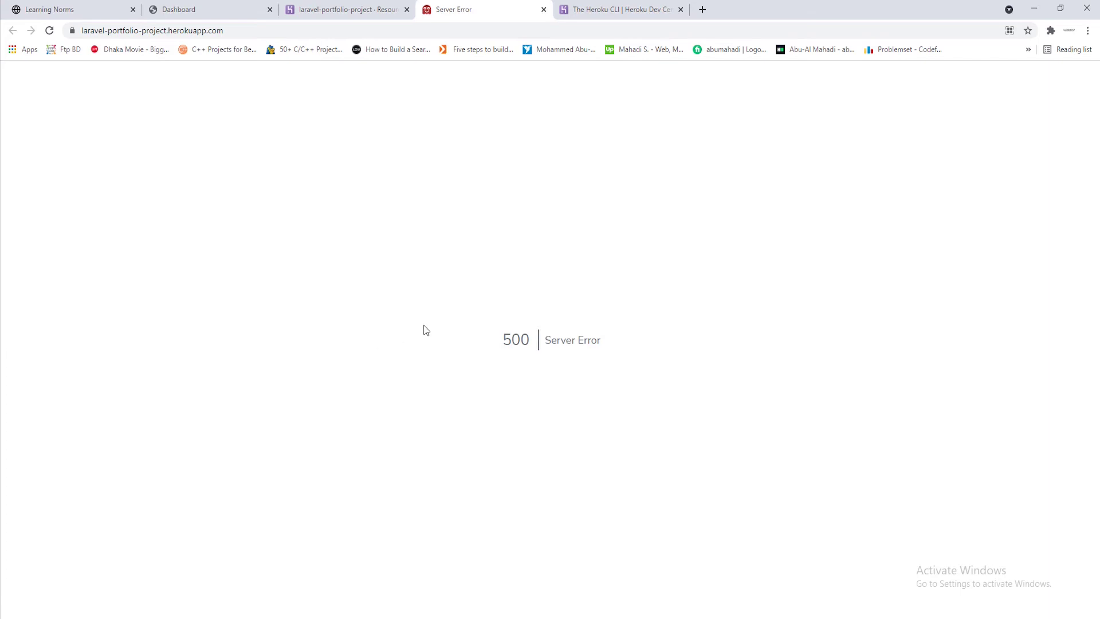
pyautogui.click(368, 11)
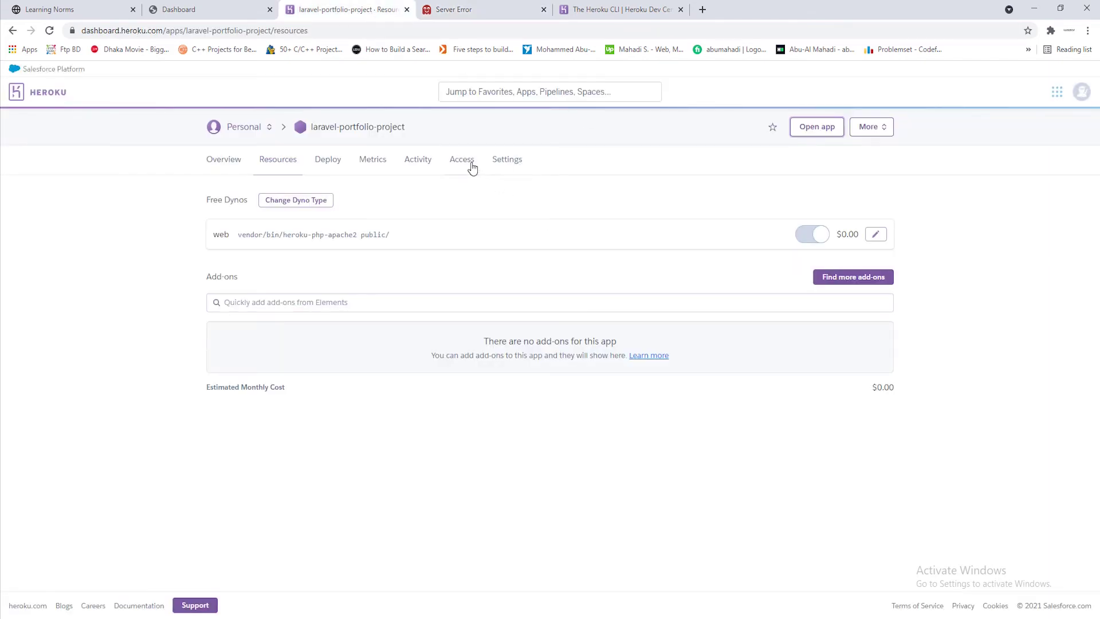
pyautogui.click(507, 162)
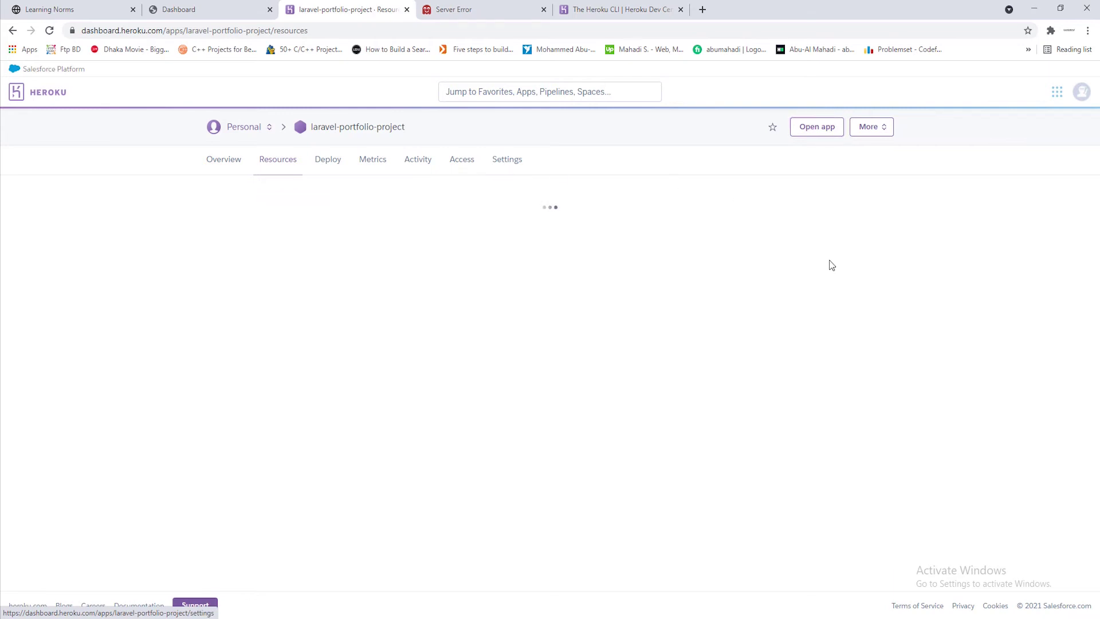
# Add config var APP_DEBUG = true, copying the key name from .env
pyautogui.scroll(-1, 831, 266)
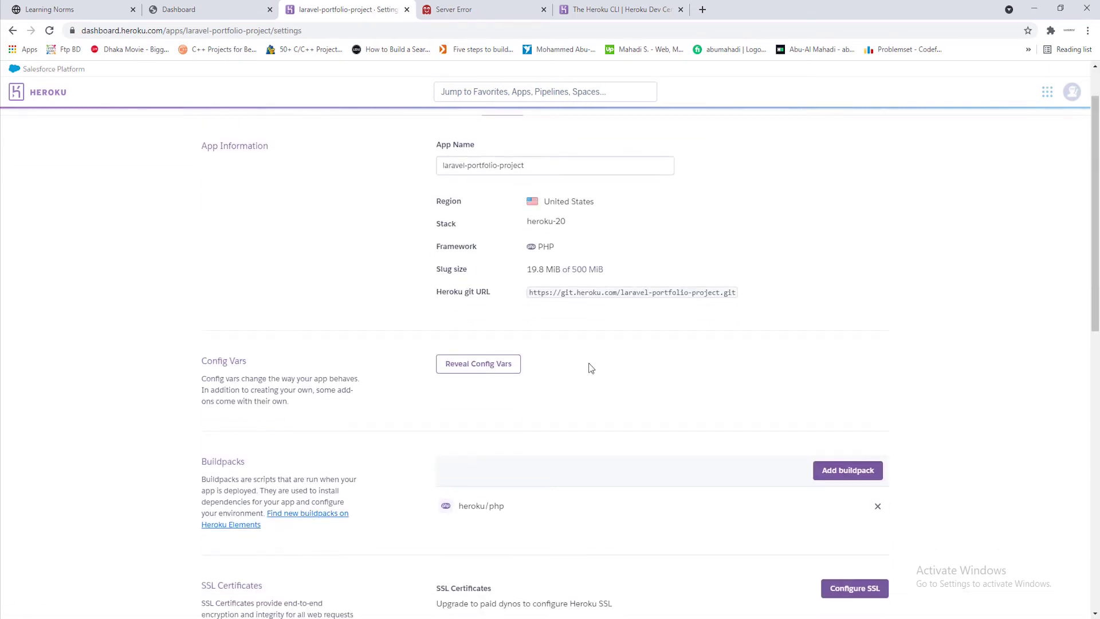
pyautogui.click(485, 367)
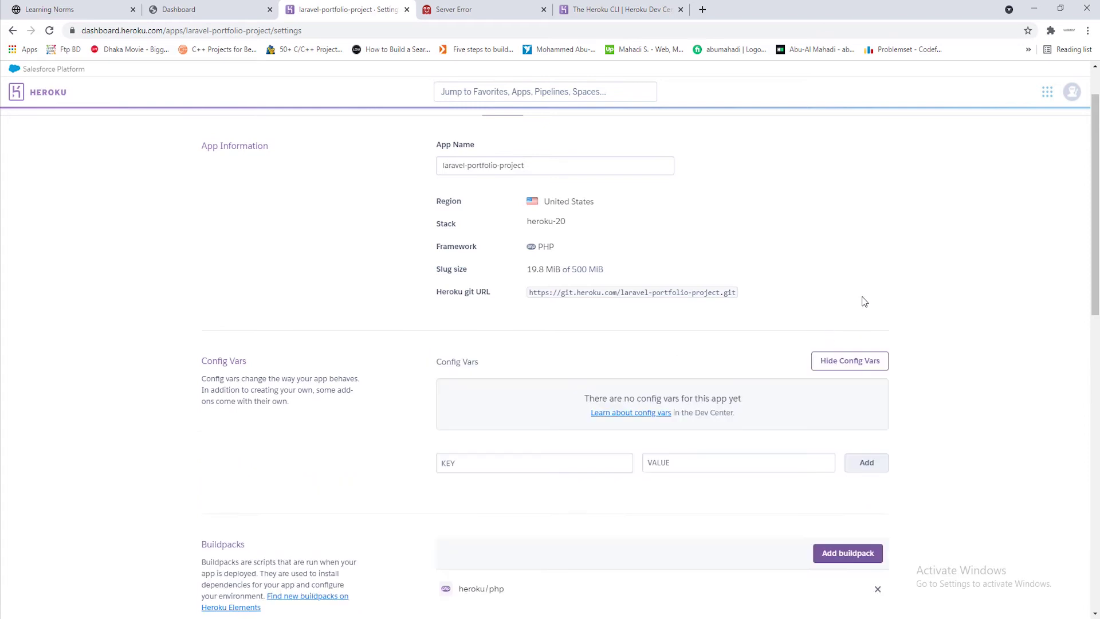
pyautogui.scroll(-3, 863, 300)
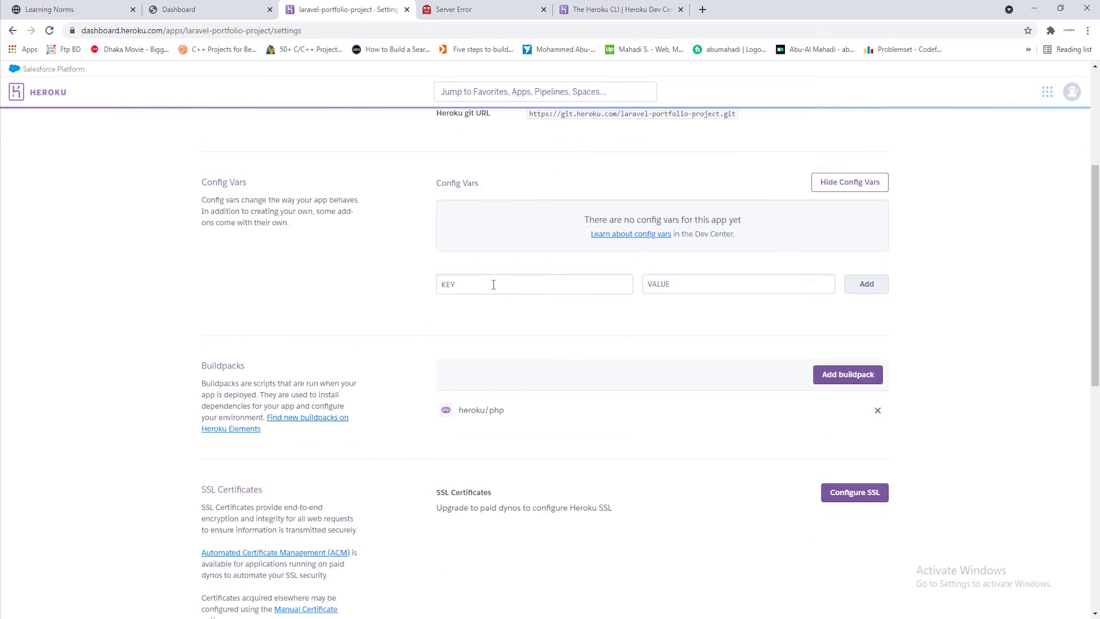
pyautogui.click(1034, 9)
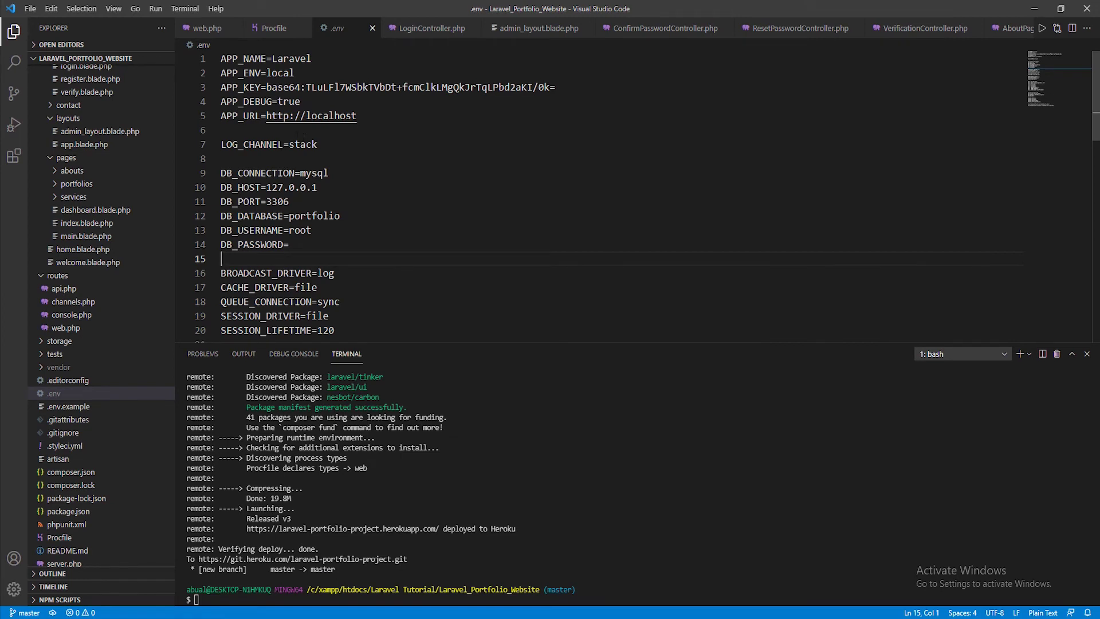
pyautogui.doubleClick(244, 102)
pyautogui.hotkey('ctrl', 'c')
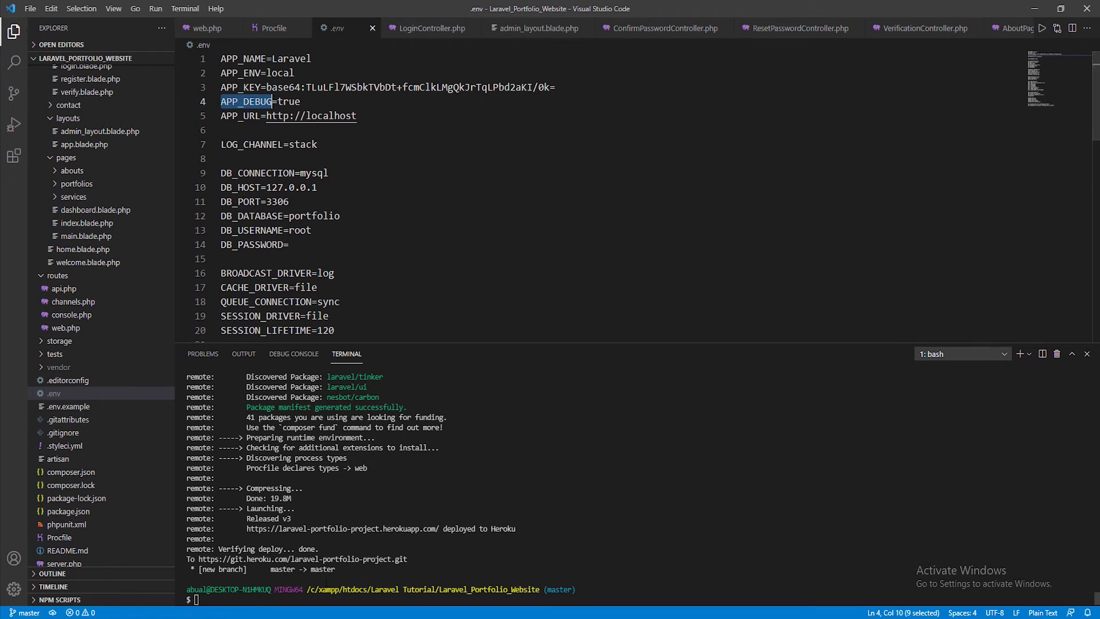
pyautogui.hotkey('alt', 'Tab')
pyautogui.click(569, 291)
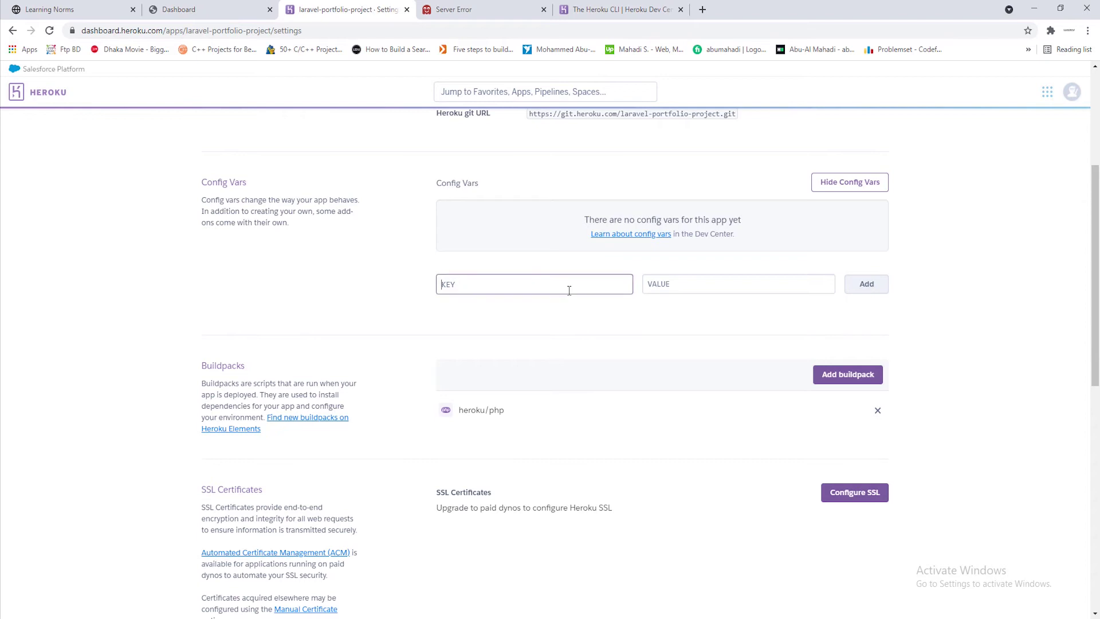
pyautogui.hotkey('ctrl', 'v')
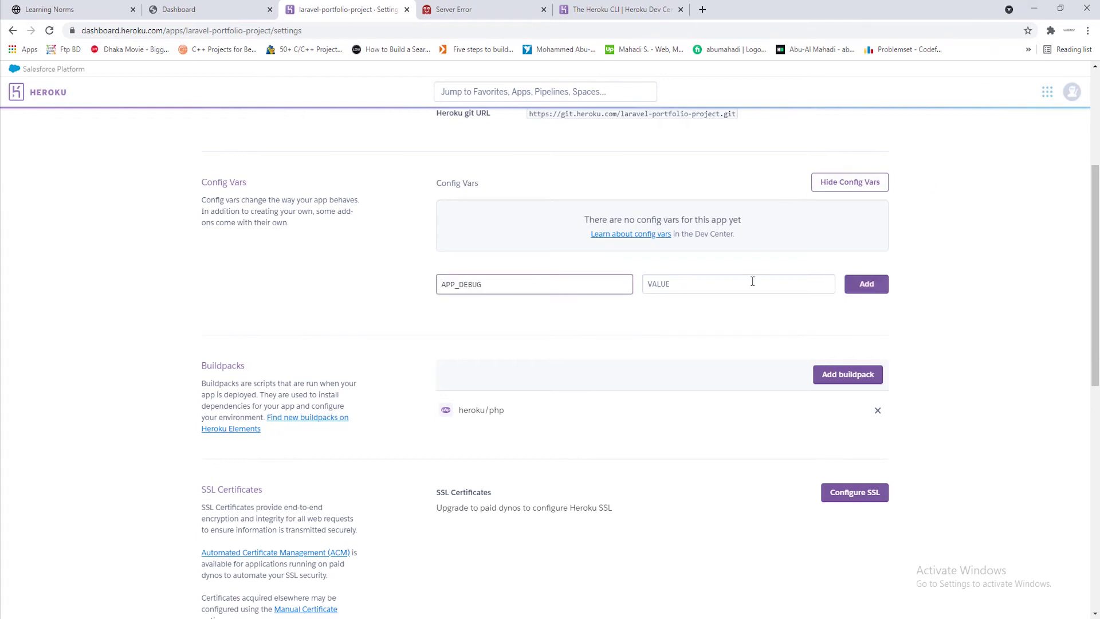
pyautogui.click(753, 282)
pyautogui.write('true')
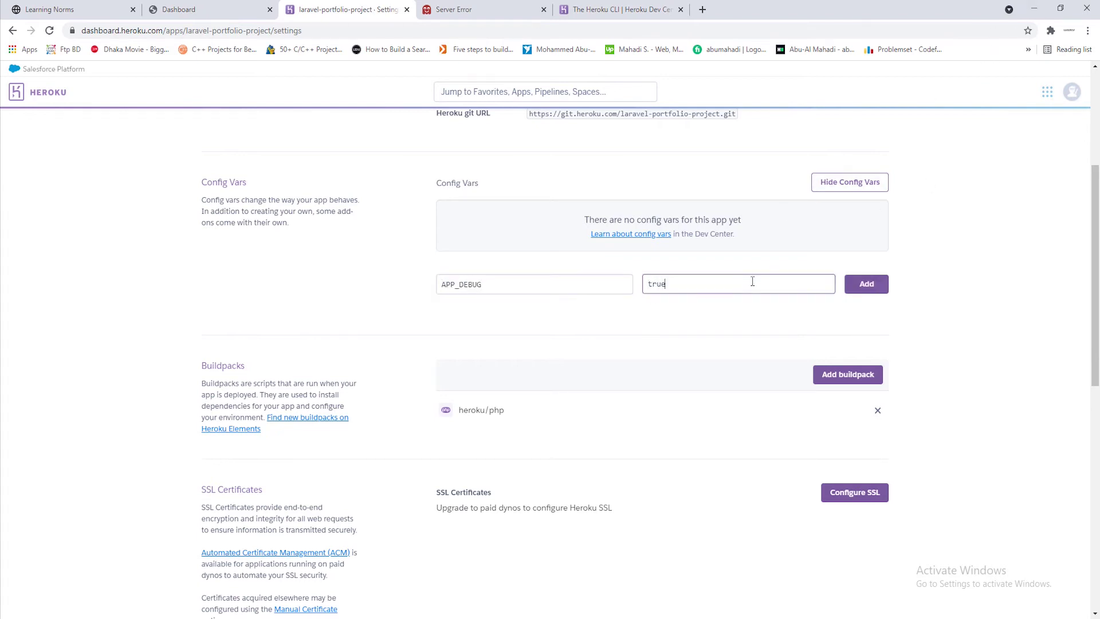
pyautogui.click(877, 289)
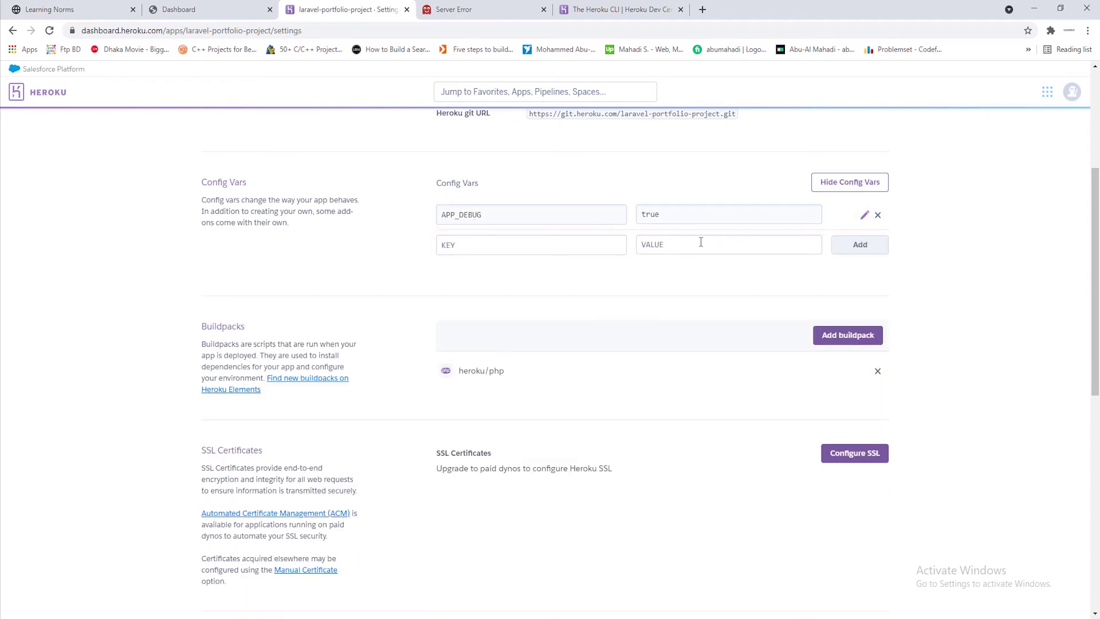
pyautogui.click(477, 8)
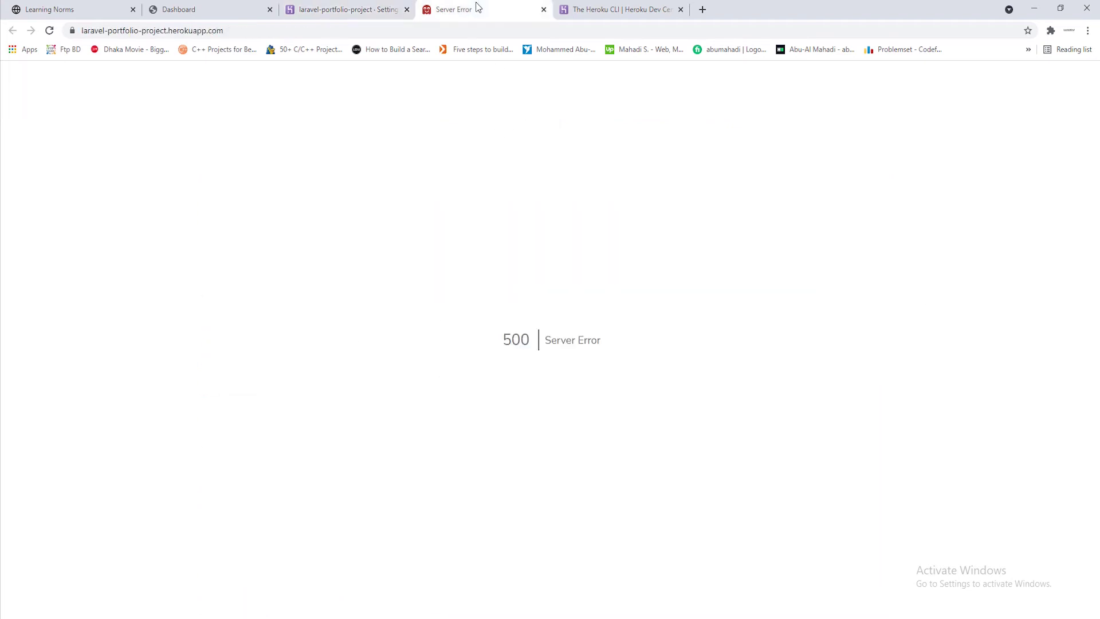
# Reload the herokuapp.com error page to show 'No application encryption key has been specified', then return to the editor
pyautogui.click(50, 32)
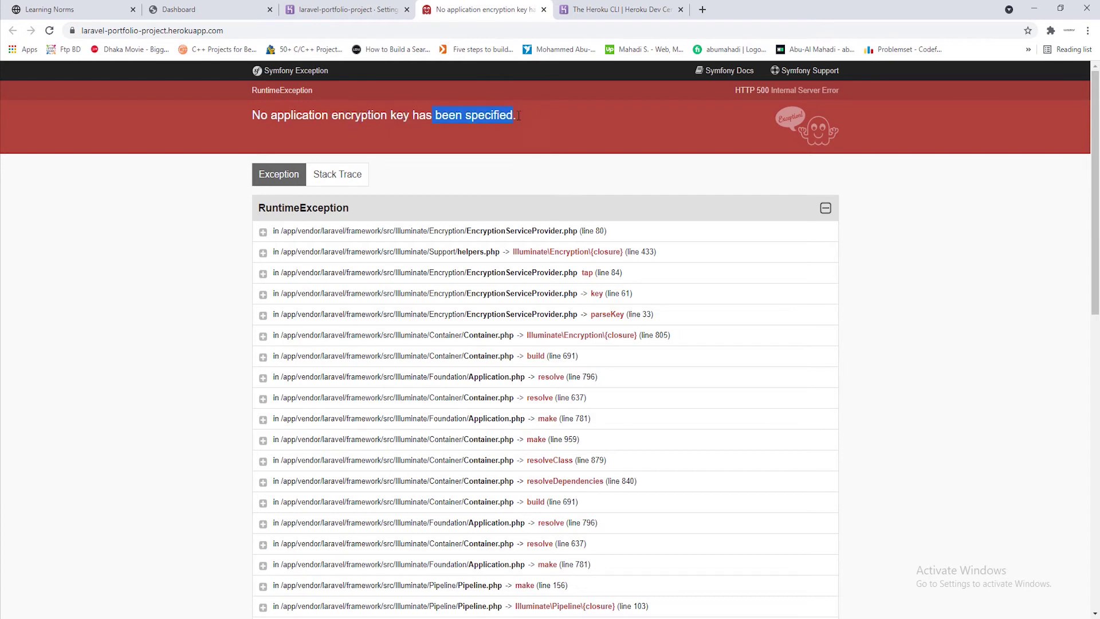
pyautogui.click(1034, 8)
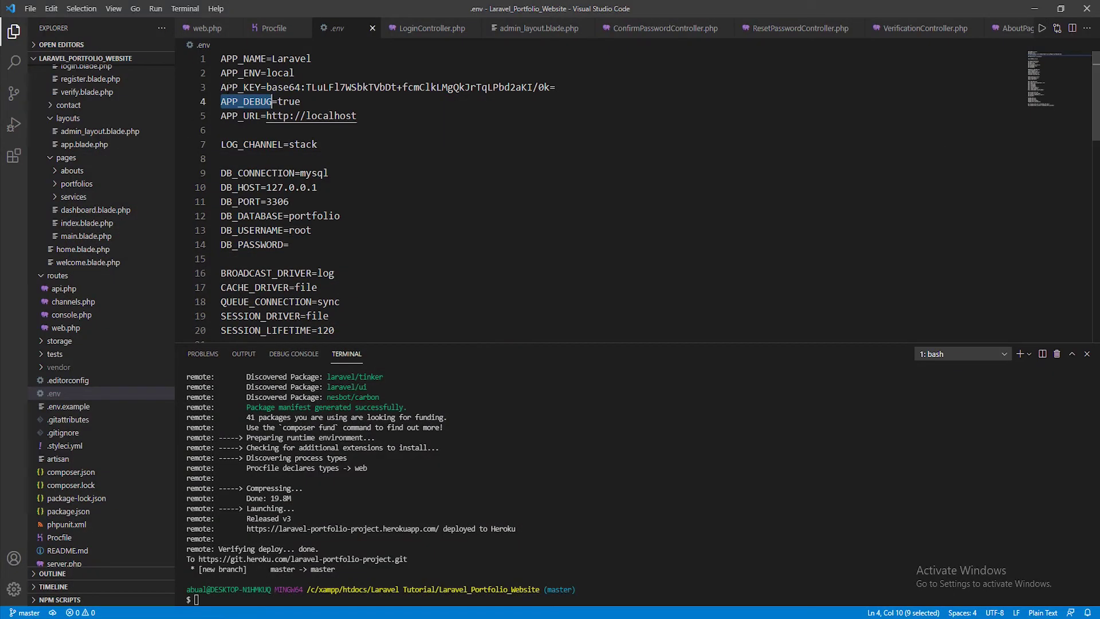
# Copy the APP_KEY name from .env line 3 into the new config var's KEY field
pyautogui.moveTo(266, 87); pyautogui.dragTo(555, 87)
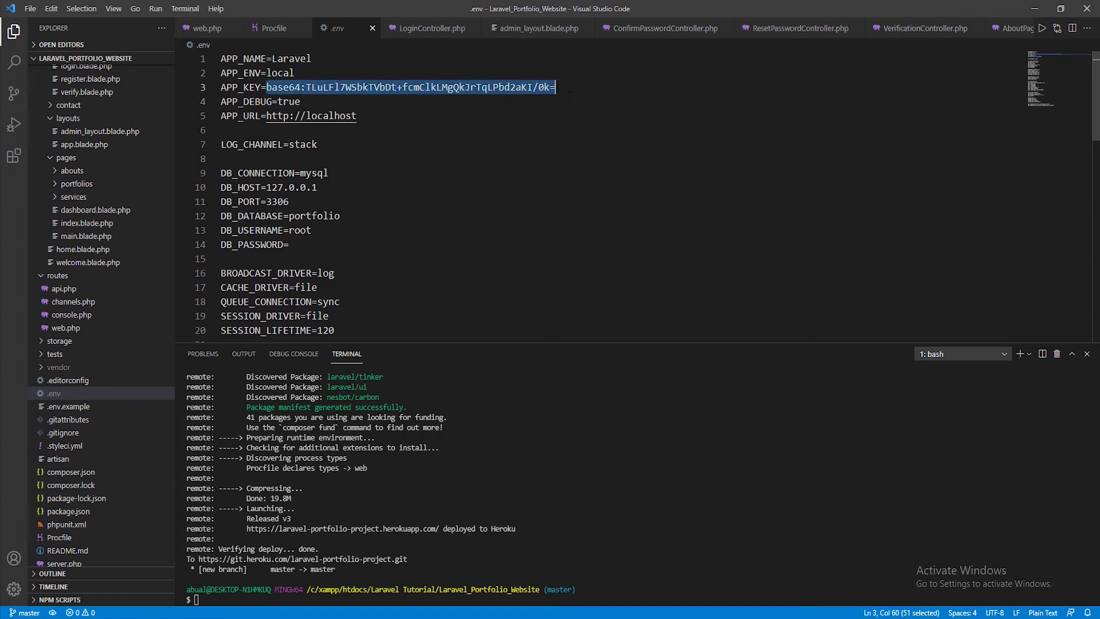
pyautogui.press('Down')
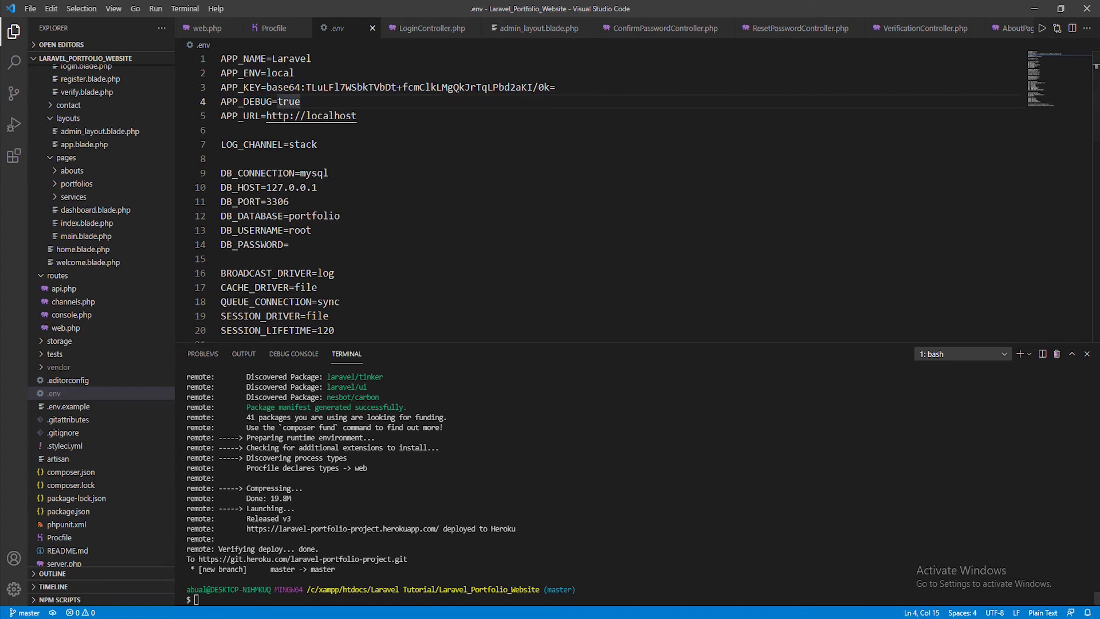
pyautogui.hotkey('alt', 'Tab')
pyautogui.click(308, 9)
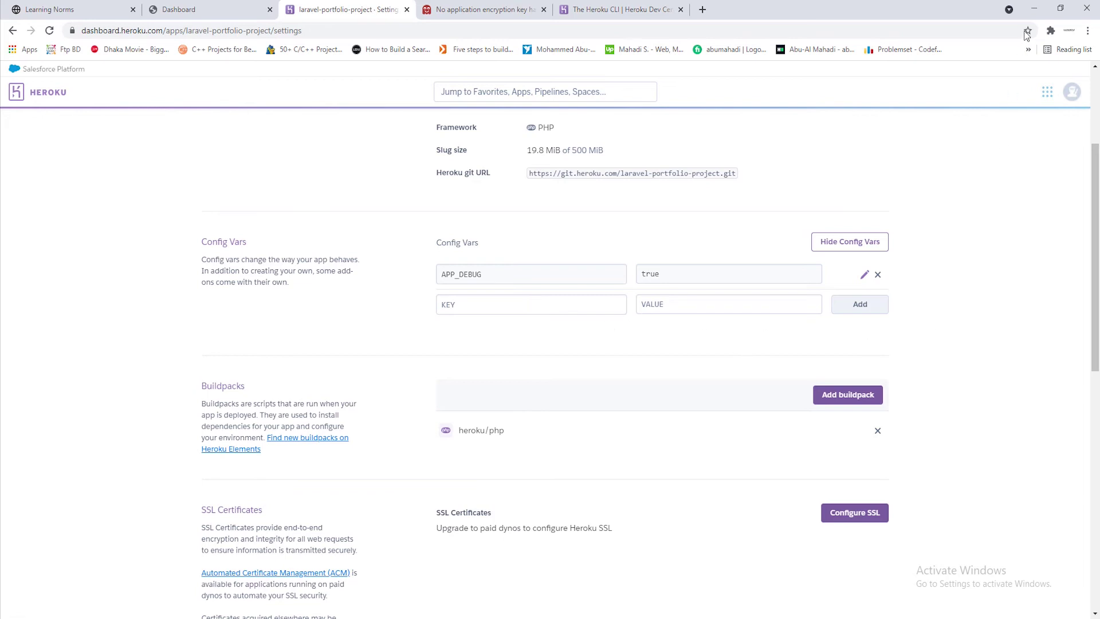
pyautogui.click(1034, 10)
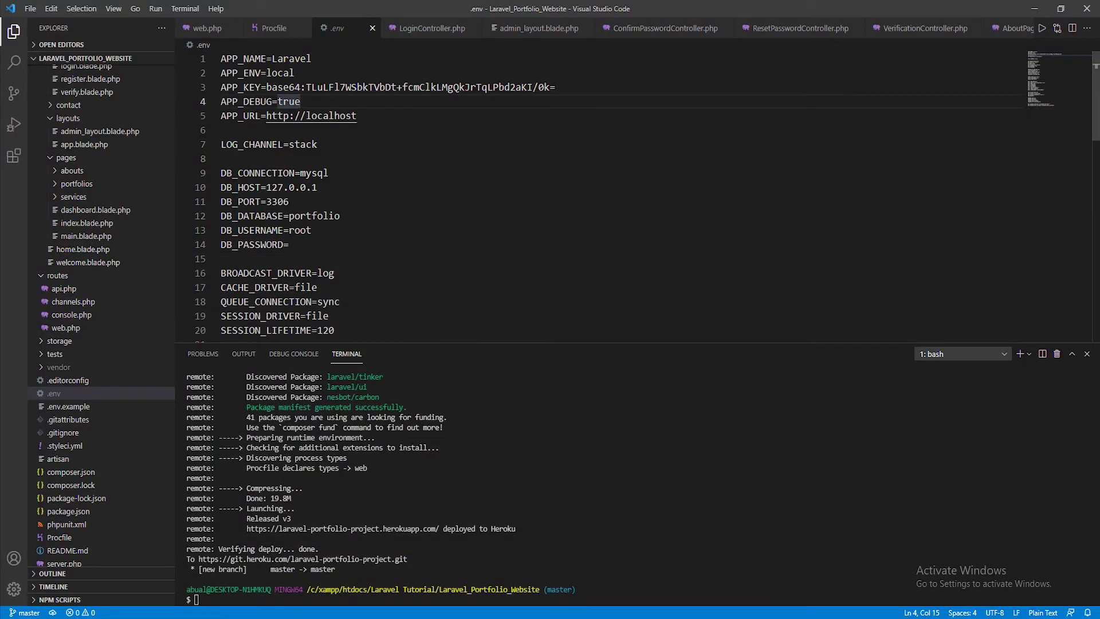
pyautogui.moveTo(262, 87); pyautogui.dragTo(216, 91)
pyautogui.hotkey('ctrl', 'c')
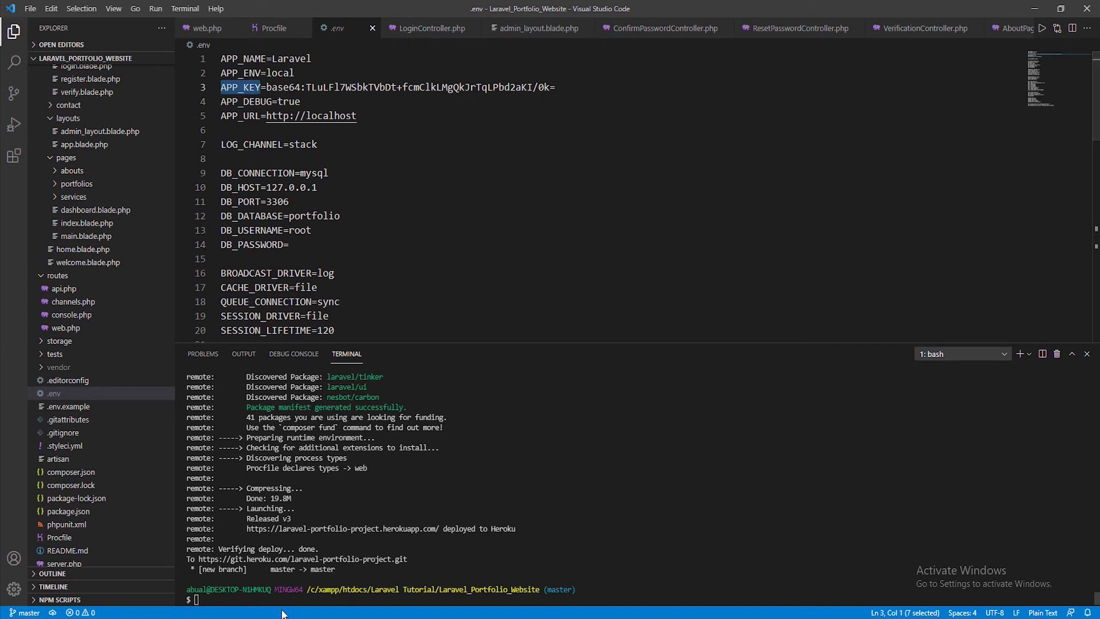
pyautogui.hotkey('alt', 'Tab')
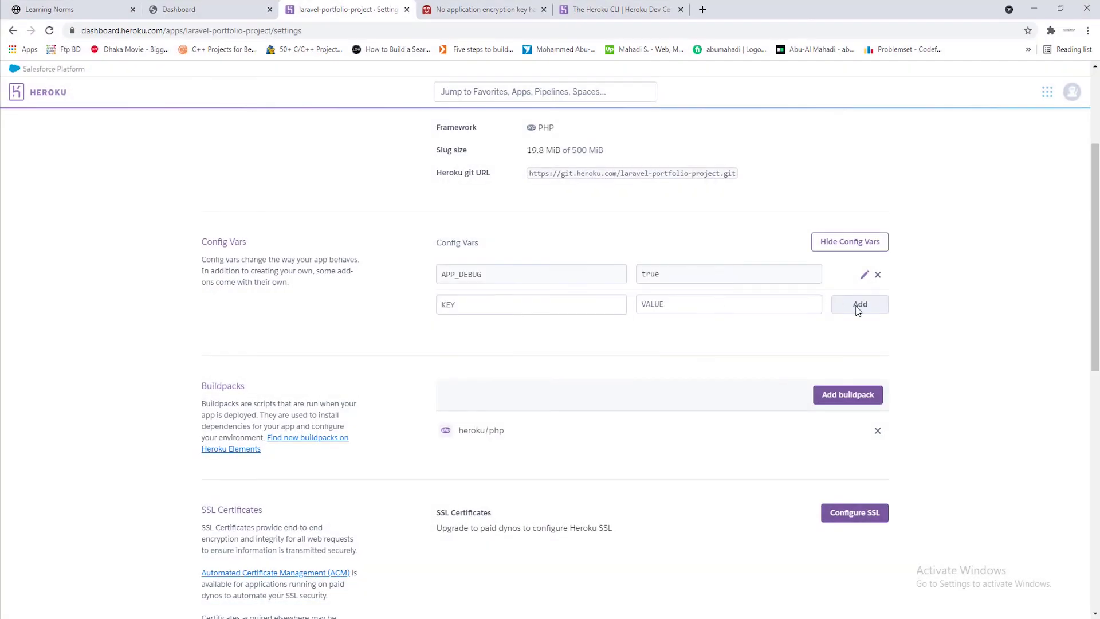
pyautogui.click(546, 308)
pyautogui.hotkey('ctrl', 'v')
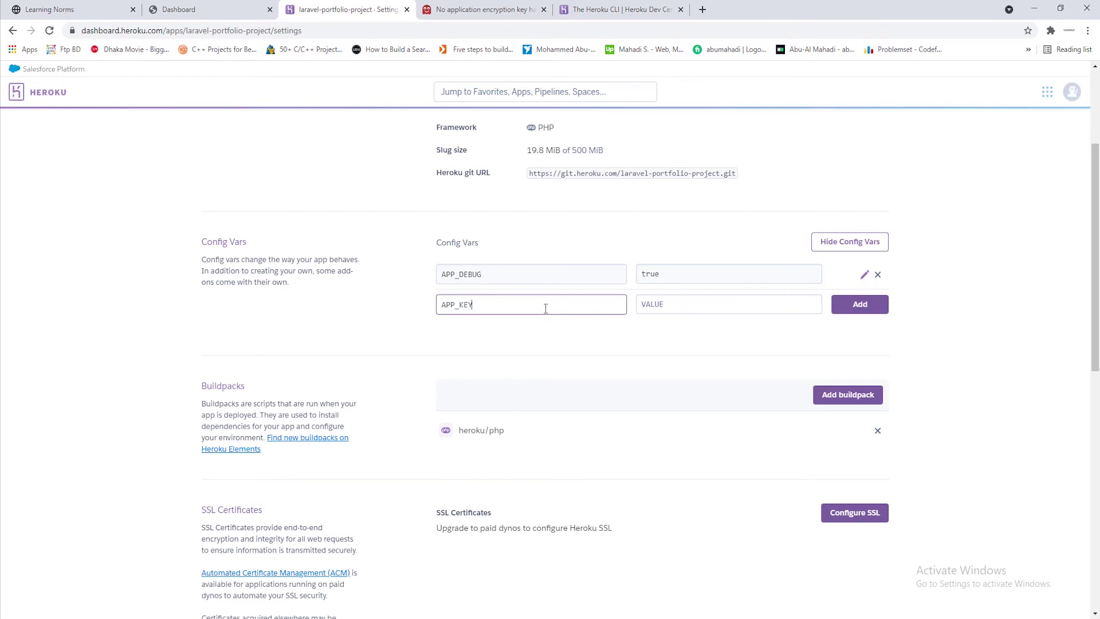
# Paste the base64 APP_KEY value from .env as VALUE and add the config var
pyautogui.click(1034, 8)
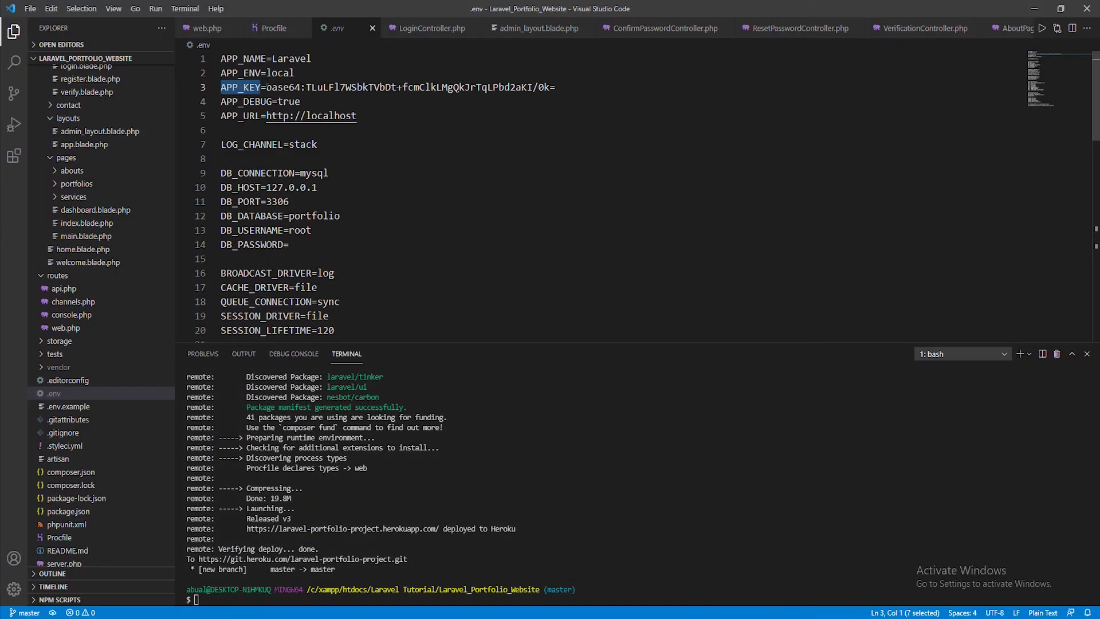
pyautogui.moveTo(267, 87); pyautogui.dragTo(579, 85)
pyautogui.hotkey('ctrl', 'c')
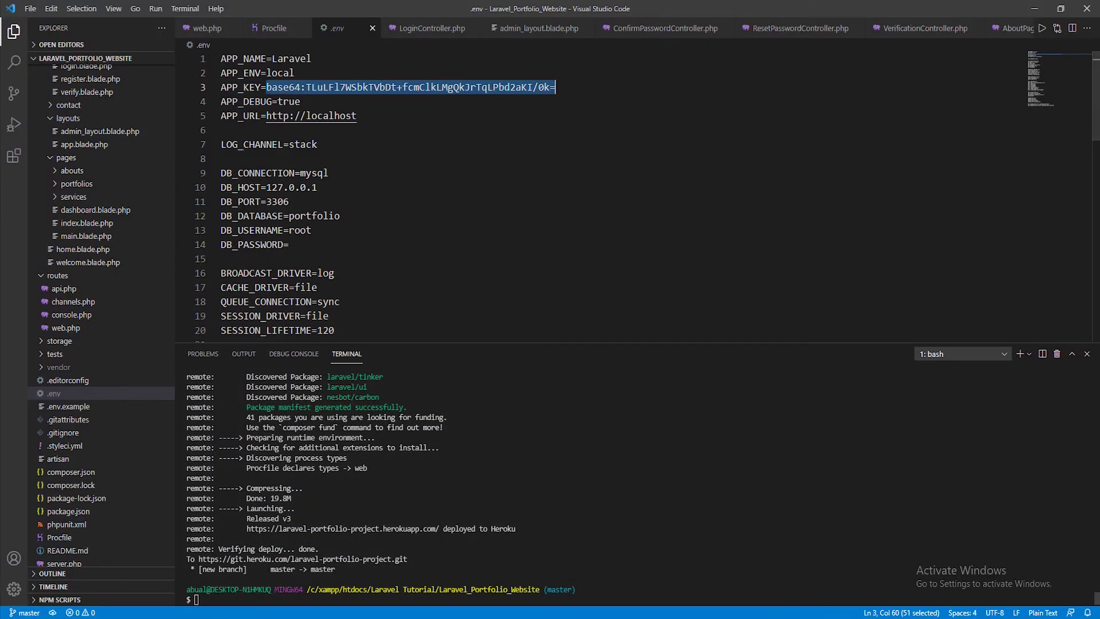
pyautogui.hotkey('alt', 'Tab')
pyautogui.rightClick(688, 304)
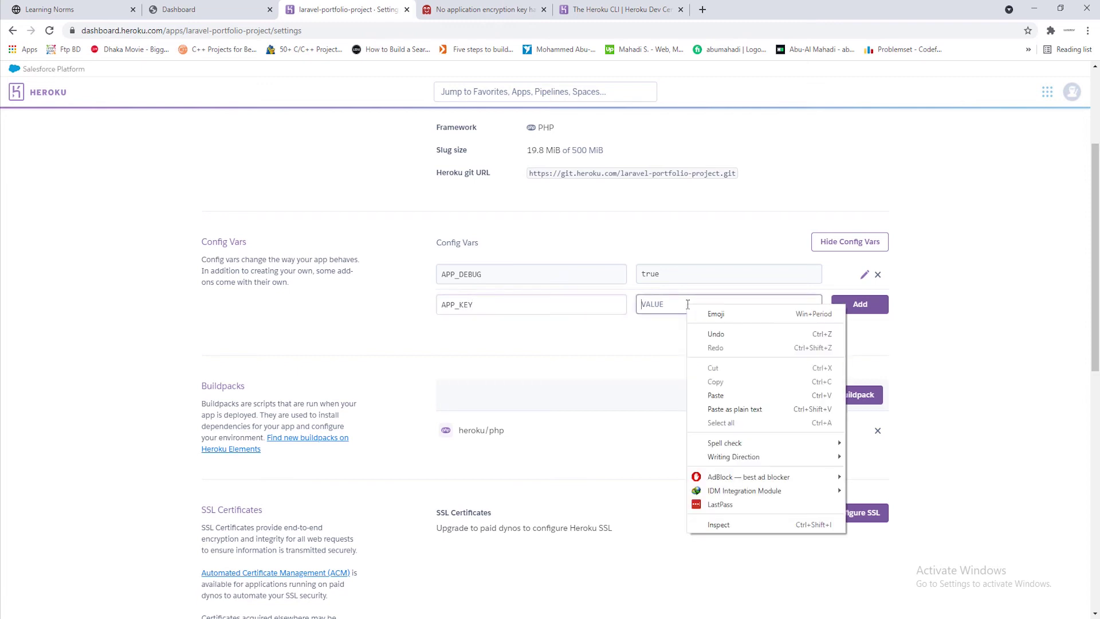
pyautogui.click(717, 395)
pyautogui.click(860, 304)
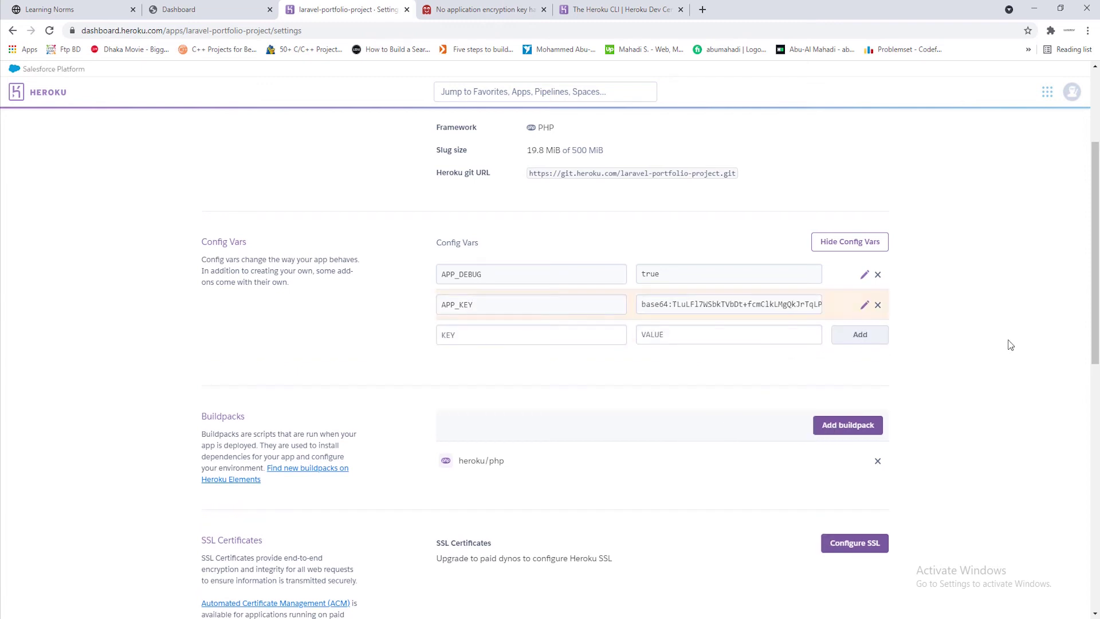
pyautogui.moveTo(480, 247); pyautogui.dragTo(436, 243)
pyautogui.click(605, 243)
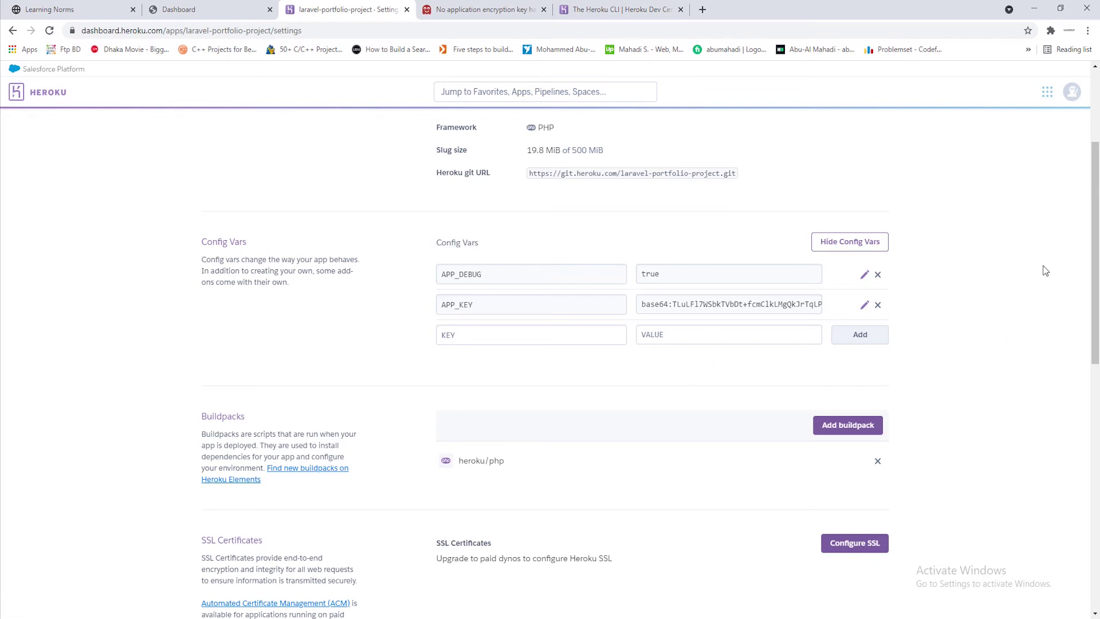
pyautogui.click(1035, 8)
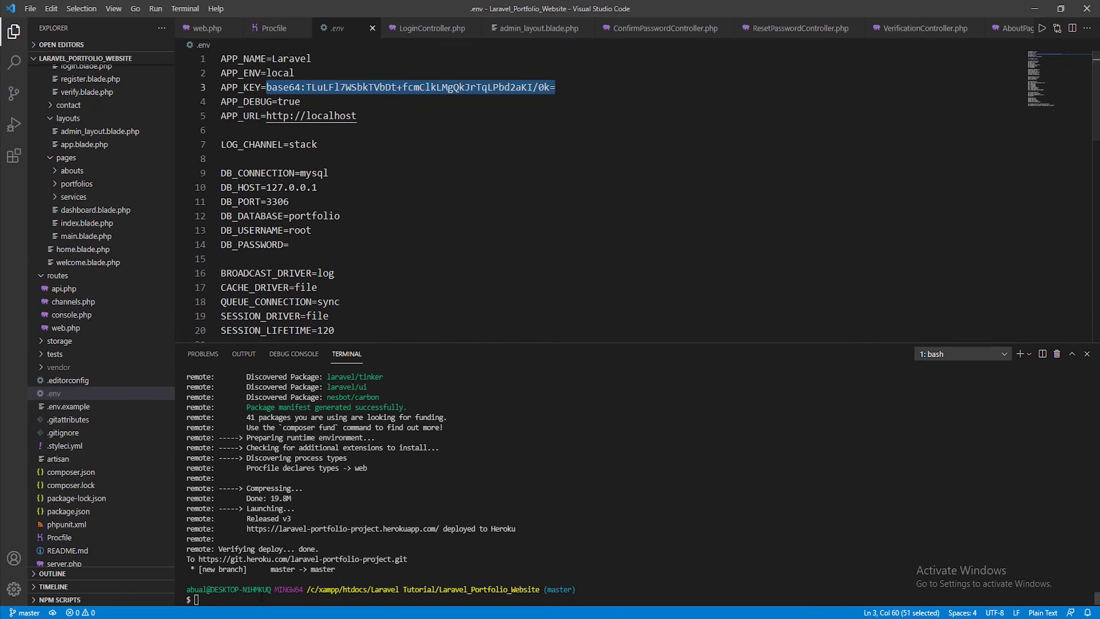
# Run heroku config:add APP_NAME=Laravel Portfolio Project in the terminal, which gets rejected
pyautogui.click(261, 601)
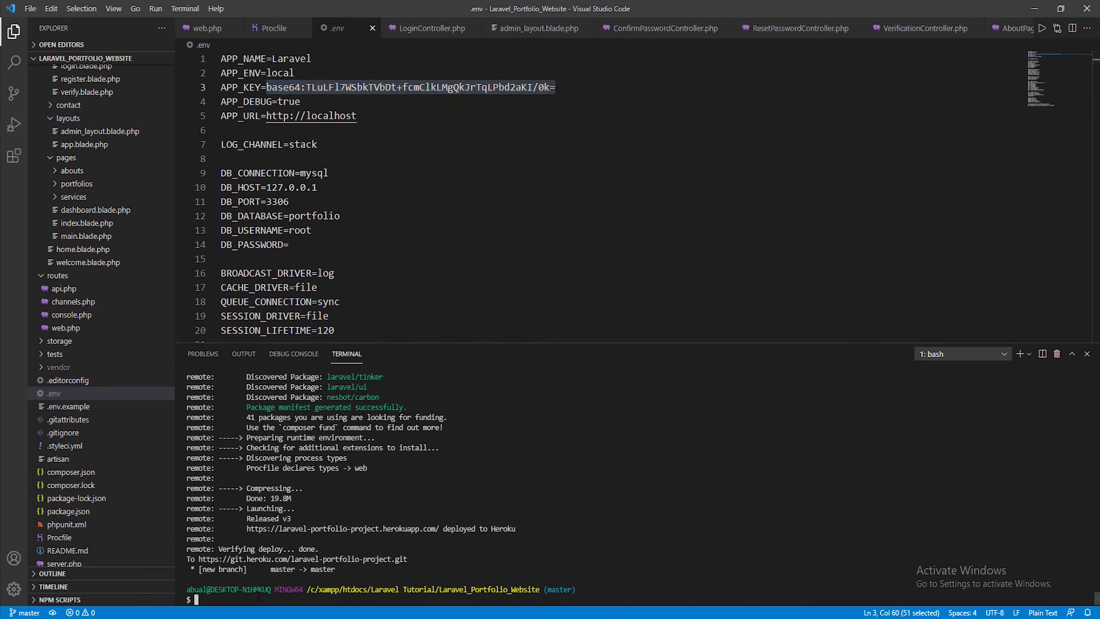
pyautogui.write('heroku config:add')
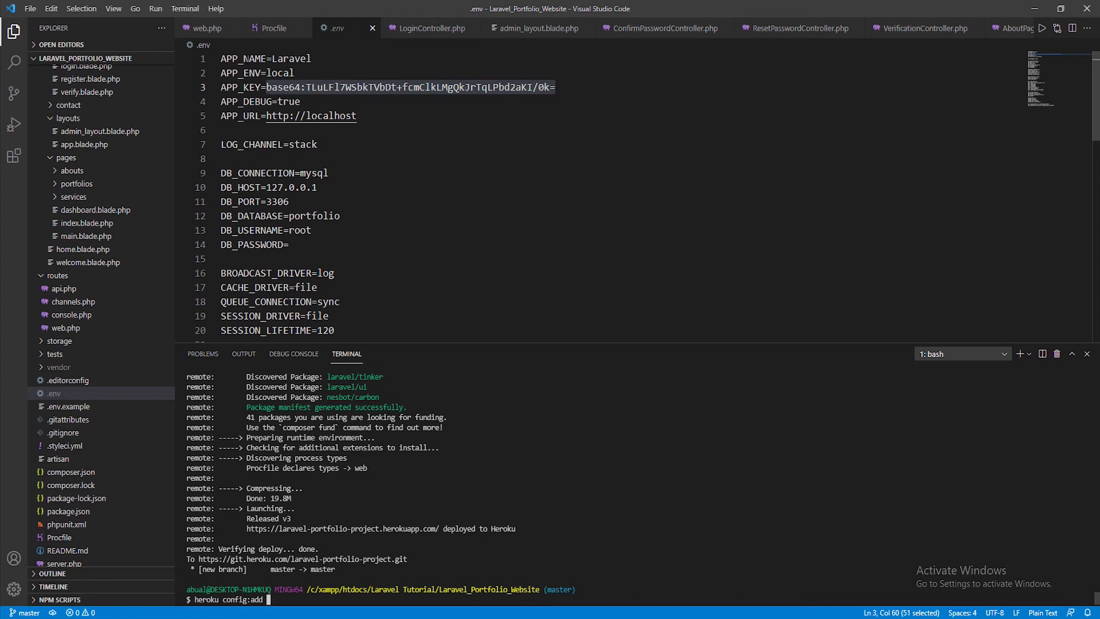
pyautogui.doubleClick(243, 58)
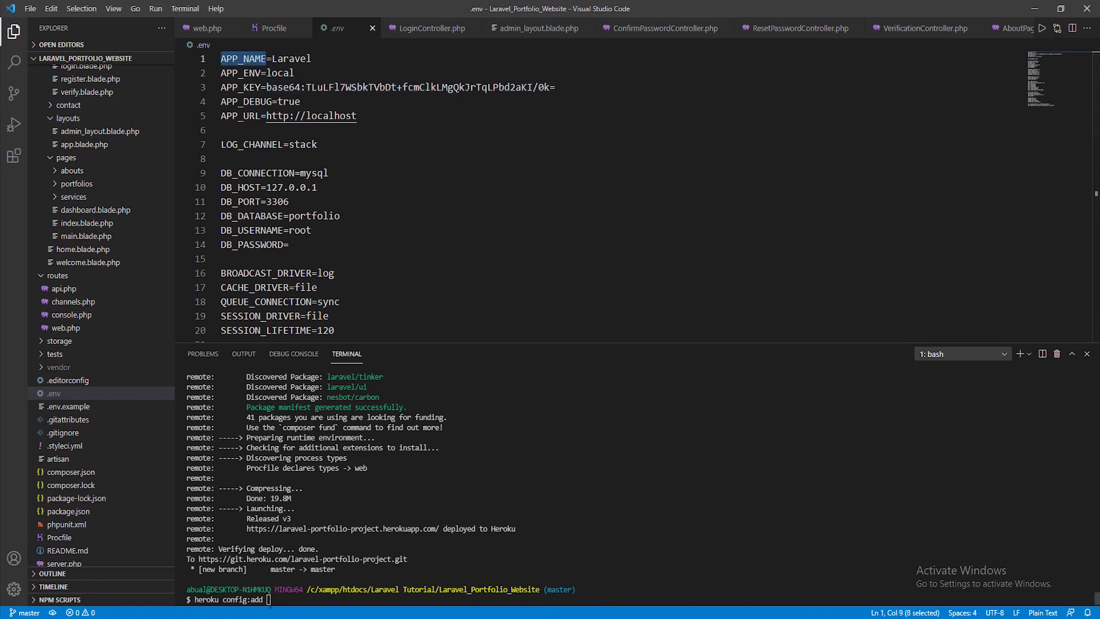
pyautogui.hotkey('ctrl', 'c')
pyautogui.hotkey('ctrl', '`')
pyautogui.hotkey('ctrl', 'v')
pyautogui.write('=Laravel')
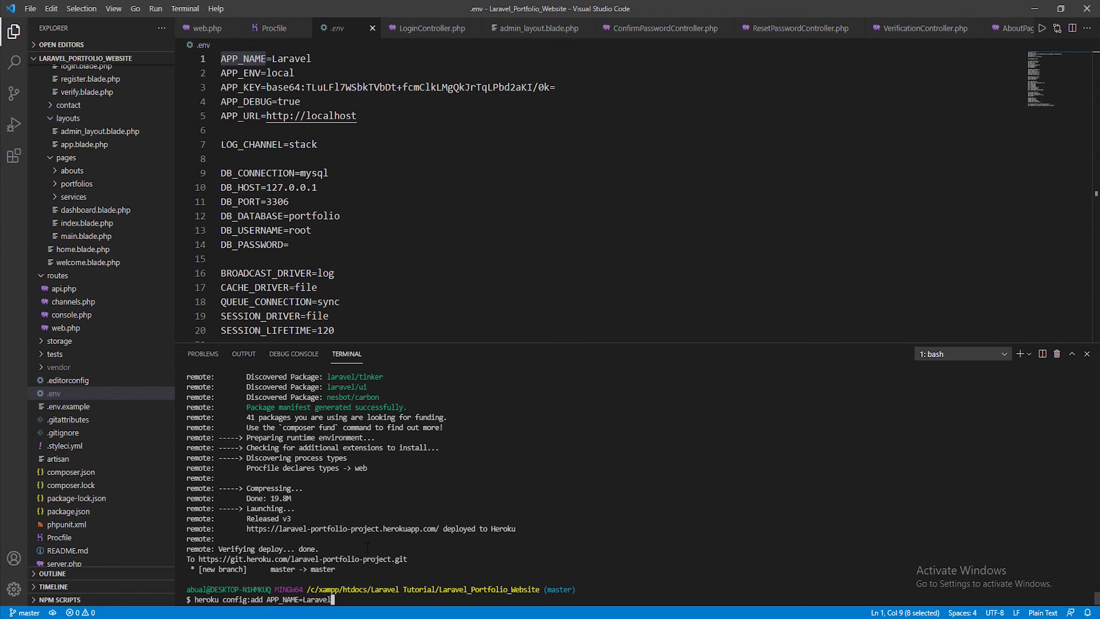
pyautogui.write(' Portfolio Project')
pyautogui.press('Return')
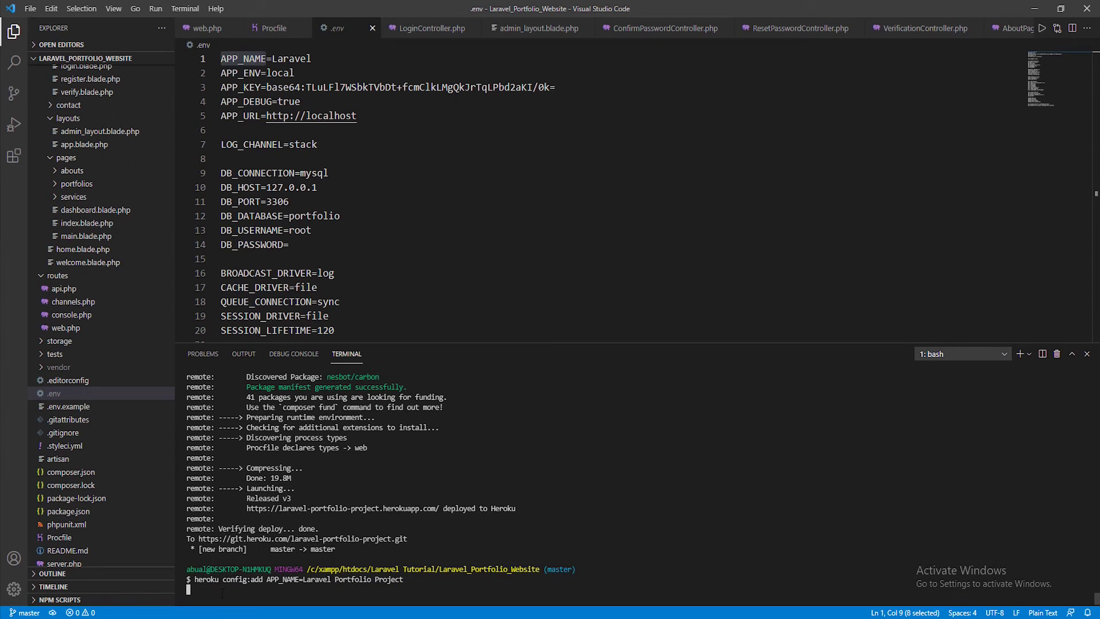
# Rerun the command with the hyphenated name APP_NAME=Laravel-Portfolio-Project
pyautogui.press('Up')
pyautogui.press('BackSpace')
pyautogui.press('BackSpace')
pyautogui.press('BackSpace')
pyautogui.press('BackSpace')
pyautogui.press('BackSpace')
pyautogui.press('BackSpace')
pyautogui.press('BackSpace')
pyautogui.press('BackSpace')
pyautogui.press('BackSpace')
pyautogui.press('BackSpace')
pyautogui.press('BackSpace')
pyautogui.press('BackSpace')
pyautogui.press('BackSpace')
pyautogui.press('BackSpace')
pyautogui.press('BackSpace')
pyautogui.press('BackSpace')
pyautogui.press('BackSpace')
pyautogui.press('BackSpace')
pyautogui.press('BackSpace')
pyautogui.write('l')
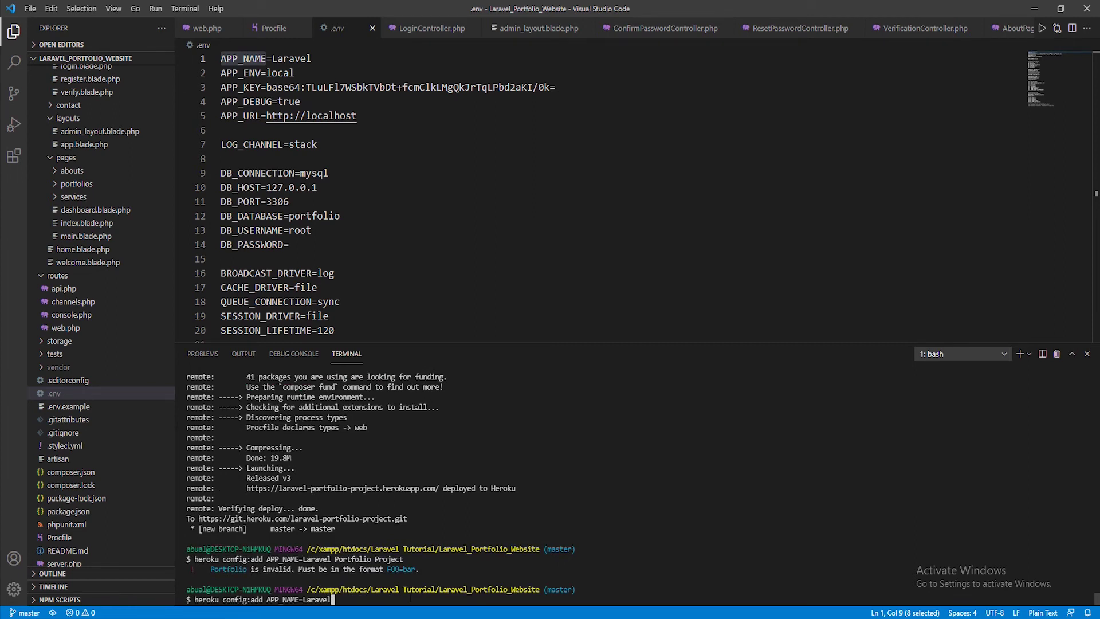
pyautogui.write('-Portfolio-Project')
pyautogui.press('Return')
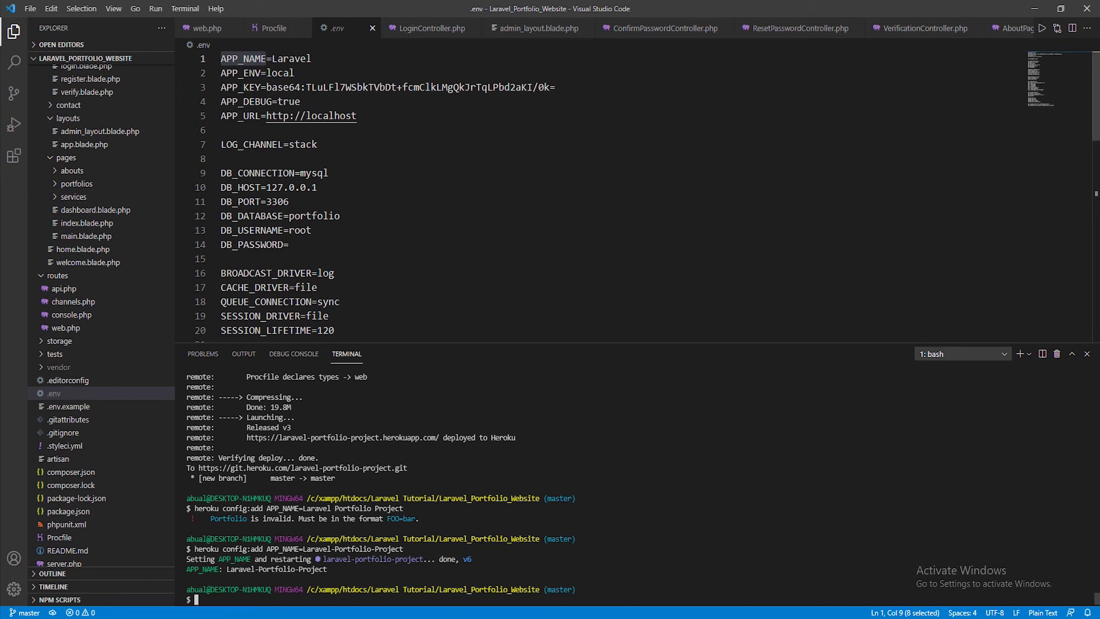
# Run heroku config:add APP_ENV=Production in the terminal
pyautogui.doubleClick(240, 72)
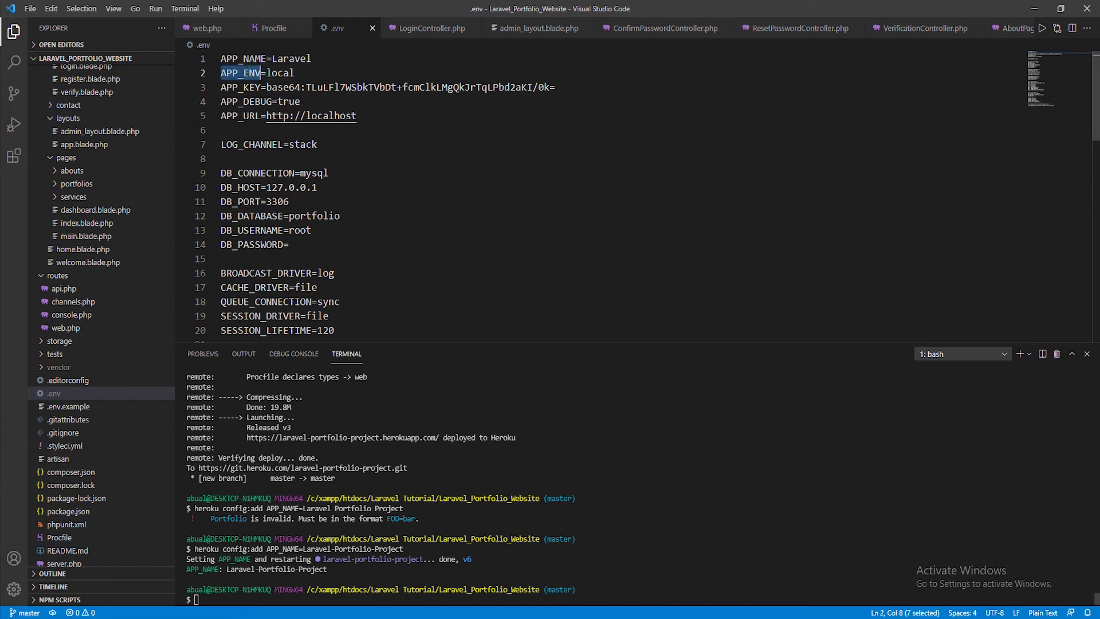
pyautogui.click(273, 603)
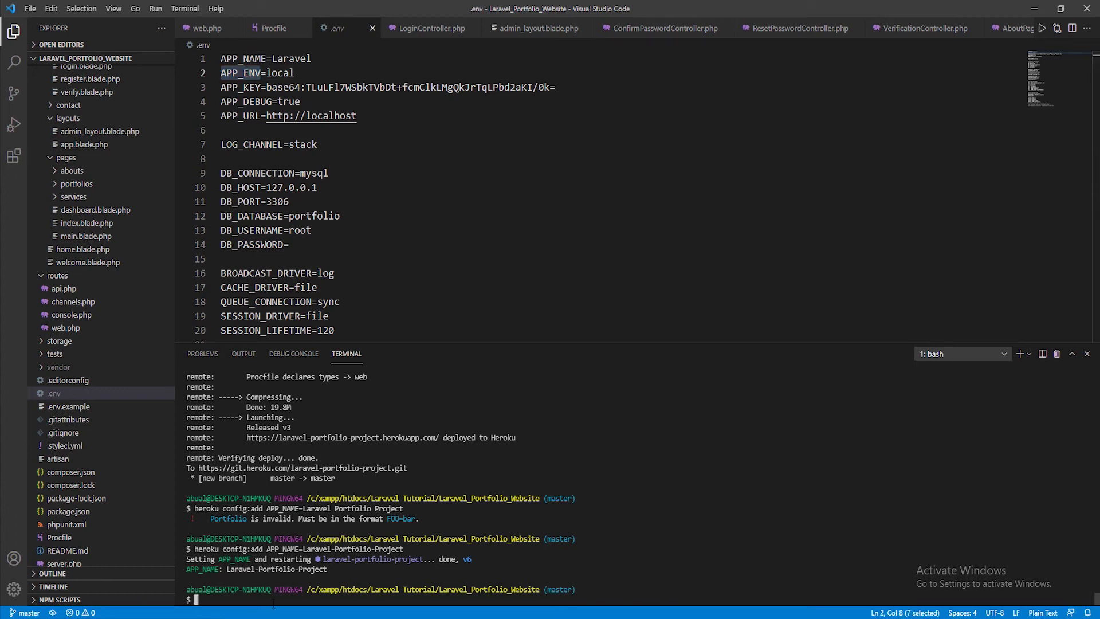
pyautogui.press('Up')
pyautogui.press('BackSpace')
pyautogui.press('BackSpace')
pyautogui.press('BackSpace')
pyautogui.press('BackSpace')
pyautogui.press('BackSpace')
pyautogui.press('BackSpace')
pyautogui.press('BackSpace')
pyautogui.press('BackSpace')
pyautogui.press('BackSpace')
pyautogui.press('BackSpace')
pyautogui.press('BackSpace')
pyautogui.press('BackSpace')
pyautogui.press('BackSpace')
pyautogui.press('BackSpace')
pyautogui.press('BackSpace')
pyautogui.press('BackSpace')
pyautogui.press('BackSpace')
pyautogui.press('BackSpace')
pyautogui.press('BackSpace')
pyautogui.press('BackSpace')
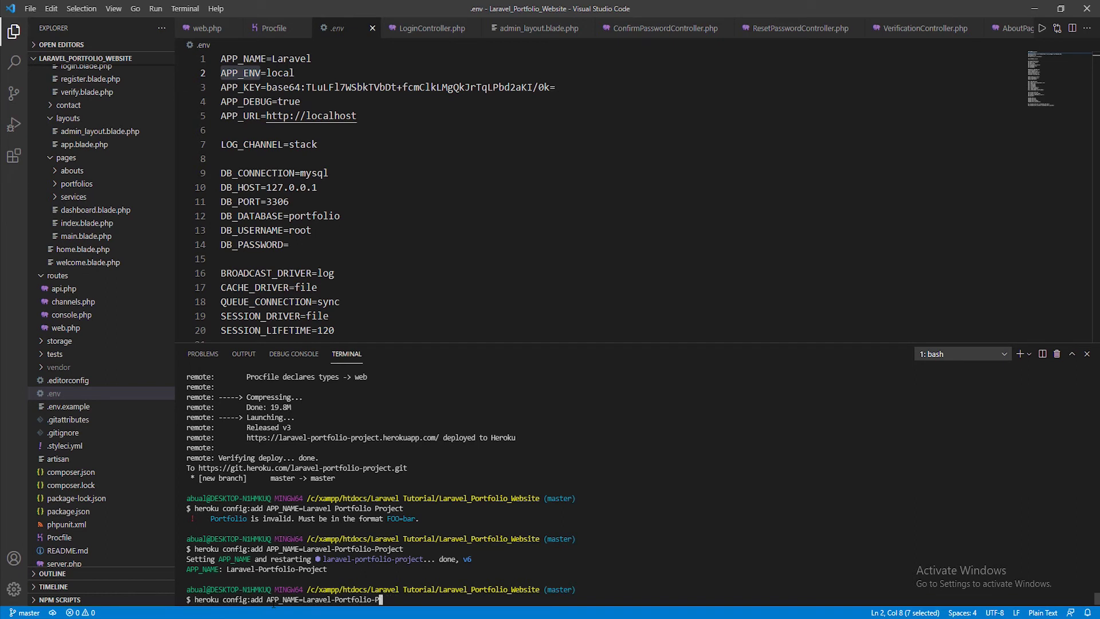
pyautogui.press('BackSpace')
pyautogui.press('BackSpace')
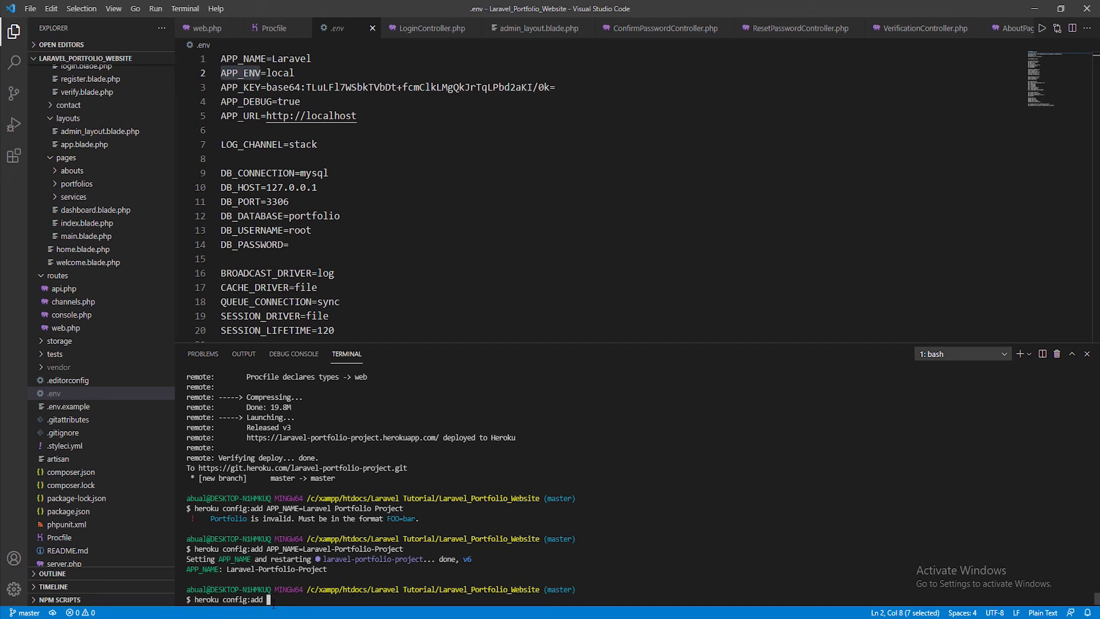
pyautogui.hotkey('ctrl', 'v')
pyautogui.write('=Production')
pyautogui.press('Return')
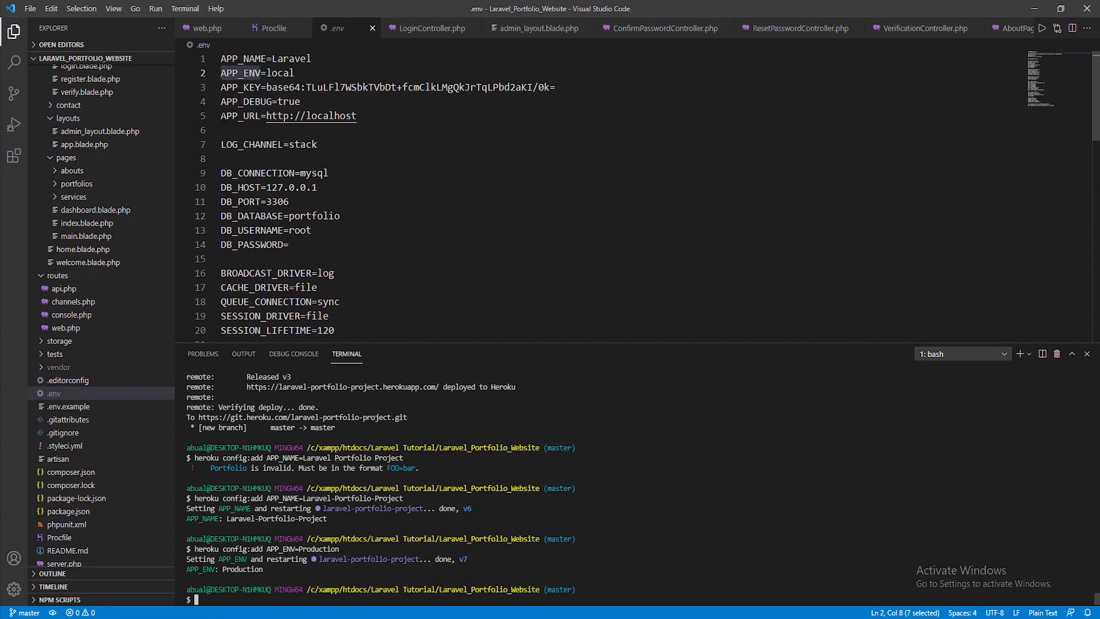
pyautogui.doubleClick(241, 116)
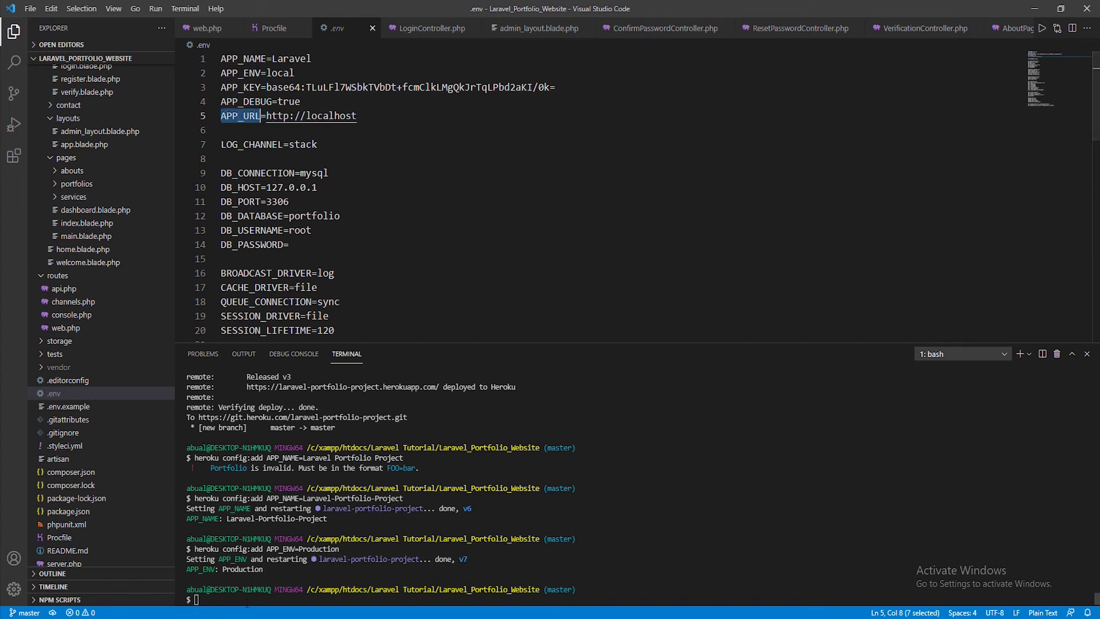
pyautogui.click(377, 571)
pyautogui.press('Up')
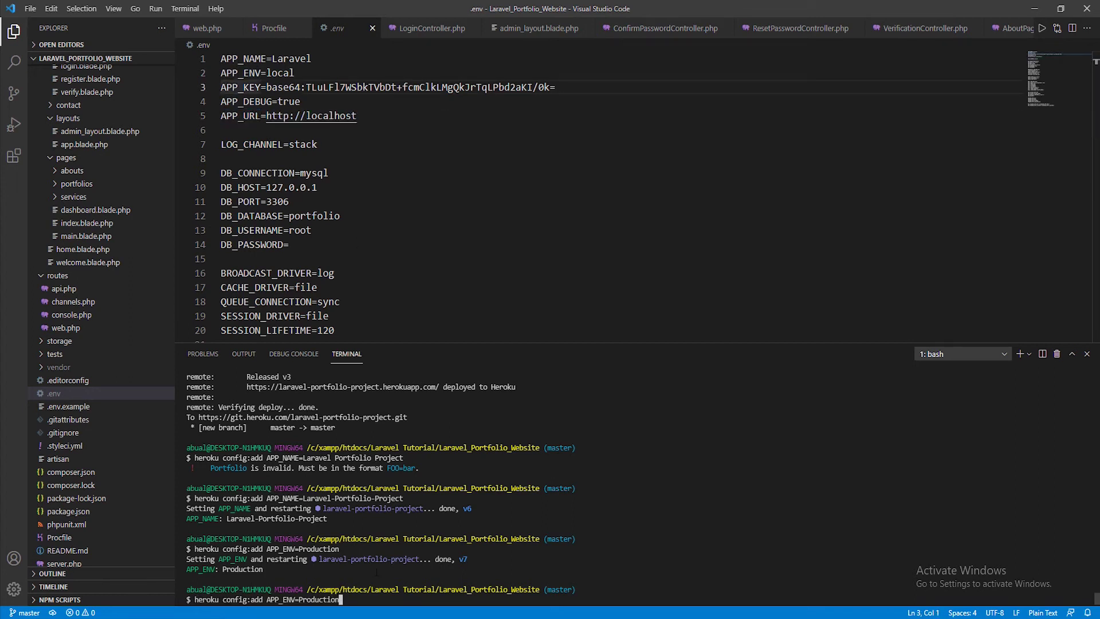
pyautogui.press('BackSpace')
pyautogui.press('BackSpace')
pyautogui.press('BackSpace')
pyautogui.press('BackSpace')
pyautogui.press('BackSpace')
pyautogui.press('BackSpace')
pyautogui.press('BackSpace')
pyautogui.press('BackSpace')
pyautogui.press('BackSpace')
pyautogui.press('BackSpace')
pyautogui.press('BackSpace')
pyautogui.press('BackSpace')
pyautogui.press('BackSpace')
pyautogui.press('BackSpace')
pyautogui.press('BackSpace')
pyautogui.press('BackSpace')
pyautogui.press('BackSpace')
pyautogui.press('BackSpace')
pyautogui.hotkey('ctrl', 'v')
pyautogui.write('=')
pyautogui.hotkey('alt', 'Tab')
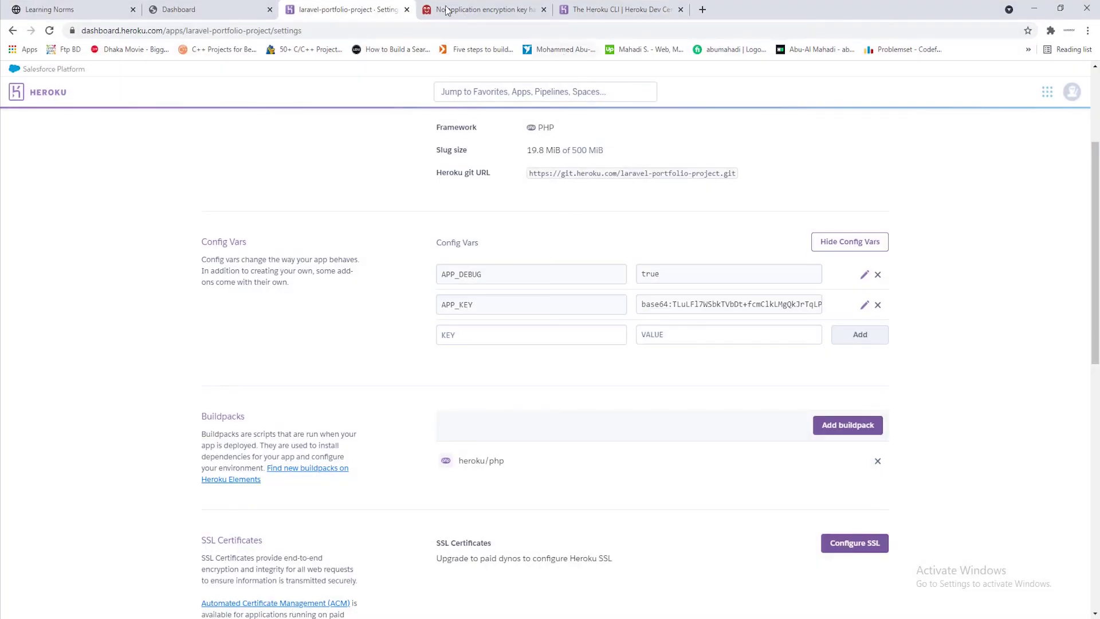
pyautogui.click(452, 10)
pyautogui.click(210, 31)
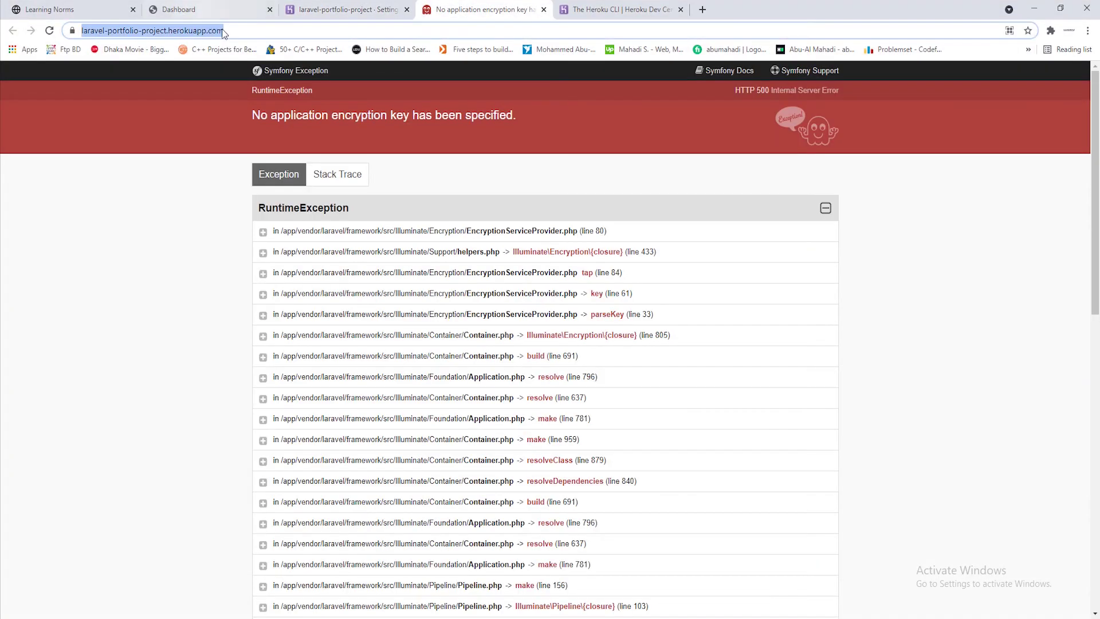
pyautogui.click(1034, 8)
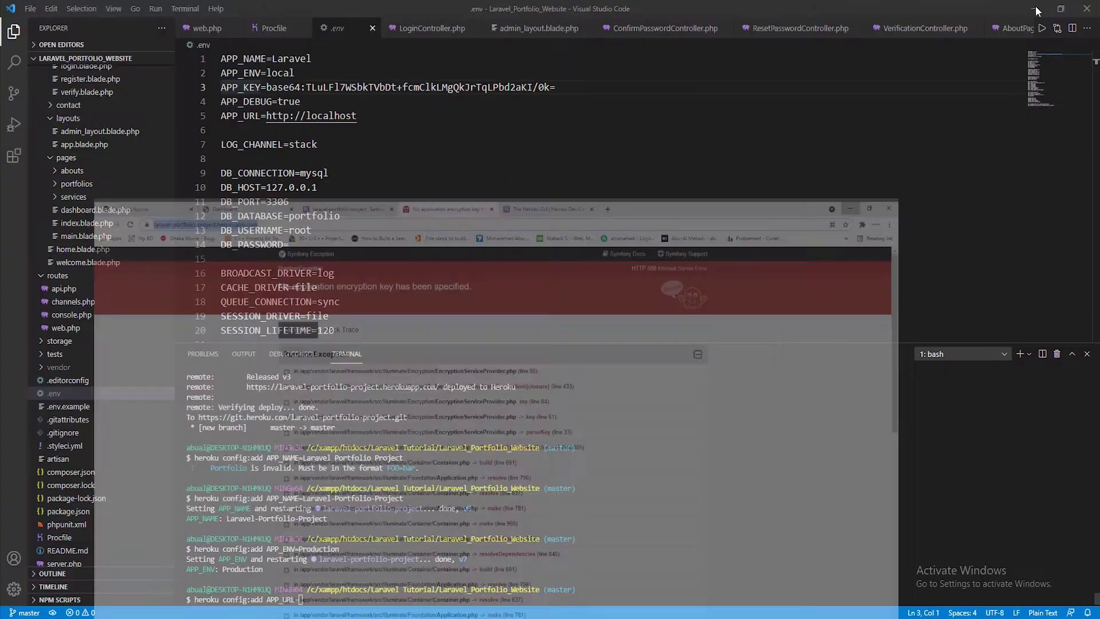
pyautogui.hotkey('ctrl', 'v')
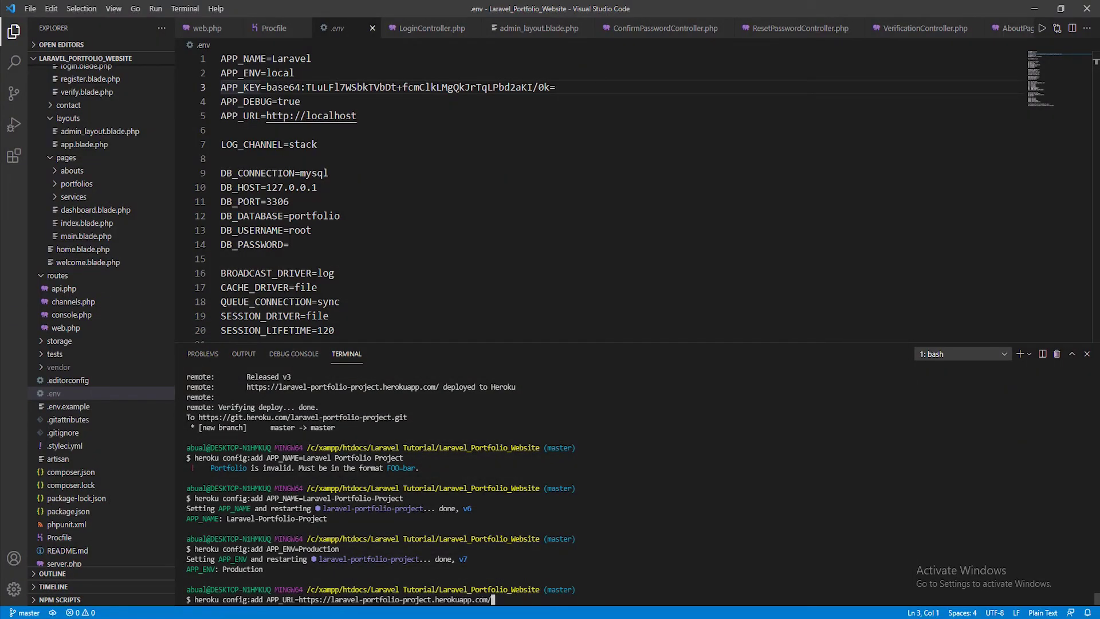
pyautogui.press('Return')
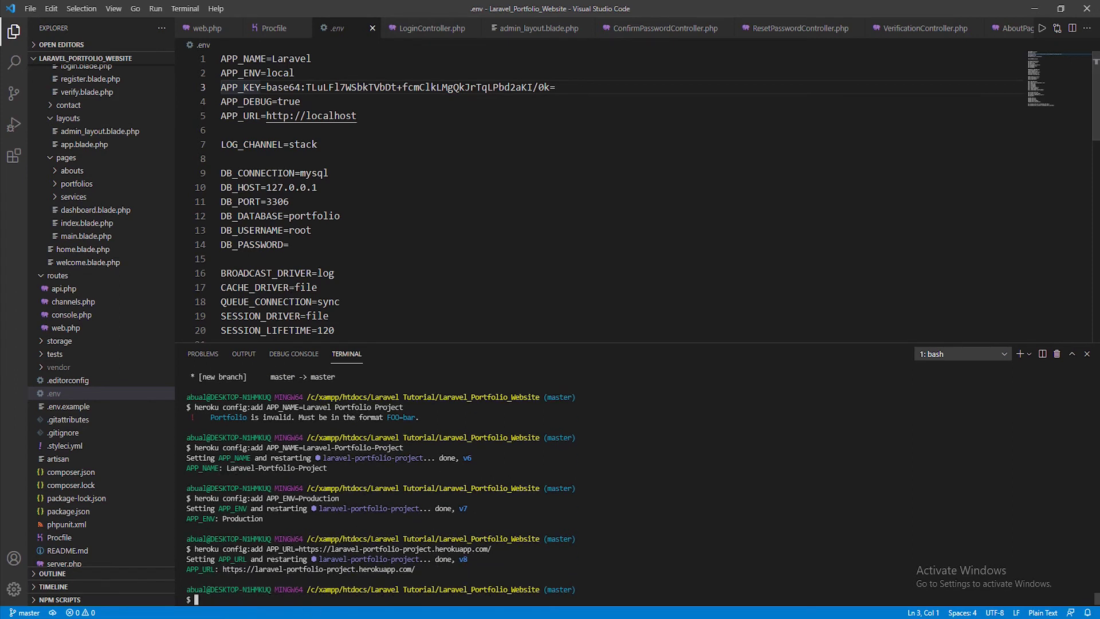
pyautogui.hotkey('alt', 'Tab')
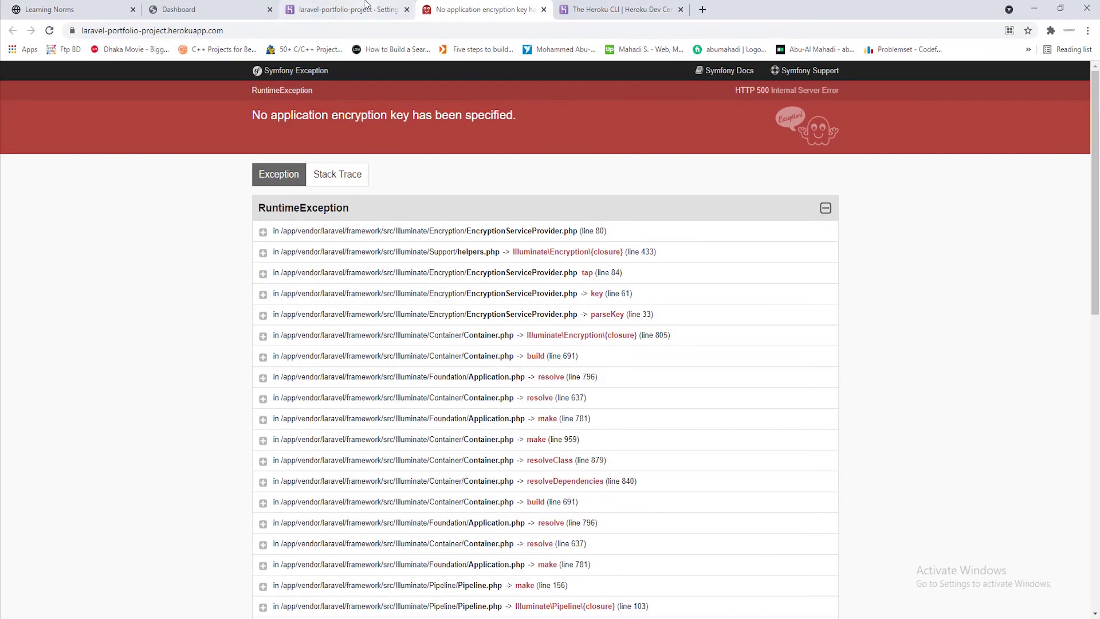
# Reload the Heroku settings page and reveal config vars showing APP_ENV, APP_NAME and APP_URL
pyautogui.click(366, 7)
pyautogui.click(49, 31)
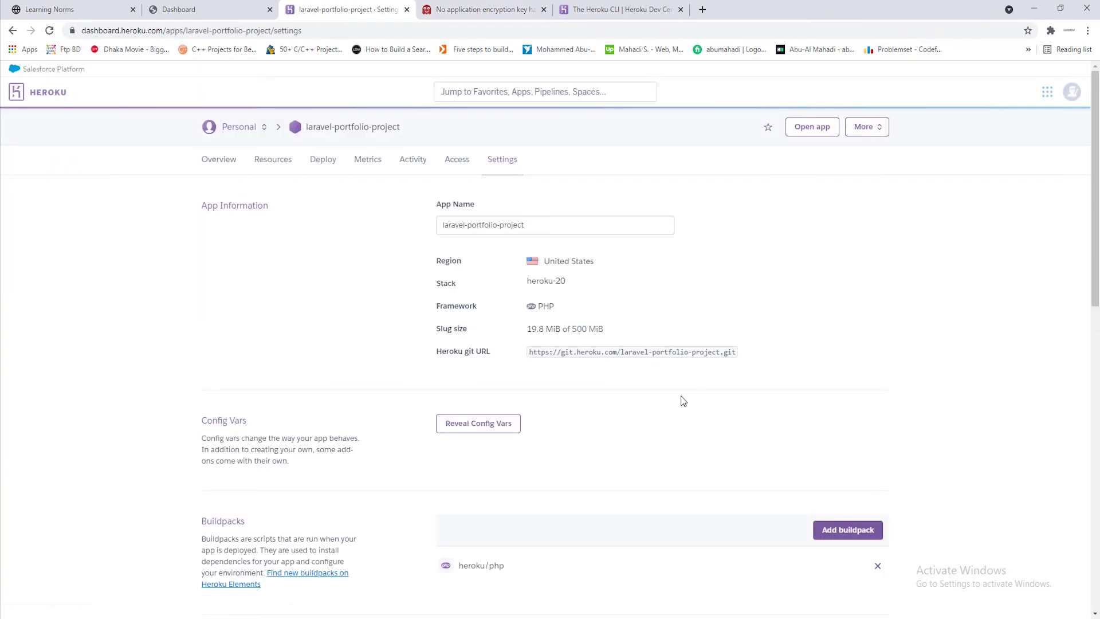
pyautogui.scroll(-1, 630, 395)
pyautogui.click(505, 366)
pyautogui.scroll(-2, 596, 393)
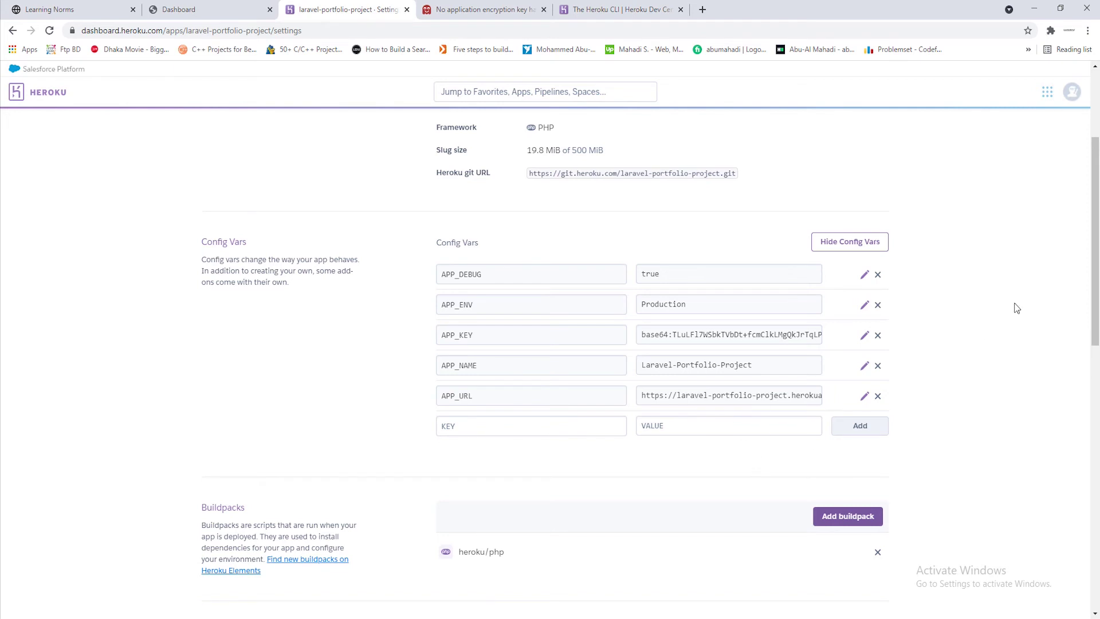
pyautogui.scroll(3, 659, 343)
# Reload the live app to see the SQLSTATE 'Connection refused' database error
pyautogui.click(484, 10)
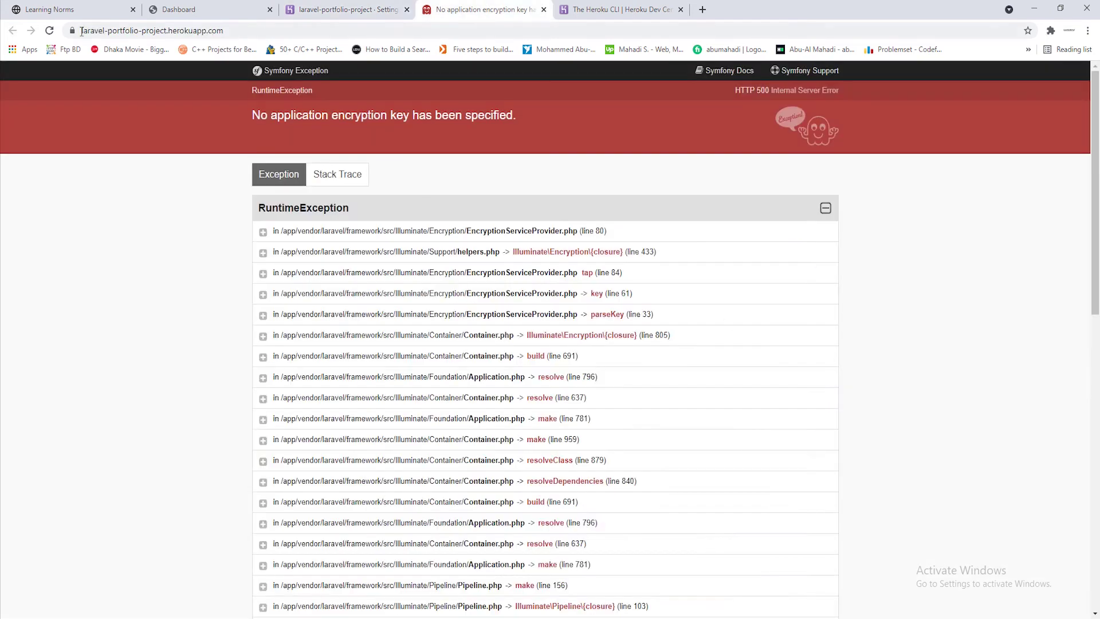
pyautogui.click(50, 31)
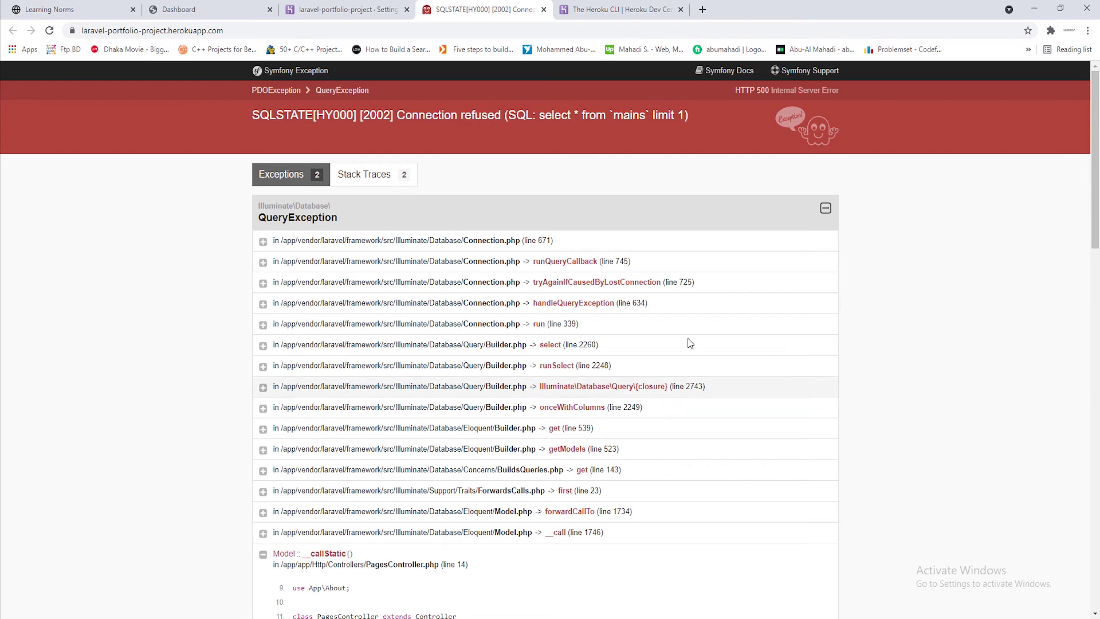
pyautogui.click(338, 6)
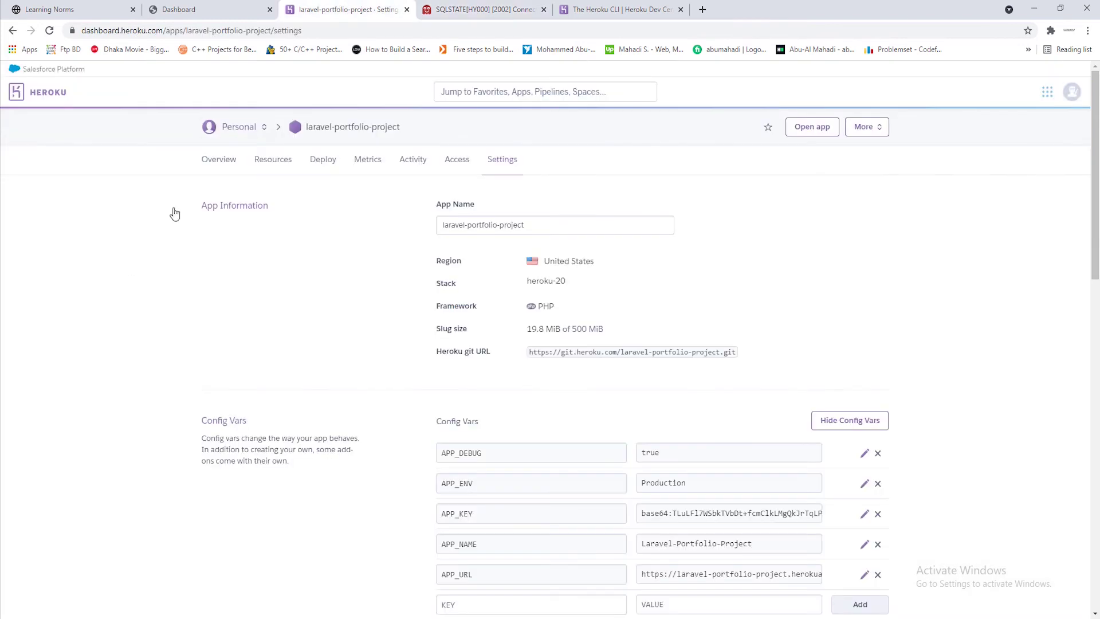
# Order the Heroku Postgres add-on on the Hobby Dev – Free plan from the Resources page
pyautogui.click(279, 167)
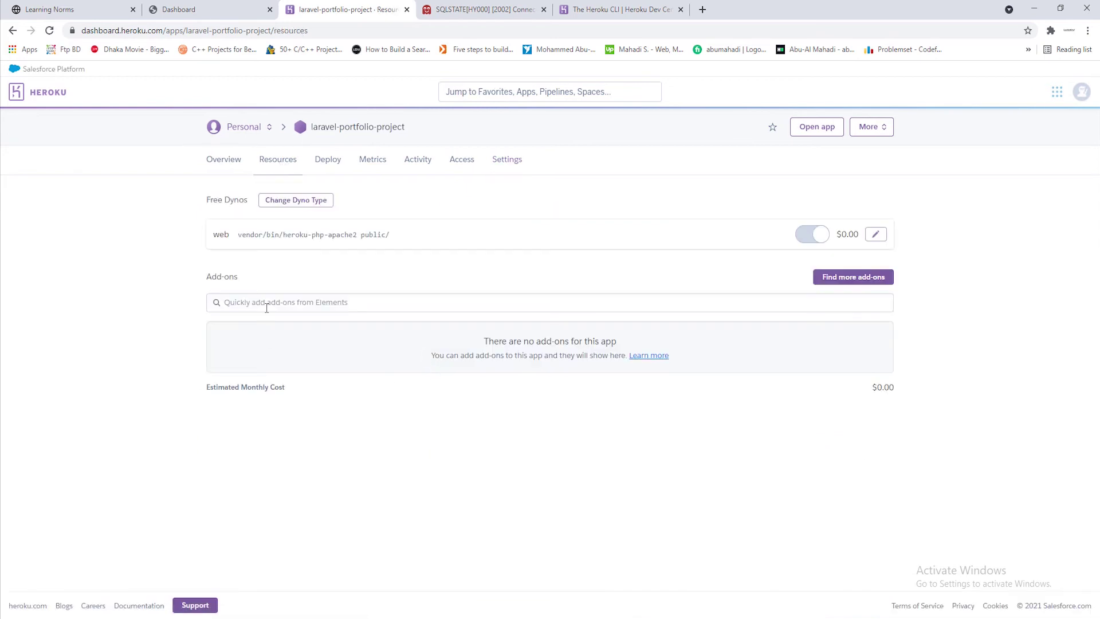
pyautogui.click(257, 305)
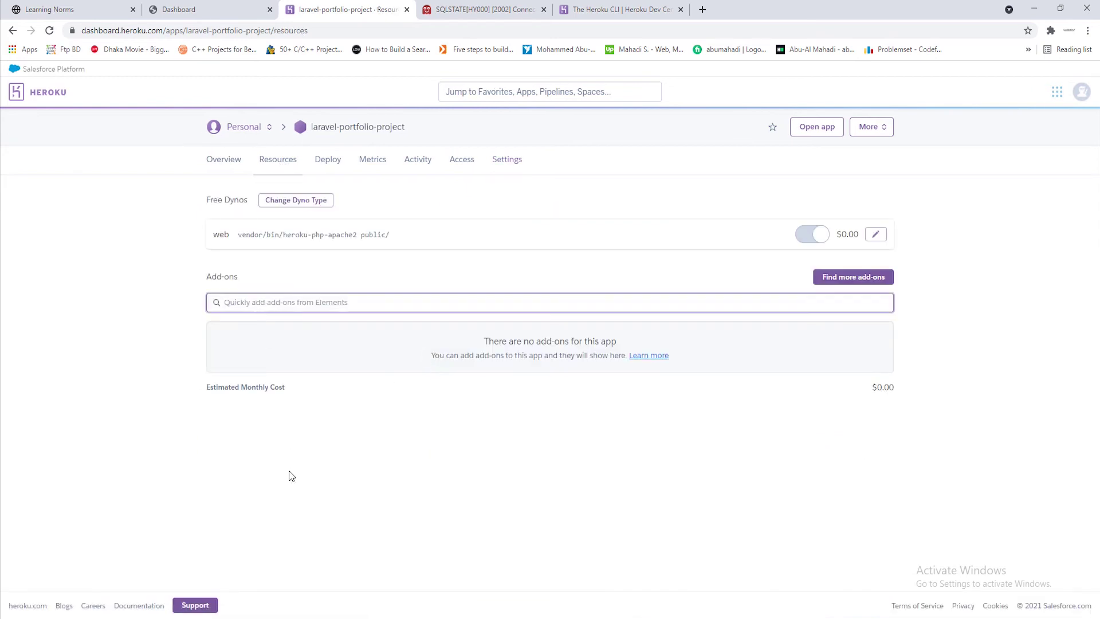
pyautogui.write('post')
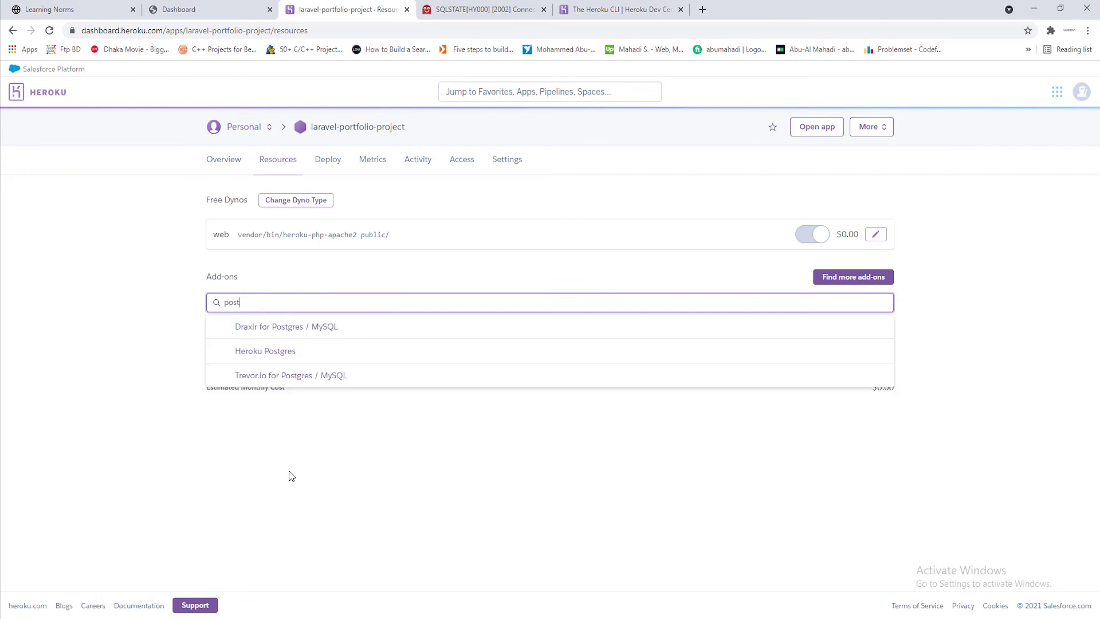
pyautogui.click(286, 356)
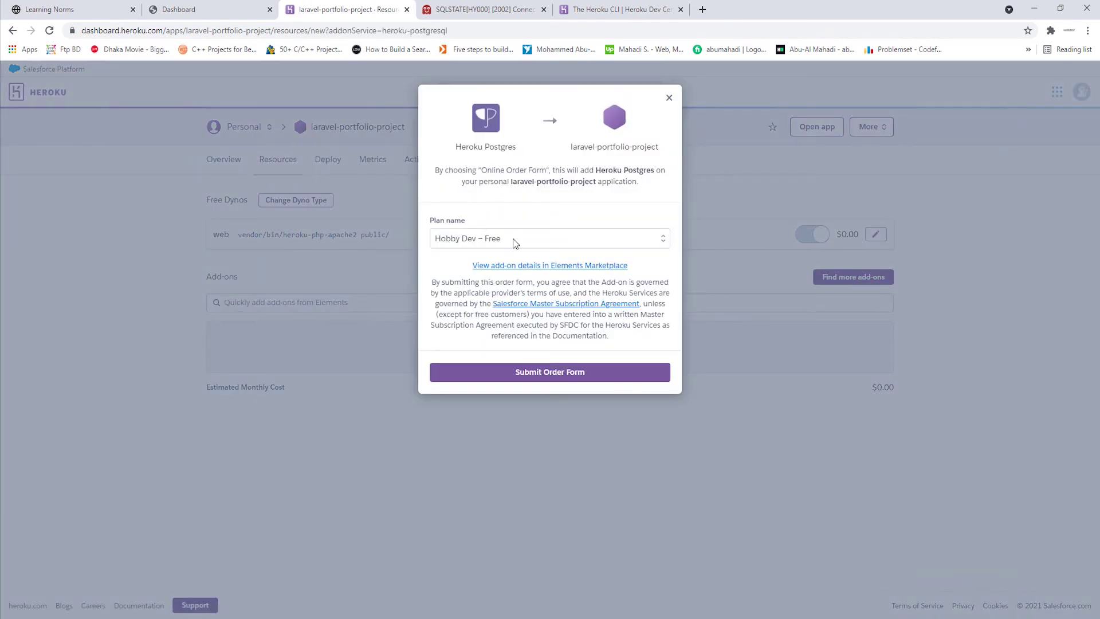
pyautogui.click(513, 238)
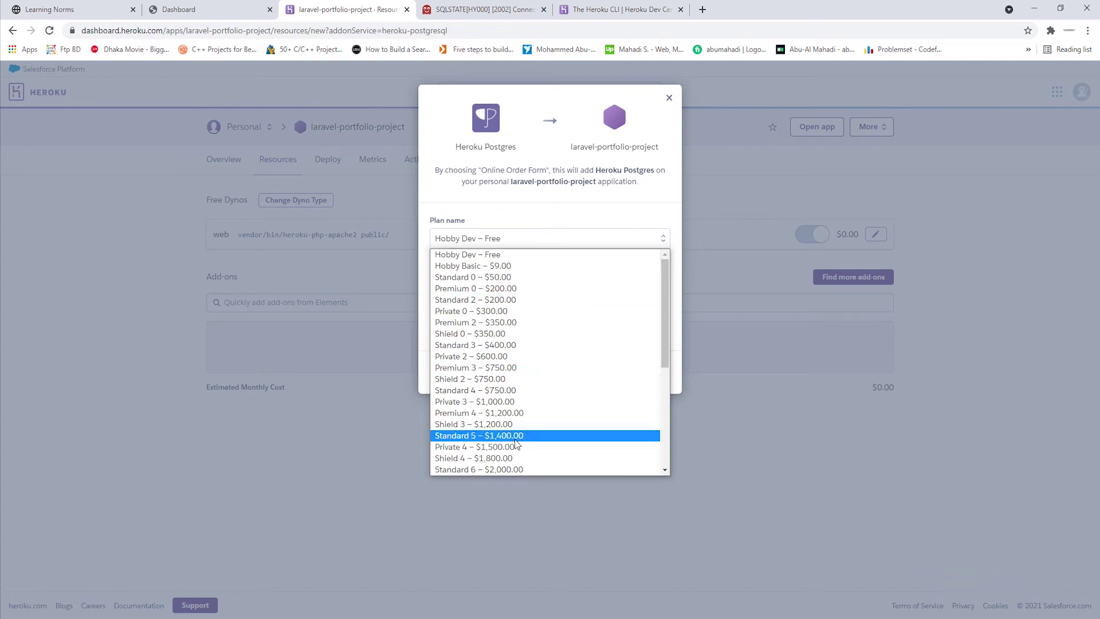
pyautogui.click(554, 220)
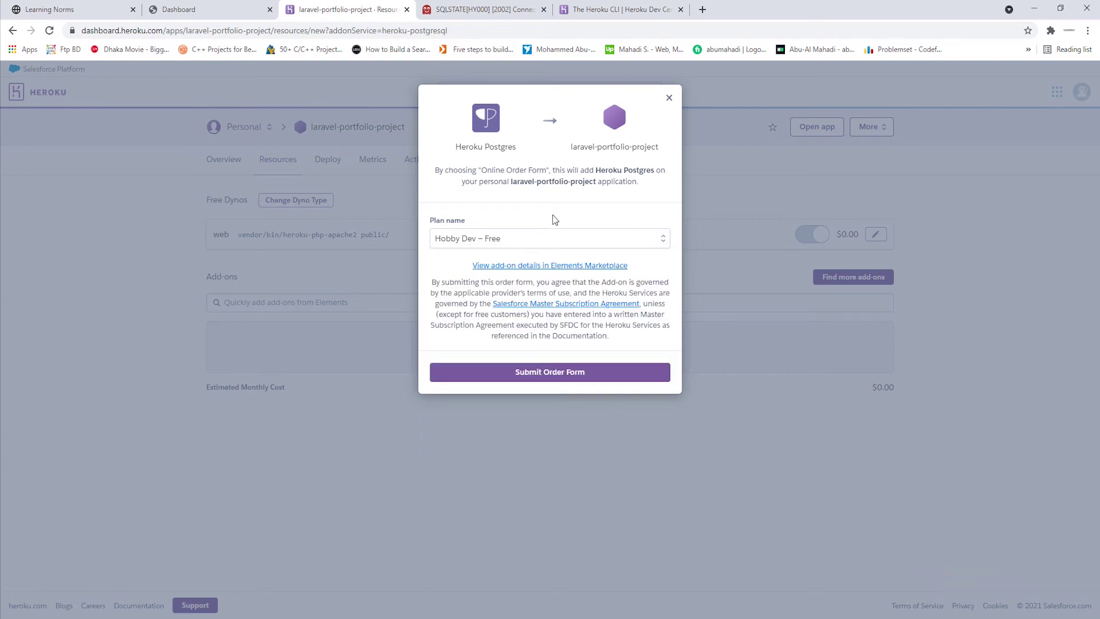
pyautogui.click(550, 374)
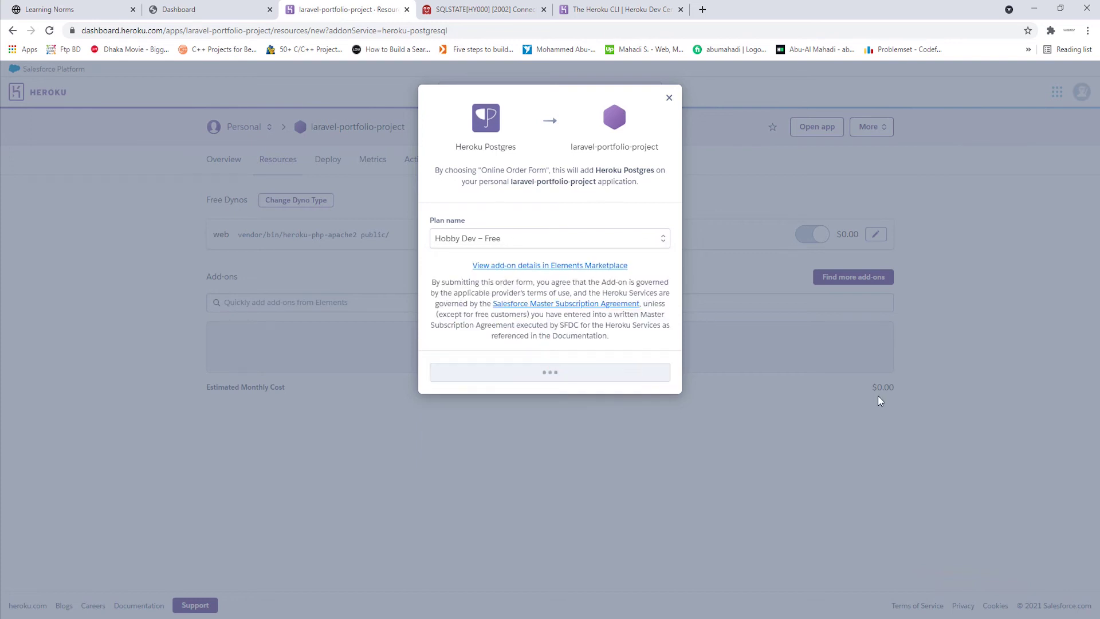
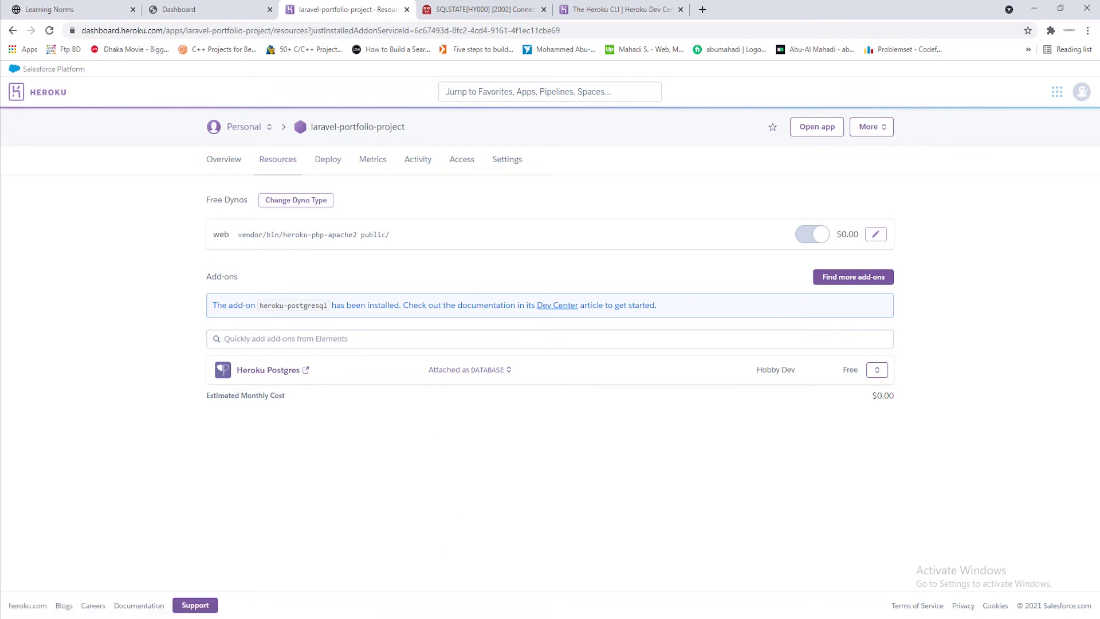
# Run heroku pg:credentials and then heroku pg:credentials:url in the terminal
pyautogui.click(405, 504)
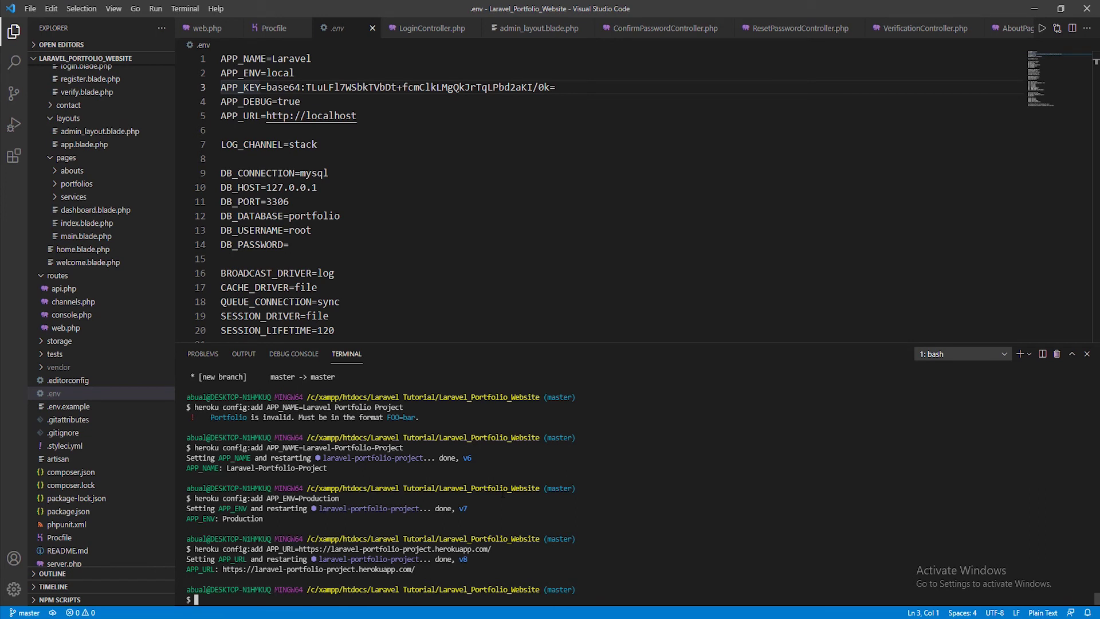
pyautogui.write('heroku pg:credentials')
pyautogui.press('Return')
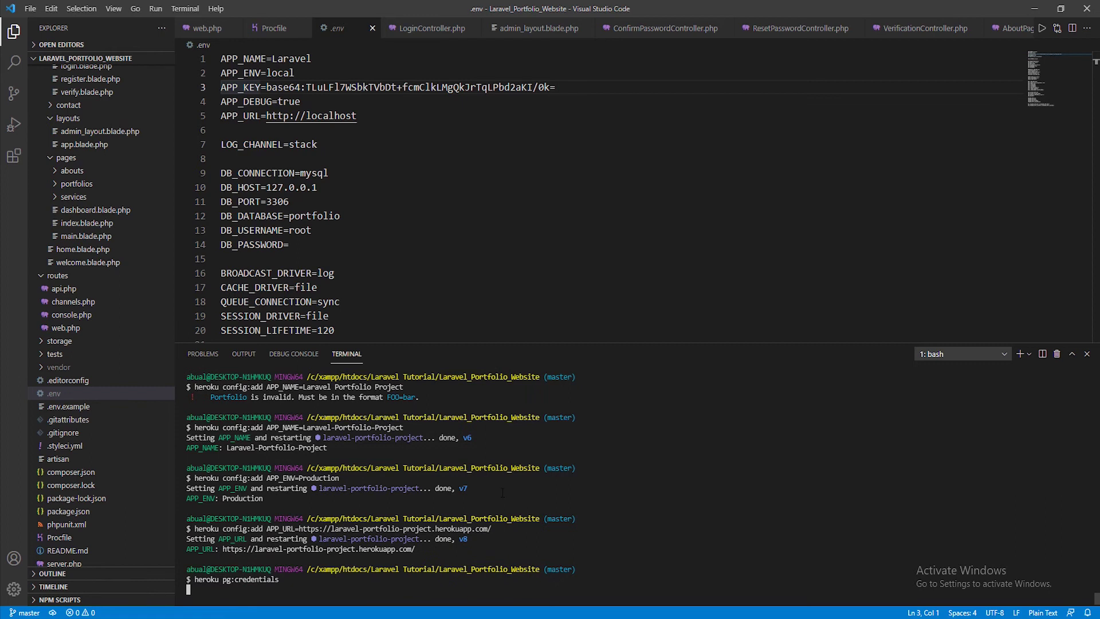
pyautogui.press('Up')
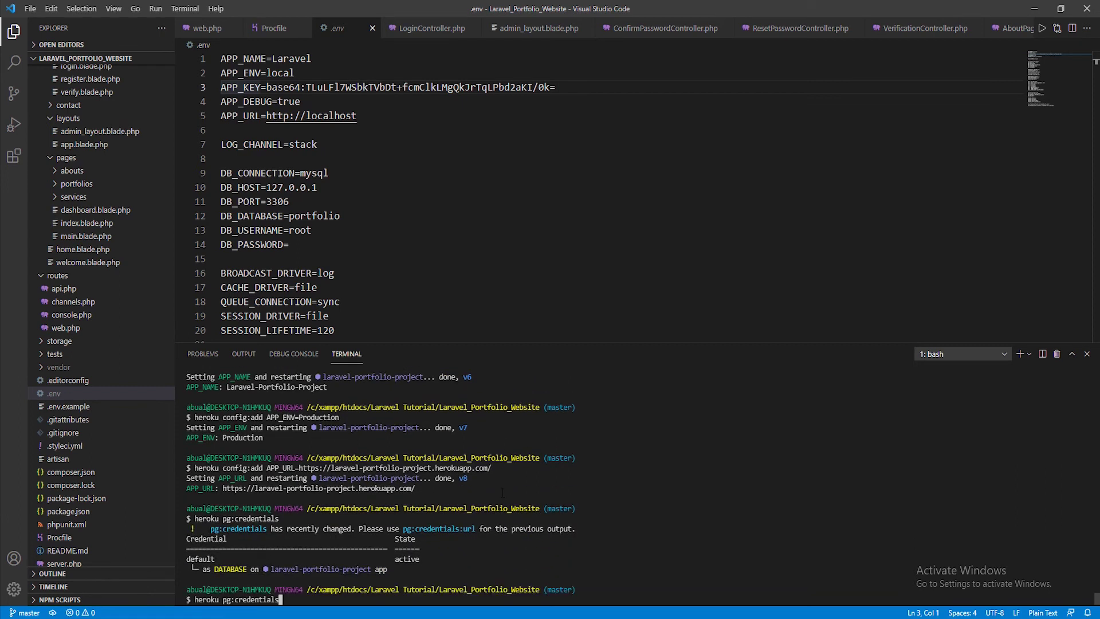
pyautogui.write(':url')
pyautogui.press('Return')
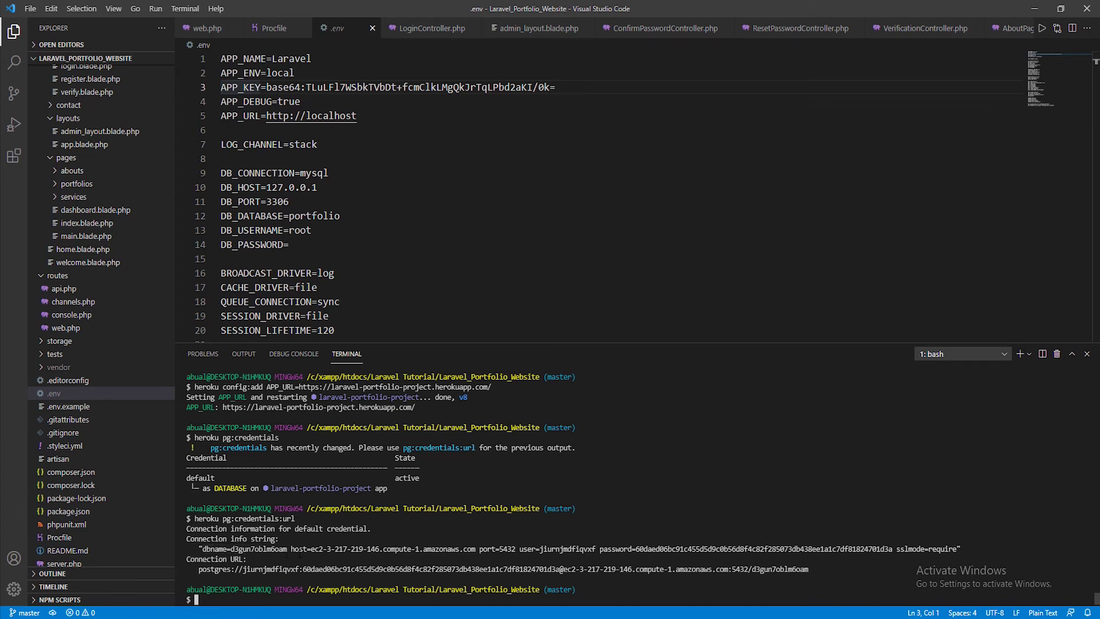
# Compare the printed dbname and port with the DB_ settings on .env lines 9–14
pyautogui.moveTo(202, 549); pyautogui.dragTo(312, 549)
pyautogui.click(496, 551)
pyautogui.moveTo(479, 549); pyautogui.dragTo(500, 549)
pyautogui.click(499, 550)
pyautogui.moveTo(221, 173); pyautogui.dragTo(289, 245)
pyautogui.click(289, 244)
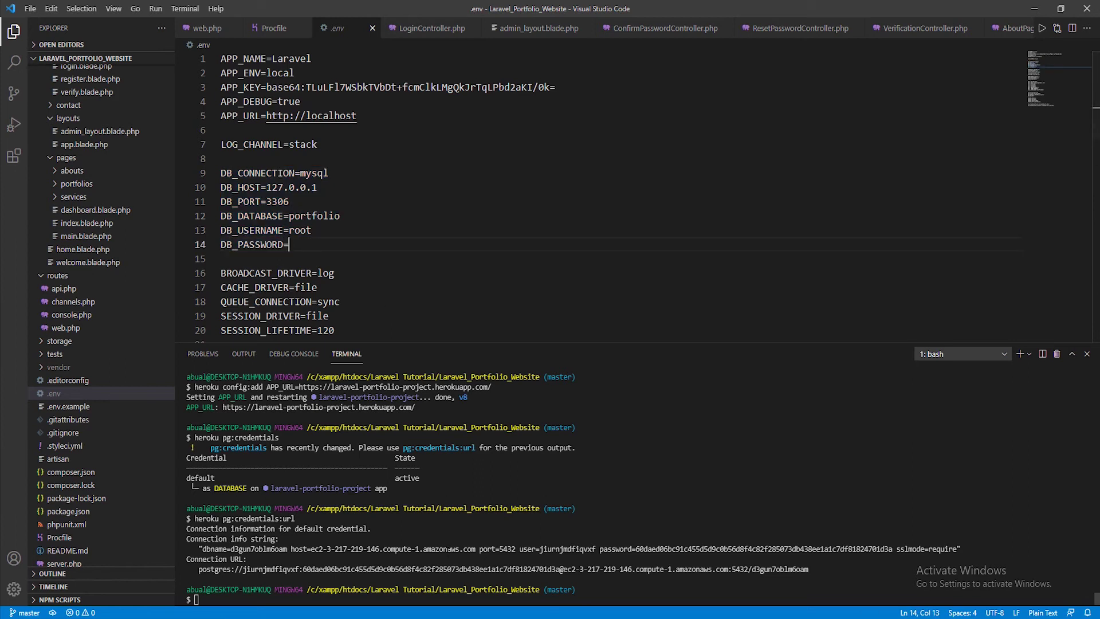
pyautogui.click(467, 549)
pyautogui.hotkey('alt', 'Tab')
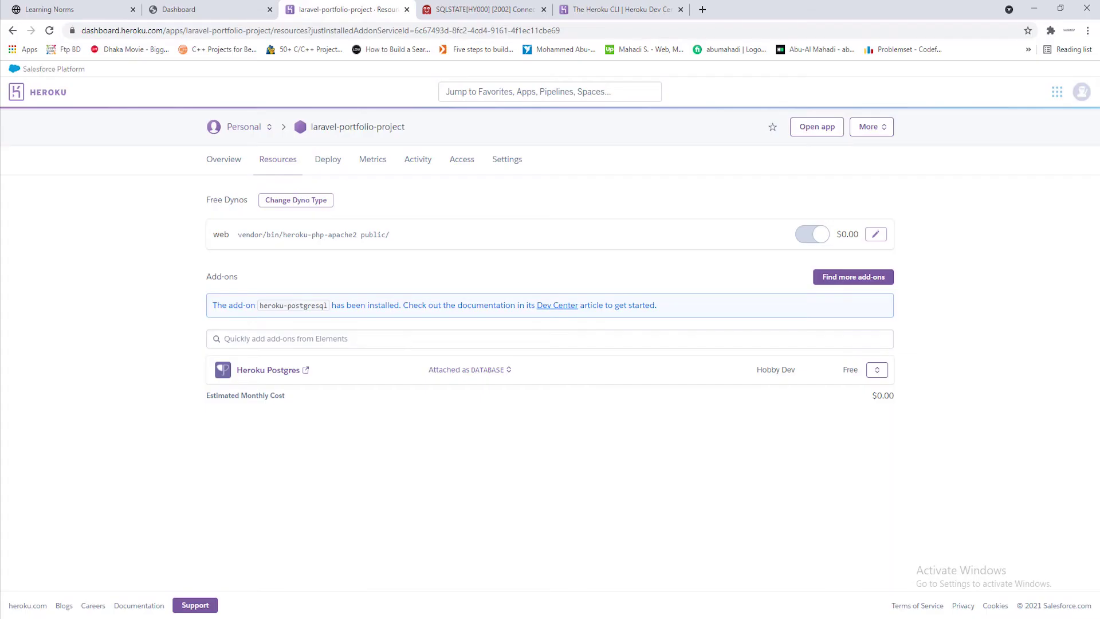
# Open the app's Settings and reveal its config vars to find DATABASE_URL
pyautogui.click(507, 160)
pyautogui.scroll(-2, 741, 280)
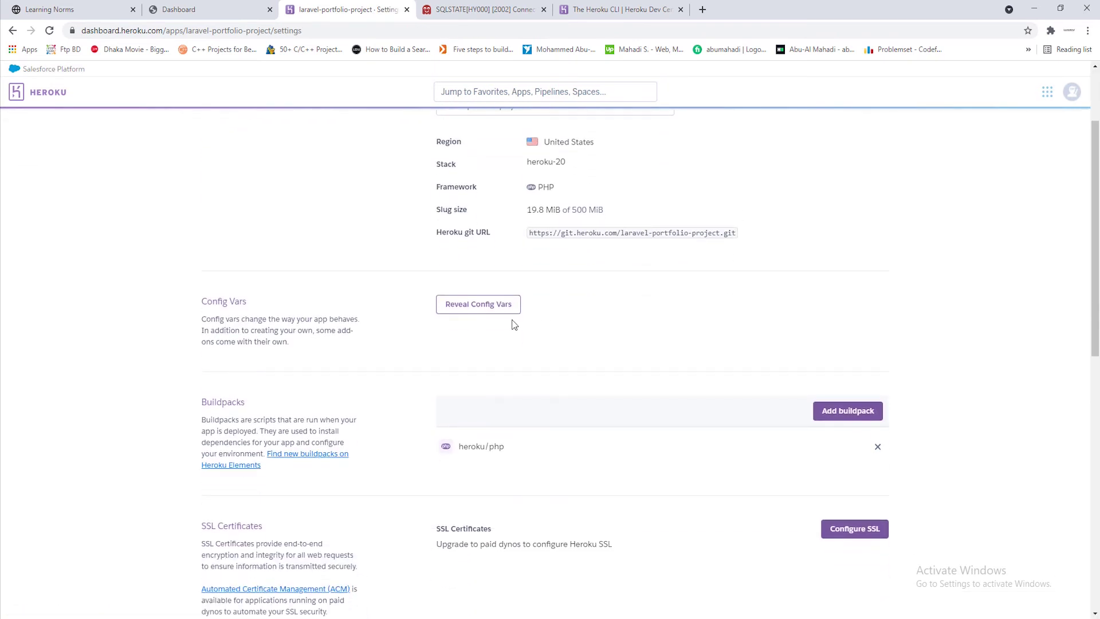
pyautogui.click(479, 304)
pyautogui.scroll(-2, 790, 363)
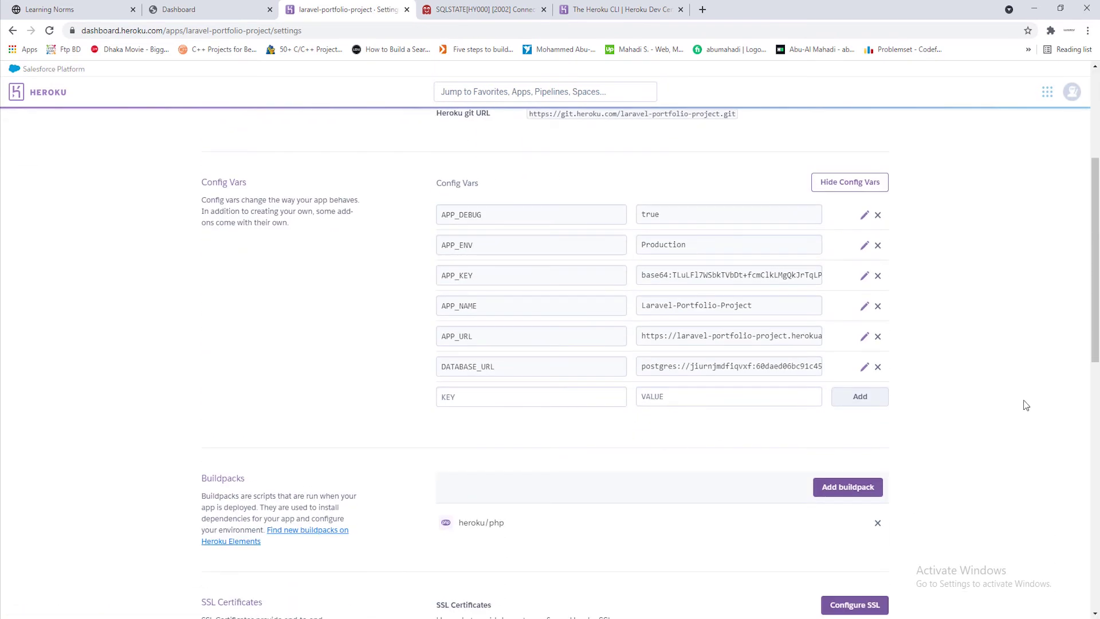
pyautogui.click(1034, 8)
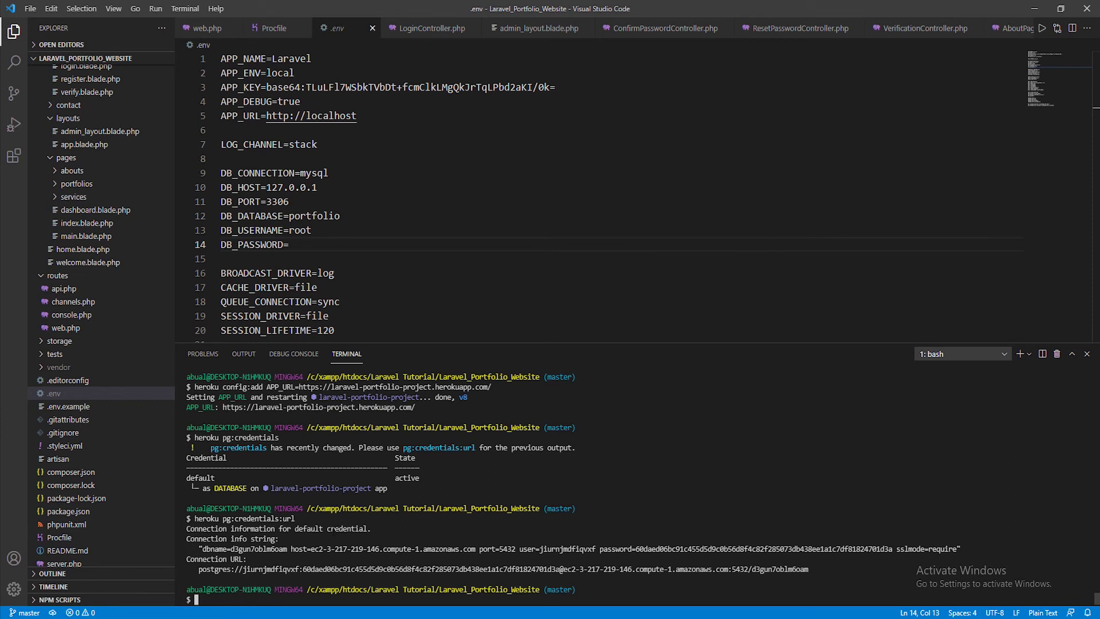
# Run heroku config:add DB_CONNECTION=pgsql in the terminal
pyautogui.write('heroku config:add')
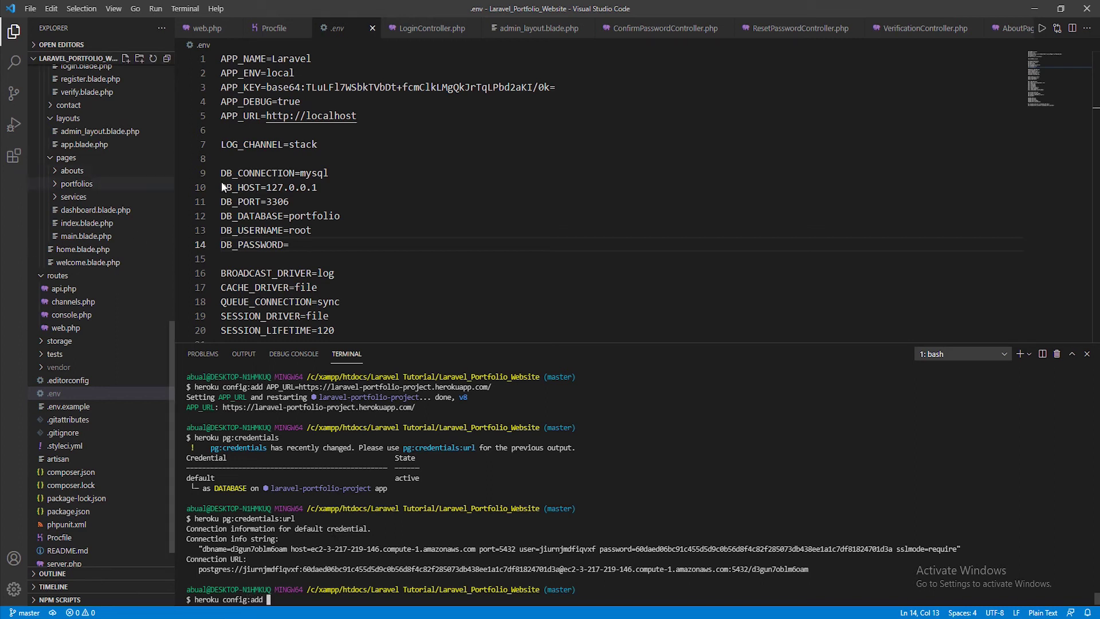
pyautogui.doubleClick(258, 172)
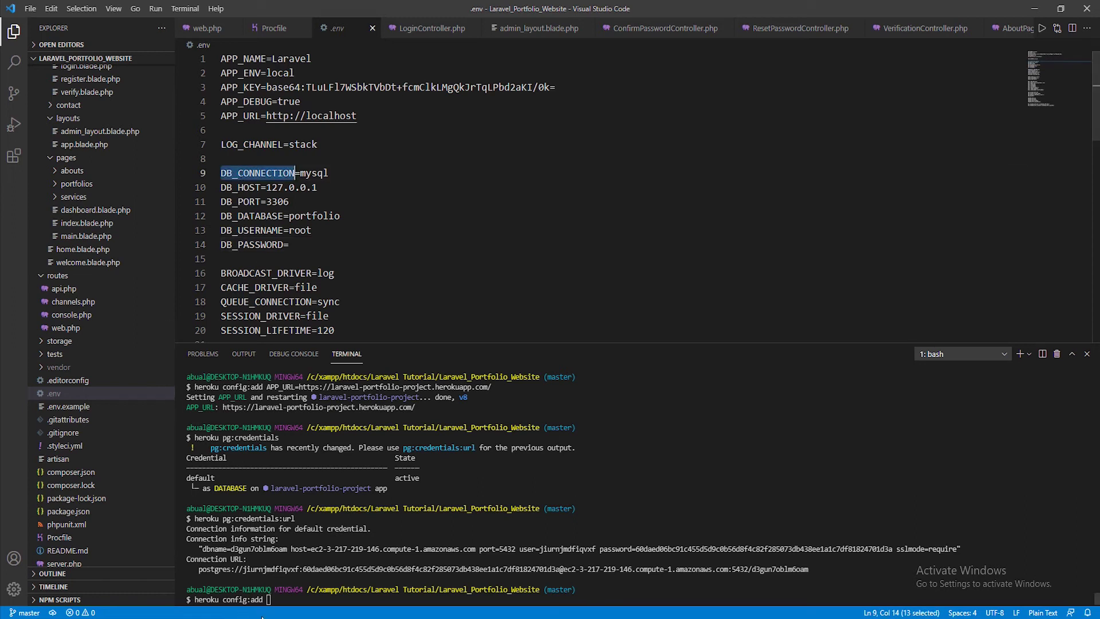
pyautogui.write('DB_CONNECTION')
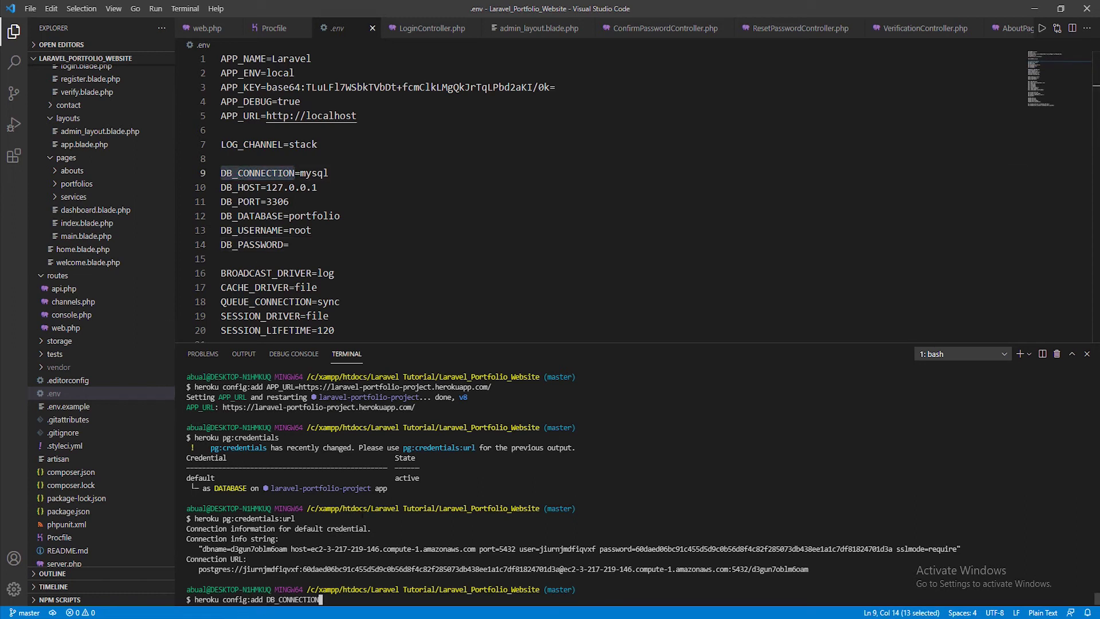
pyautogui.write('=pgsql')
pyautogui.press('Return')
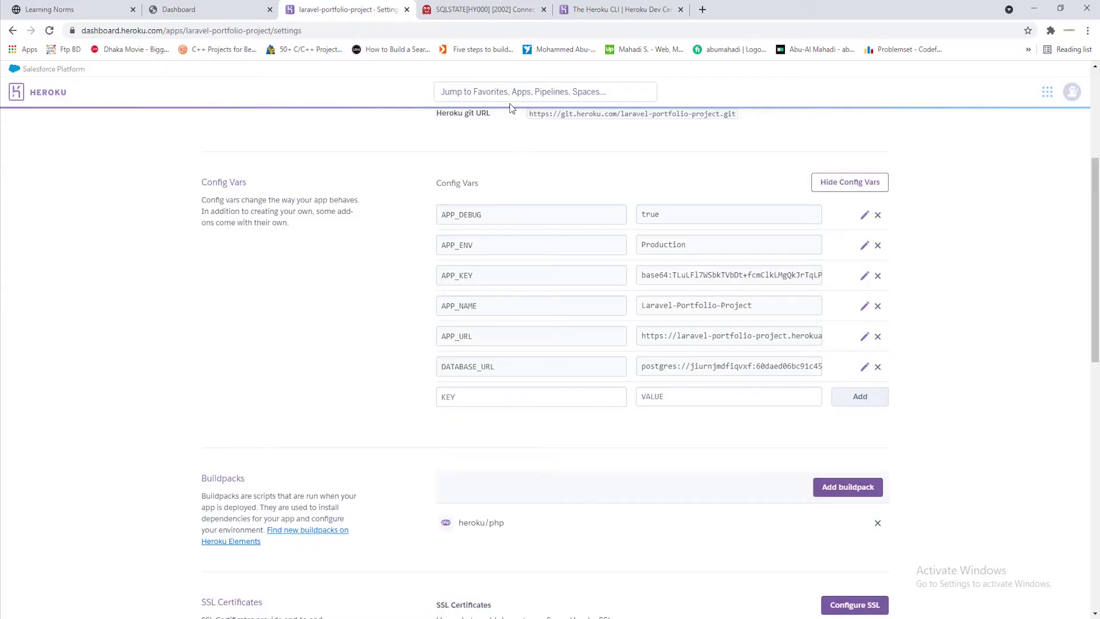
# View the DATABASE_URL value in its edit panel and cancel without changes
pyautogui.click(864, 367)
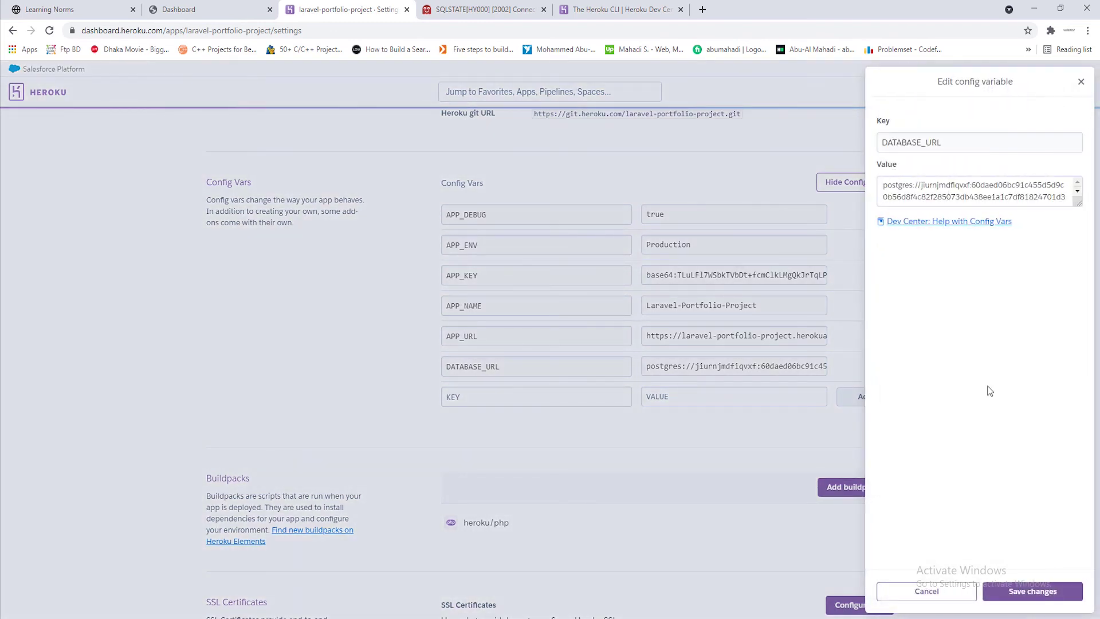
pyautogui.click(961, 599)
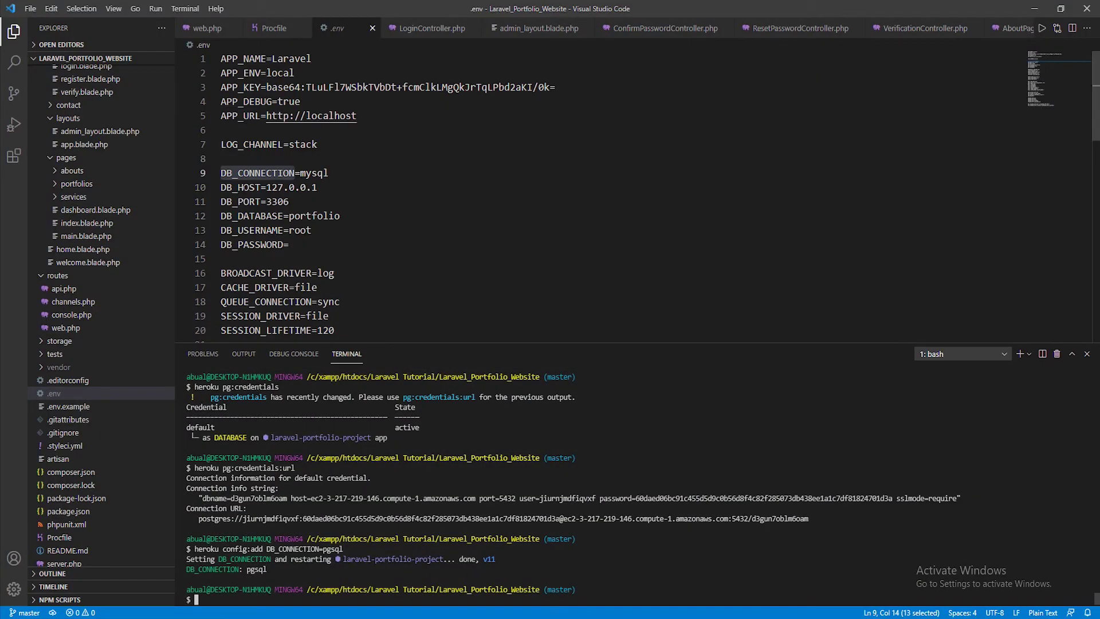
# Set the DB_HOST config var to the Postgres hostname from the credentials output
pyautogui.doubleClick(241, 188)
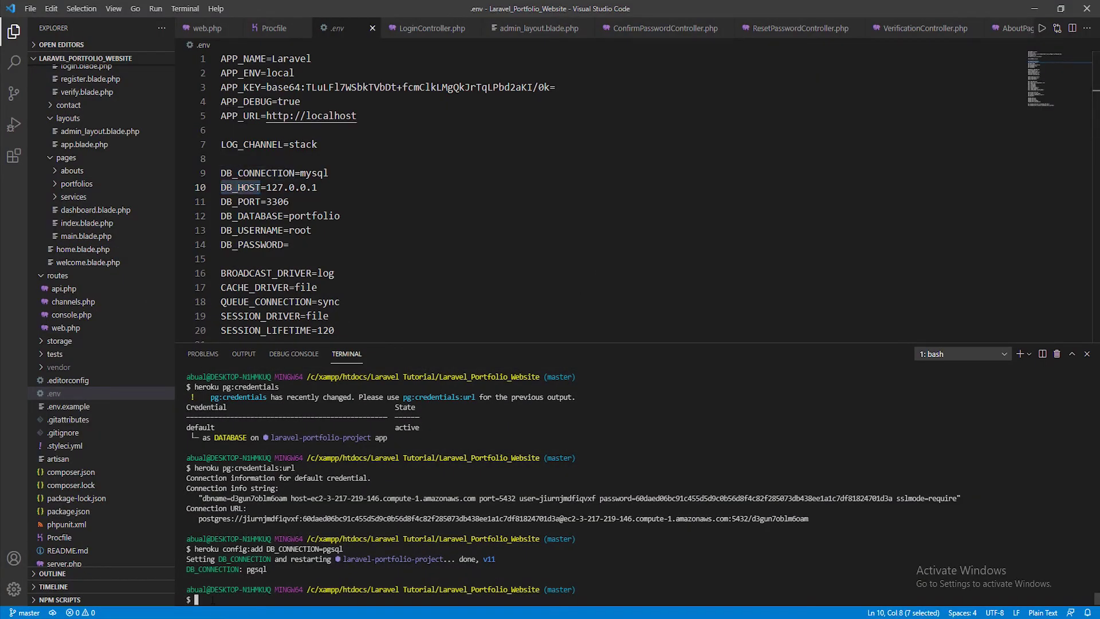
pyautogui.write('heroku config:add DB_HOST=')
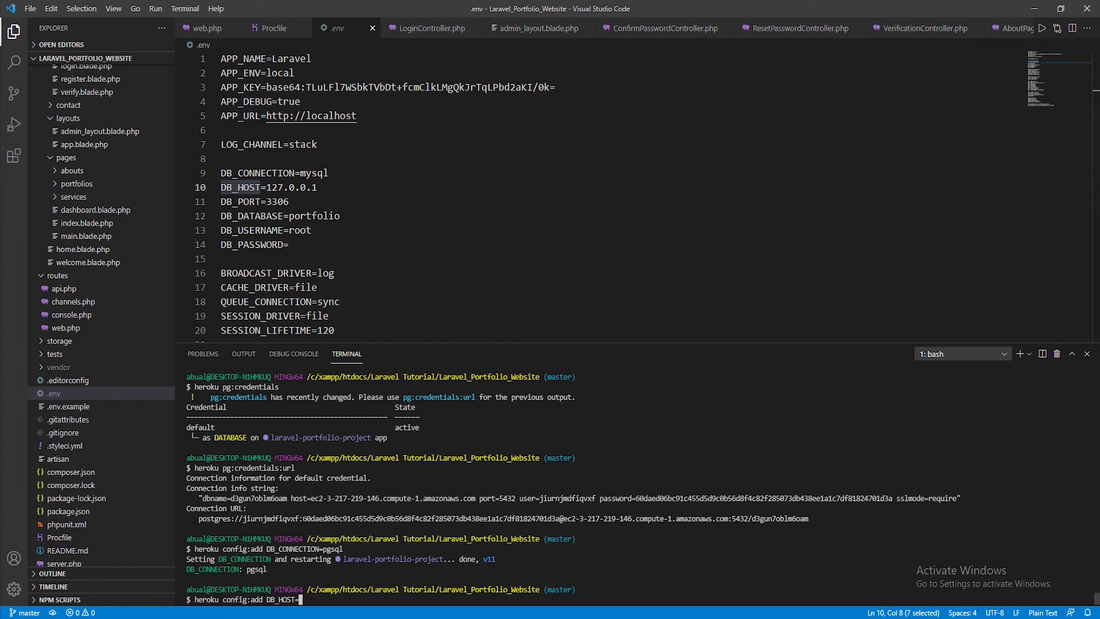
pyautogui.doubleClick(393, 498)
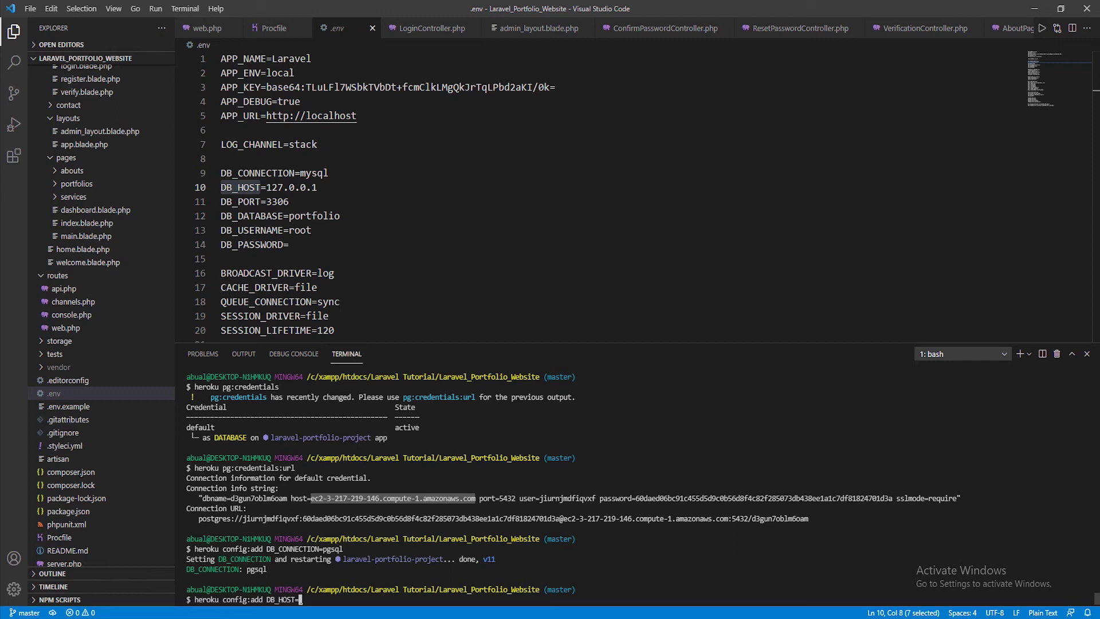
pyautogui.hotkey('ctrl', 'c')
pyautogui.hotkey('ctrl', 'v')
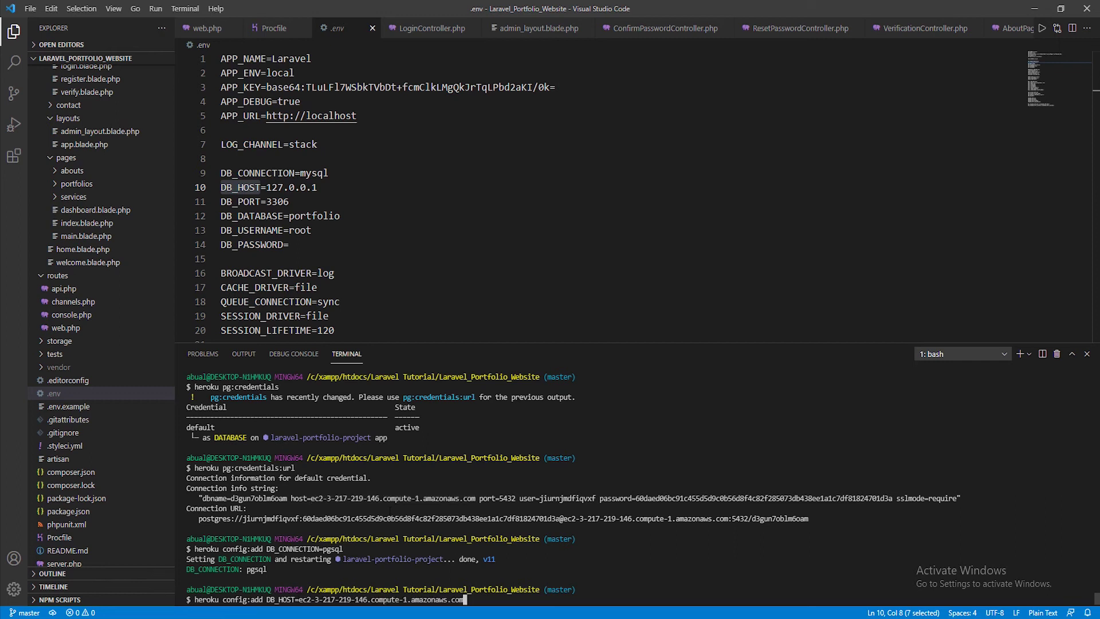
pyautogui.press('Return')
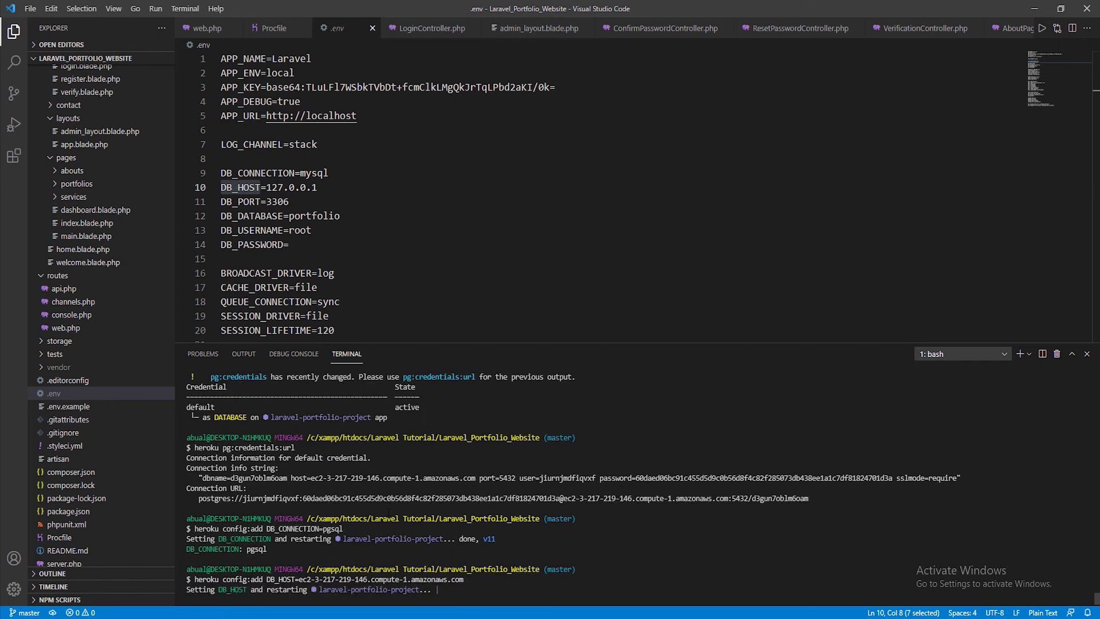
# Set the DB_PORT config var to 5432
pyautogui.doubleClick(241, 202)
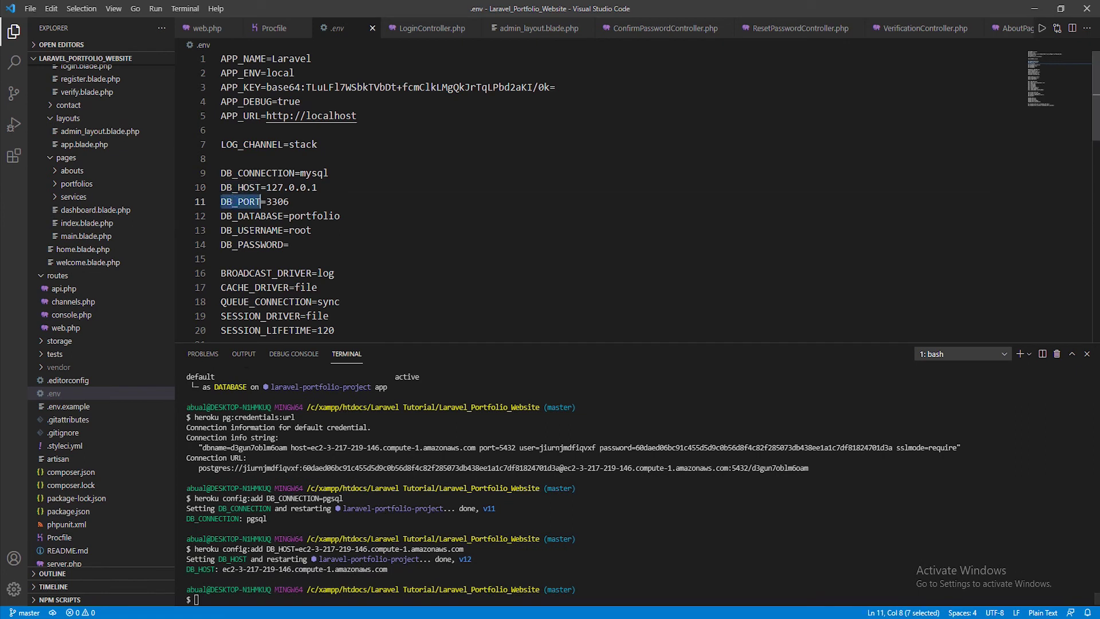
pyautogui.write('heroku config:add DB_PORT=')
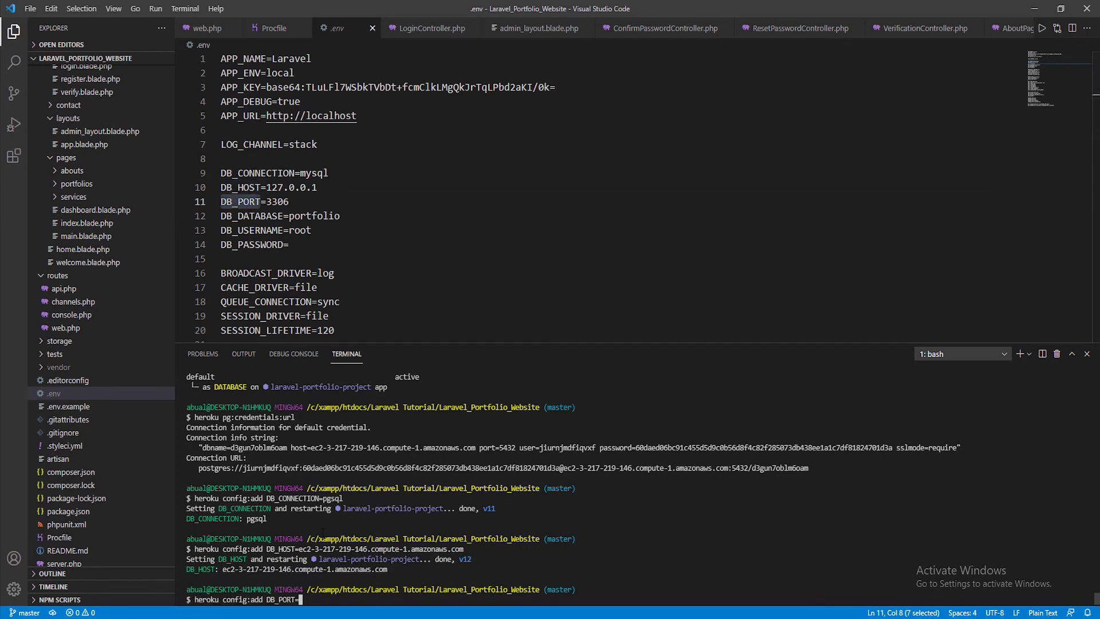
pyautogui.moveTo(499, 448); pyautogui.dragTo(516, 447)
pyautogui.hotkey('ctrl', 'c')
pyautogui.hotkey('ctrl', 'v')
pyautogui.press('Return')
# Set the DB_DATABASE config var to the Postgres database name
pyautogui.doubleClick(252, 215)
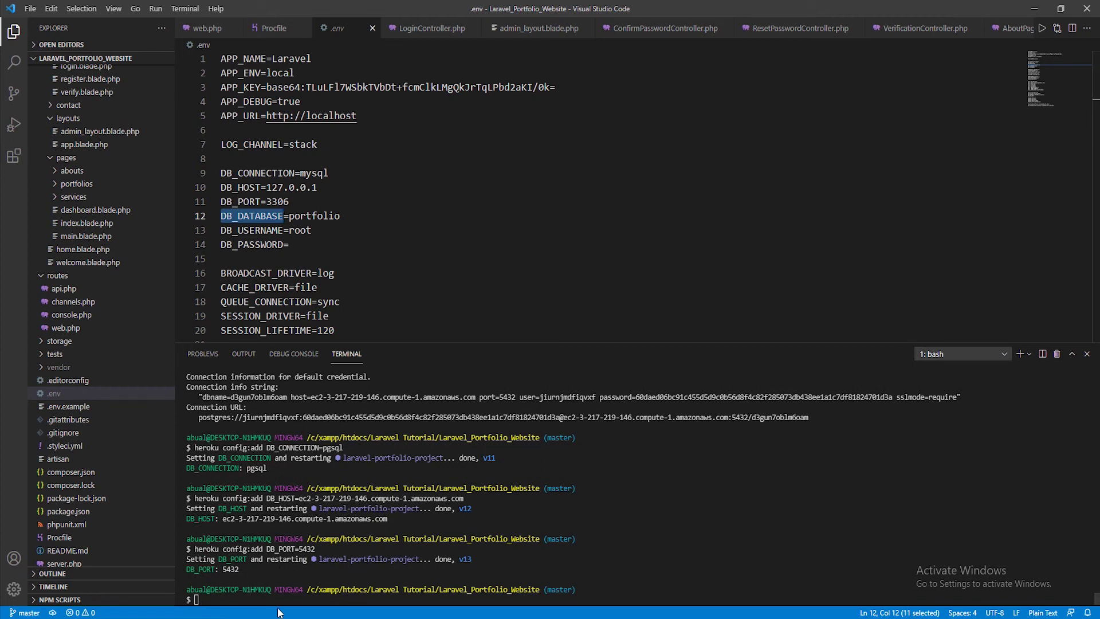
pyautogui.click(308, 574)
pyautogui.write('heroku config:add DB_DATABASE')
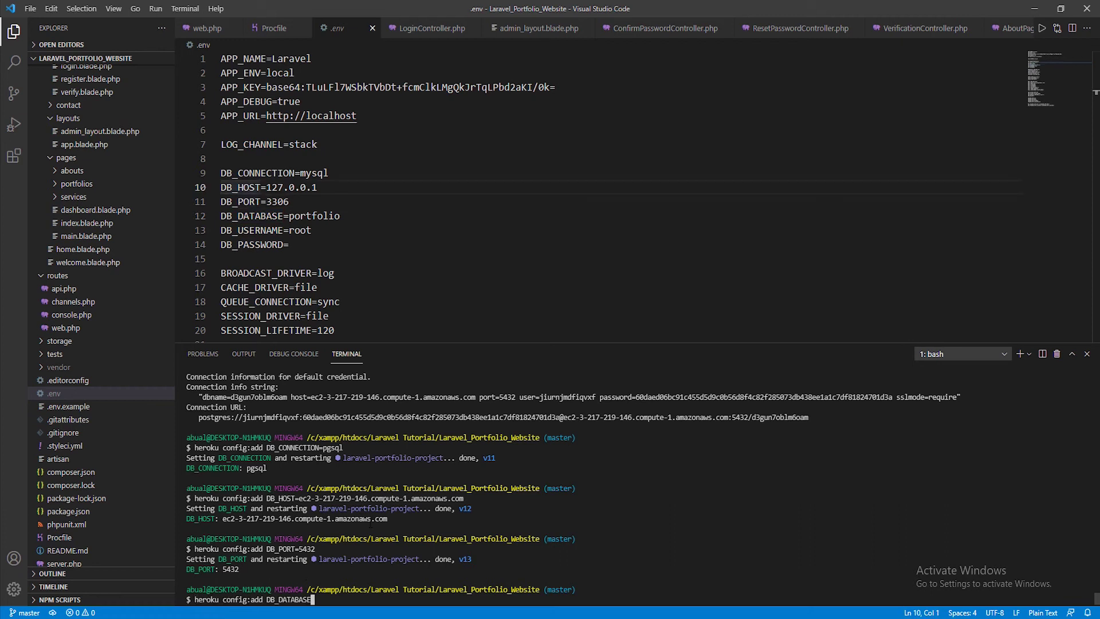
pyautogui.write('=')
pyautogui.moveTo(230, 397); pyautogui.dragTo(287, 397)
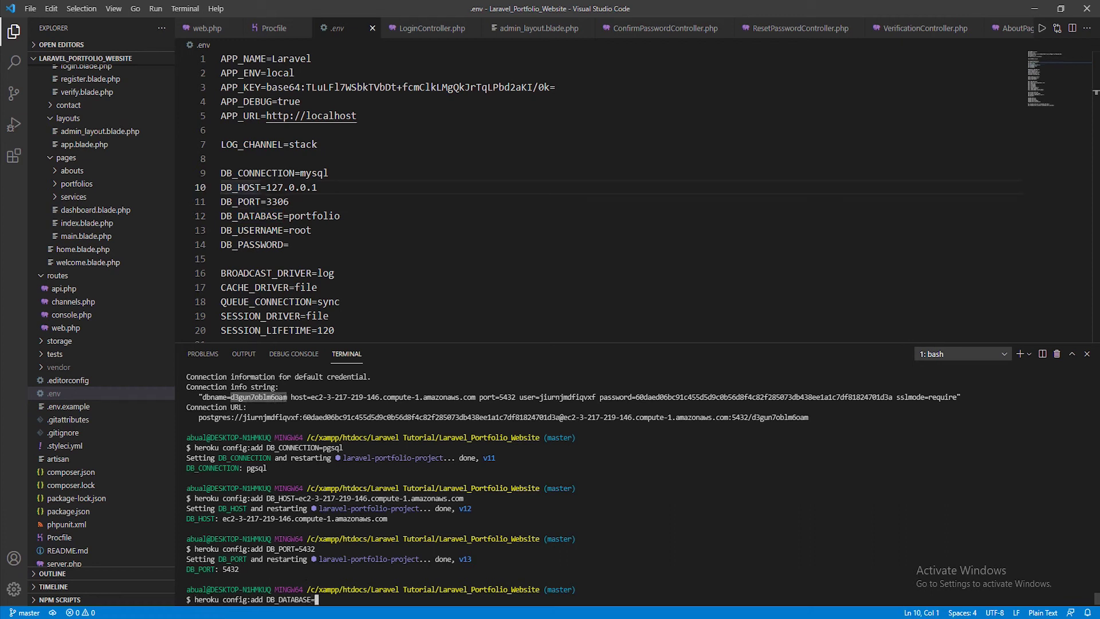
pyautogui.hotkey('ctrl', 'c')
pyautogui.hotkey('ctrl', 'v')
pyautogui.press('Return')
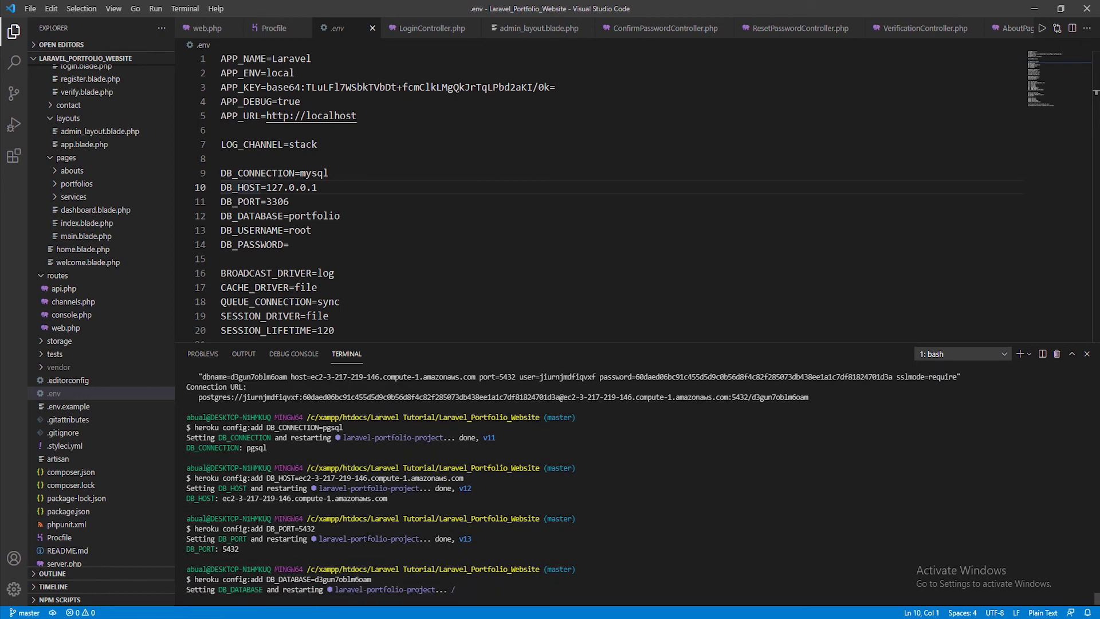
pyautogui.scroll(2, 268, 598)
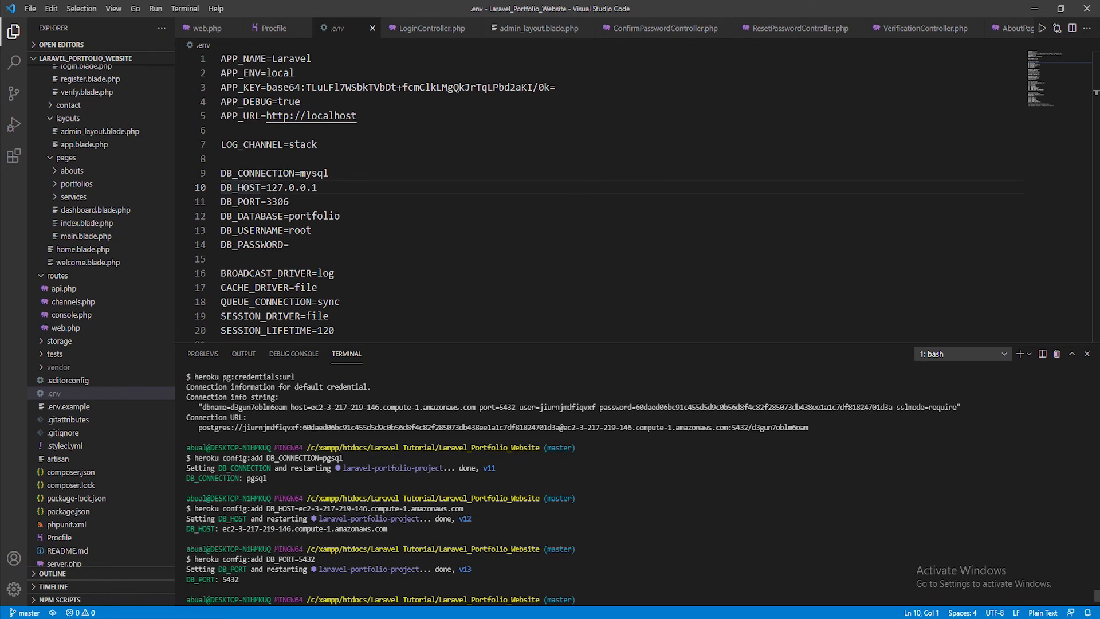
pyautogui.scroll(-2, 378, 515)
# Set the DB_USERNAME config var to the database username from the credentials
pyautogui.doubleClick(252, 230)
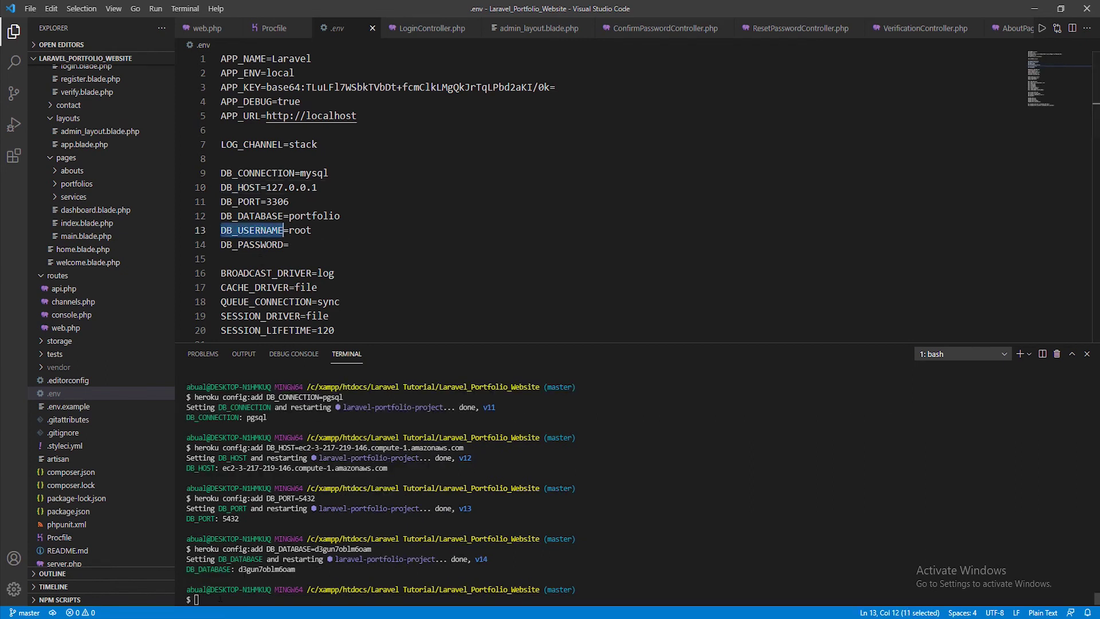
pyautogui.write('heroku config:add DB_USERNAME')
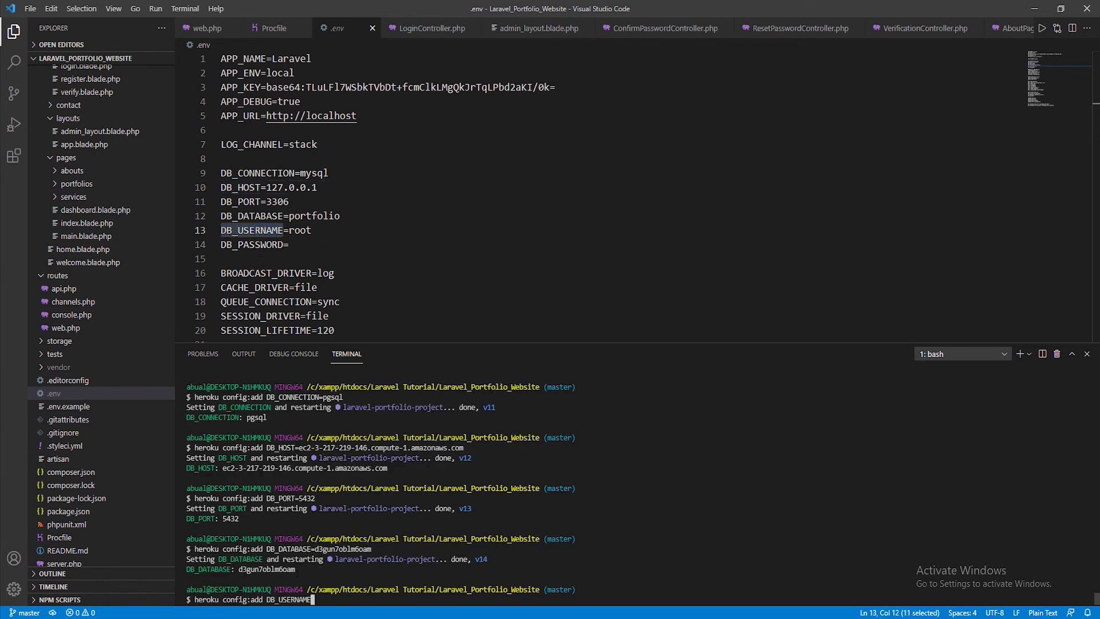
pyautogui.write('=')
pyautogui.scroll(4, 394, 538)
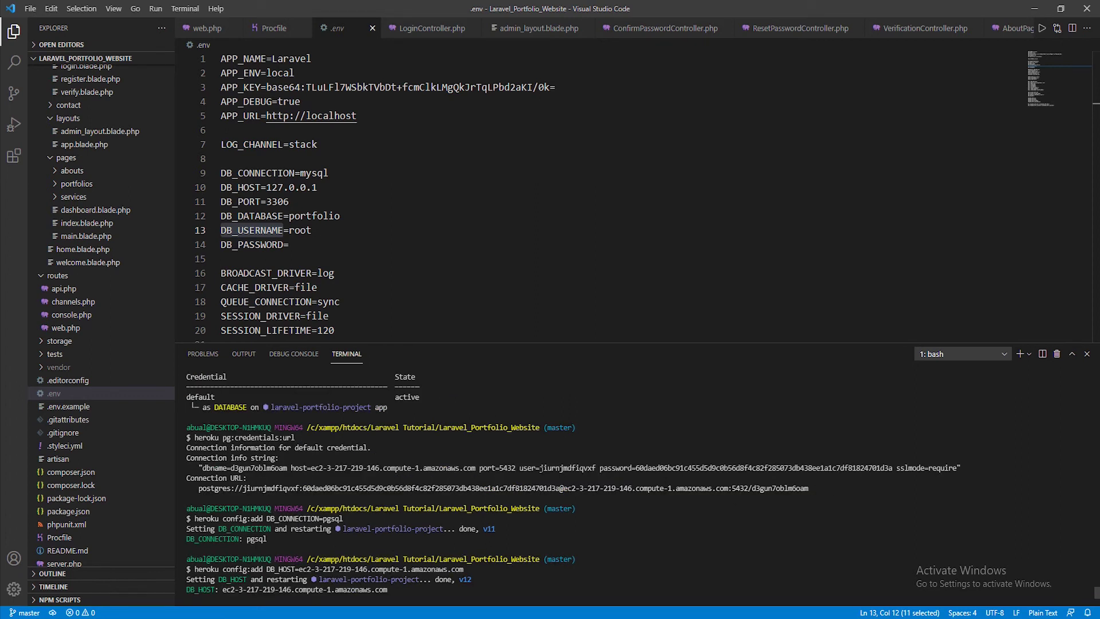
pyautogui.moveTo(539, 468); pyautogui.dragTo(596, 468)
pyautogui.hotkey('ctrl', 'c')
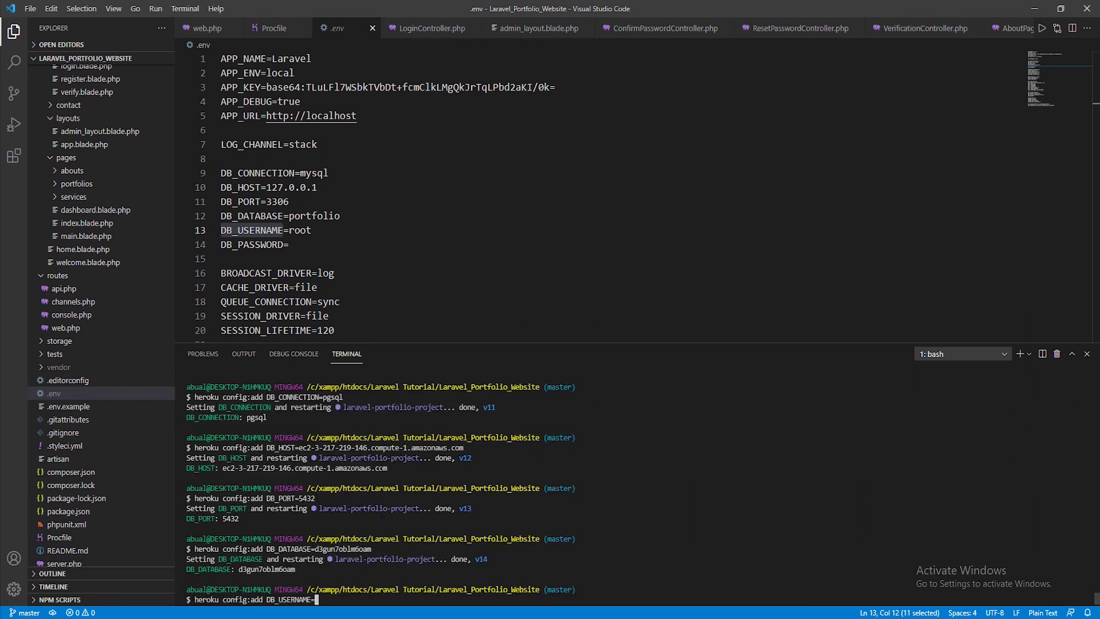
pyautogui.hotkey('ctrl', 'v')
pyautogui.press('Return')
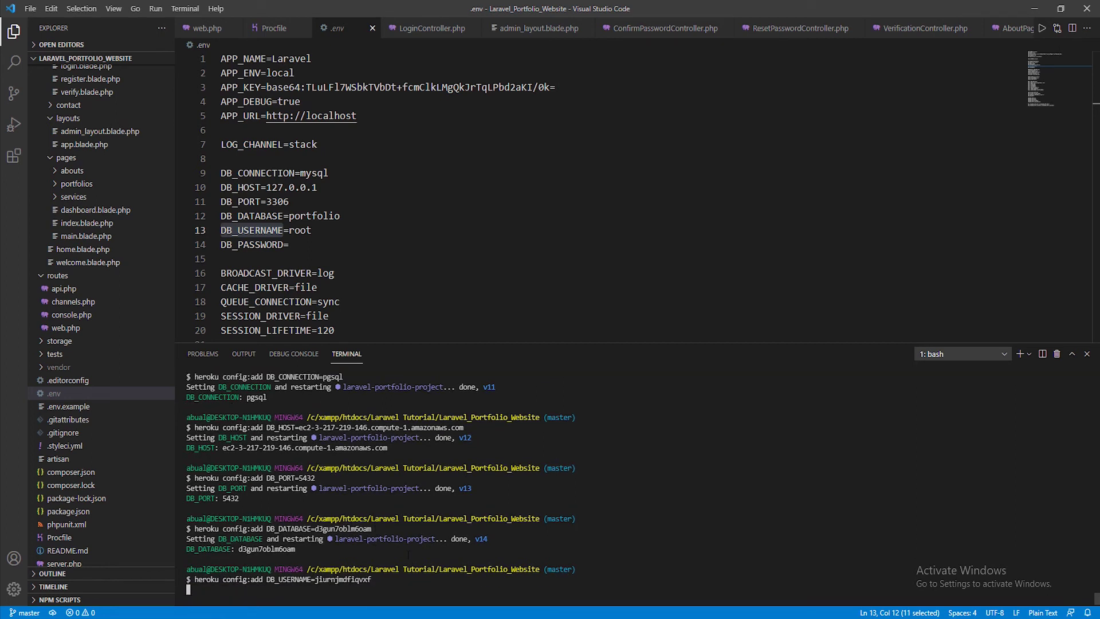
# Set the DB_PASSWORD config var to the database password from the credentials
pyautogui.doubleClick(252, 245)
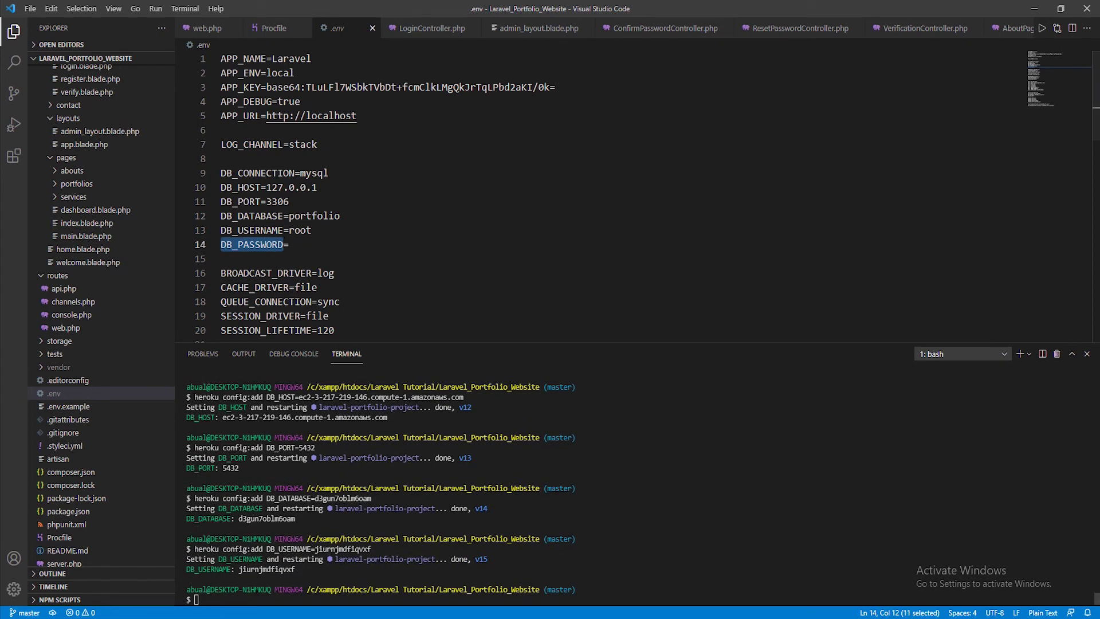
pyautogui.click(320, 572)
pyautogui.write('heroku config:add')
pyautogui.hotkey('ctrl', 'v')
pyautogui.write('=')
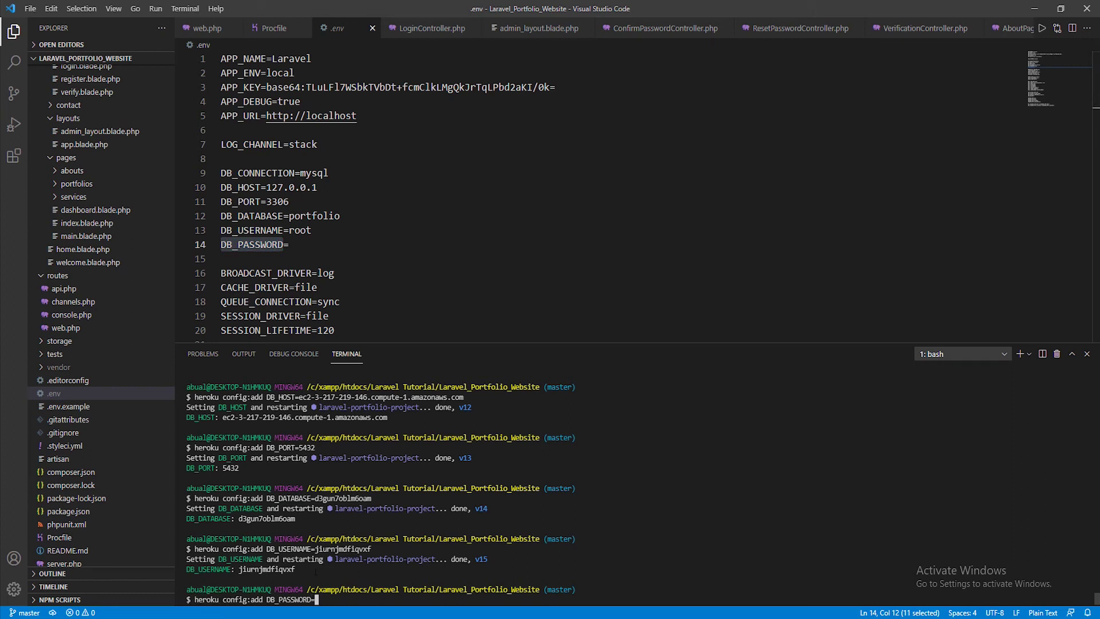
pyautogui.scroll(4, 321, 570)
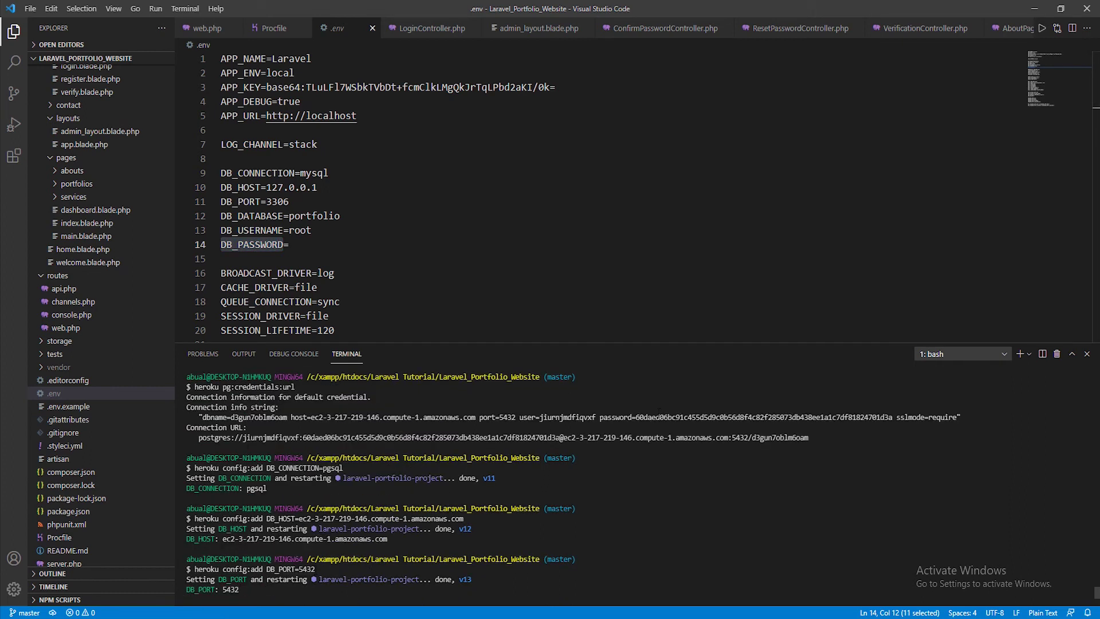
pyautogui.moveTo(635, 418); pyautogui.dragTo(892, 418)
pyautogui.scroll(-4, 278, 524)
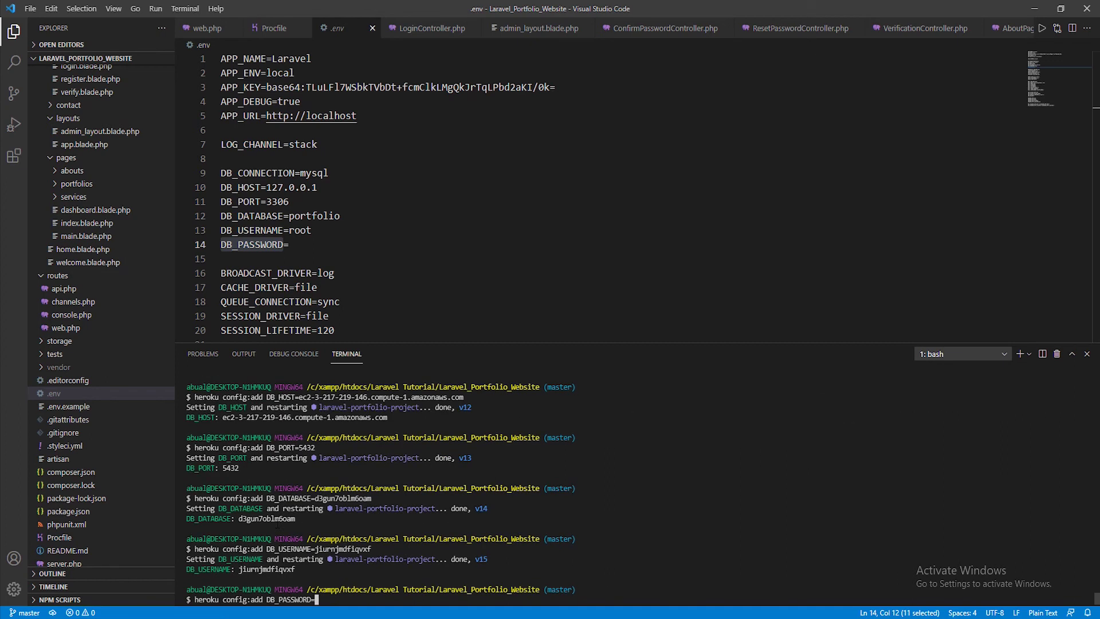
pyautogui.hotkey('ctrl', 'v')
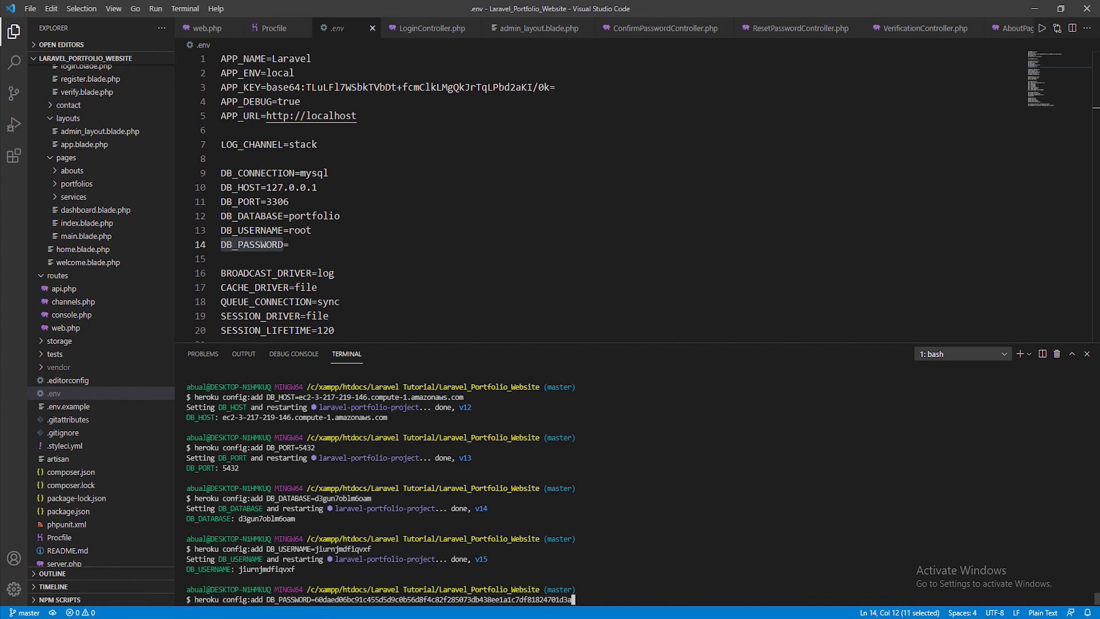
pyautogui.press('Return')
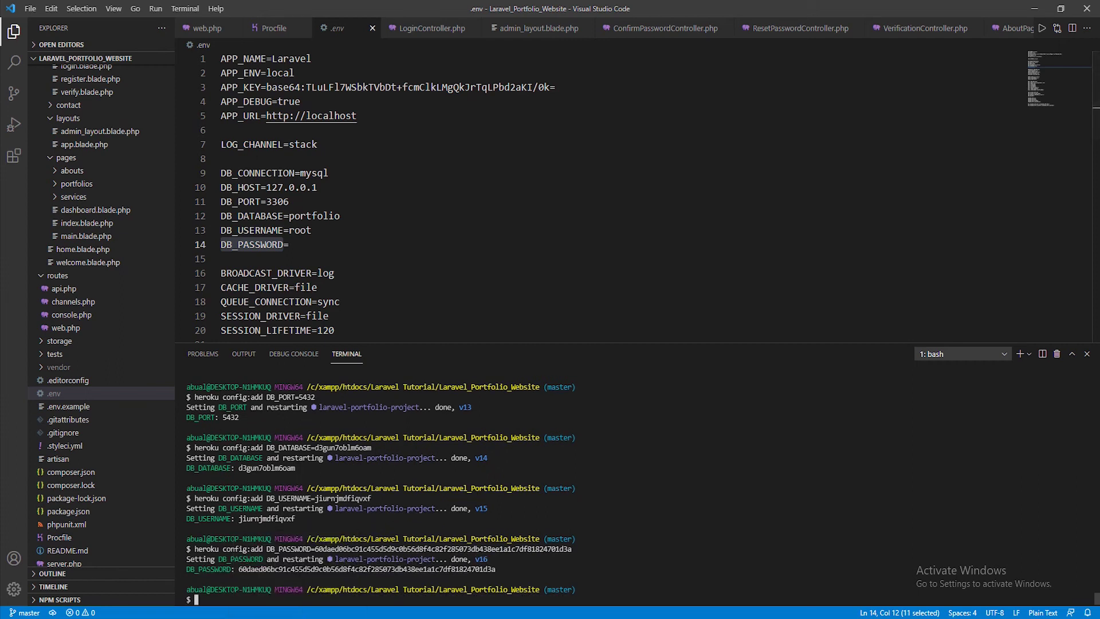
pyautogui.hotkey('alt', 'Tab')
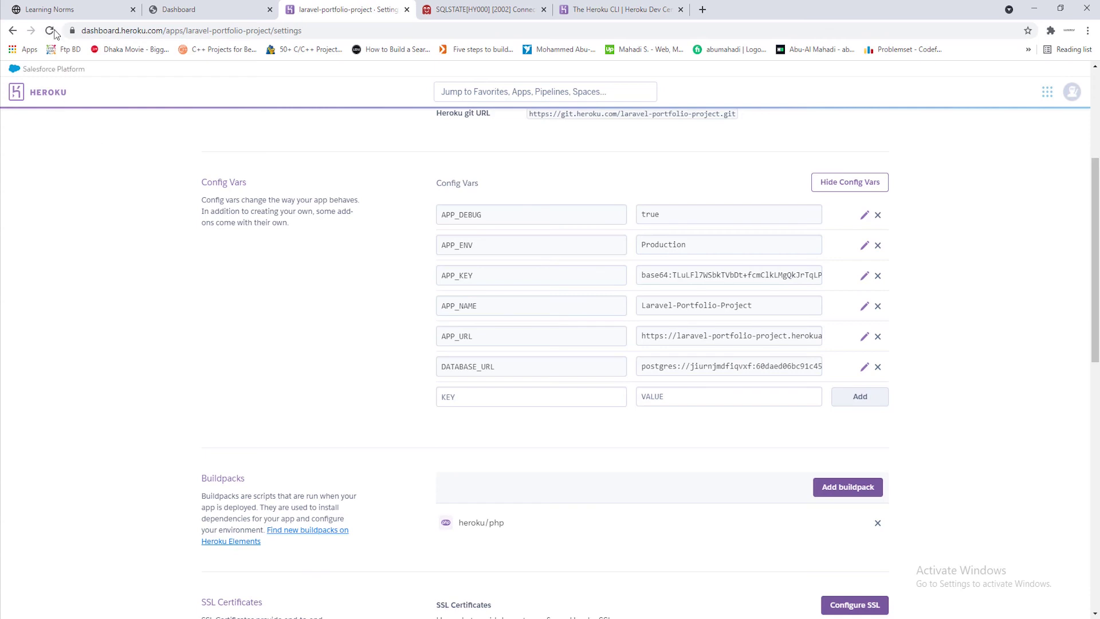
# Reload Settings to check the new DB_ config vars, then reload the app's error page
pyautogui.click(49, 31)
pyautogui.scroll(-2, 586, 325)
pyautogui.click(481, 308)
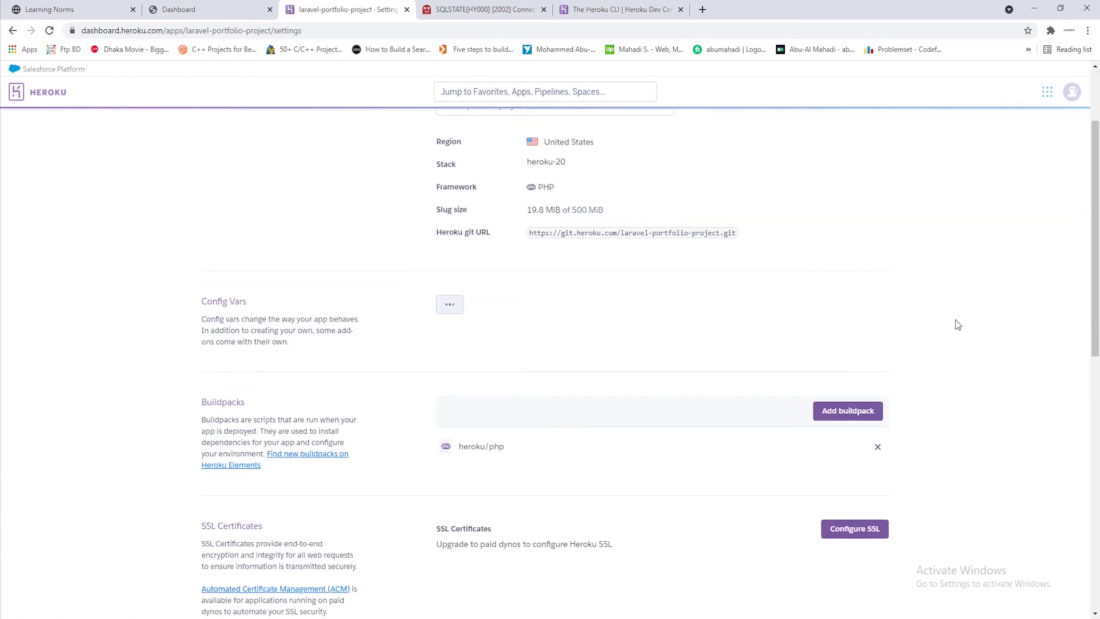
pyautogui.scroll(-3, 957, 323)
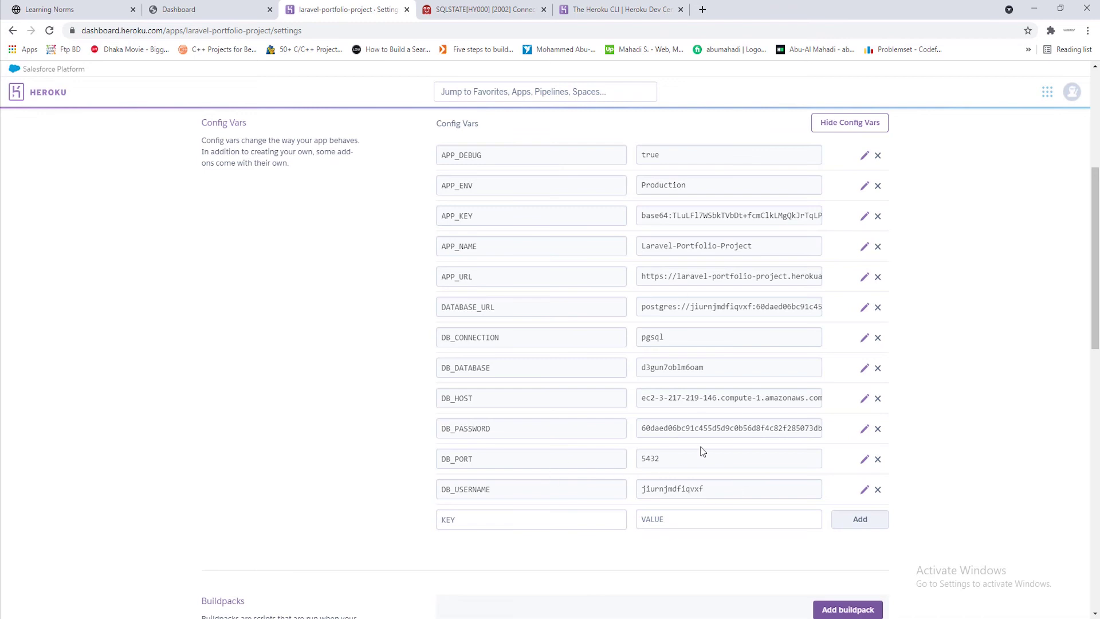
pyautogui.scroll(2, 348, 433)
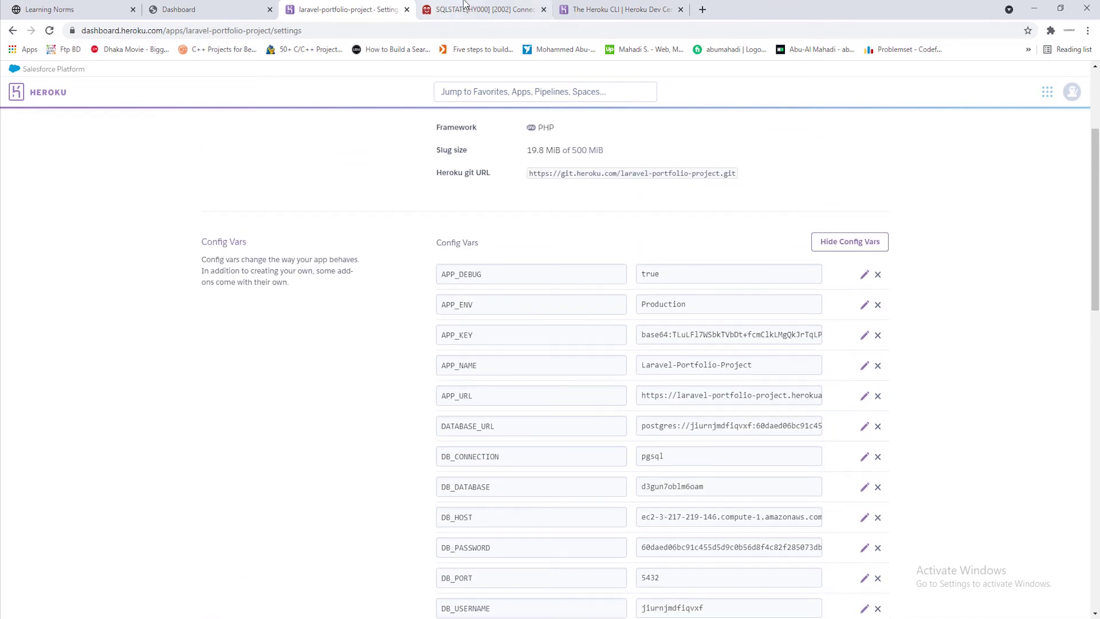
pyautogui.hotkey('ctrl', 'Tab')
pyautogui.press('F5')
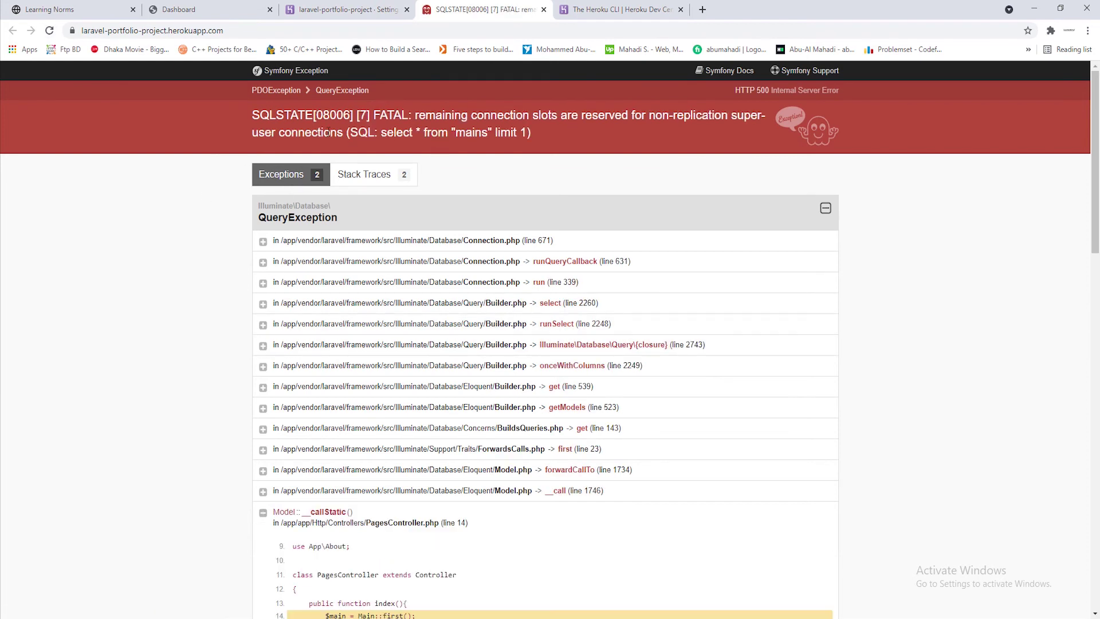
# Read the SQLSTATE[08006] connection-slots error, then minimize Chrome
pyautogui.click(436, 132)
pyautogui.click(1034, 8)
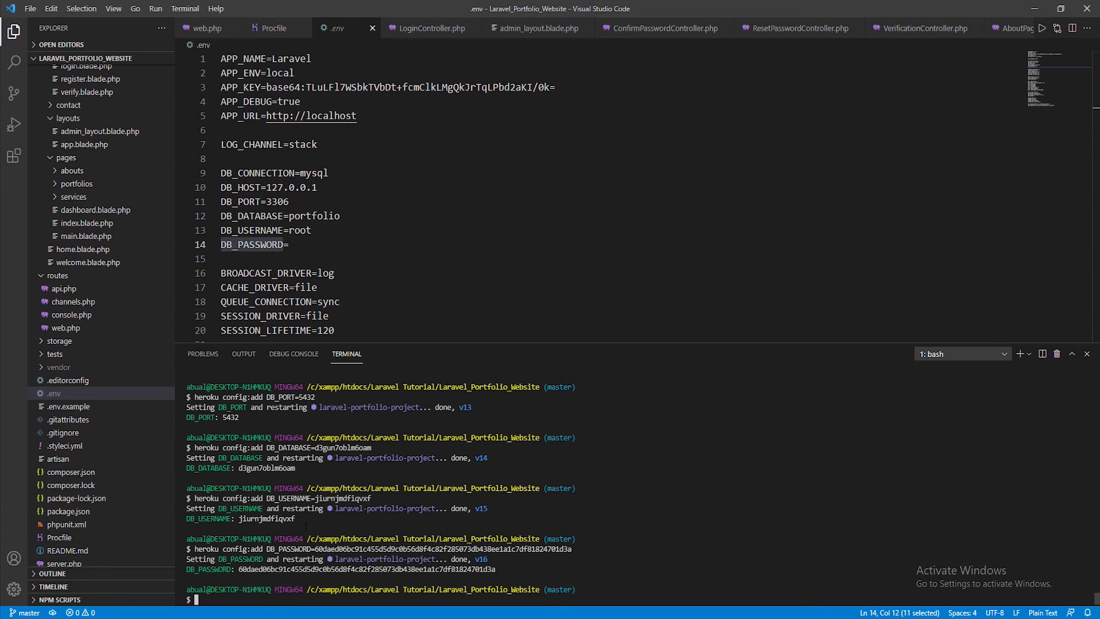
# Run heroku run php artisan migrate to create the app's tables on Heroku
pyautogui.write('heroku run ')
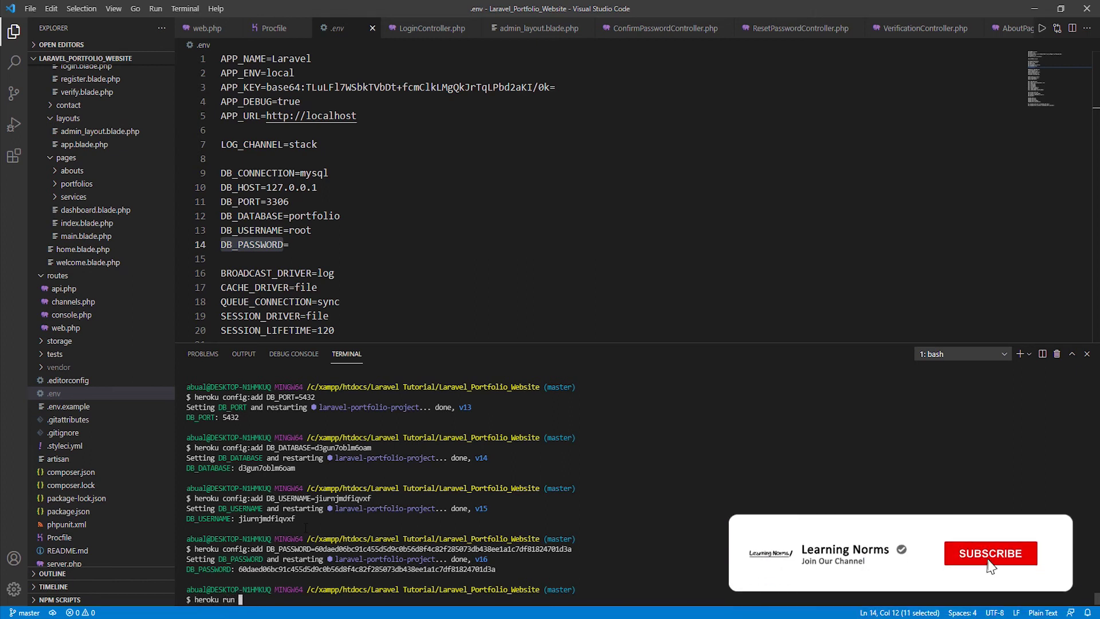
pyautogui.write('php arti')
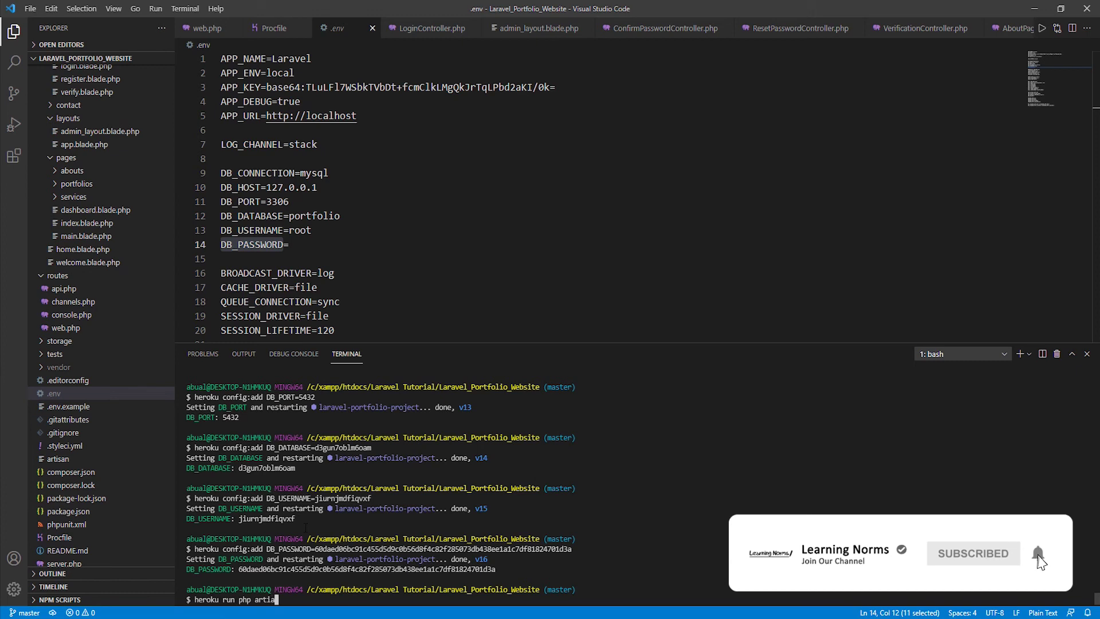
pyautogui.write('san mig')
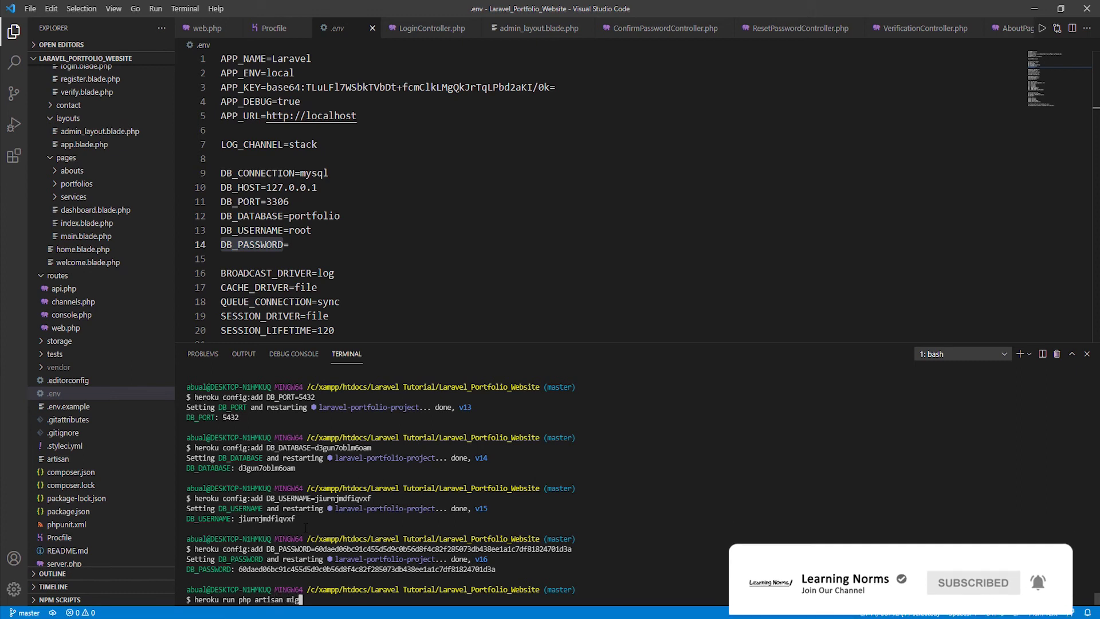
pyautogui.write('rate')
pyautogui.press('Return')
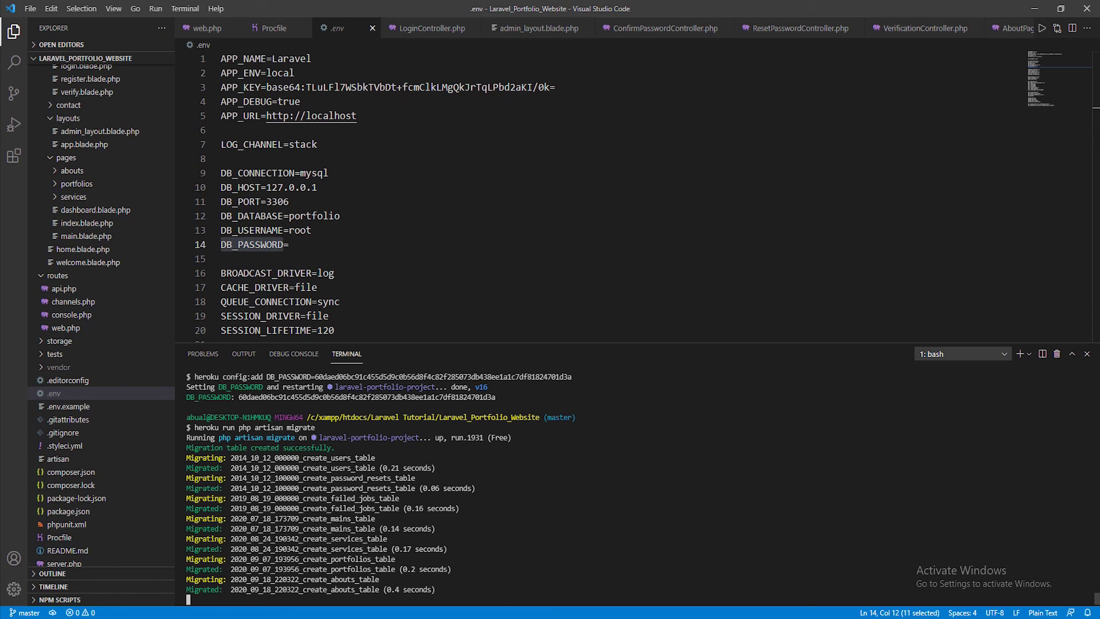
pyautogui.hotkey('alt', 'Tab')
# Reload the live app and go to its /login page
pyautogui.click(50, 31)
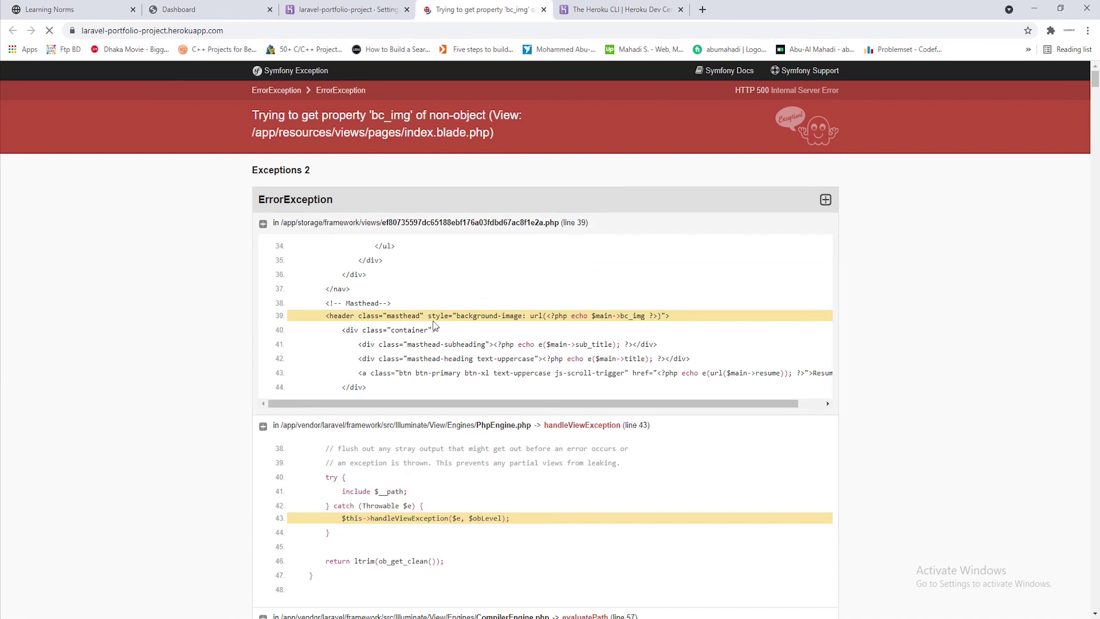
pyautogui.moveTo(553, 327); pyautogui.dragTo(528, 327)
pyautogui.click(540, 322)
pyautogui.click(664, 327)
pyautogui.click(549, 327)
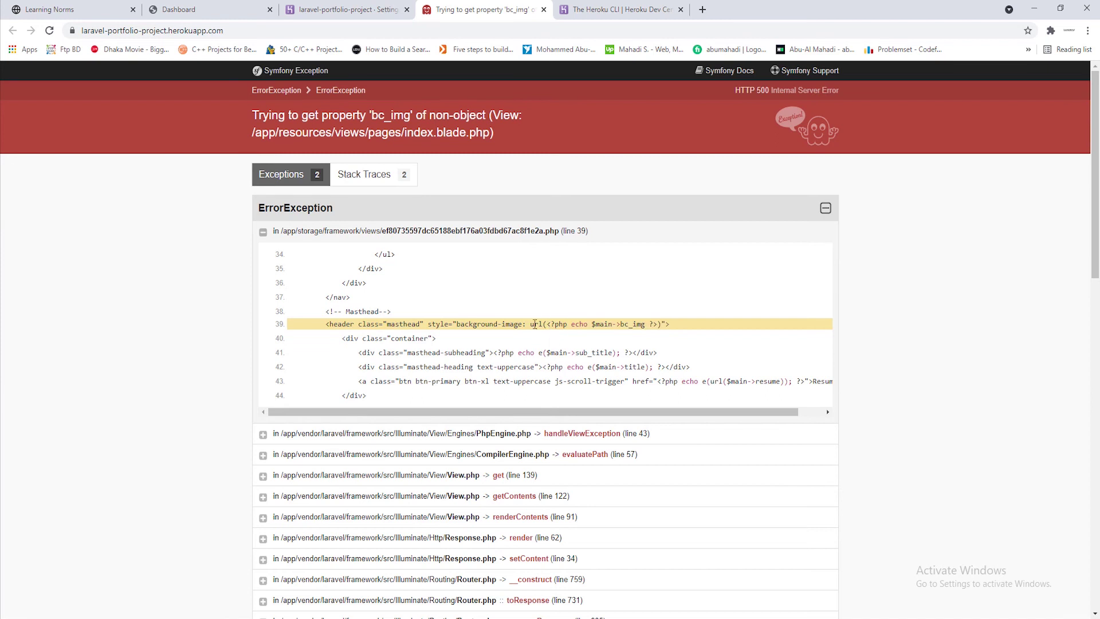
pyautogui.click(252, 32)
pyautogui.click(252, 32)
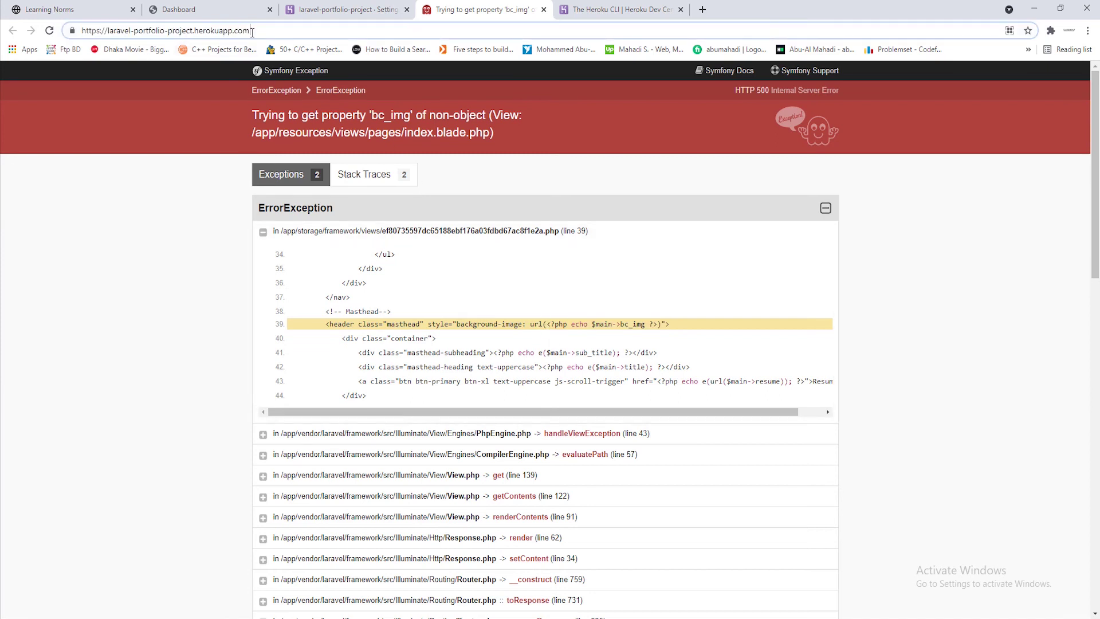
pyautogui.write('/login')
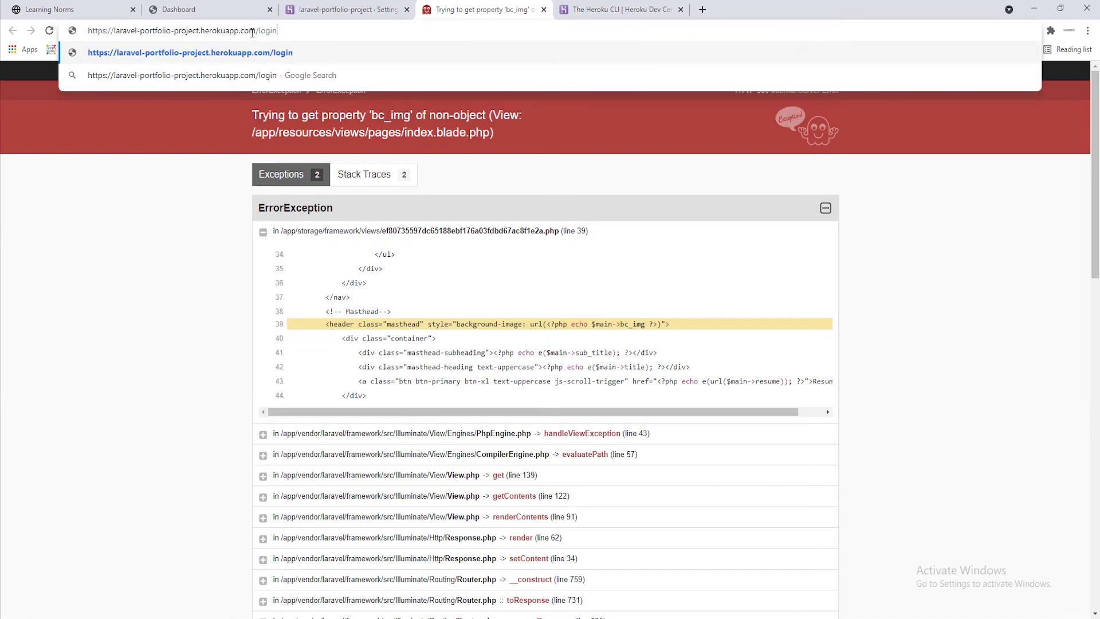
pyautogui.press('Return')
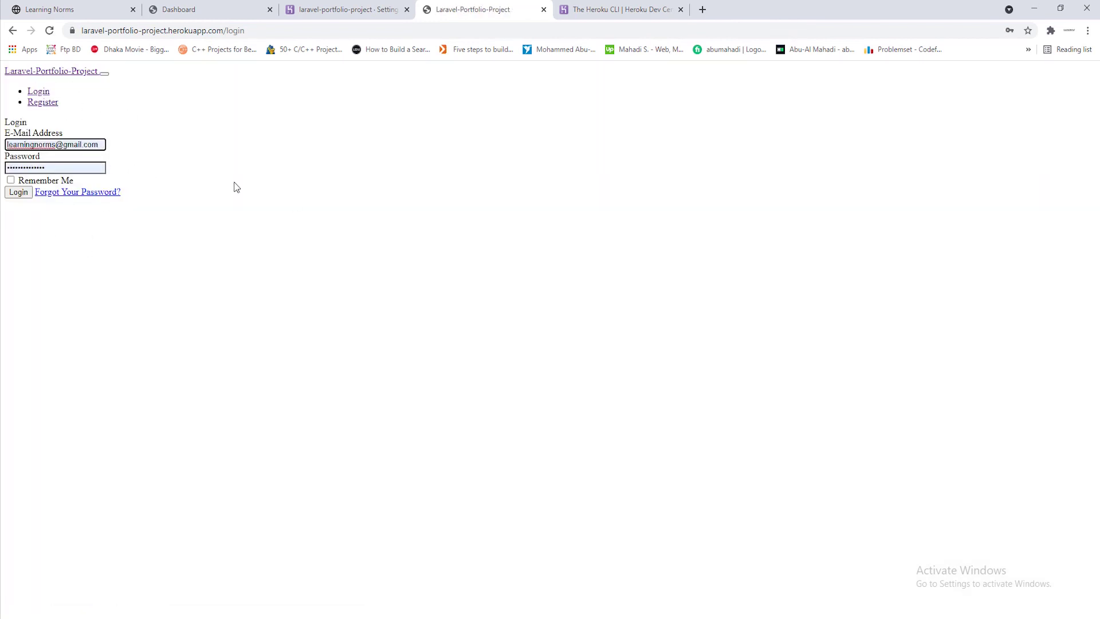
# Review the Console's mixed-content errors for app.css and app.js, then close DevTools
pyautogui.rightClick(357, 188)
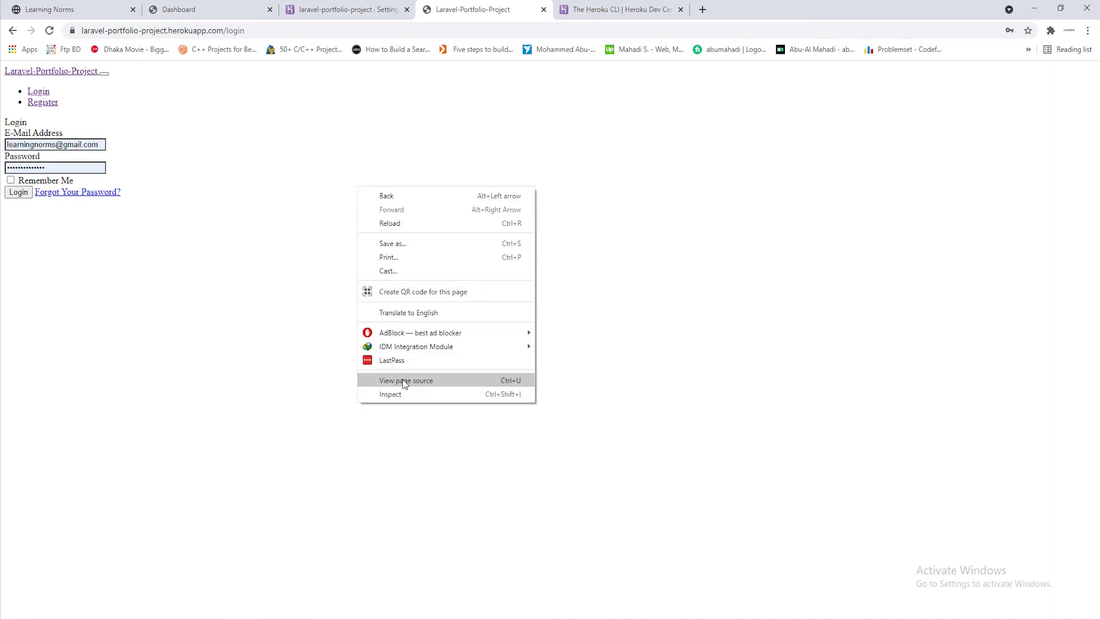
pyautogui.rightClick(402, 379)
pyautogui.click(285, 546)
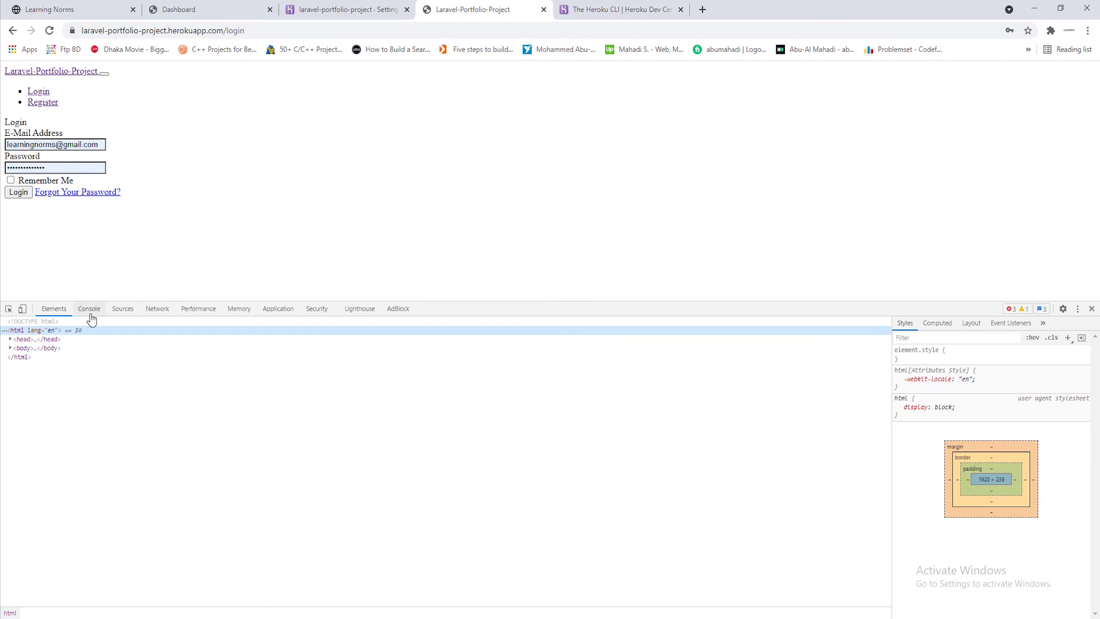
pyautogui.click(90, 310)
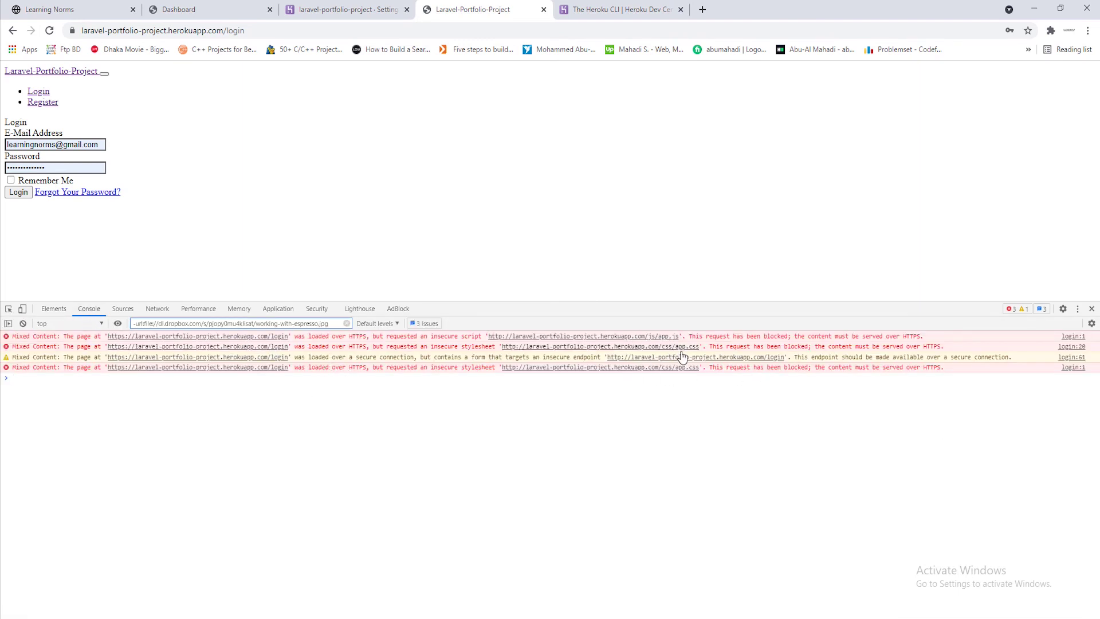
pyautogui.click(1091, 309)
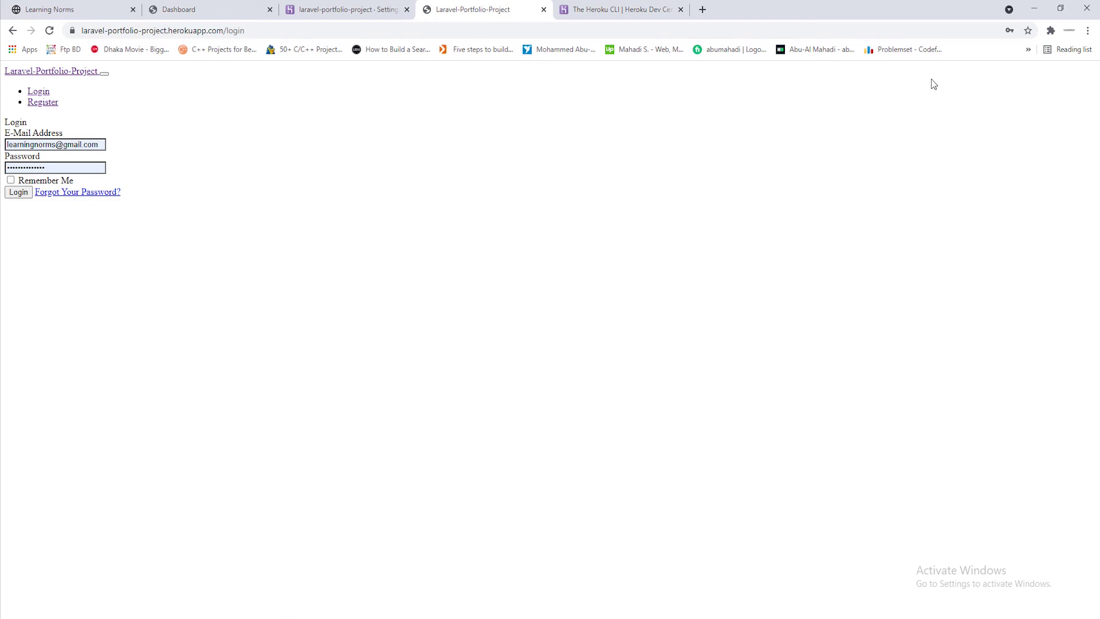
pyautogui.click(1035, 8)
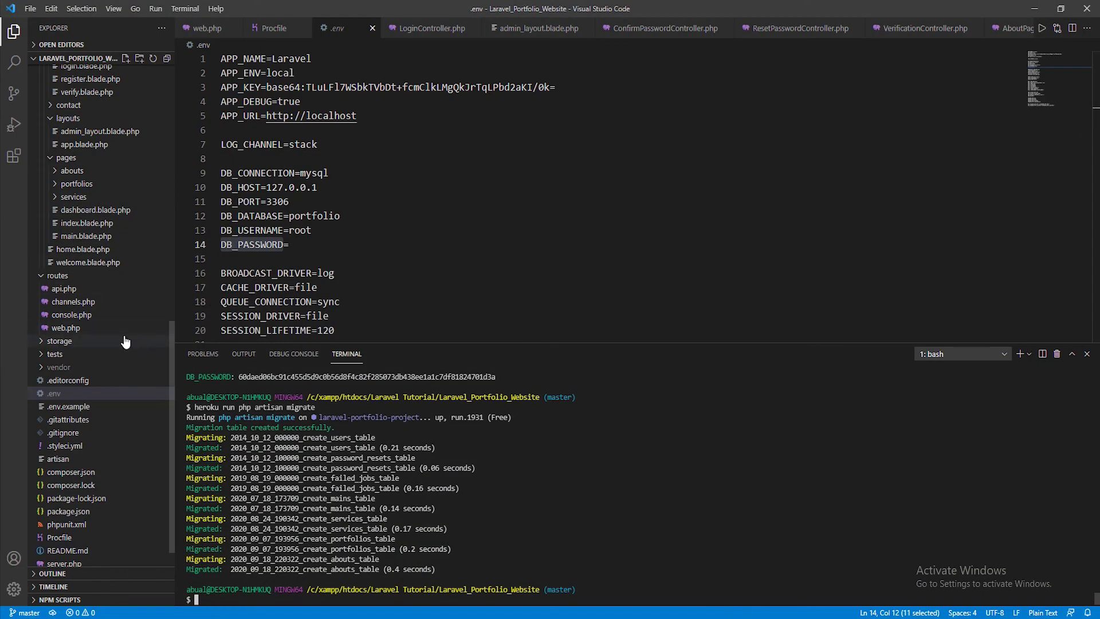
# Replace all 9 asset(' calls with secure_asset(' across the 5 project files
pyautogui.scroll(-1, 125, 342)
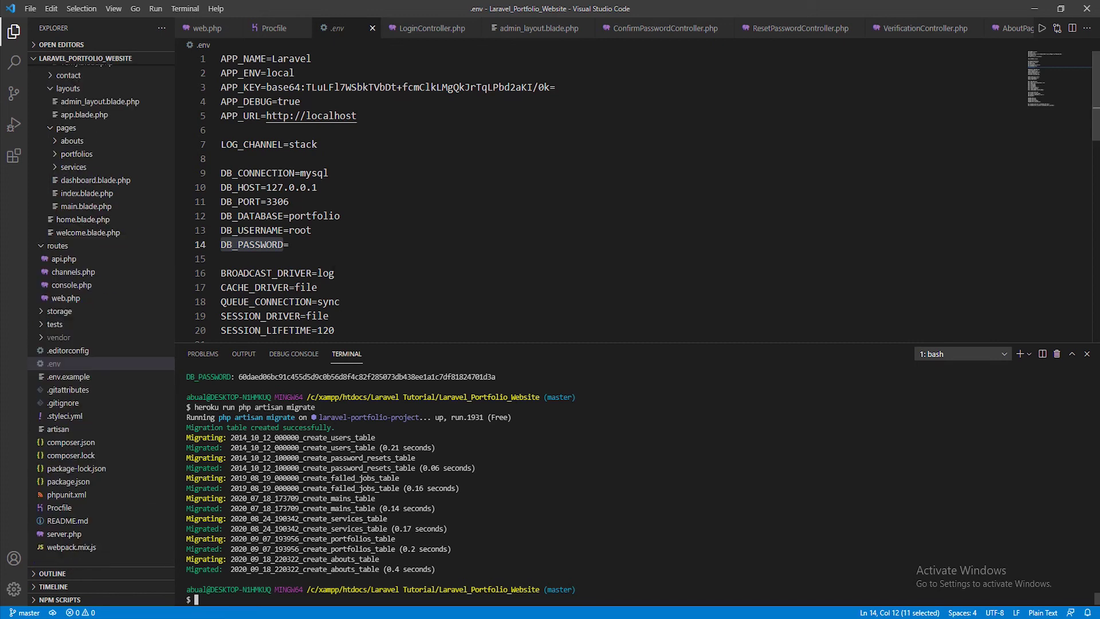
pyautogui.hotkey('ctrl', 'shift', 'f')
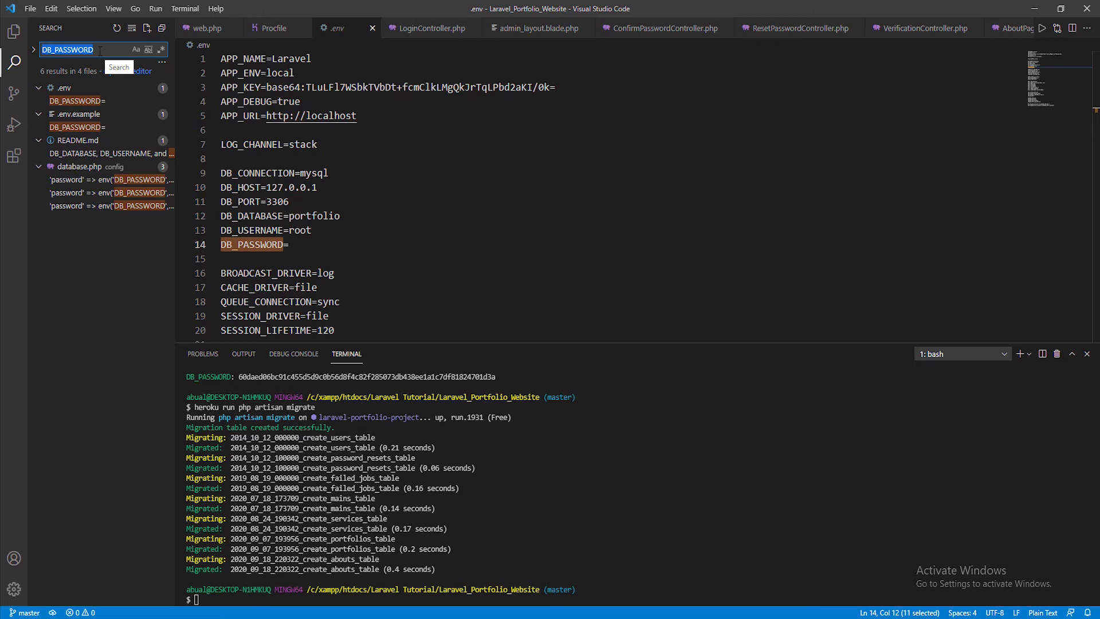
pyautogui.write('as')
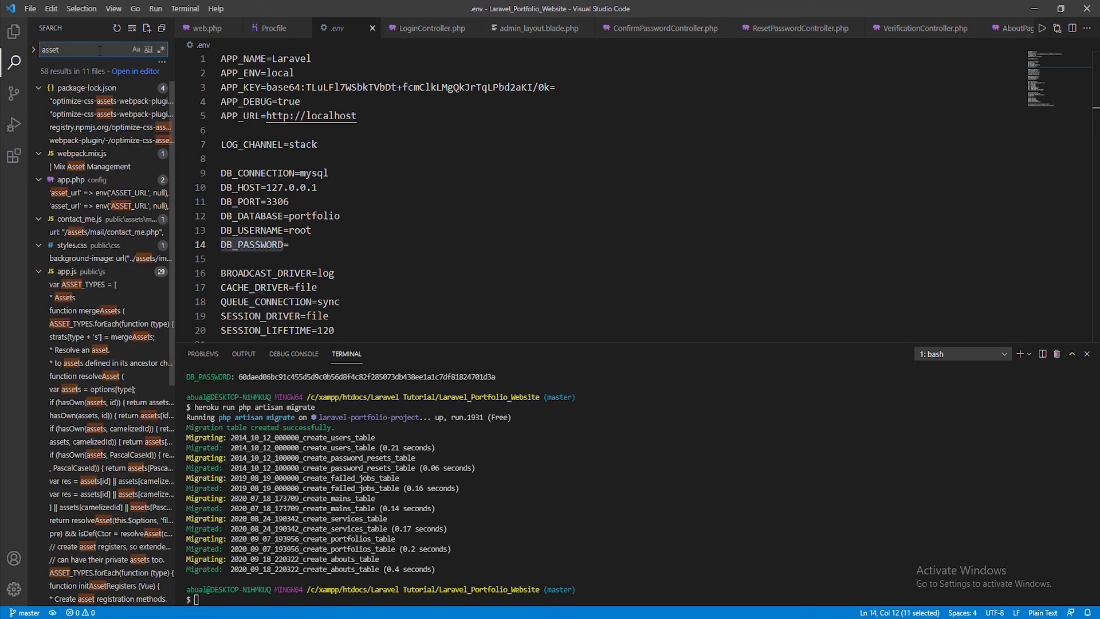
pyautogui.write('set(')
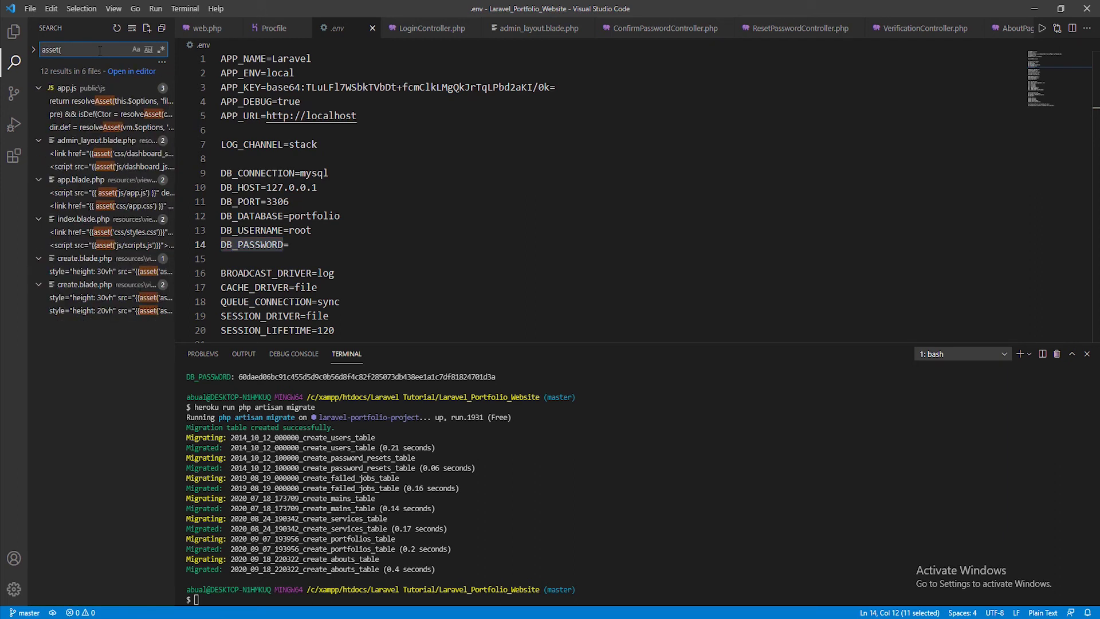
pyautogui.write("'")
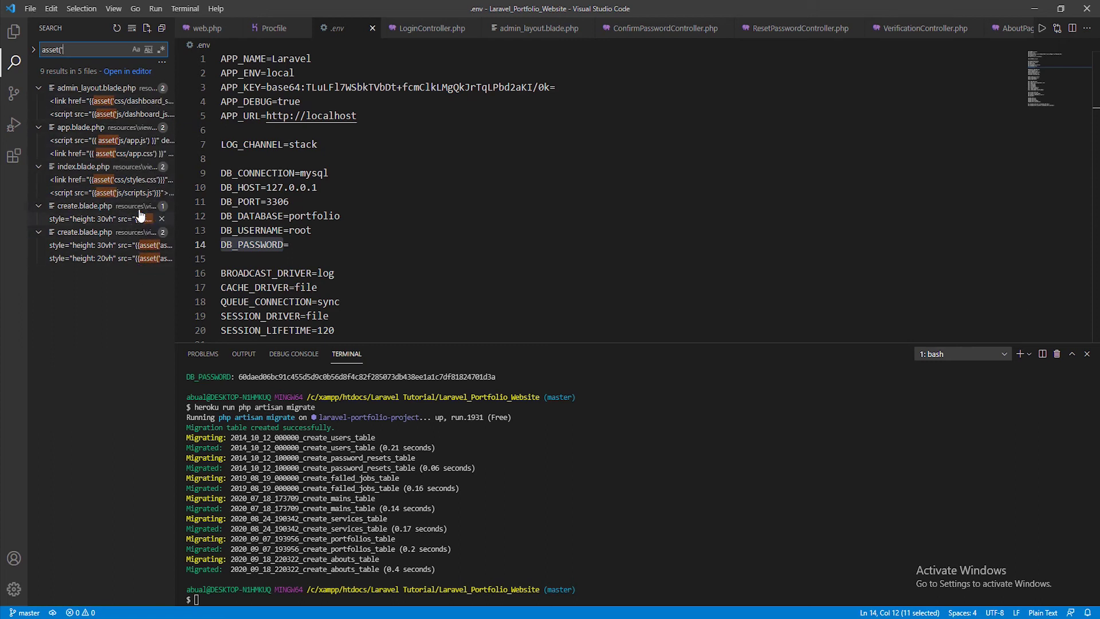
pyautogui.click(34, 52)
pyautogui.click(61, 68)
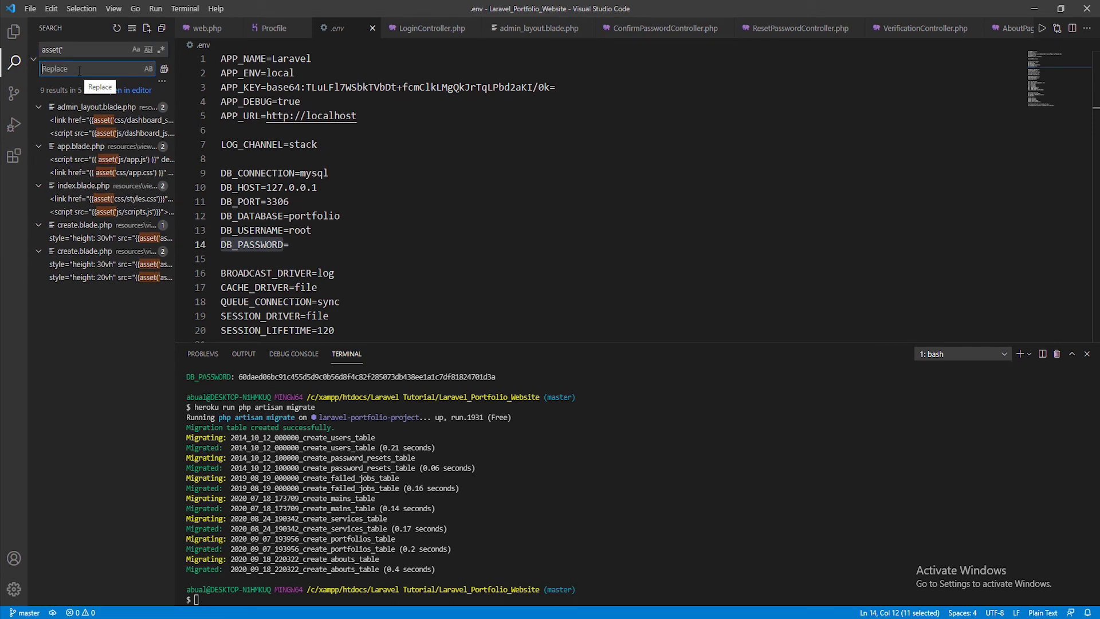
pyautogui.write('secure')
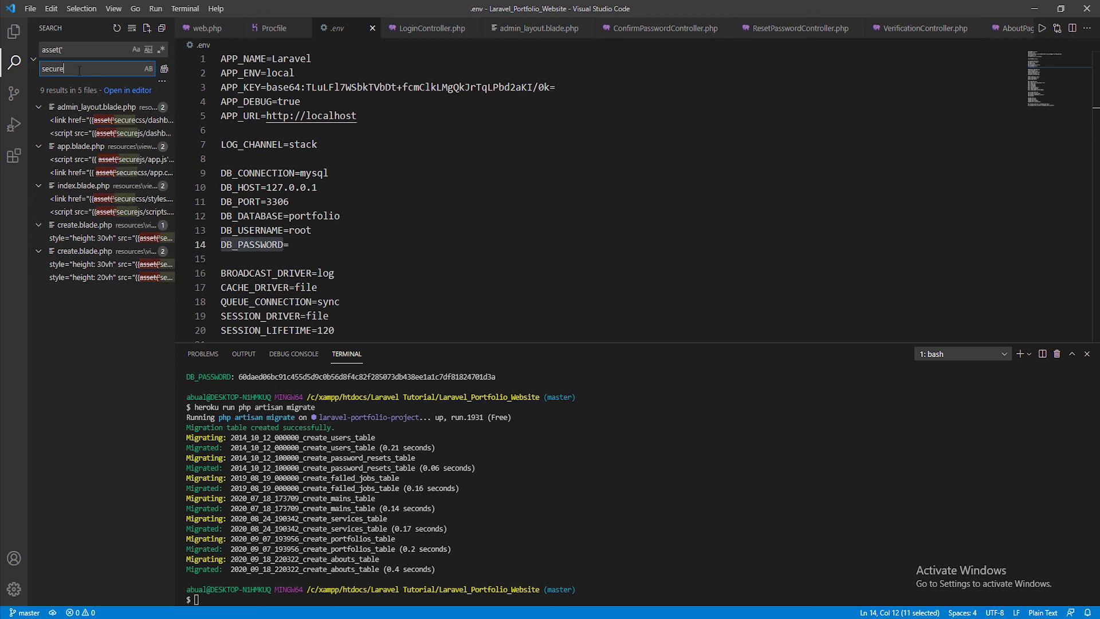
pyautogui.write('_asset')
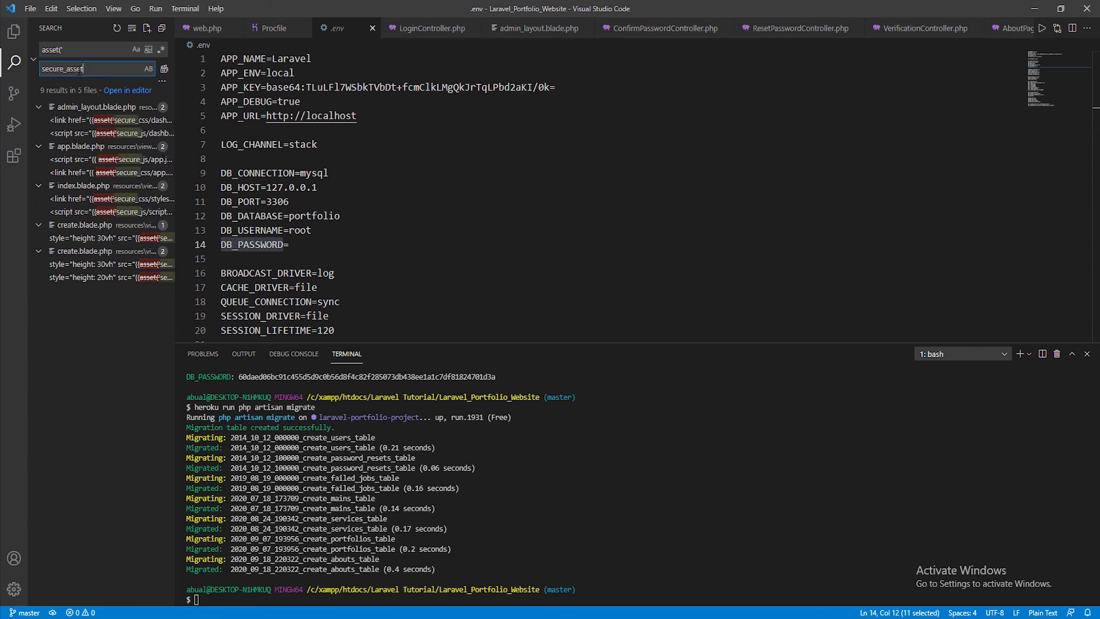
pyautogui.write('(')
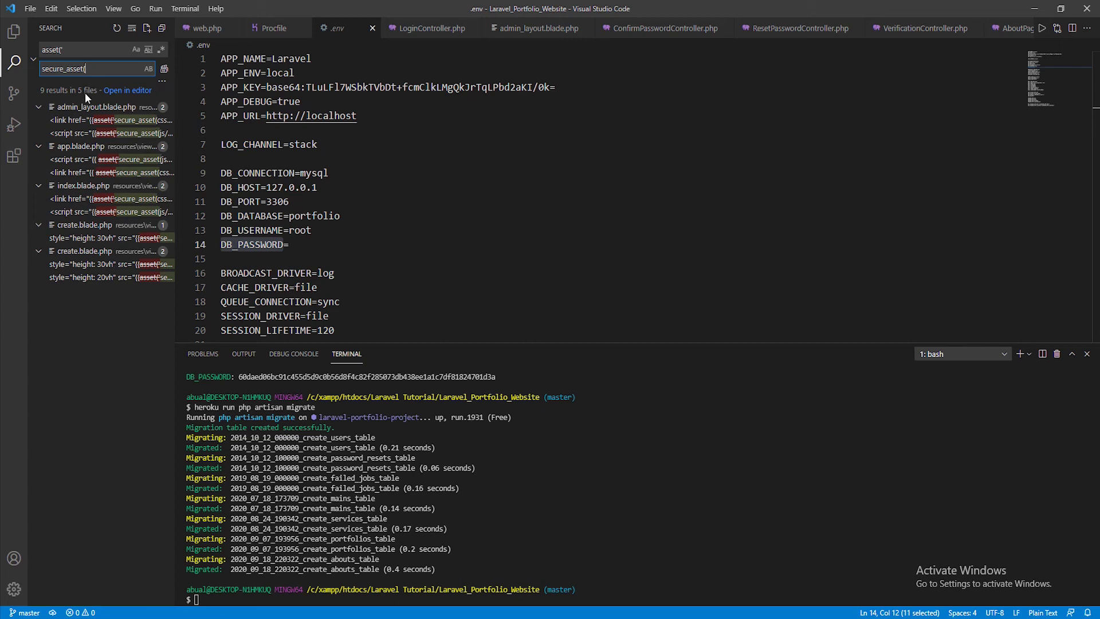
pyautogui.write("'")
pyautogui.press('BackSpace')
pyautogui.click(163, 70)
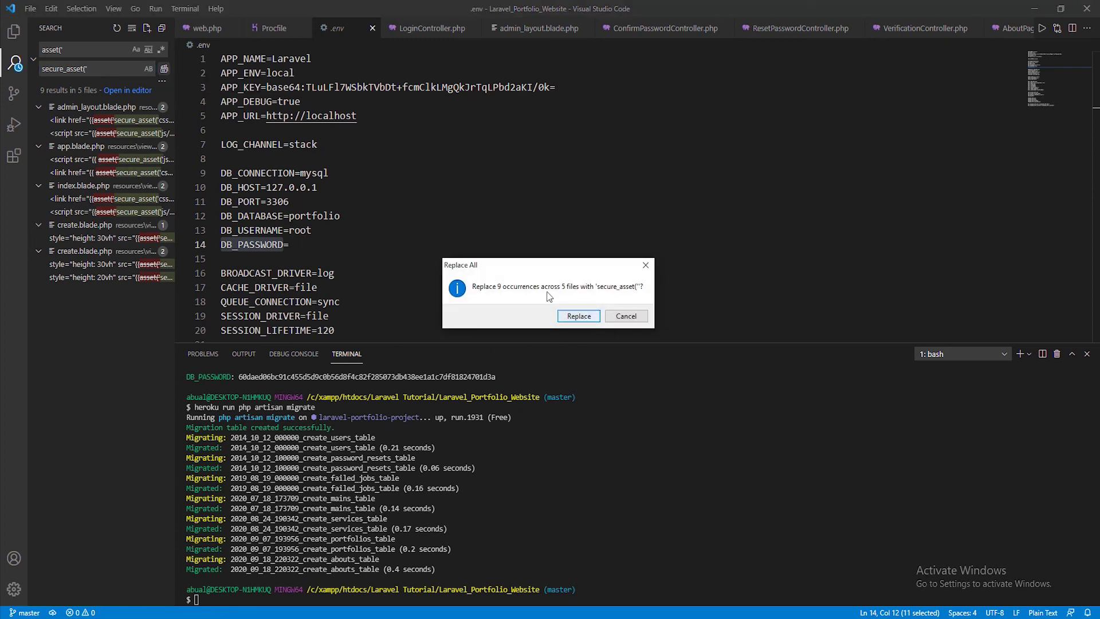
pyautogui.click(578, 317)
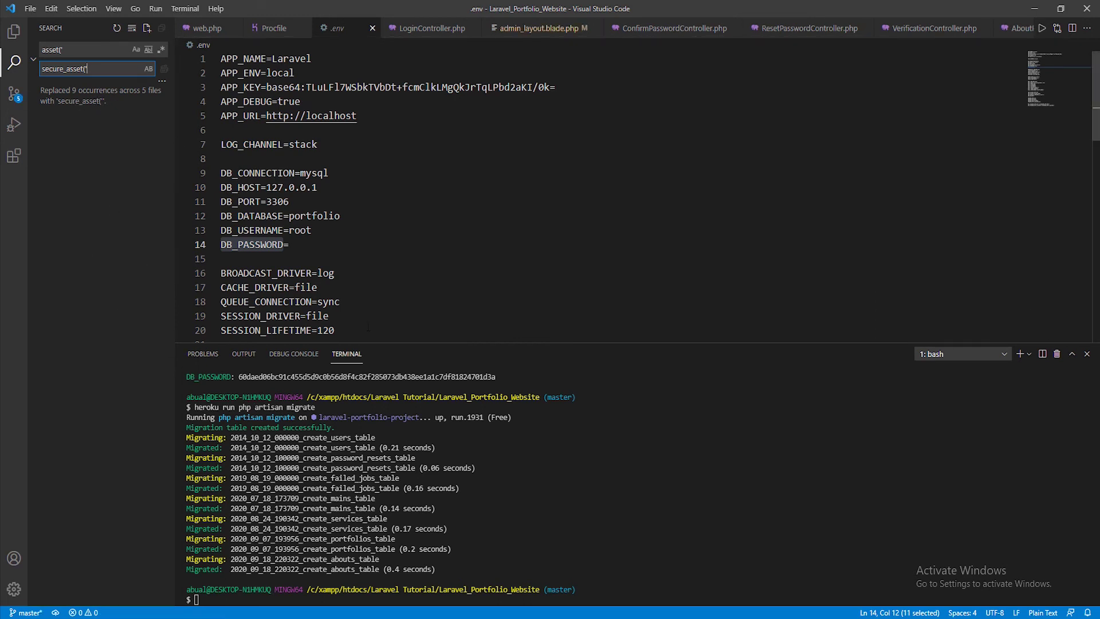
pyautogui.click(301, 610)
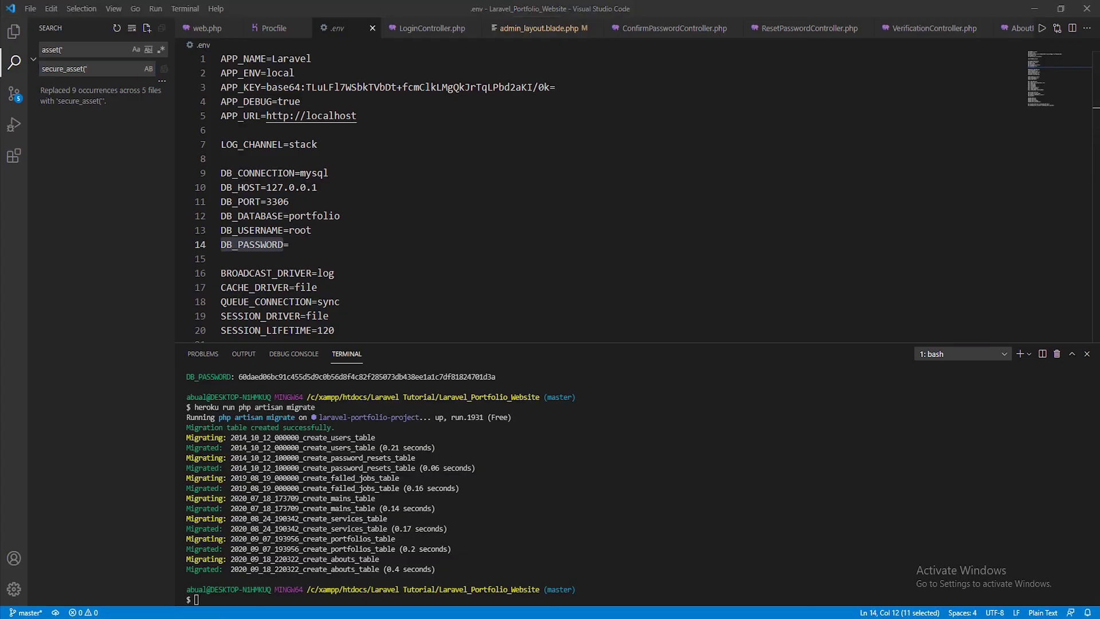
pyautogui.rightClick(370, 293)
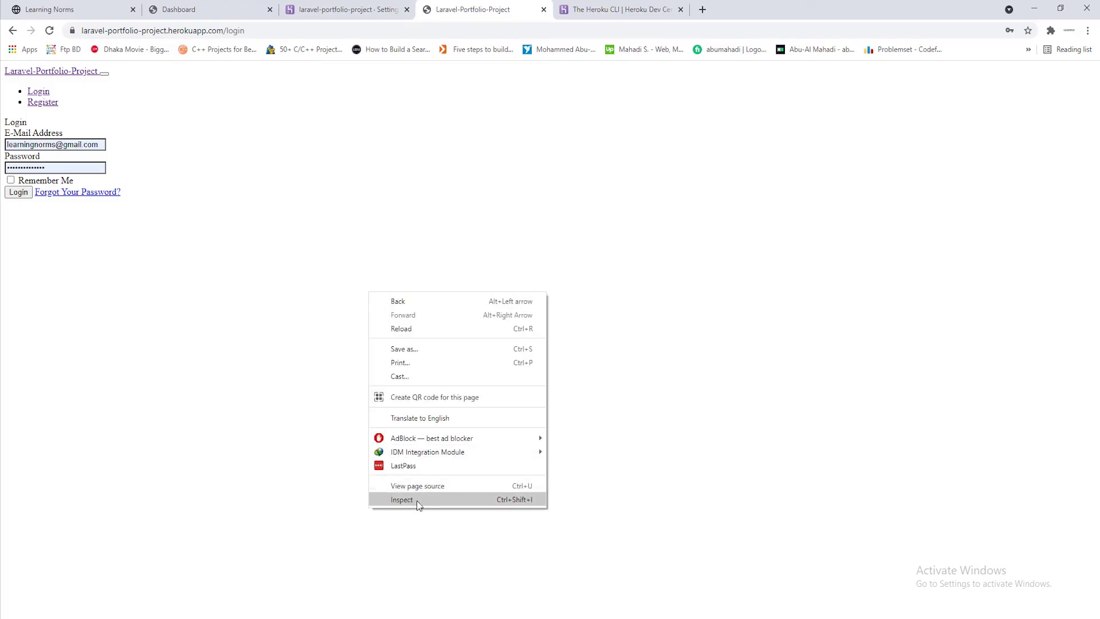
pyautogui.click(410, 501)
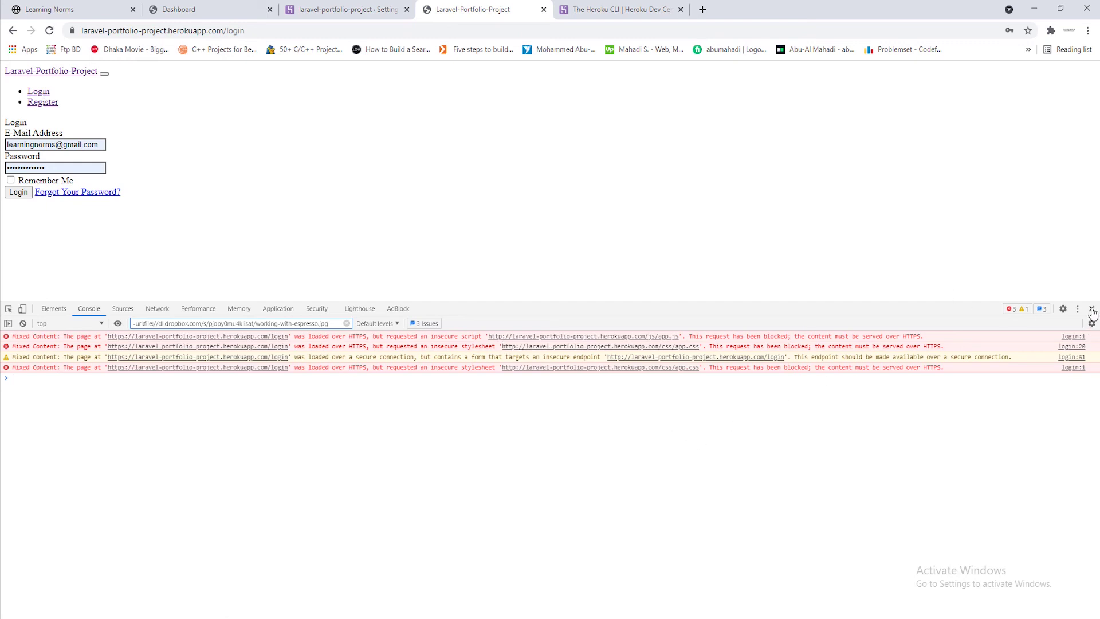
pyautogui.click(1092, 309)
pyautogui.click(1034, 9)
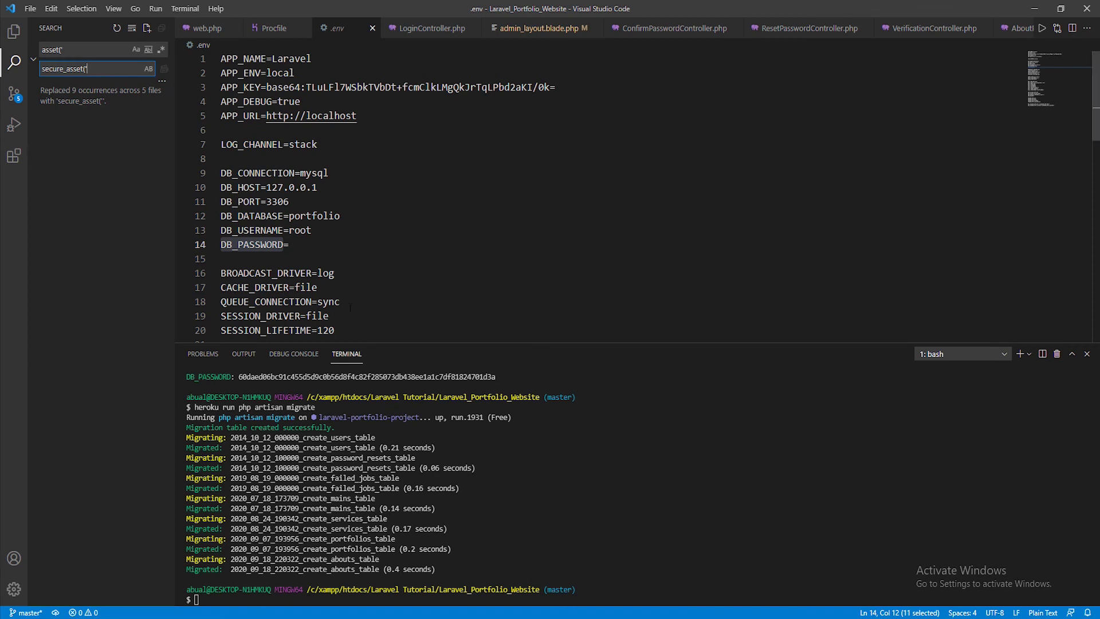
# Stage all changes in the terminal and commit them with the message 'assets fixed'
pyautogui.click(305, 598)
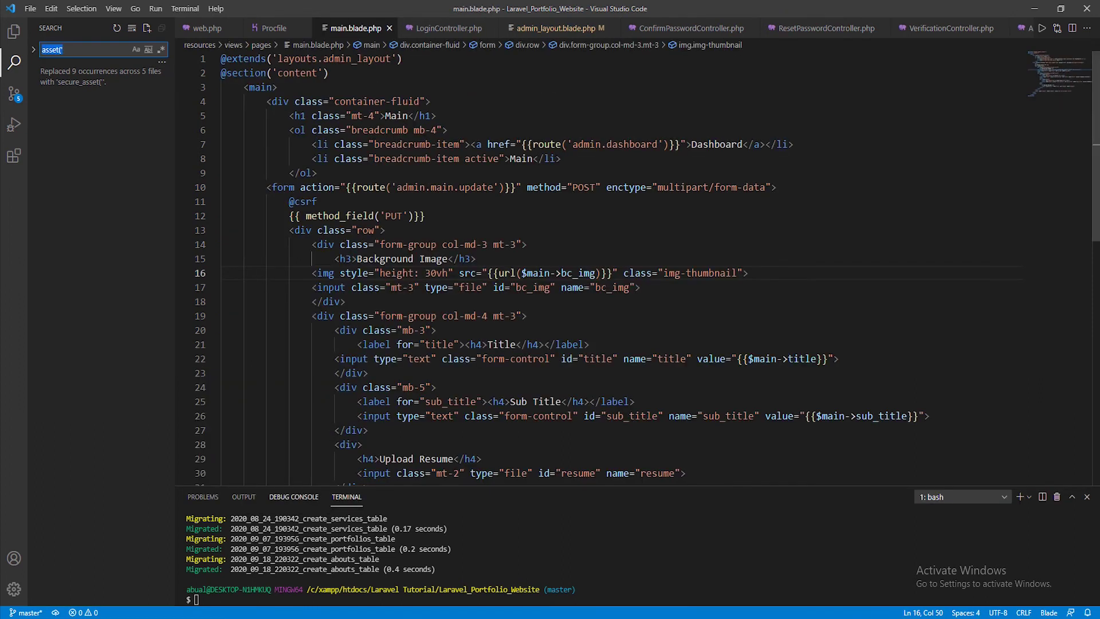
pyautogui.click(269, 599)
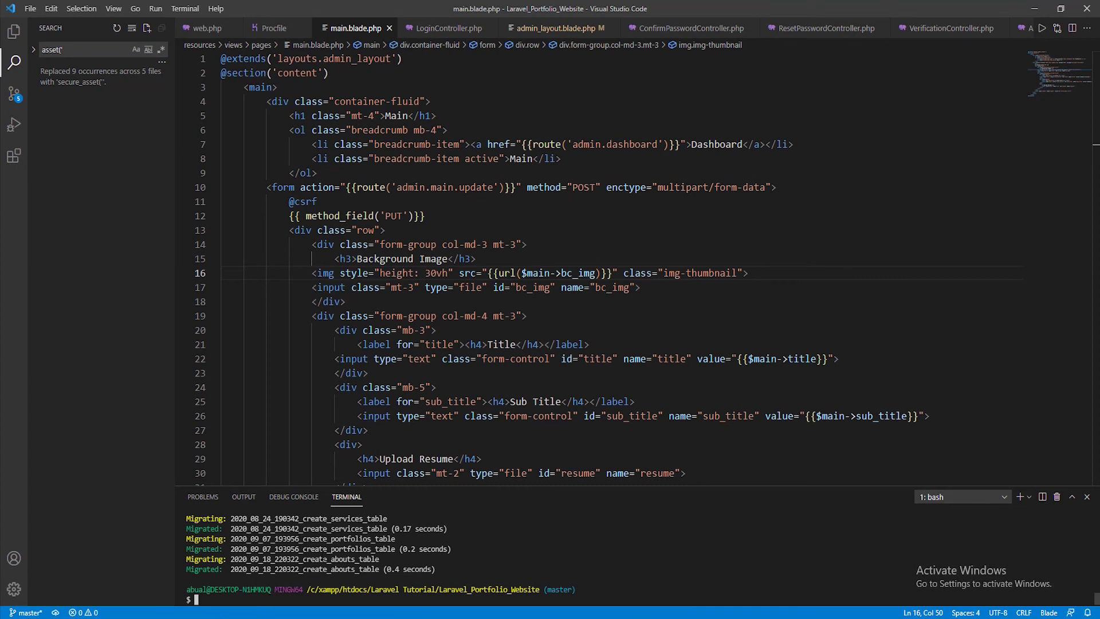
pyautogui.write('git add .')
pyautogui.press('Return')
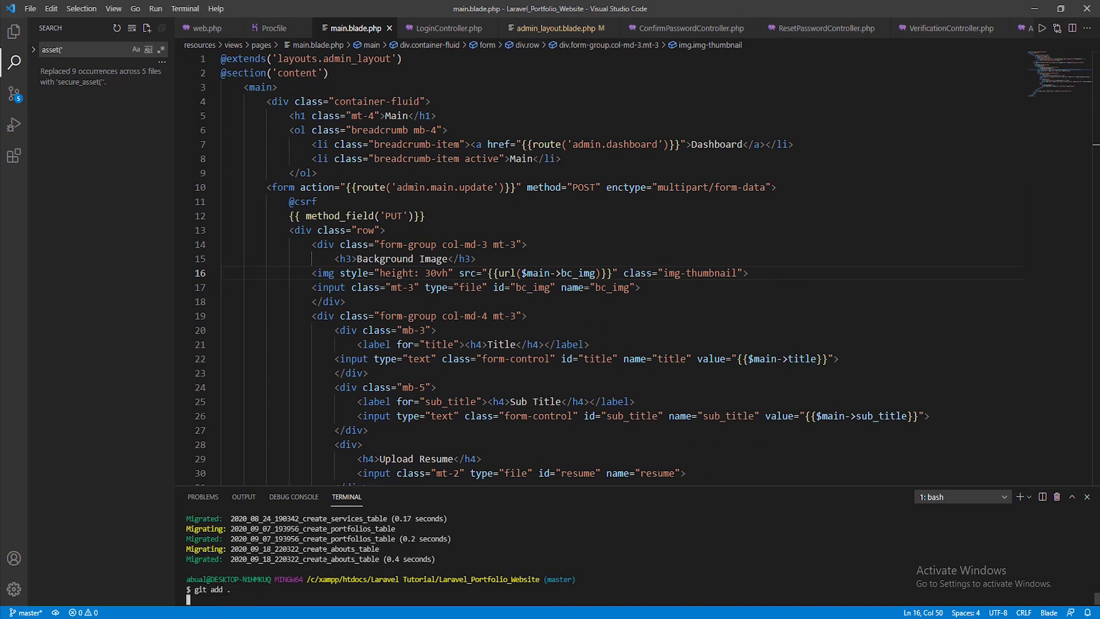
pyautogui.write('git commit -am "')
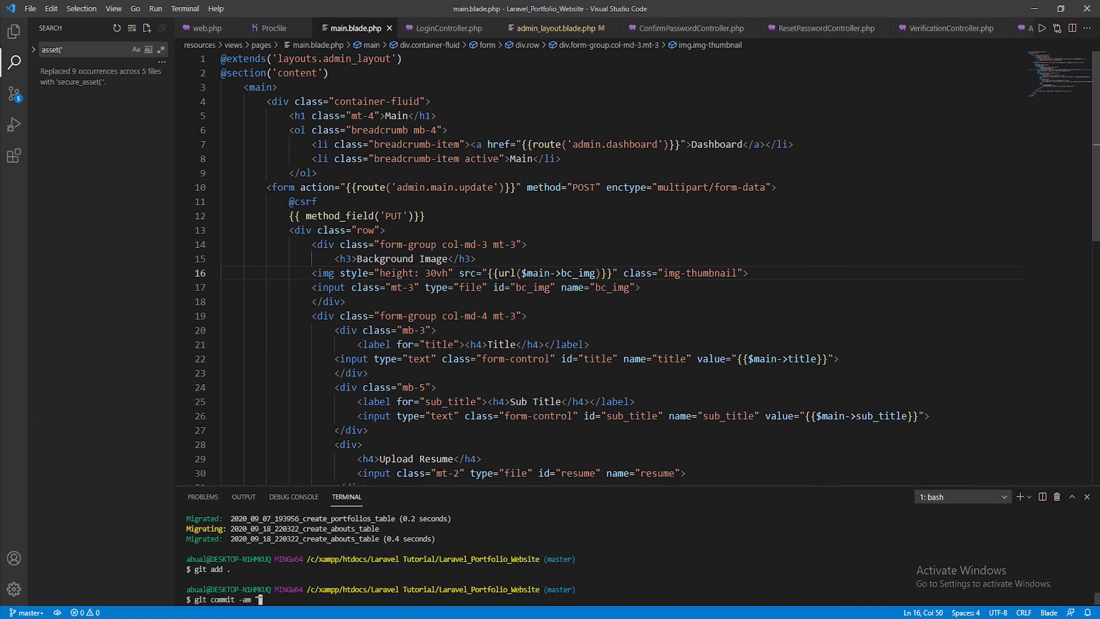
pyautogui.write('assets fixed"')
pyautogui.press('Return')
# Push the commit to heroku master, deploying release v17, and check the browser
pyautogui.write('git ')
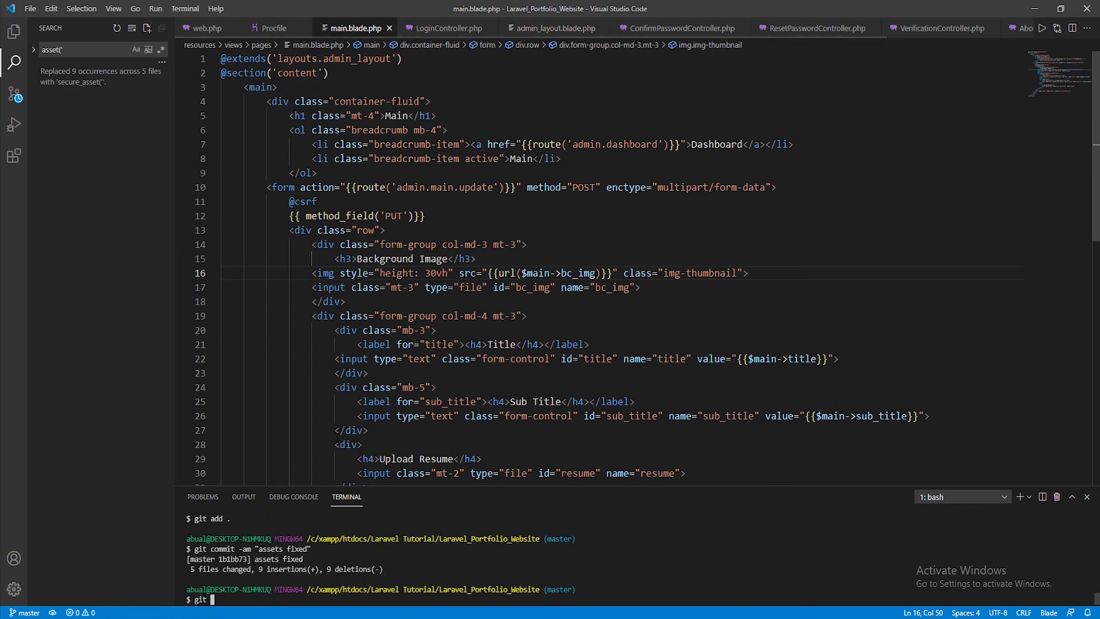
pyautogui.write('push ')
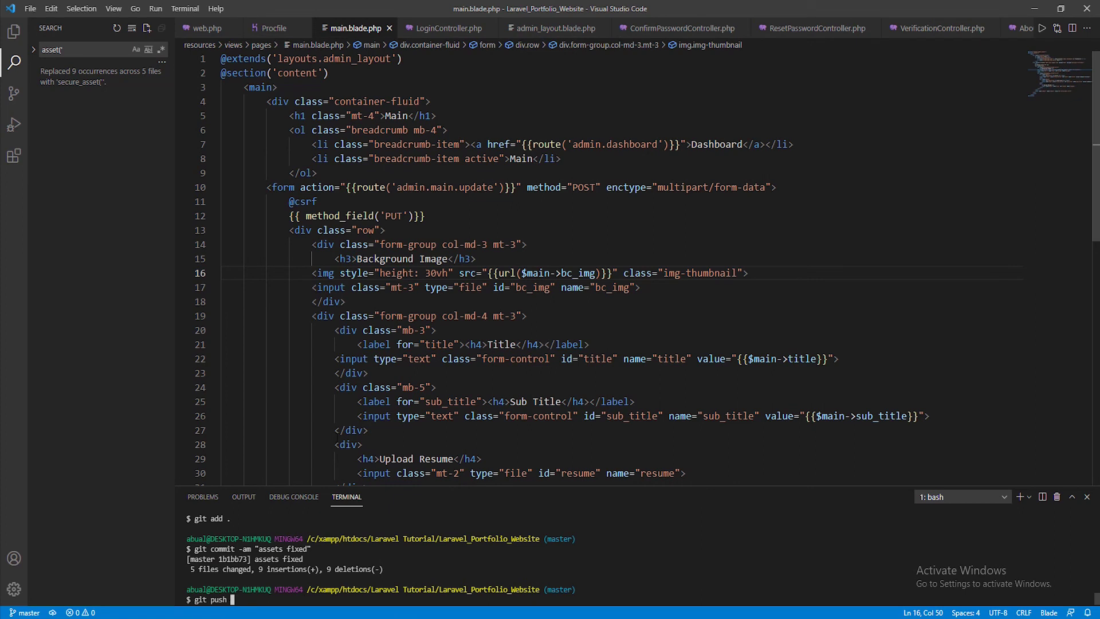
pyautogui.write('heroku master')
pyautogui.press('Return')
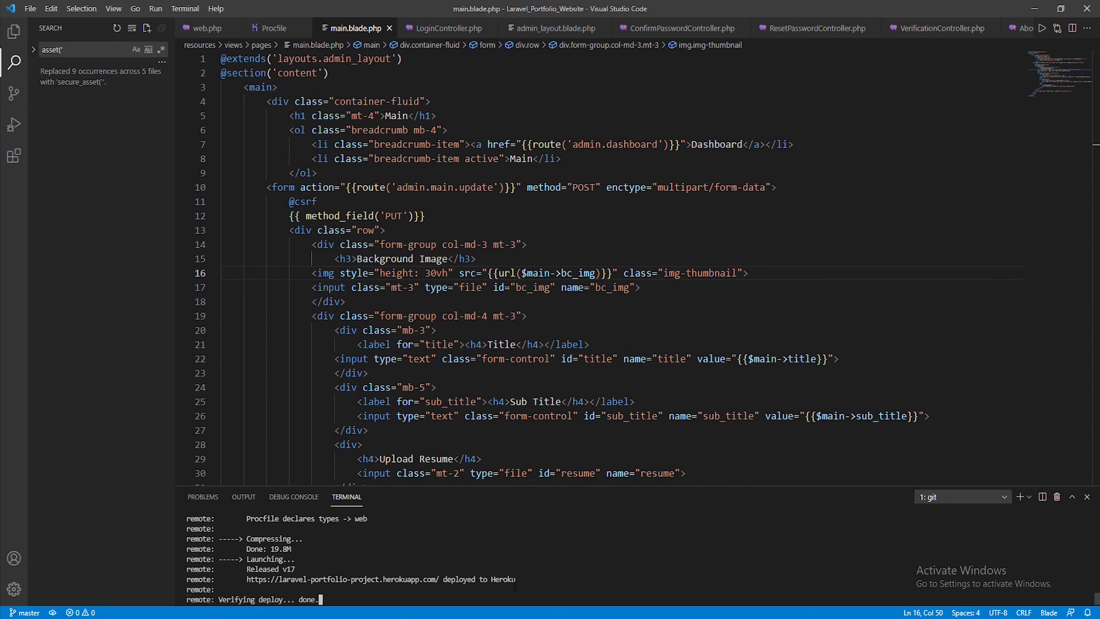
pyautogui.hotkey('alt', 'Tab')
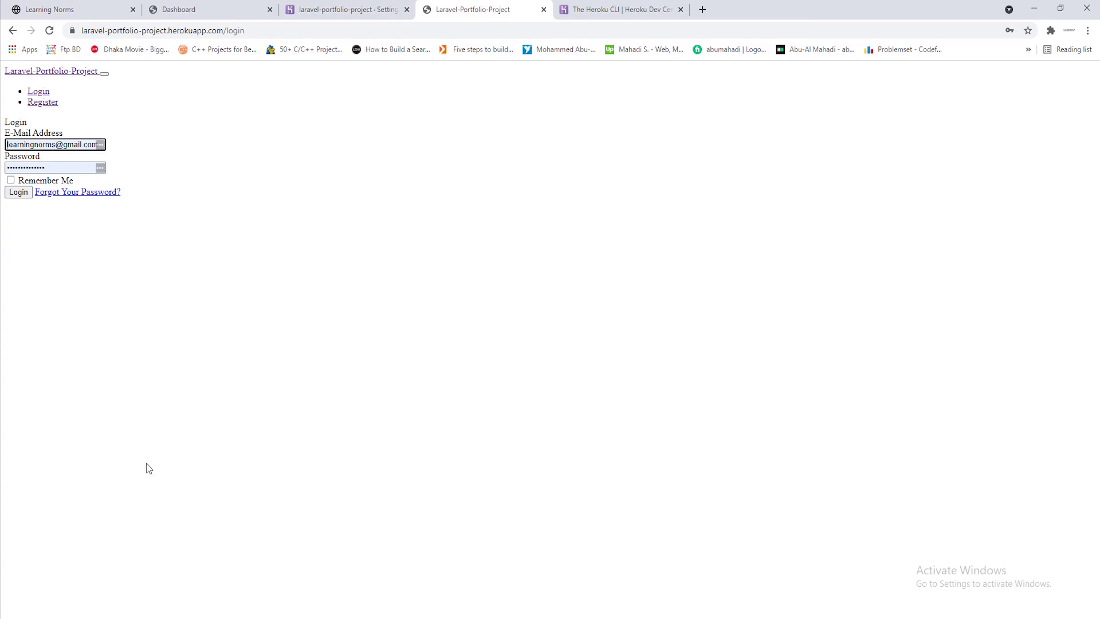
# Reload the login page, go to Register, and autofill the name and e-mail fields
pyautogui.click(49, 31)
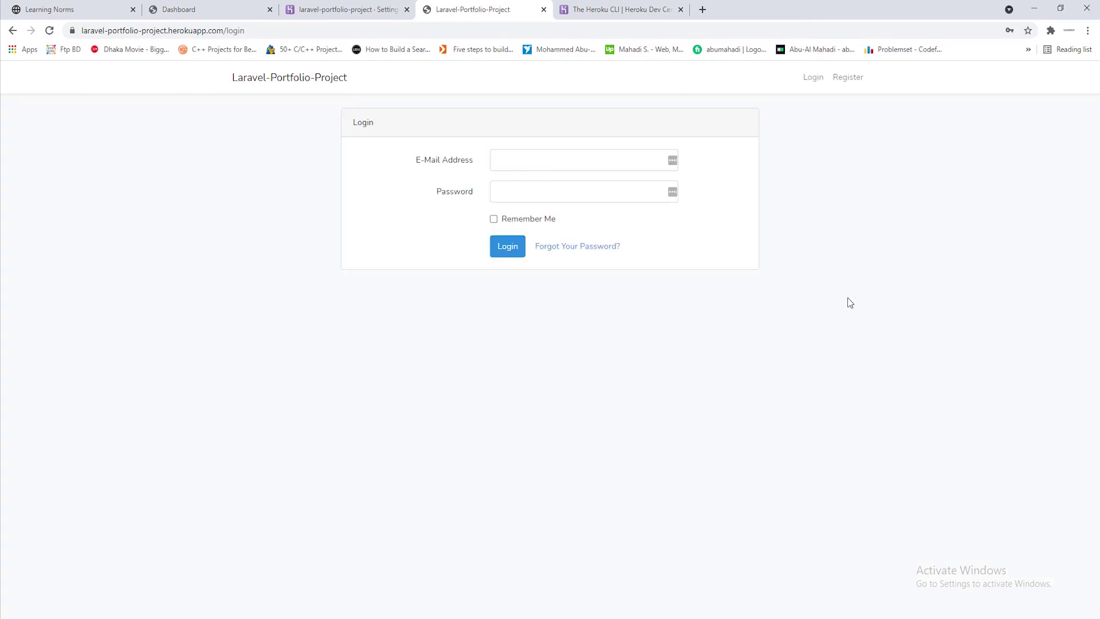
pyautogui.click(848, 77)
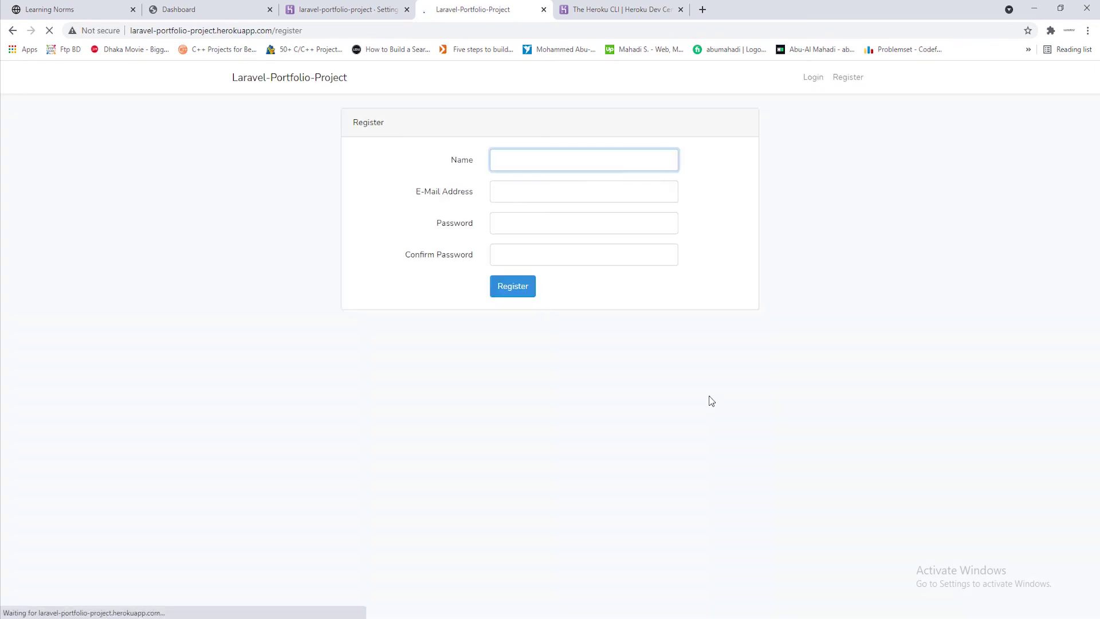
pyautogui.write('lear')
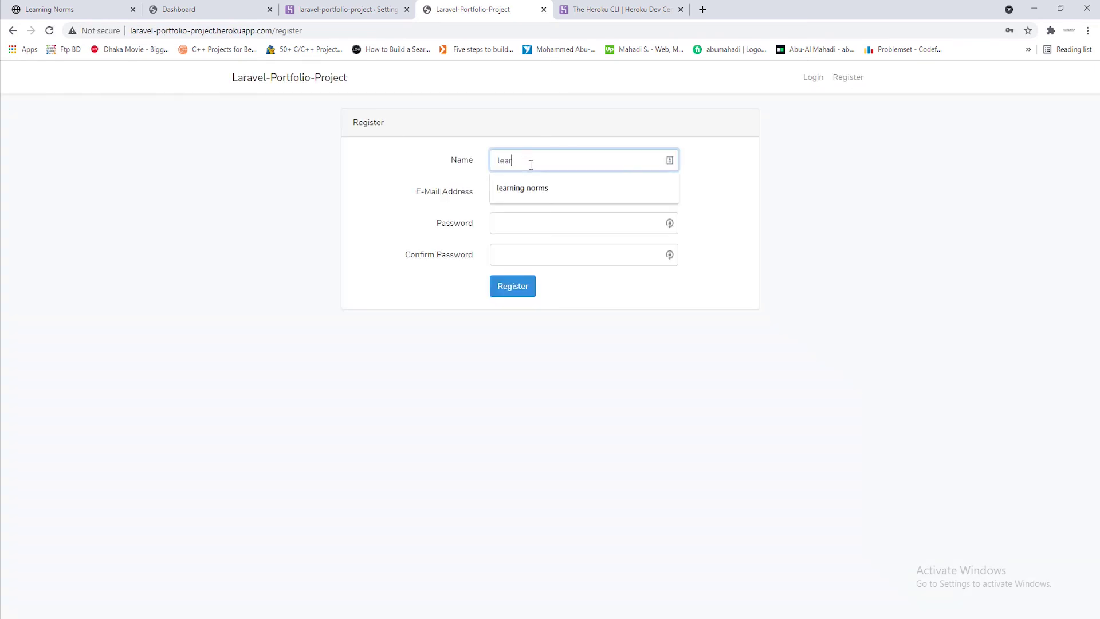
pyautogui.press('Down')
pyautogui.press('Return')
pyautogui.click(550, 192)
pyautogui.write('lear')
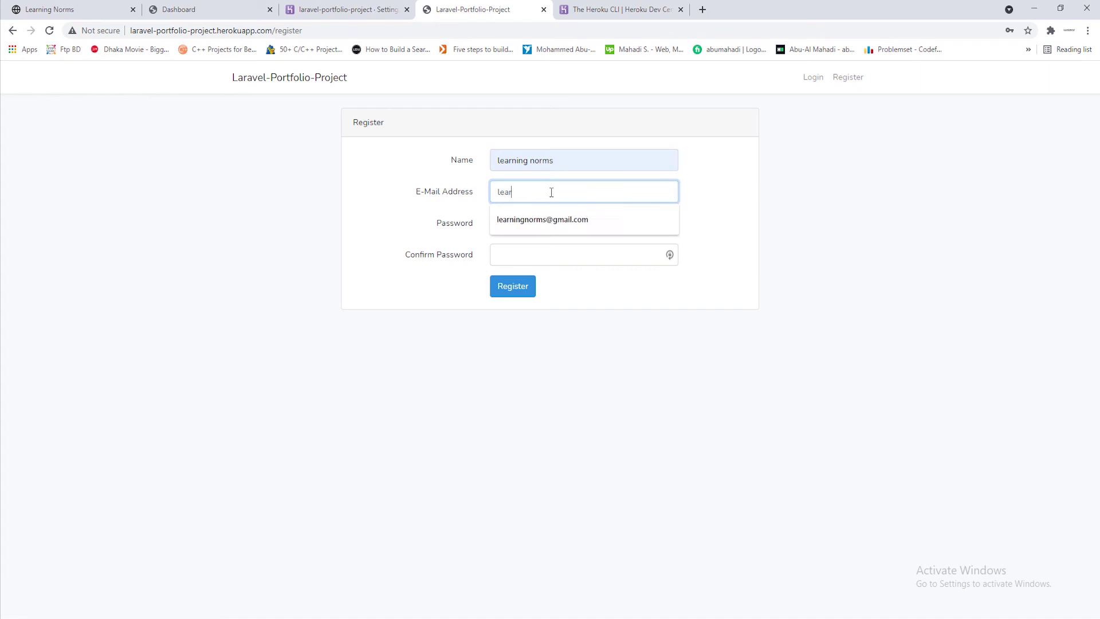
pyautogui.press('Down')
pyautogui.press('Return')
# Enter and confirm the account password, submit the registration, and go to the Main admin page
pyautogui.click(557, 225)
pyautogui.write('12345678')
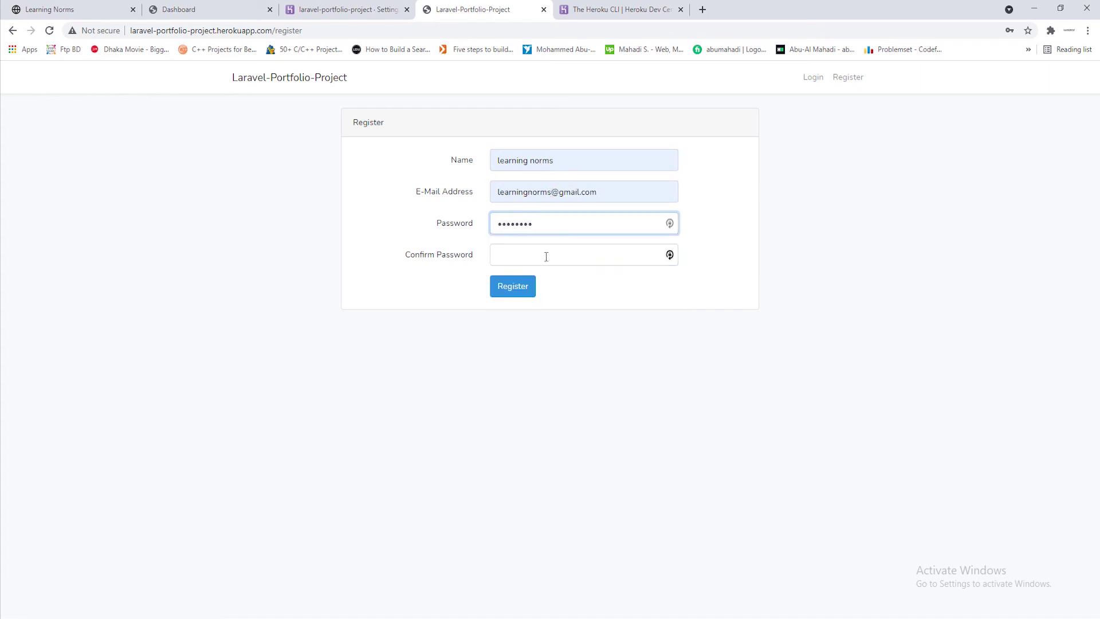
pyautogui.click(545, 255)
pyautogui.write('12345678')
pyautogui.press('Return')
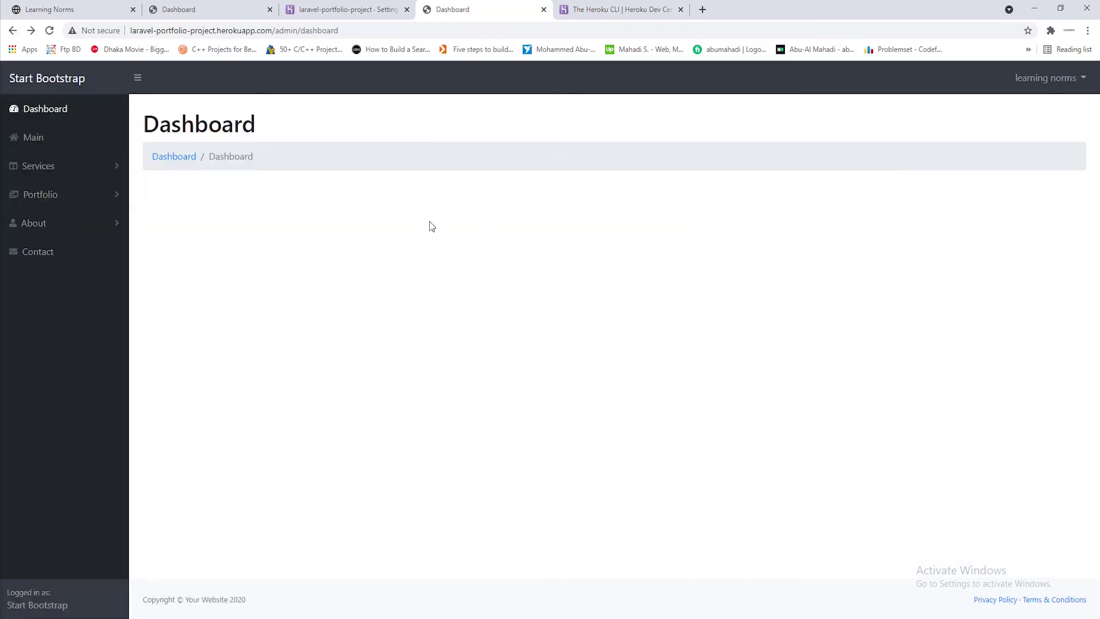
pyautogui.click(46, 139)
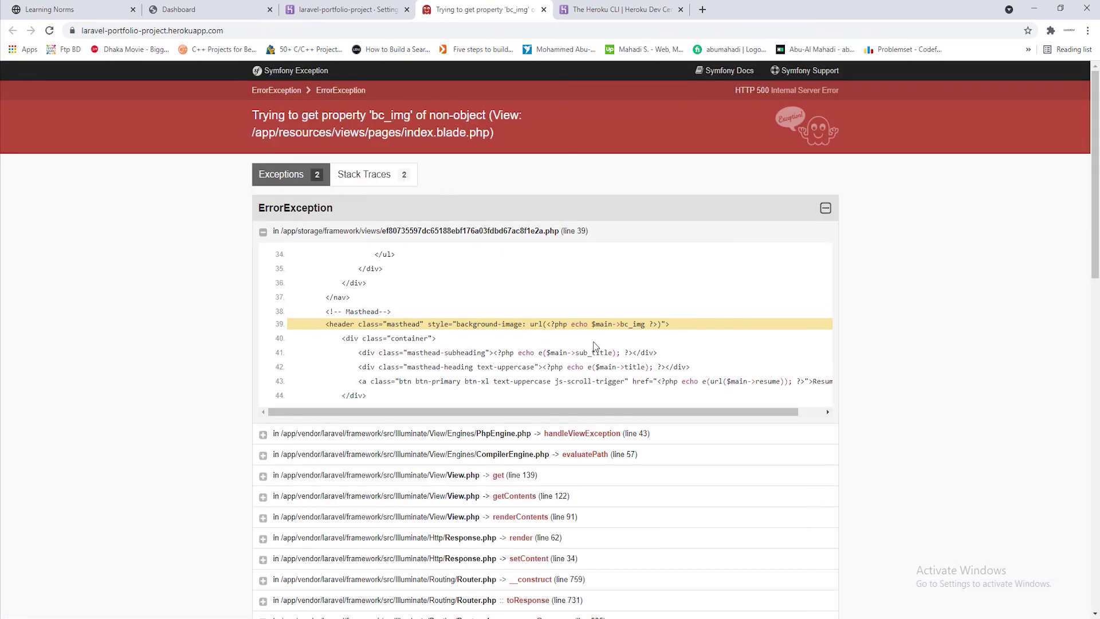
# Highlight the failing $main->bc_img background-image code on line 39, then return to VS Code
pyautogui.moveTo(551, 324)
pyautogui.mouseDown()
pyautogui.moveTo(656, 325)
pyautogui.moveTo(536, 326)
pyautogui.mouseUp()
pyautogui.click(658, 325)
pyautogui.click(639, 325)
pyautogui.hotkey('alt', 'Tab')
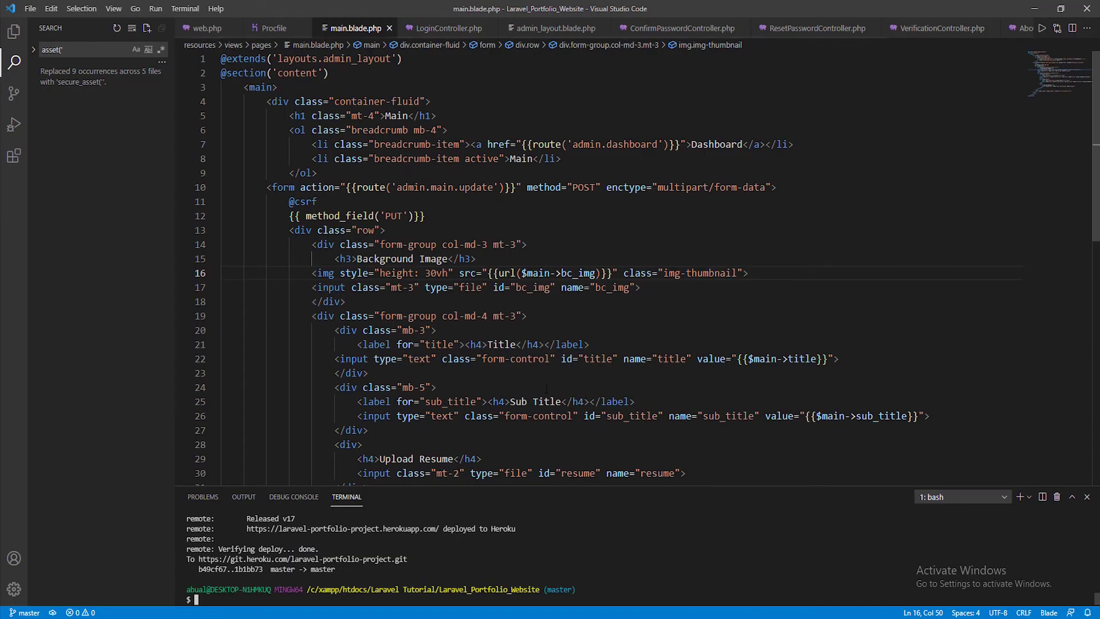
# Open main.blade.php from the Explorer and undo the last edit on line 16
pyautogui.click(13, 32)
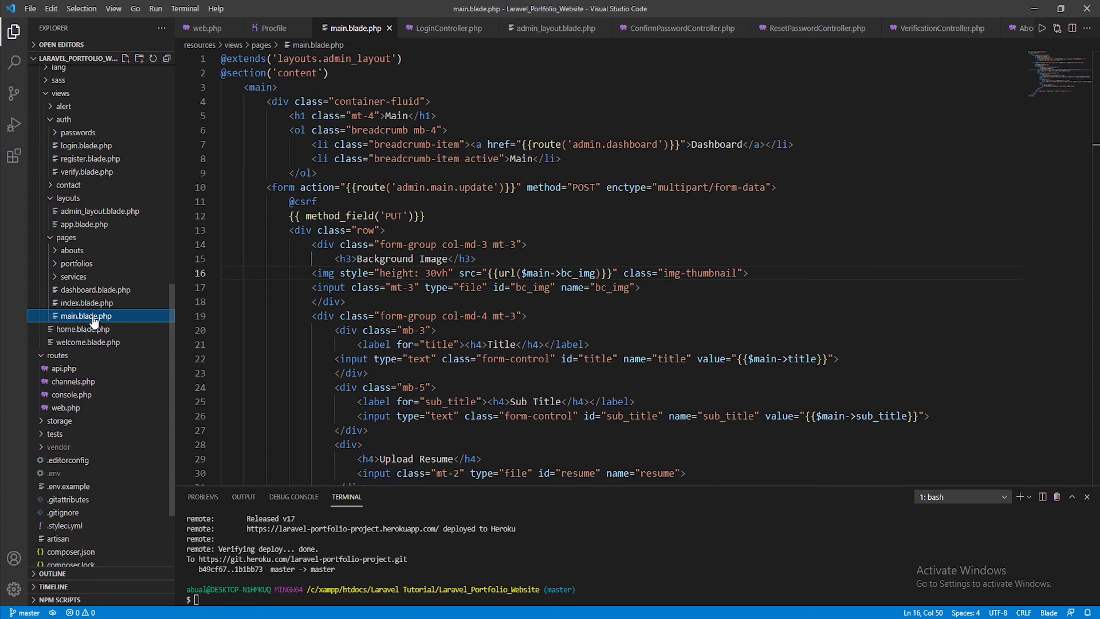
pyautogui.scroll(-1, 619, 297)
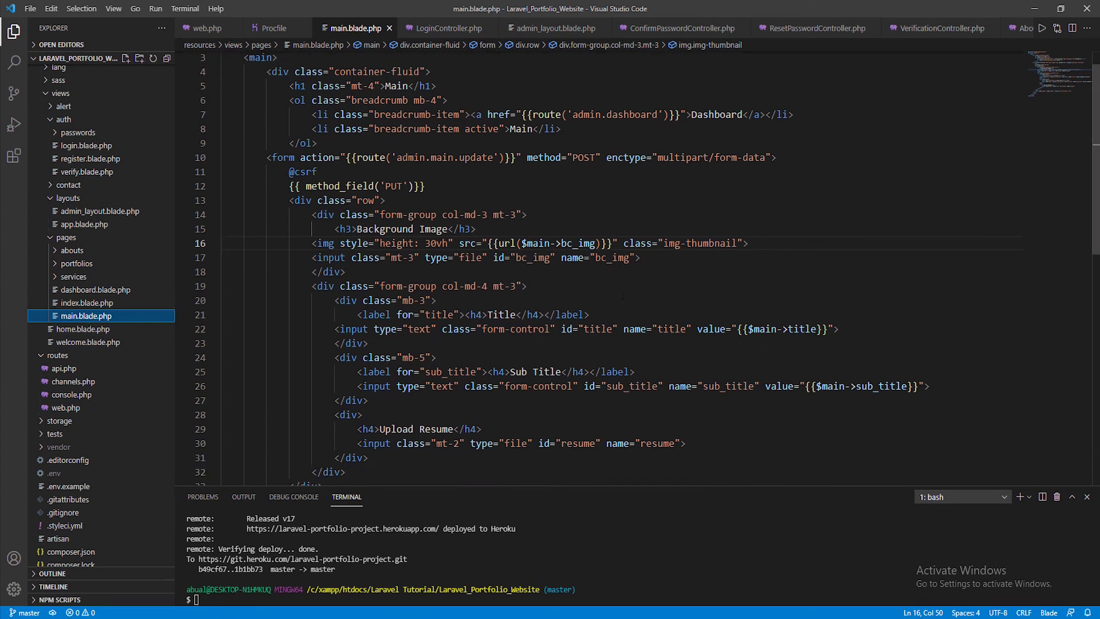
pyautogui.scroll(1, 629, 287)
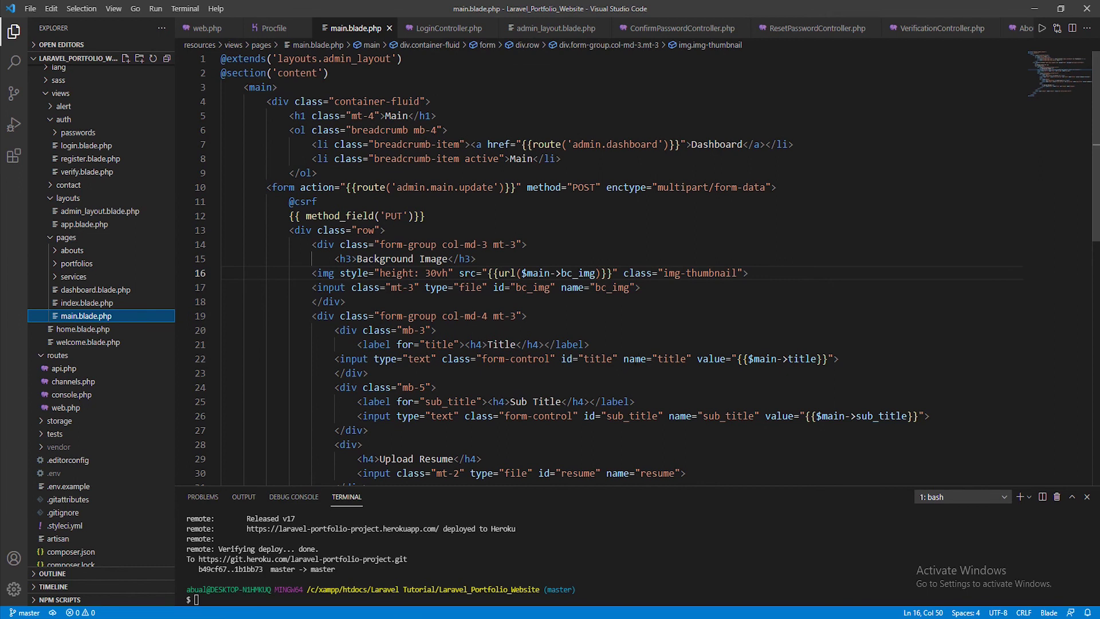
pyautogui.click(486, 331)
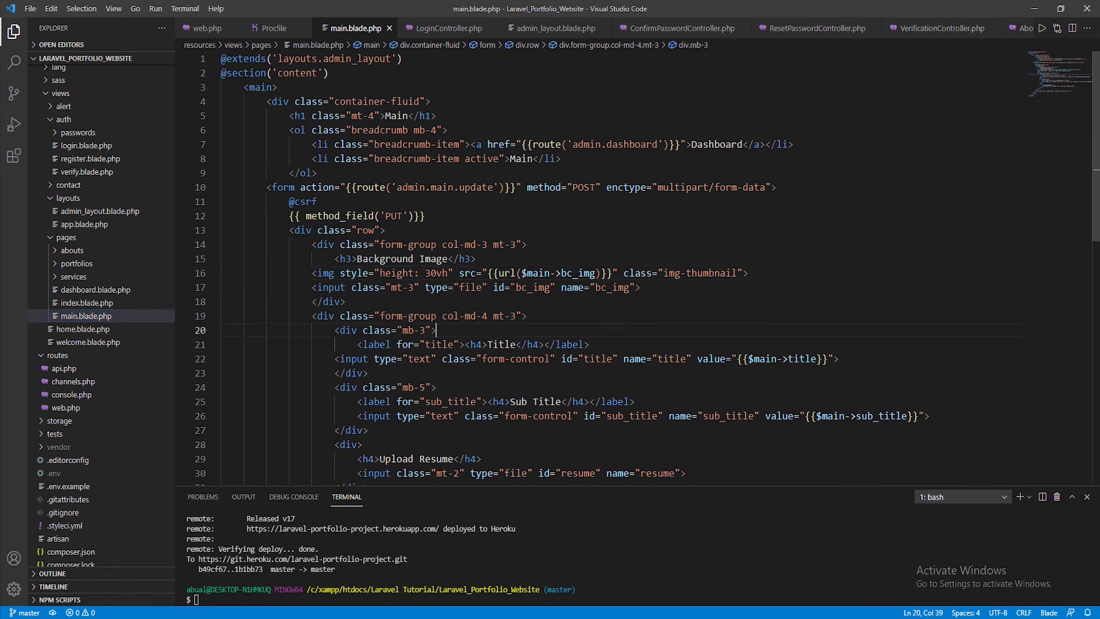
pyautogui.hotkey('ctrl', 'z')
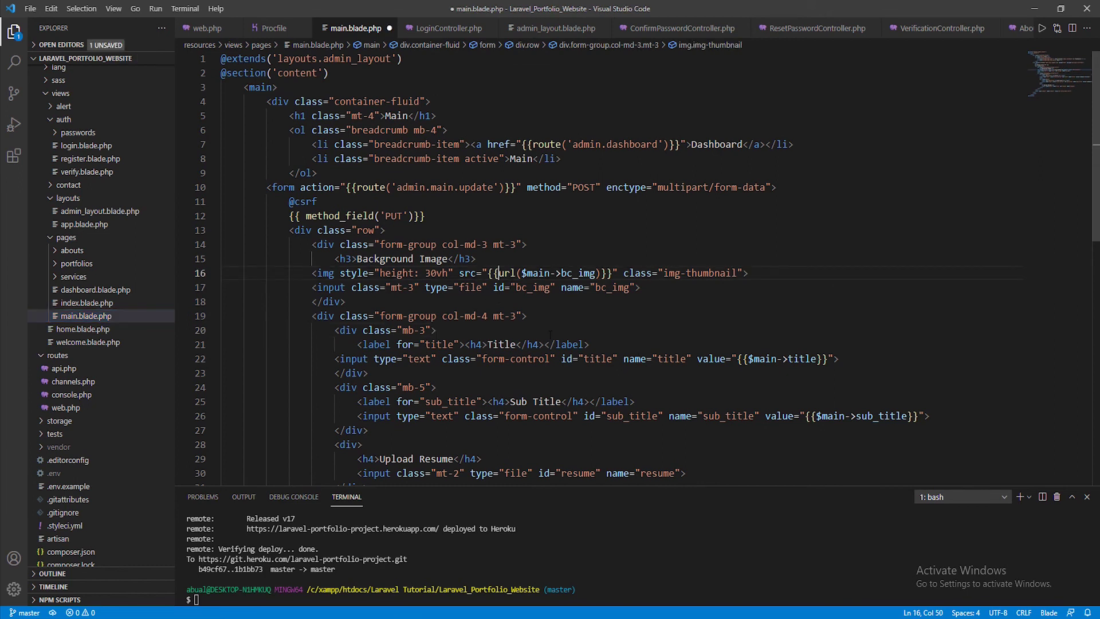
# Wrap line 16's image src as (@$main->bc_img)?url($main->bc_img):asset("assets/img/")
pyautogui.write('()')
pyautogui.press('Left')
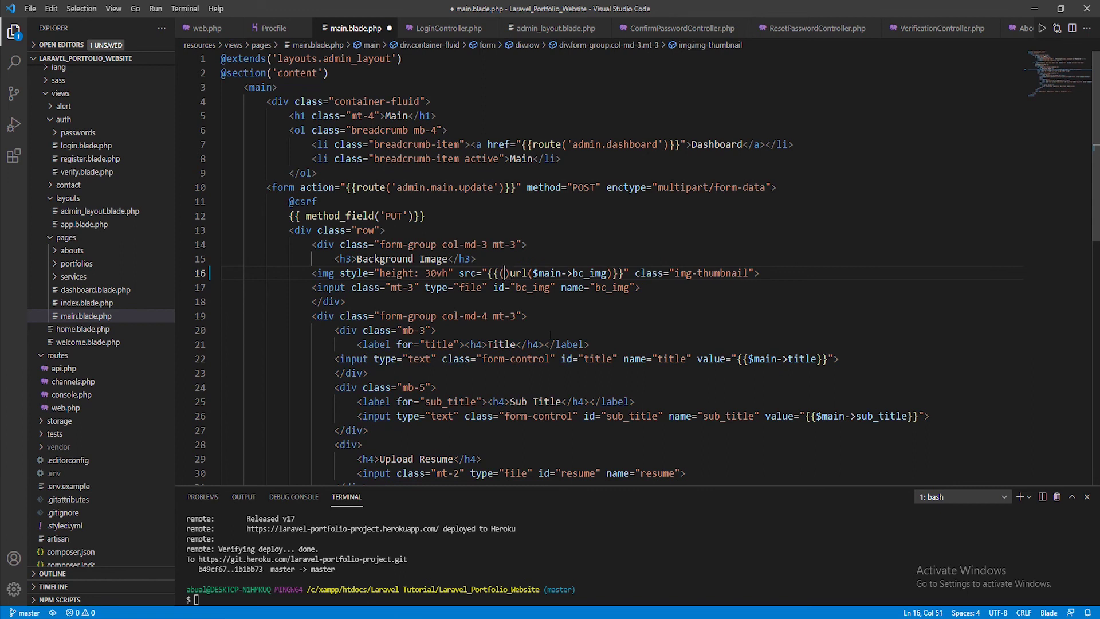
pyautogui.write('@')
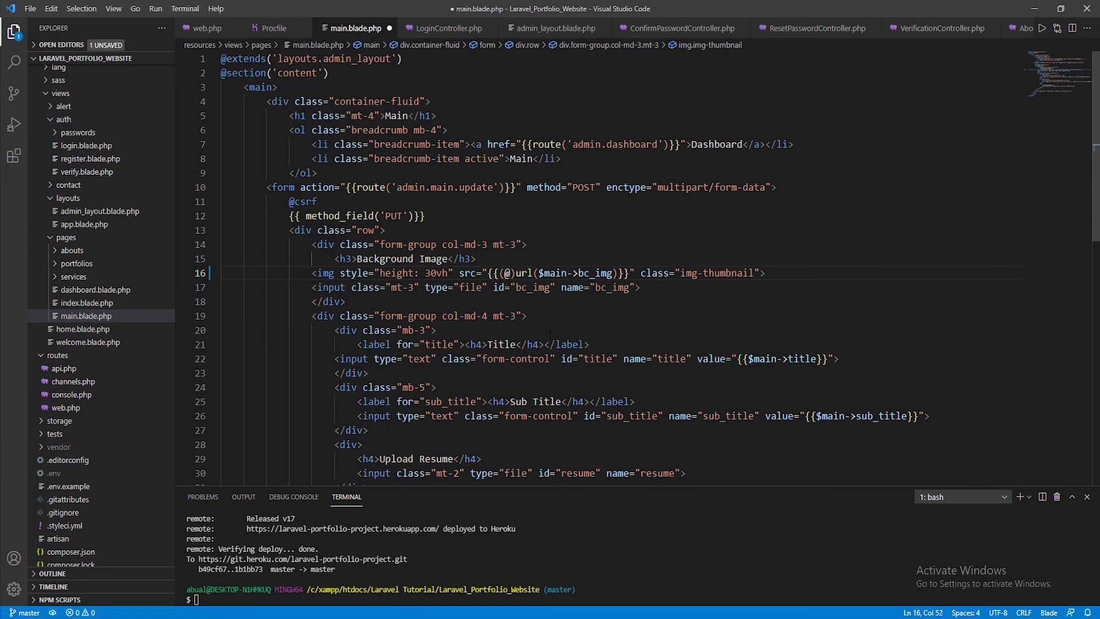
pyautogui.write('$main')
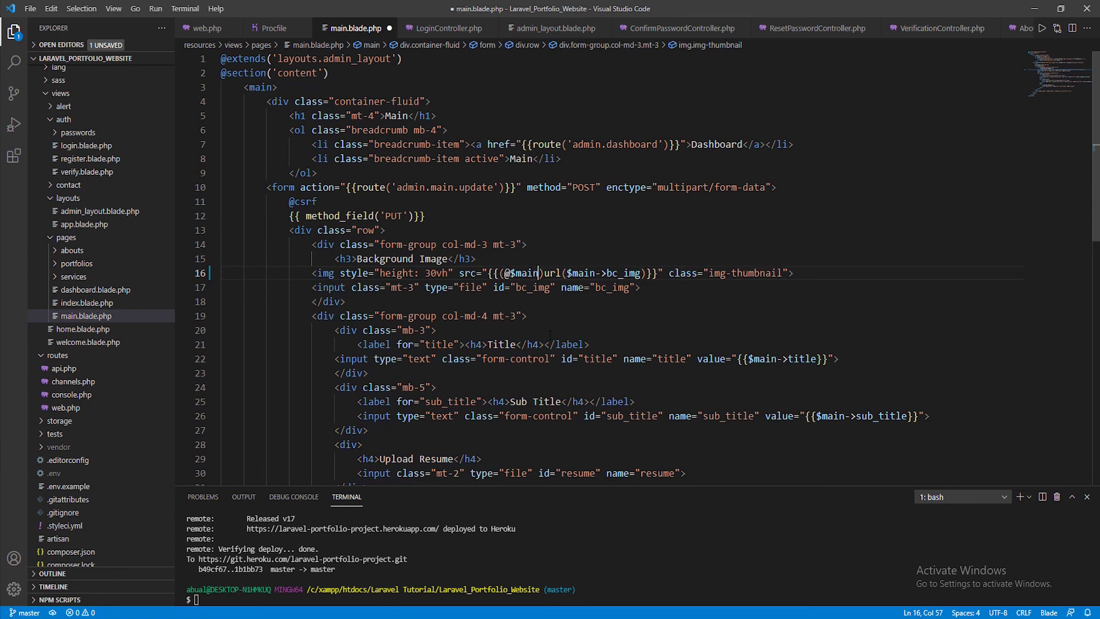
pyautogui.write('->')
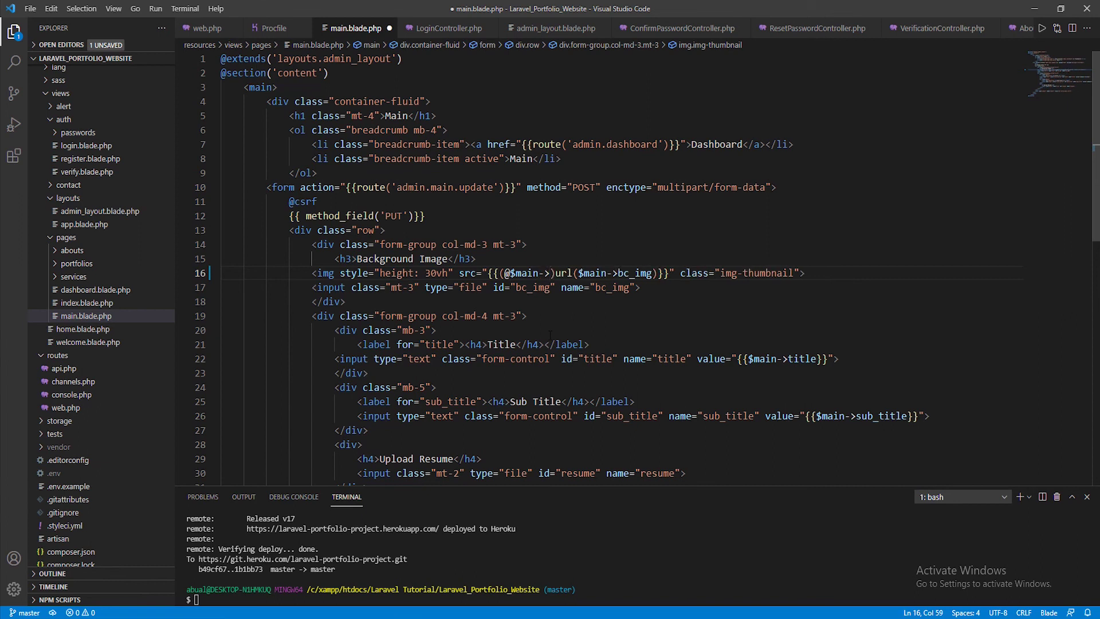
pyautogui.write('bc_')
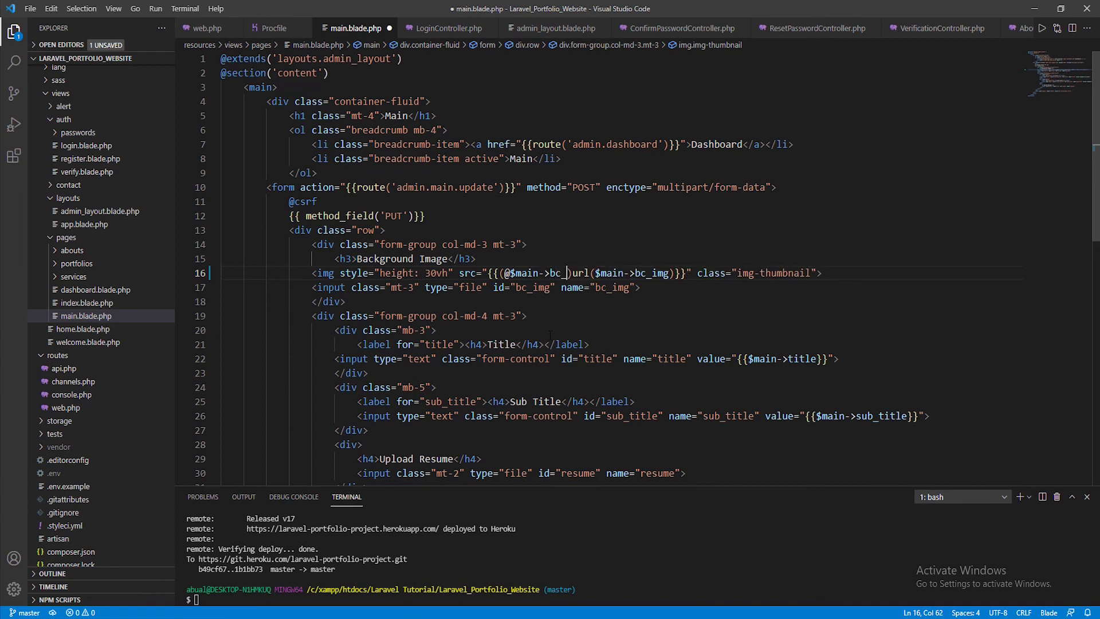
pyautogui.write('img')
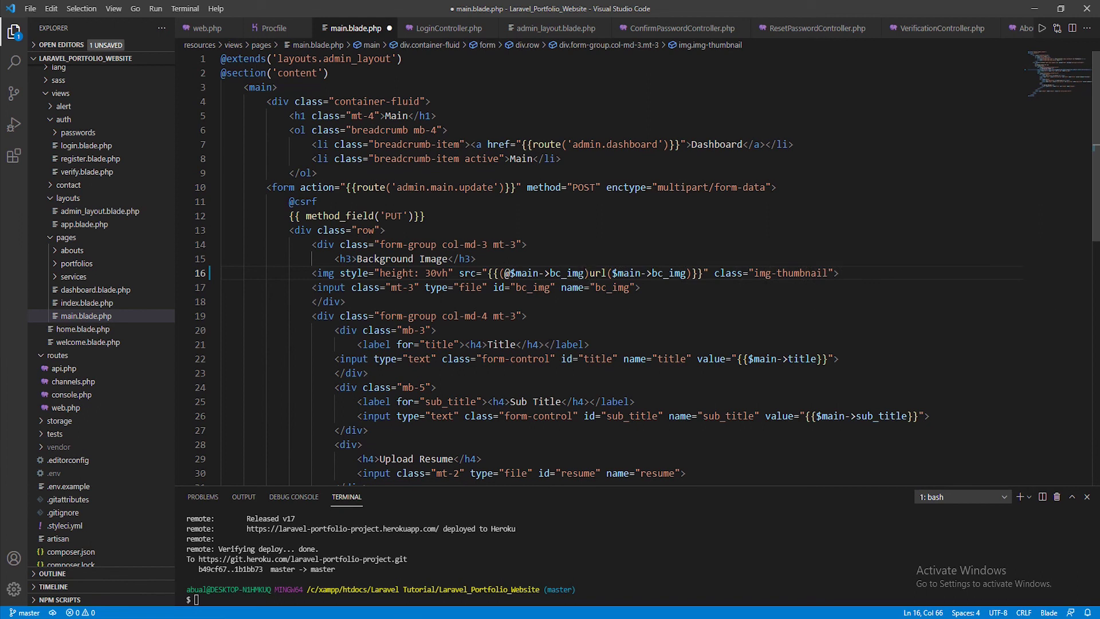
pyautogui.write('?')
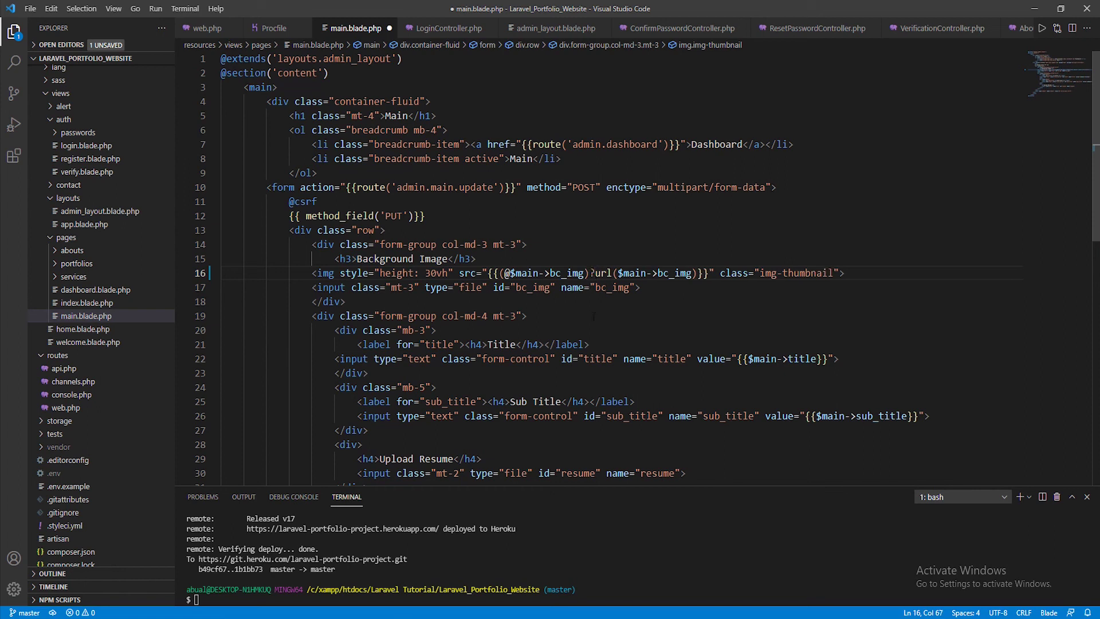
pyautogui.click(696, 273)
pyautogui.write(':')
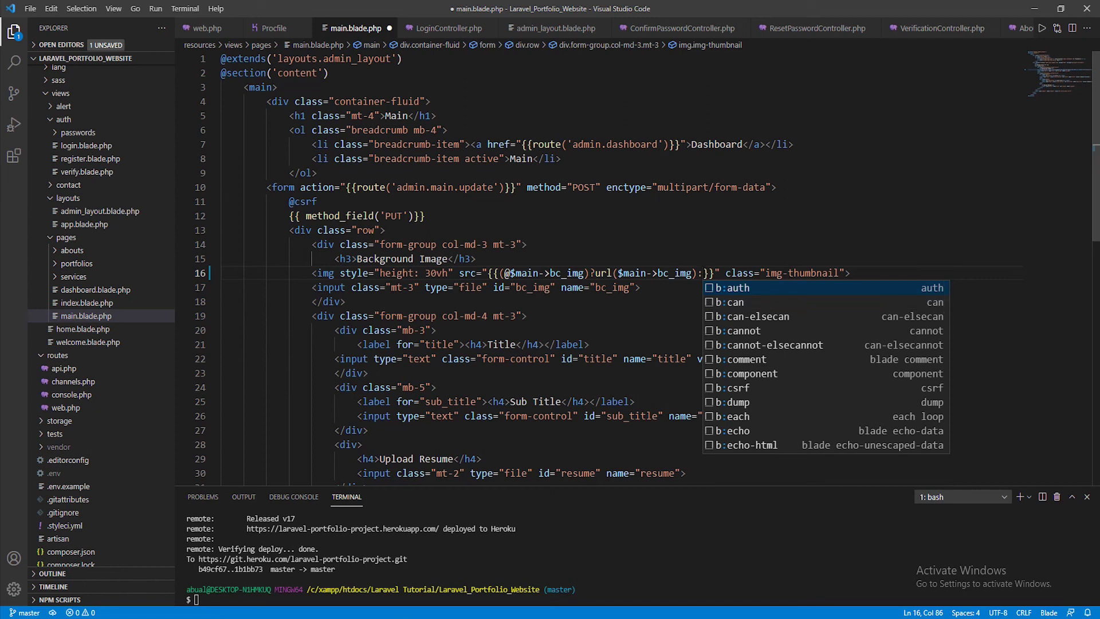
pyautogui.write('asset')
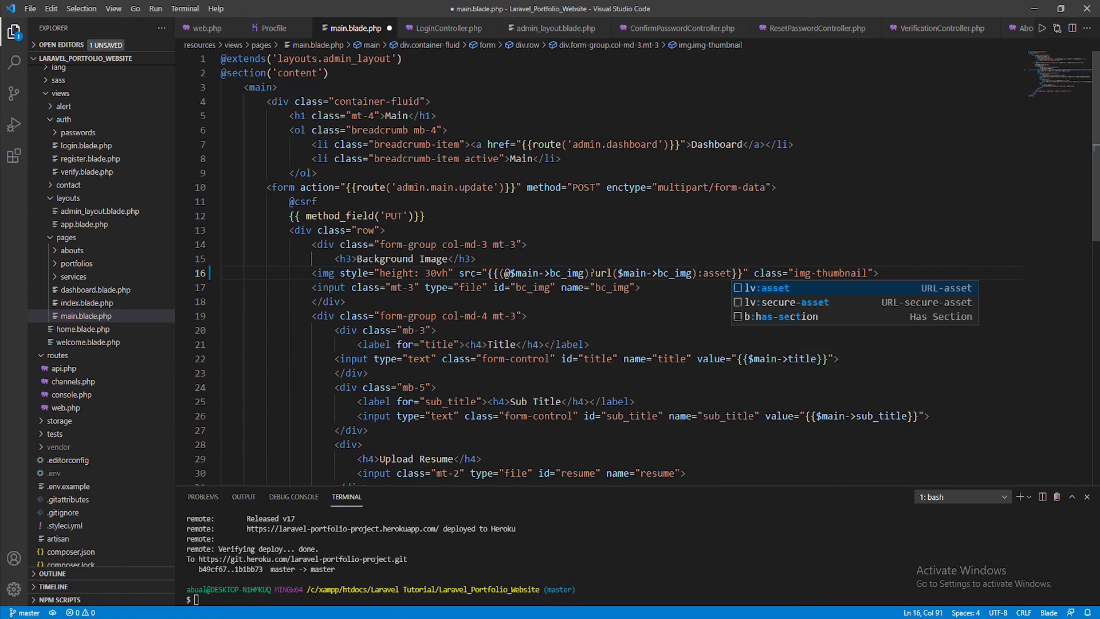
pyautogui.write('("')
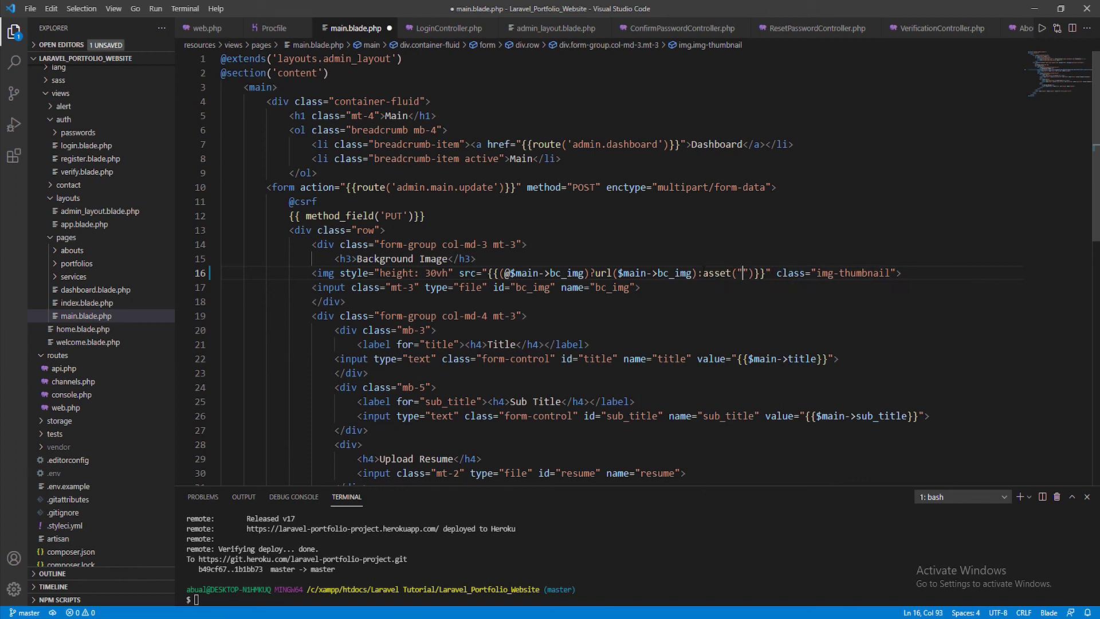
pyautogui.write('assets')
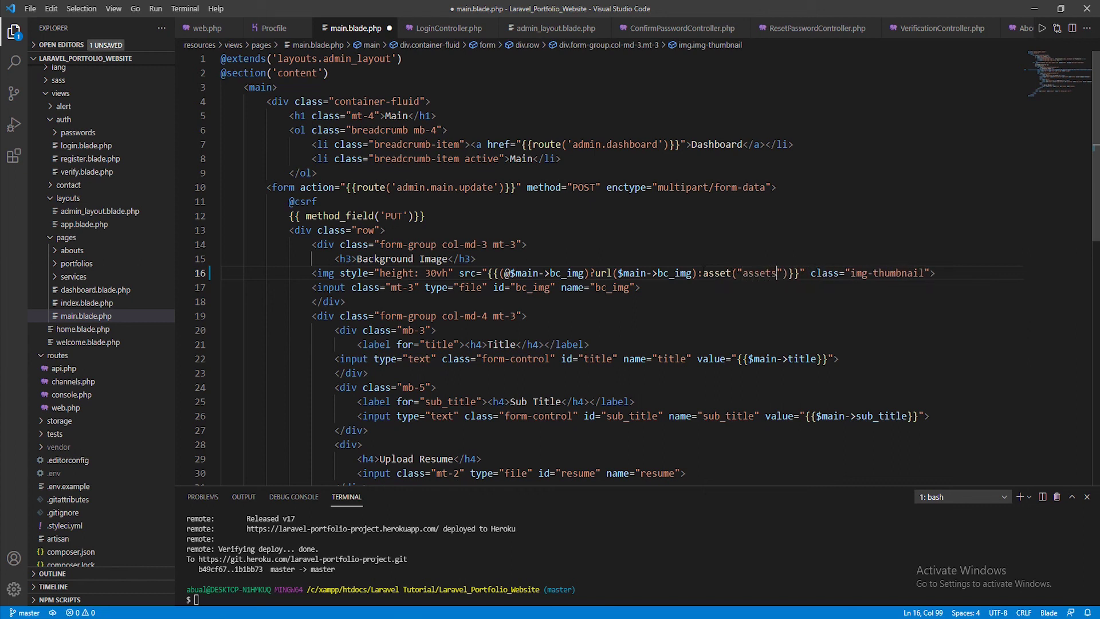
pyautogui.write('/img/')
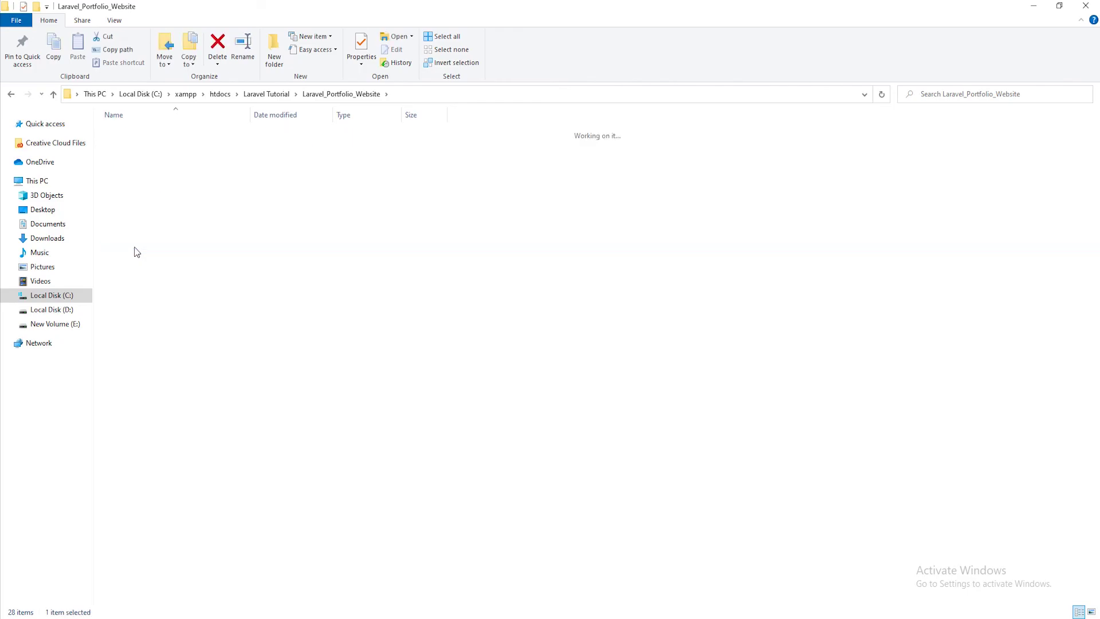
# Open storage\app\public\img and pick out the bc_img.jpg image
pyautogui.doubleClick(135, 235)
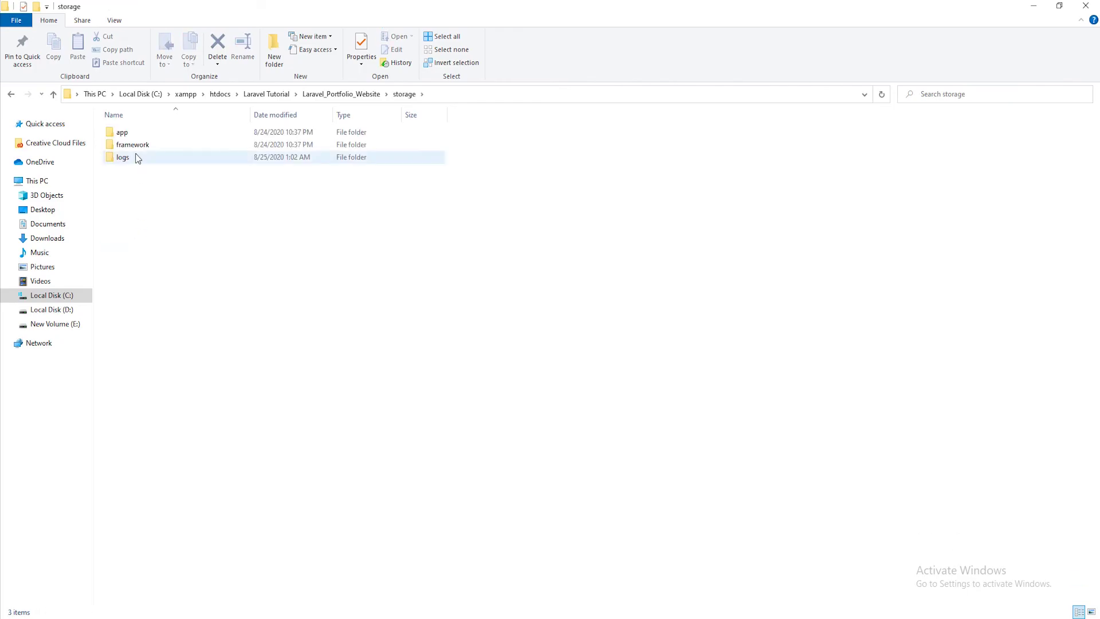
pyautogui.doubleClick(133, 133)
pyautogui.doubleClick(133, 133)
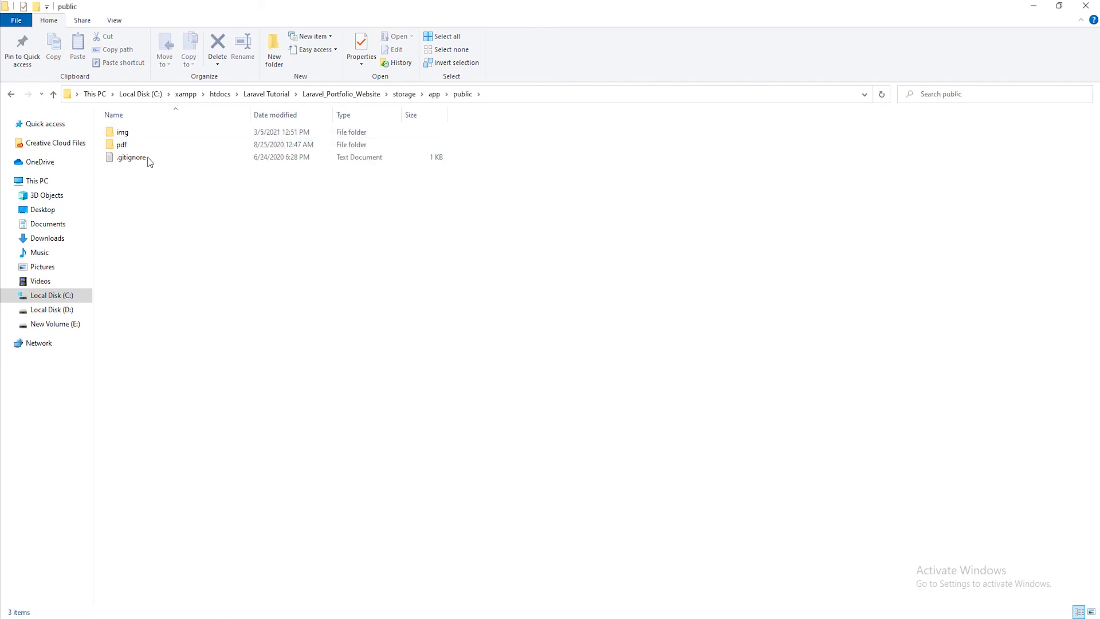
pyautogui.doubleClick(139, 132)
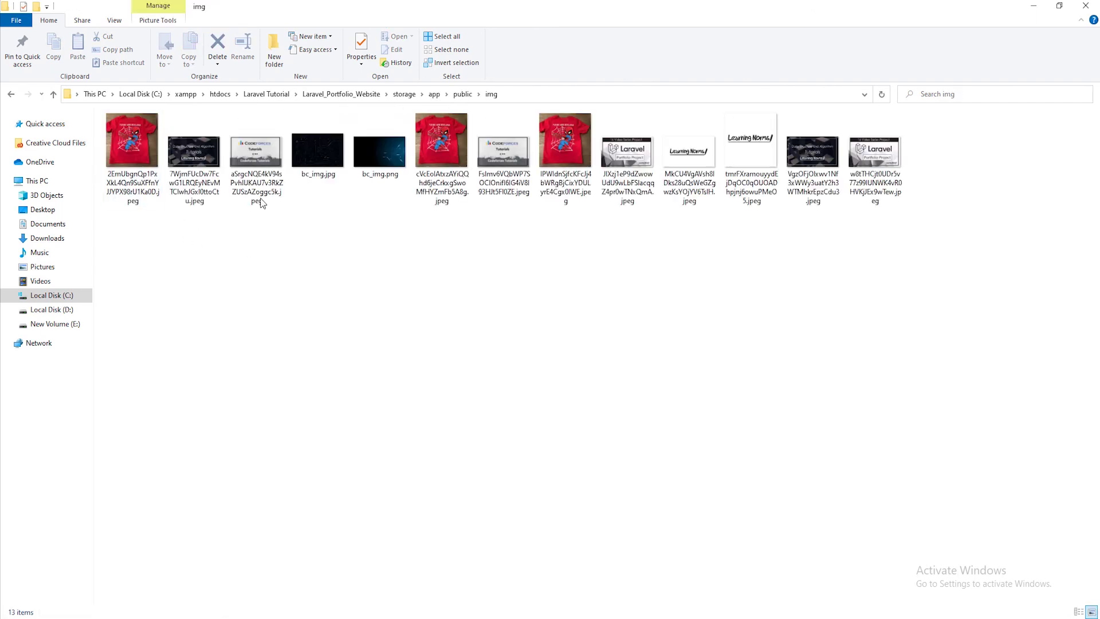
pyautogui.click(319, 171)
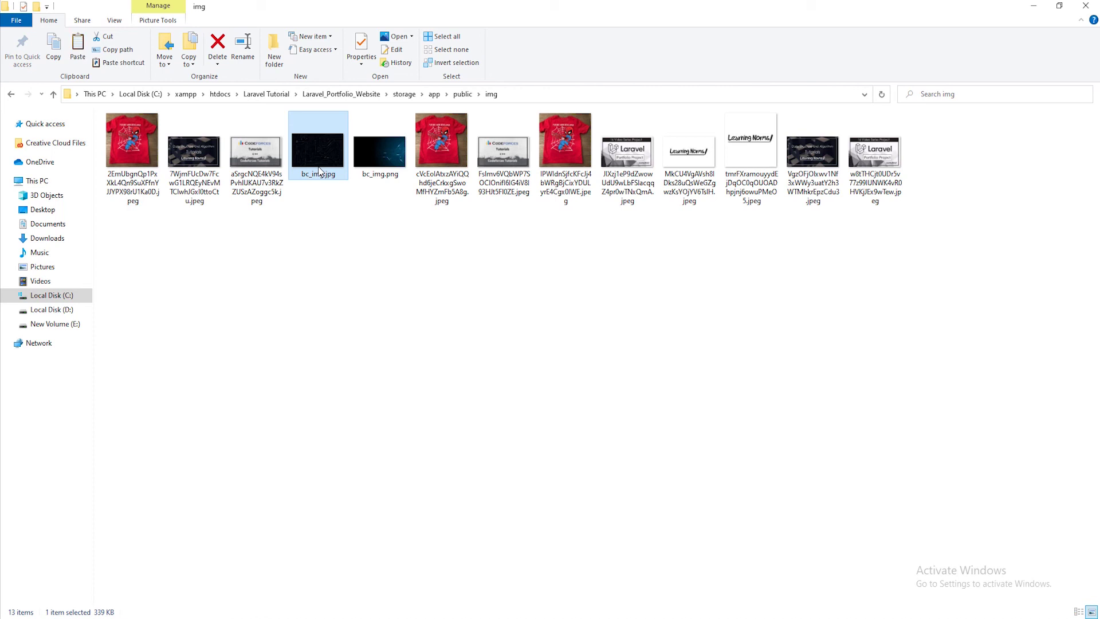
# Go up to the project folder and paste bc_img.jpg into public\assets\img
pyautogui.click(53, 95)
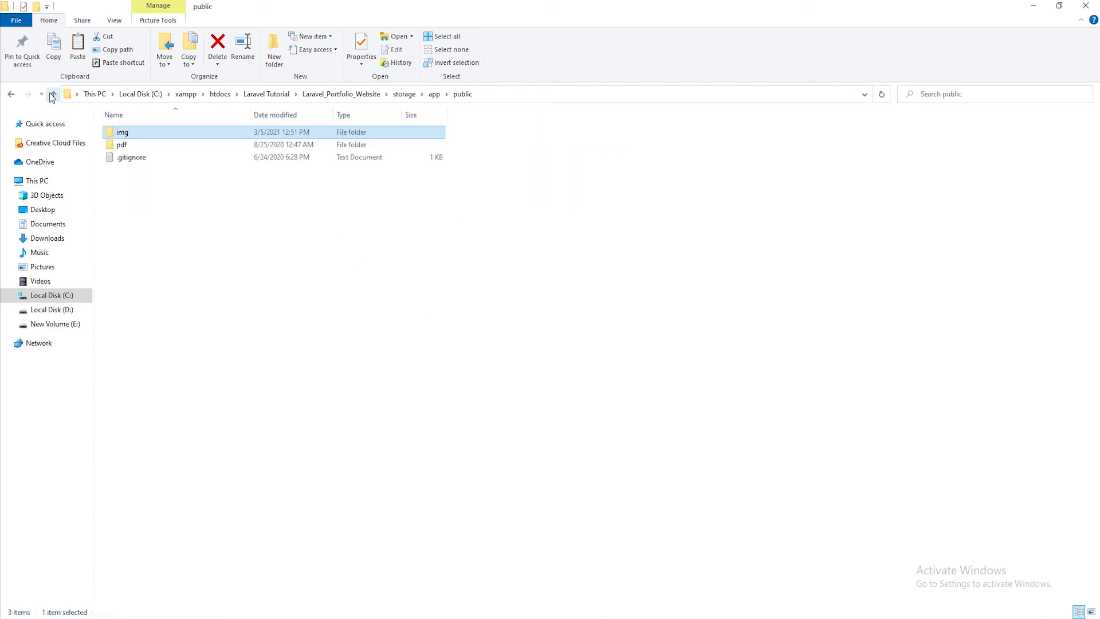
pyautogui.click(53, 94)
pyautogui.click(53, 95)
pyautogui.click(53, 94)
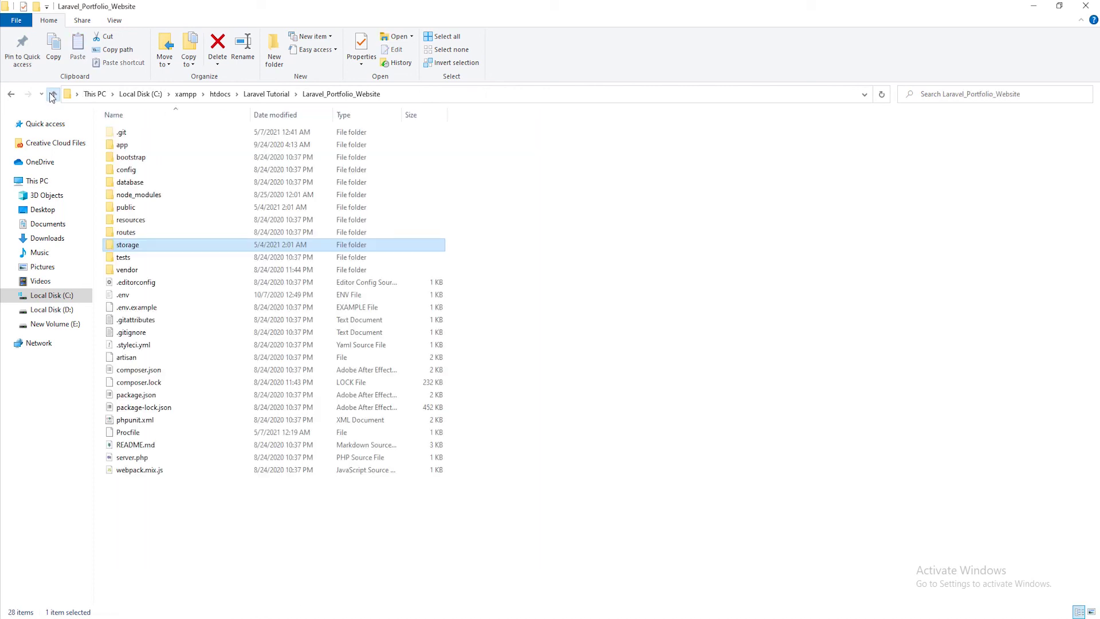
pyautogui.doubleClick(146, 210)
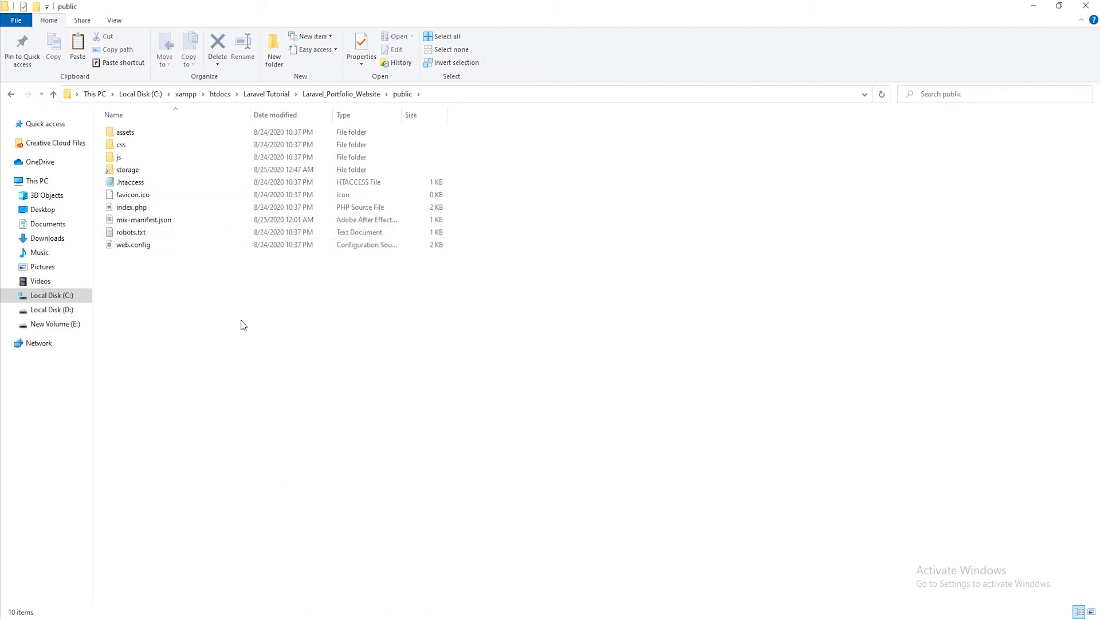
pyautogui.doubleClick(133, 135)
pyautogui.doubleClick(132, 136)
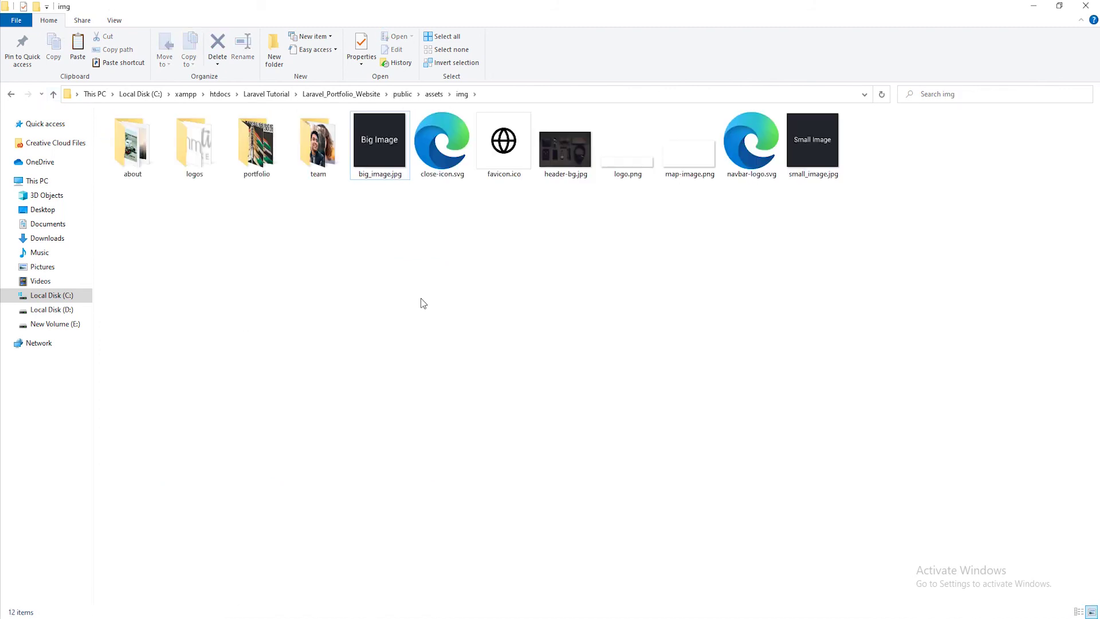
pyautogui.hotkey('ctrl', 'v')
# Check the pasted bc_img.jpg, leave its name unchanged, and return to VS Code
pyautogui.click(423, 258)
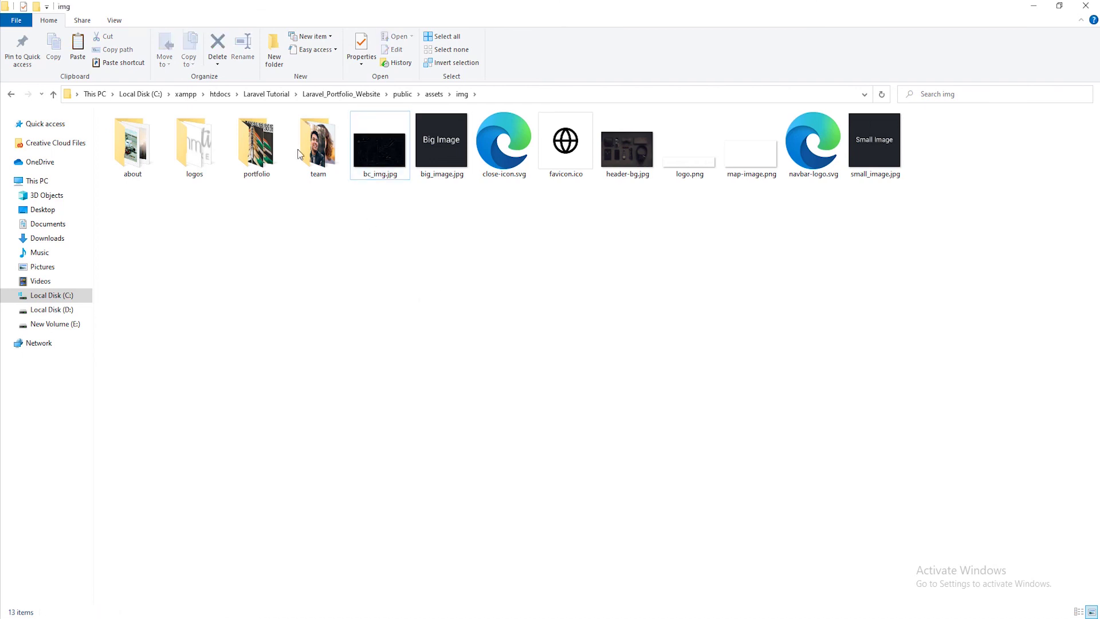
pyautogui.click(380, 150)
pyautogui.click(390, 173)
pyautogui.hotkey('ctrl', 'c')
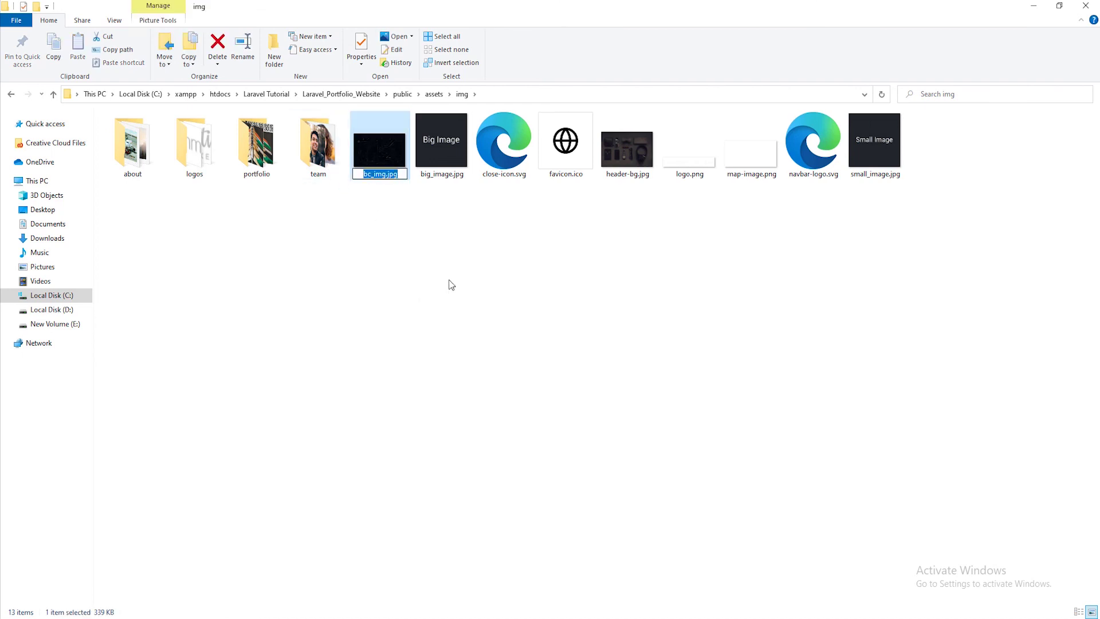
pyautogui.click(452, 284)
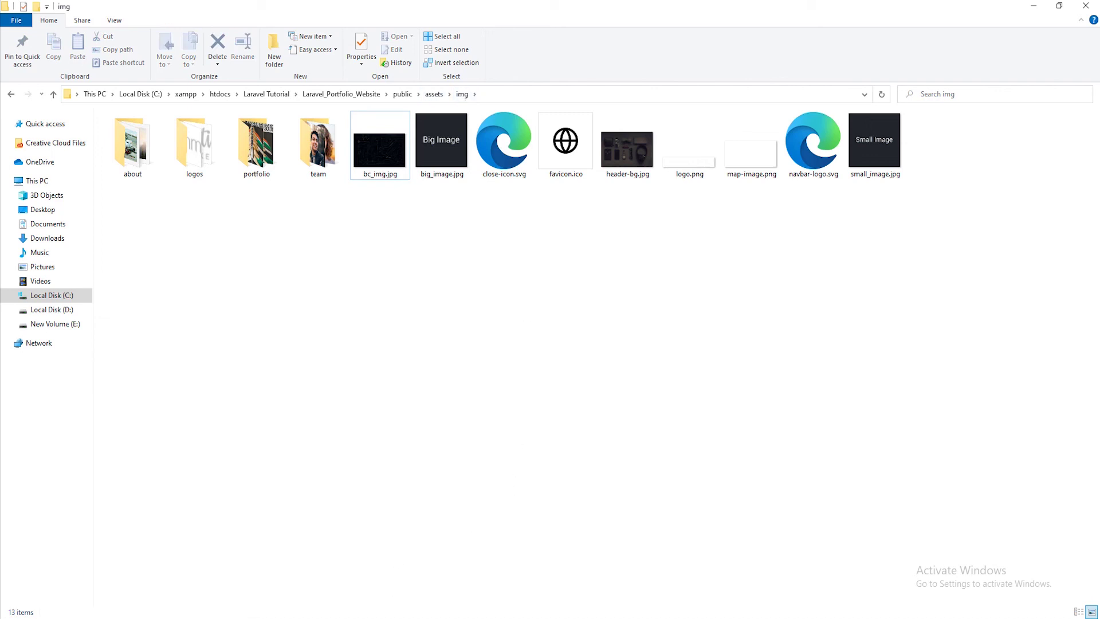
pyautogui.hotkey('alt', 'Tab')
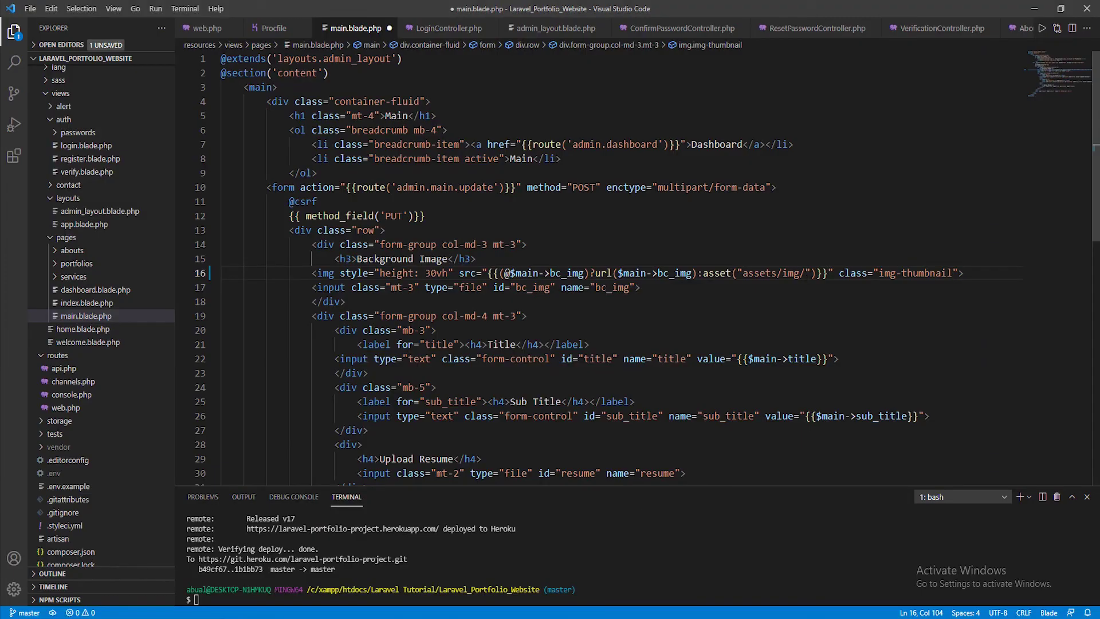
# Complete line 16's fallback as asset("assets/img/bc_img.jpg") and save main.blade.php
pyautogui.hotkey('ctrl', 'v')
pyautogui.hotkey('ctrl', 's')
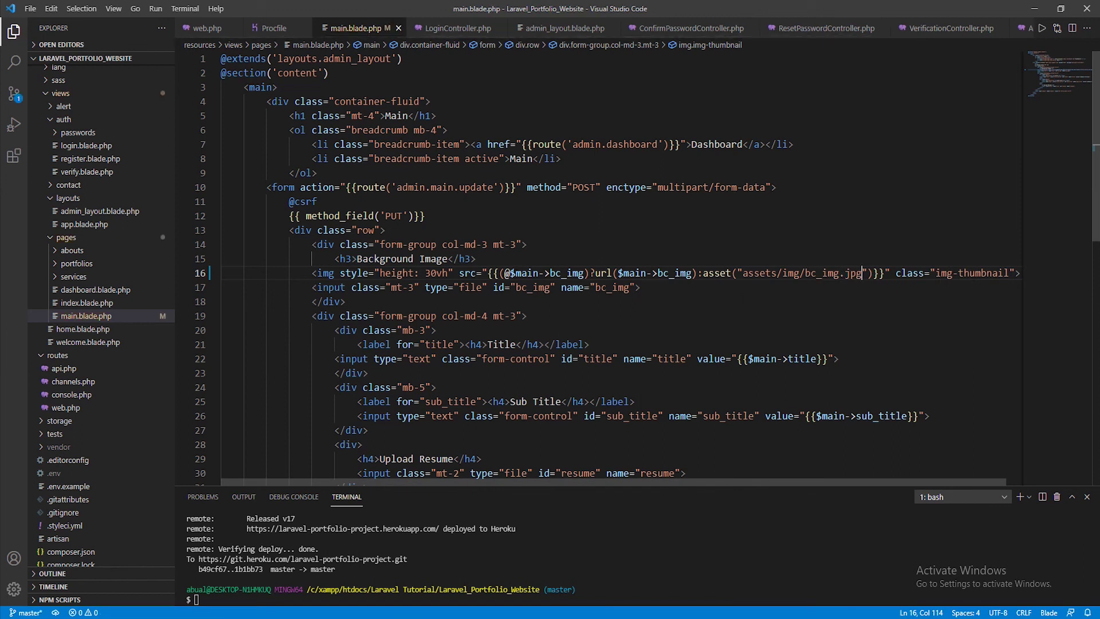
pyautogui.click(539, 273)
pyautogui.moveTo(585, 273); pyautogui.dragTo(508, 273)
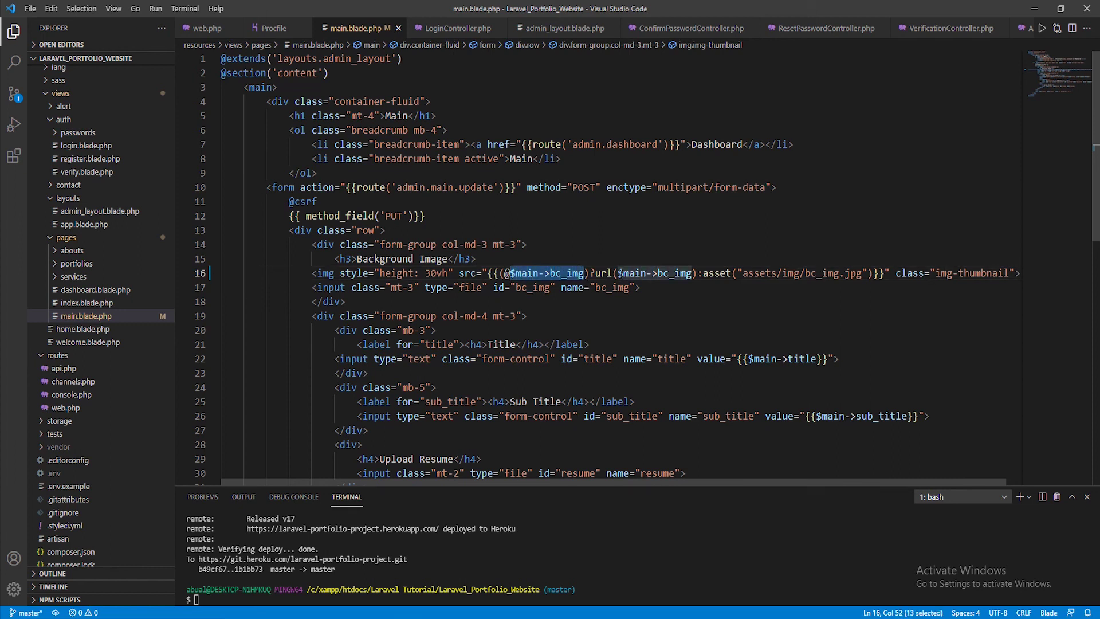
pyautogui.moveTo(595, 273); pyautogui.dragTo(703, 274)
# Review the finished line 16 image fallback, highlighting its condition and full expression
pyautogui.click(709, 301)
pyautogui.click(723, 304)
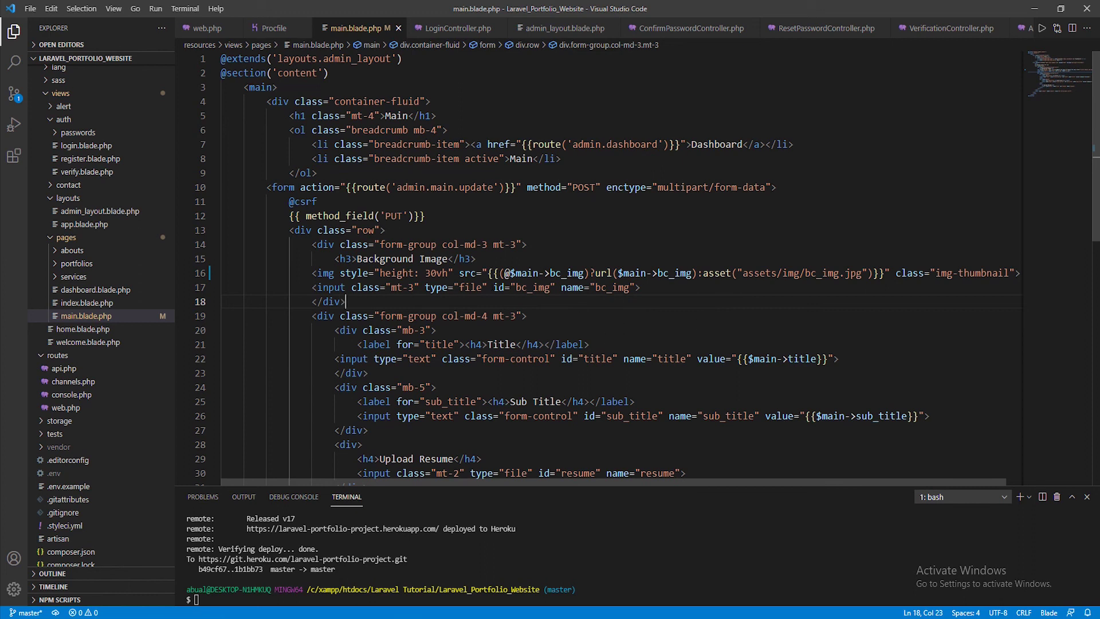
pyautogui.moveTo(492, 273); pyautogui.dragTo(597, 274)
pyautogui.click(627, 274)
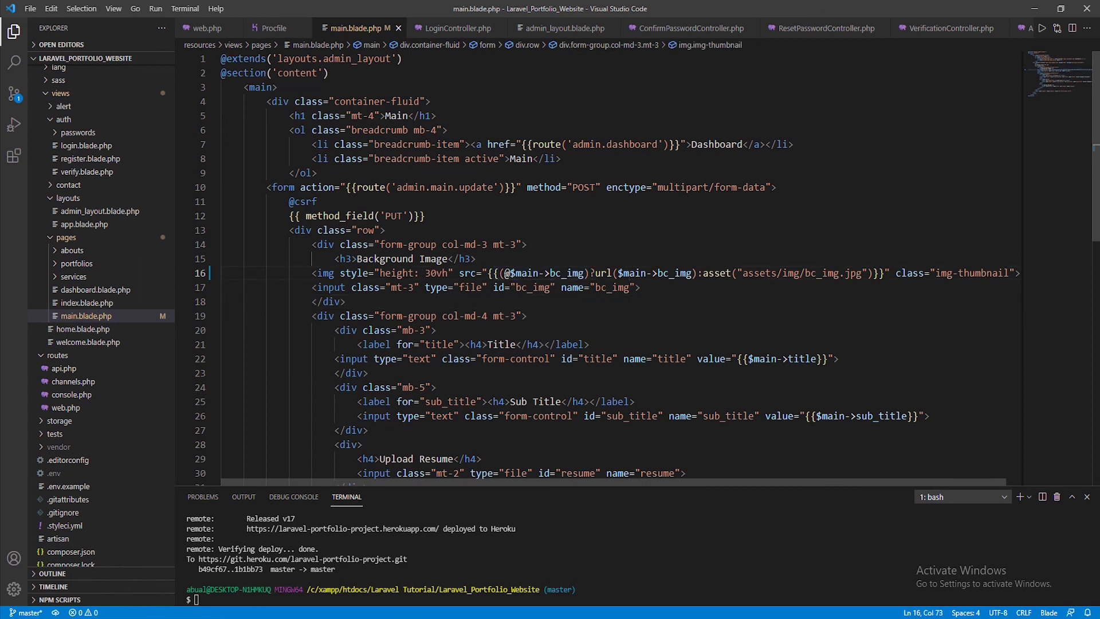
pyautogui.moveTo(504, 273); pyautogui.dragTo(863, 274)
pyautogui.click(857, 308)
pyautogui.scroll(-2, 857, 308)
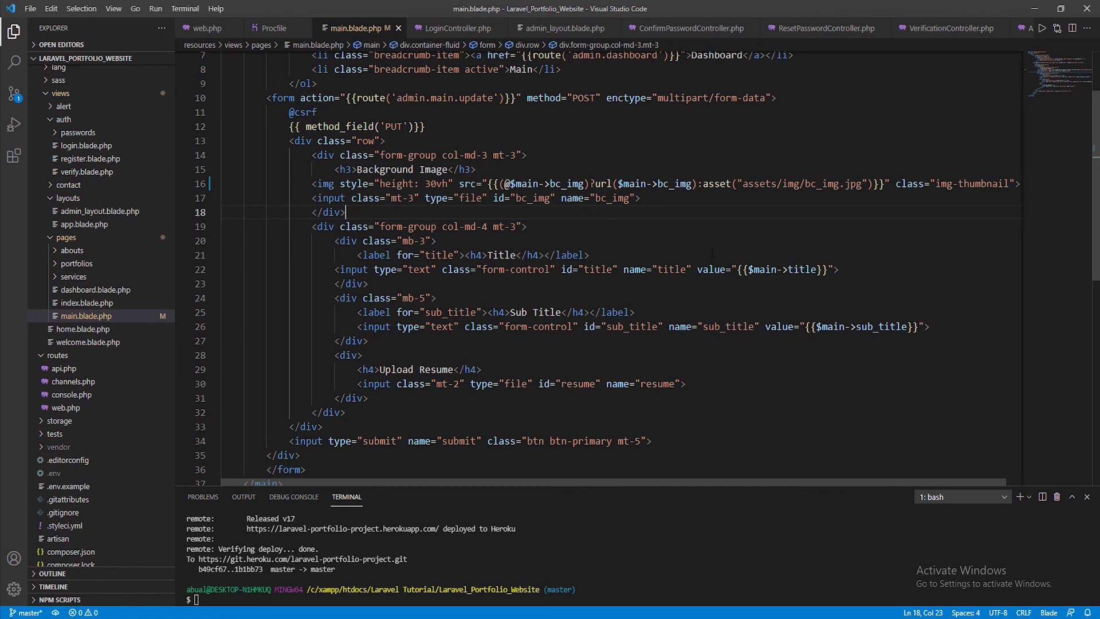
# Change line 22's title value to {{(@$main->title)?$main->title:"The title"}} and save
pyautogui.moveTo(748, 269); pyautogui.dragTo(814, 269)
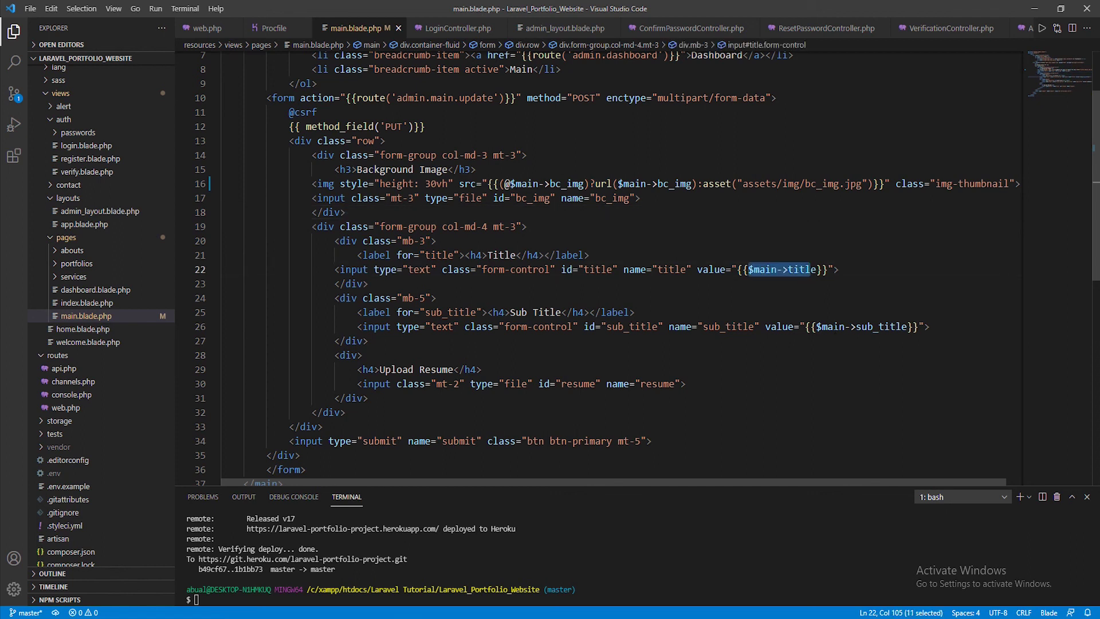
pyautogui.moveTo(817, 327); pyautogui.dragTo(904, 327)
pyautogui.press('Escape')
pyautogui.click(748, 270)
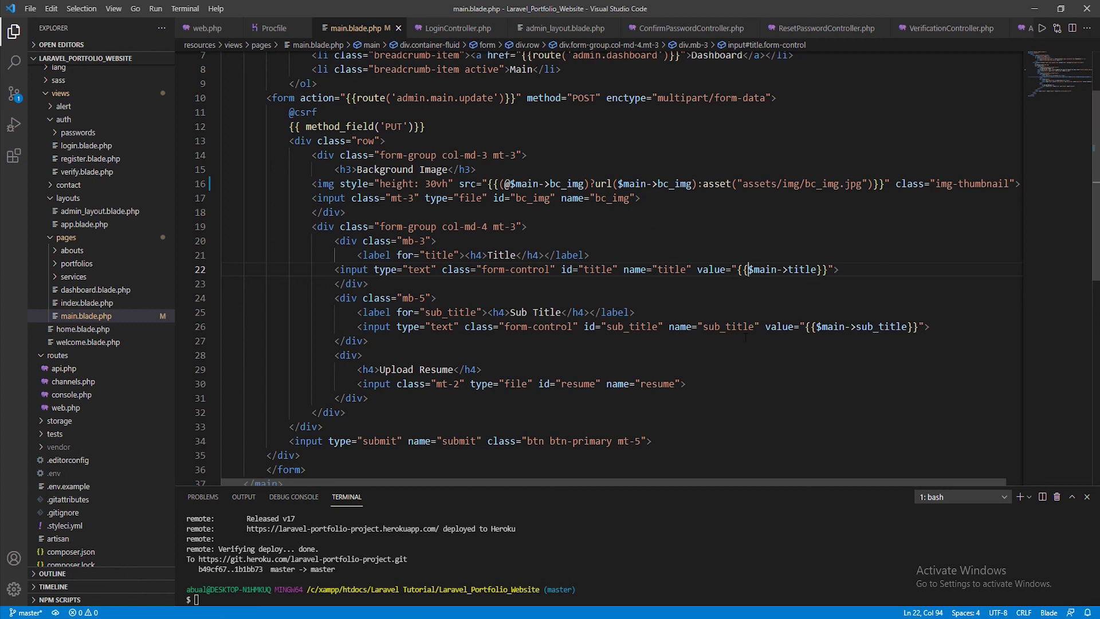
pyautogui.write('()')
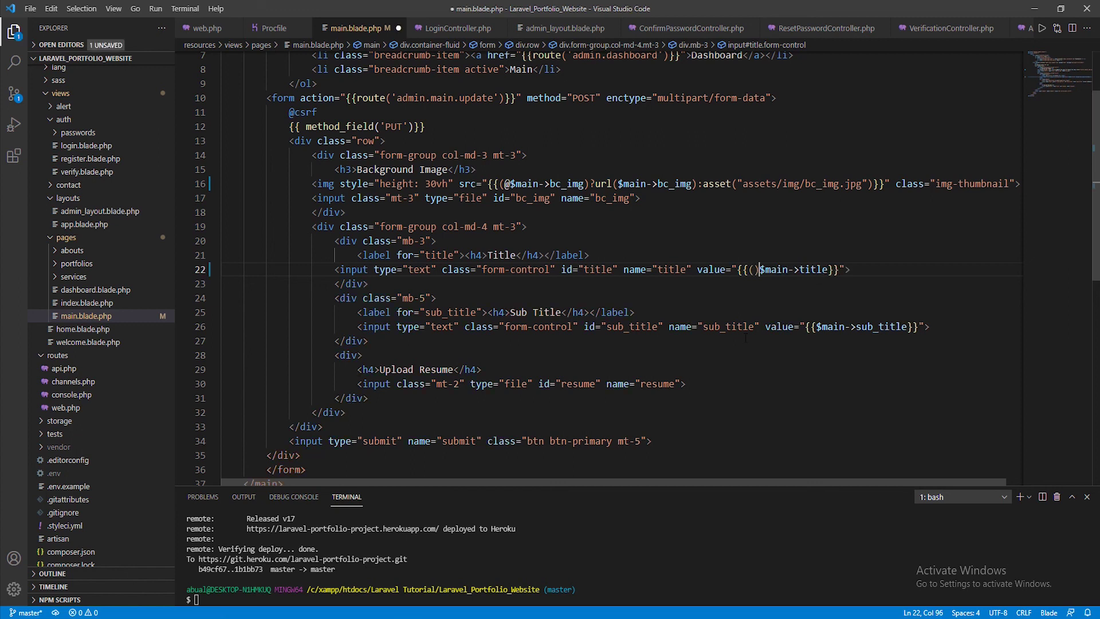
pyautogui.press('Left')
pyautogui.write('@$main')
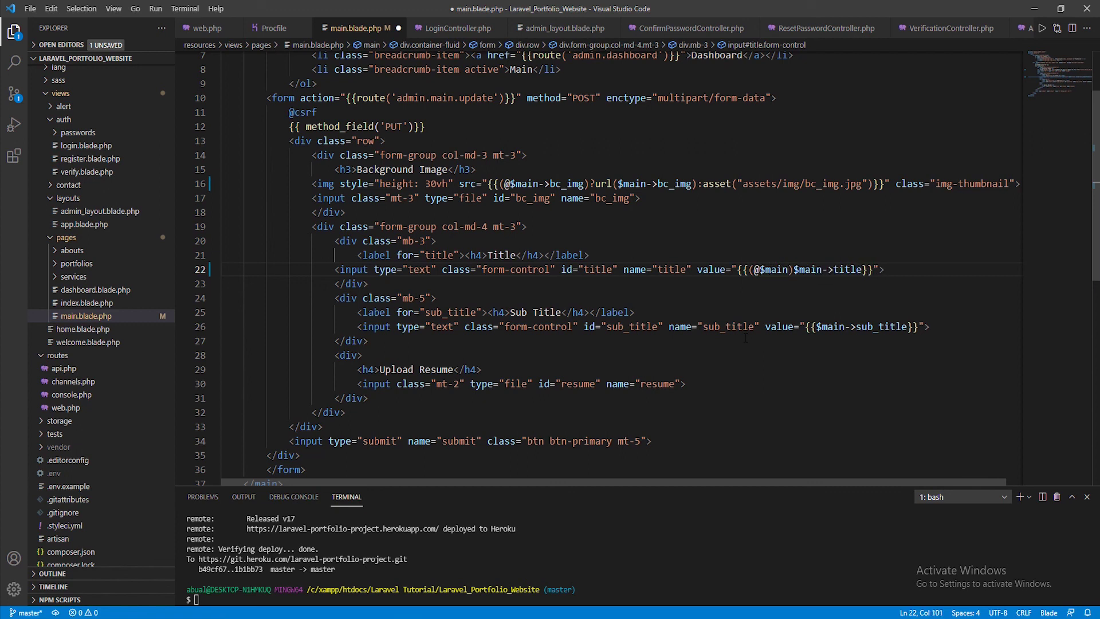
pyautogui.write('->title)')
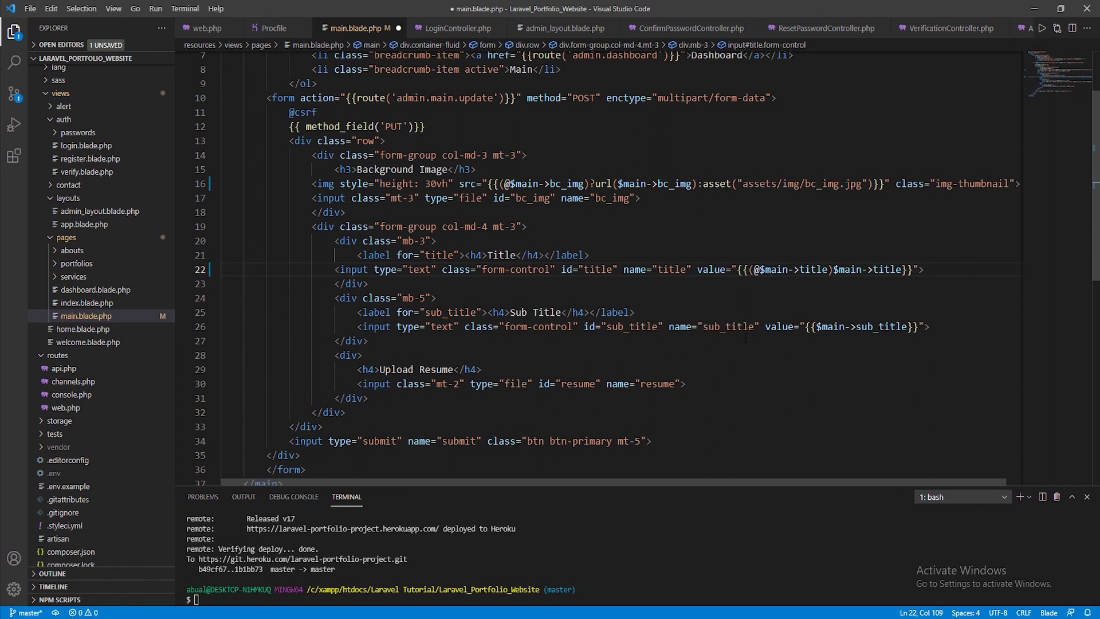
pyautogui.write('?')
pyautogui.press('Right')
pyautogui.press('Right')
pyautogui.press('Right')
pyautogui.press('Right')
pyautogui.press('Right')
pyautogui.press('Right')
pyautogui.press('Right')
pyautogui.press('Right')
pyautogui.press('Right')
pyautogui.press('Right')
pyautogui.press('Right')
pyautogui.write(':"')
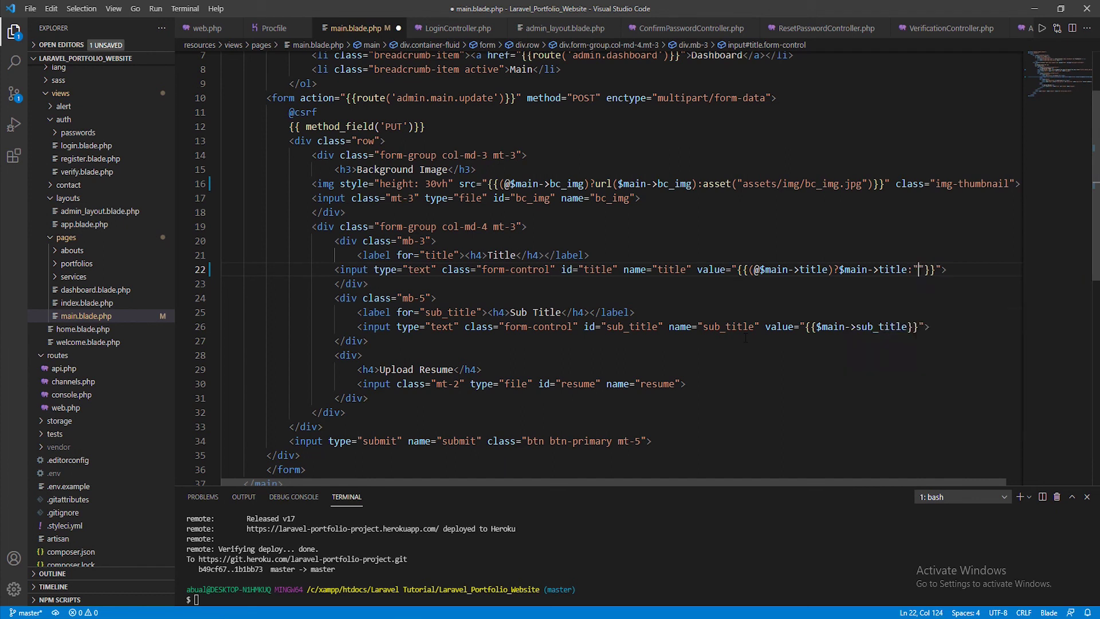
pyautogui.write('The title')
pyautogui.hotkey('ctrl', 's')
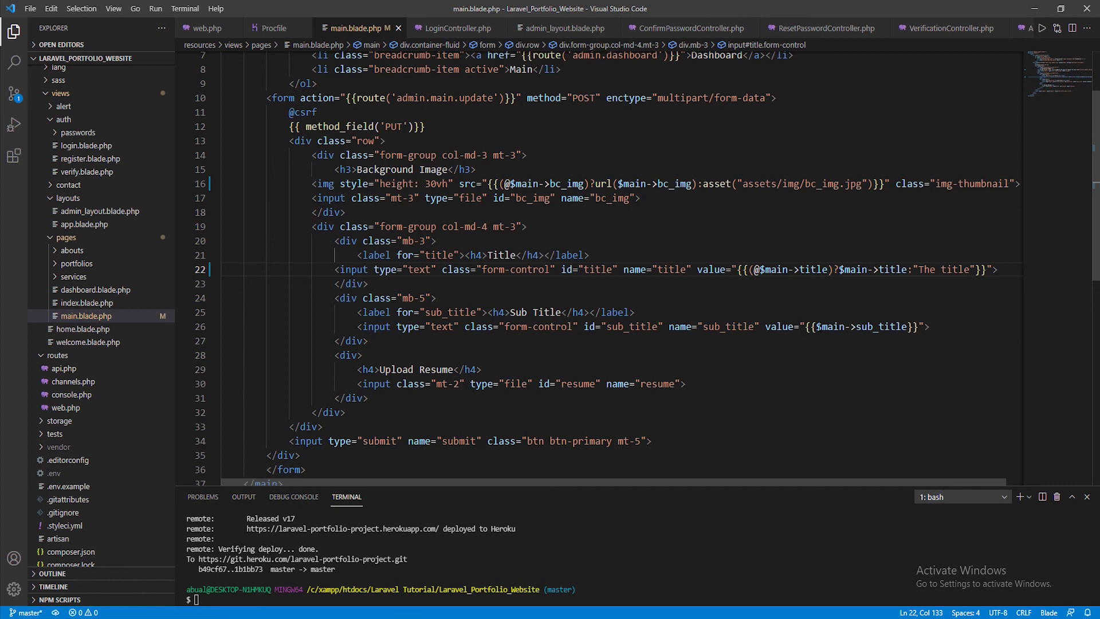
pyautogui.click(814, 326)
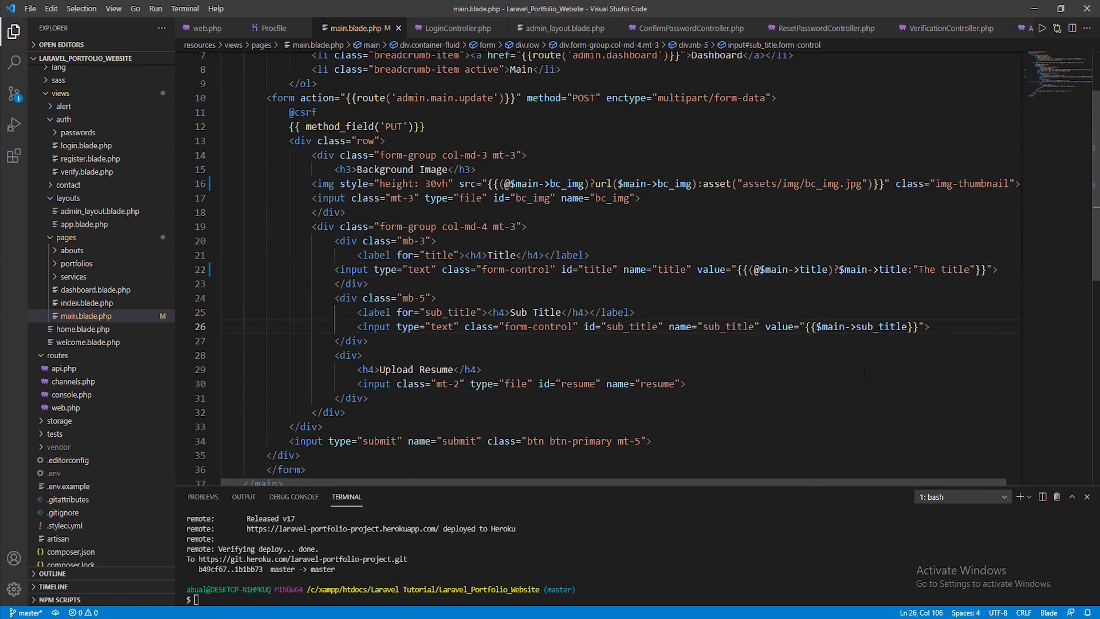